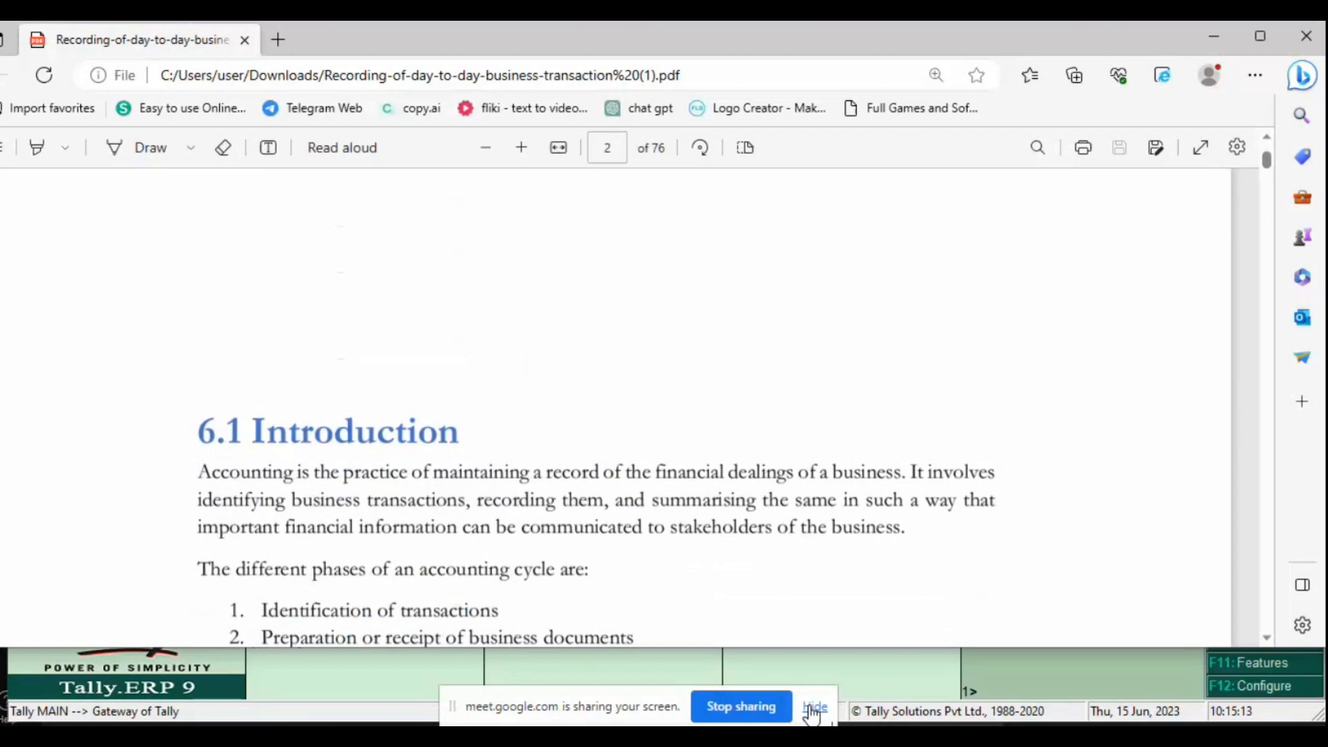
Step: Examine the KRA Traders company details in the PDF: name, address, country, state and financial year
{"action": "left_click", "coordinate": [815, 706]}
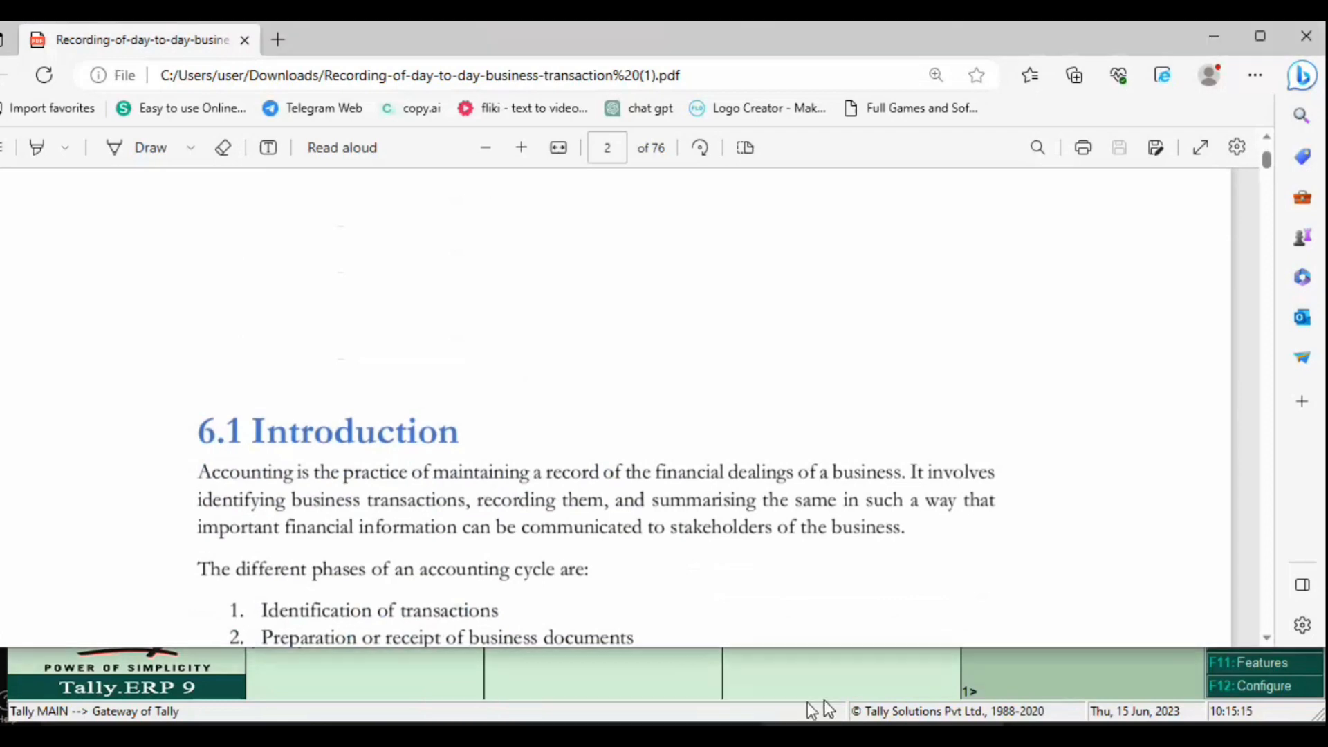
{"action": "scroll", "coordinate": [594, 519], "scroll_direction": "down", "scroll_amount": 1}
{"action": "scroll", "coordinate": [510, 499], "scroll_direction": "down", "scroll_amount": 15}
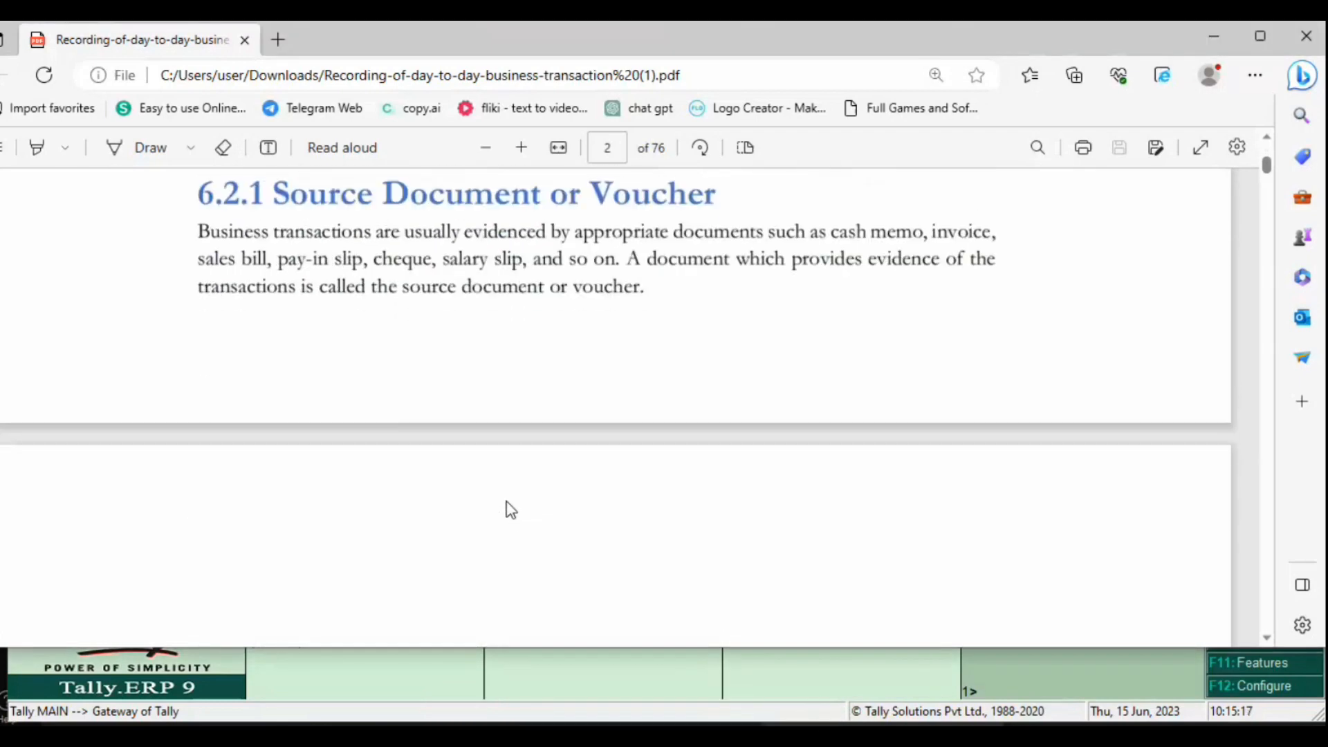
{"action": "scroll", "coordinate": [510, 499], "scroll_direction": "down", "scroll_amount": 20}
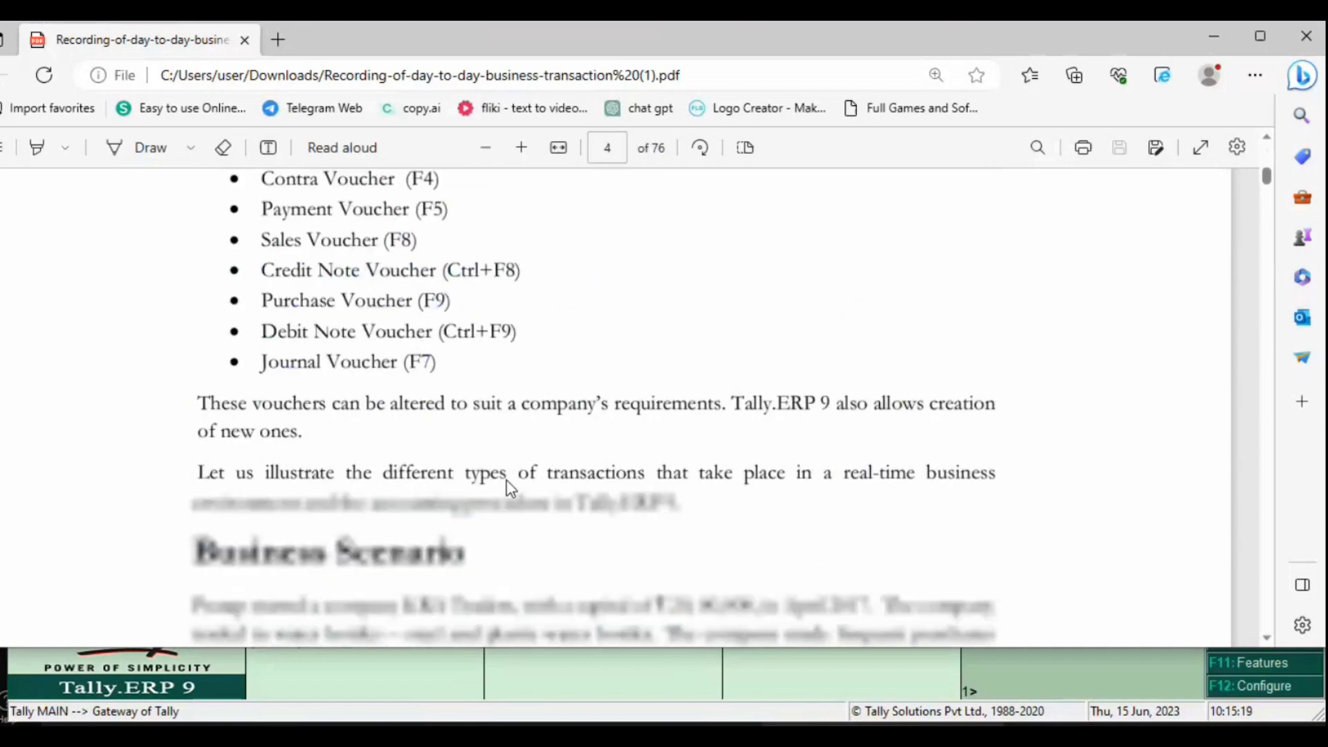
{"action": "scroll", "coordinate": [562, 505], "scroll_direction": "down", "scroll_amount": 5}
{"action": "scroll", "coordinate": [556, 488], "scroll_direction": "up", "scroll_amount": 3}
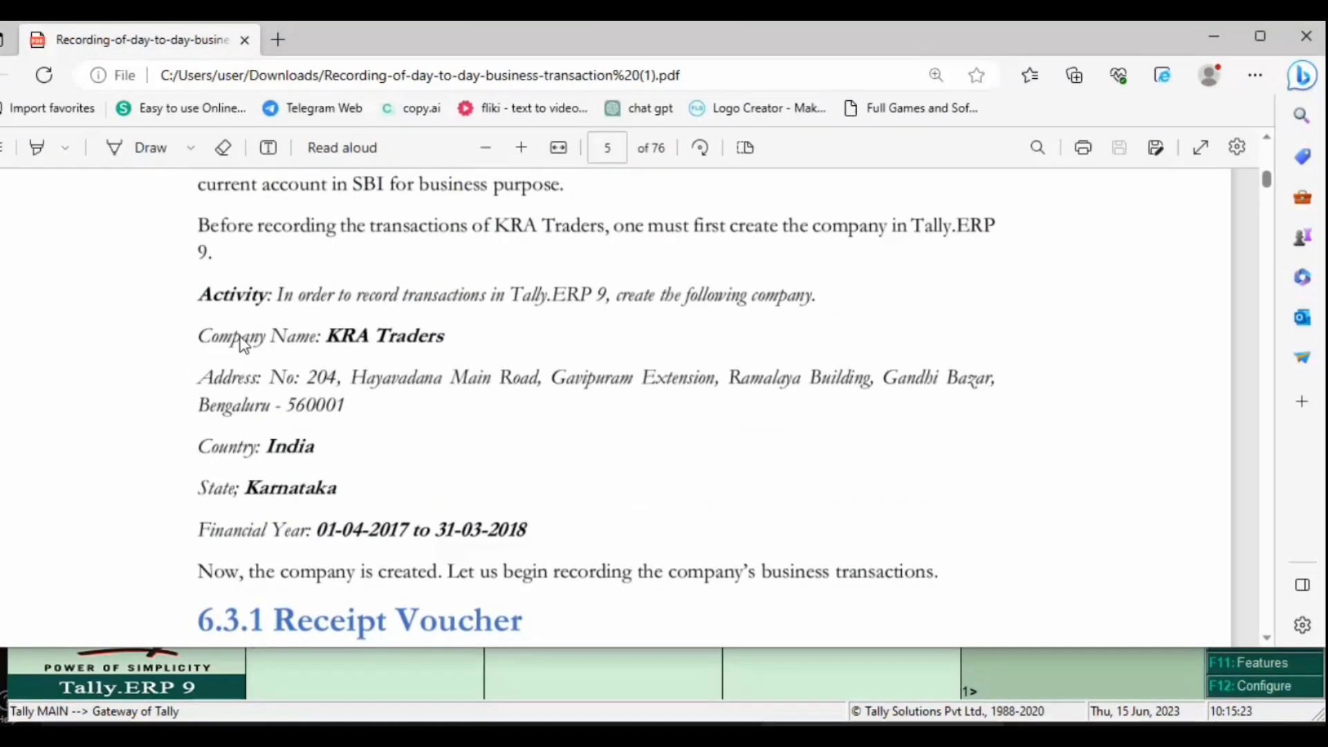
{"action": "left_click", "coordinate": [521, 148]}
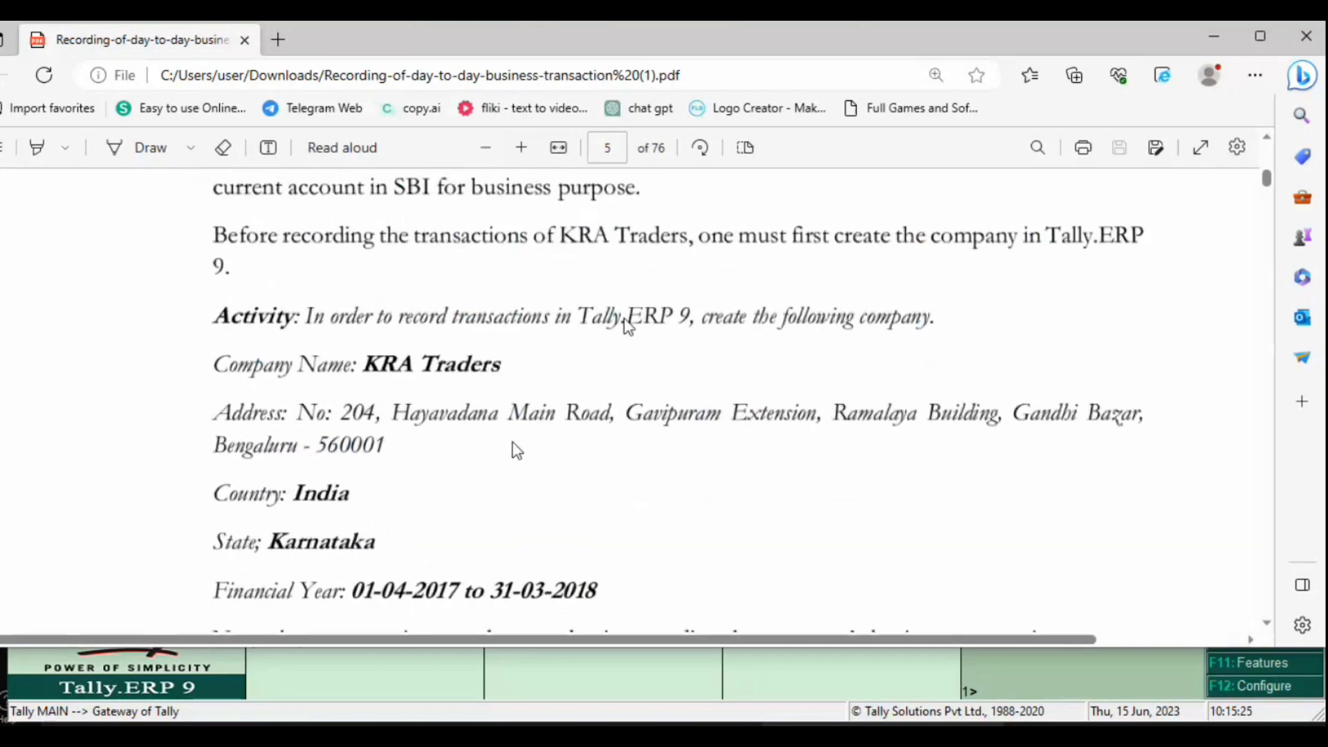
{"action": "scroll", "coordinate": [570, 416], "scroll_direction": "down", "scroll_amount": 2}
{"action": "scroll", "coordinate": [571, 416], "scroll_direction": "up", "scroll_amount": 1}
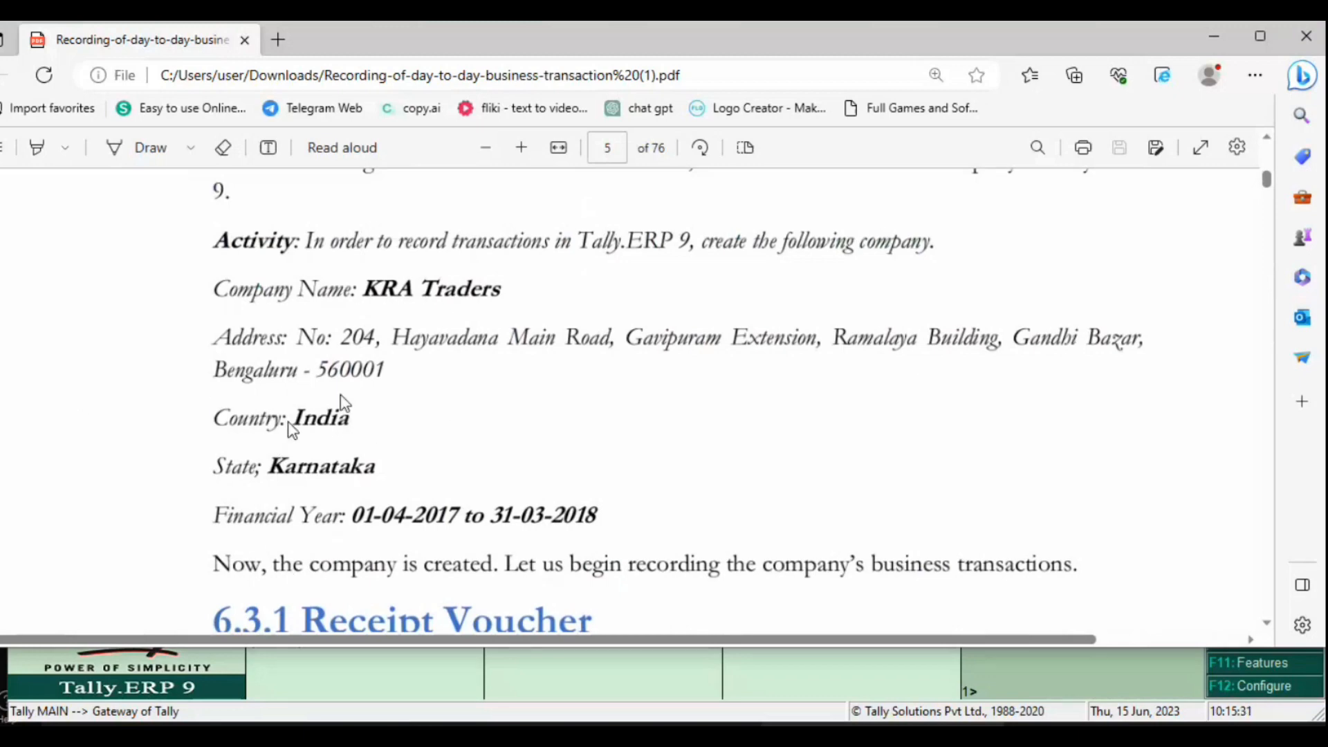
Step: Switch to Tally.ERP 9 and start creating a company named "Kra 10 to 11", keeping the same mailing name
{"action": "key", "text": "alt"}
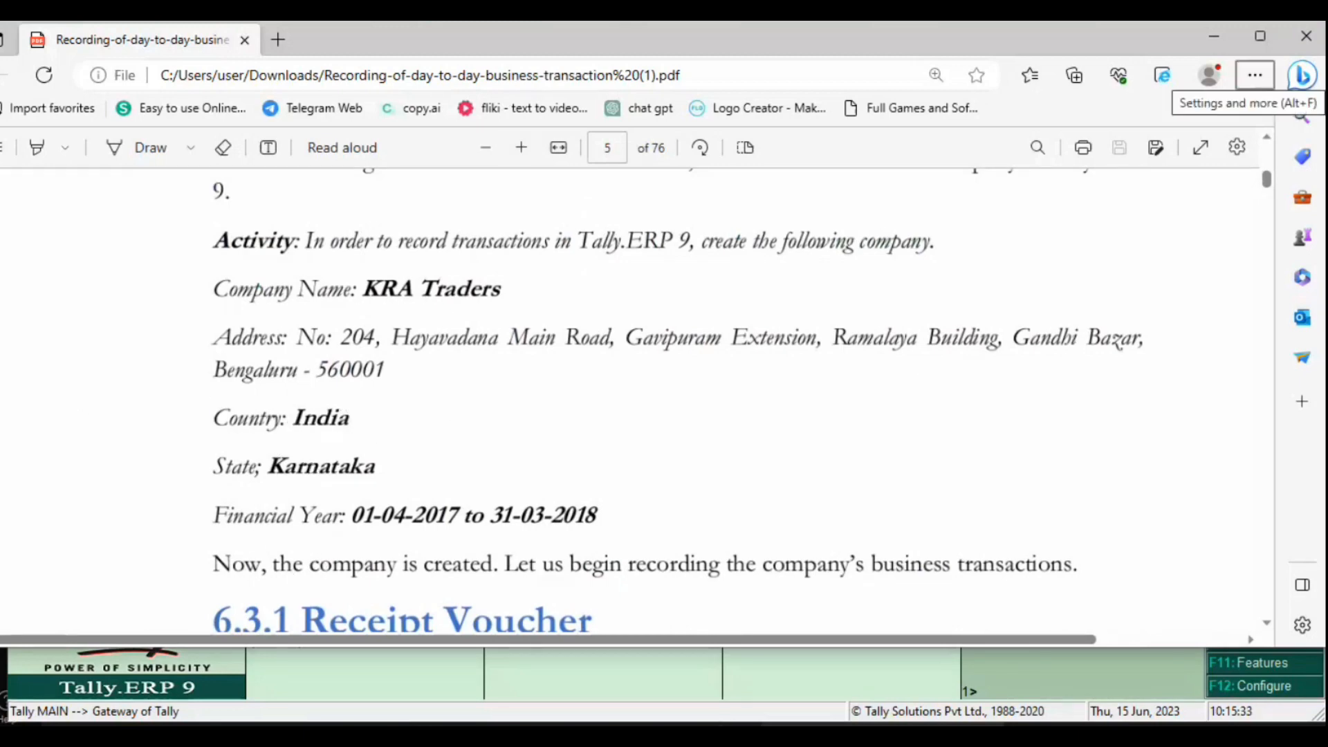
{"action": "key", "text": "alt+Tab"}
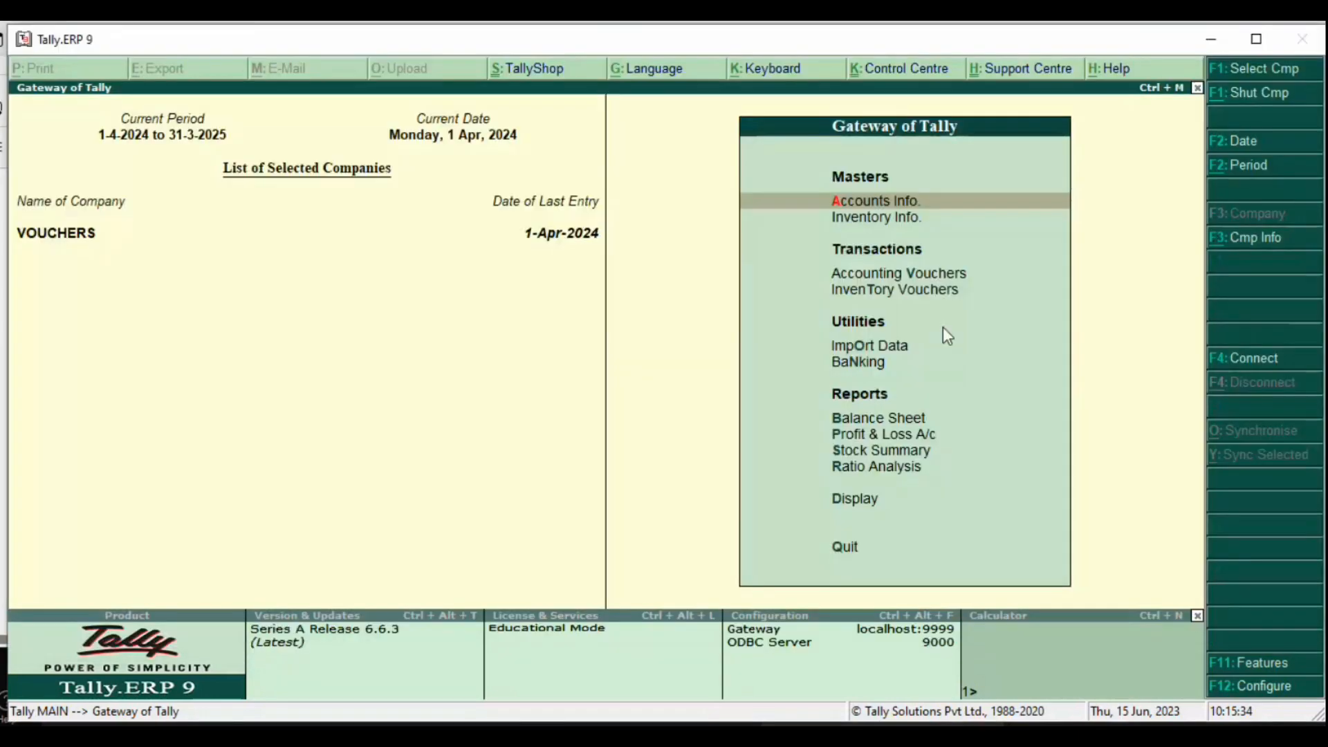
{"action": "key", "text": "alt+F3"}
{"action": "key", "text": "Down"}
{"action": "key", "text": "Down"}
{"action": "key", "text": "Down"}
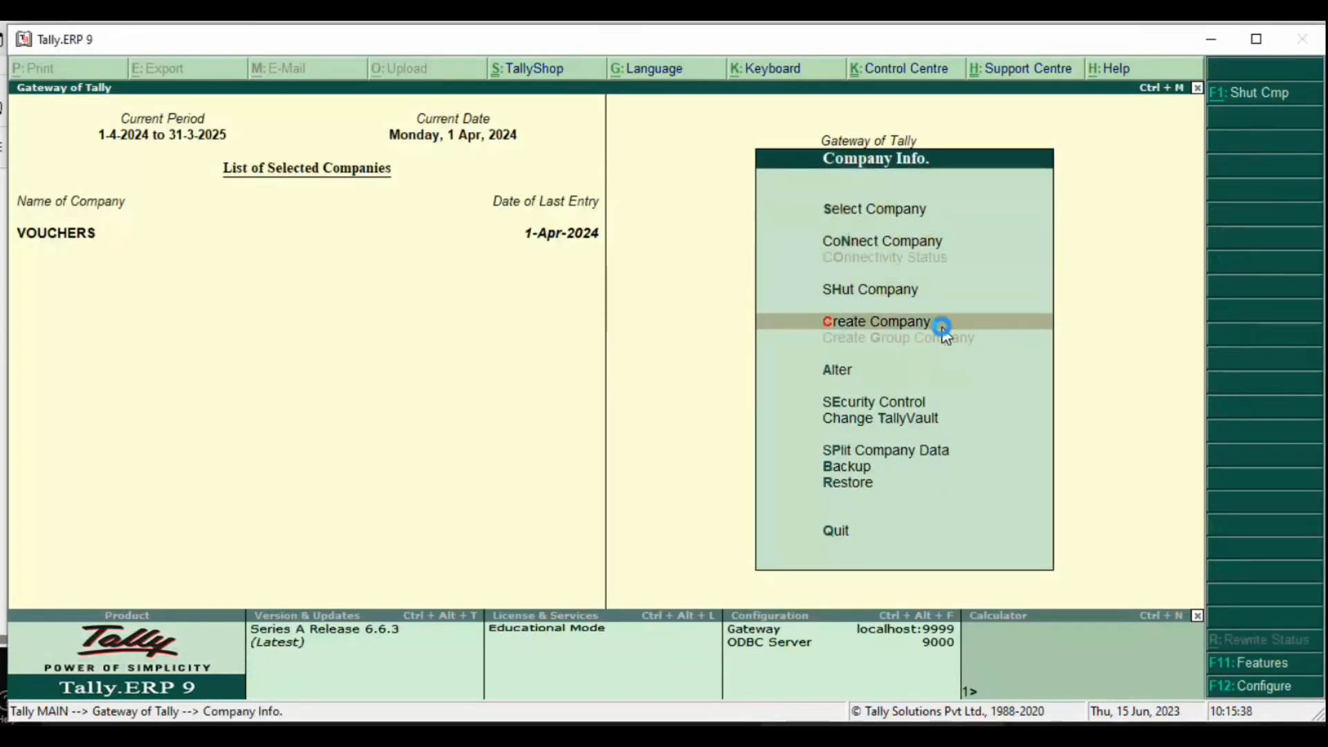
{"action": "left_click", "coordinate": [942, 331]}
{"action": "type", "text": "K"}
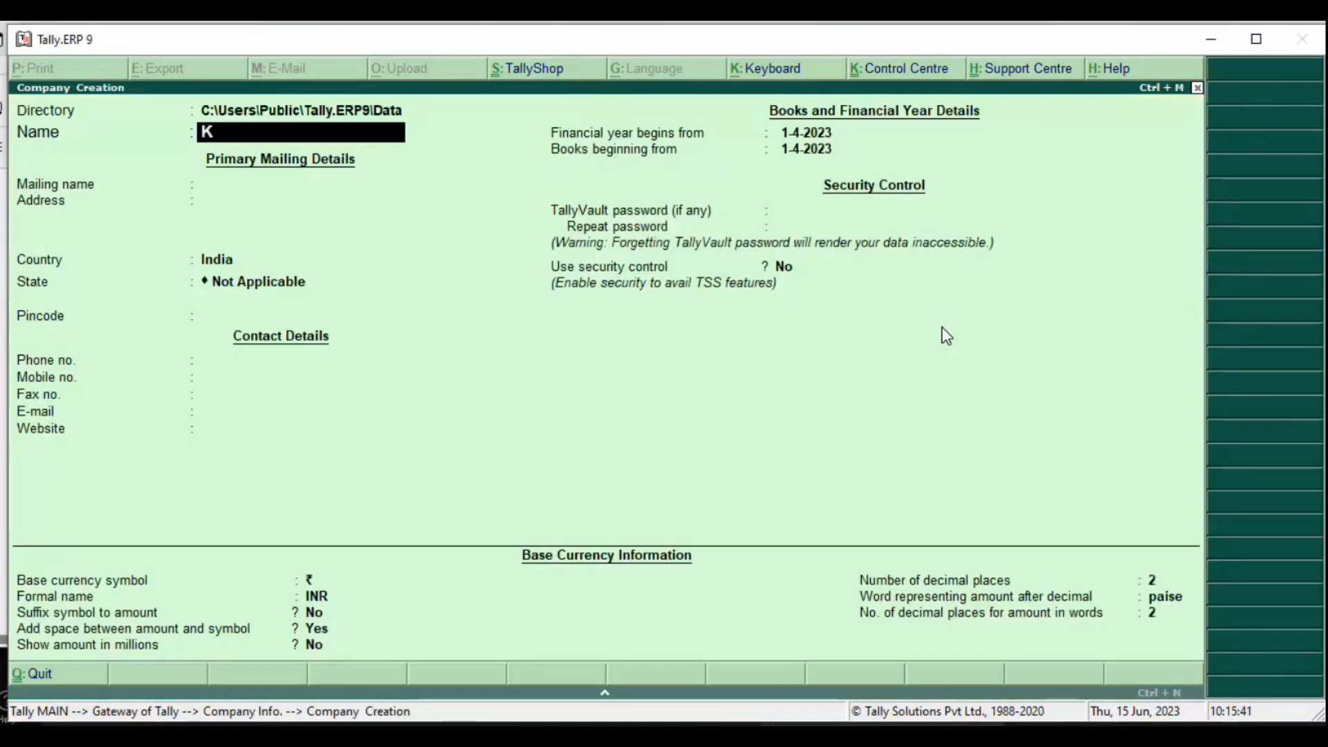
{"action": "type", "text": "ra 10"}
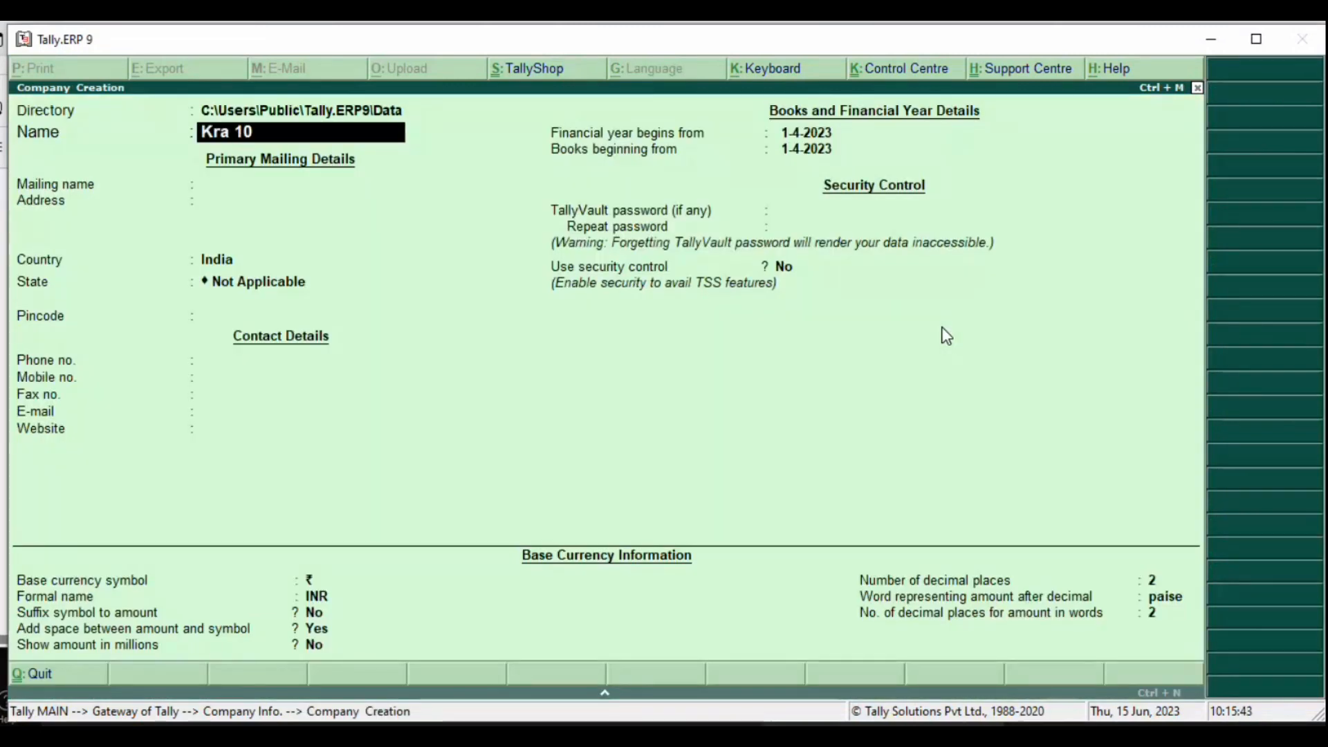
{"action": "type", "text": " to 11"}
{"action": "key", "text": "Return"}
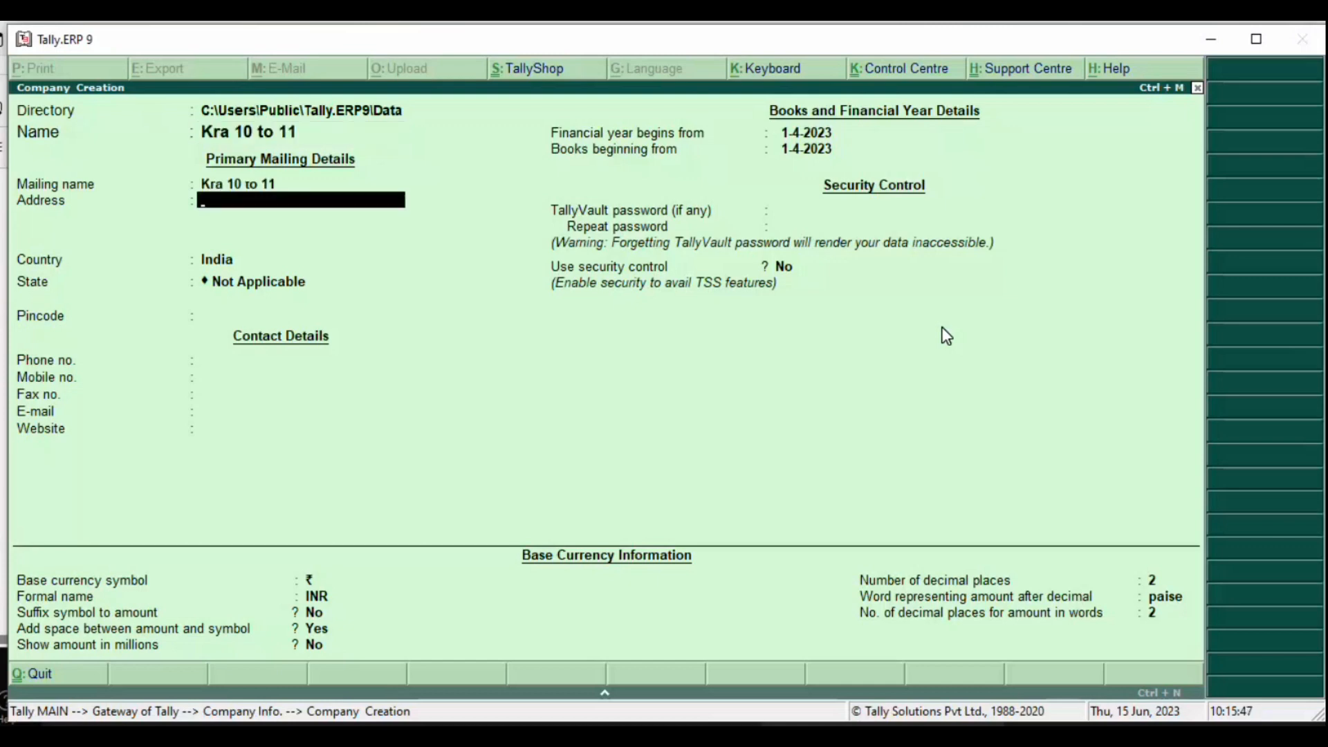
Step: Enter the company's first address line, keep India as the country and set the state to Karnataka
{"action": "type", "text": "Gandhi Nagar"}
{"action": "key", "text": "Return"}
{"action": "key", "text": "Return"}
{"action": "key", "text": "Return"}
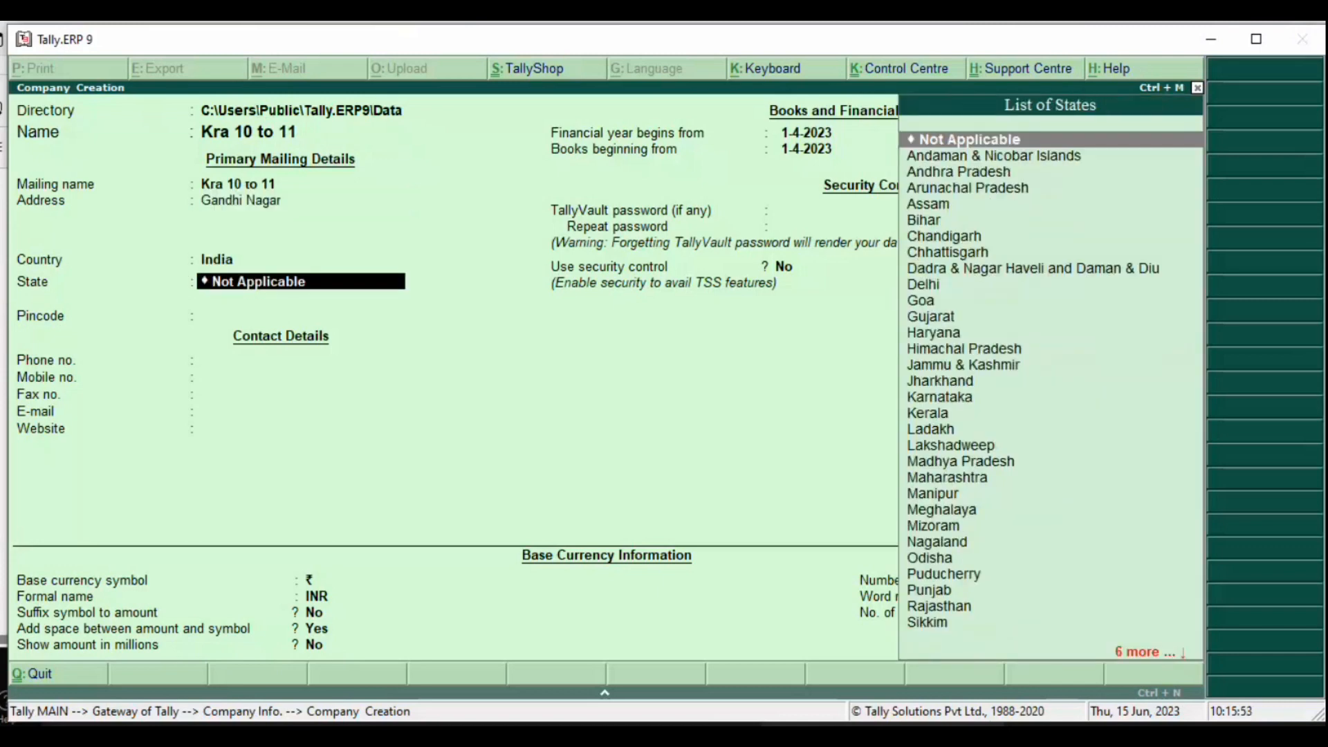
{"action": "type", "text": "Ben"}
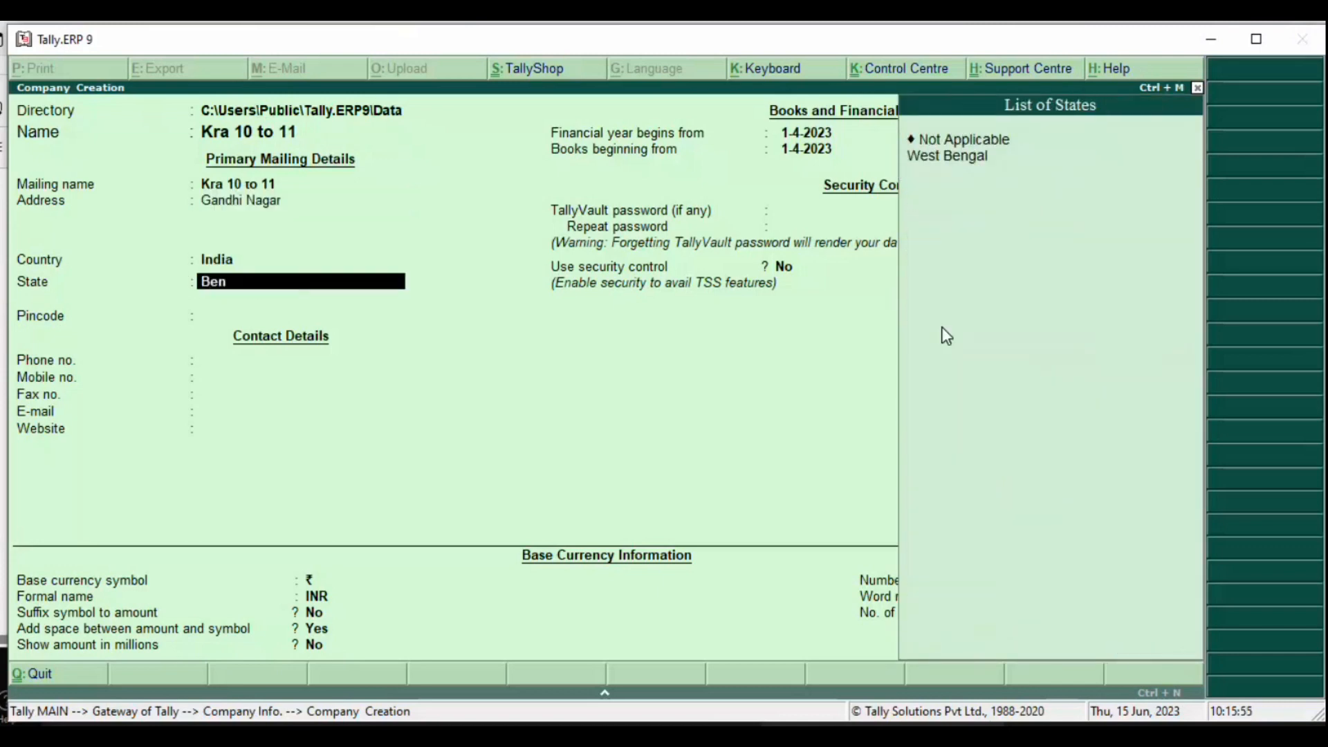
{"action": "key", "text": "BackSpace"}
{"action": "key", "text": "BackSpace"}
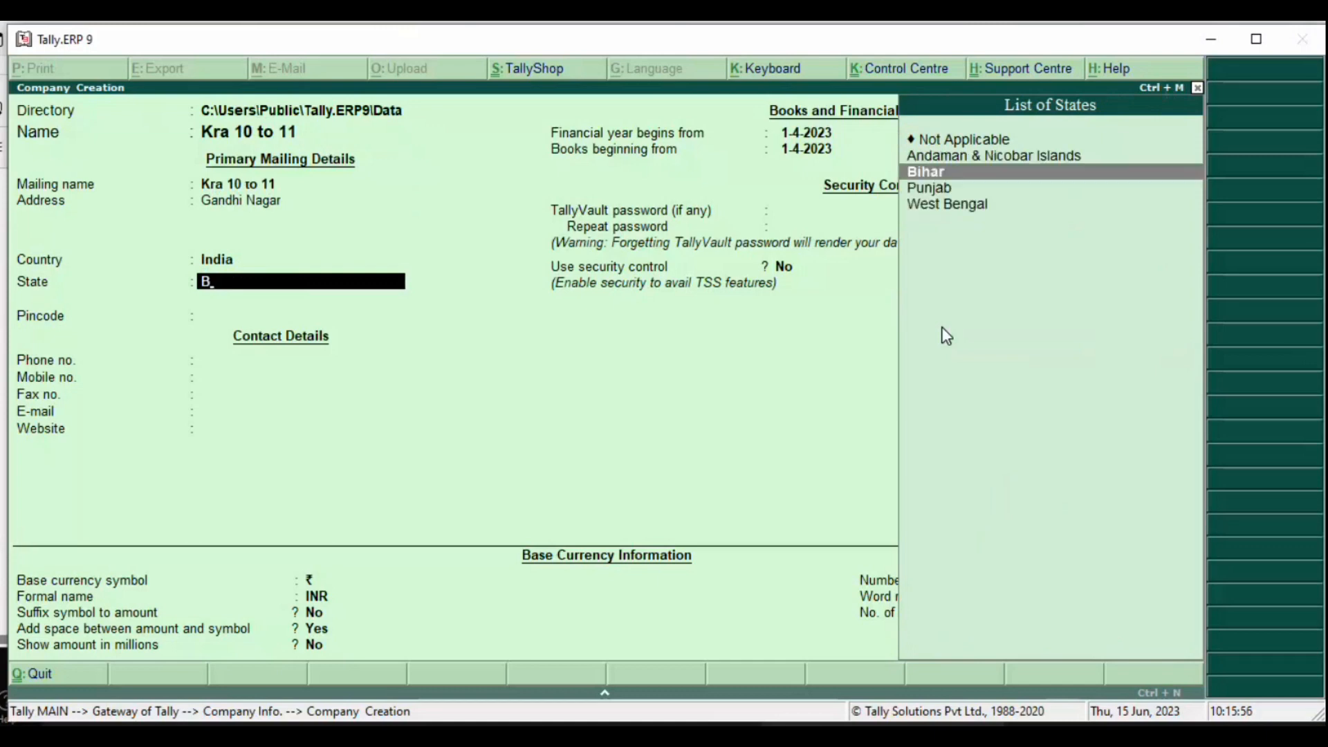
{"action": "key", "text": "BackSpace"}
{"action": "type", "text": "Ka"}
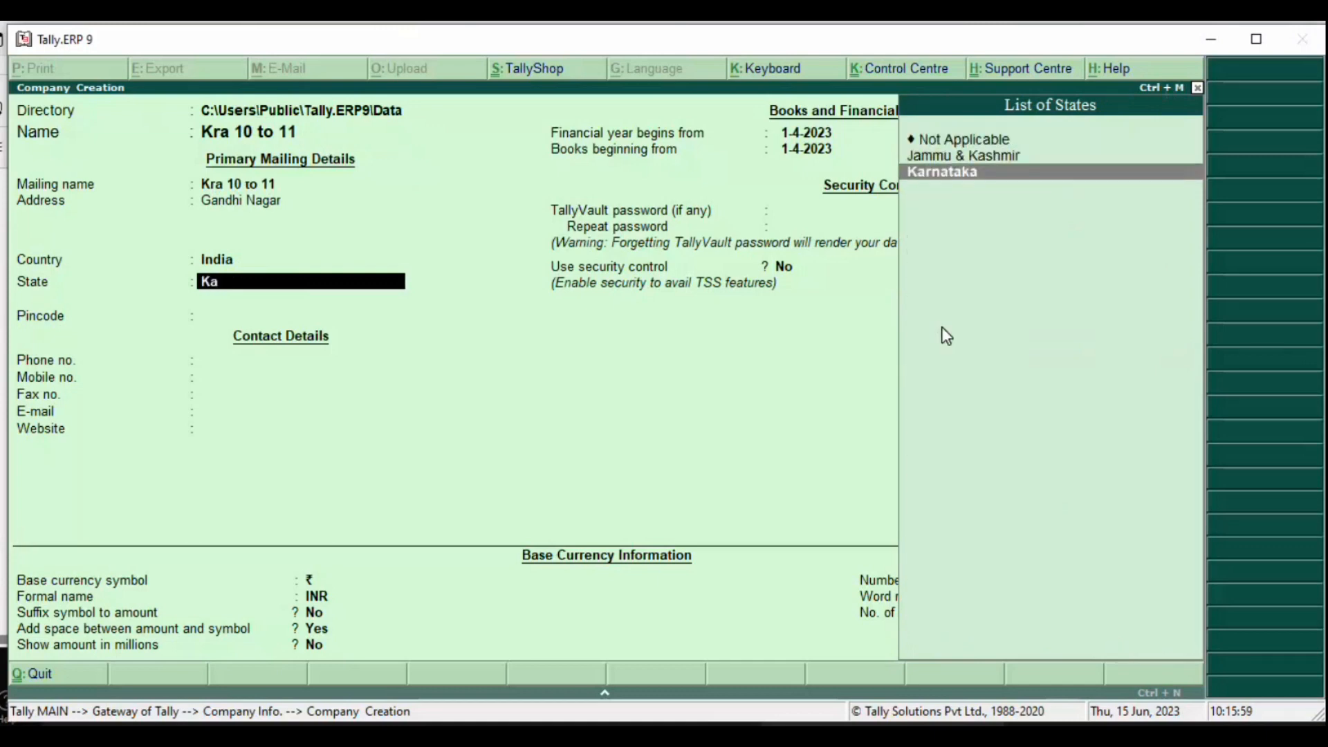
{"action": "key", "text": "Return"}
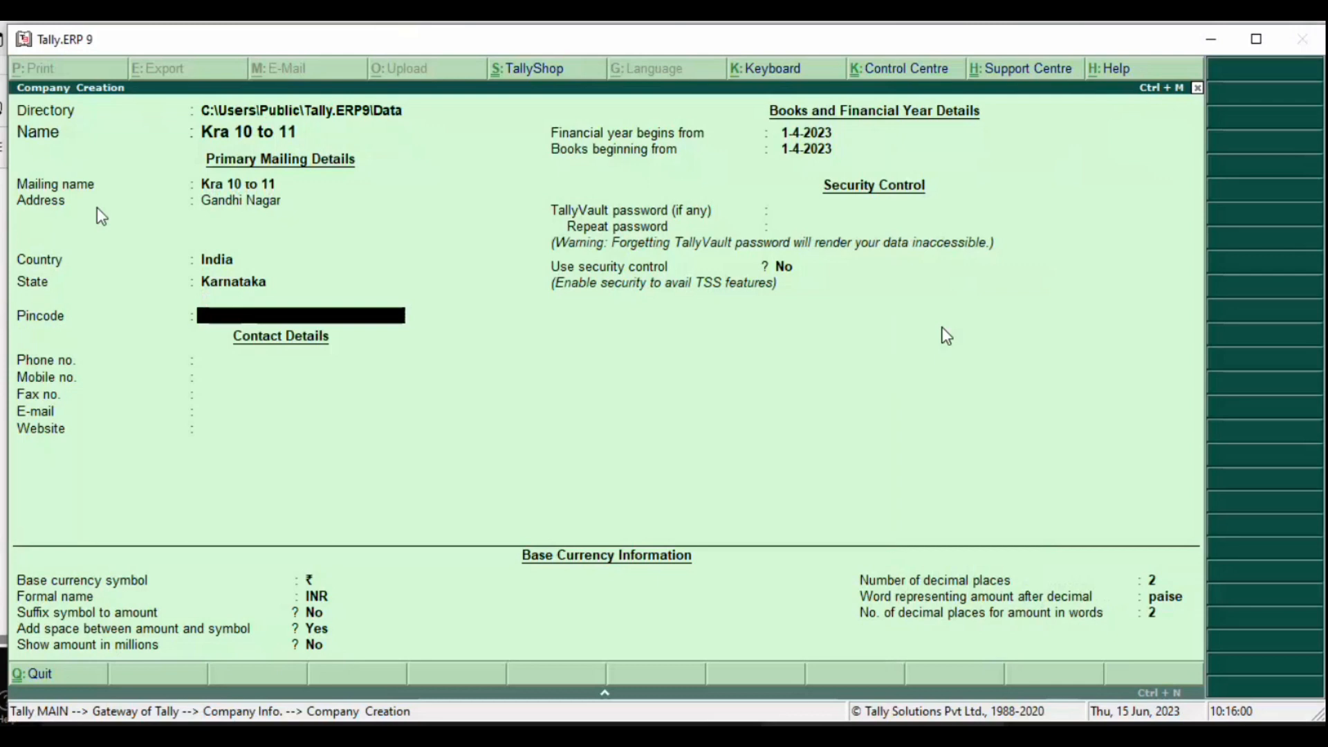
Step: Add the city as the second address line and save the new company
{"action": "left_click", "coordinate": [214, 196]}
{"action": "key", "text": "Return"}
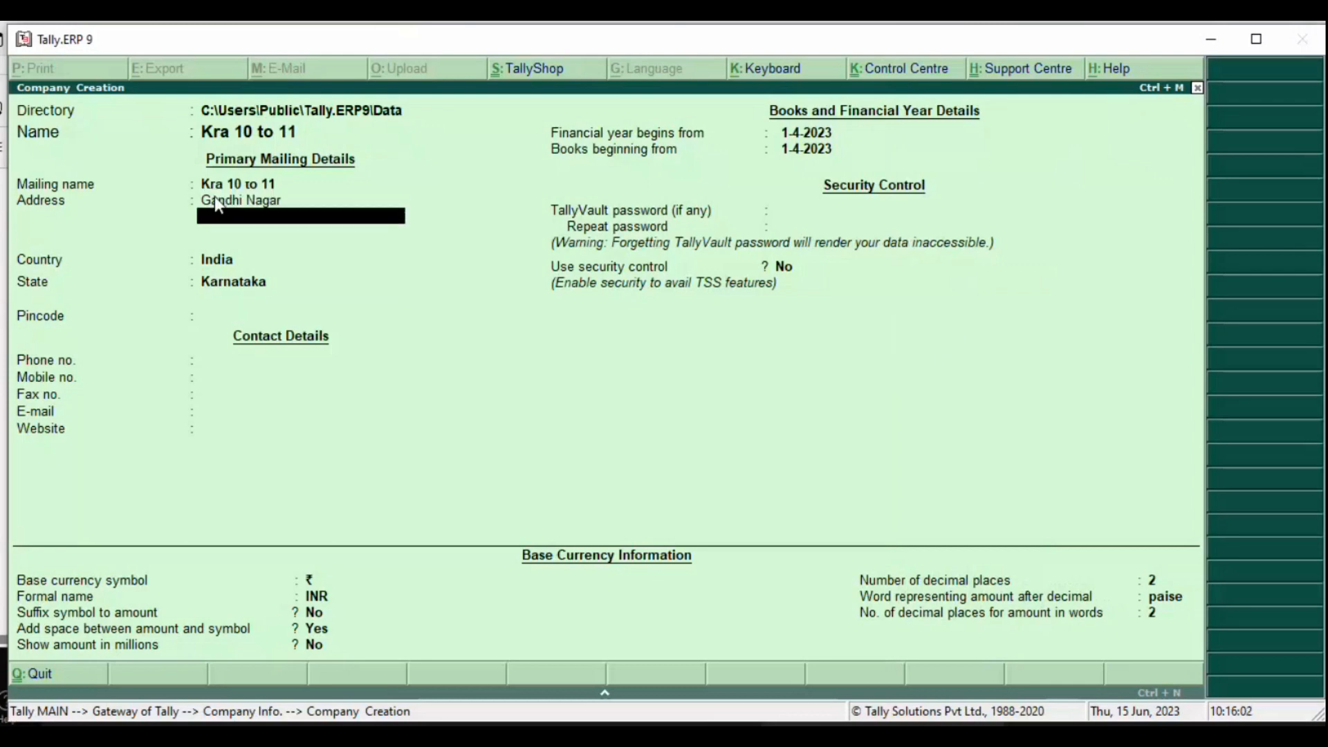
{"action": "key", "text": "BackSpace"}
{"action": "type", "text": "Bengluru"}
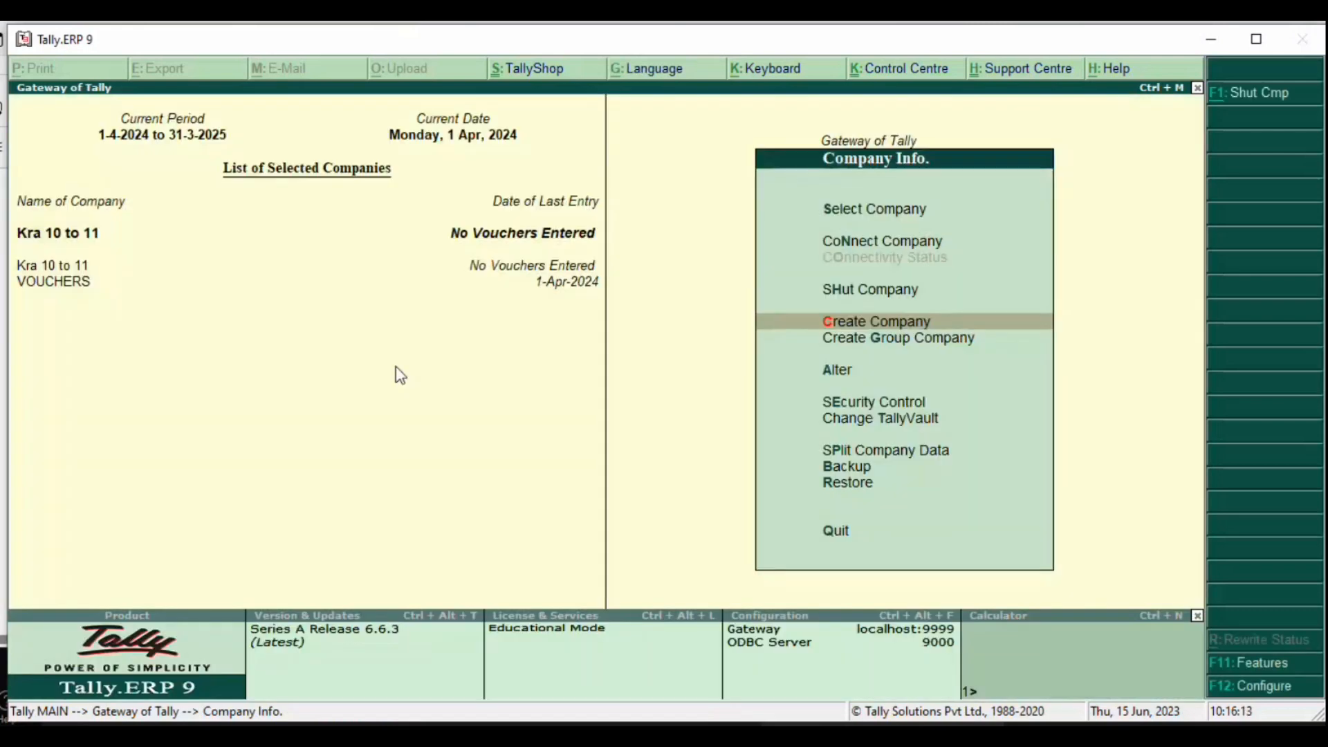
Step: Switch to the PDF and read the Receipt Voucher section with the transaction entry in Illustration 1
{"action": "key", "text": "alt+Tab"}
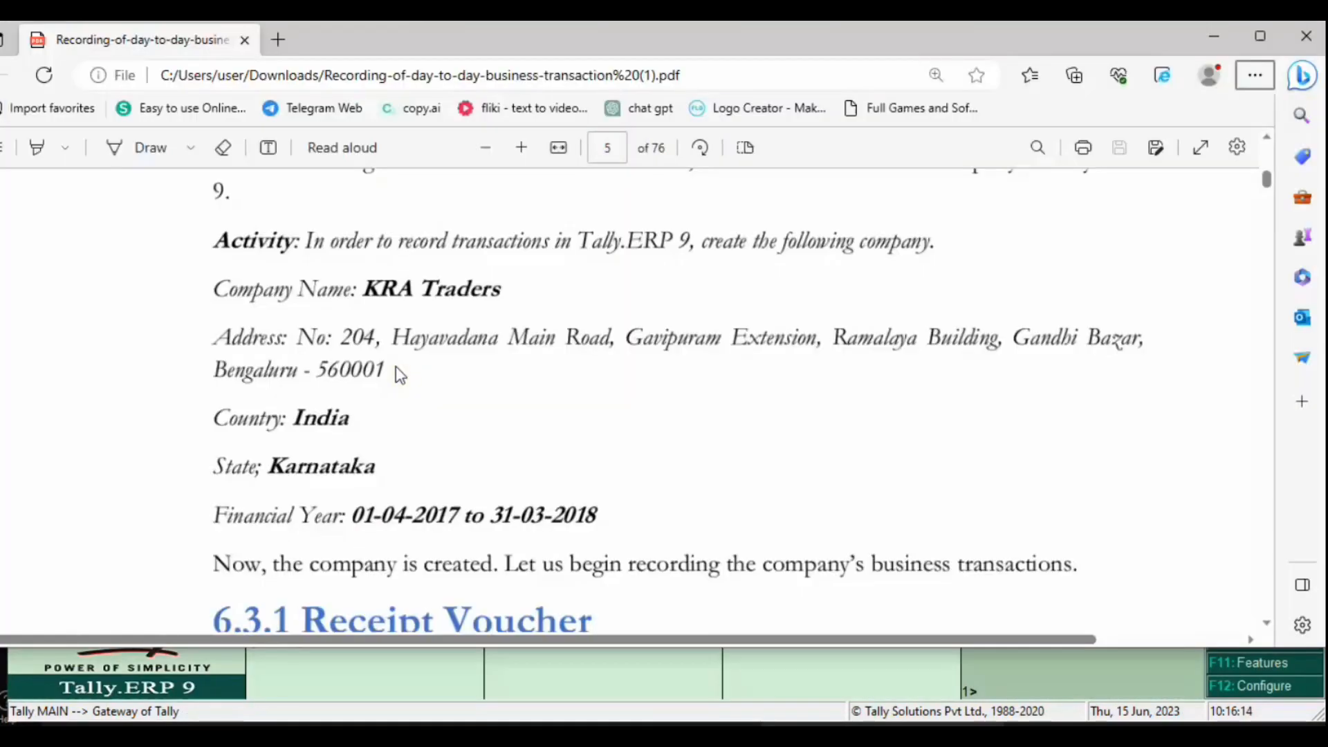
{"action": "scroll", "coordinate": [463, 414], "scroll_direction": "down", "scroll_amount": 3}
{"action": "scroll", "coordinate": [462, 411], "scroll_direction": "down", "scroll_amount": 1}
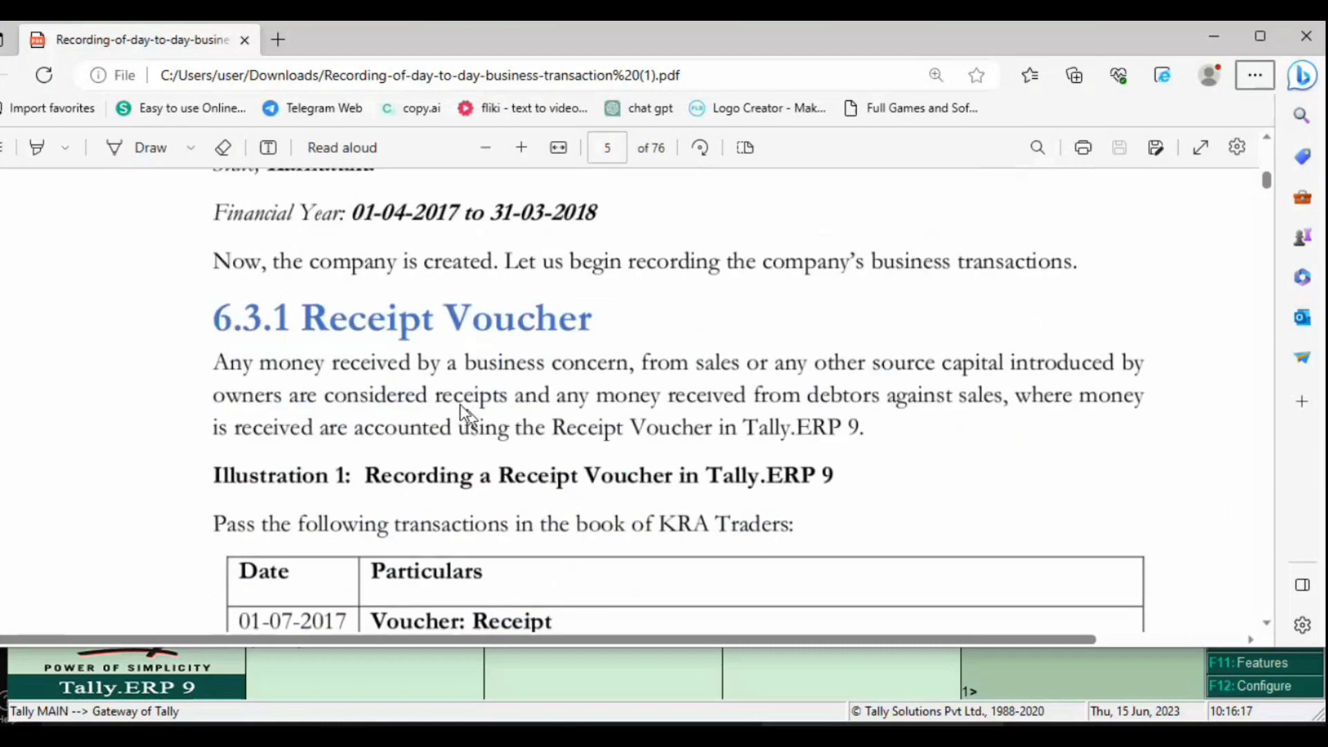
{"action": "scroll", "coordinate": [459, 403], "scroll_direction": "down", "scroll_amount": 3}
{"action": "scroll", "coordinate": [449, 399], "scroll_direction": "up", "scroll_amount": 1}
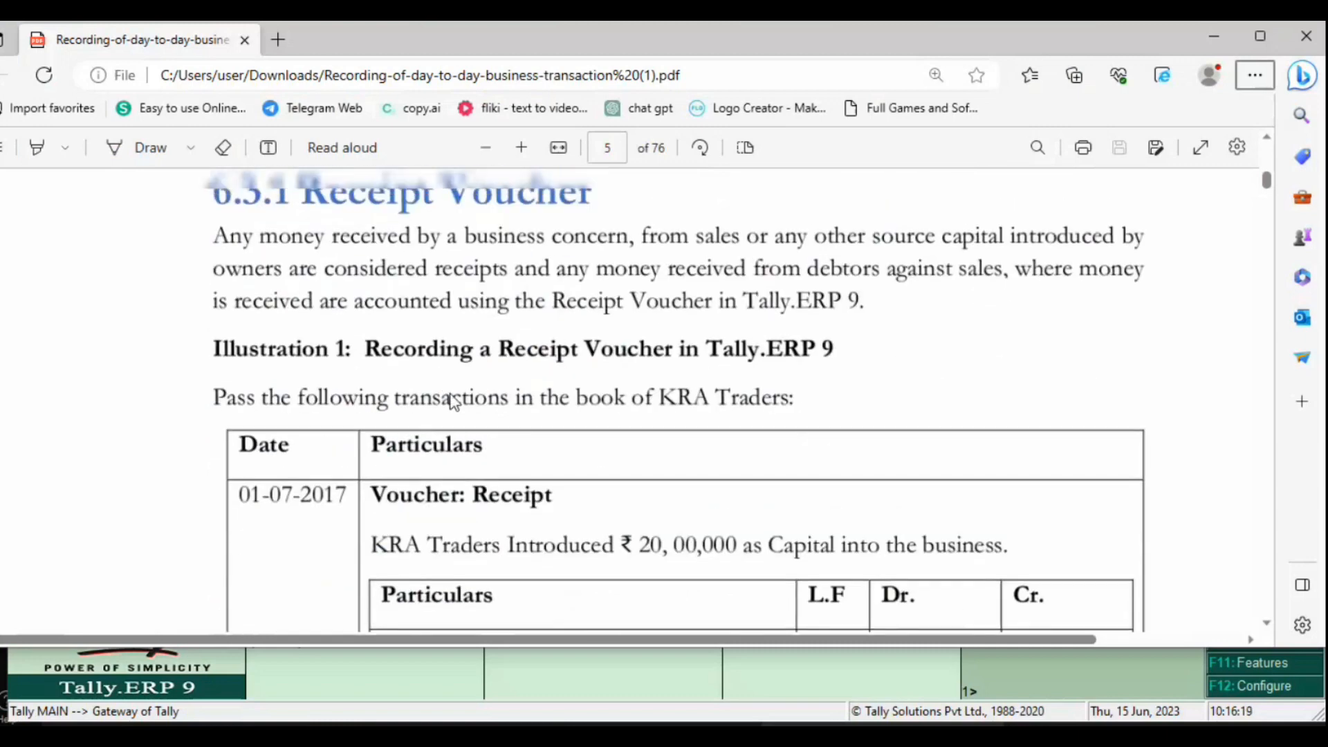
{"action": "scroll", "coordinate": [453, 402], "scroll_direction": "up", "scroll_amount": 1}
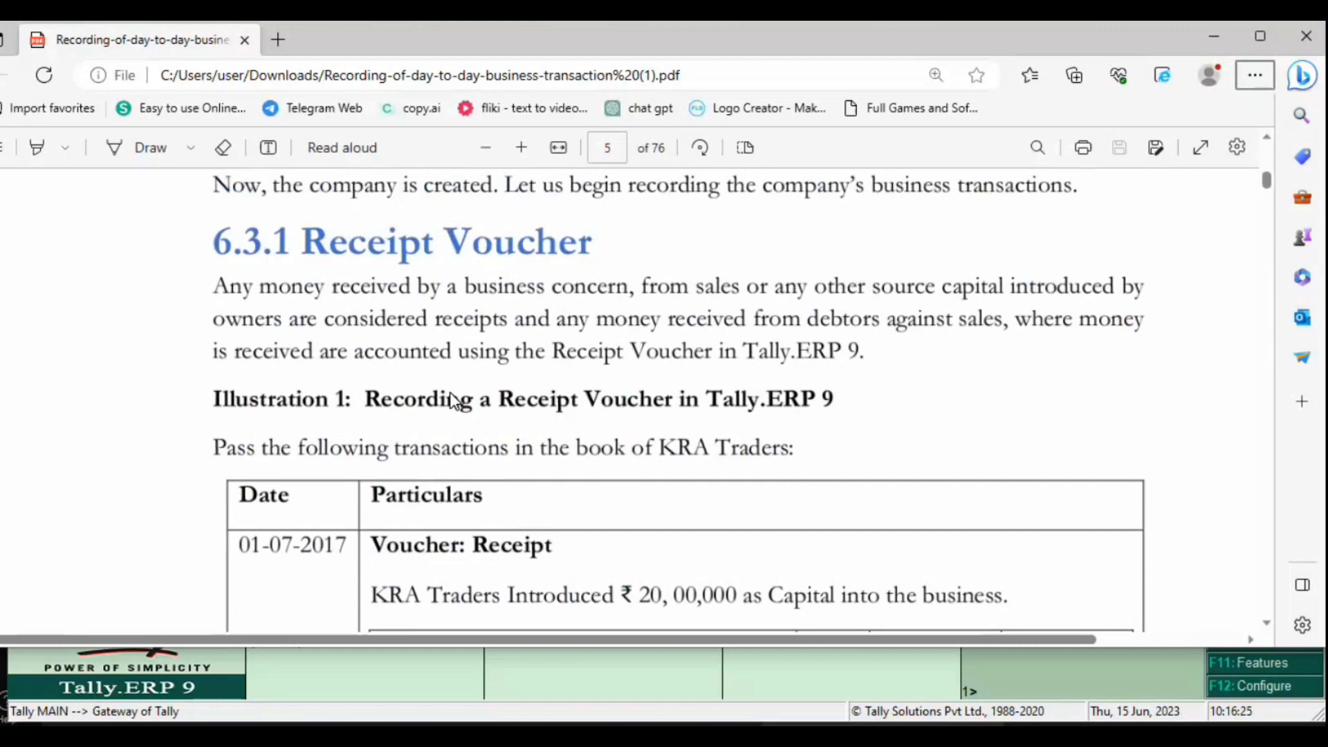
{"action": "scroll", "coordinate": [572, 391], "scroll_direction": "down", "scroll_amount": 5}
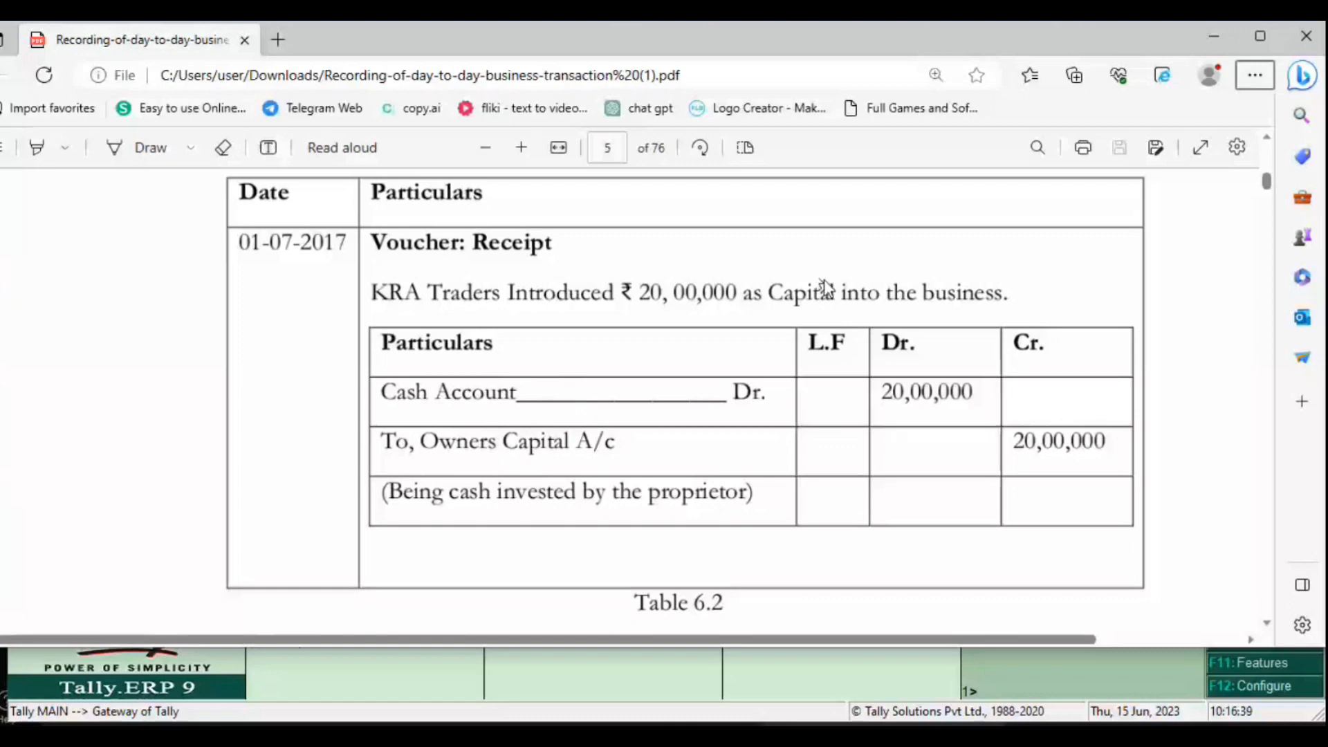
Step: Switch to Tally.ERP 9 and open a new receipt voucher for company Kra 10 to 11
{"action": "key", "text": "alt+Tab"}
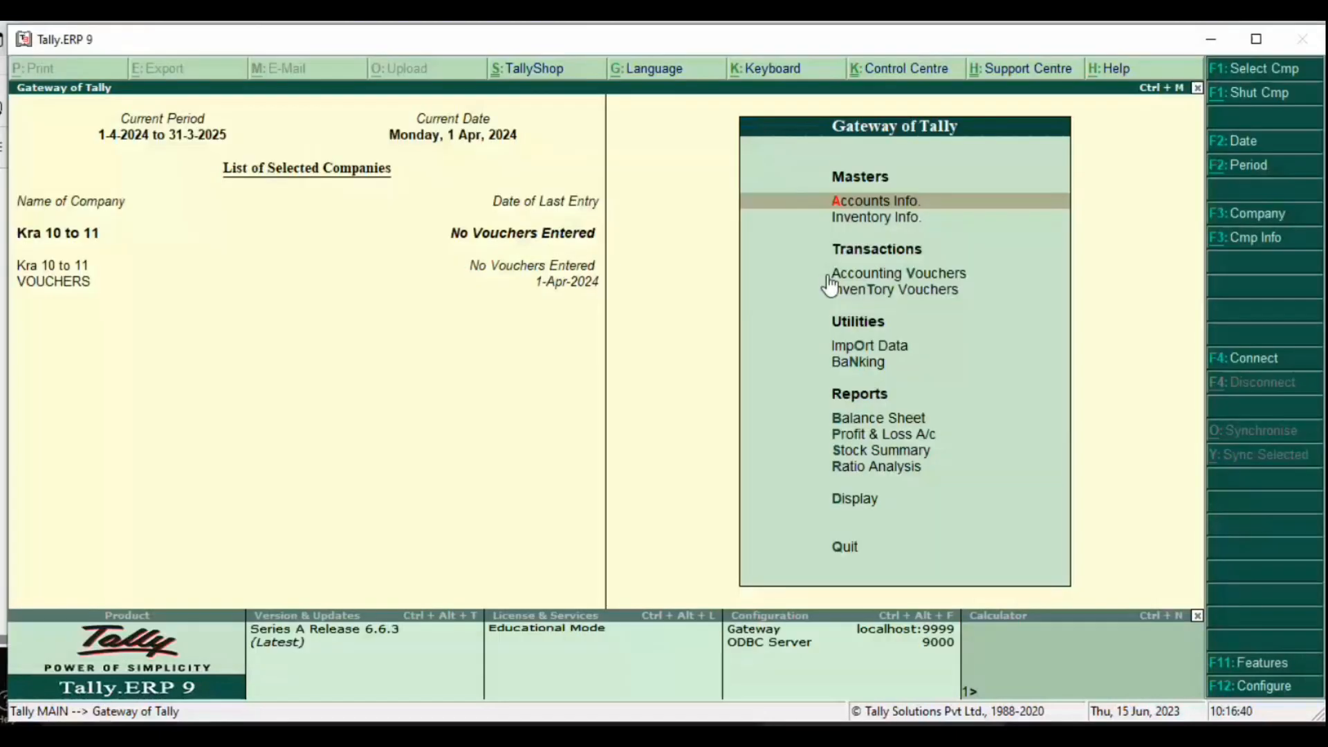
{"action": "left_click", "coordinate": [830, 276]}
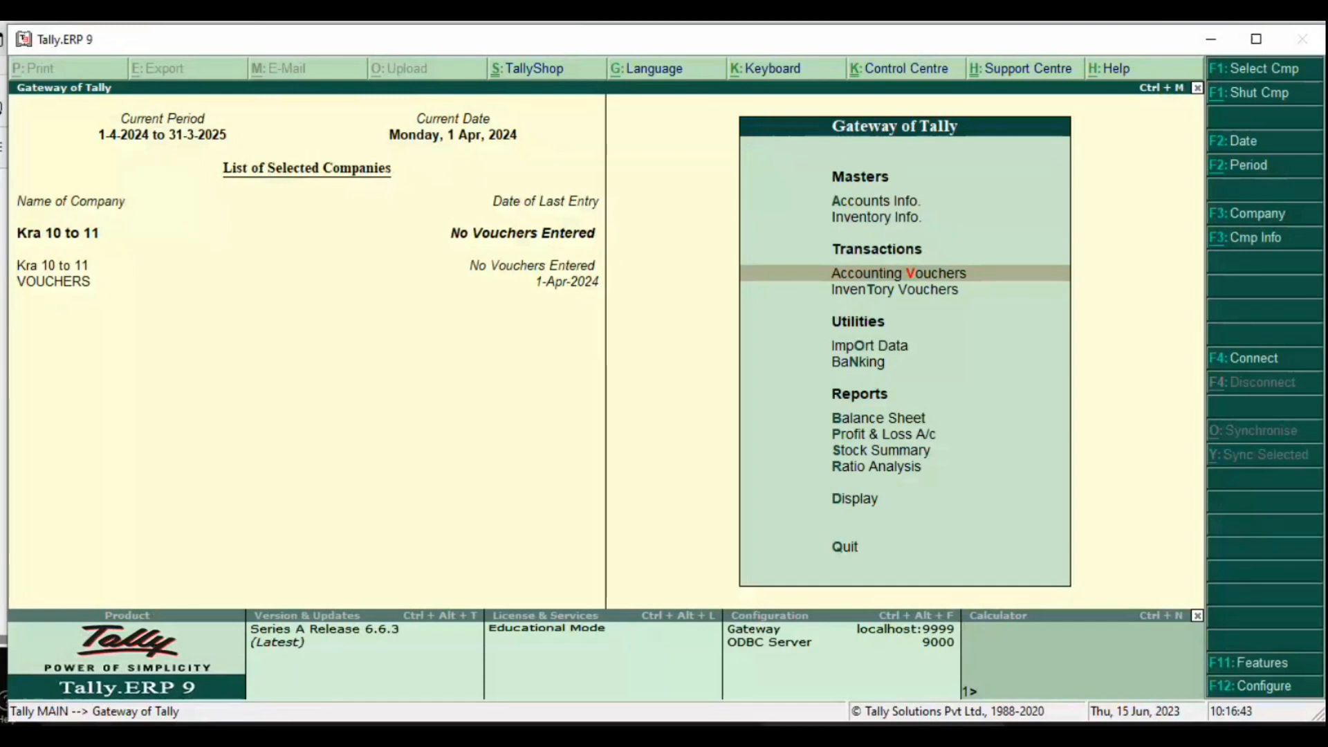
{"action": "left_click", "coordinate": [827, 276]}
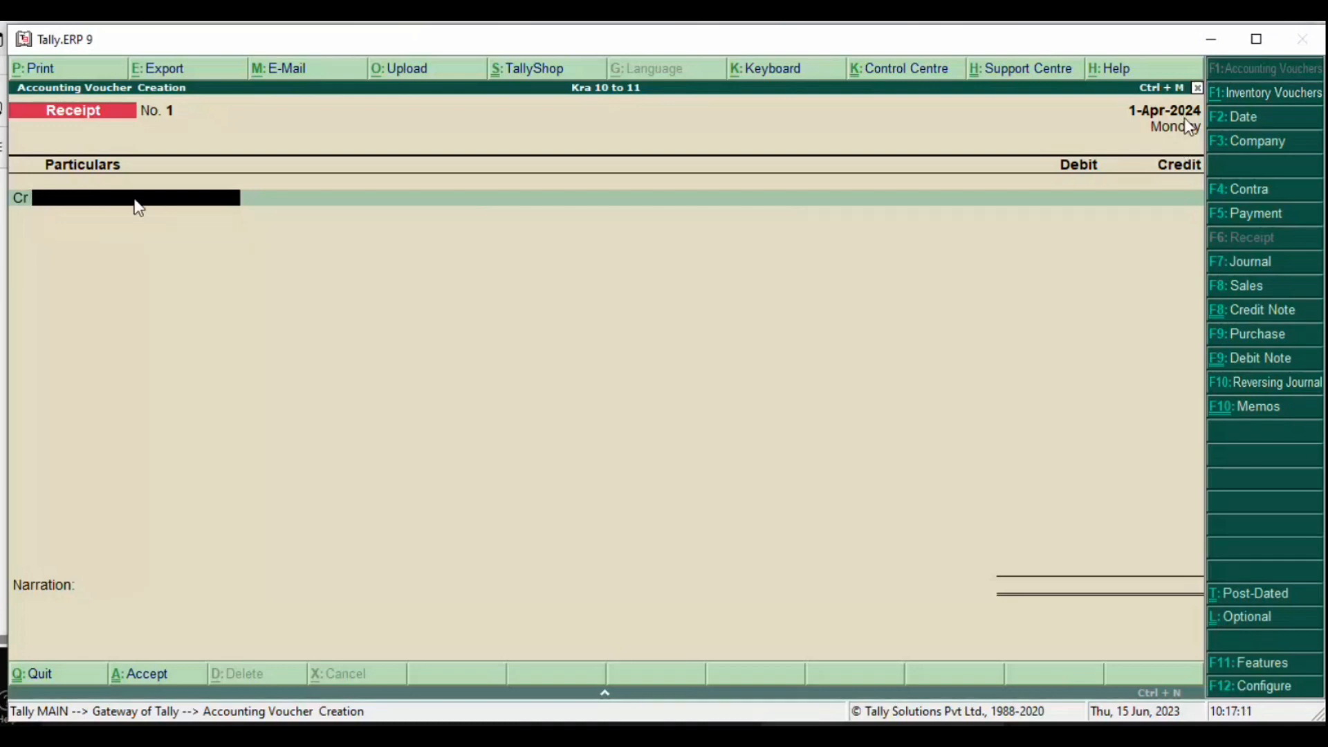
Step: Create a ledger named Capital under the Capital Account group as the voucher's credit account
{"action": "key", "text": "alt+c"}
{"action": "type", "text": "Capital"}
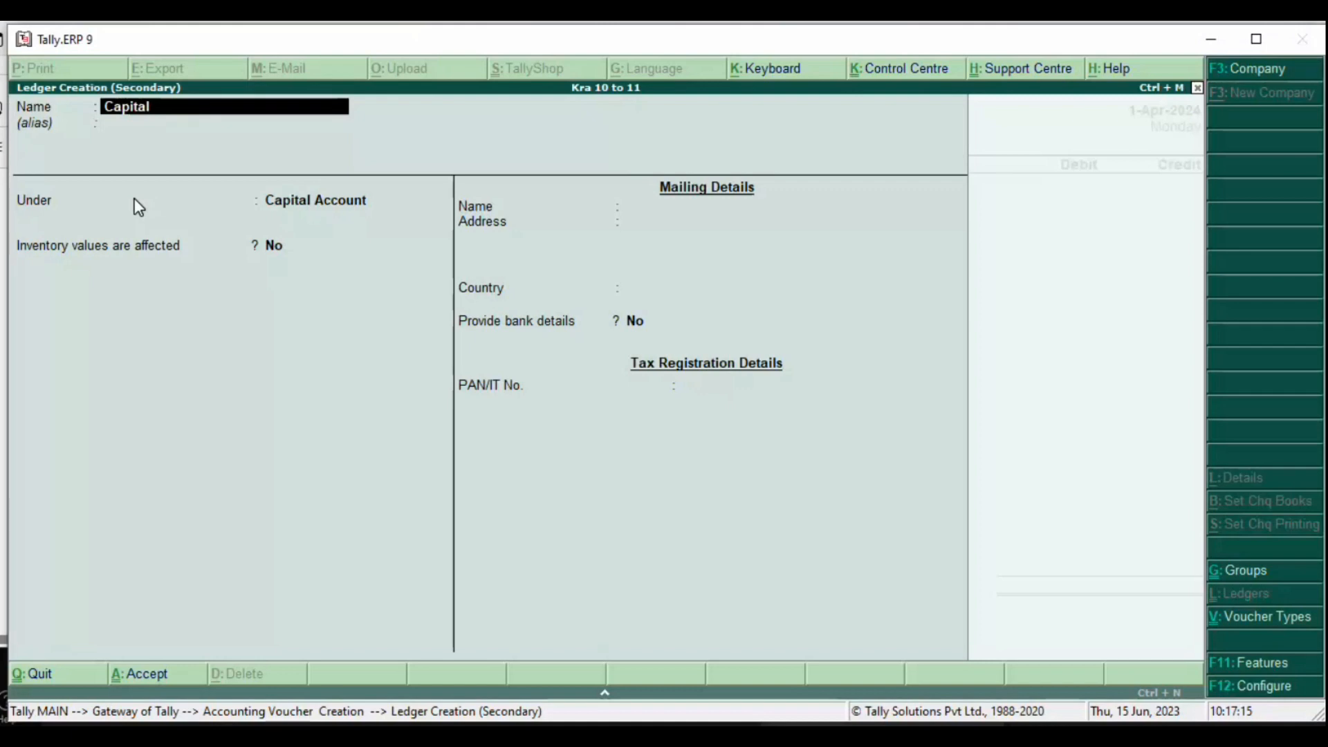
{"action": "key", "text": "Return"}
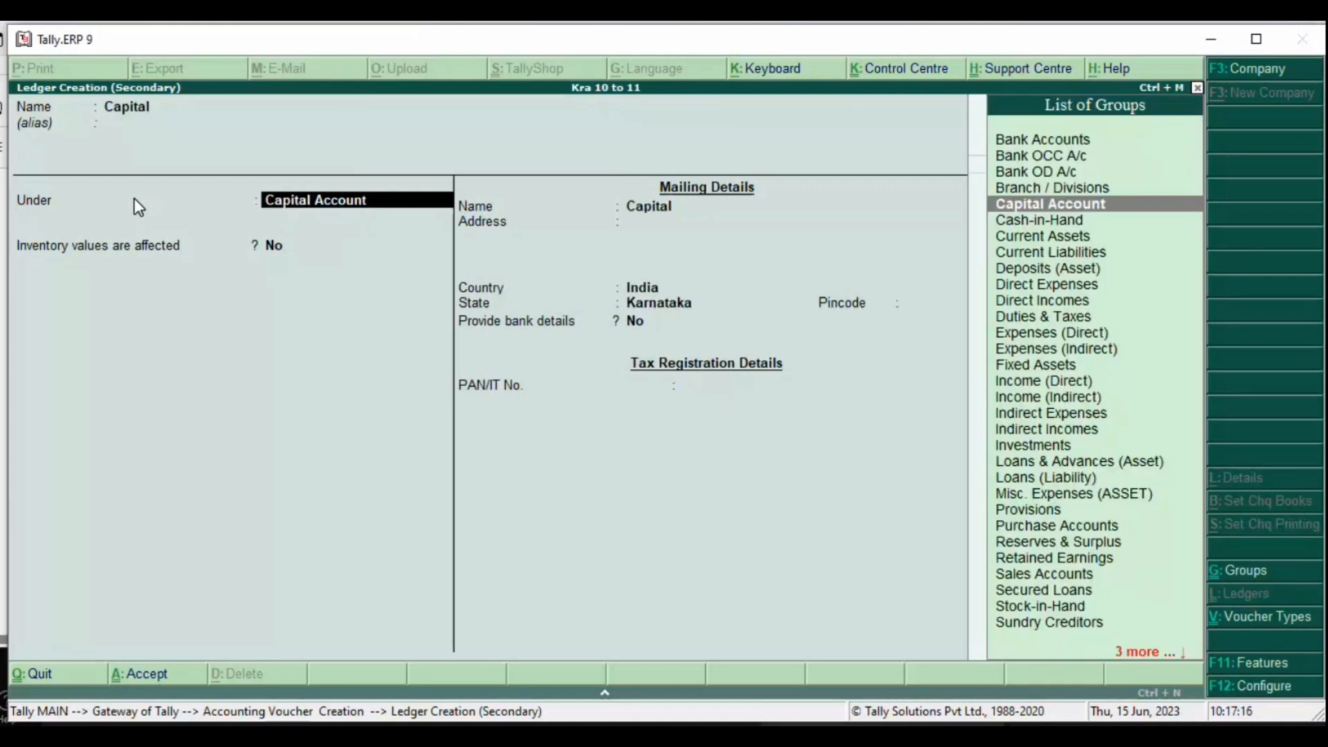
{"action": "key", "text": "ctrl+a"}
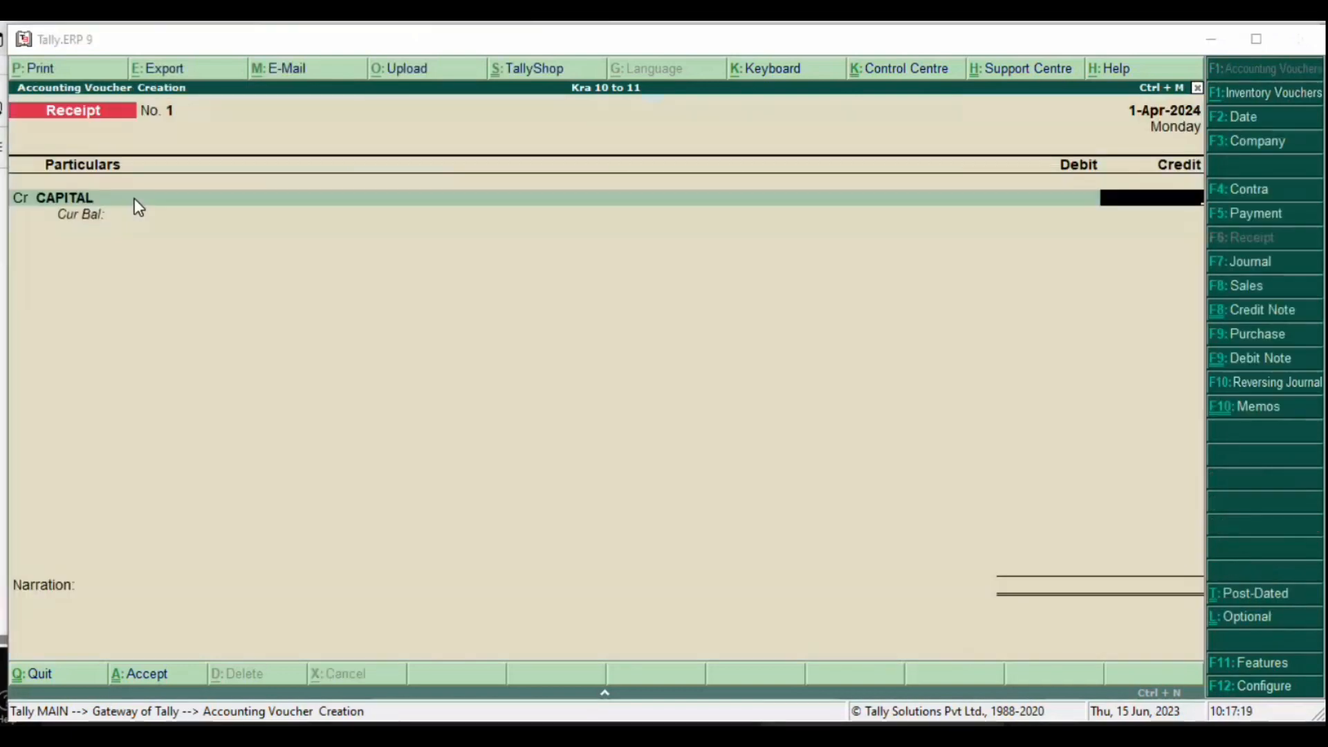
Step: Credit Capital with 20,00,000 and debit Cash for the same amount in the receipt voucher
{"action": "type", "text": "2"}
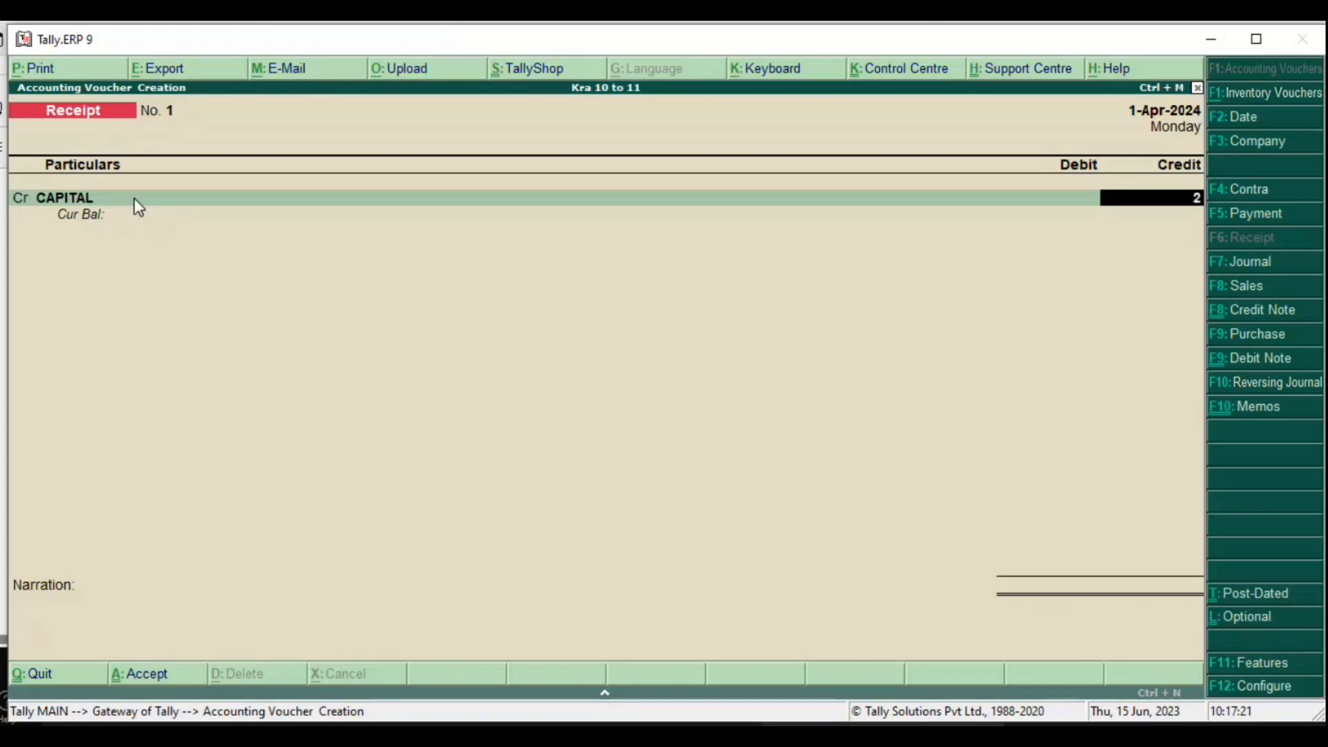
{"action": "type", "text": "0,00,000"}
{"action": "key", "text": "Return"}
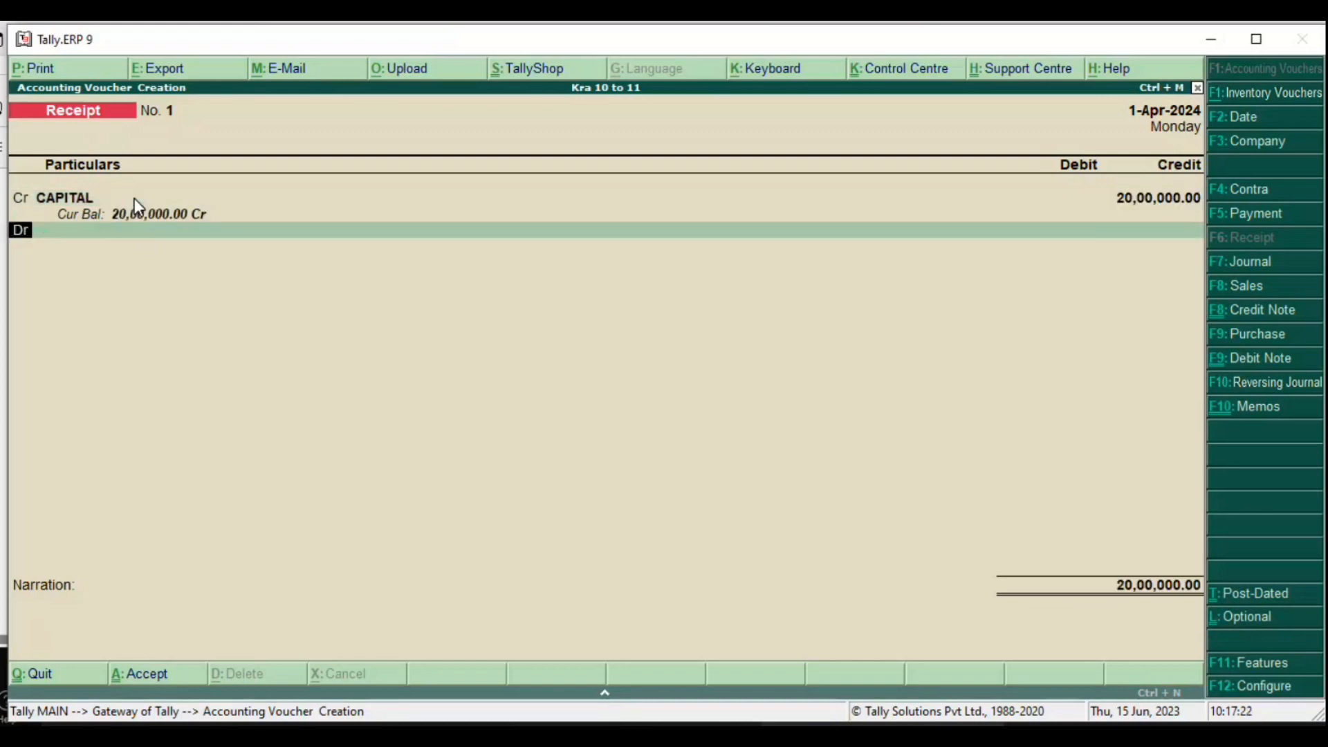
{"action": "type", "text": "Cas"}
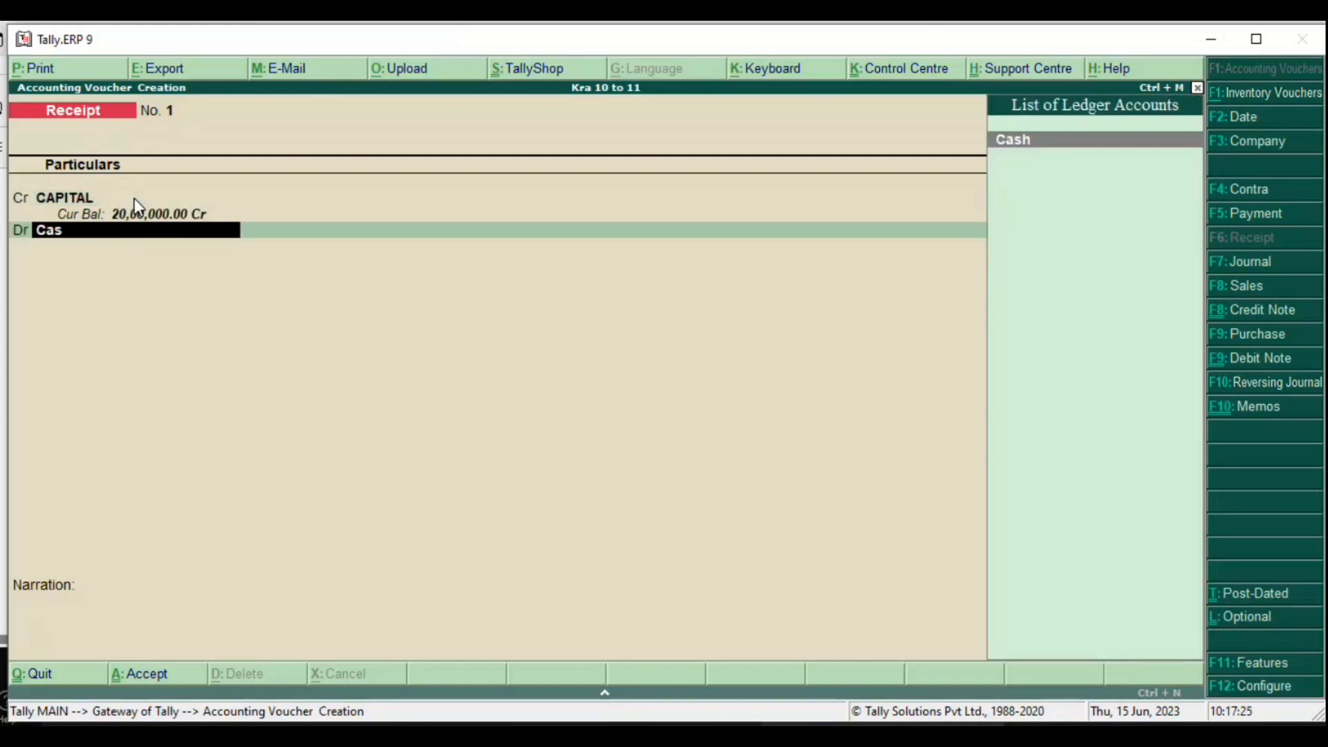
{"action": "key", "text": "Return"}
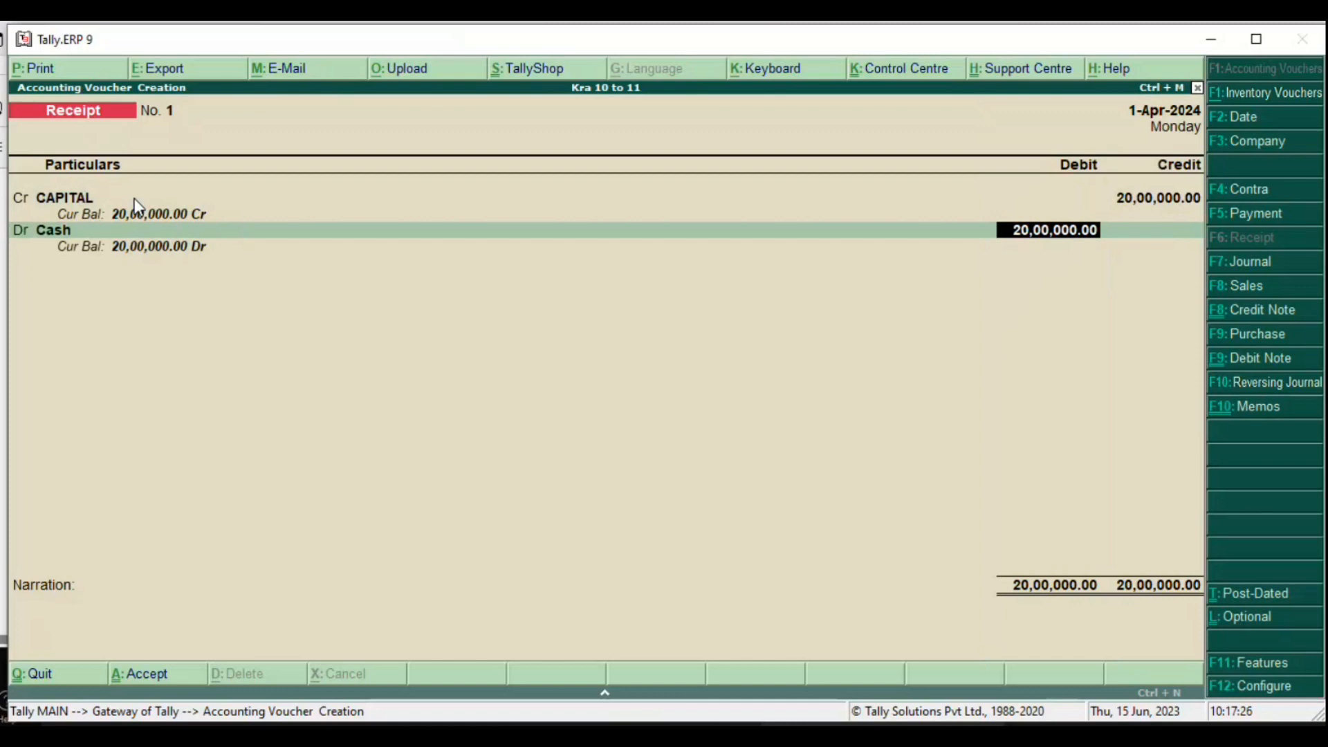
{"action": "key", "text": "Return"}
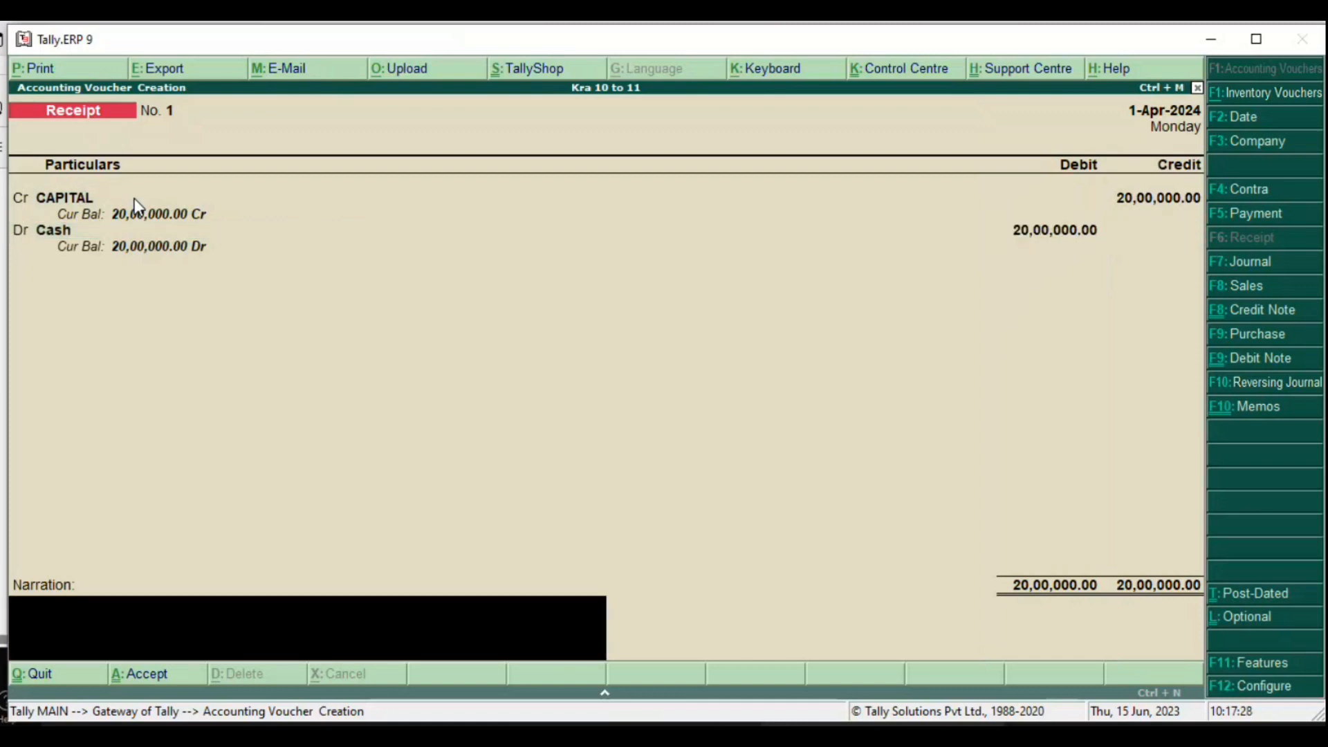
Step: Add the narration "being amt invested" to the receipt voucher and save it
{"action": "type", "text": "being amt invested"}
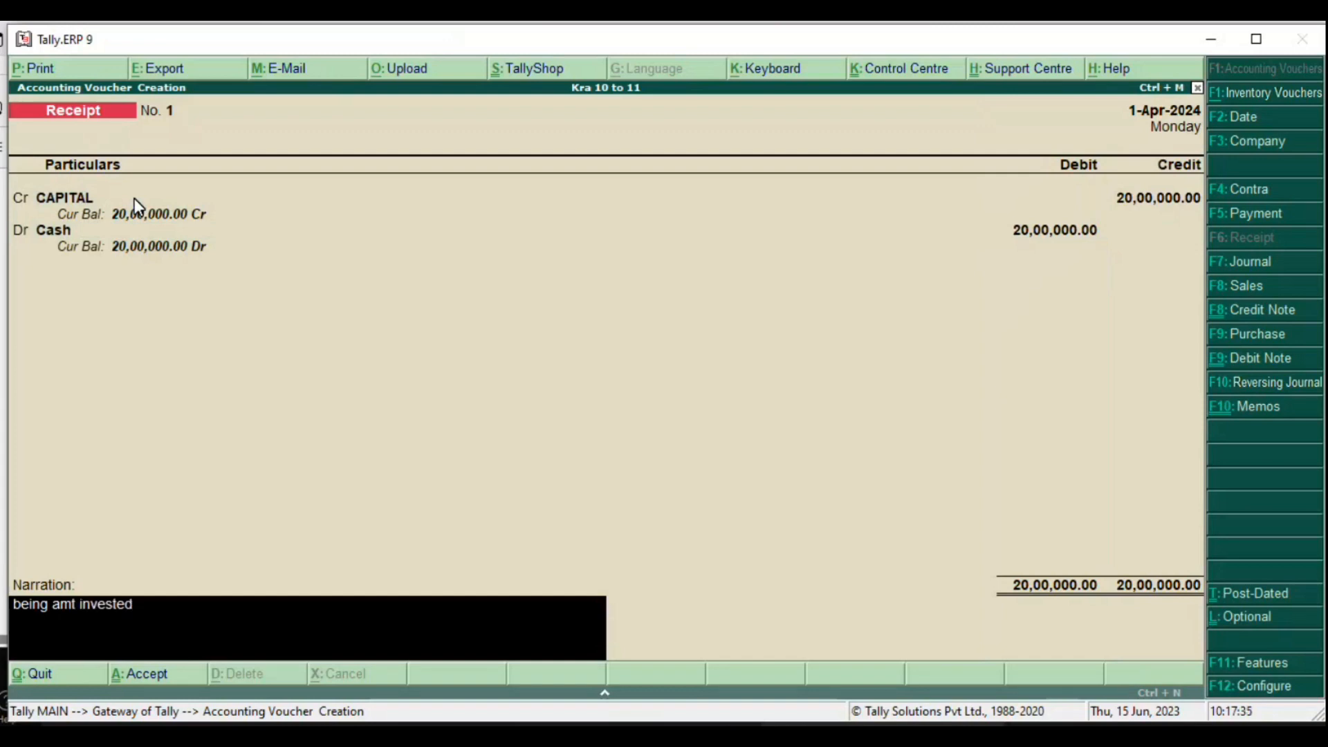
{"action": "key", "text": "Return"}
{"action": "key", "text": "Return"}
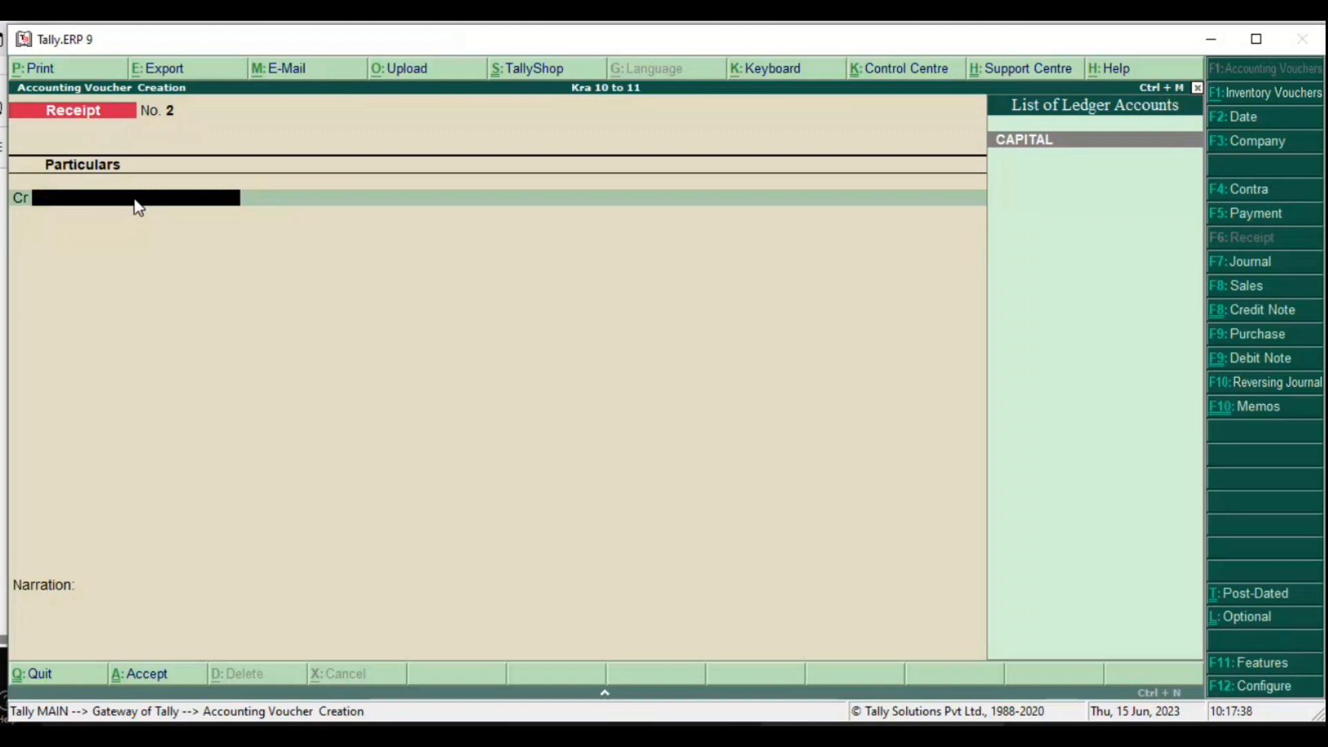
Step: Switch to the PDF and read the Contra Voucher section with its transaction entry for the SBI cash deposit
{"action": "key", "text": "alt+Tab"}
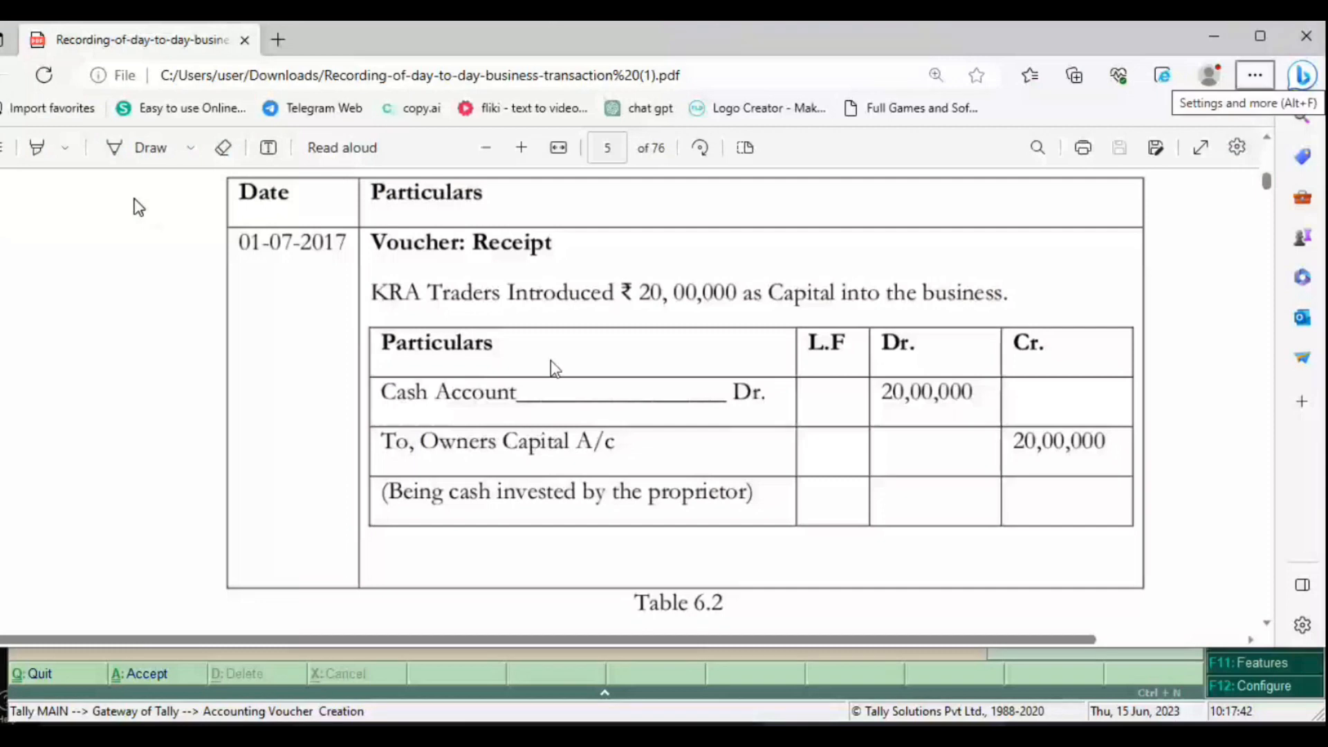
{"action": "scroll", "coordinate": [553, 369], "scroll_direction": "down", "scroll_amount": 5}
{"action": "scroll", "coordinate": [624, 384], "scroll_direction": "down", "scroll_amount": 6}
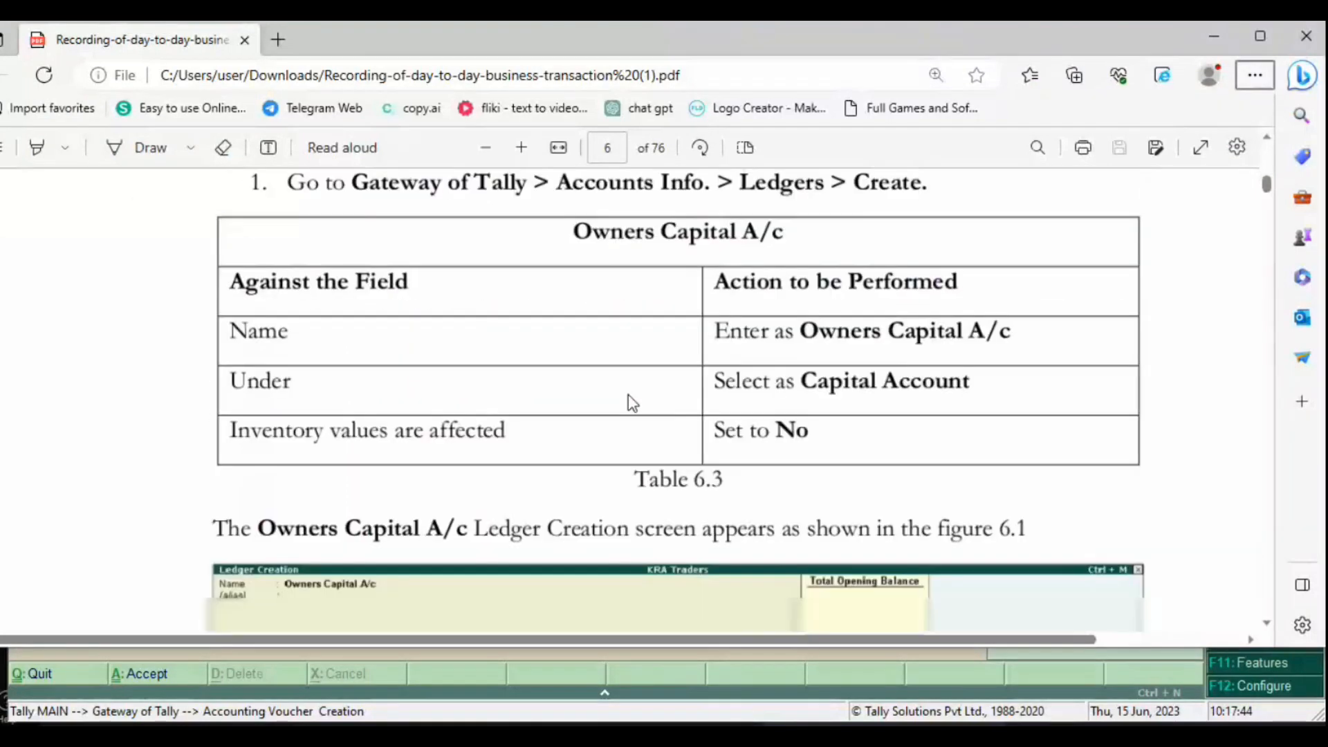
{"action": "scroll", "coordinate": [628, 395], "scroll_direction": "down", "scroll_amount": 15}
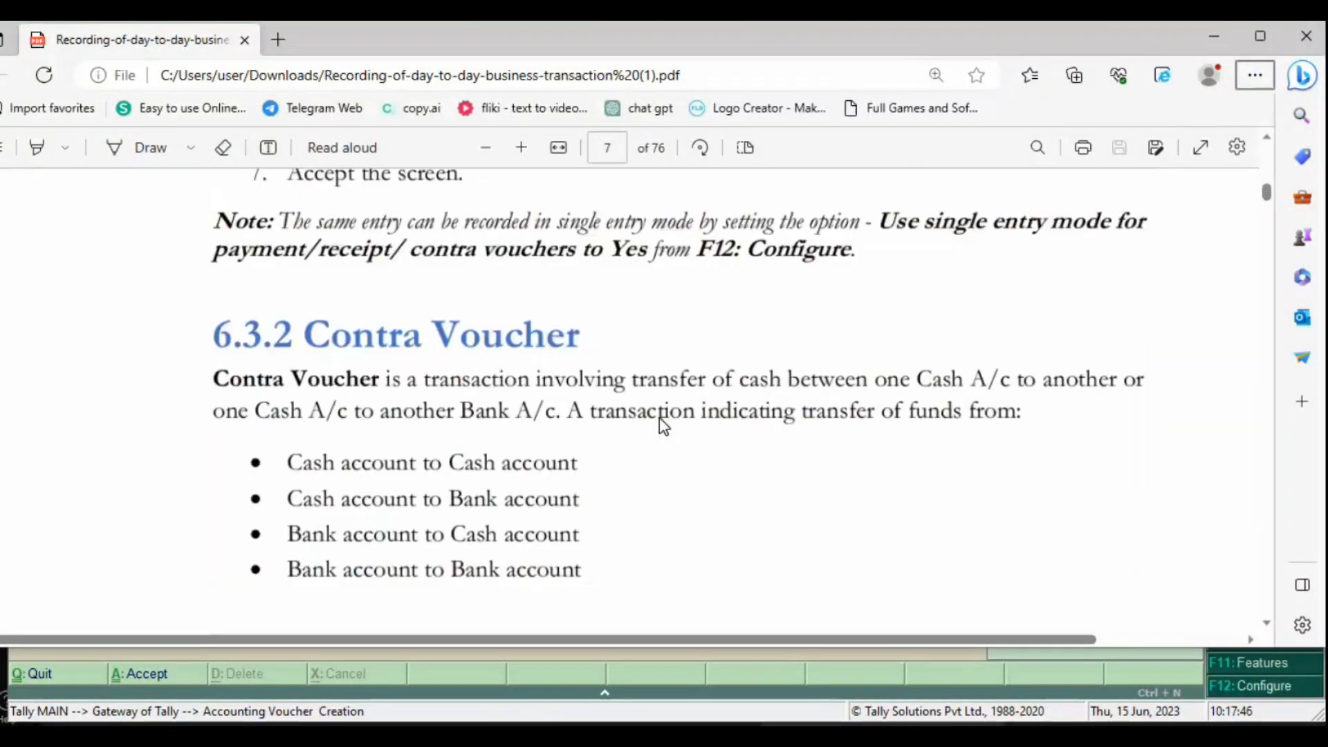
{"action": "scroll", "coordinate": [663, 422], "scroll_direction": "down", "scroll_amount": 8}
{"action": "scroll", "coordinate": [689, 440], "scroll_direction": "down", "scroll_amount": 3}
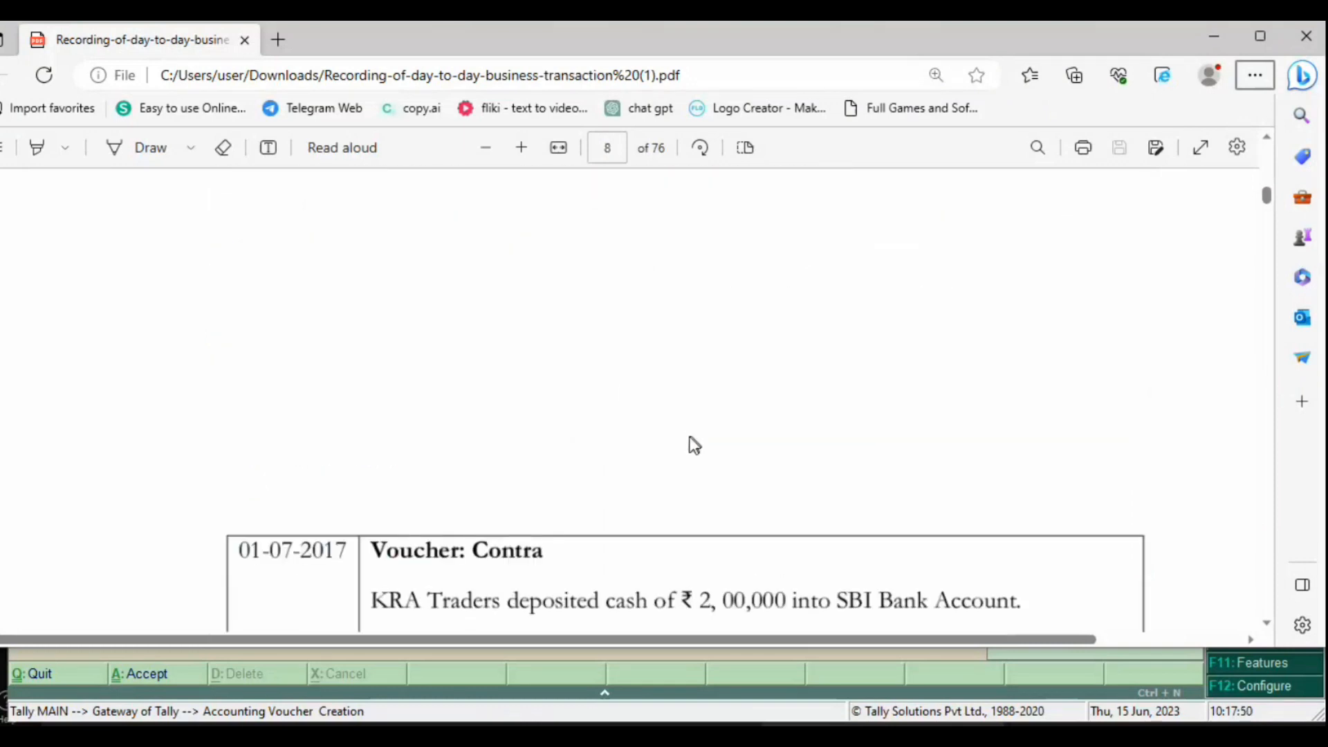
{"action": "scroll", "coordinate": [623, 391], "scroll_direction": "down", "scroll_amount": 4}
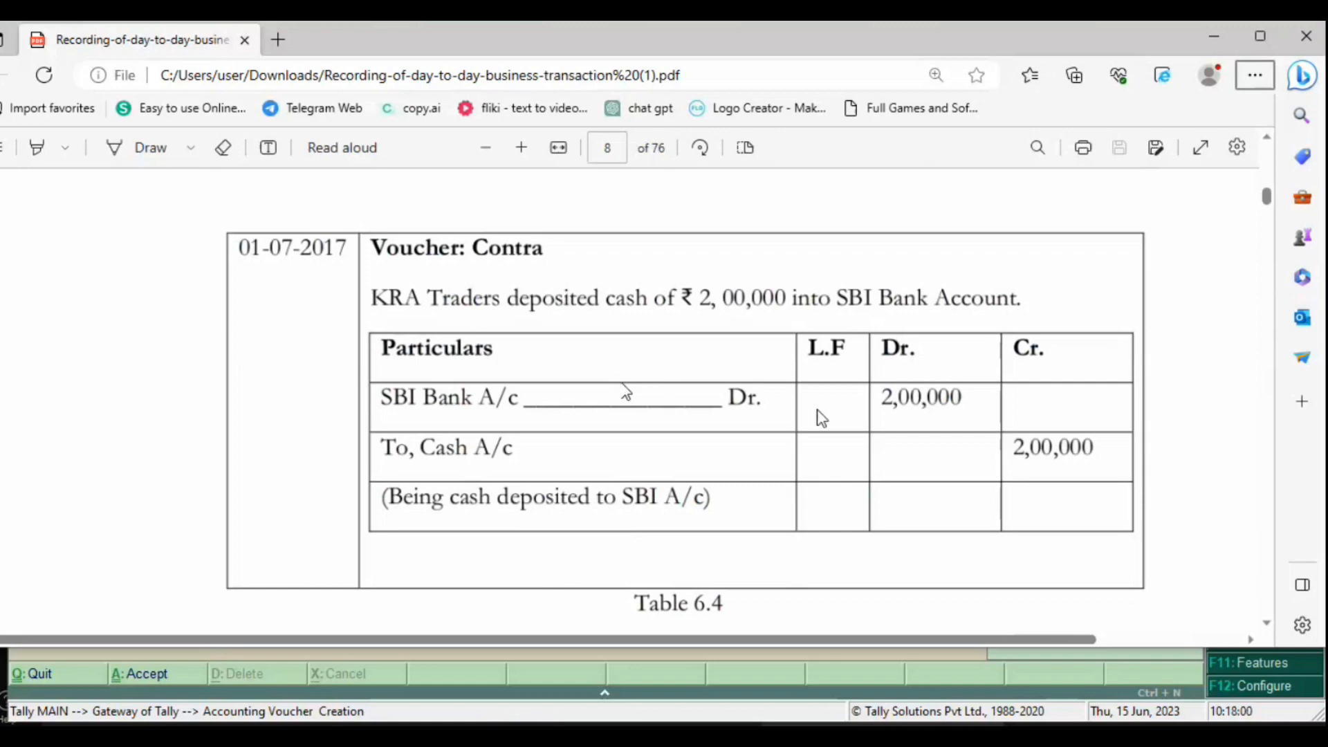
Step: Switch to Tally.ERP 9, open a new contra voucher and credit Cash with 2,00,000
{"action": "key", "text": "alt+Tab"}
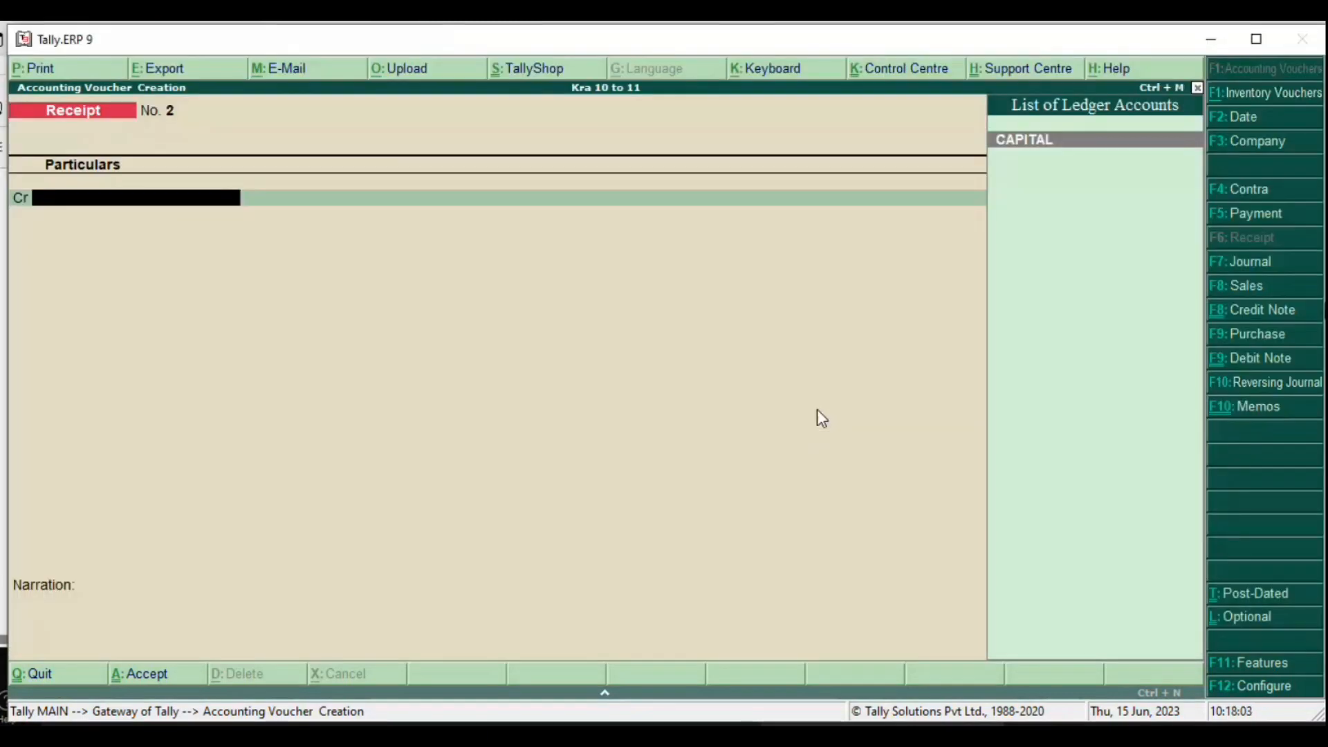
{"action": "left_click", "coordinate": [1245, 190]}
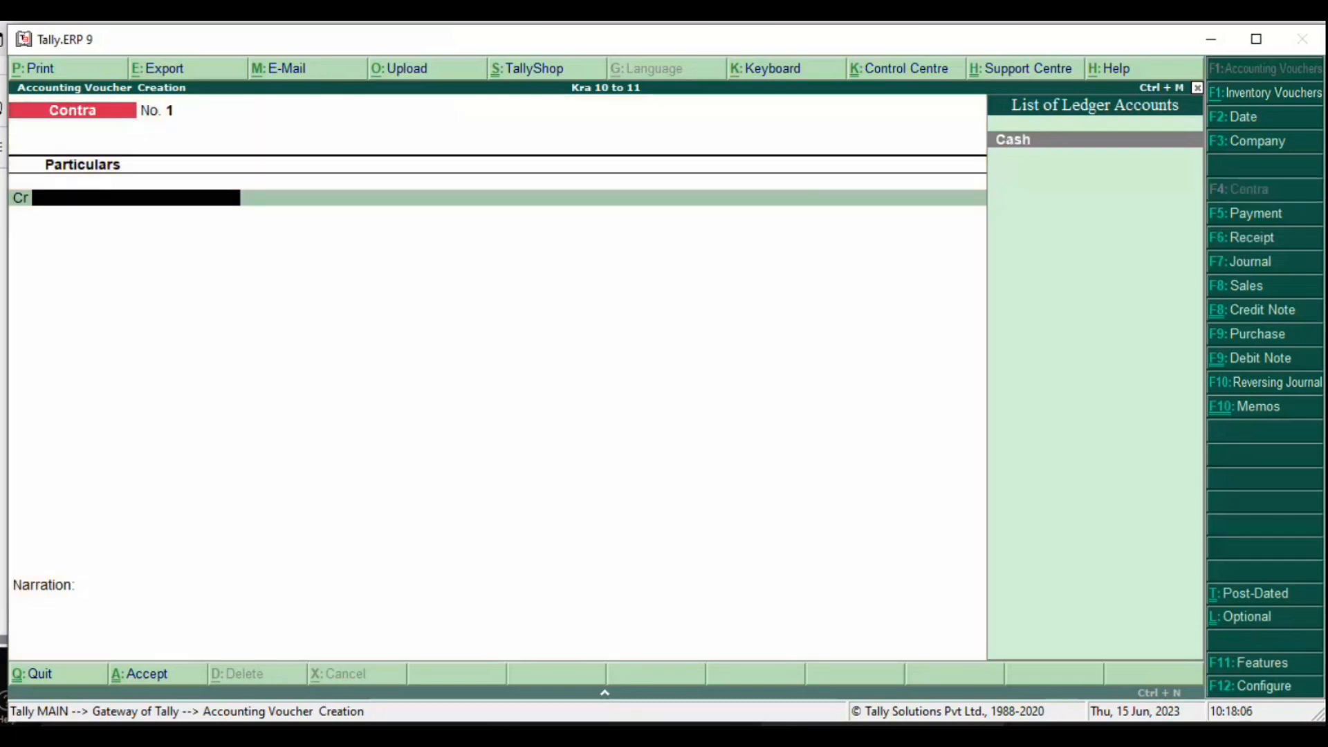
{"action": "type", "text": "C"}
{"action": "key", "text": "Return"}
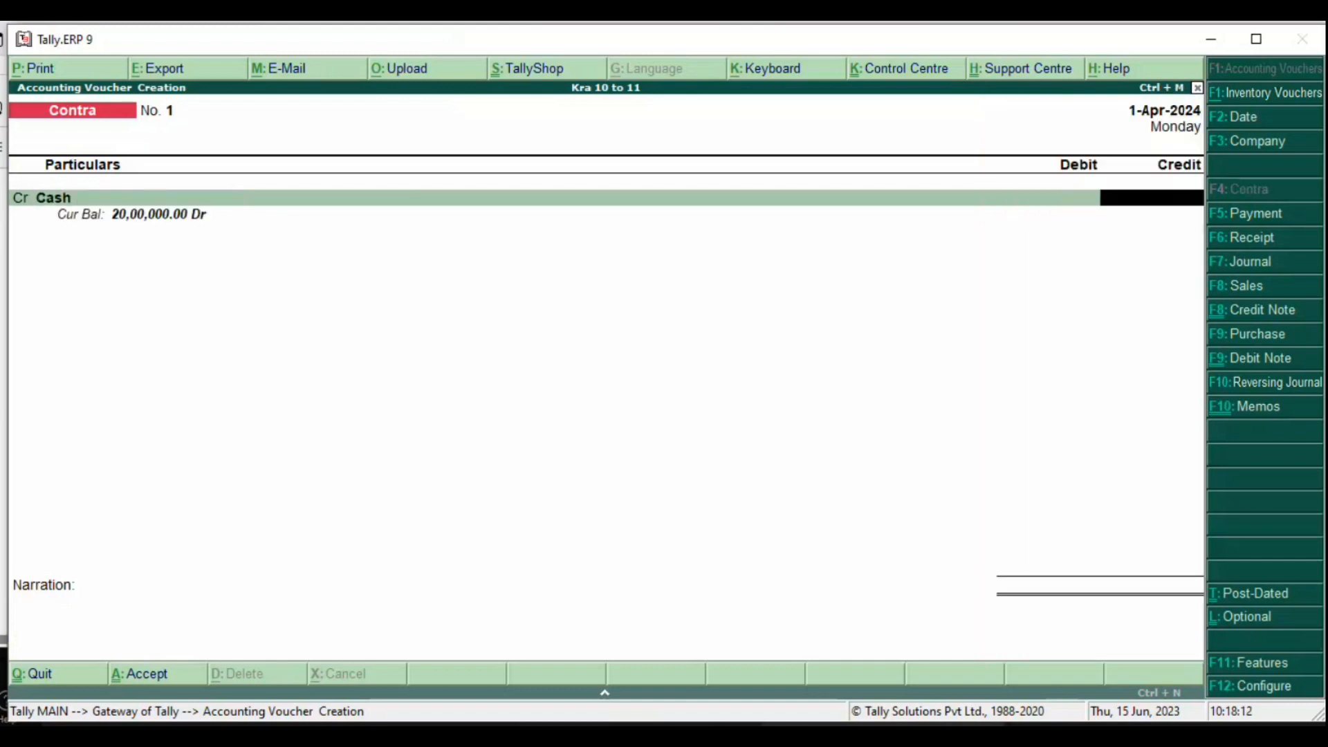
{"action": "type", "text": "200000"}
{"action": "key", "text": "Return"}
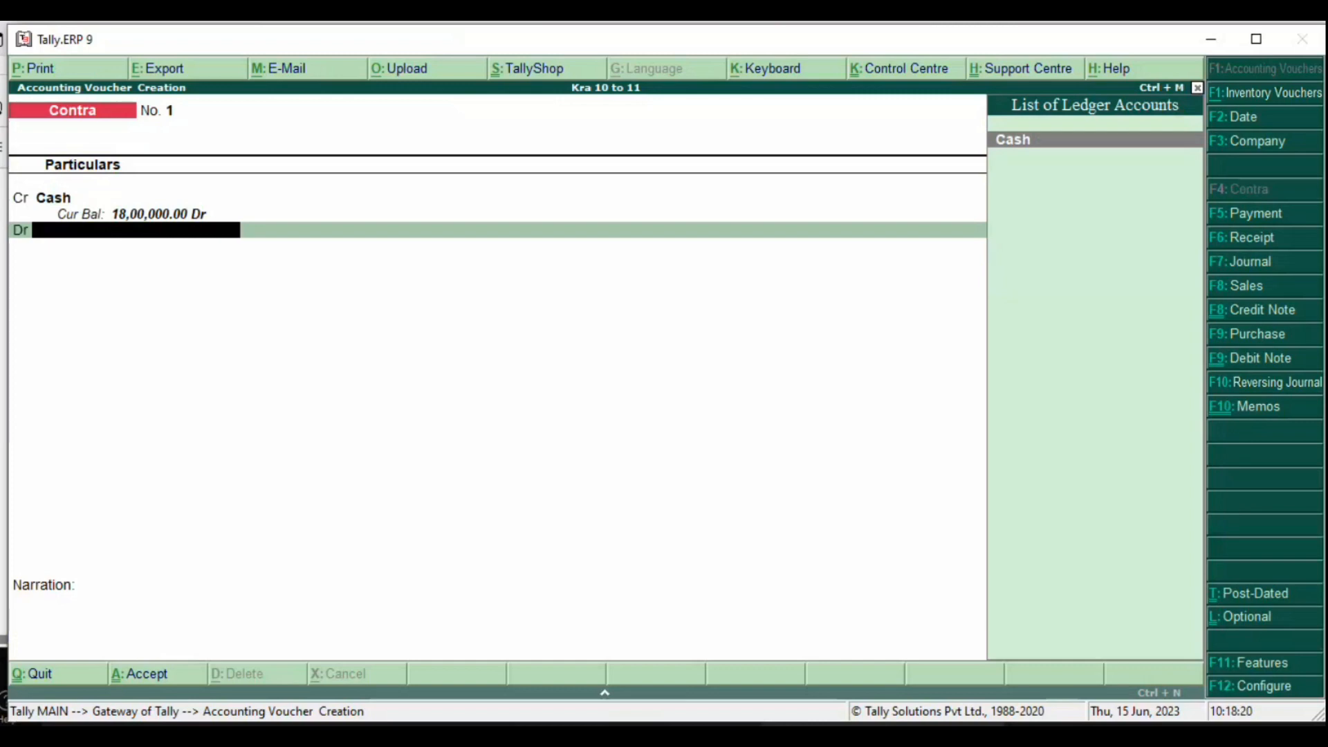
Step: Create a ledger named Sbi under the Bank Accounts group as the contra voucher's debit account
{"action": "key", "text": "alt+c"}
{"action": "type", "text": "Sbi"}
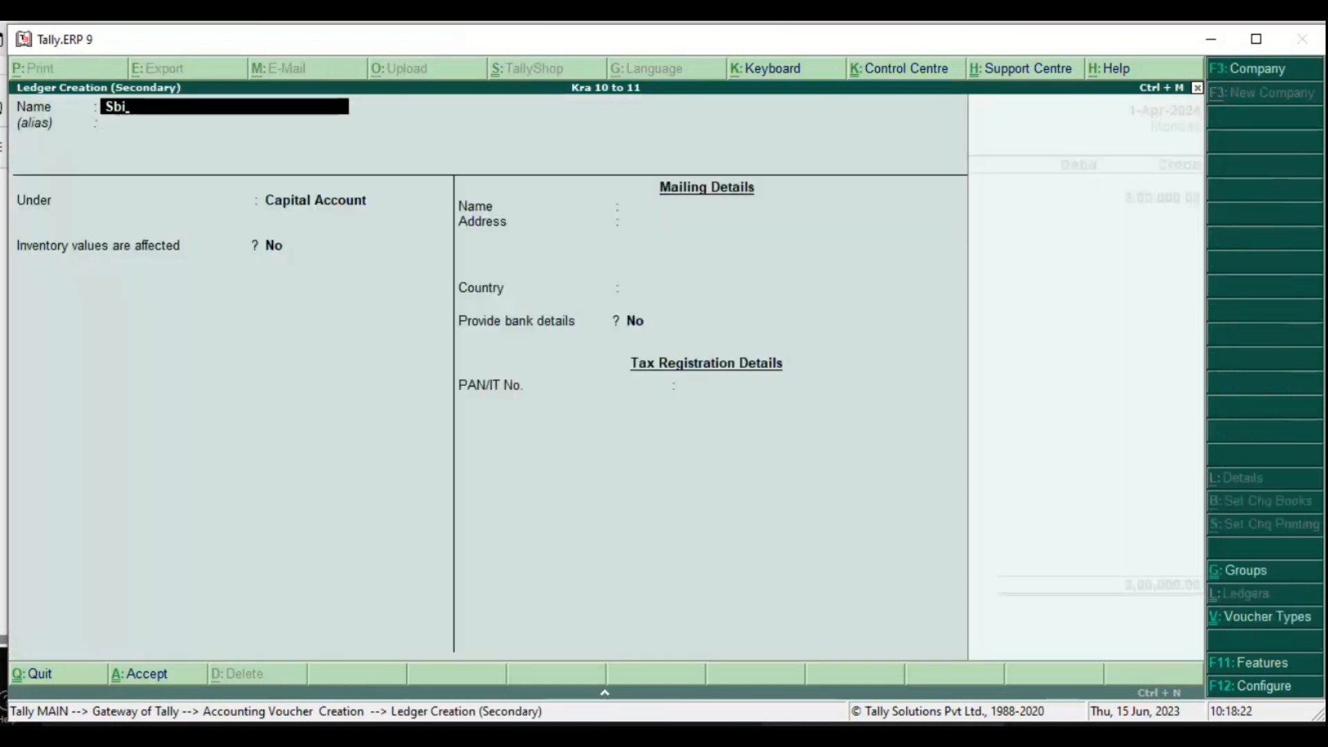
{"action": "key", "text": "Return"}
{"action": "key", "text": "Return"}
{"action": "type", "text": "Ban"}
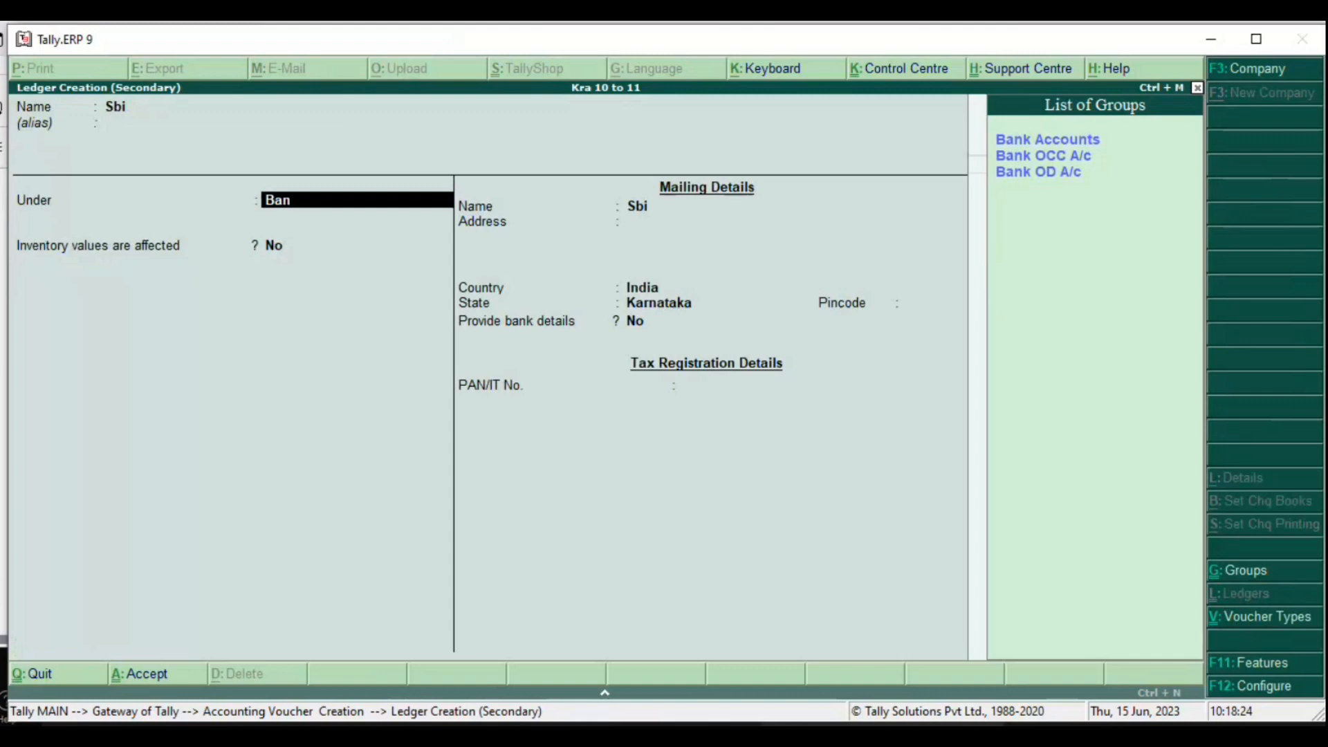
{"action": "key", "text": "Return"}
{"action": "key", "text": "ctrl+a"}
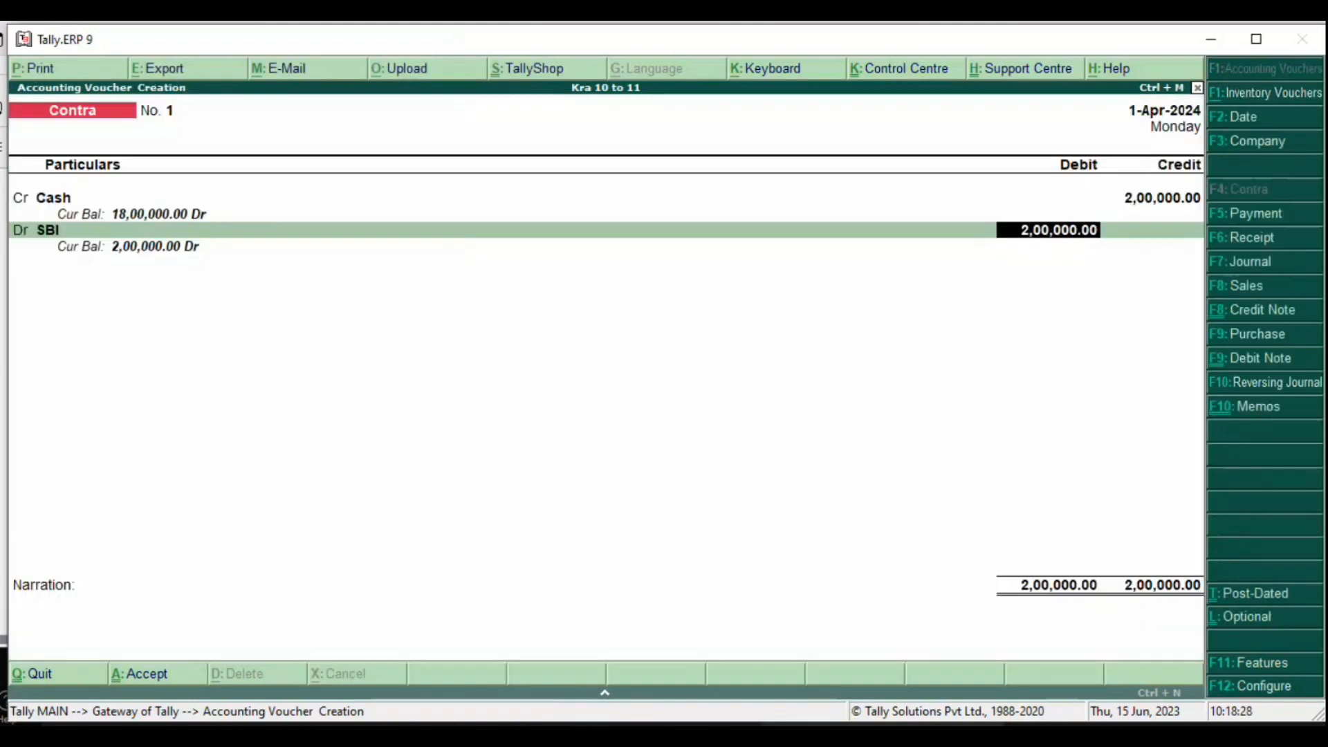
Step: Debit SBI with 2,00,000 as a cash allocation with blank denominations, and save the contra voucher without a narration
{"action": "key", "text": "Return"}
{"action": "key", "text": "Return"}
{"action": "key", "text": "Return"}
{"action": "key", "text": "Return"}
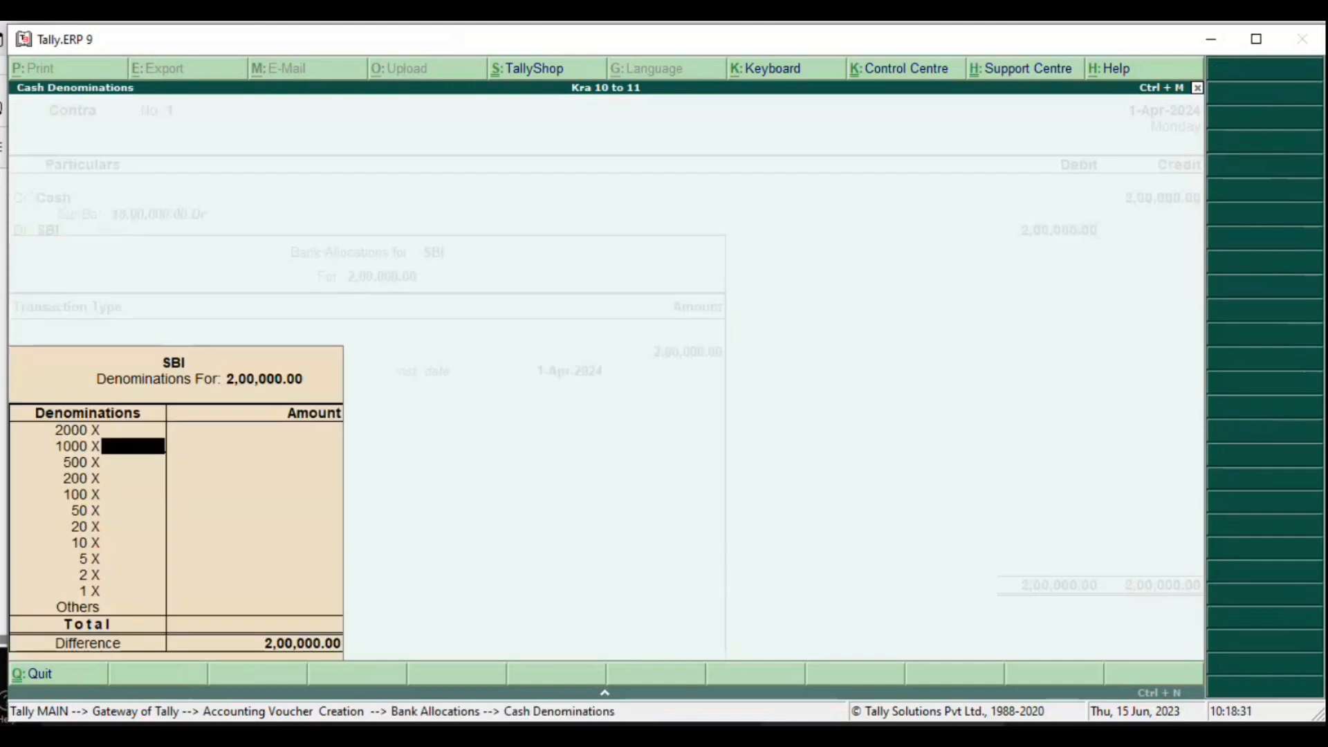
{"action": "key", "text": "Return"}
{"action": "key", "text": "Return"}
{"action": "key", "text": "Return"}
{"action": "key", "text": "Return"}
{"action": "key", "text": "Return"}
{"action": "key", "text": "Return"}
{"action": "key", "text": "Return"}
{"action": "key", "text": "Return"}
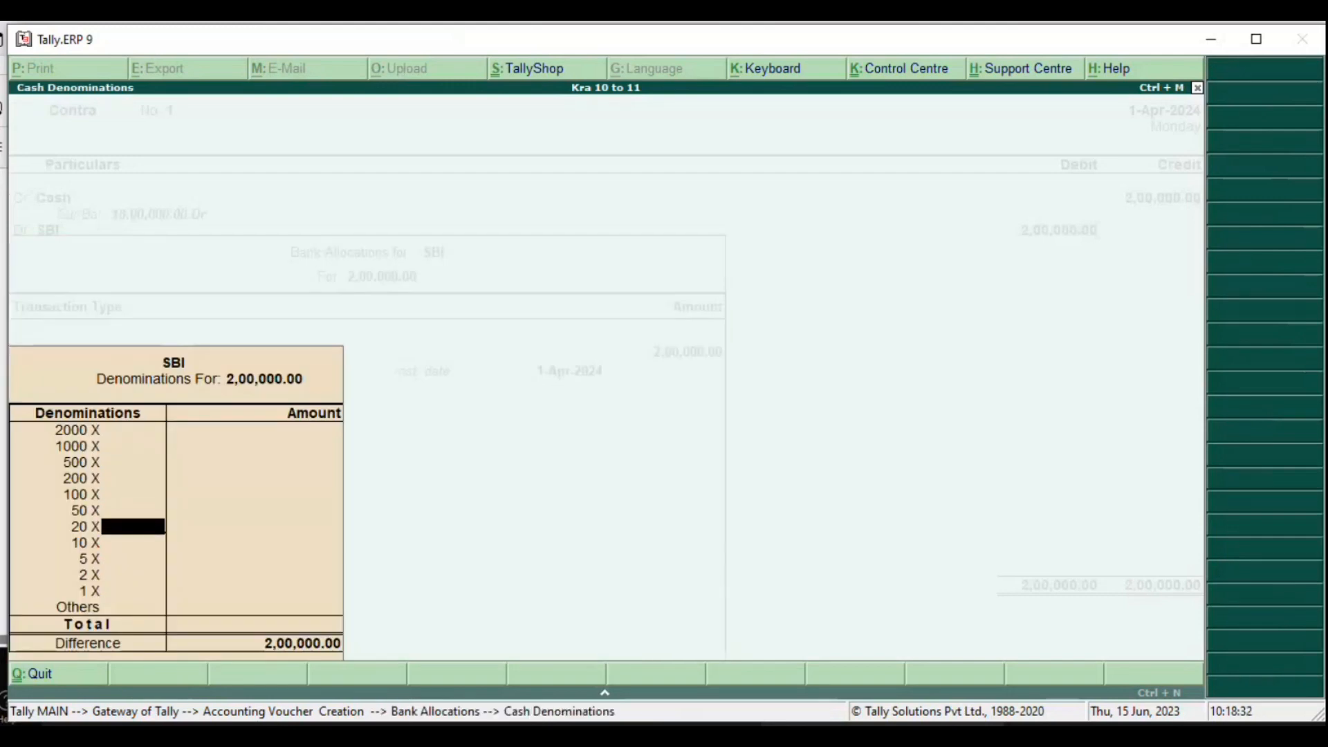
{"action": "key", "text": "Return"}
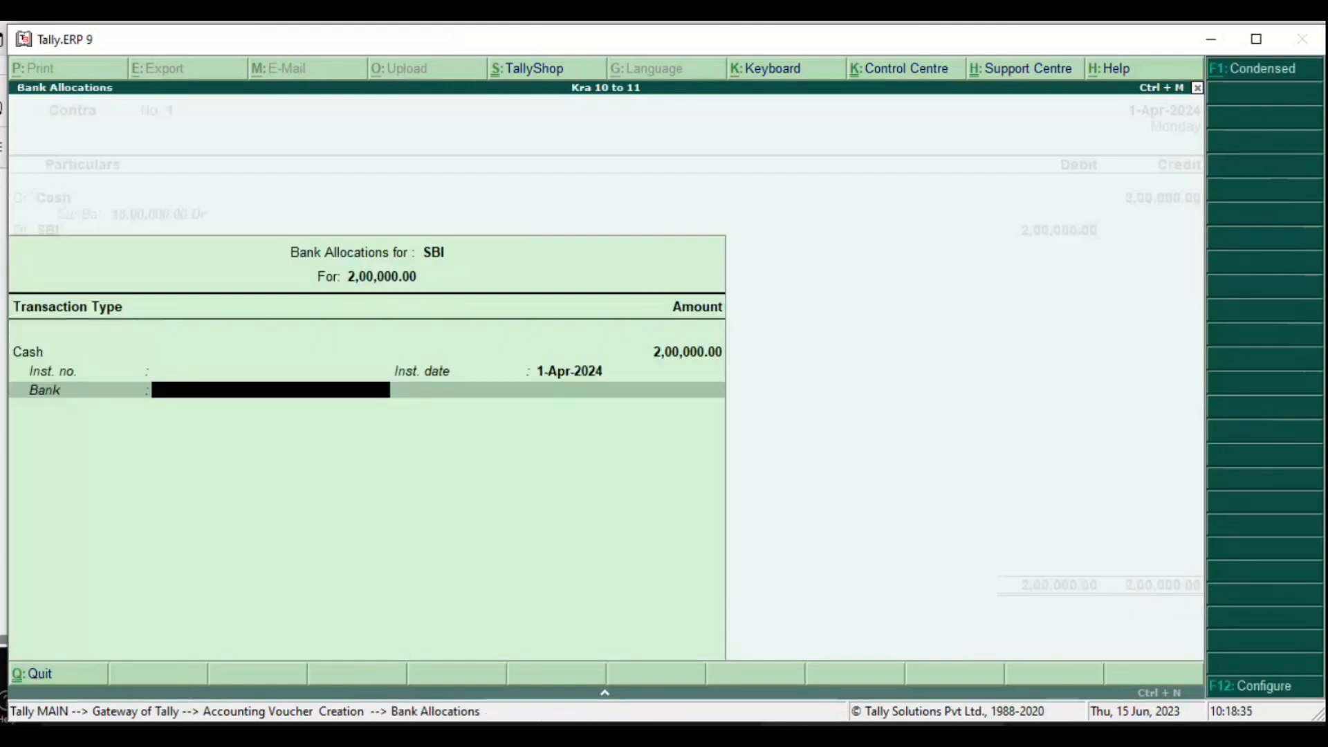
{"action": "key", "text": "Return"}
{"action": "key", "text": "Return"}
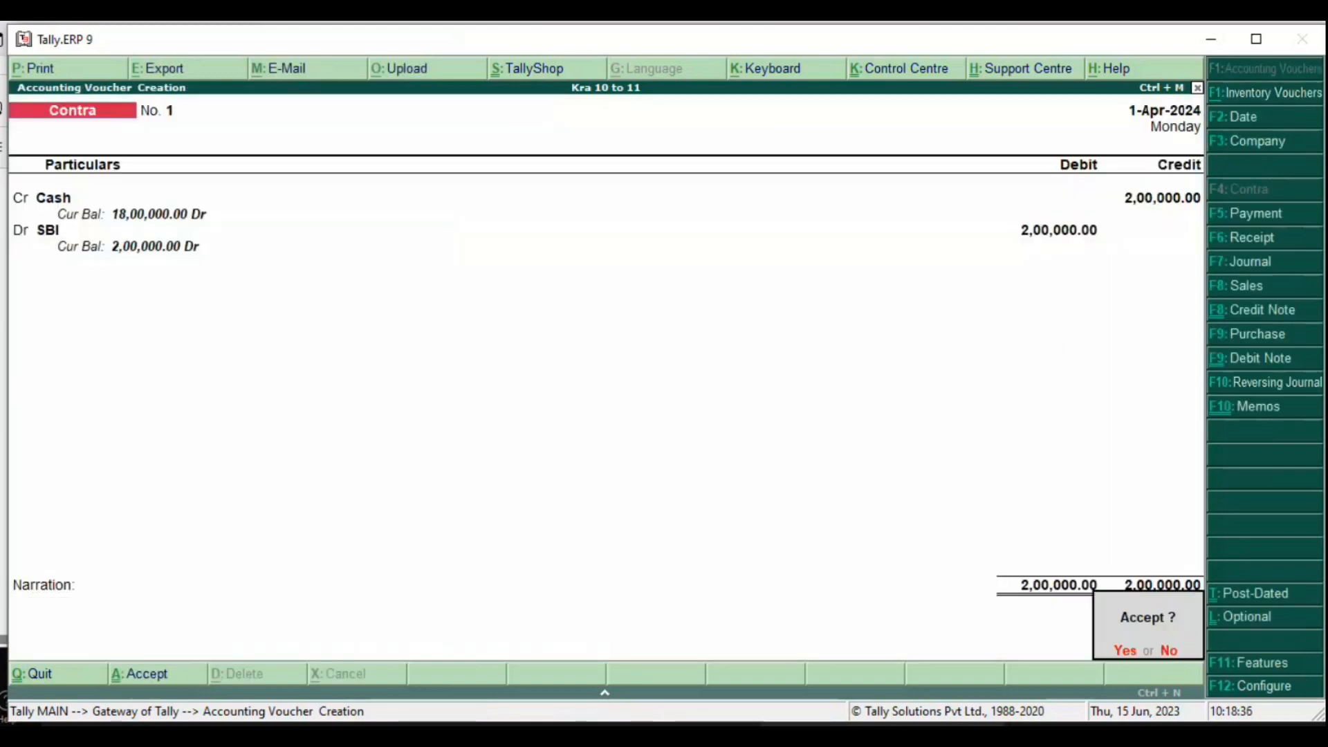
{"action": "key", "text": "Return"}
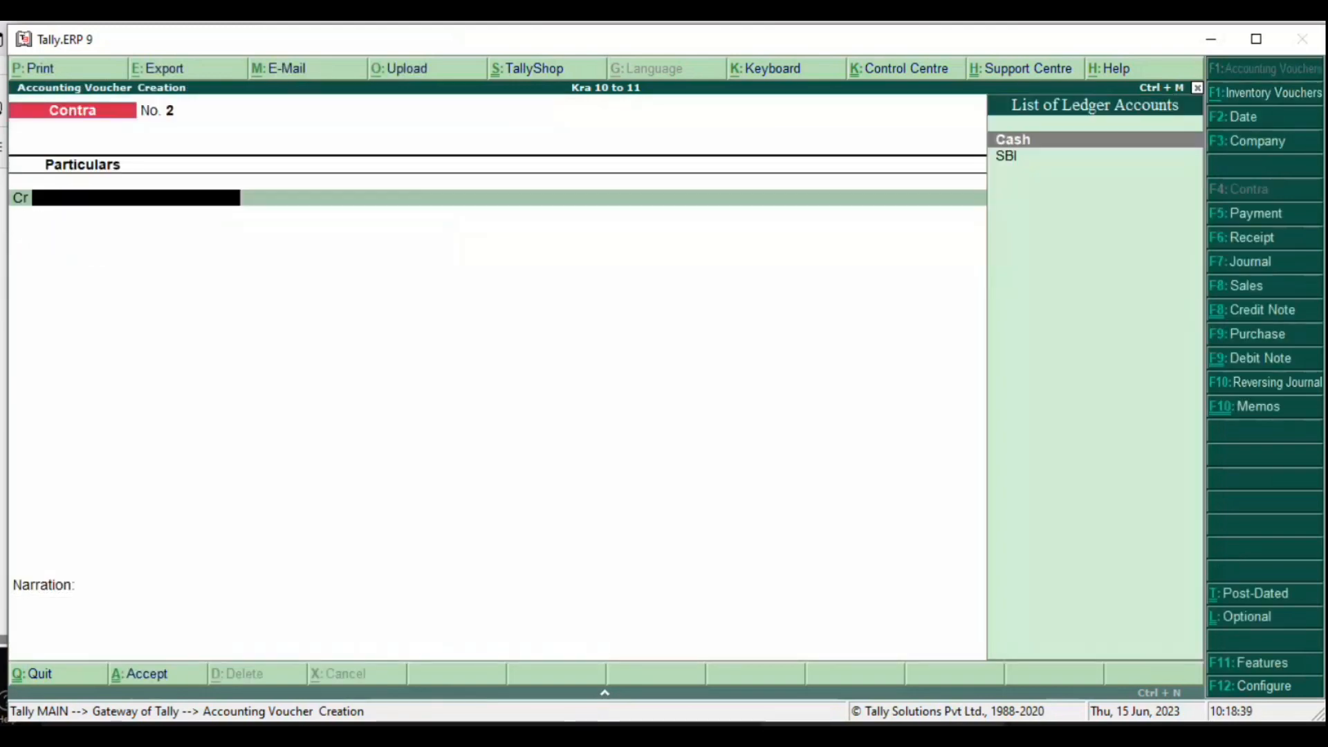
Step: Switch to the PDF and read the Payment Voucher section with the salaries transaction in Illustration 3
{"action": "key", "text": "alt+Tab"}
{"action": "scroll", "coordinate": [438, 296], "scroll_direction": "down", "scroll_amount": 15}
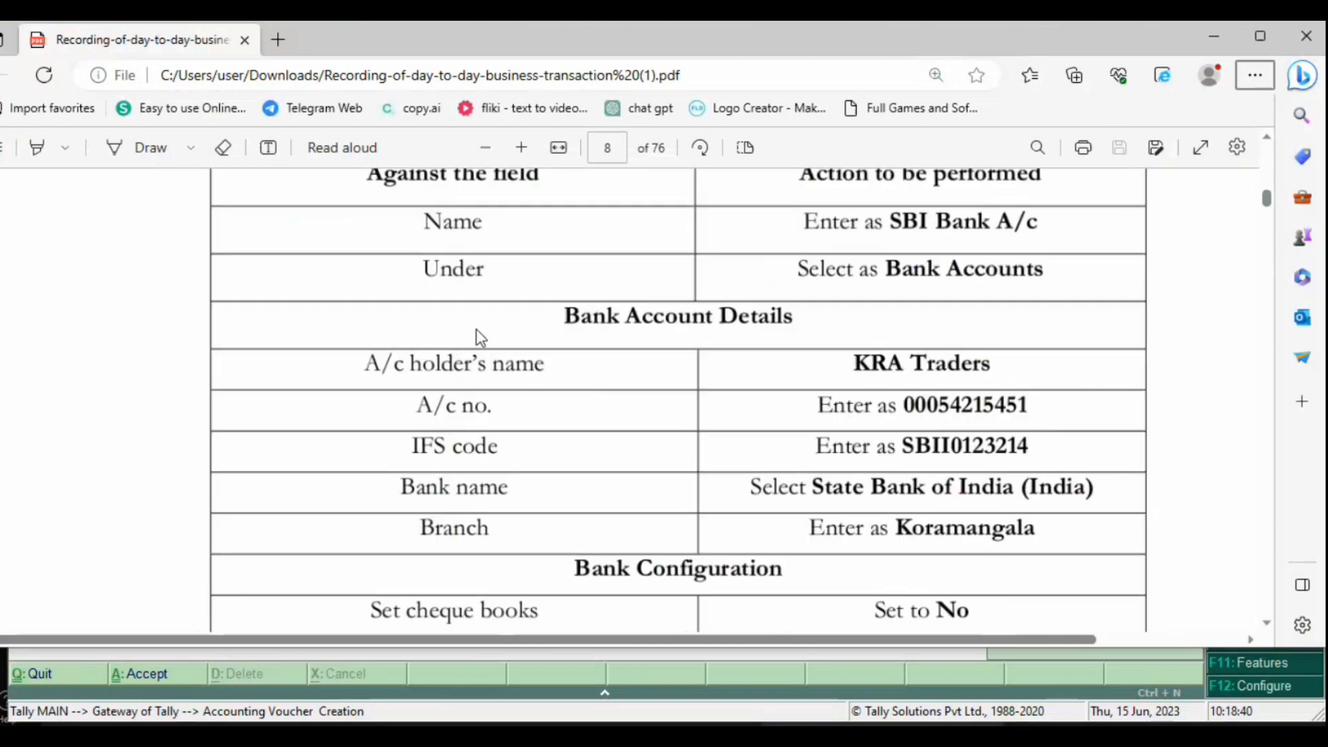
{"action": "scroll", "coordinate": [658, 409], "scroll_direction": "down", "scroll_amount": 15}
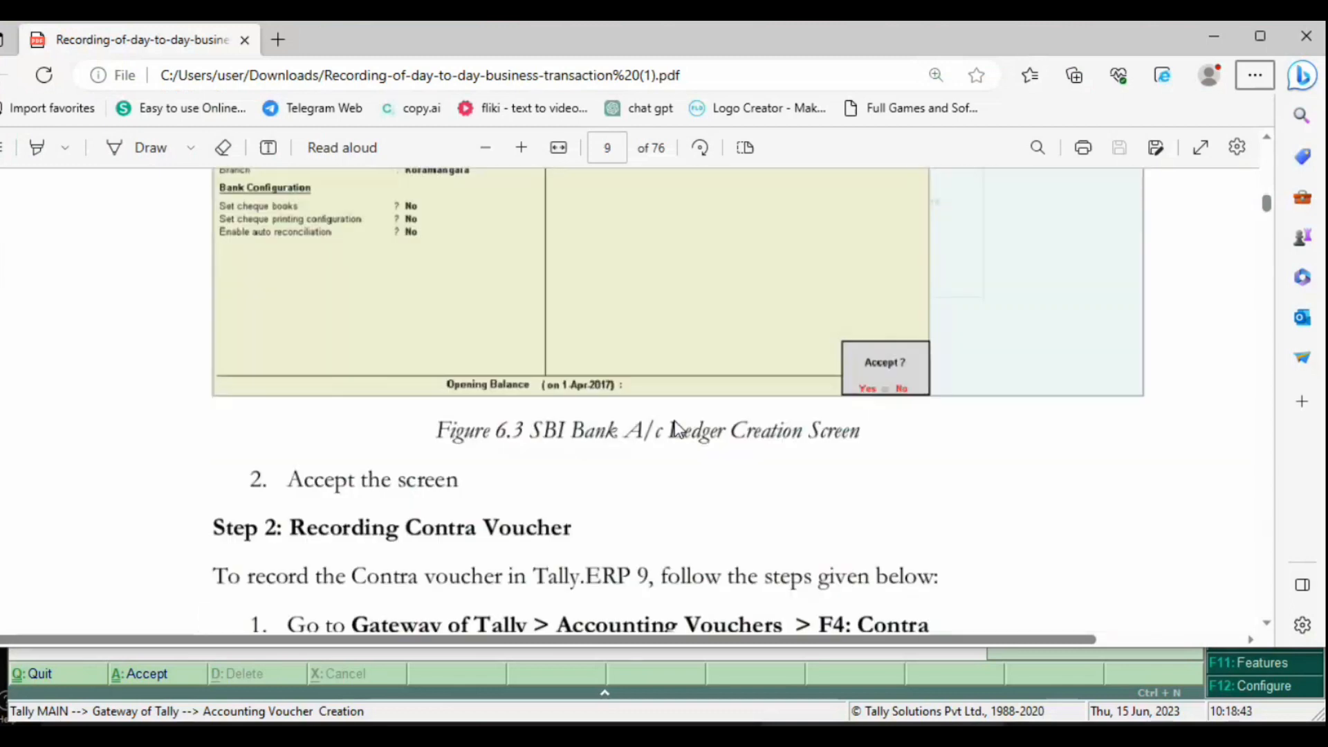
{"action": "scroll", "coordinate": [681, 427], "scroll_direction": "down", "scroll_amount": 15}
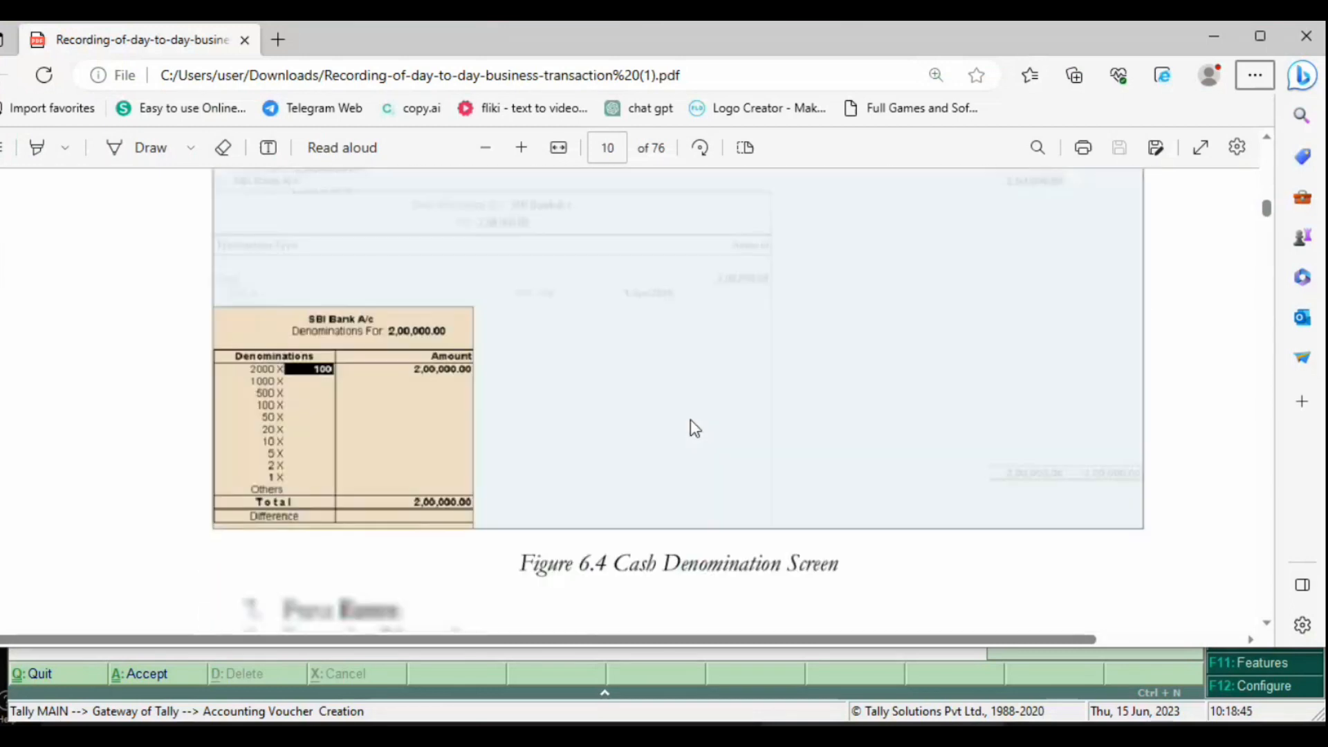
{"action": "scroll", "coordinate": [694, 429], "scroll_direction": "down", "scroll_amount": 4}
{"action": "scroll", "coordinate": [641, 434], "scroll_direction": "down", "scroll_amount": 12}
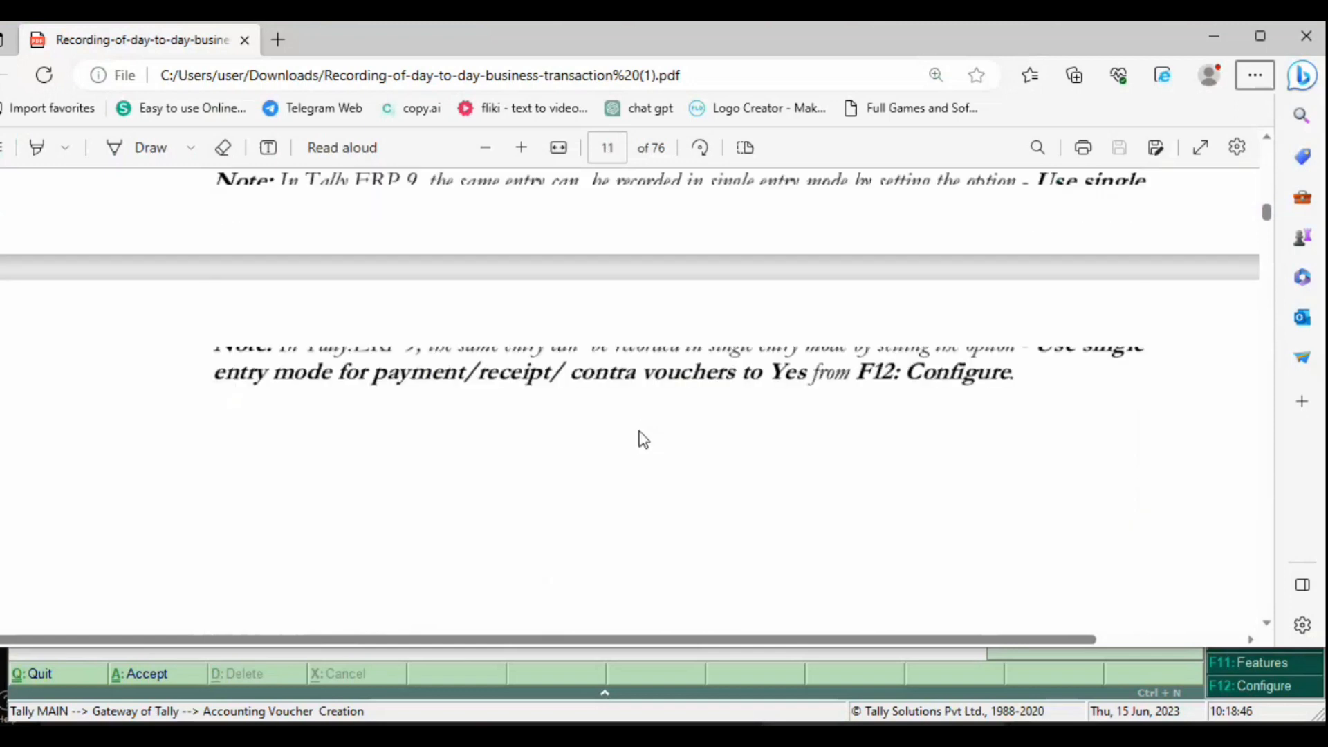
{"action": "scroll", "coordinate": [648, 432], "scroll_direction": "up", "scroll_amount": 3}
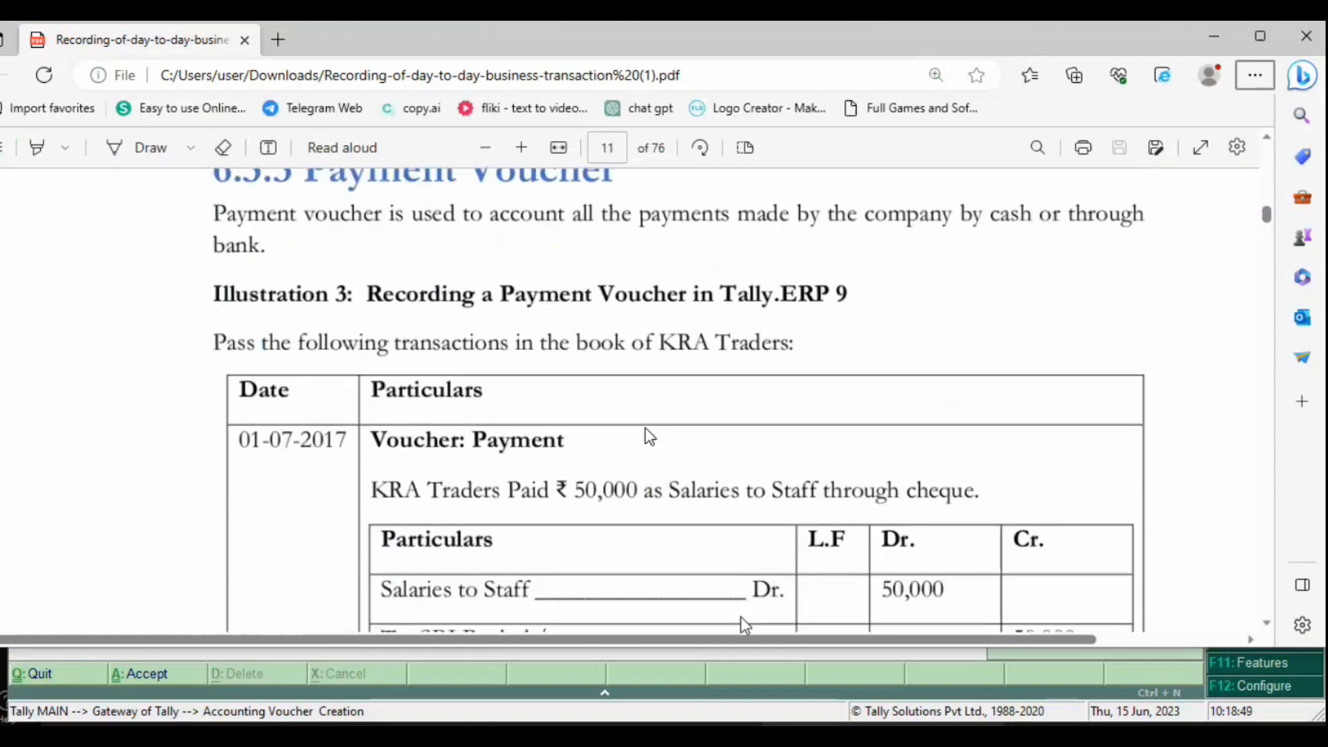
{"action": "left_click_drag", "start_coordinate": [735, 640], "coordinate": [803, 639]}
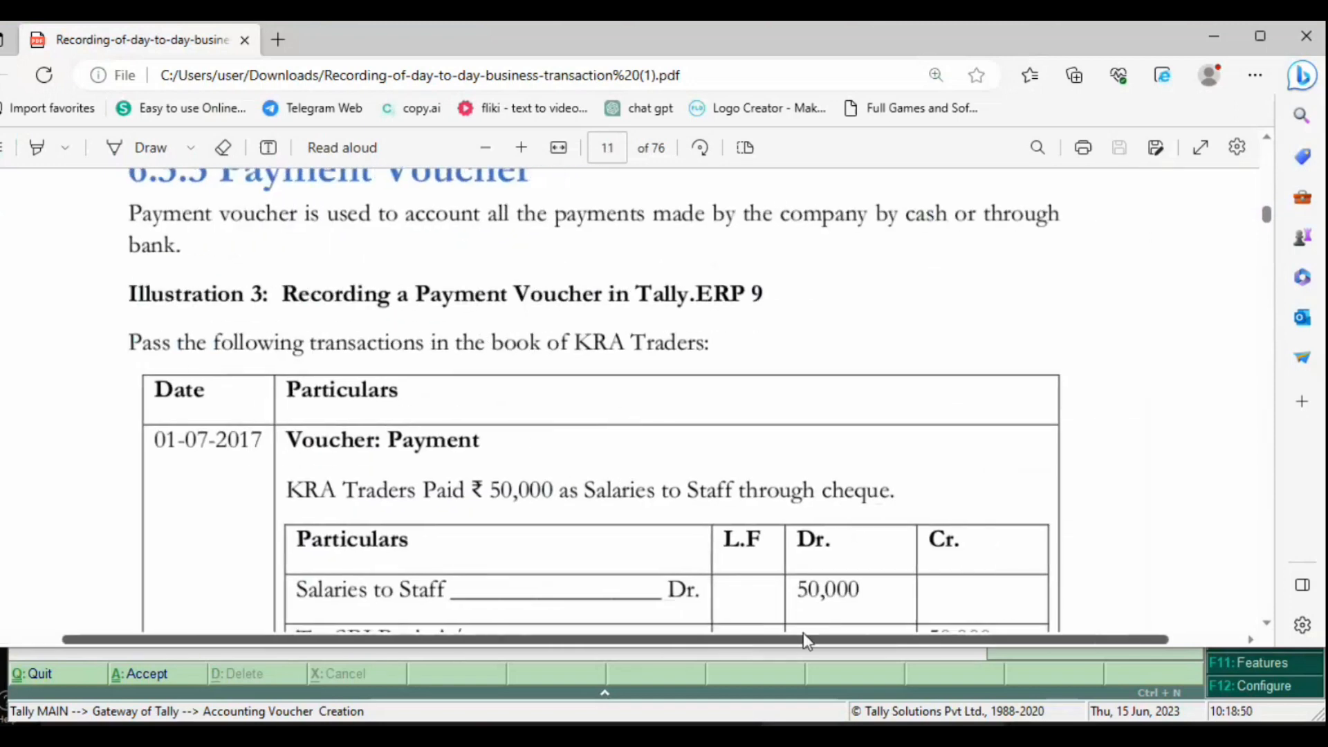
{"action": "scroll", "coordinate": [626, 392], "scroll_direction": "up", "scroll_amount": 2}
{"action": "scroll", "coordinate": [626, 392], "scroll_direction": "down", "scroll_amount": 3}
{"action": "scroll", "coordinate": [626, 393], "scroll_direction": "down", "scroll_amount": 3}
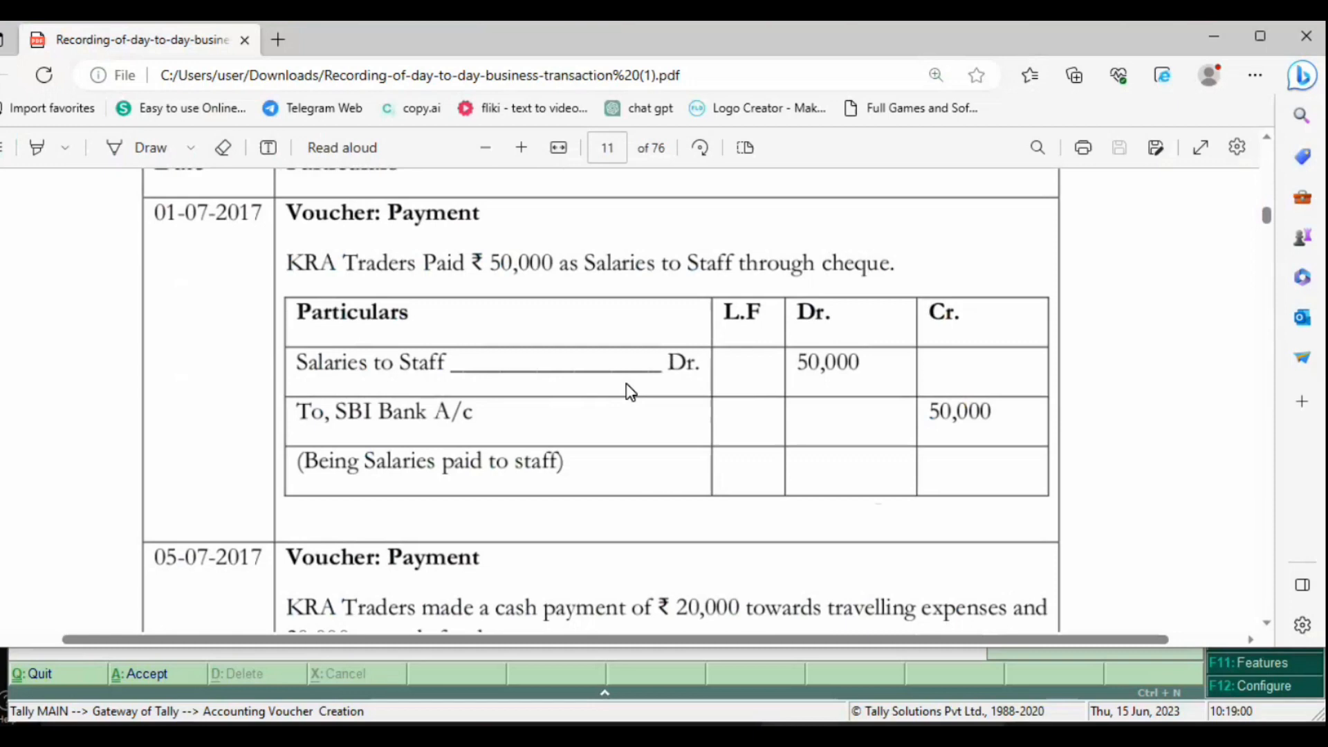
Step: Switch to Tally.ERP 9 and open a new payment voucher
{"action": "key", "text": "alt+Tab"}
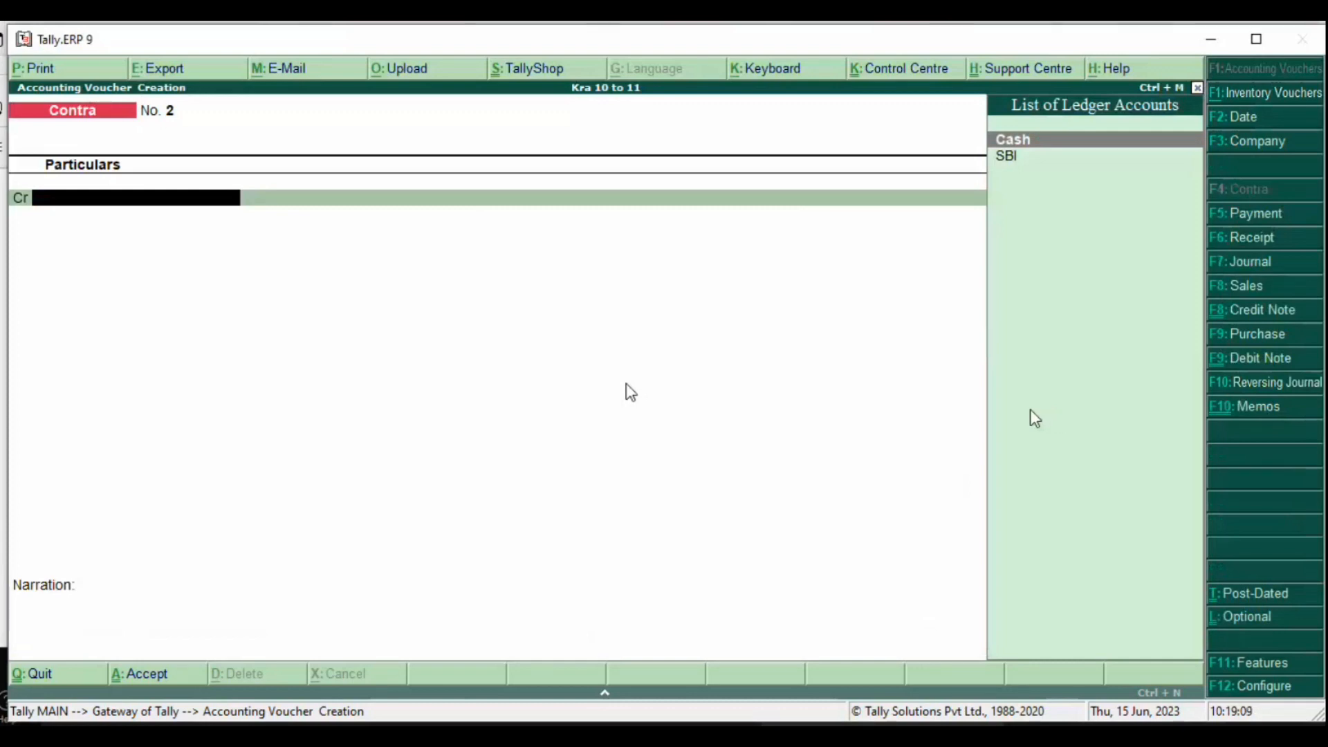
{"action": "key", "text": "alt+Tab"}
{"action": "key", "text": "alt+Tab"}
{"action": "left_click", "coordinate": [1253, 215]}
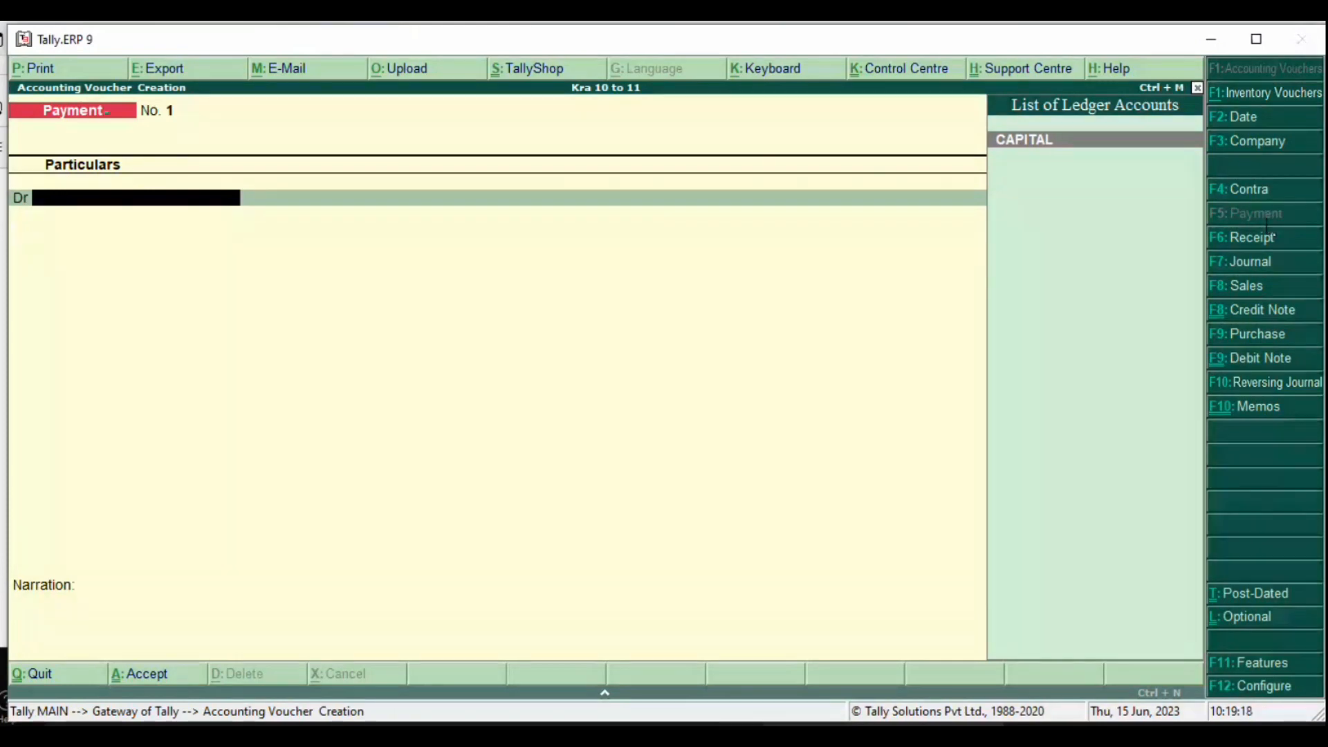
Step: Create a ledger named Salaries to Staff under the Indirect Expenses group as the payment voucher's debit account
{"action": "key", "text": "alt+c"}
{"action": "type", "text": "Salaried"}
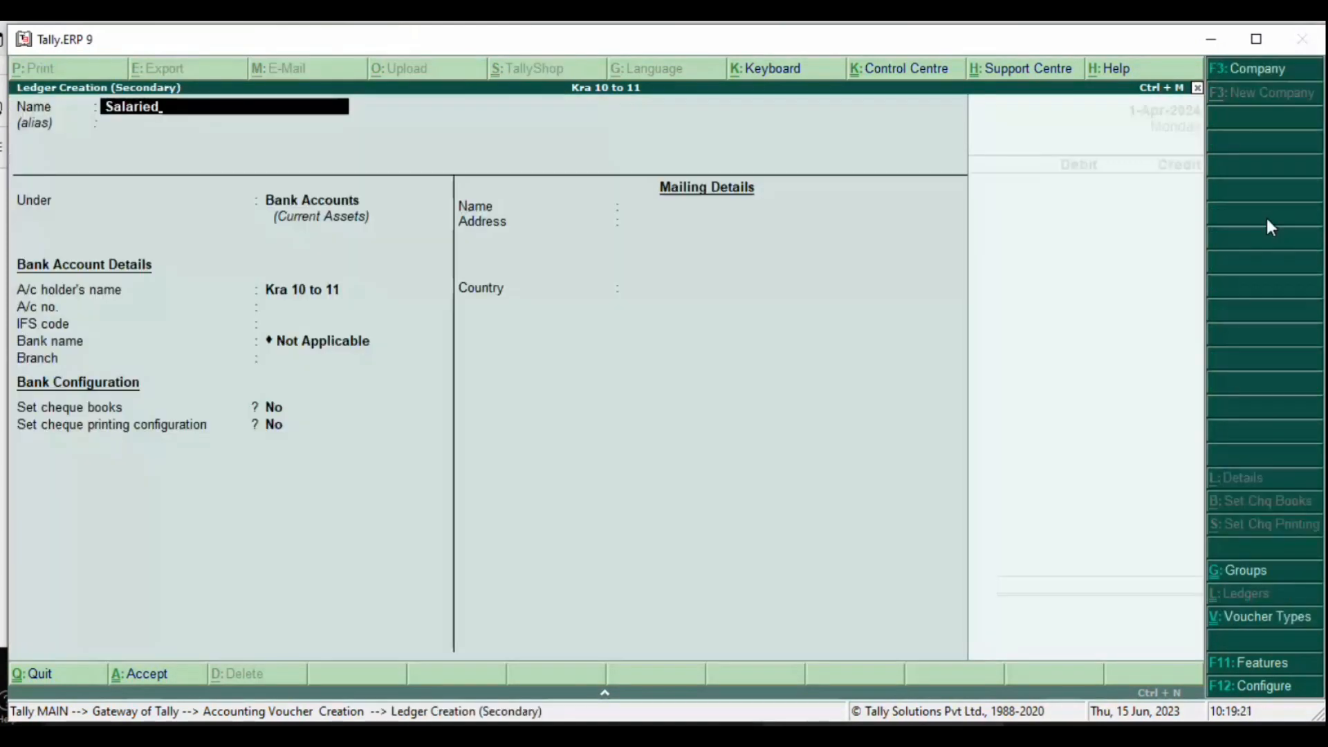
{"action": "key", "text": "BackSpace"}
{"action": "type", "text": "s to Staff"}
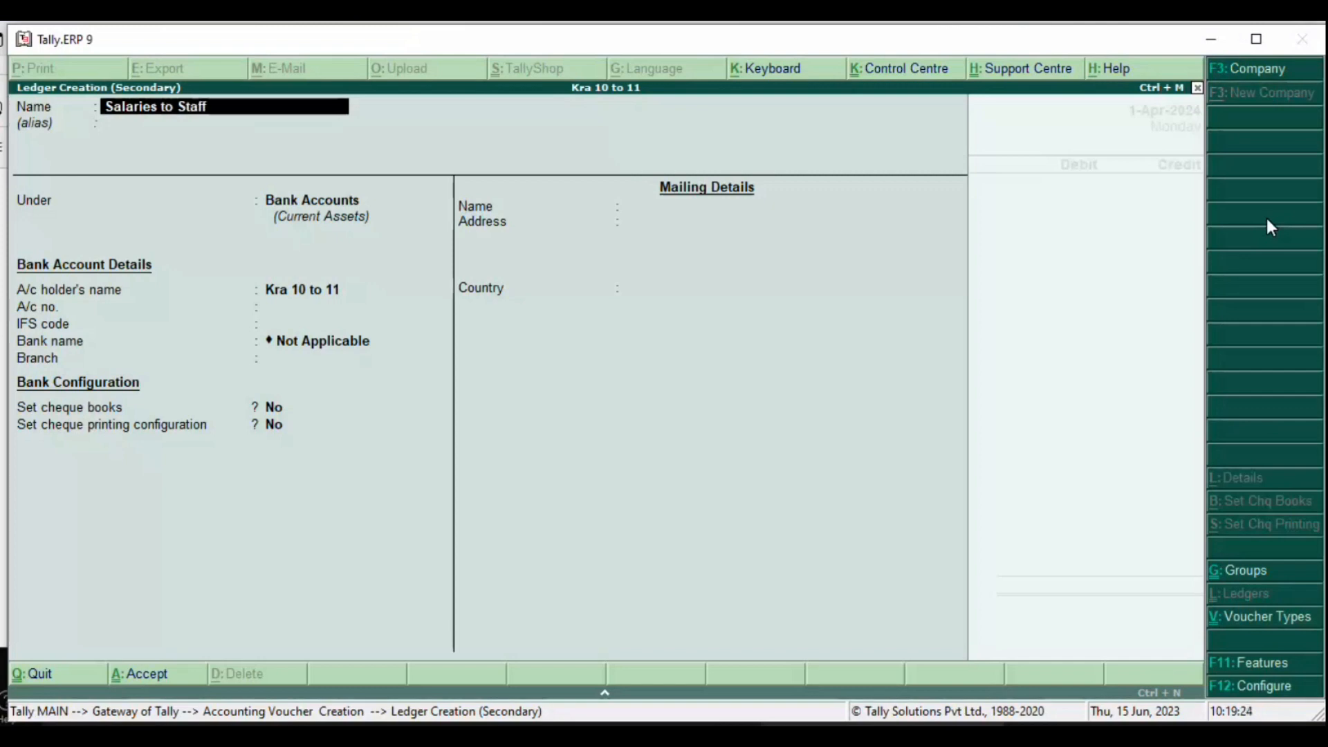
{"action": "key", "text": "Return"}
{"action": "type", "text": "Ind"}
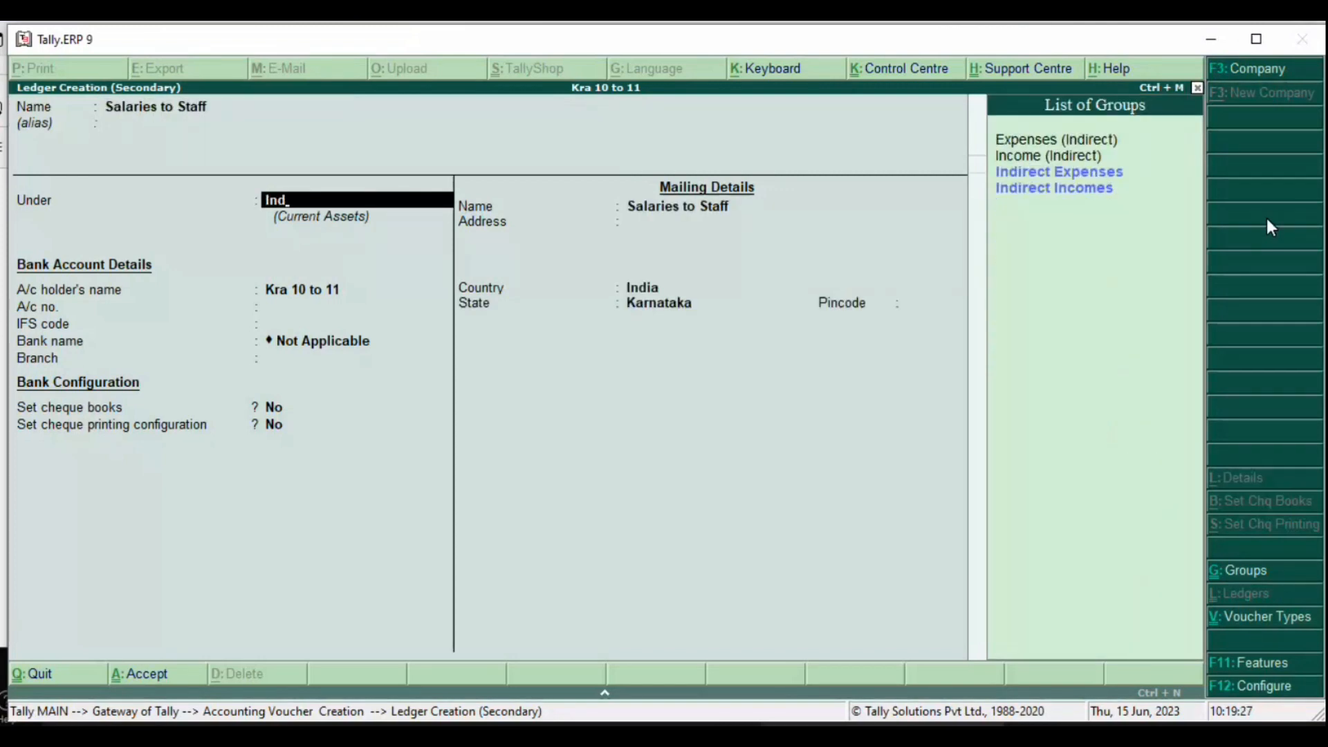
{"action": "key", "text": "Return"}
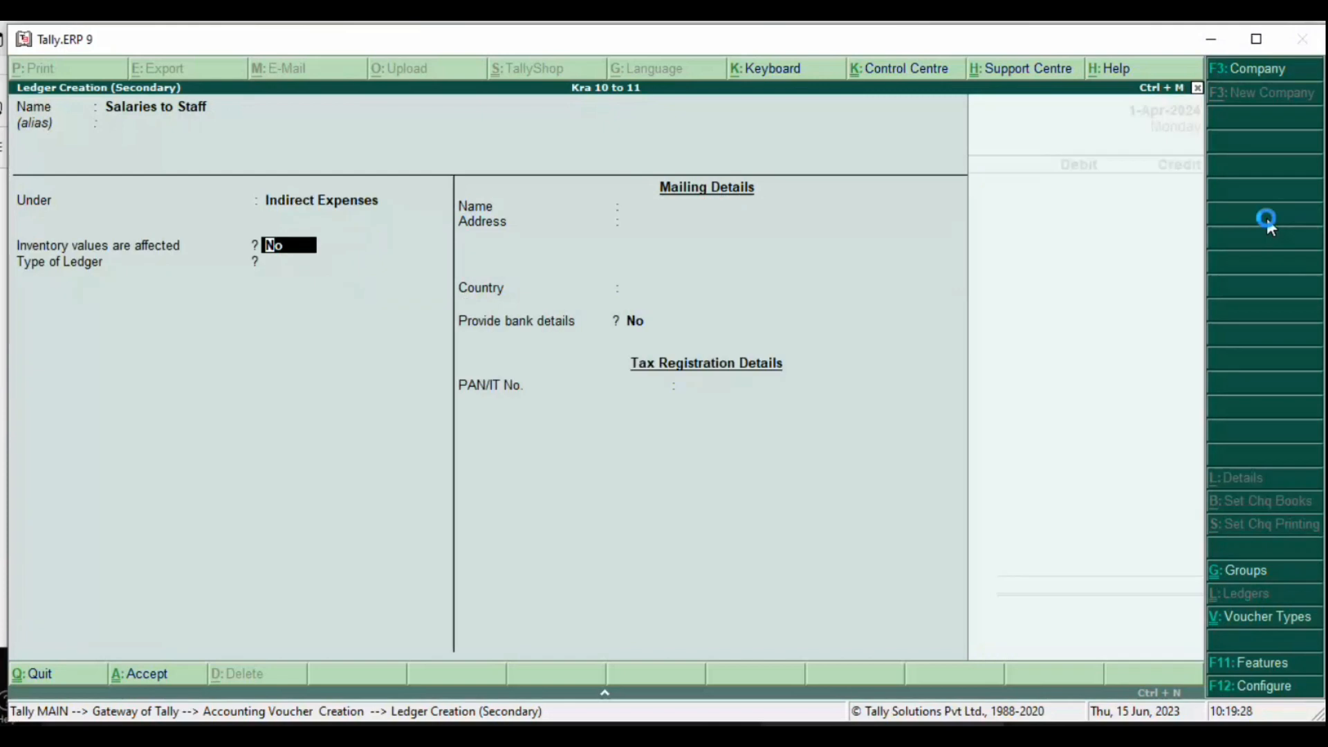
{"action": "key", "text": "ctrl+a"}
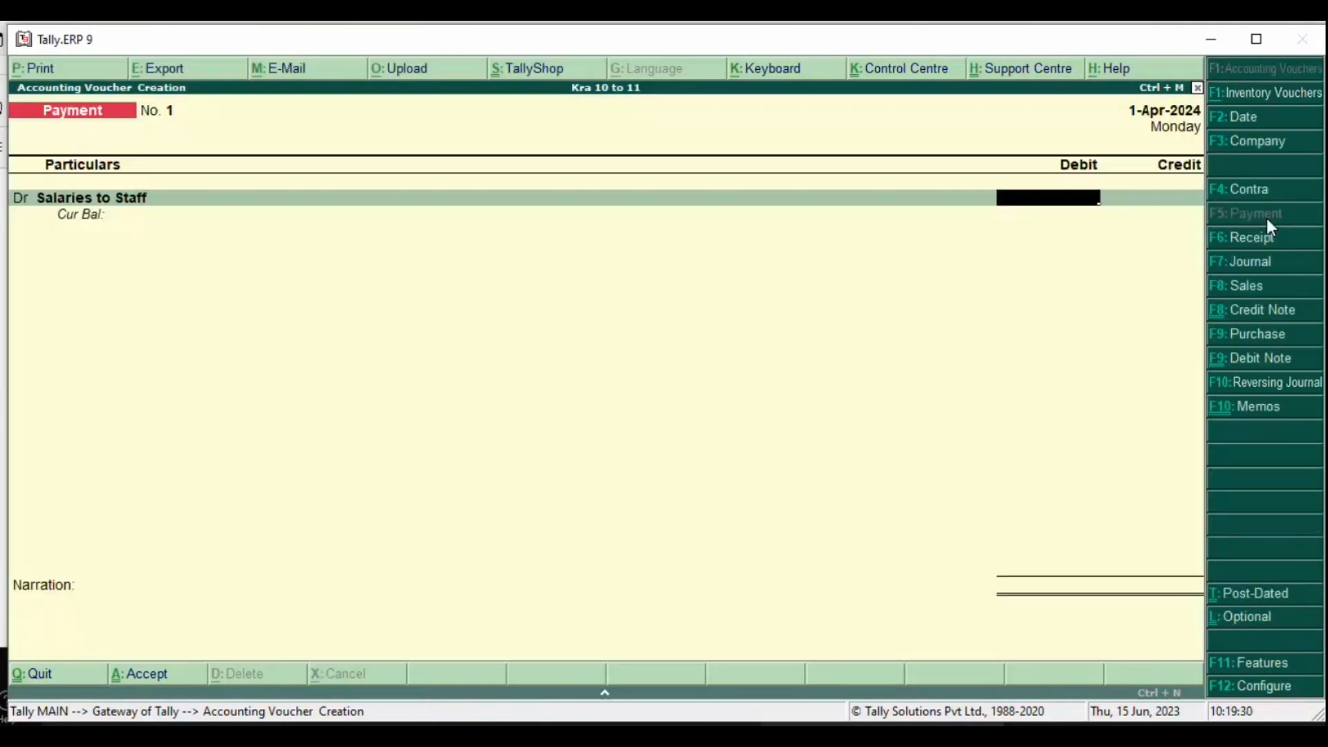
Step: Check the salary amount in the PDF and debit Salaries to Staff with 50,000 in the Tally.ERP 9 payment voucher
{"action": "key", "text": "alt+Tab"}
{"action": "key", "text": "alt+Tab"}
{"action": "type", "text": "50000"}
{"action": "key", "text": "Return"}
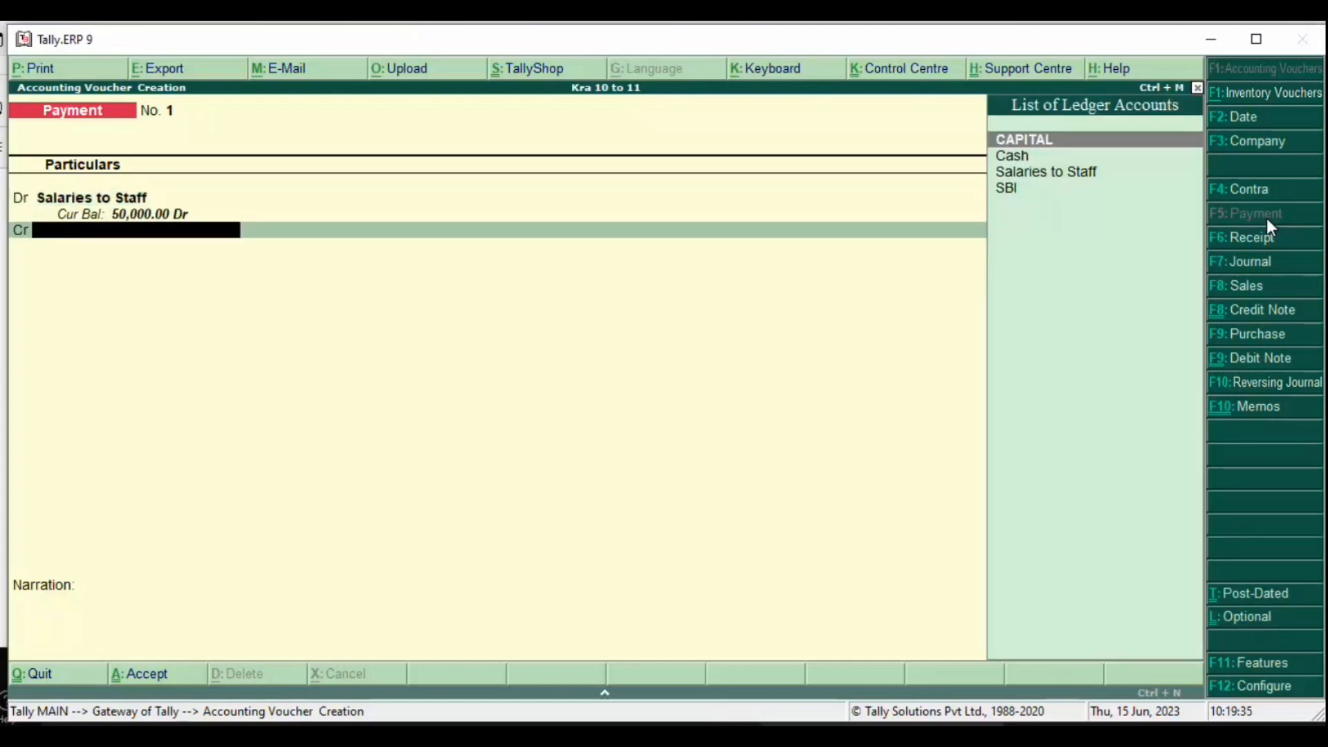
Step: Credit SBI with 50,000 as a cheque allocation with blank instrument number, and save the payment voucher without a narration
{"action": "key", "text": "alt+Tab"}
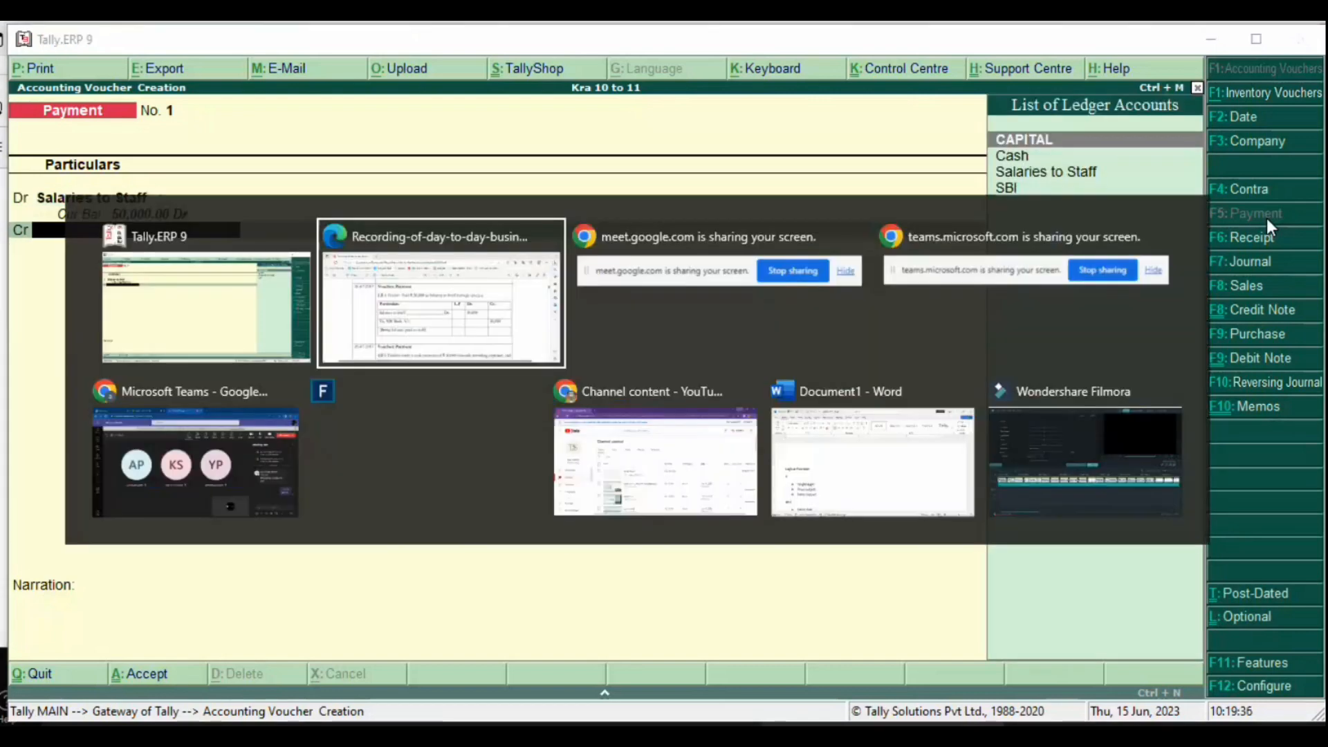
{"action": "key", "text": "alt+Tab"}
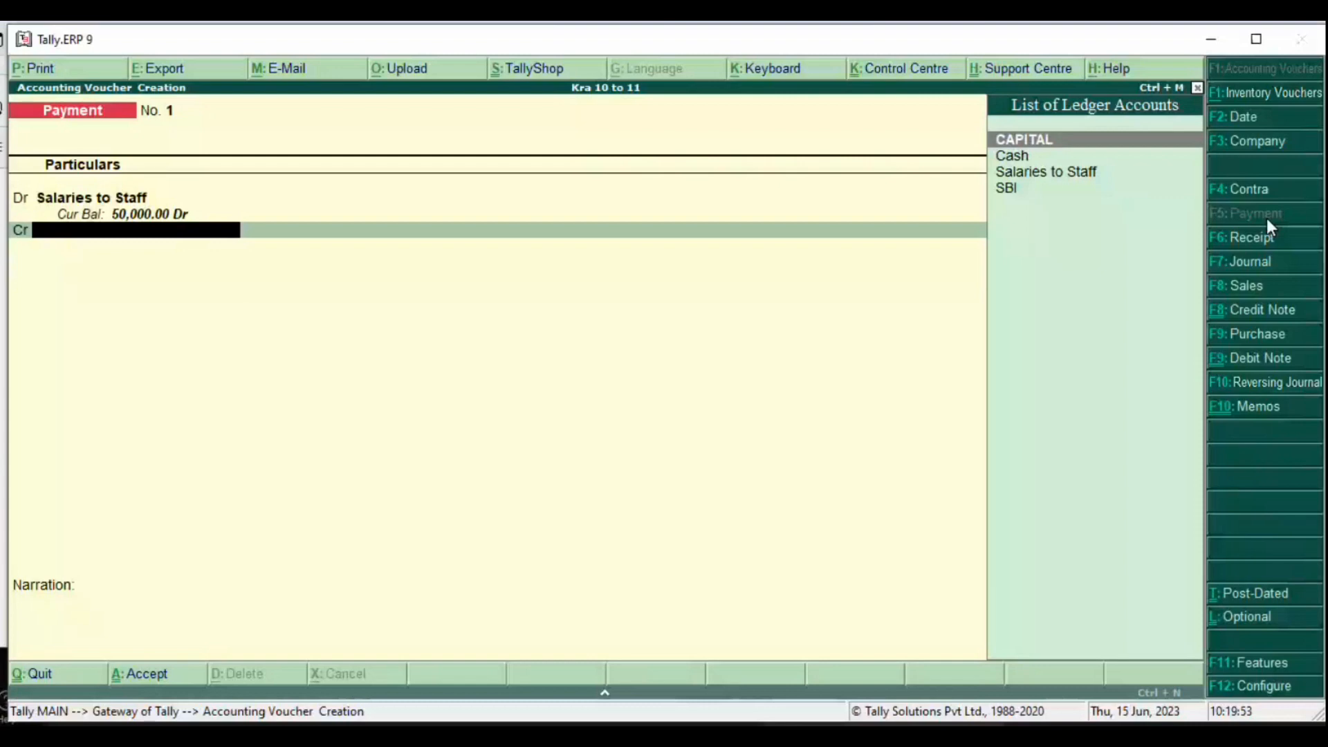
{"action": "type", "text": "sbi"}
{"action": "key", "text": "Return"}
{"action": "key", "text": "Return"}
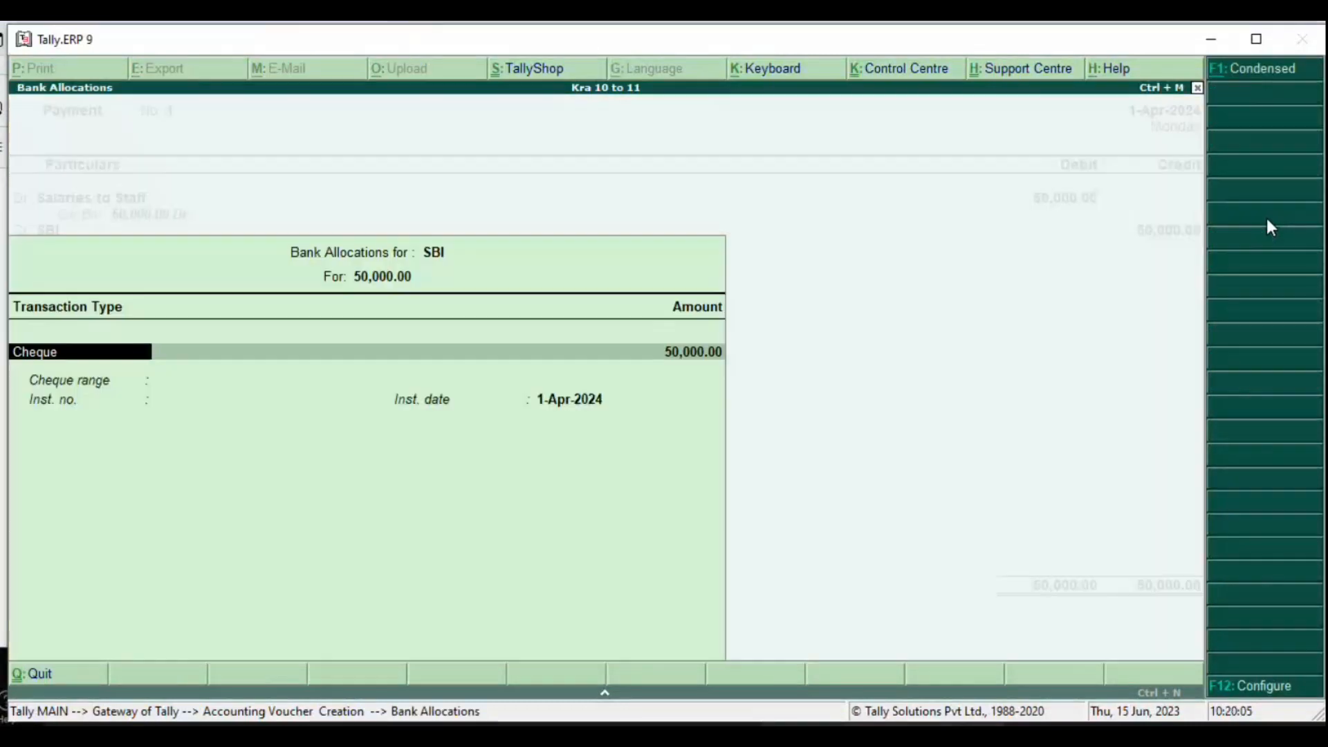
{"action": "key", "text": "Return"}
{"action": "key", "text": "Return"}
{"action": "key", "text": "Return"}
{"action": "key", "text": "Return"}
{"action": "key", "text": "Return"}
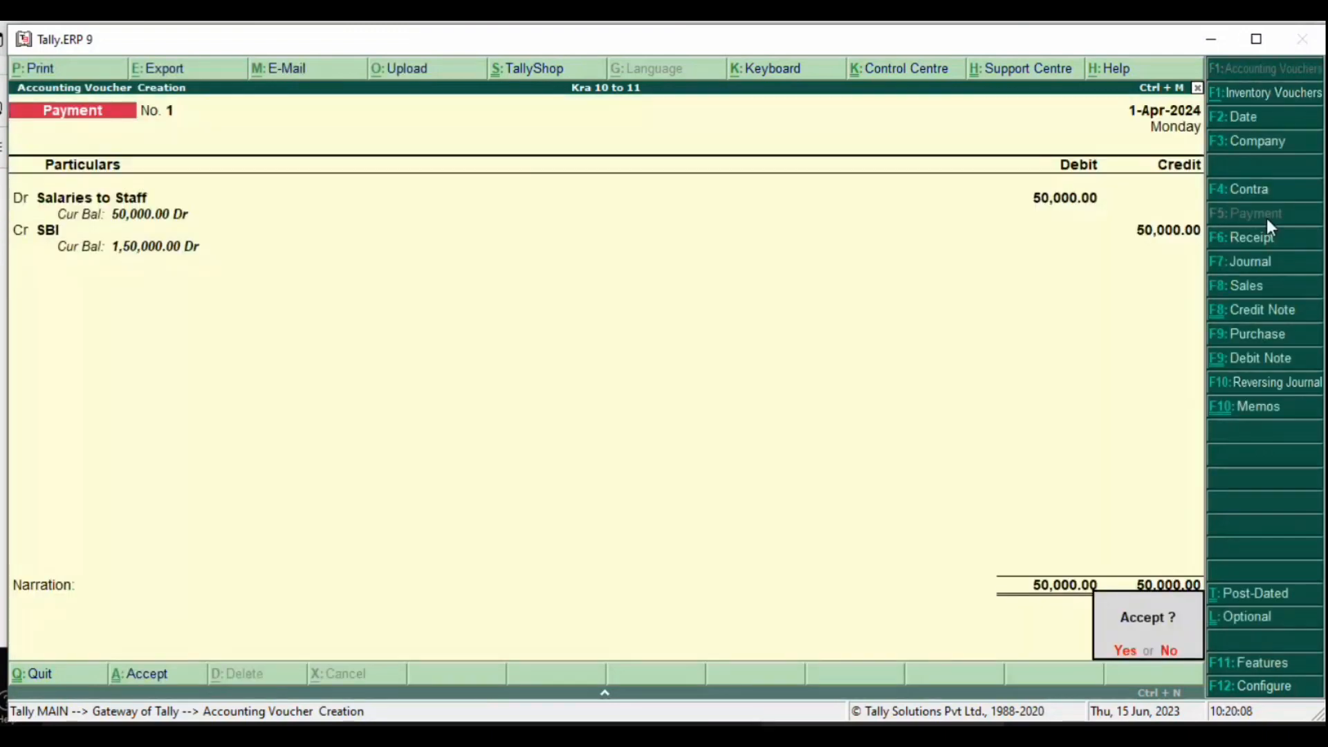
{"action": "key", "text": "Return"}
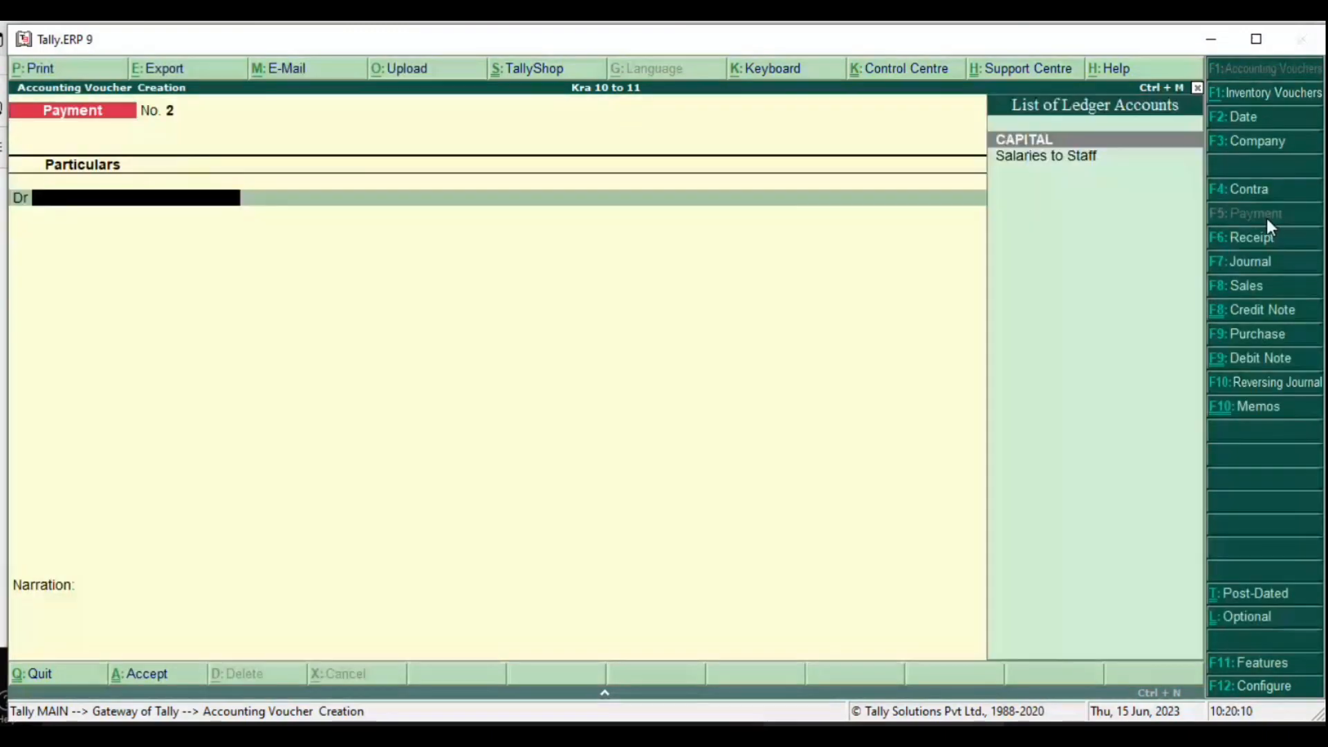
Step: Read the travelling and food expenses transaction in the PDF, and create a Travelling ledger under Indirect Expenses in Tally.ERP 9 as the debit account
{"action": "key", "text": "alt+Tab"}
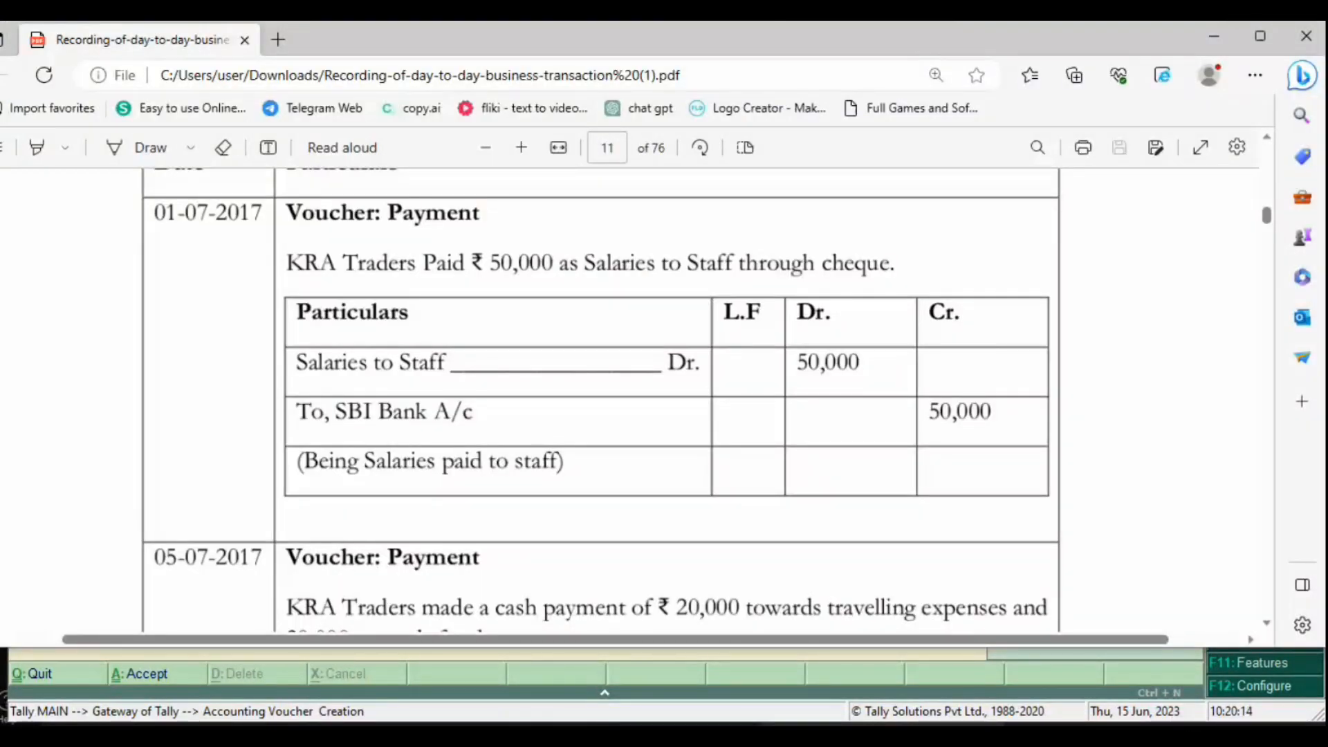
{"action": "scroll", "coordinate": [466, 483], "scroll_direction": "down", "scroll_amount": 5}
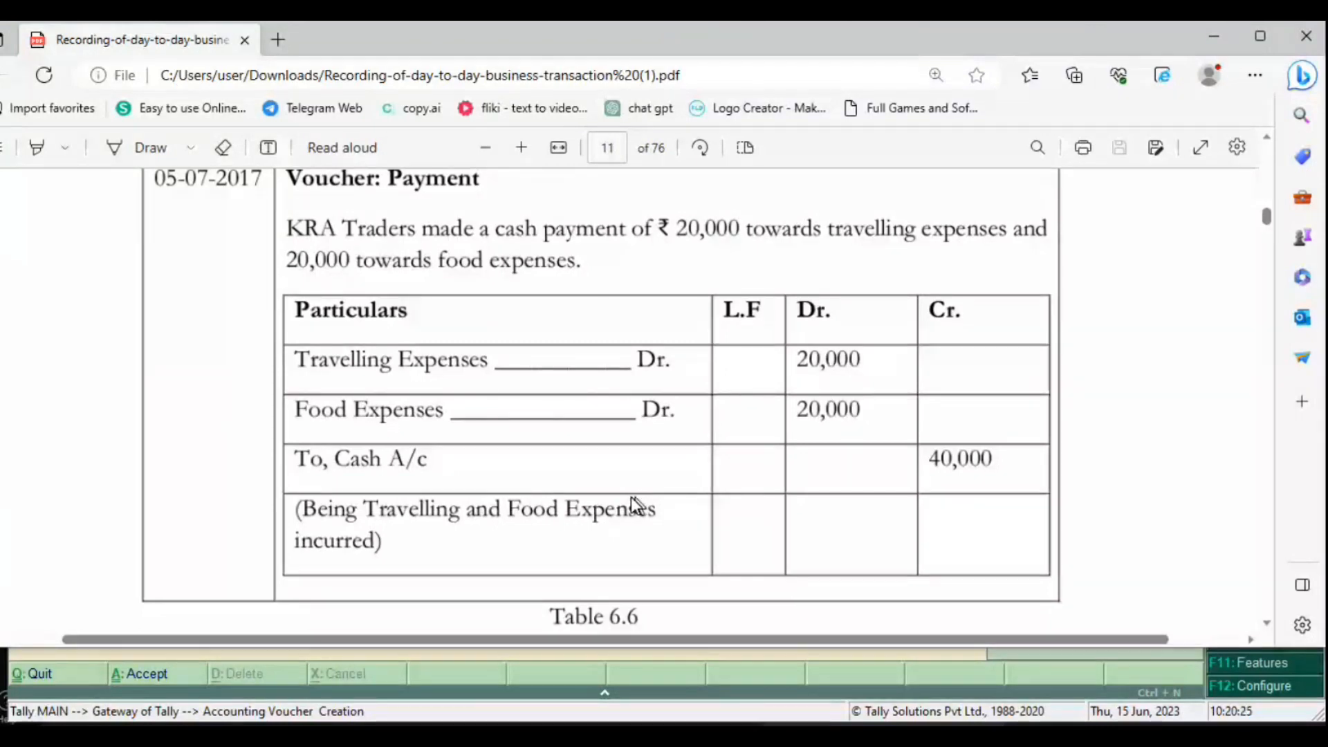
{"action": "key", "text": "alt+Tab"}
{"action": "key", "text": "alt+c"}
{"action": "type", "text": "T"}
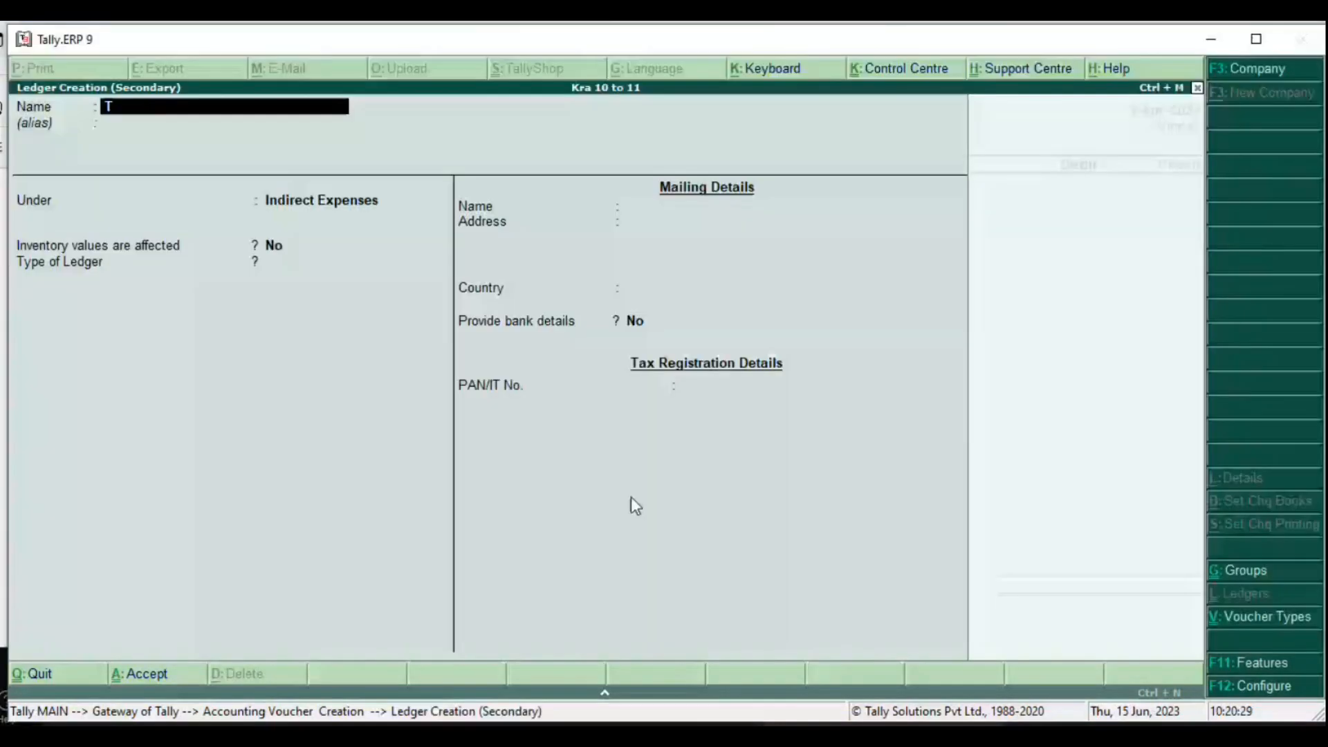
{"action": "type", "text": "rave"}
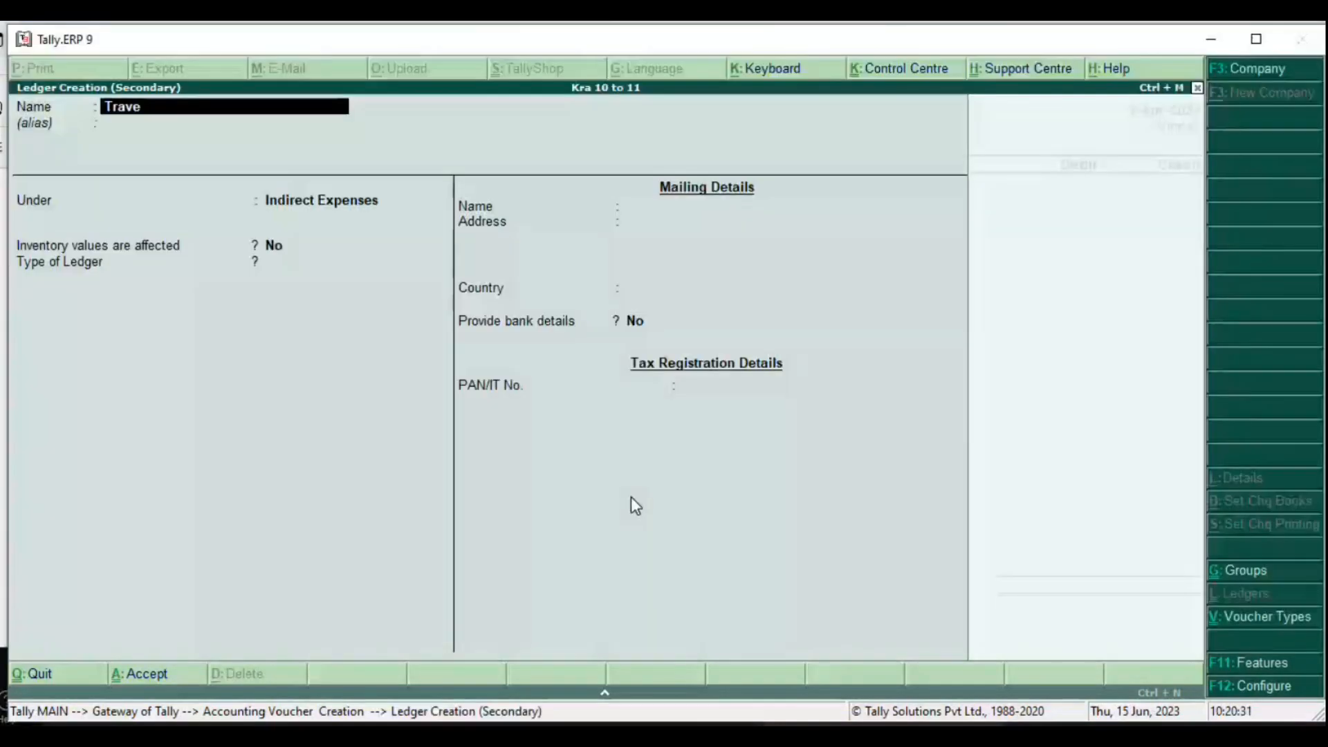
{"action": "type", "text": "lling"}
{"action": "key", "text": "ctrl+a"}
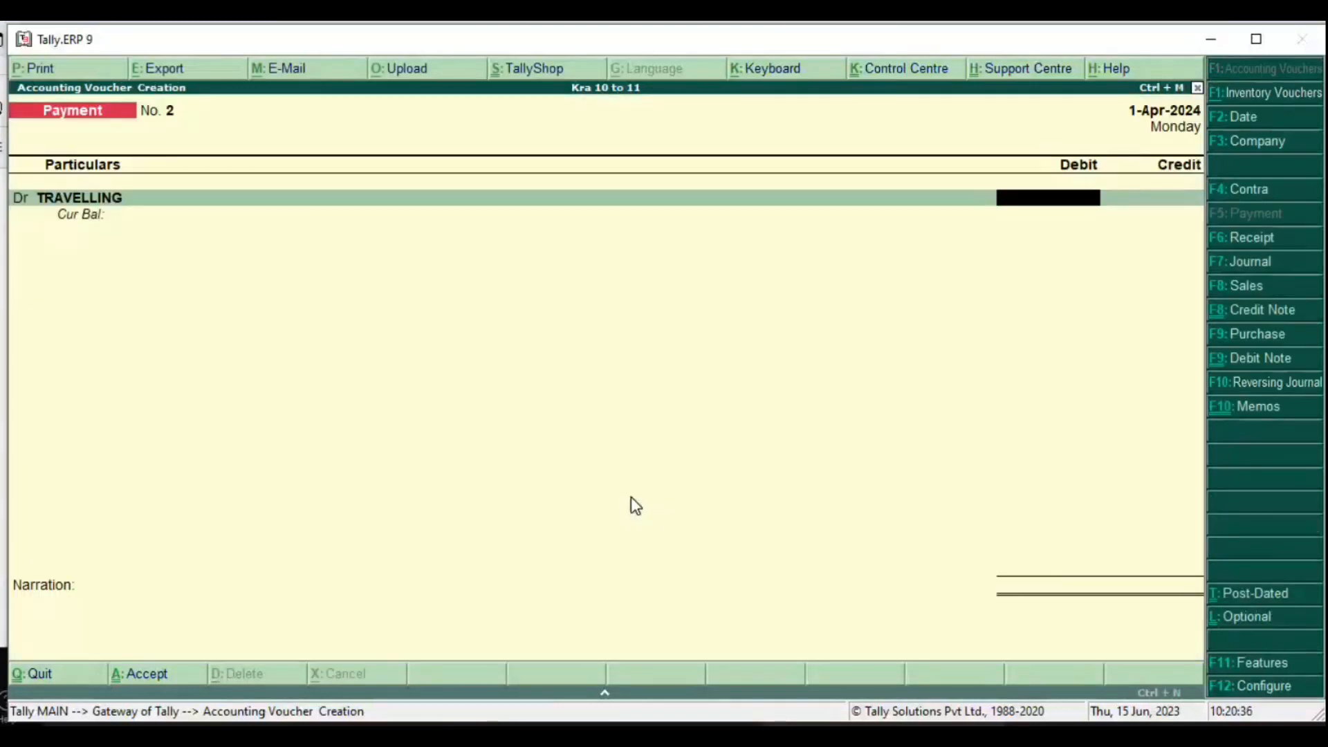
Step: Check the travelling expenses amount in the PDF and debit TRAVELLING with 20,000 in the Tally.ERP 9 payment voucher
{"action": "key", "text": "alt+Tab"}
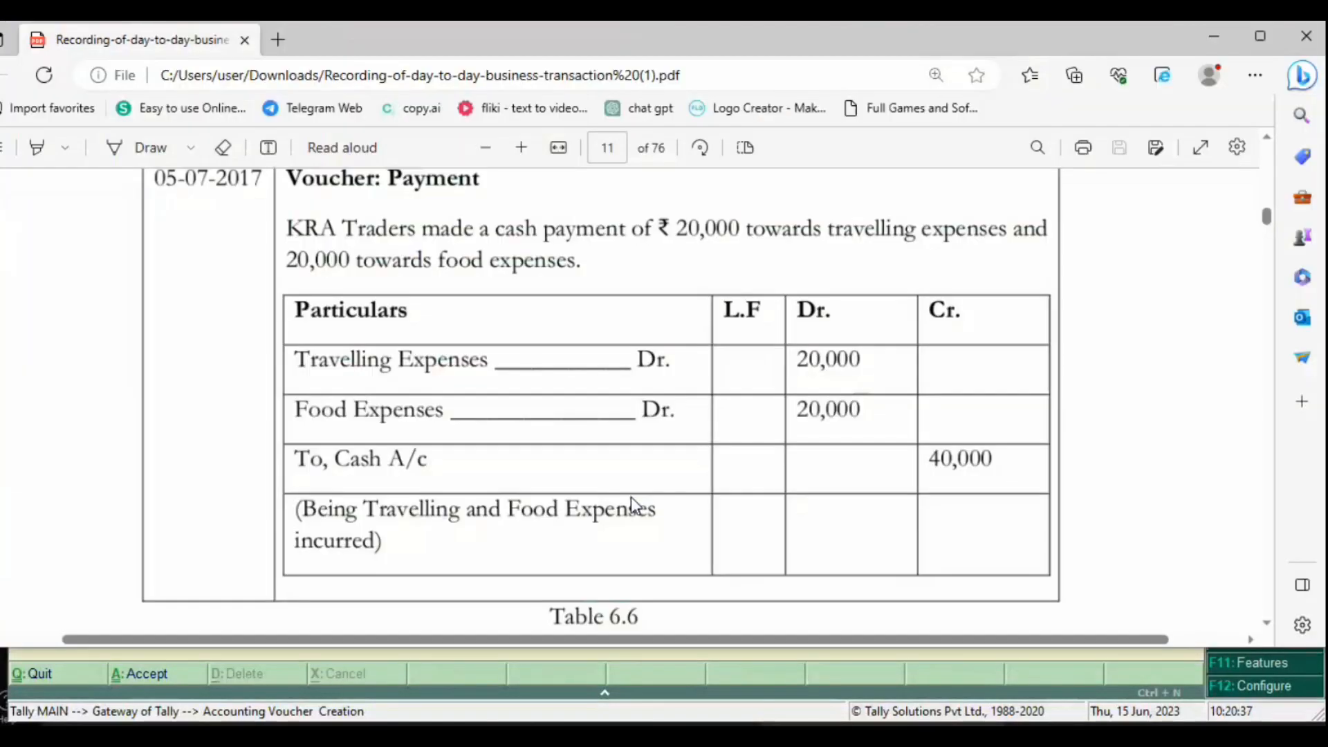
{"action": "key", "text": "alt+Tab"}
{"action": "type", "text": "00"}
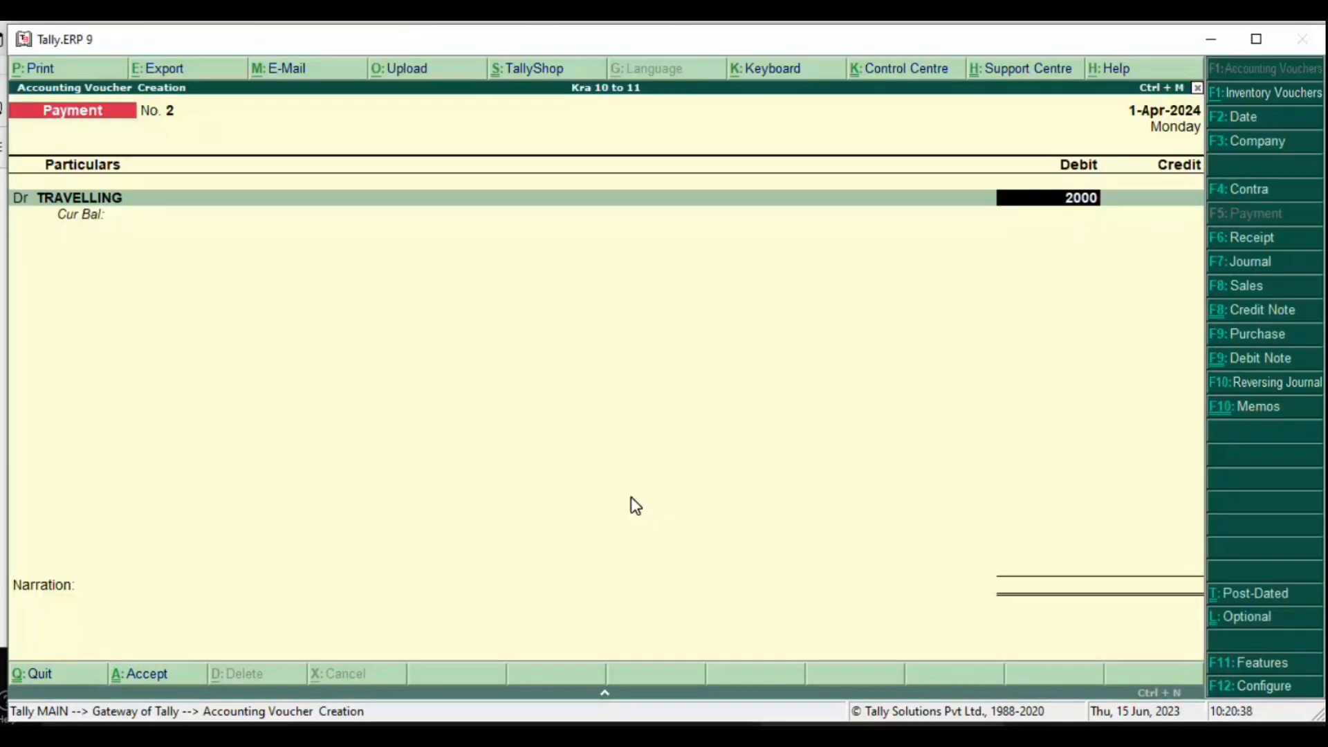
{"action": "type", "text": "0"}
{"action": "key", "text": "Return"}
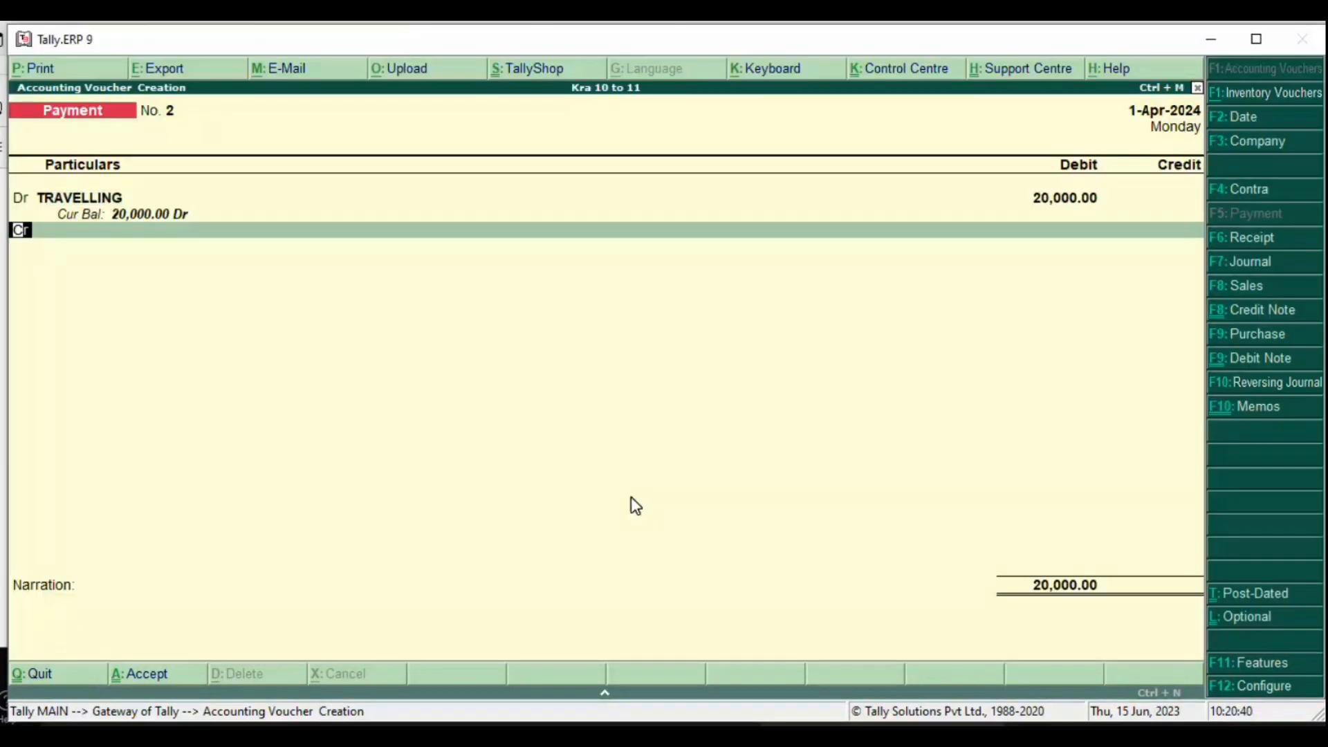
Step: Create a ledger named Food Exp under Indirect Expenses as the second debit account, and debit it with 20,000
{"action": "key", "text": "alt+c"}
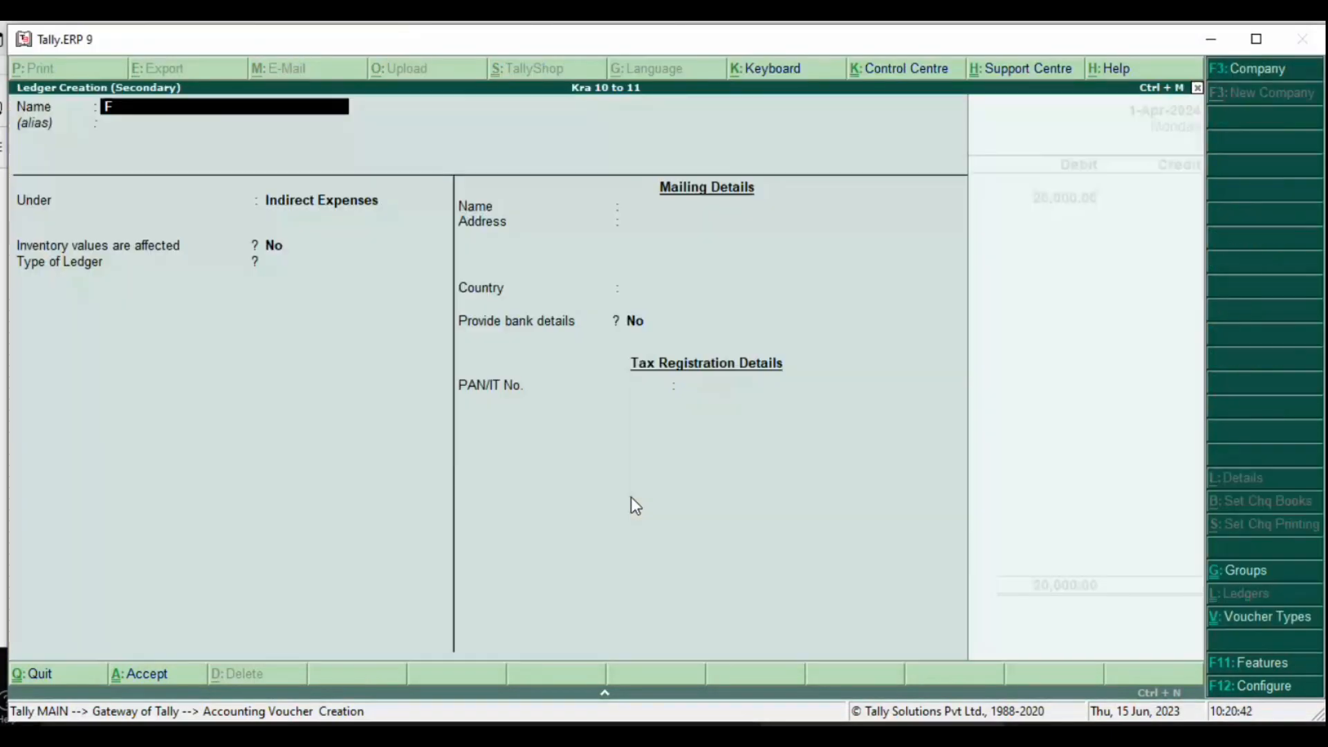
{"action": "type", "text": "Food Exp"}
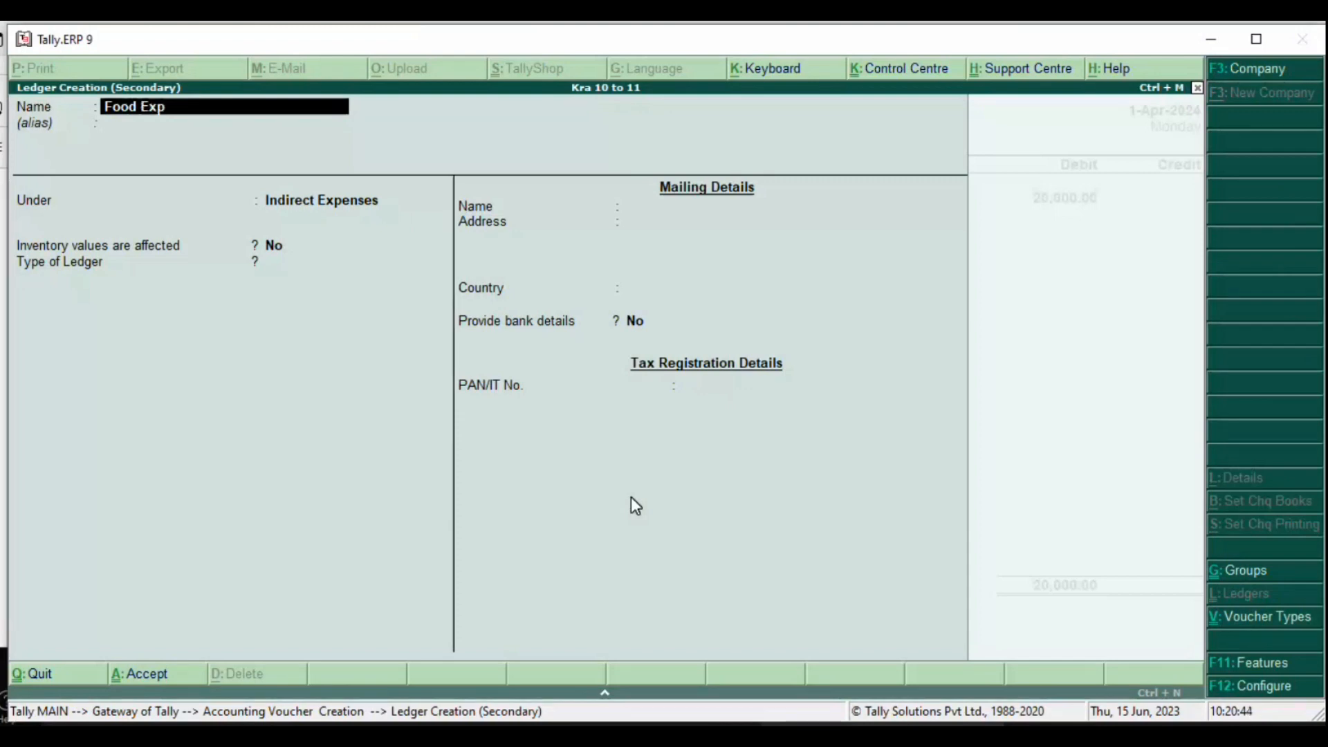
{"action": "key", "text": "Return"}
{"action": "key", "text": "Return"}
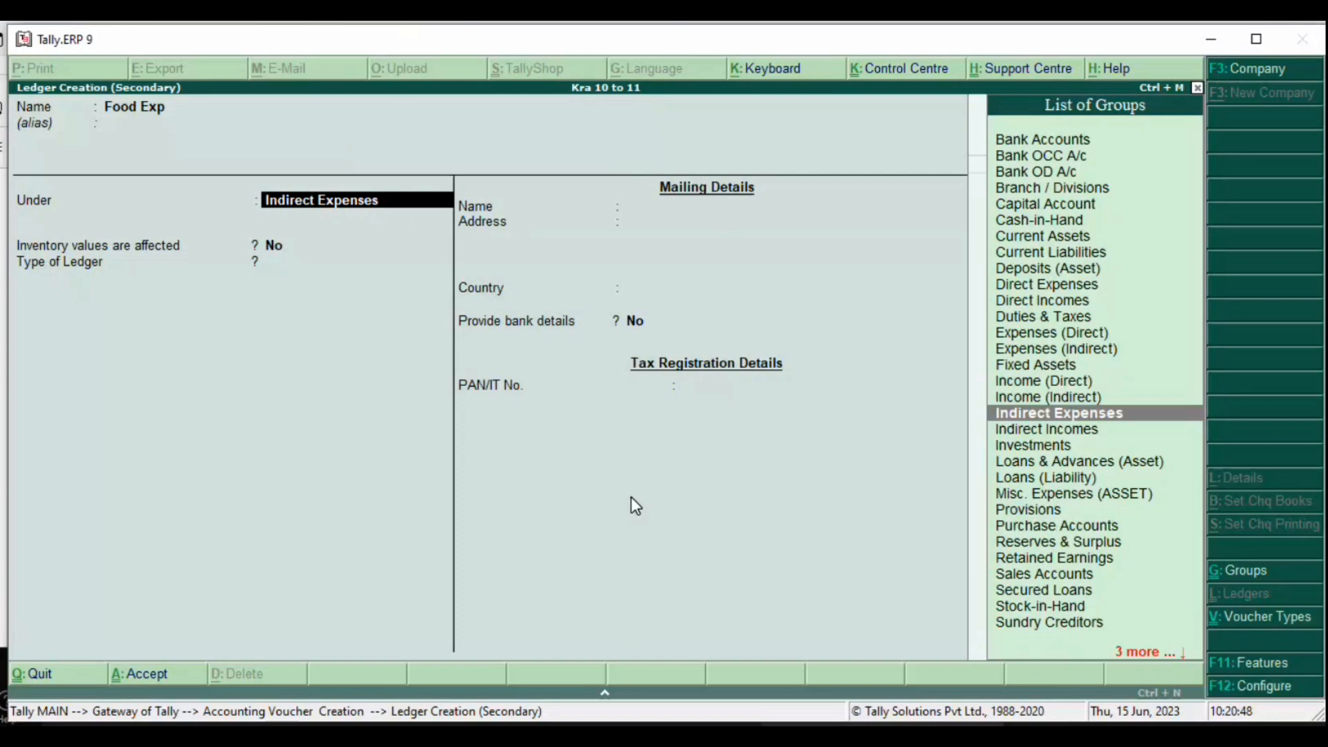
{"action": "key", "text": "ctrl+a"}
{"action": "type", "text": "20"}
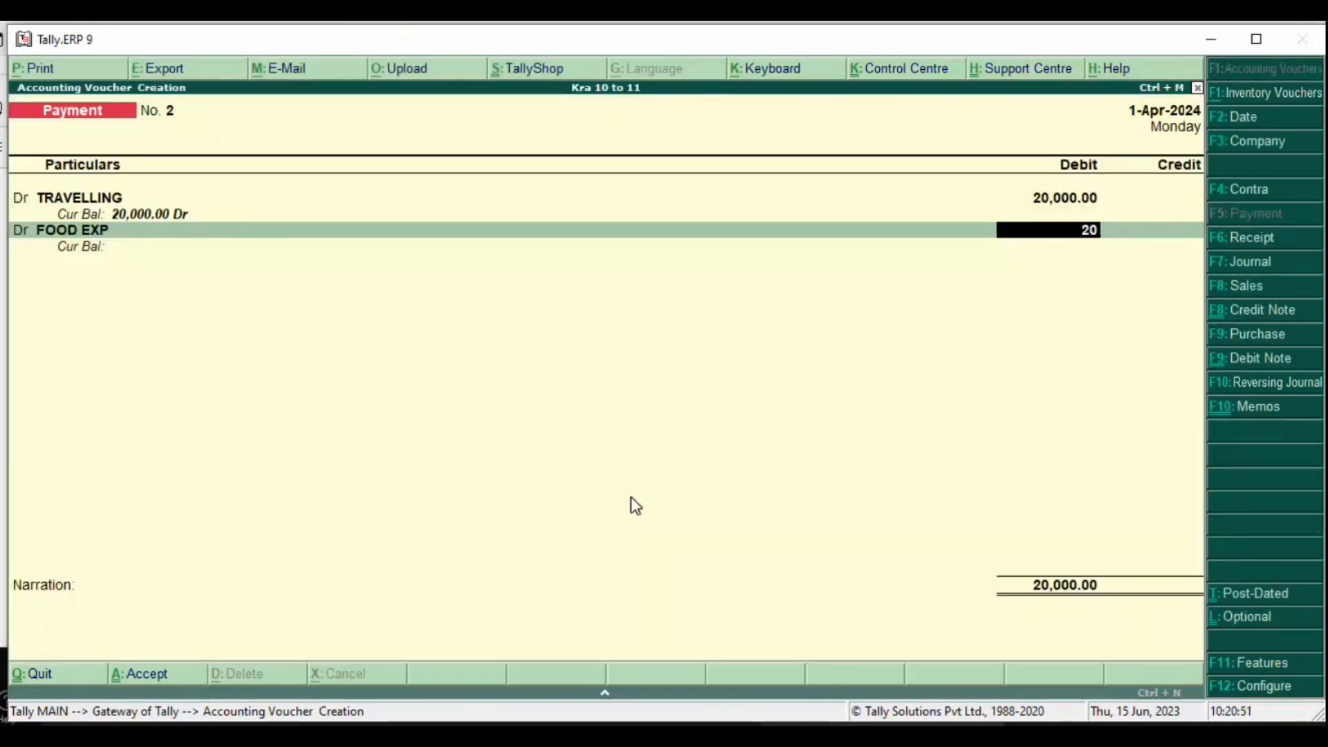
{"action": "type", "text": ",000"}
{"action": "key", "text": "Return"}
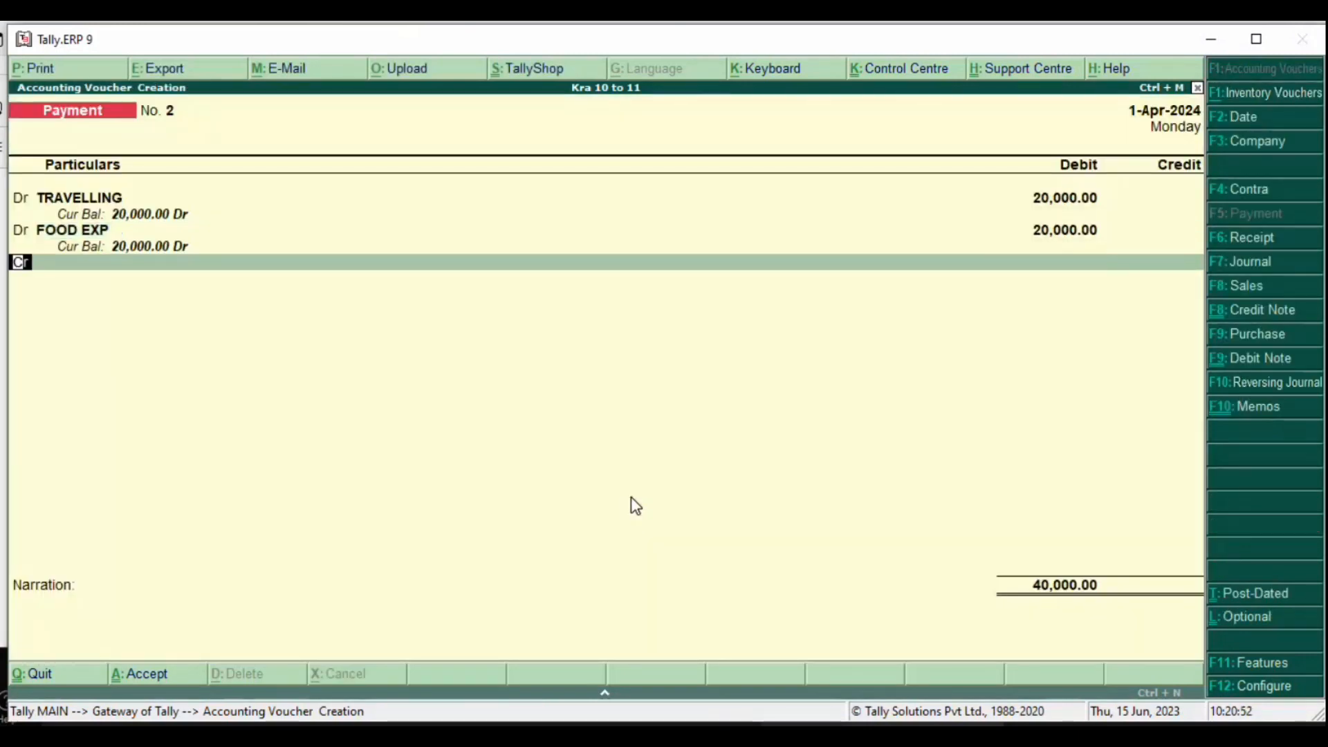
Step: Credit Cash with 40,000 and save the travelling and food expenses payment voucher without a narration
{"action": "key", "text": "Return"}
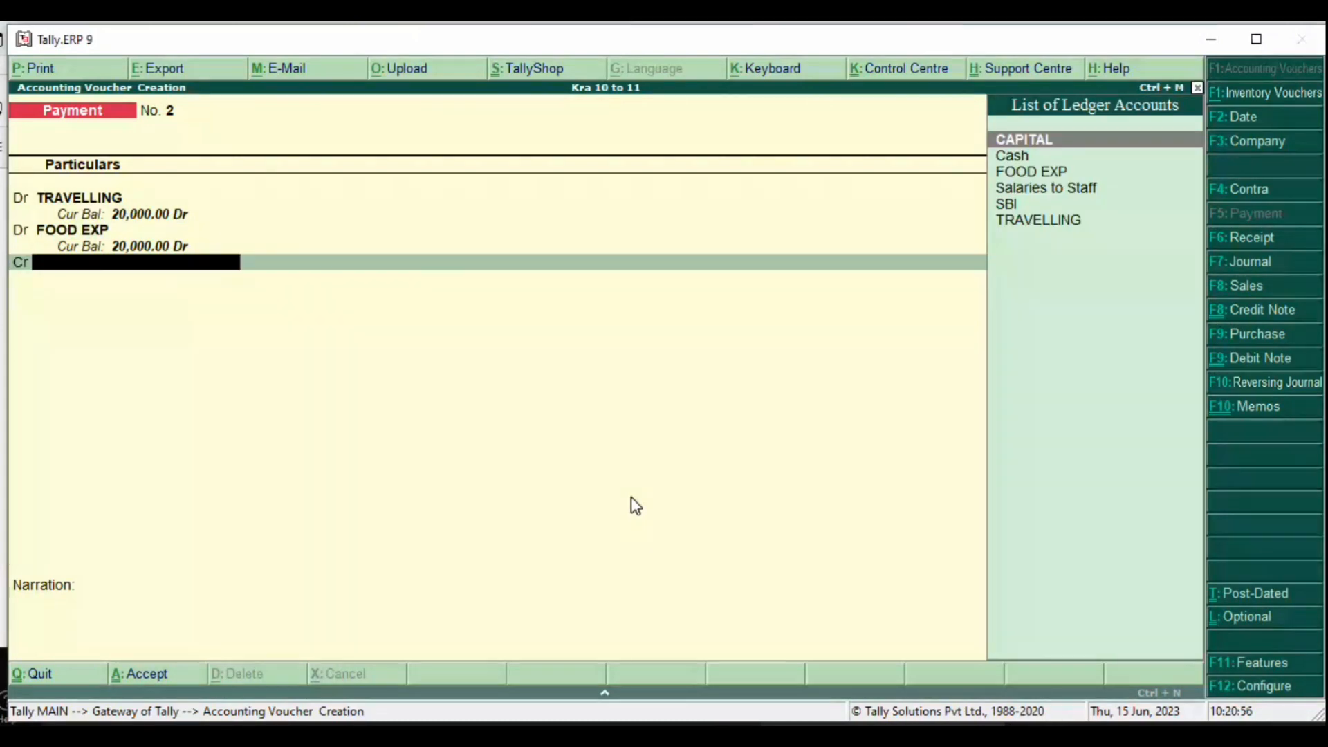
{"action": "type", "text": "Cas"}
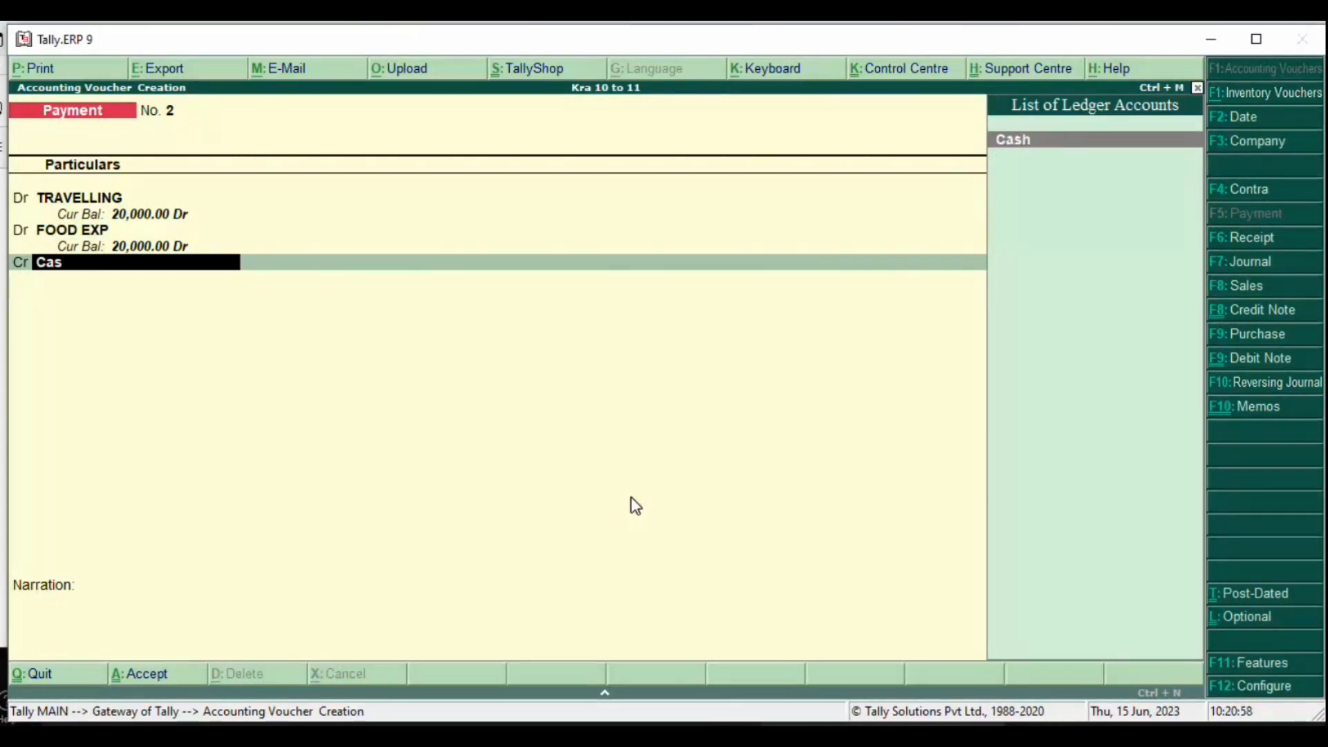
{"action": "type", "text": "h"}
{"action": "key", "text": "Return"}
{"action": "key", "text": "Return"}
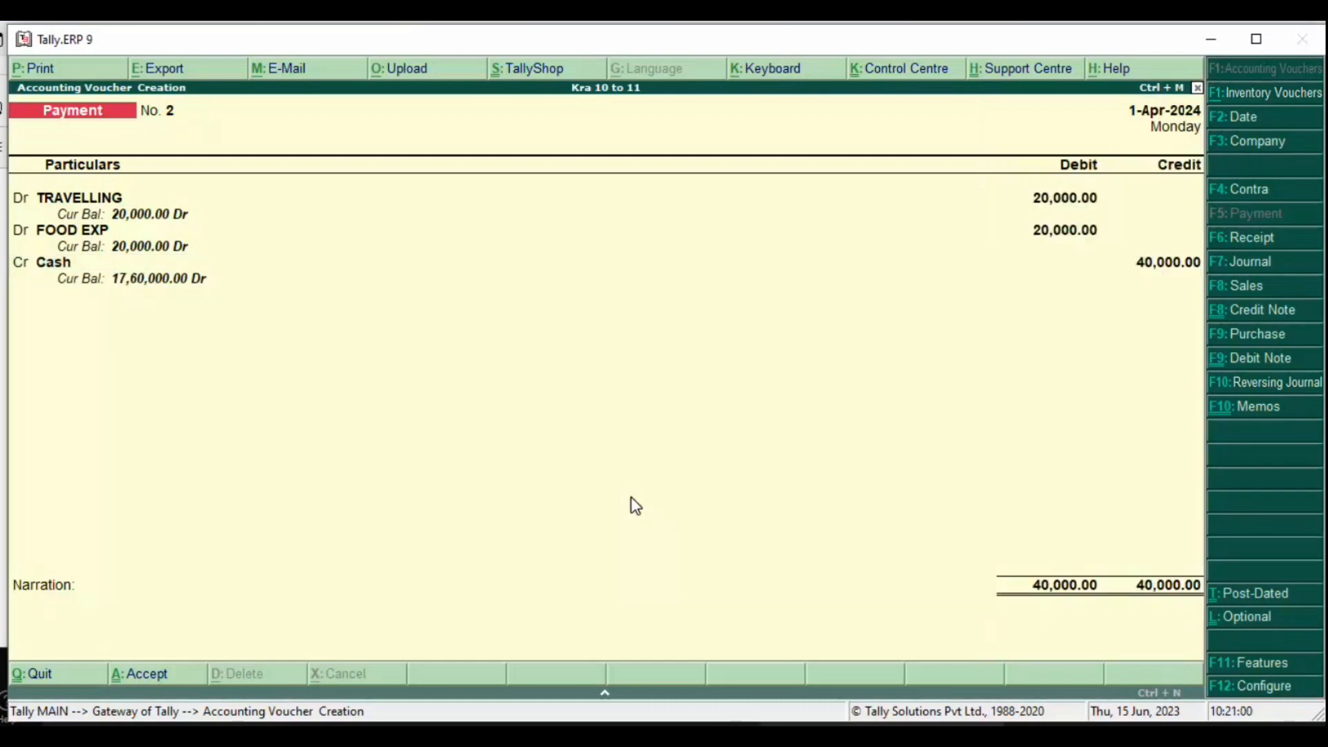
{"action": "key", "text": "Return"}
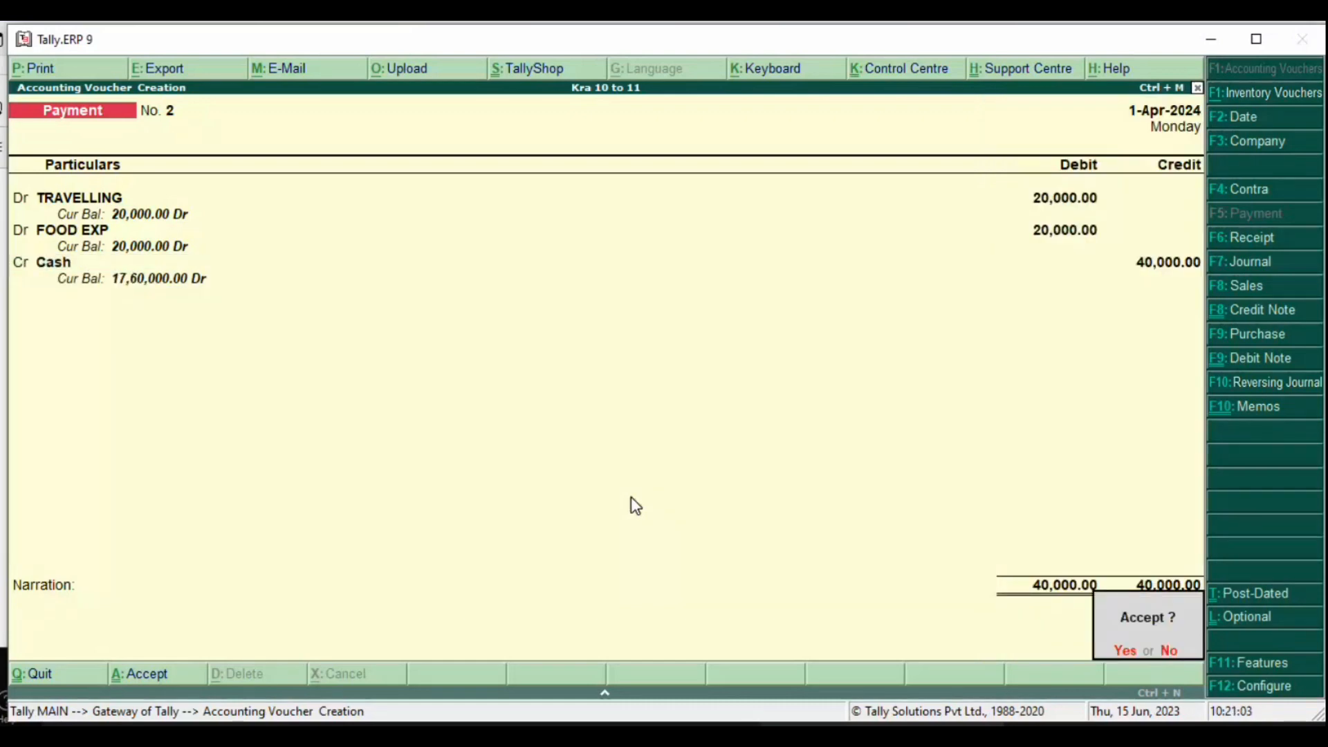
{"action": "left_click", "coordinate": [631, 497]}
{"action": "key", "text": "y"}
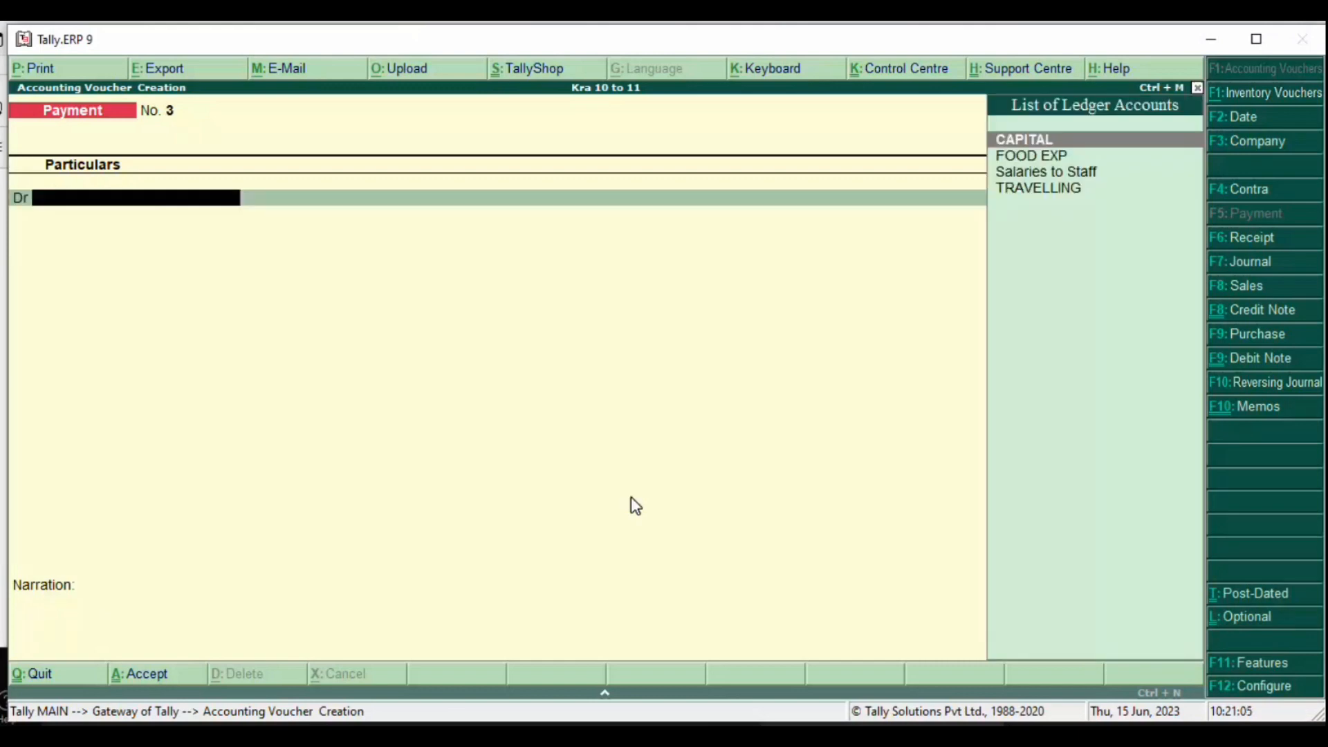
Step: Reopen the previously saved payment voucher to review its entries, and return to the new payment voucher
{"action": "key", "text": "Page_Up"}
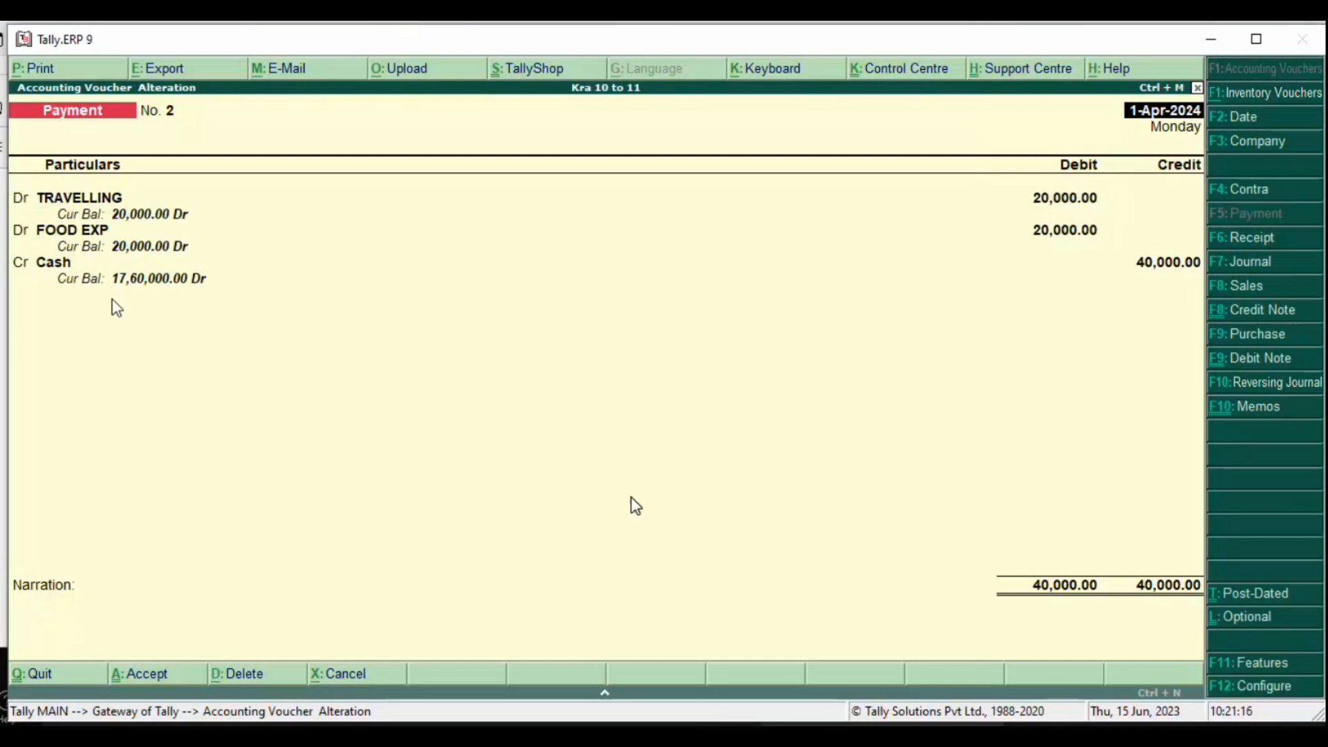
{"action": "key", "text": "Escape"}
{"action": "key", "text": "Escape"}
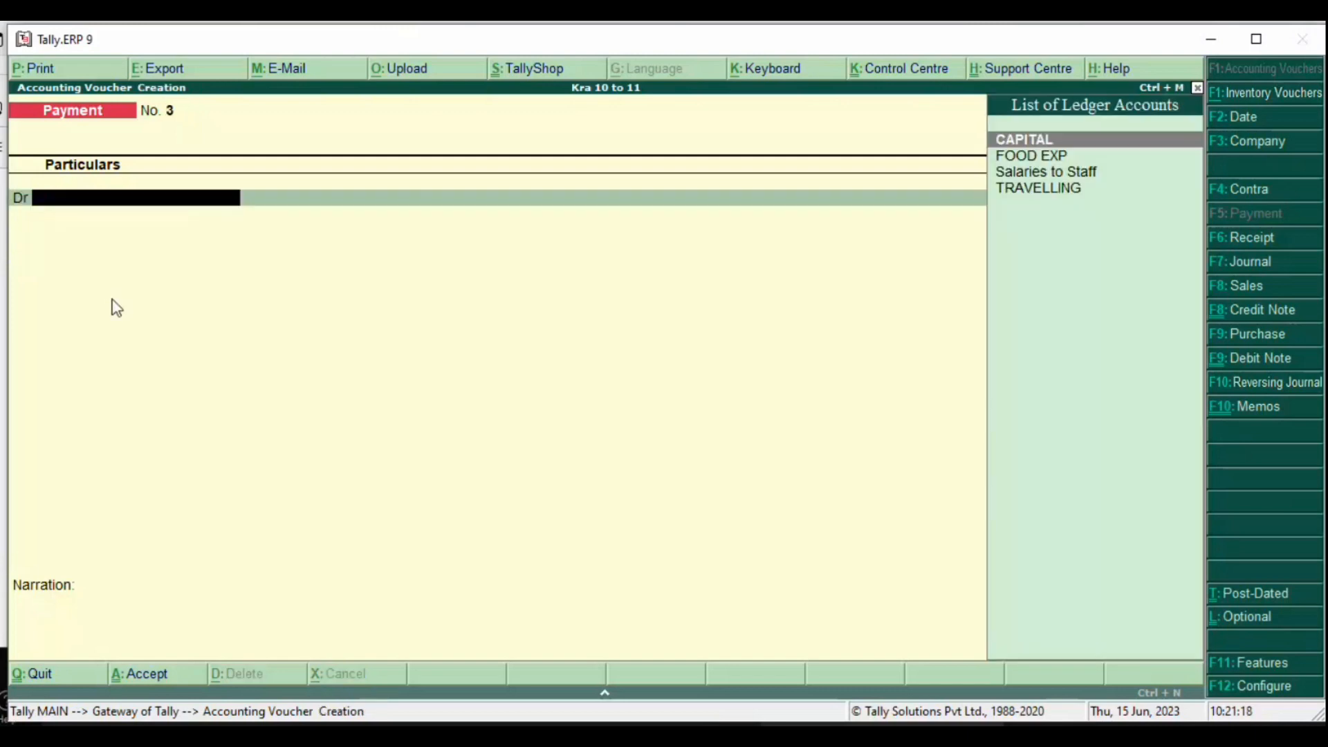
Step: Debit the existing TRAVELLING ledger with 20,000 in the new payment voucher and choose Cash as the credit account
{"action": "key", "text": "Down"}
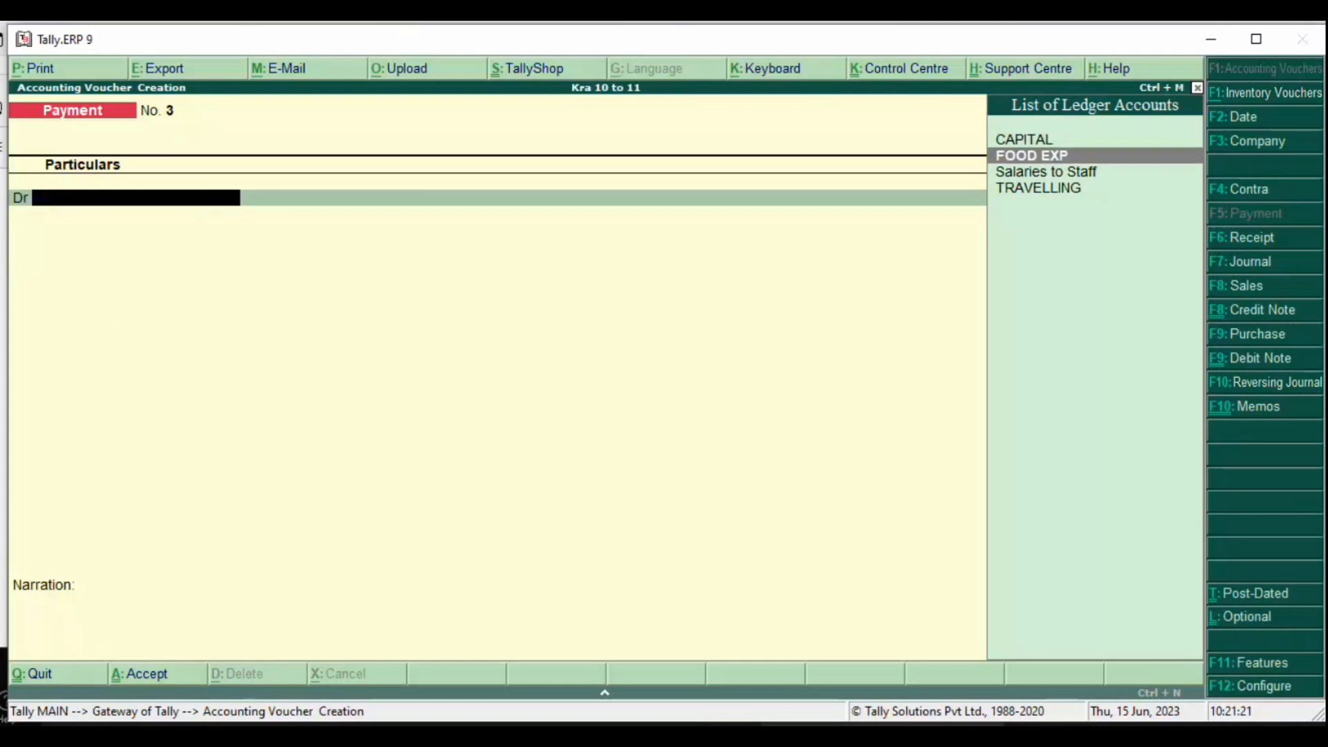
{"action": "key", "text": "Down"}
{"action": "key", "text": "Down"}
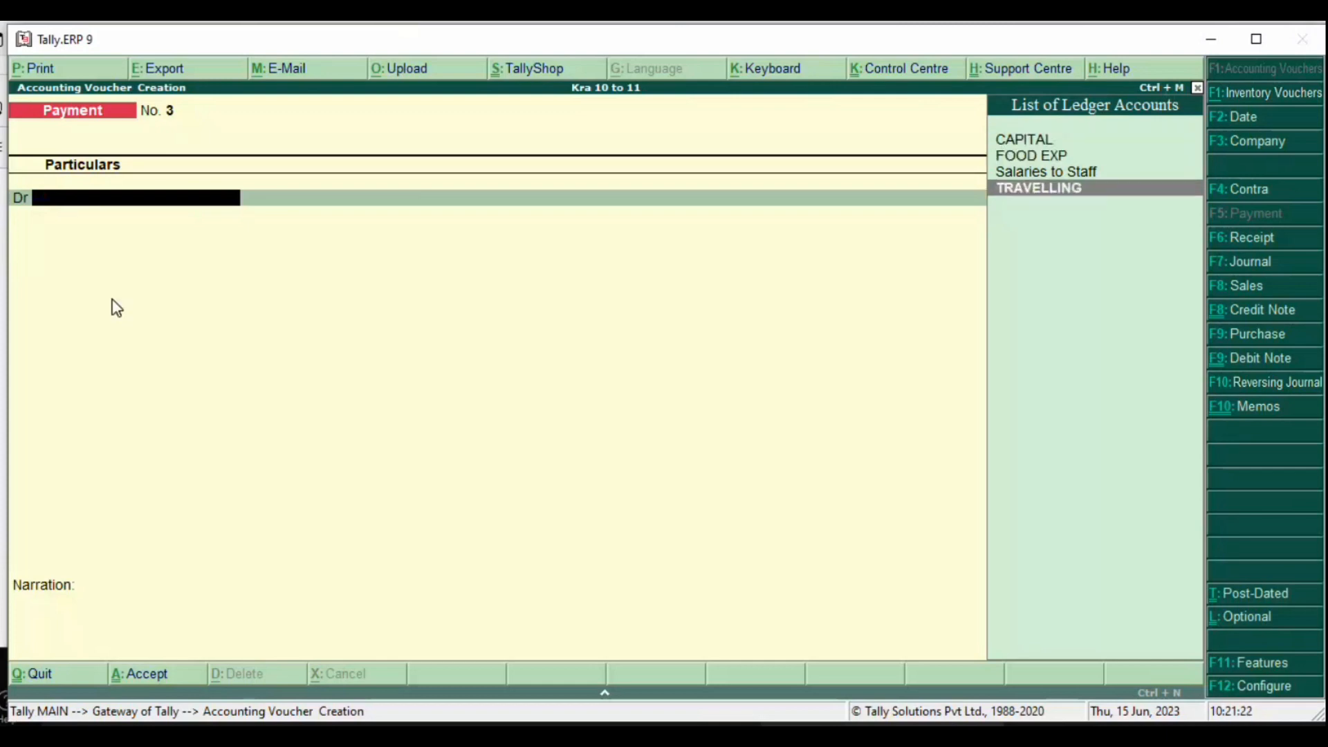
{"action": "key", "text": "Return"}
{"action": "type", "text": "2000"}
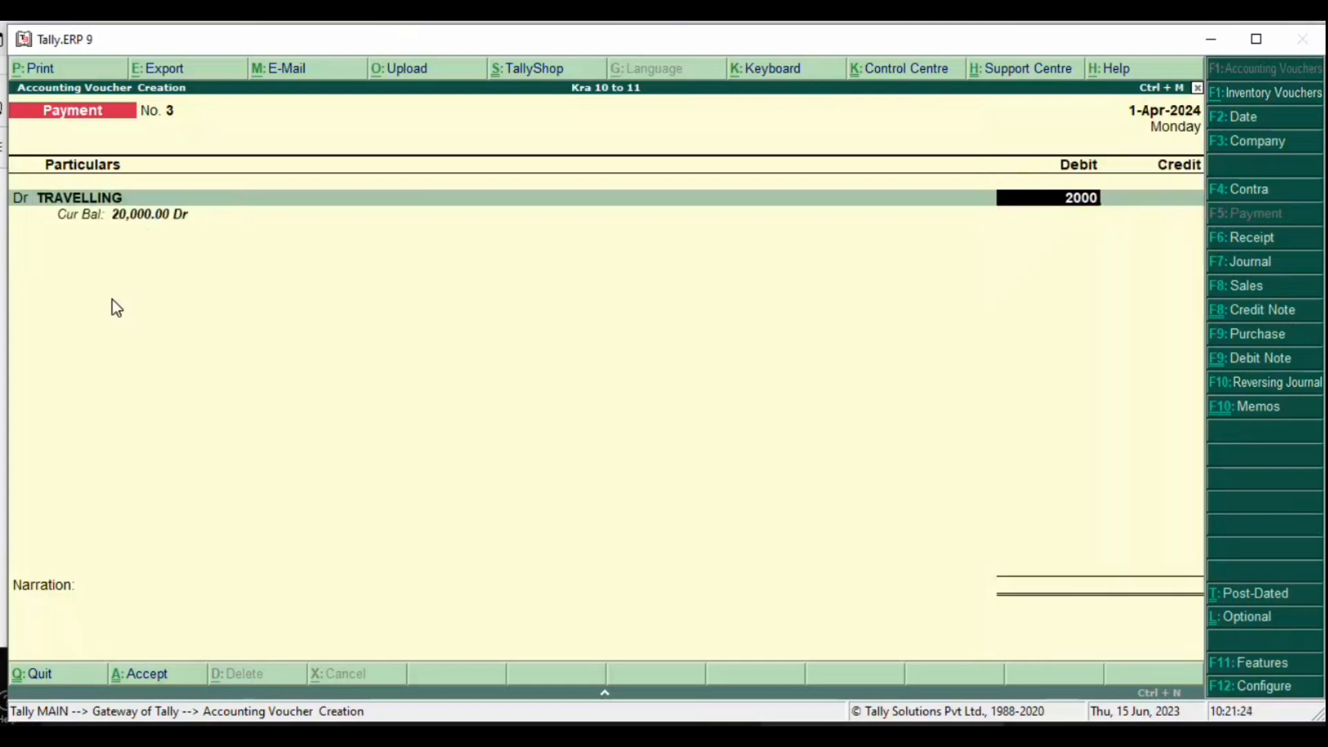
{"action": "type", "text": "0"}
{"action": "key", "text": "Return"}
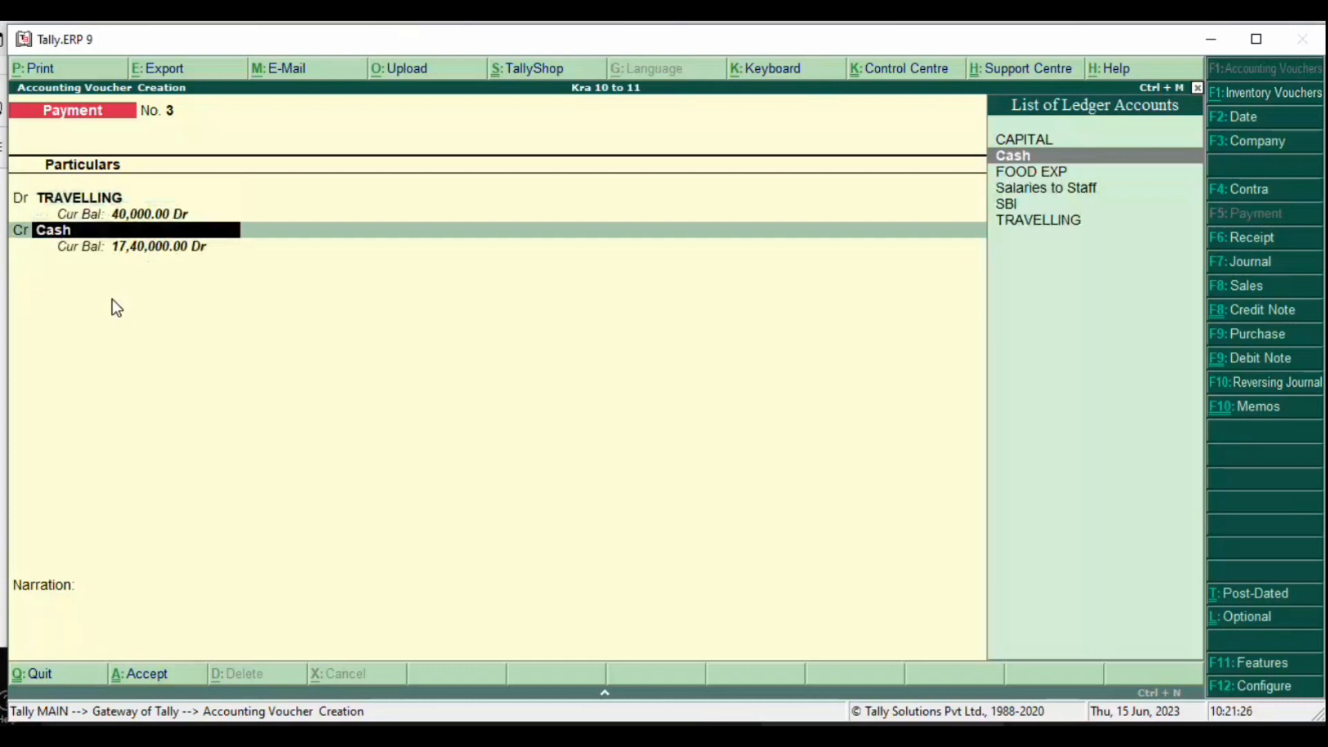
Step: Set the Cash credit amount to 40,000 in the payment voucher, checking the transaction against the PDF
{"action": "key", "text": "Return"}
{"action": "type", "text": "400"}
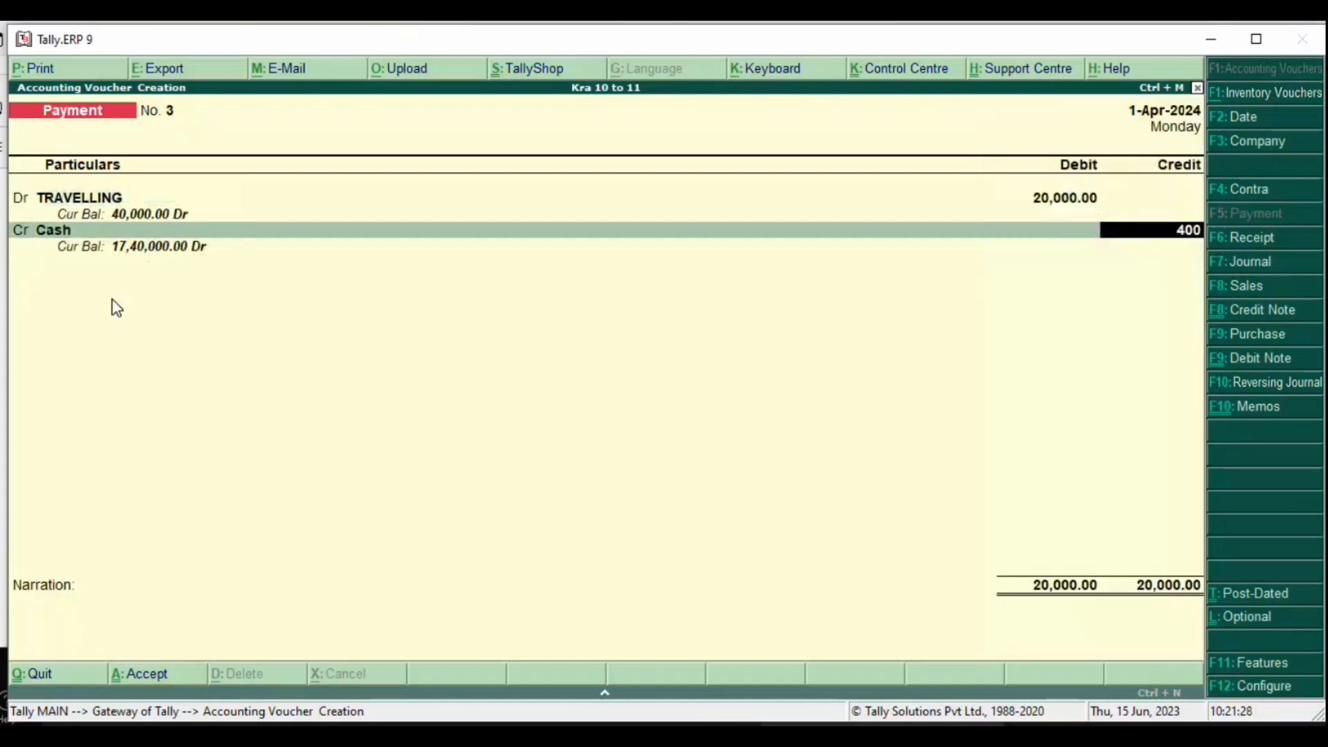
{"action": "type", "text": "00"}
{"action": "key", "text": "alt+Tab"}
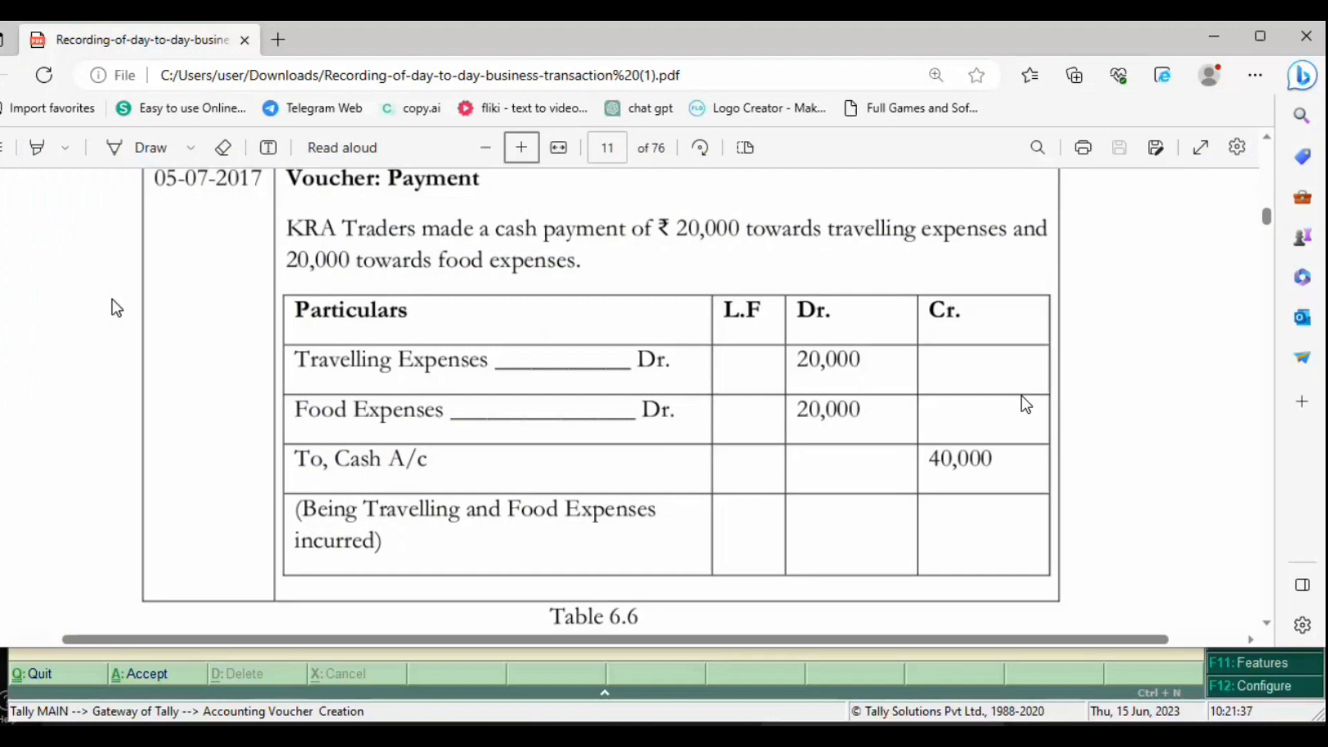
{"action": "key", "text": "alt+Tab"}
{"action": "key", "text": "Return"}
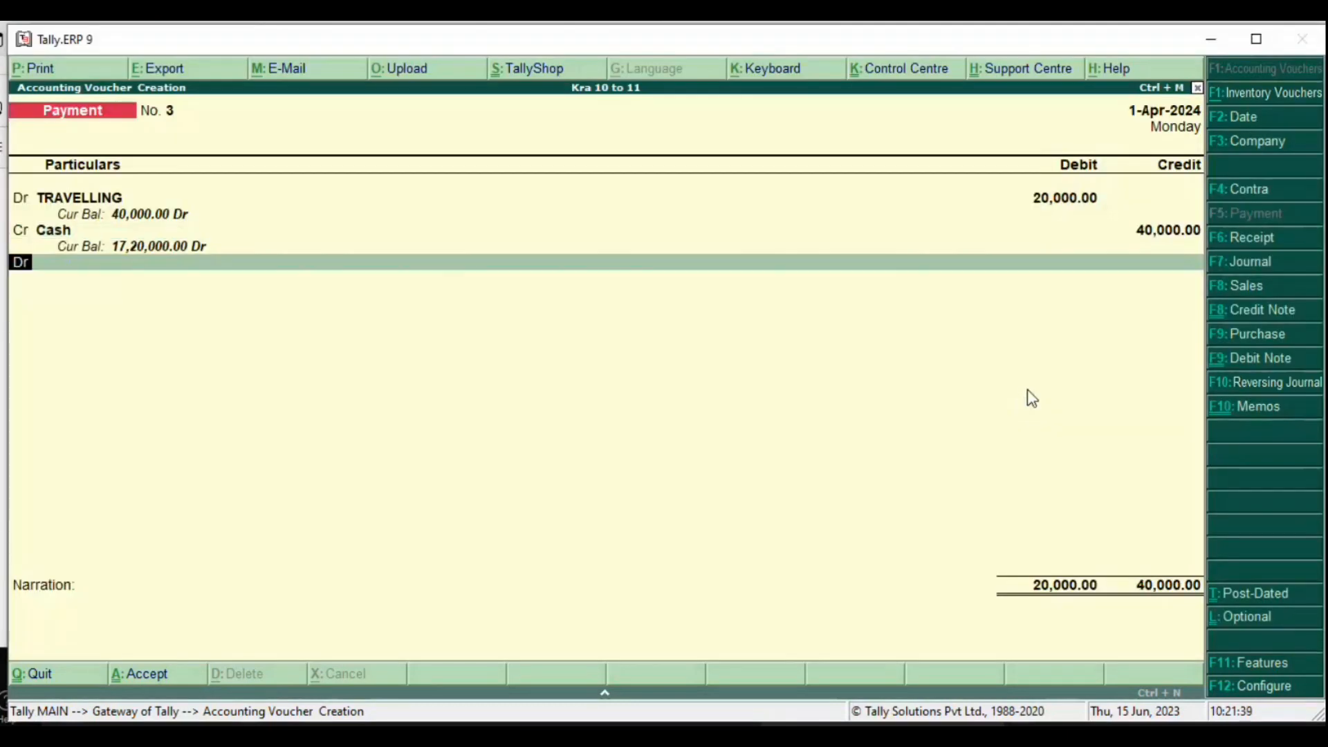
Step: Debit the FOOD EXP ledger with 20,000 and save the payment voucher without a narration
{"action": "key", "text": "Return"}
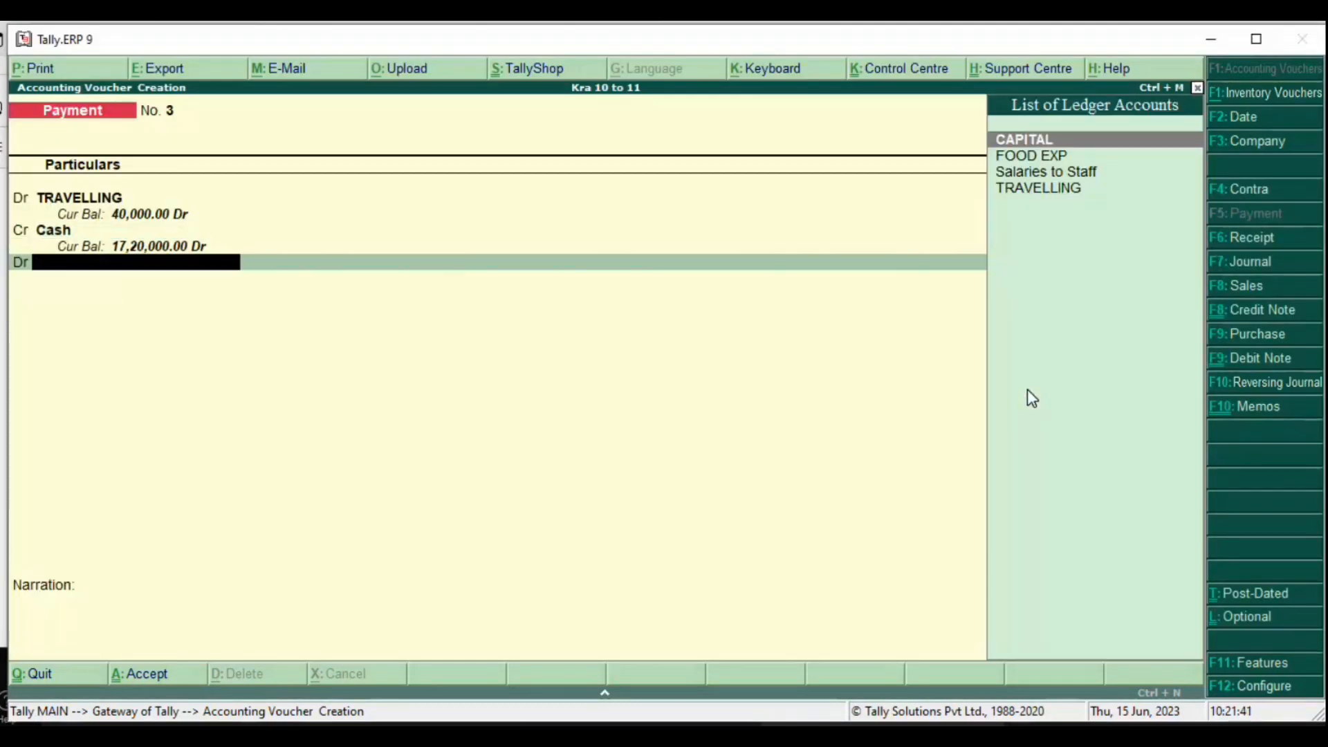
{"action": "type", "text": "Foo"}
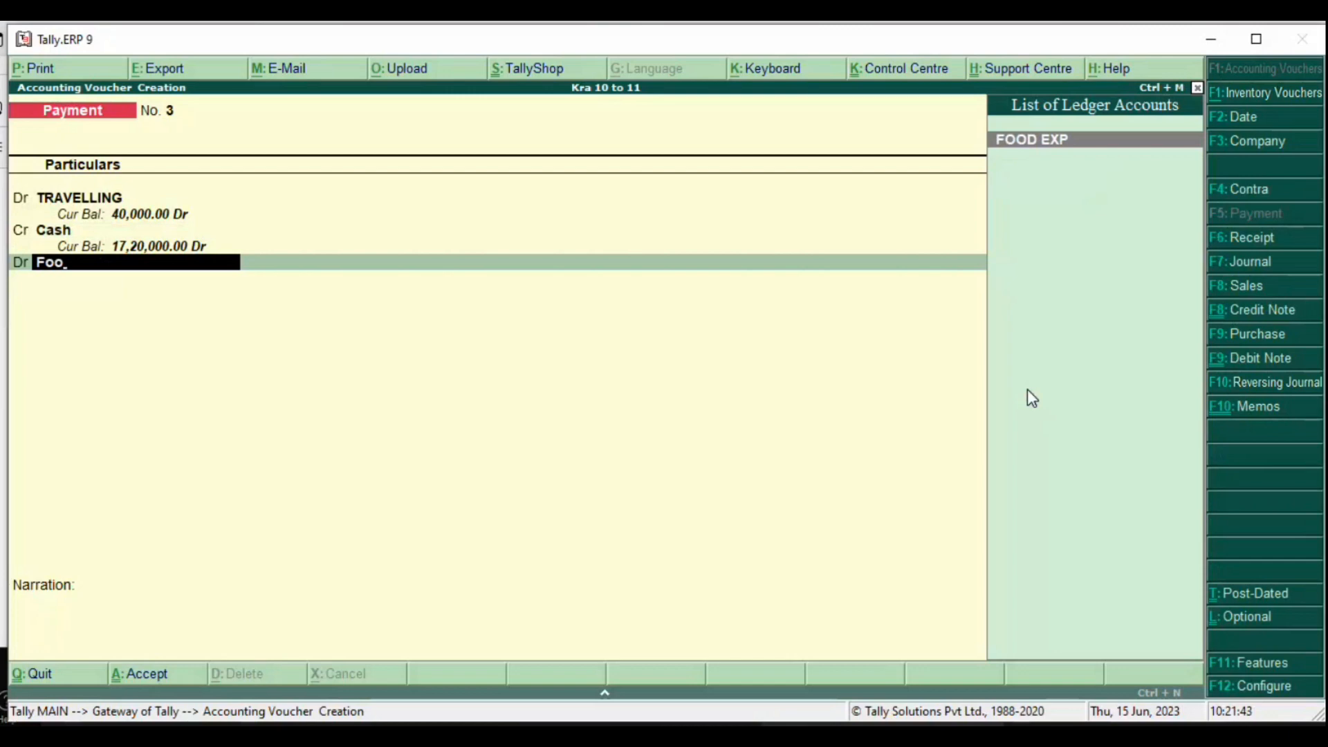
{"action": "key", "text": "Return"}
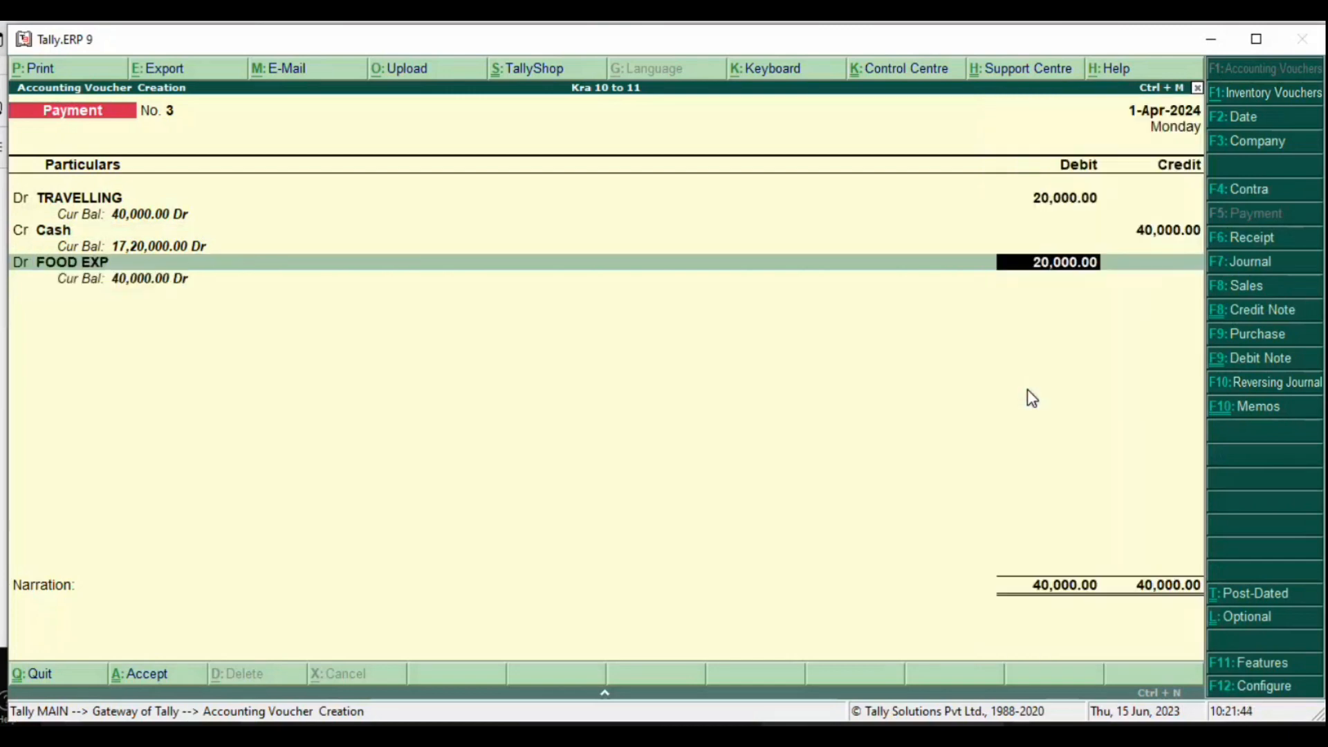
{"action": "key", "text": "Return"}
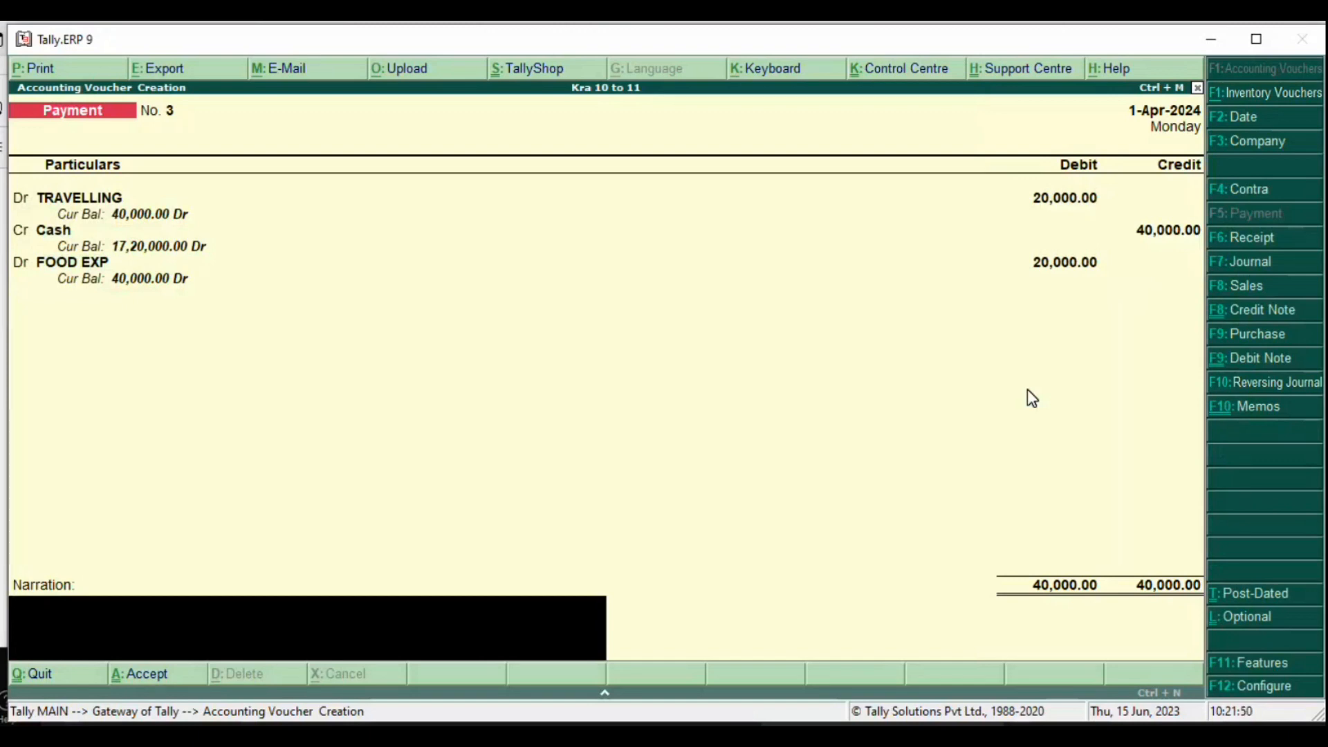
{"action": "key", "text": "Return"}
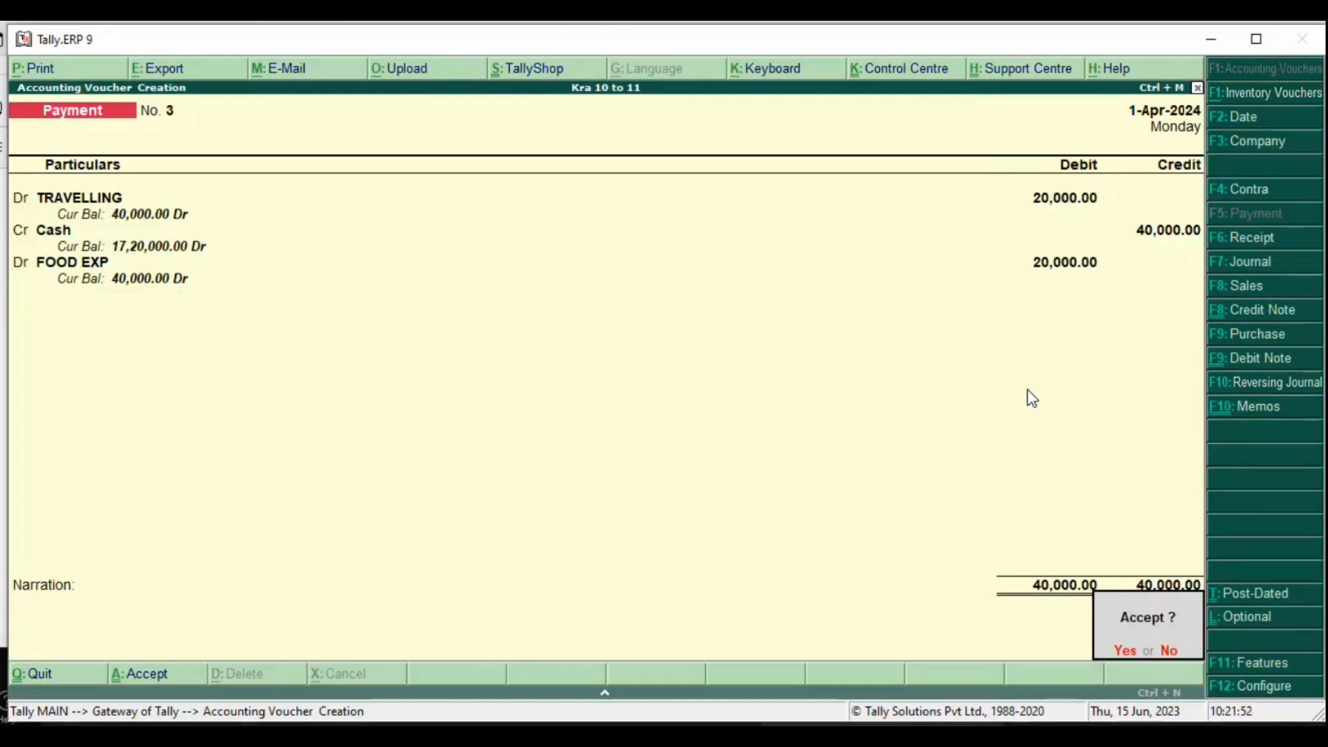
{"action": "key", "text": "Return"}
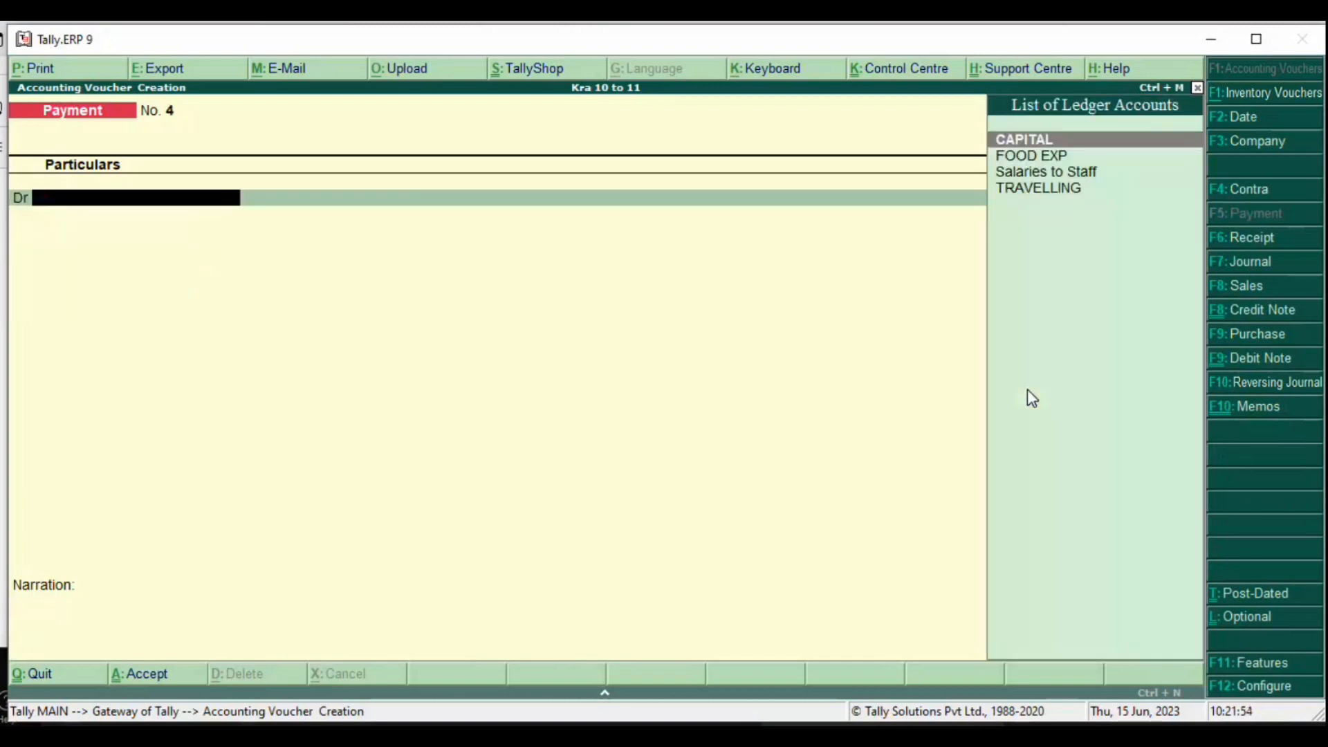
Step: Switch to the PDF and read Illustration 4, the single-entry payment voucher transaction for travelling and food expenses
{"action": "key", "text": "alt+Tab"}
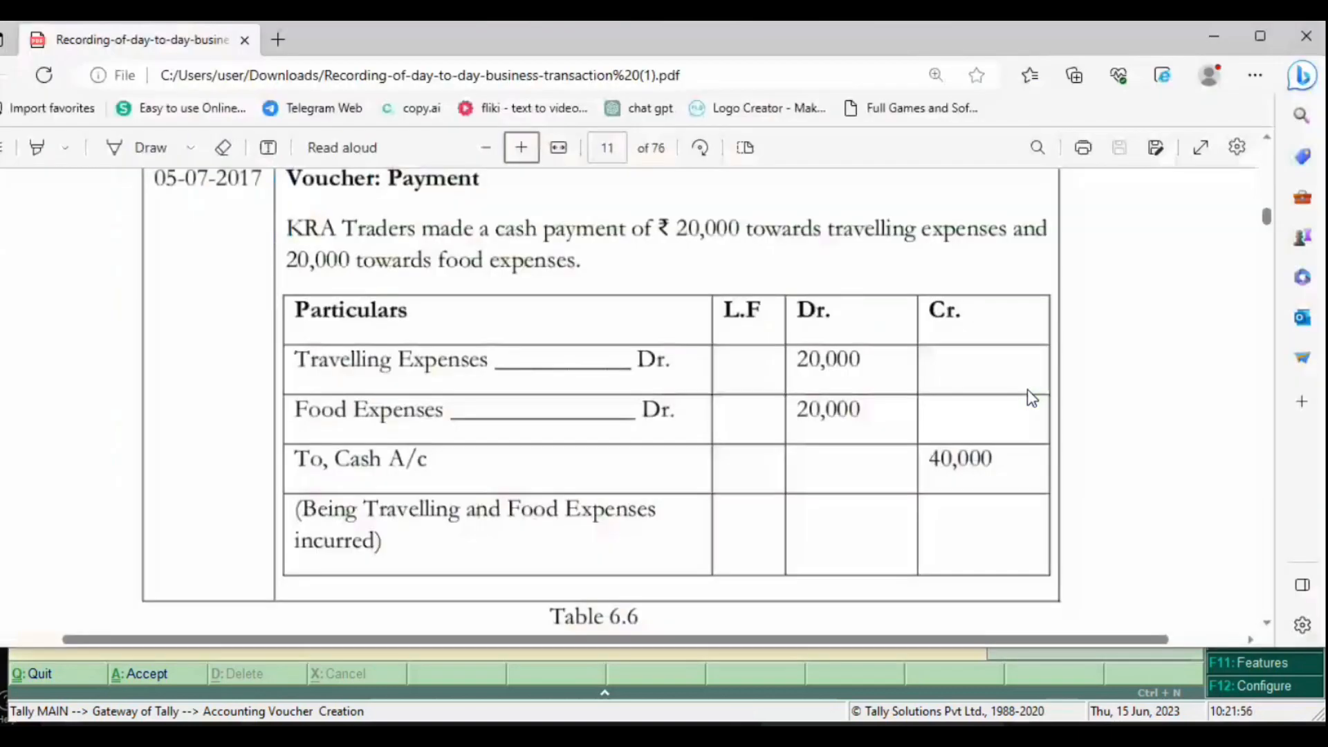
{"action": "scroll", "coordinate": [1030, 397], "scroll_direction": "down", "scroll_amount": 3}
{"action": "scroll", "coordinate": [600, 360], "scroll_direction": "down", "scroll_amount": 5}
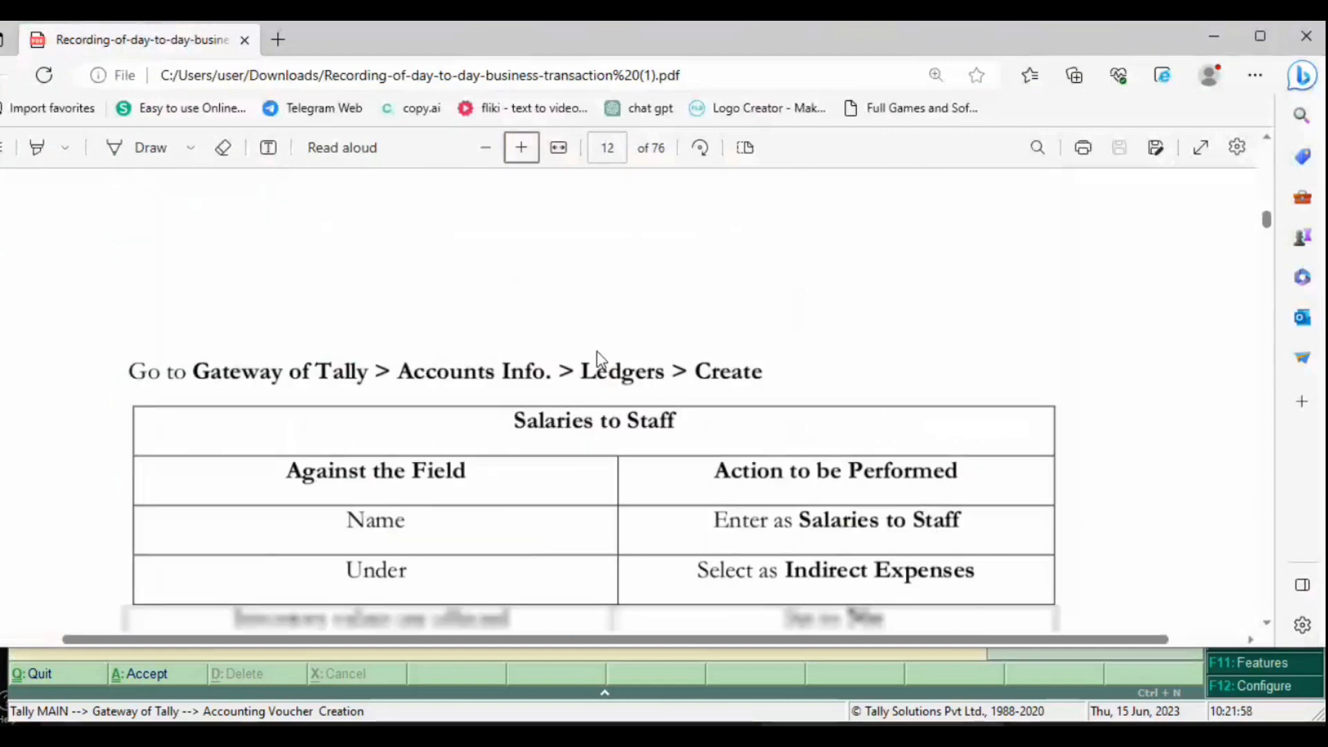
{"action": "scroll", "coordinate": [608, 362], "scroll_direction": "down", "scroll_amount": 5}
{"action": "scroll", "coordinate": [615, 365], "scroll_direction": "down", "scroll_amount": 5}
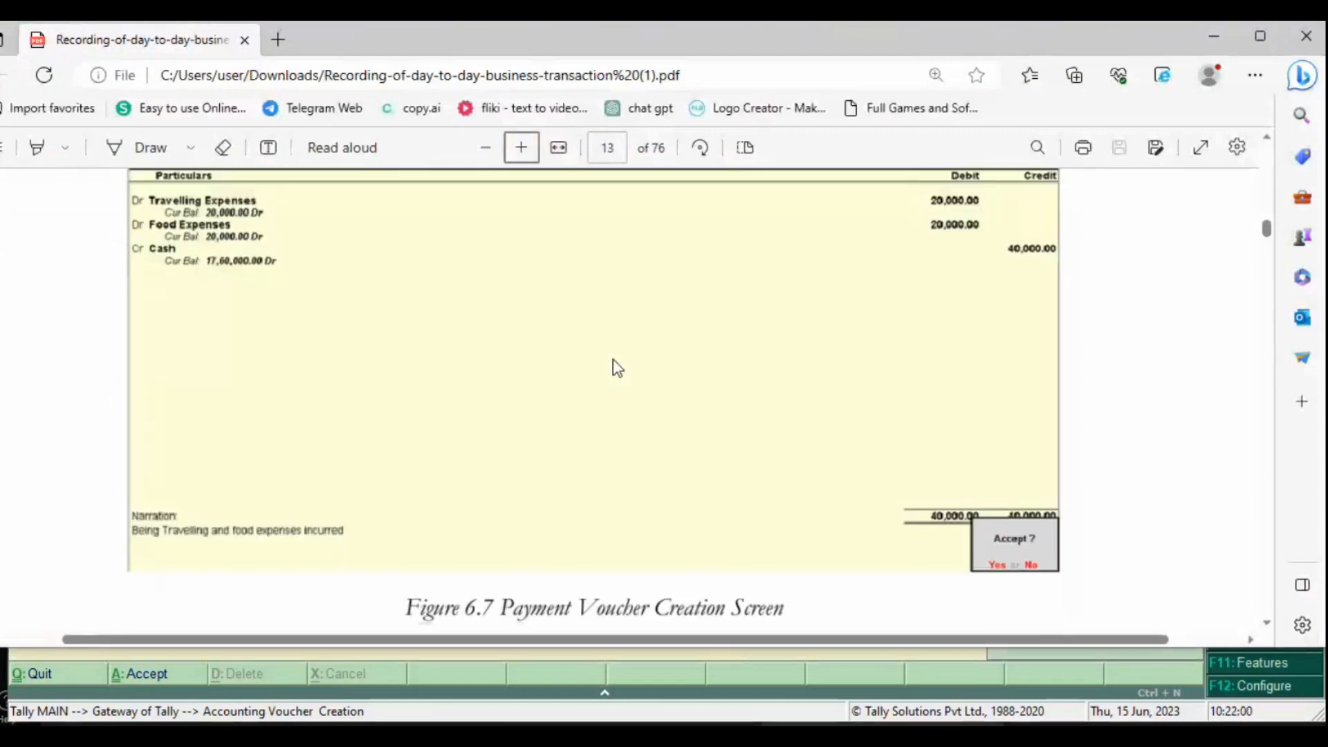
{"action": "scroll", "coordinate": [614, 358], "scroll_direction": "down", "scroll_amount": 10}
{"action": "scroll", "coordinate": [637, 350], "scroll_direction": "up", "scroll_amount": 5}
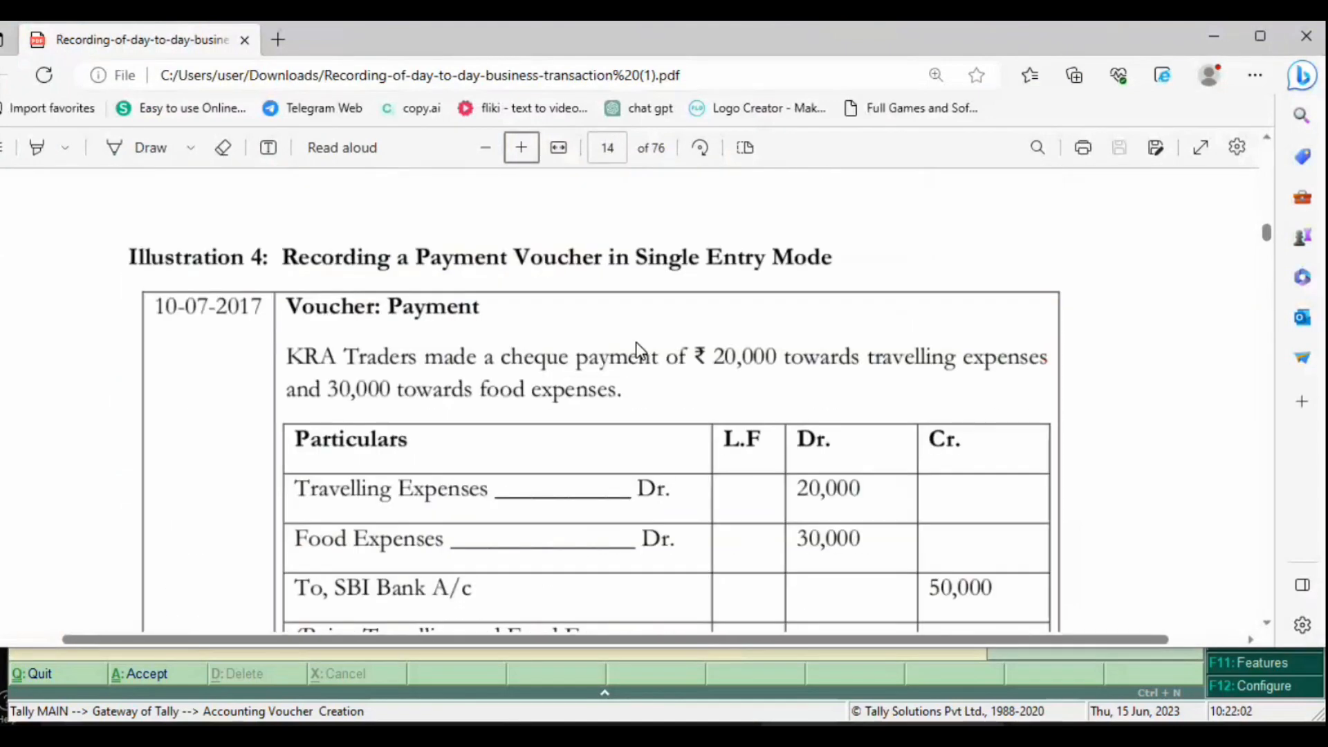
{"action": "scroll", "coordinate": [638, 353], "scroll_direction": "down", "scroll_amount": 2}
{"action": "scroll", "coordinate": [637, 350], "scroll_direction": "up", "scroll_amount": 1}
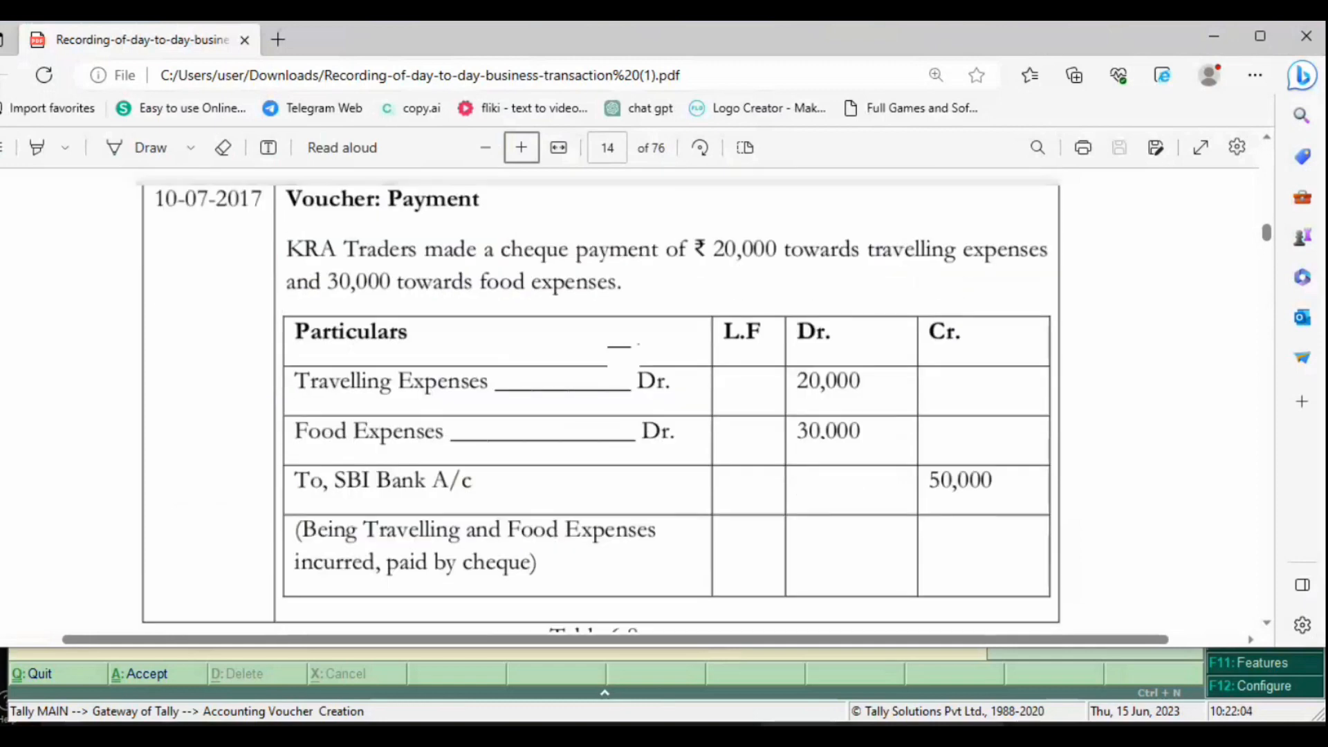
{"action": "scroll", "coordinate": [622, 343], "scroll_direction": "up", "scroll_amount": 1}
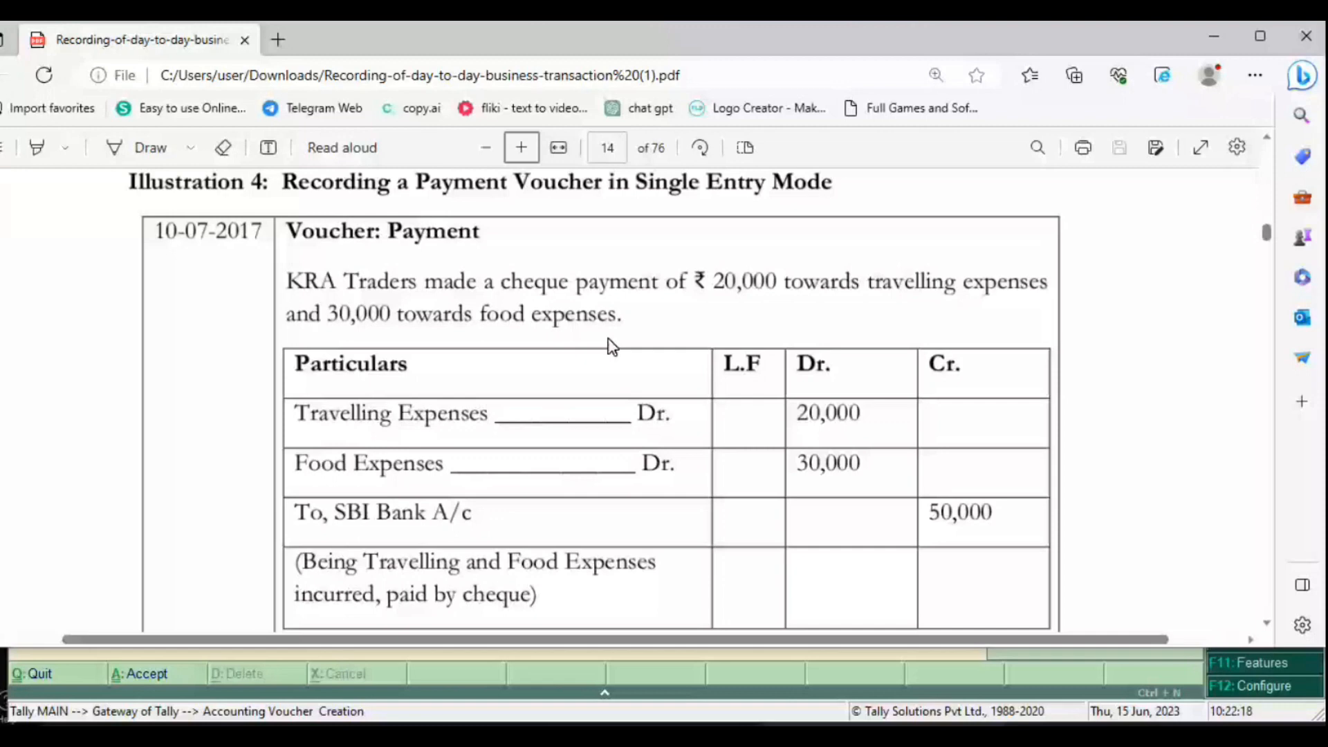
Step: Return to Tally.ERP 9 and enable single entry mode for payment/receipt/contra vouchers, checking the illustration in the PDF
{"action": "key", "text": "alt+Tab"}
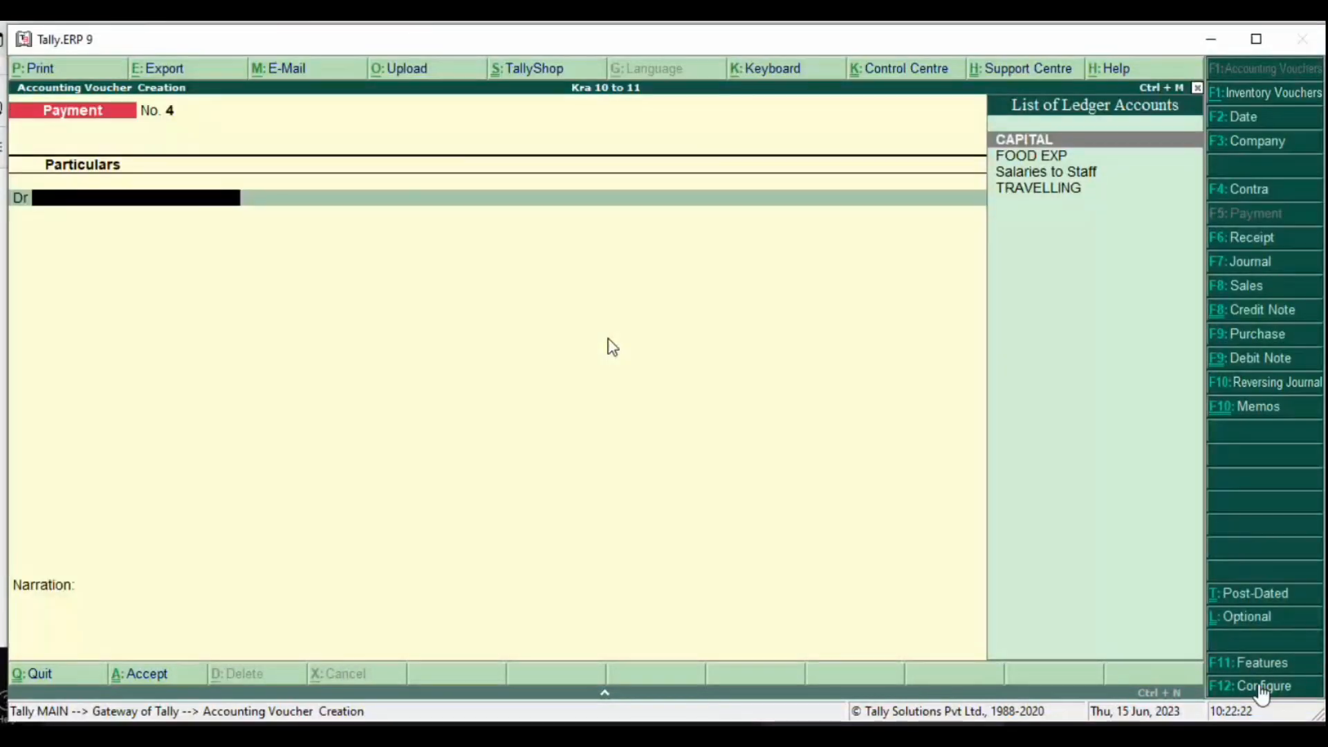
{"action": "left_click", "coordinate": [1260, 688]}
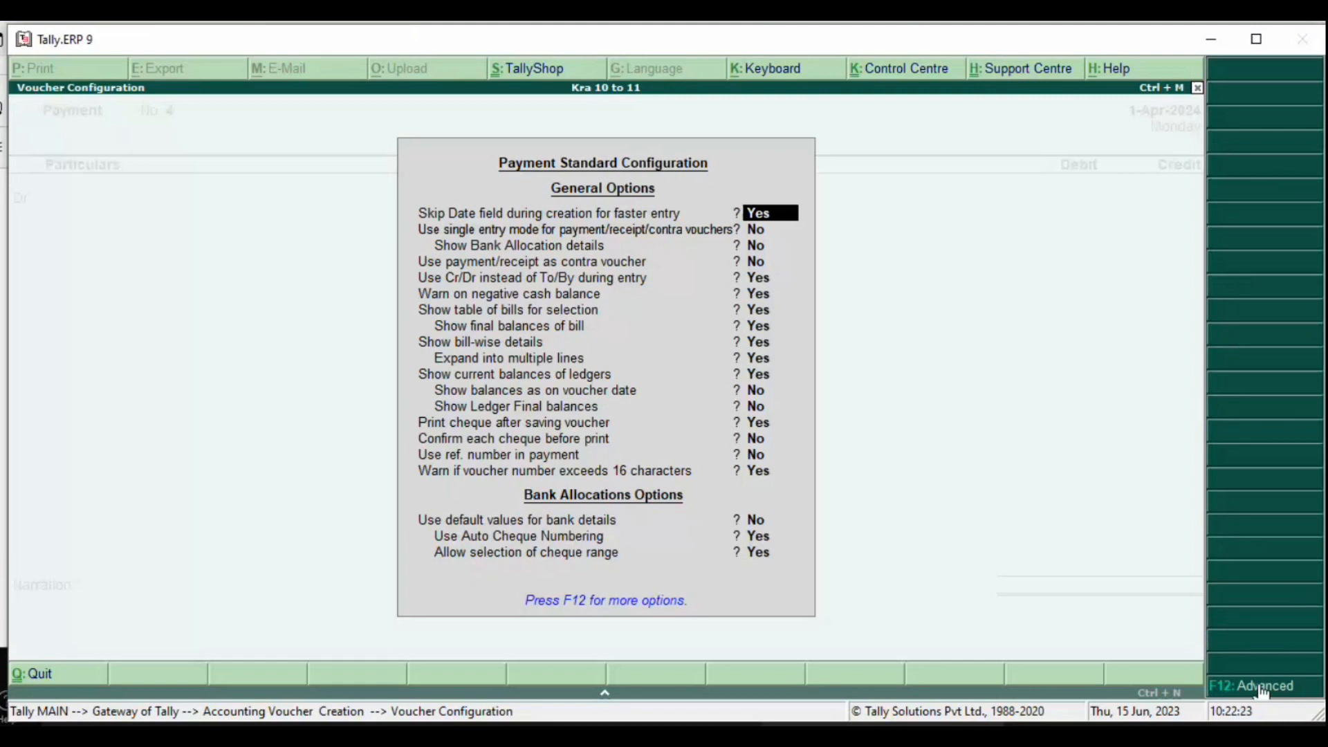
{"action": "key", "text": "Return"}
{"action": "key", "text": "y"}
{"action": "key", "text": "alt+Tab"}
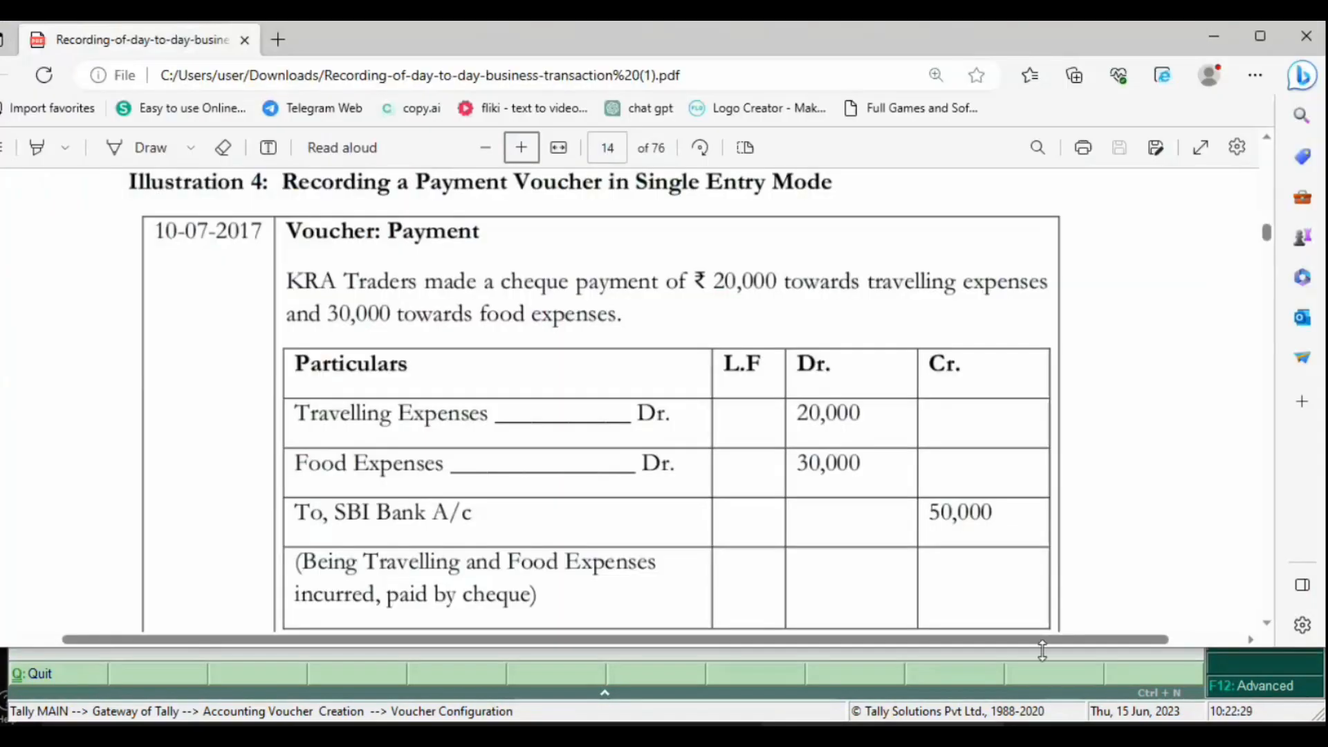
{"action": "key", "text": "alt+Tab"}
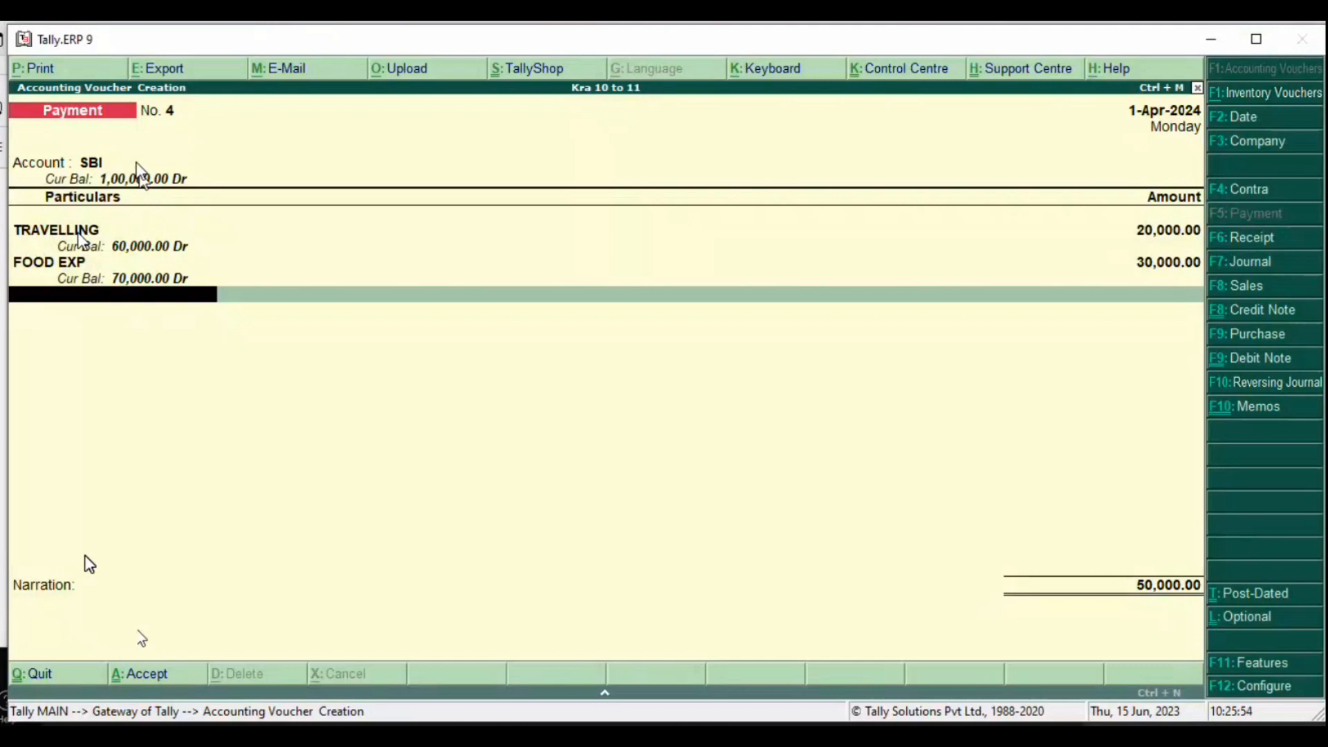
Step: Turn off single entry mode for payment/receipt/contra vouchers and save the payment configuration
{"action": "mouse_move", "coordinate": [512, 735]}
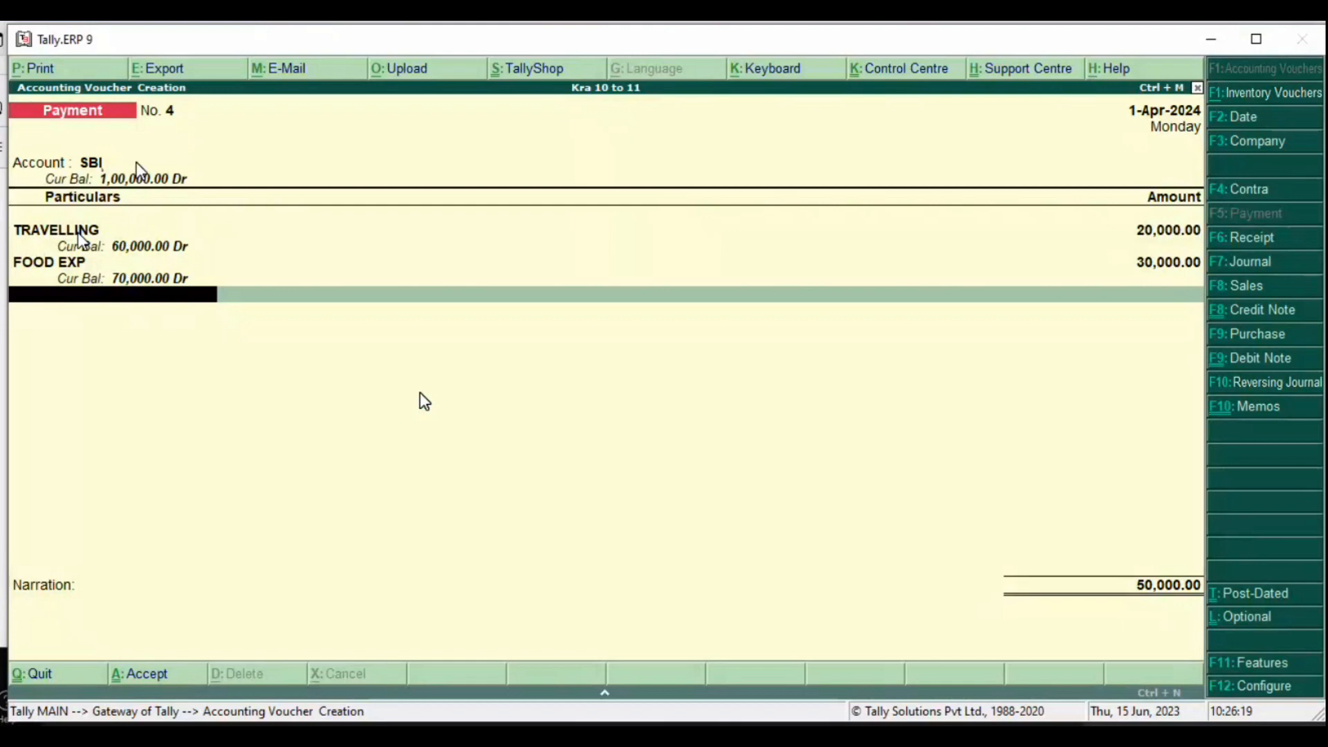
{"action": "left_click", "coordinate": [1248, 688]}
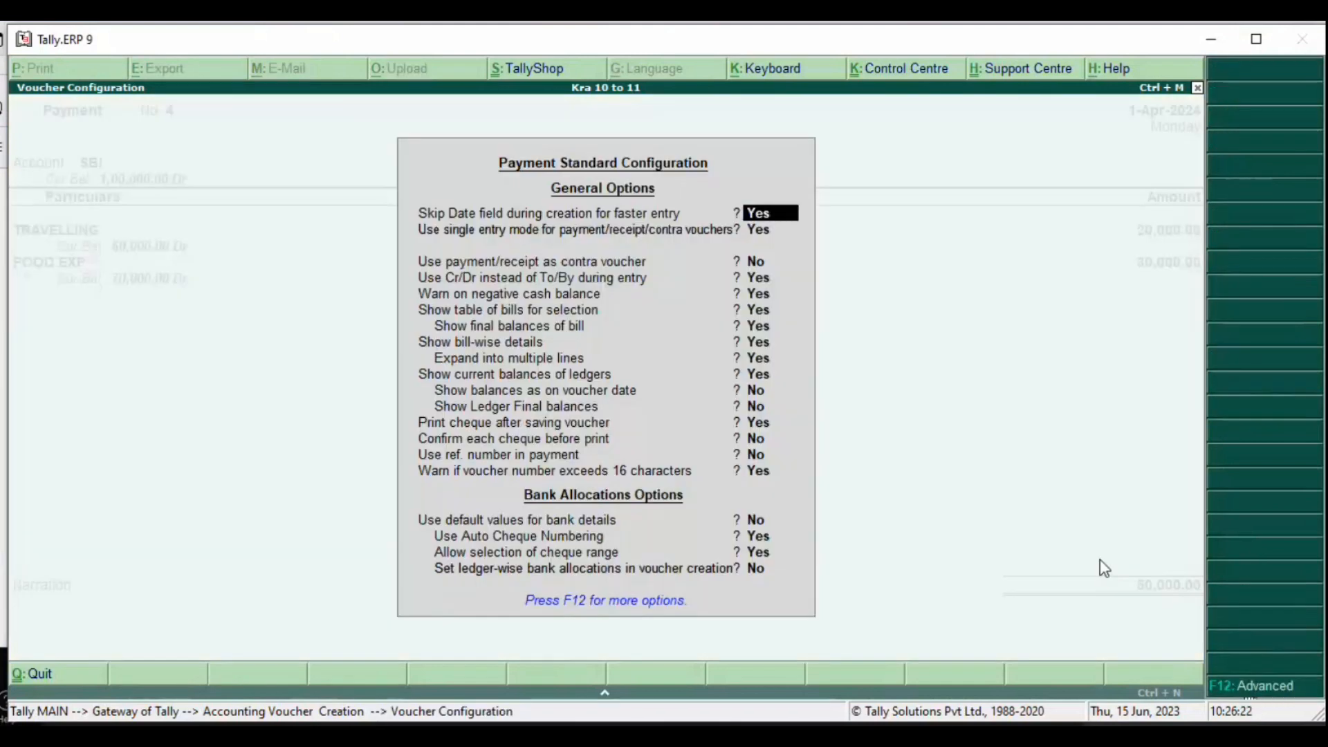
{"action": "left_click", "coordinate": [795, 236]}
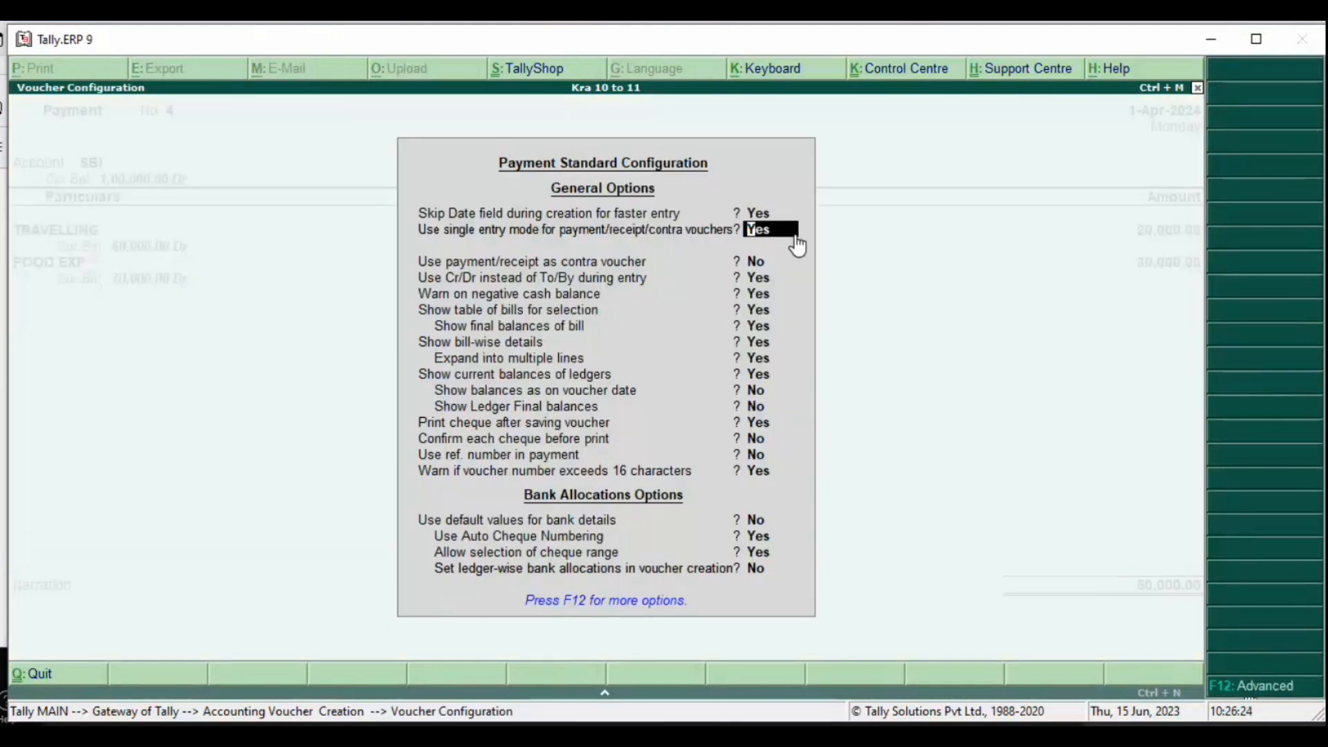
{"action": "key", "text": "n"}
{"action": "key", "text": "ctrl+a"}
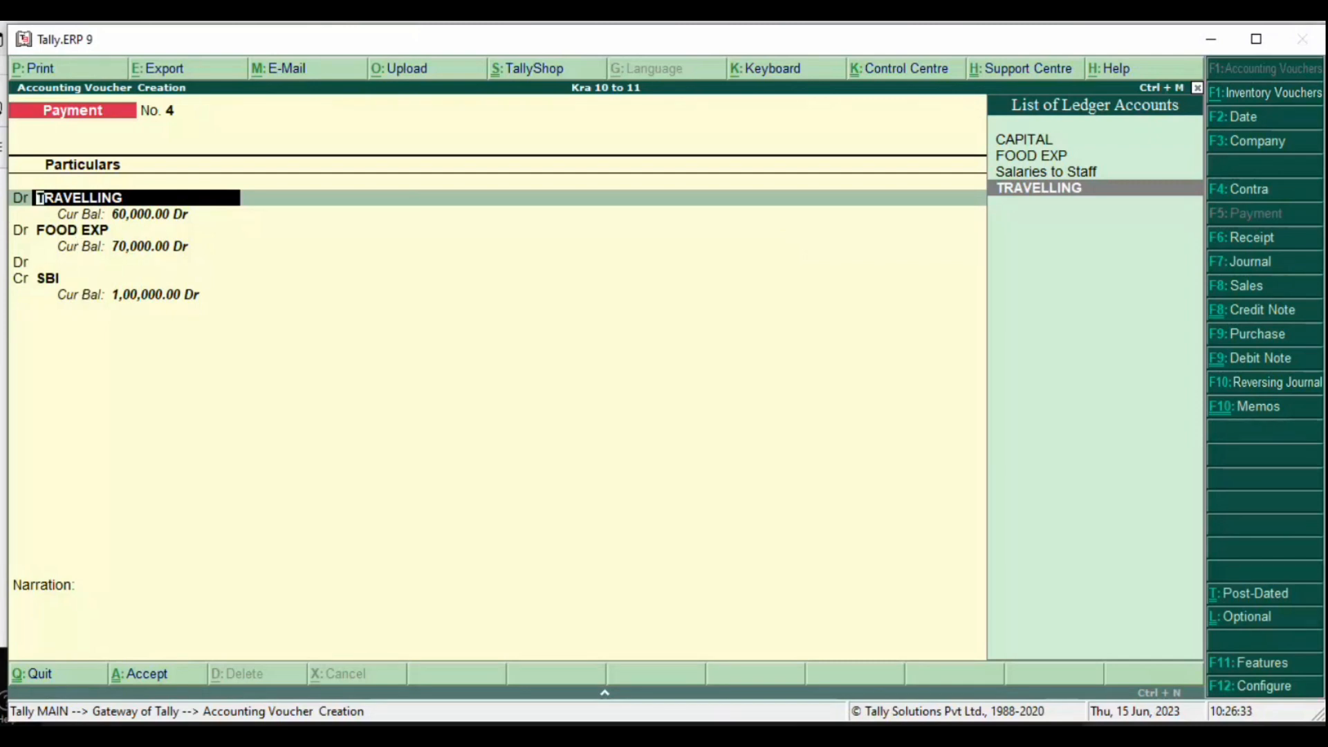
Step: Accept the TRAVELLING debit of 20,000 and the FOOD EXP debit of 30,000 in the double-entry payment voucher
{"action": "key", "text": "Return"}
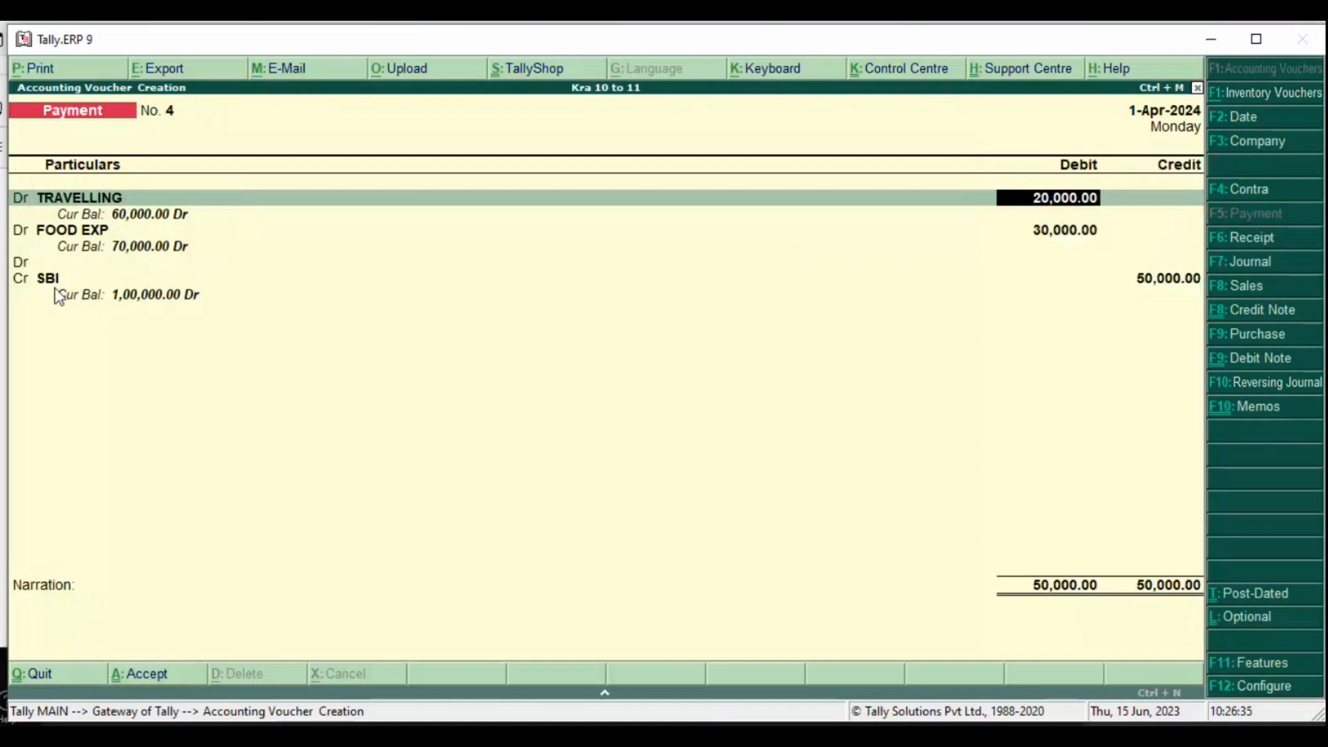
{"action": "key", "text": "Return"}
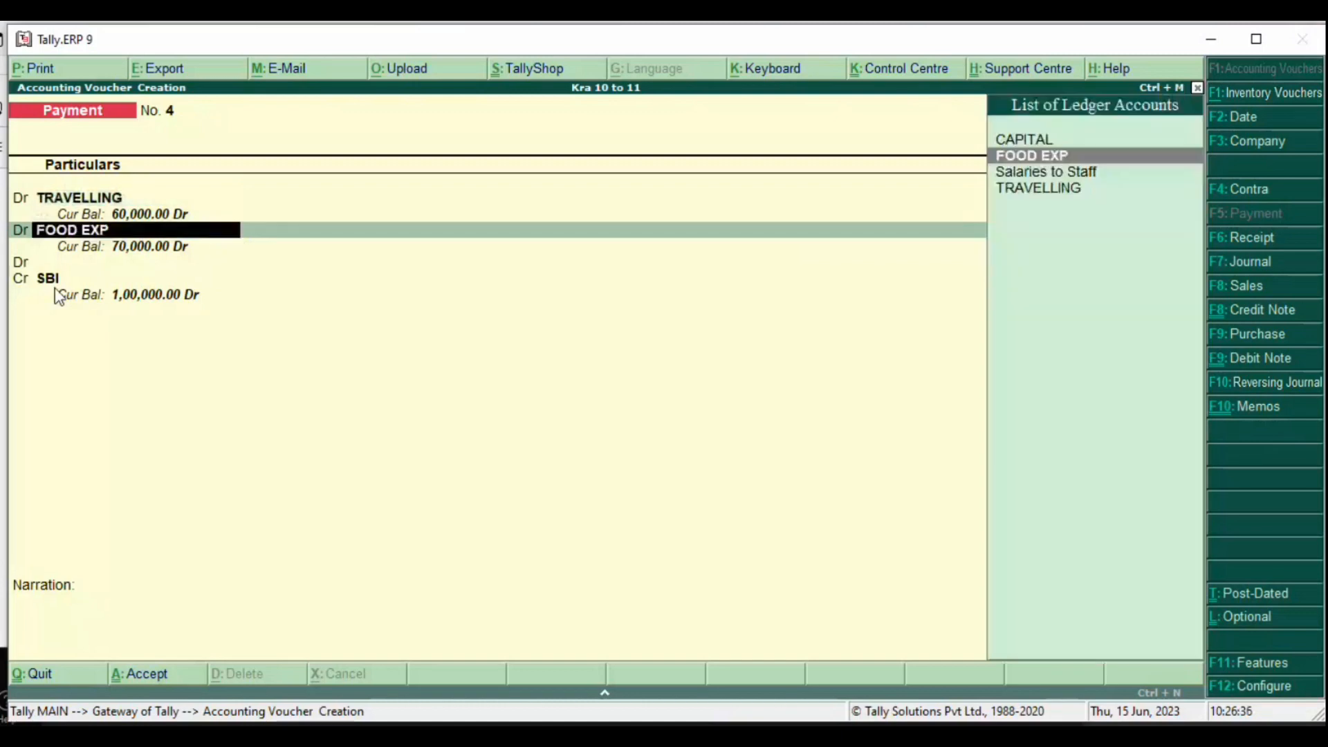
{"action": "key", "text": "Return"}
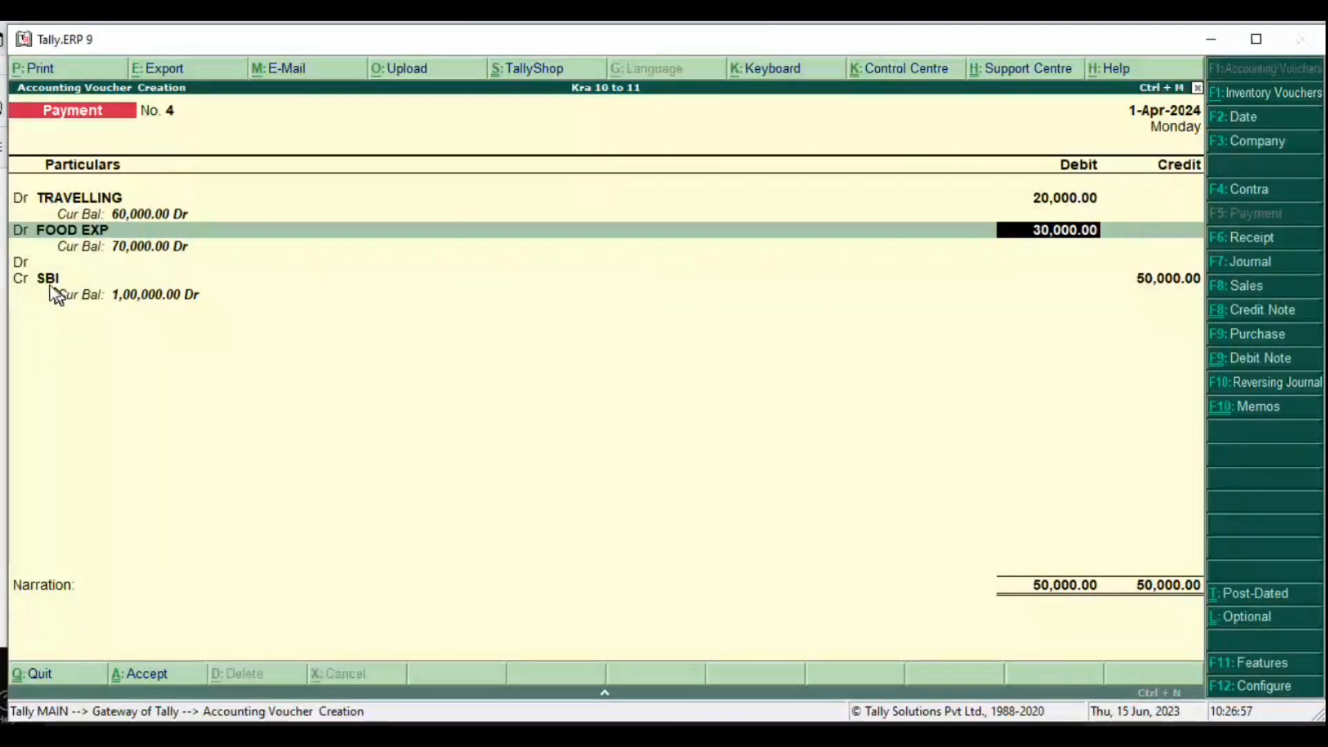
{"action": "key", "text": "Return"}
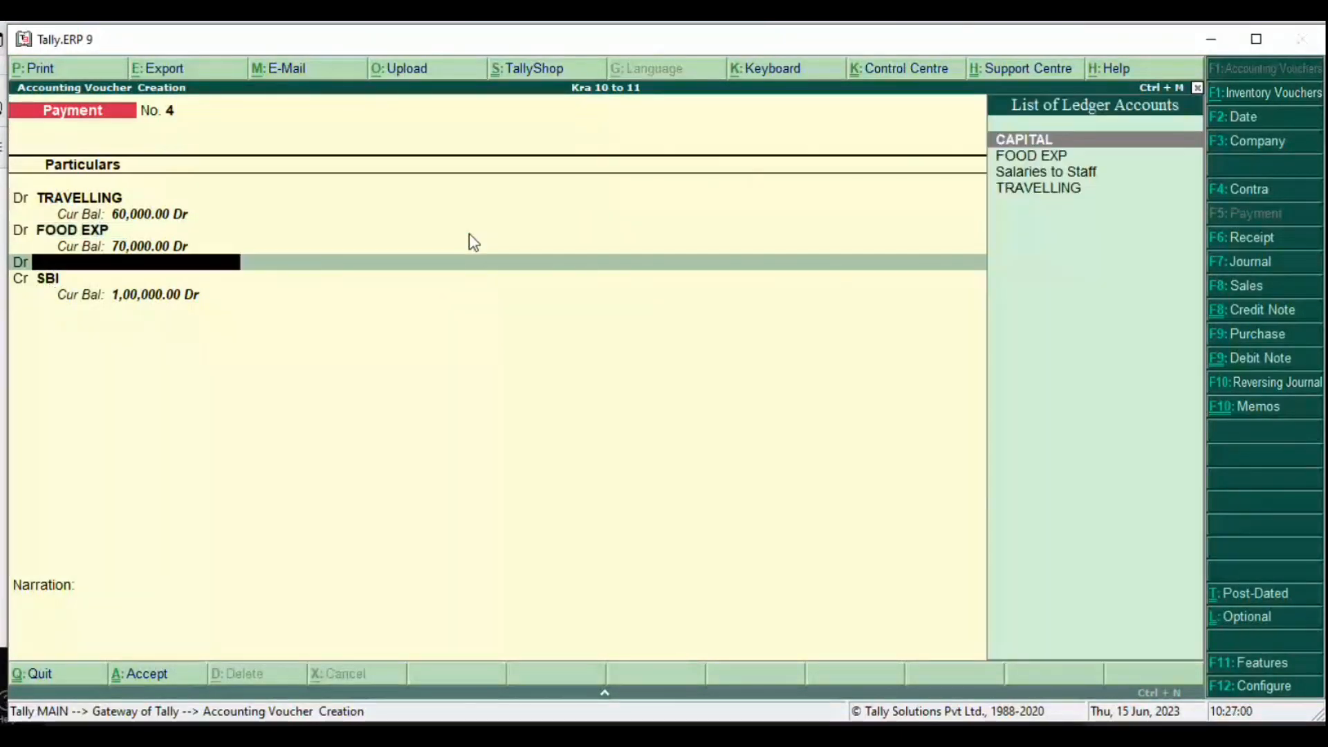
Step: Change the empty third line to a credit entry for the SBI ledger with an amount of 50,000
{"action": "key", "text": "BackSpace"}
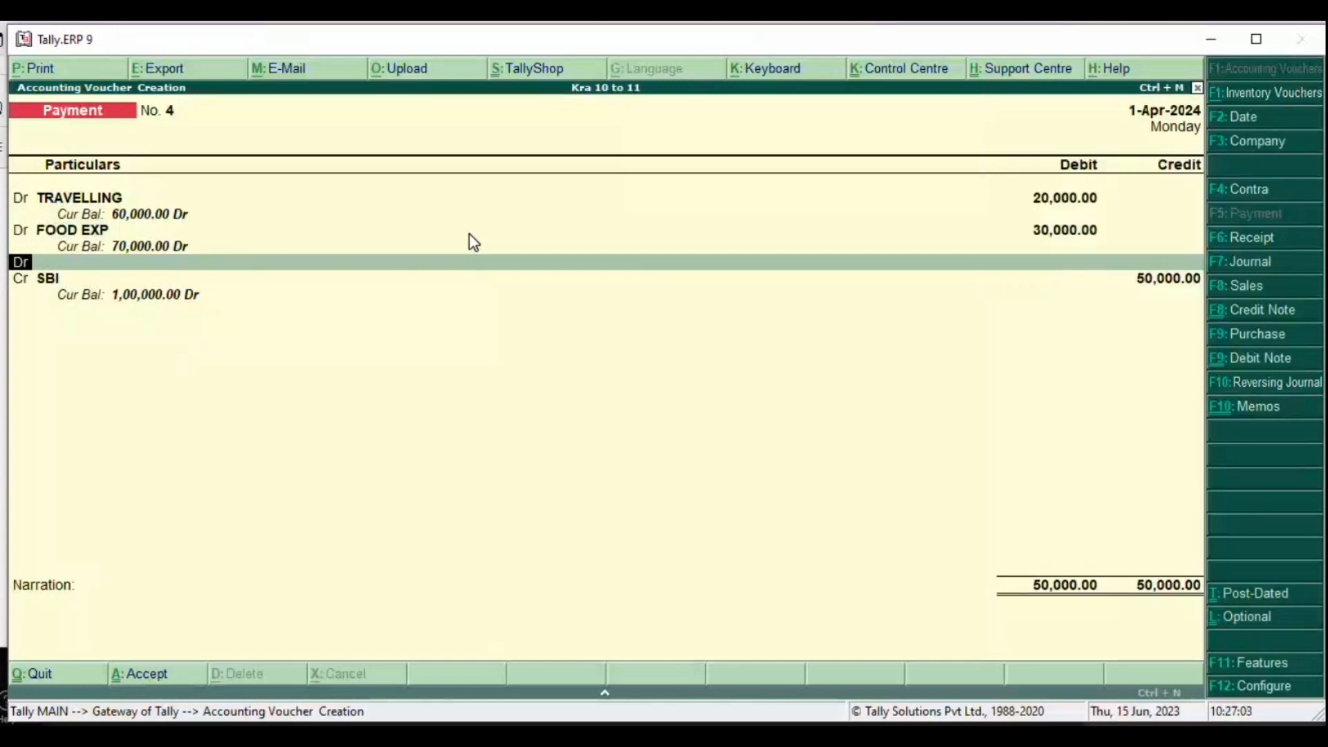
{"action": "type", "text": "c"}
{"action": "key", "text": "Return"}
{"action": "type", "text": "Sb"}
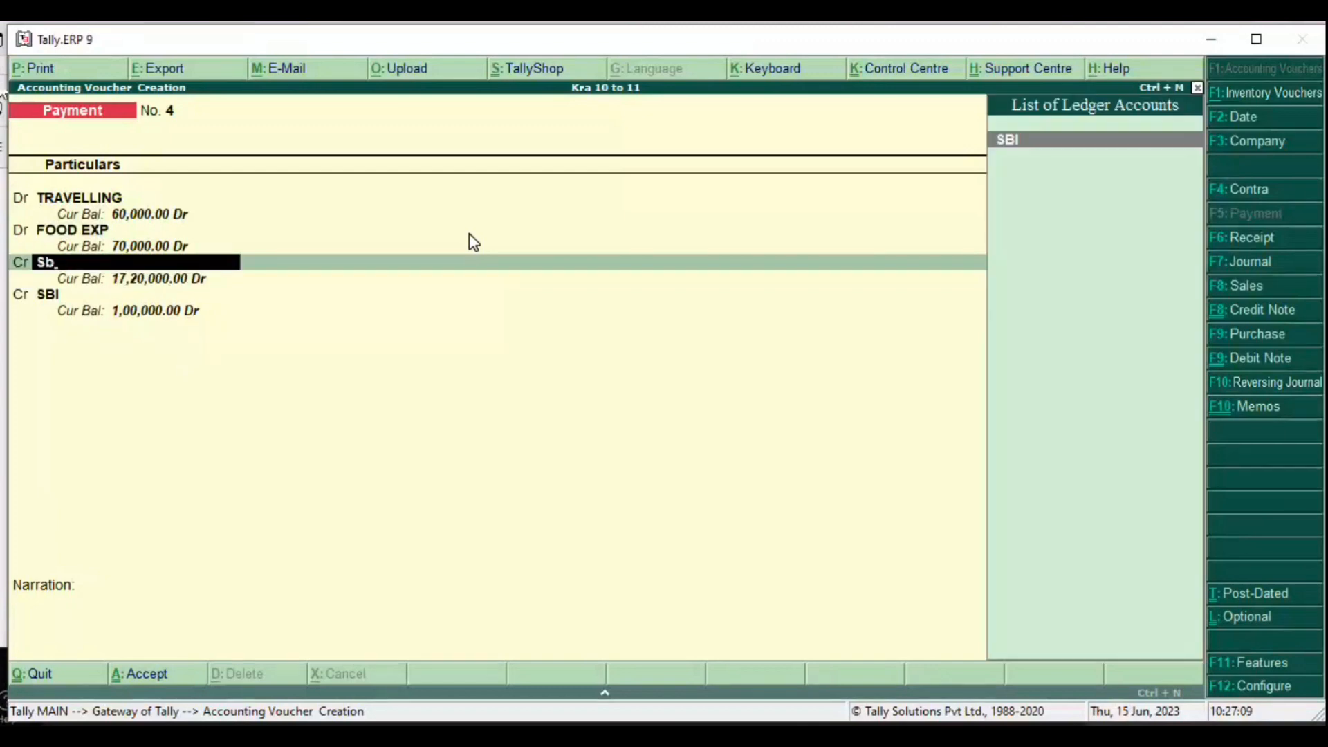
{"action": "key", "text": "Return"}
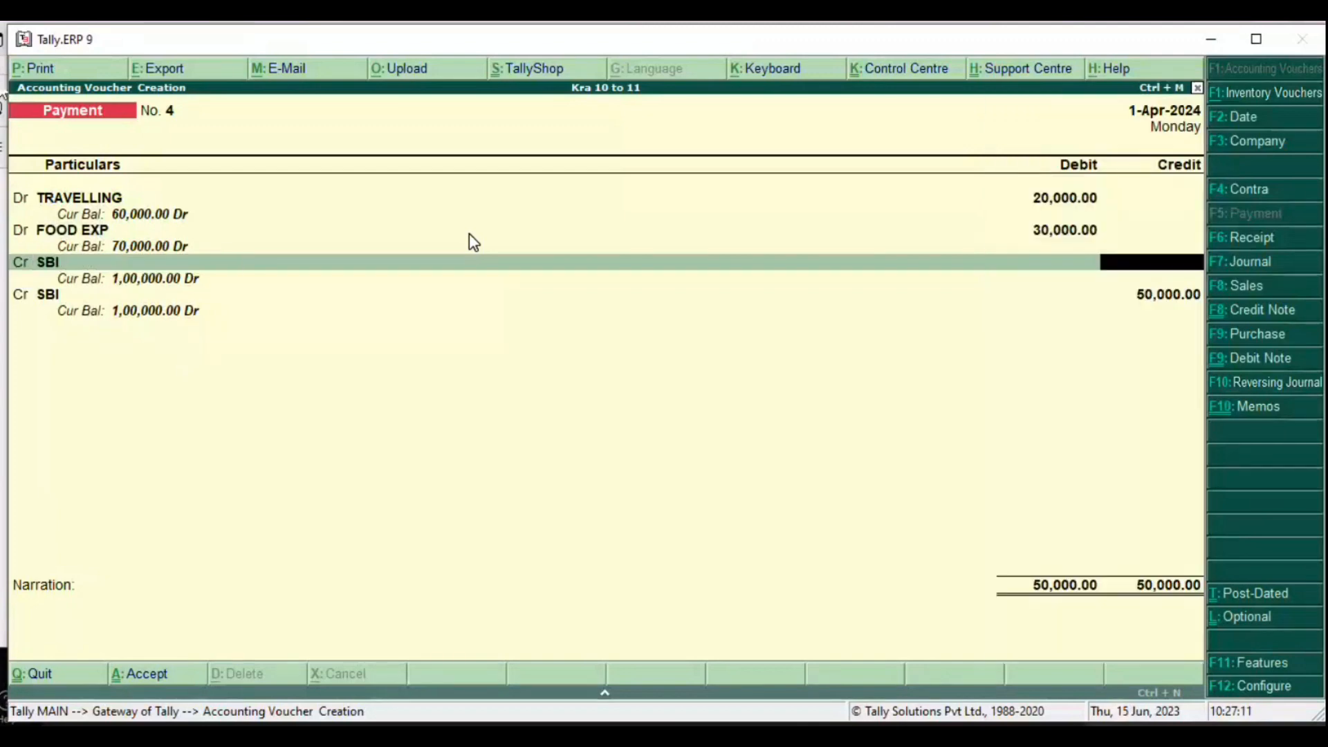
{"action": "type", "text": "500000"}
{"action": "key", "text": "BackSpace"}
{"action": "key", "text": "Return"}
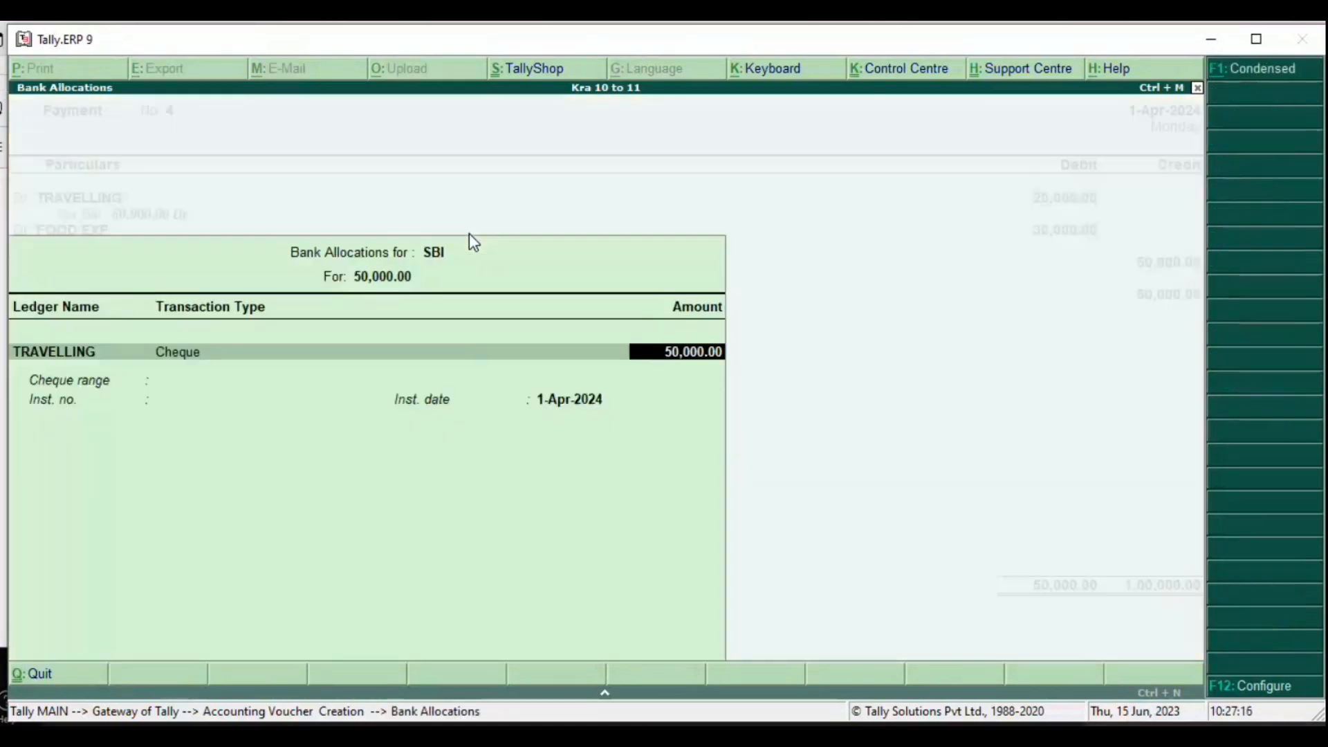
Step: Accept the SBI cheque allocation of 50,000 and save the payment voucher without a narration
{"action": "key", "text": "Return"}
{"action": "key", "text": "Return"}
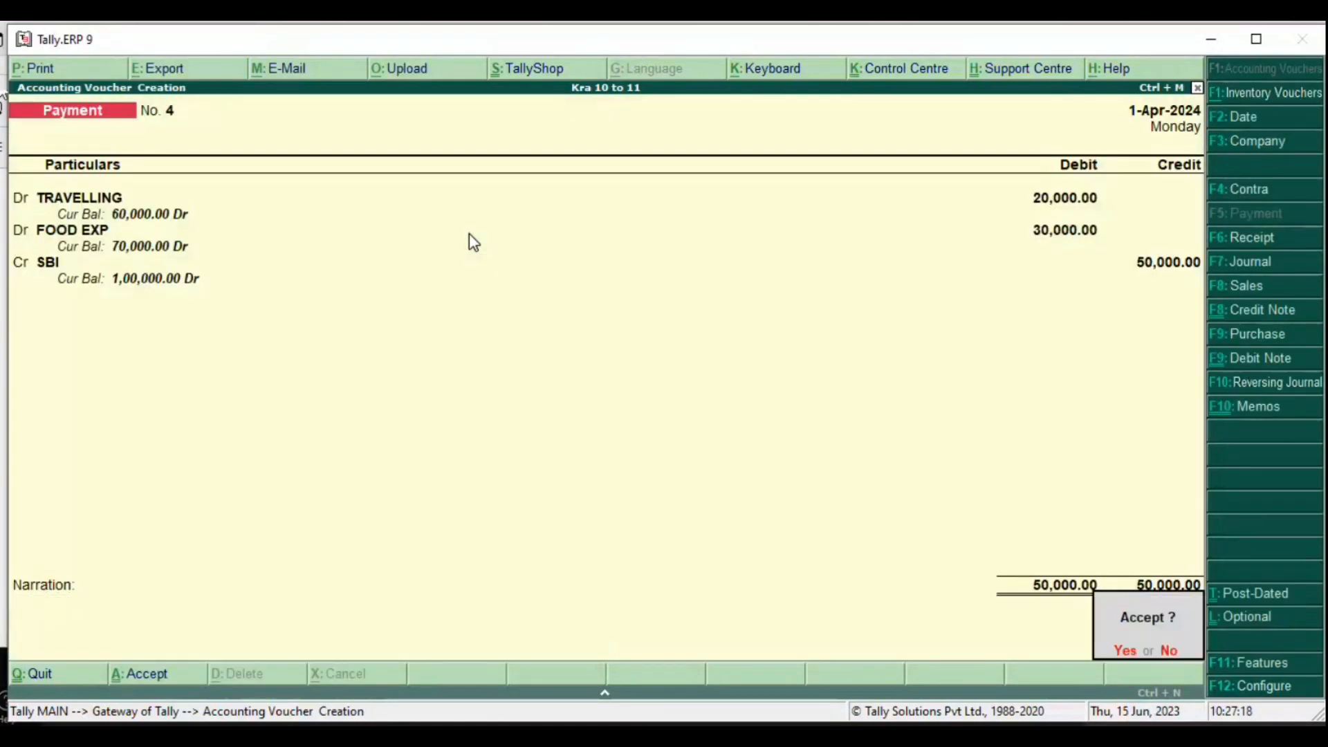
{"action": "key", "text": "Return"}
Step: Switch to the PDF and read section 6.3.4 on the Purchase Voucher and its recording modes
{"action": "key", "text": "alt+Tab"}
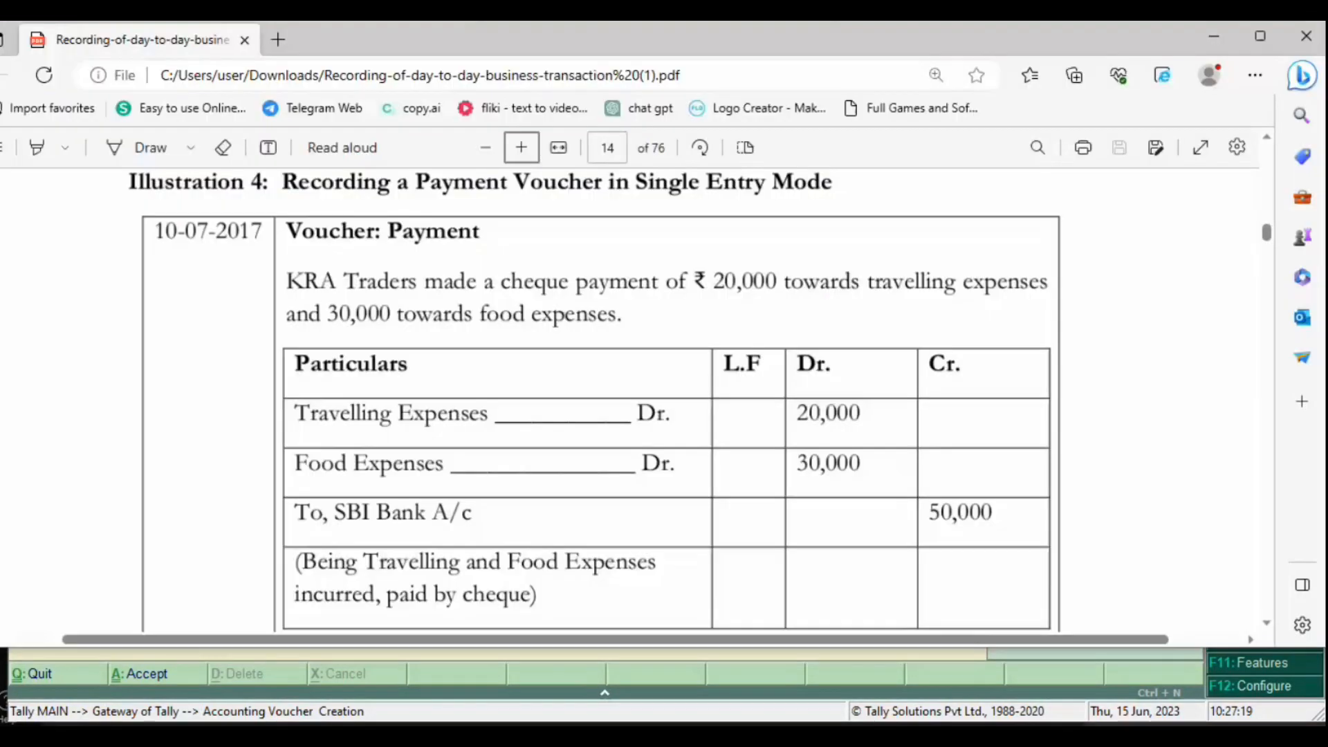
{"action": "scroll", "coordinate": [484, 262], "scroll_direction": "down", "scroll_amount": 15}
{"action": "scroll", "coordinate": [443, 256], "scroll_direction": "down", "scroll_amount": 6}
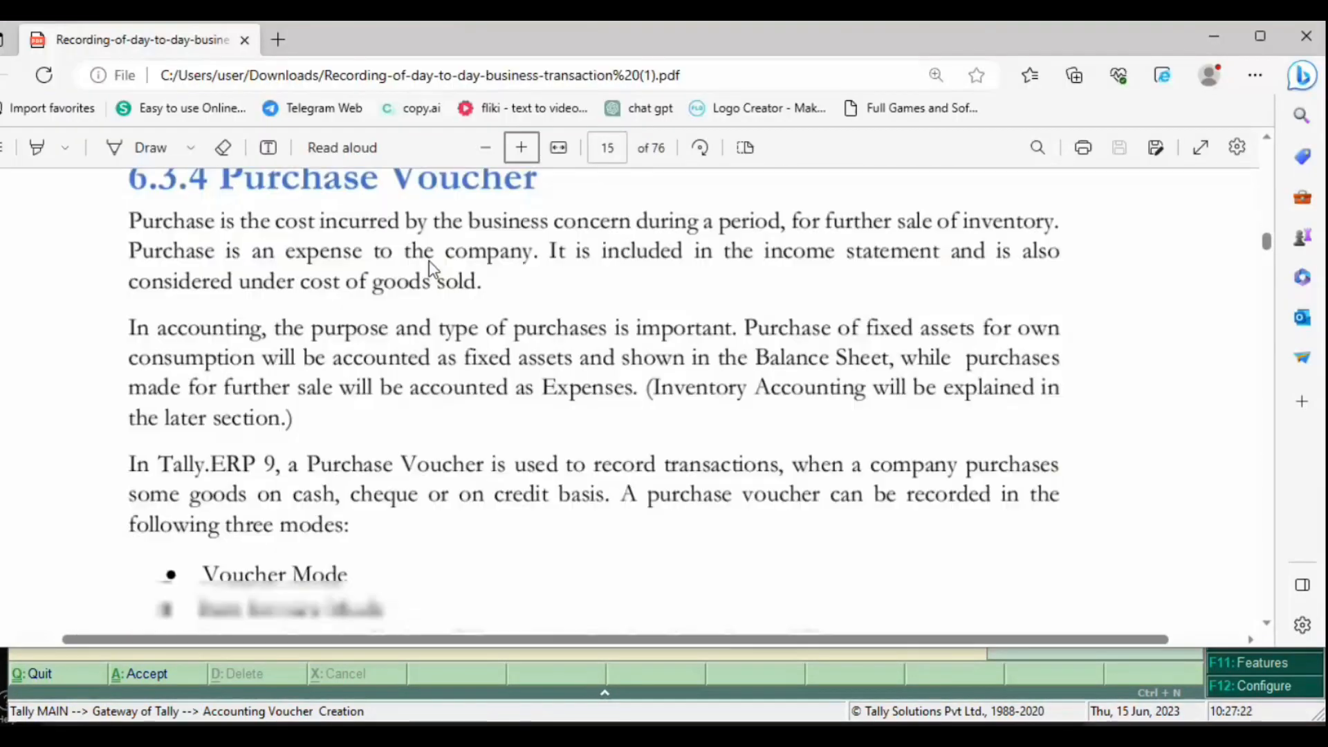
{"action": "scroll", "coordinate": [433, 269], "scroll_direction": "up", "scroll_amount": 1}
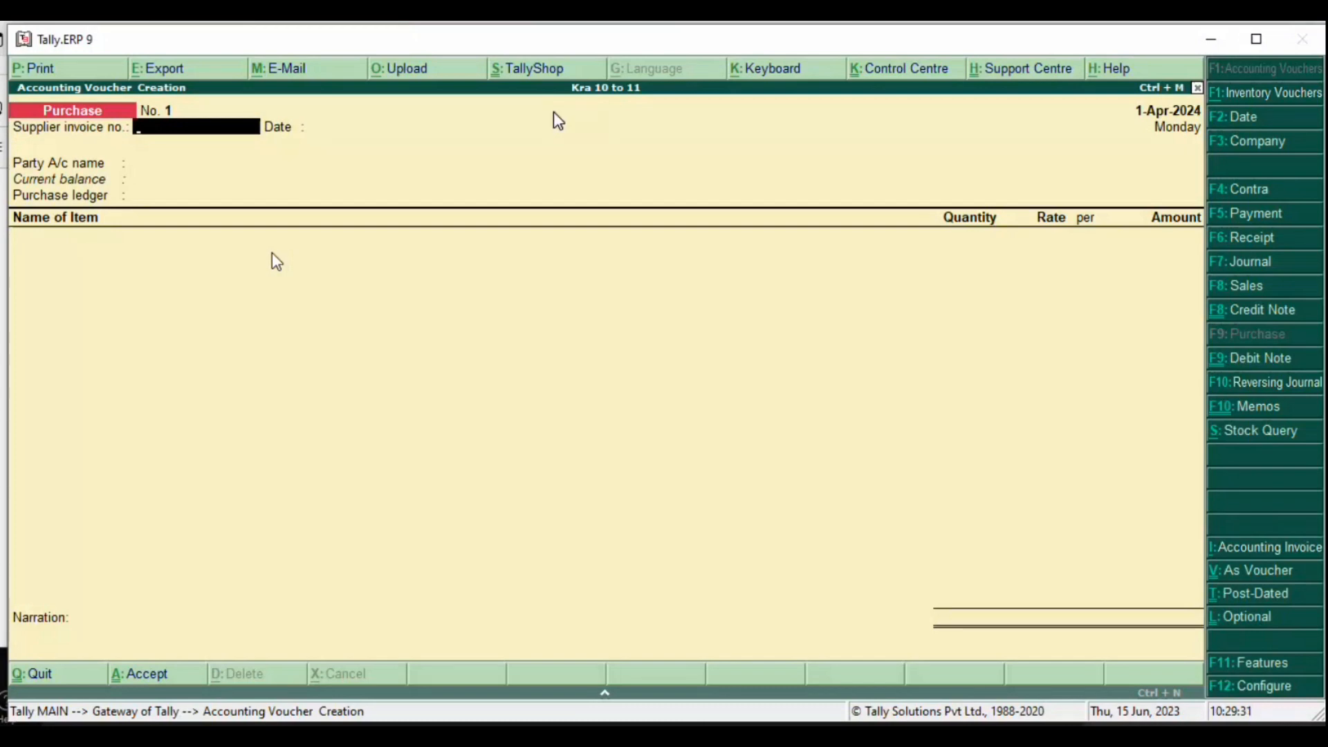
Step: Review the PDF's purchase voucher sample formats, continuing to the explanation of Accounting Invoice Mode
{"action": "key", "text": "alt+Tab"}
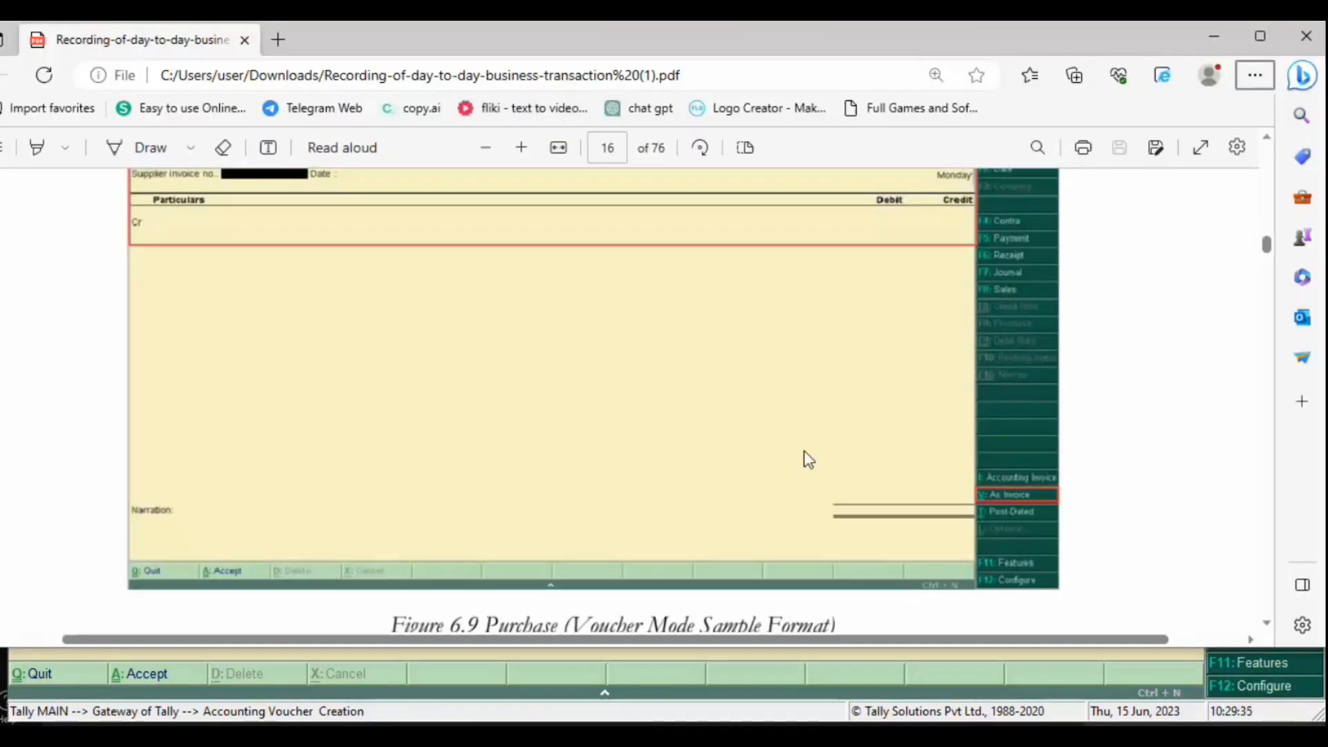
{"action": "scroll", "coordinate": [732, 452], "scroll_direction": "down", "scroll_amount": 10}
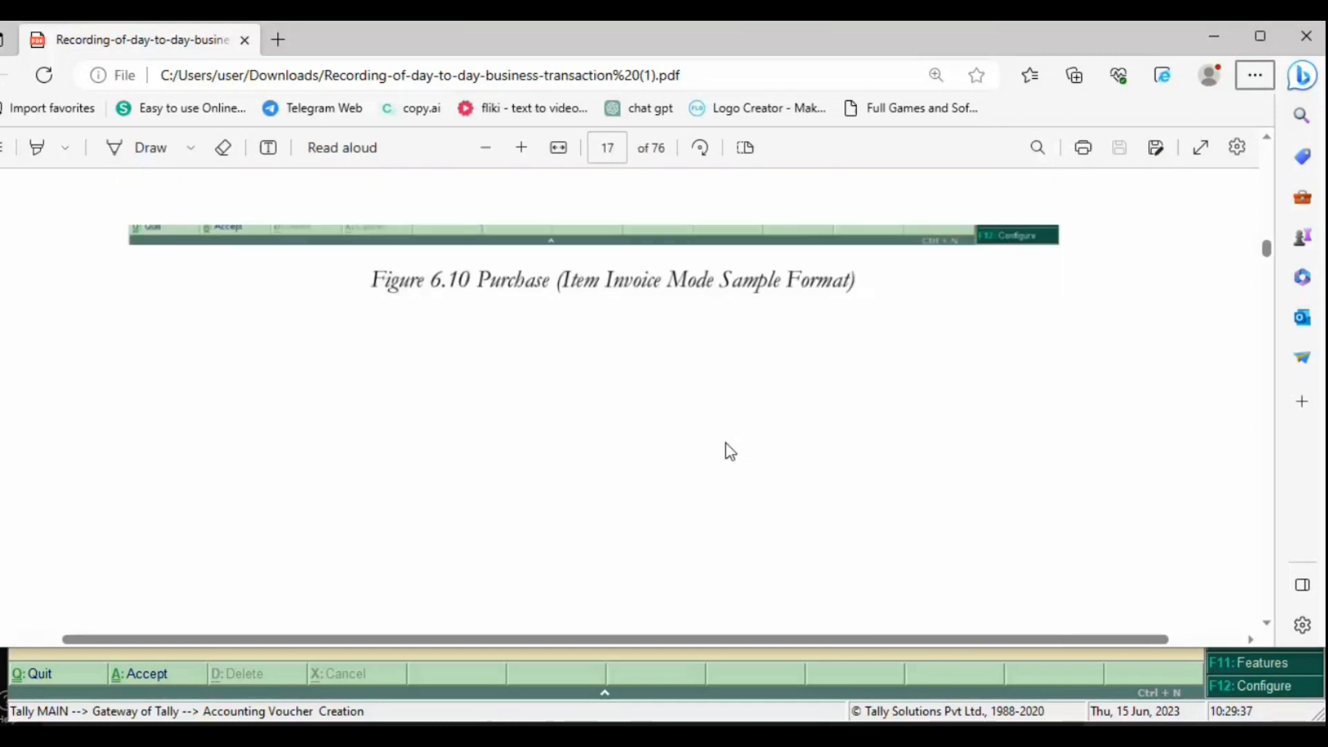
{"action": "scroll", "coordinate": [730, 451], "scroll_direction": "down", "scroll_amount": 4}
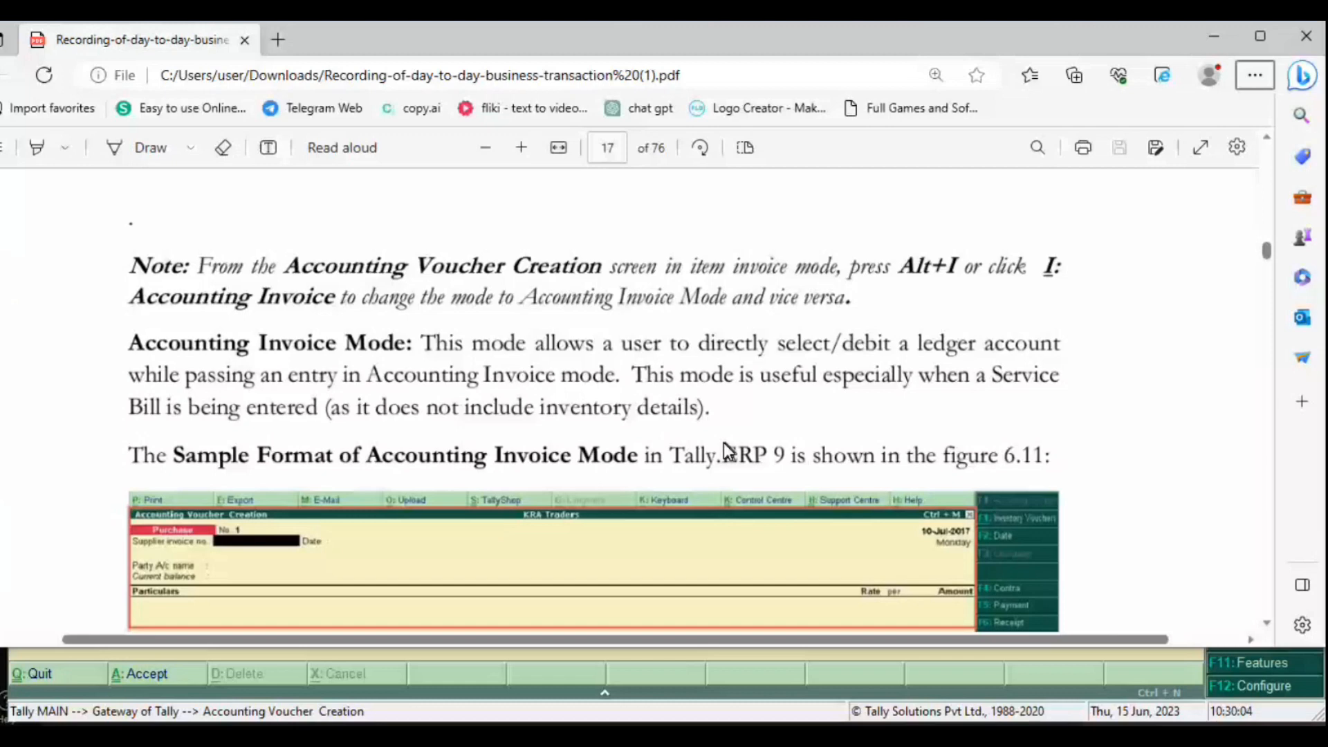
Step: Continue through the PDF to the 11-07-2017 cash purchase transaction in Table 6.9
{"action": "scroll", "coordinate": [666, 427], "scroll_direction": "down", "scroll_amount": 5}
{"action": "scroll", "coordinate": [694, 362], "scroll_direction": "down", "scroll_amount": 6}
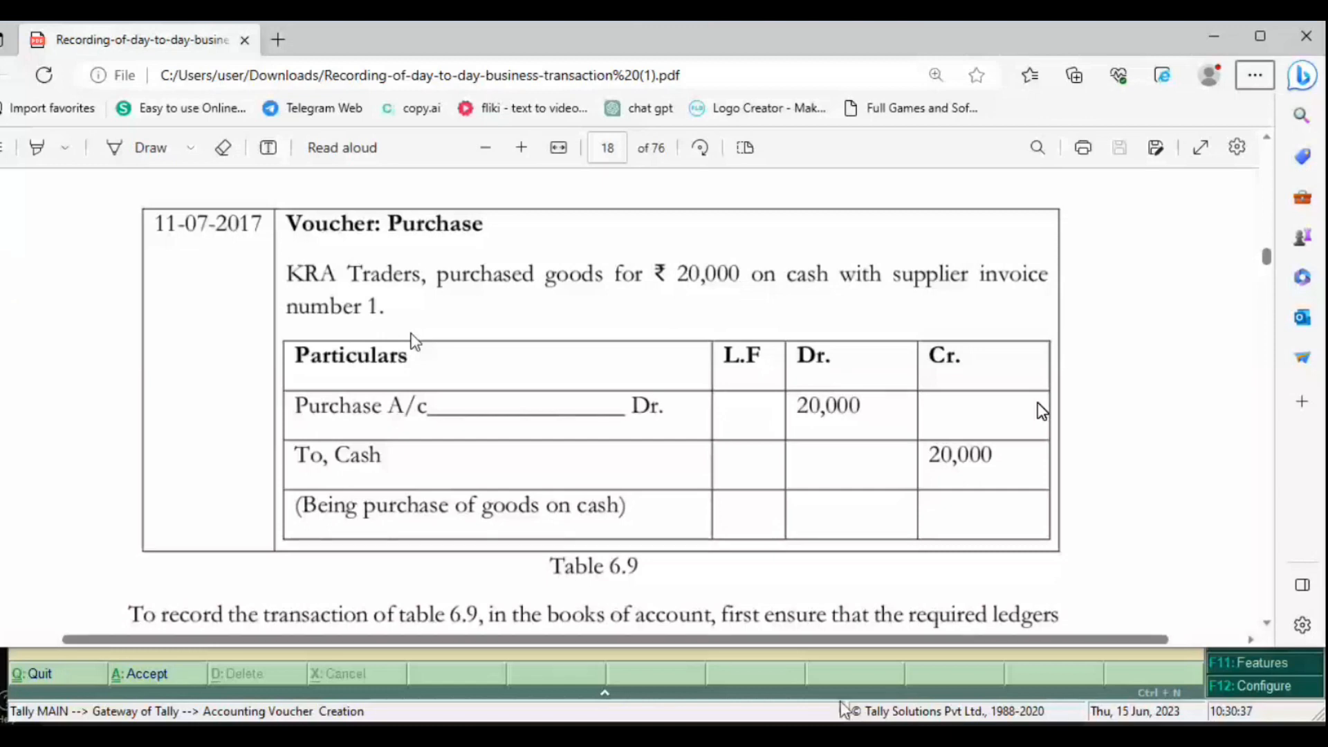
Step: Check the Google Meet and Microsoft Teams calls in the browser and return to the PDF
{"action": "left_click", "coordinate": [840, 733]}
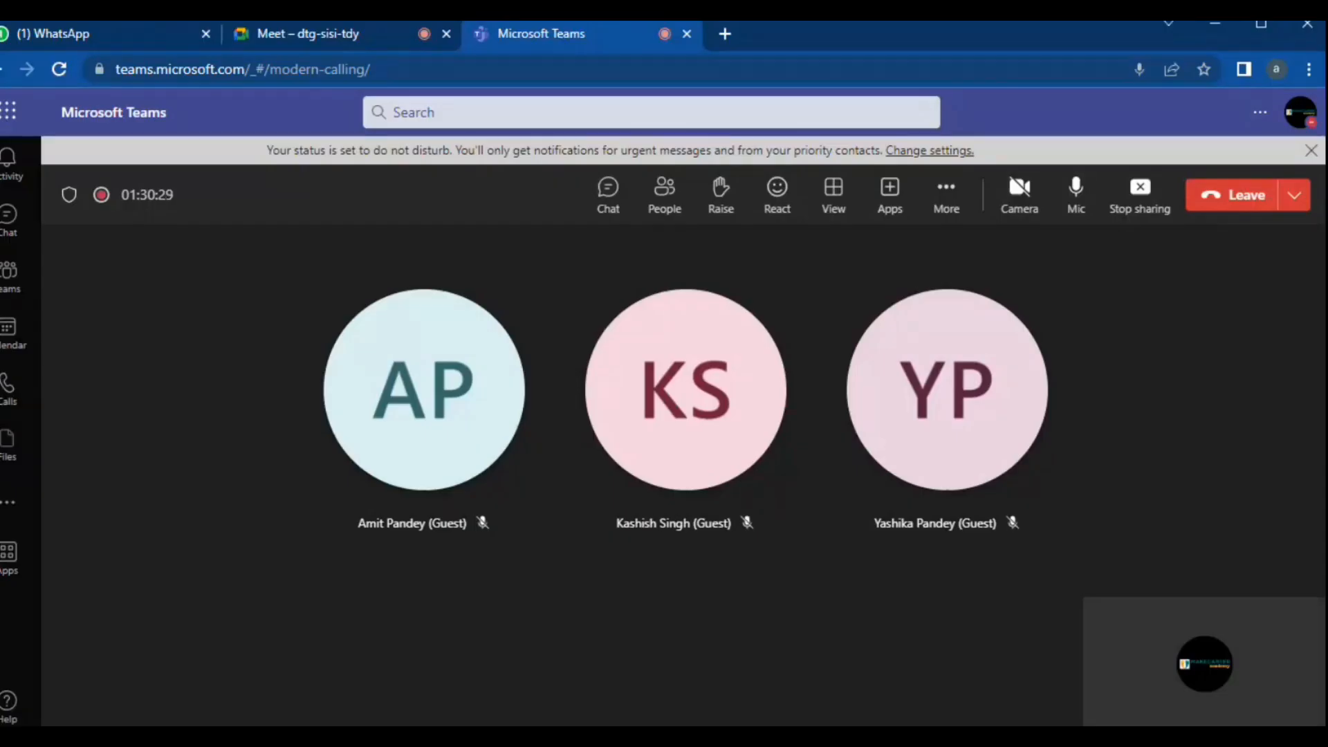
{"action": "left_click", "coordinate": [338, 40]}
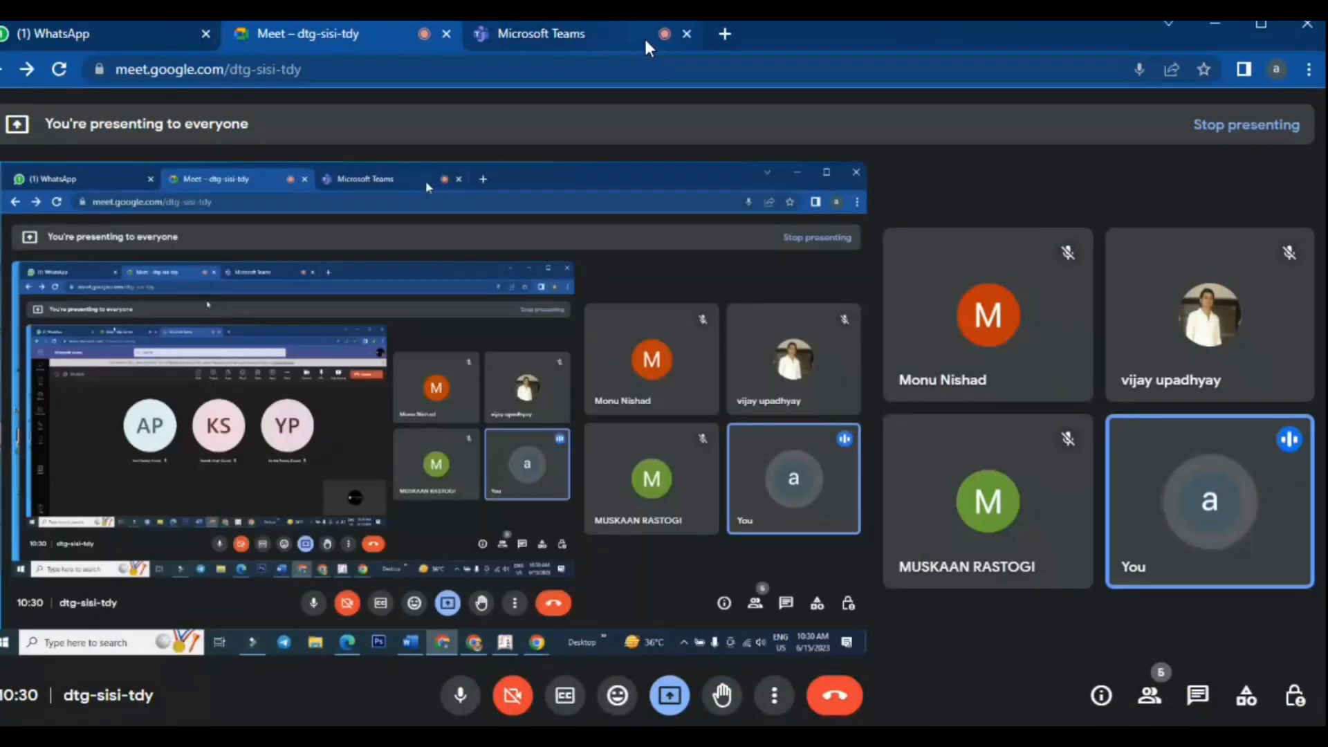
{"action": "left_click", "coordinate": [541, 33]}
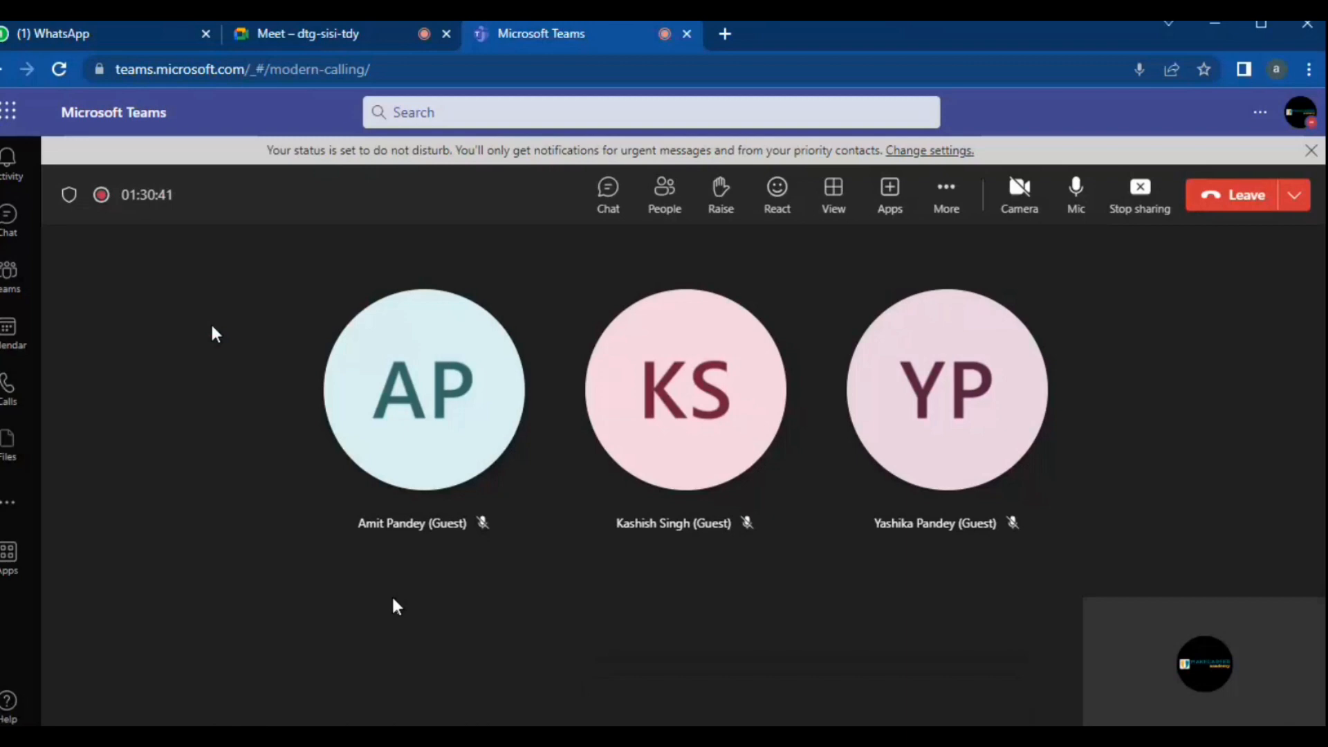
{"action": "key", "text": "alt+Tab"}
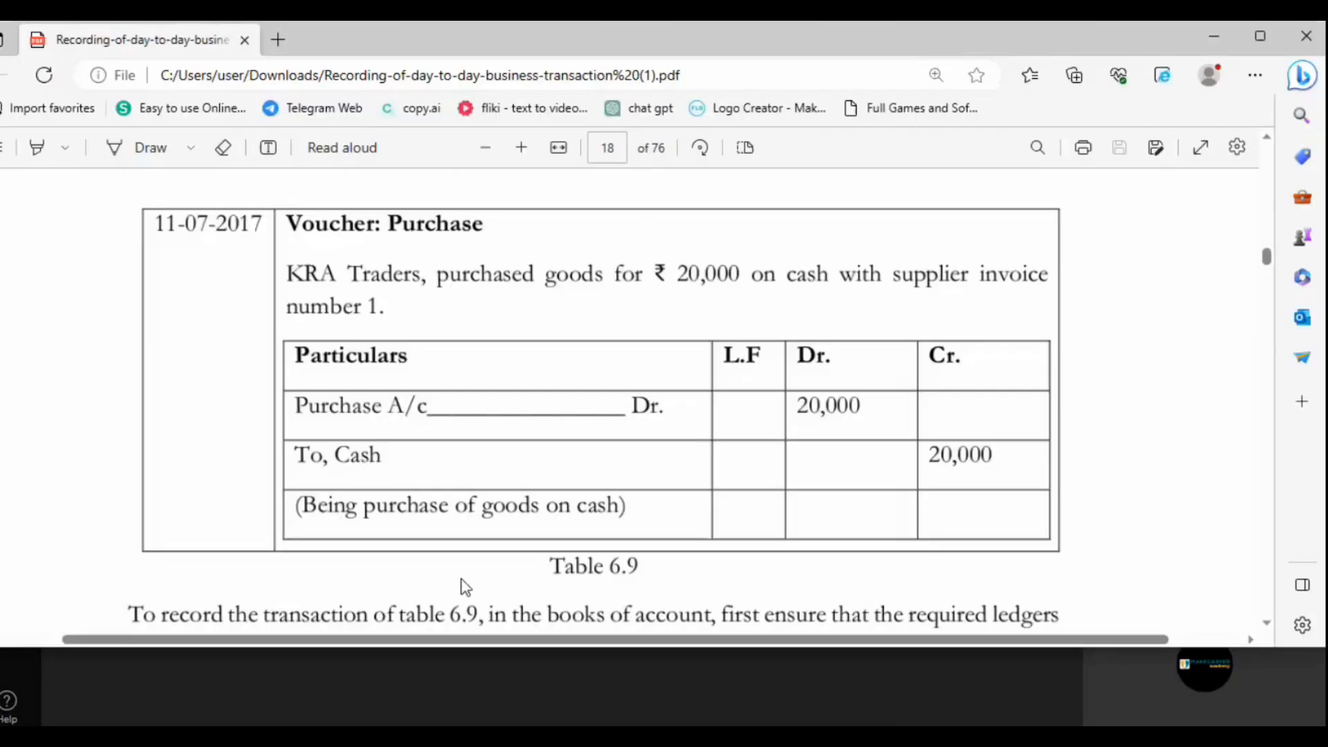
Step: Switch to Tally.ERP 9, review Enable invoicing and Record purchases in invoice mode in the accounting features, and exit
{"action": "key", "text": "alt+Tab"}
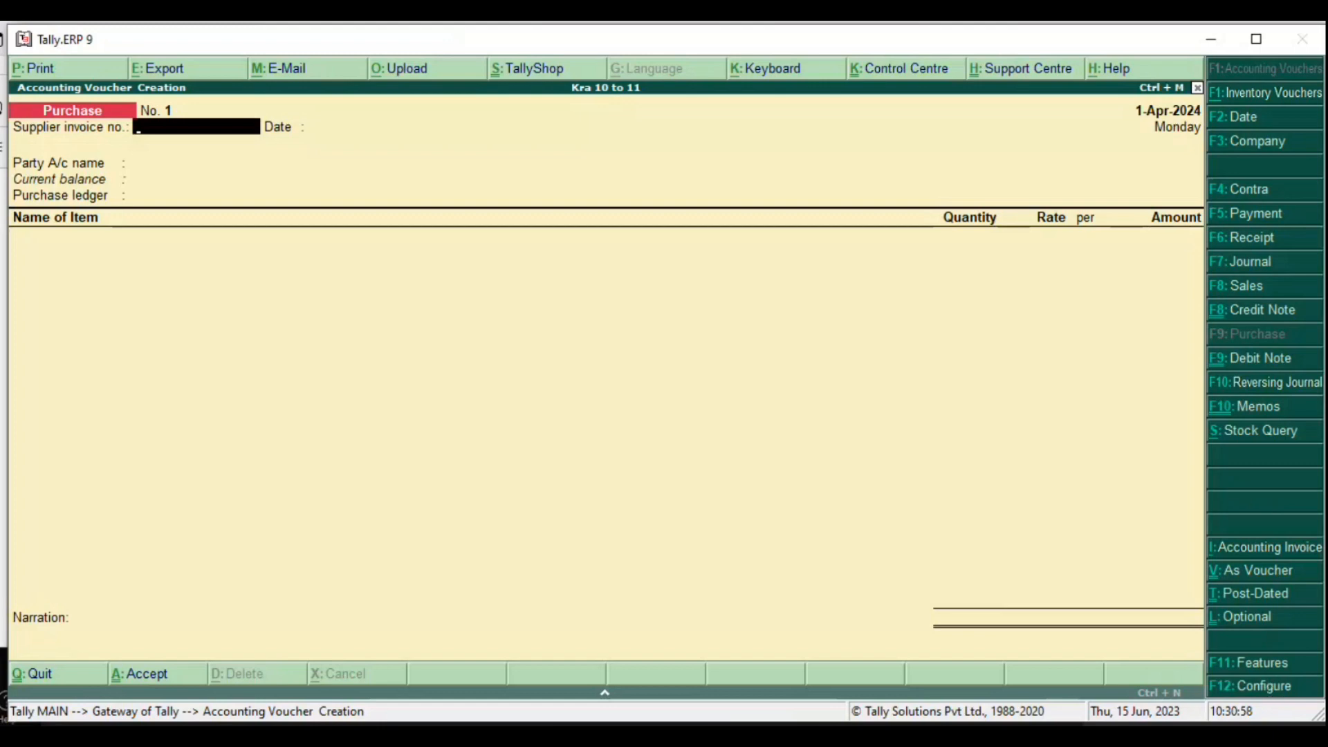
{"action": "key", "text": "F11"}
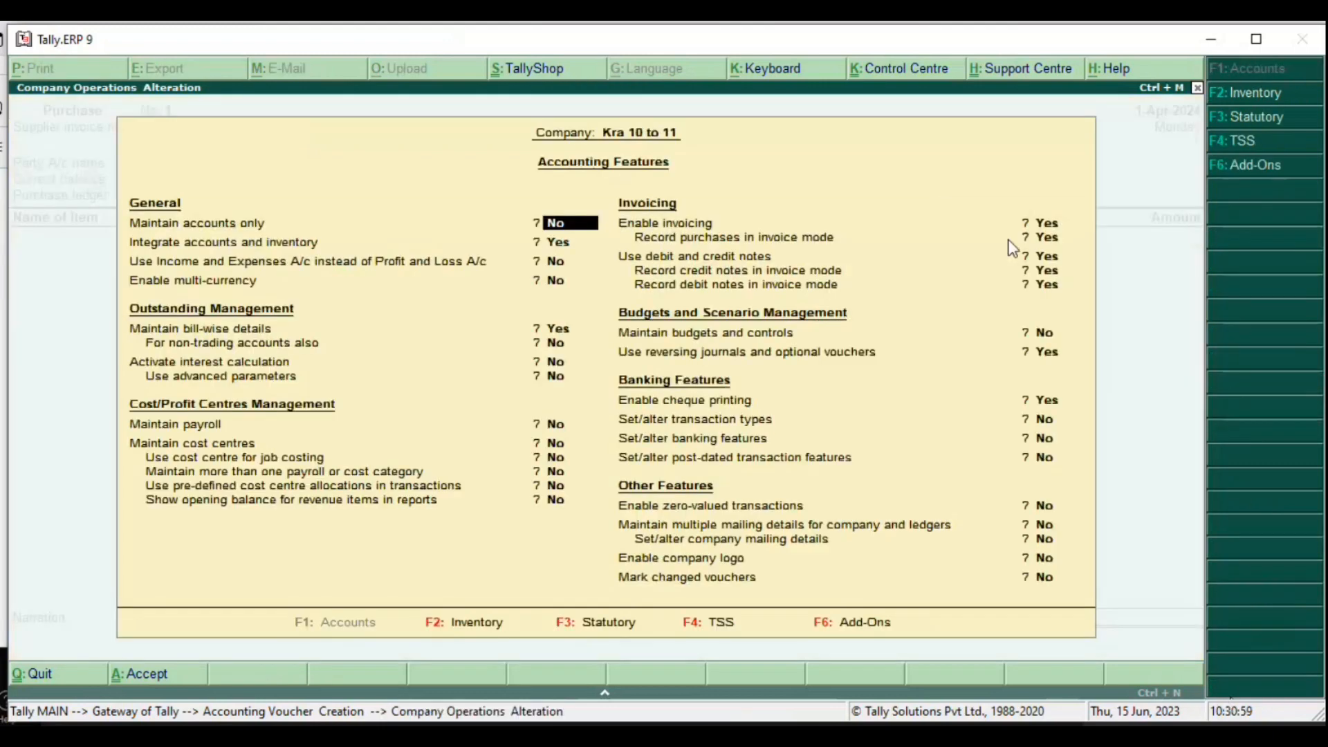
{"action": "left_click", "coordinate": [1046, 223]}
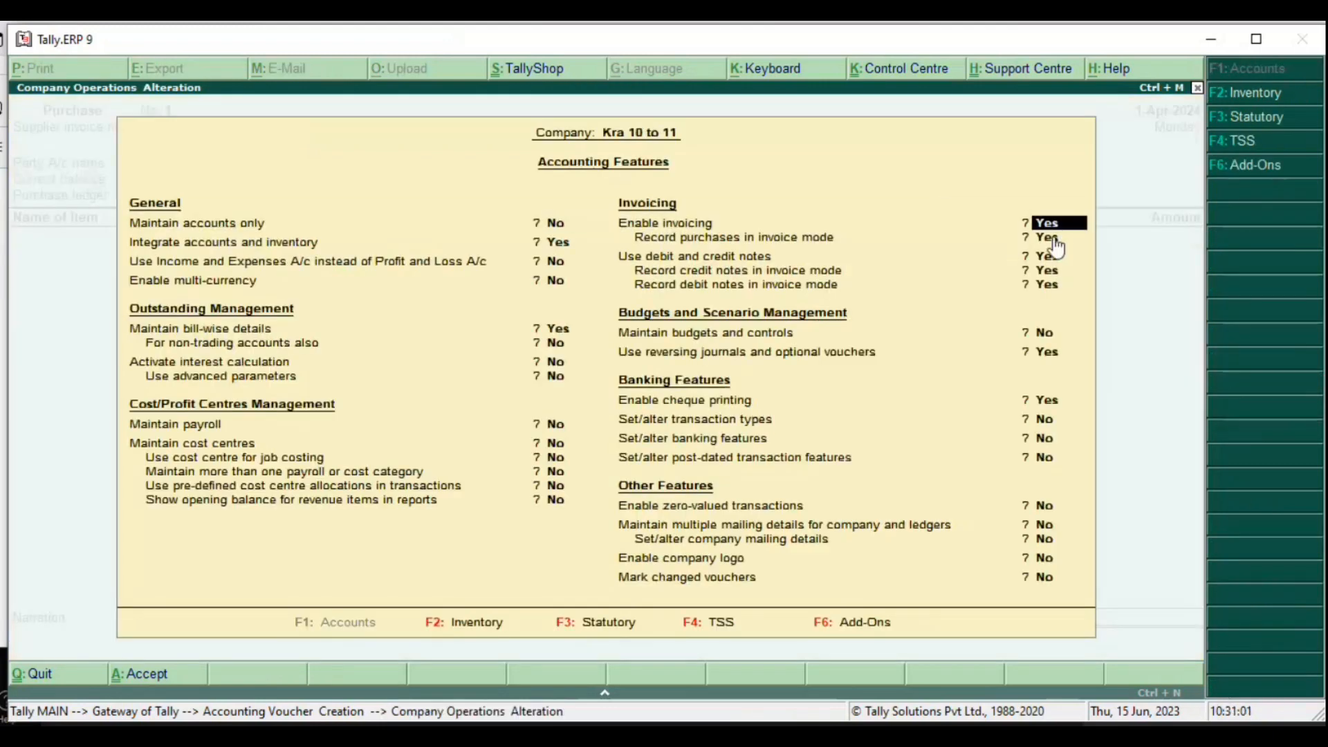
{"action": "left_click", "coordinate": [1051, 239]}
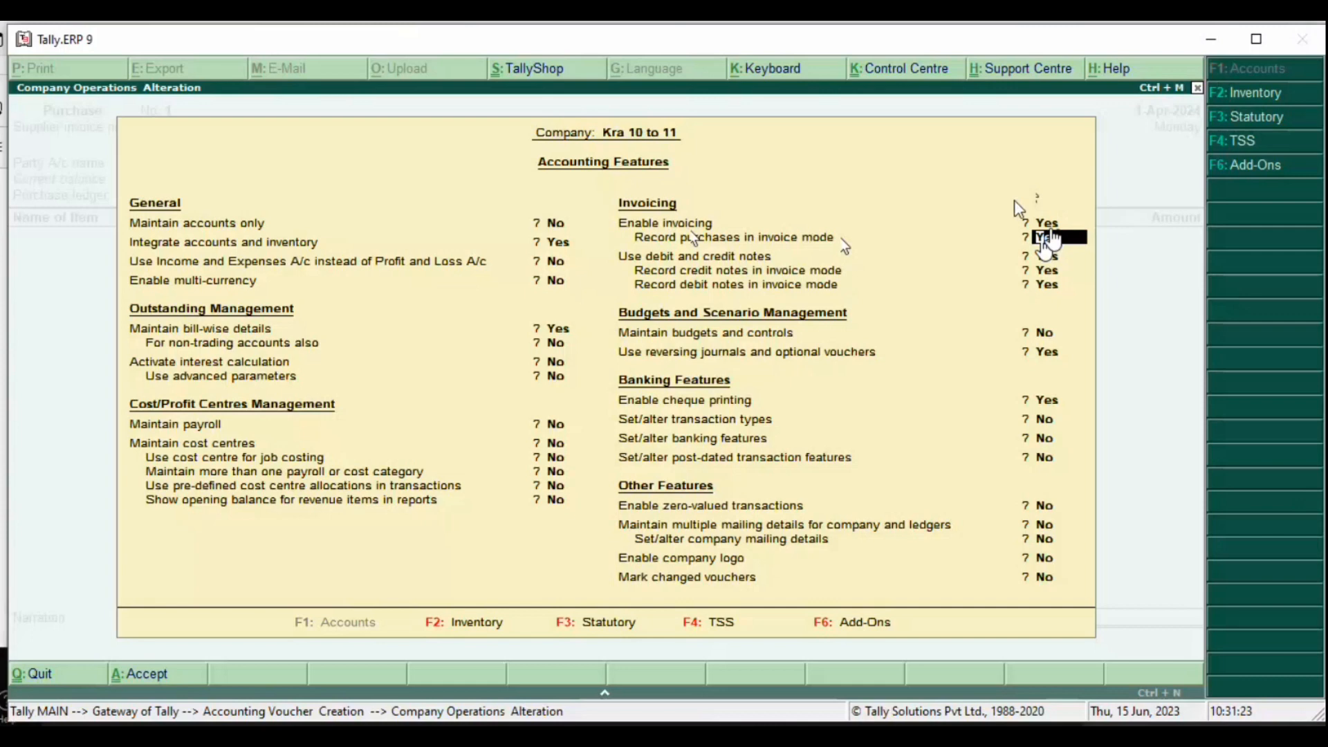
{"action": "key", "text": "Escape"}
{"action": "key", "text": "Escape"}
{"action": "key", "text": "Escape"}
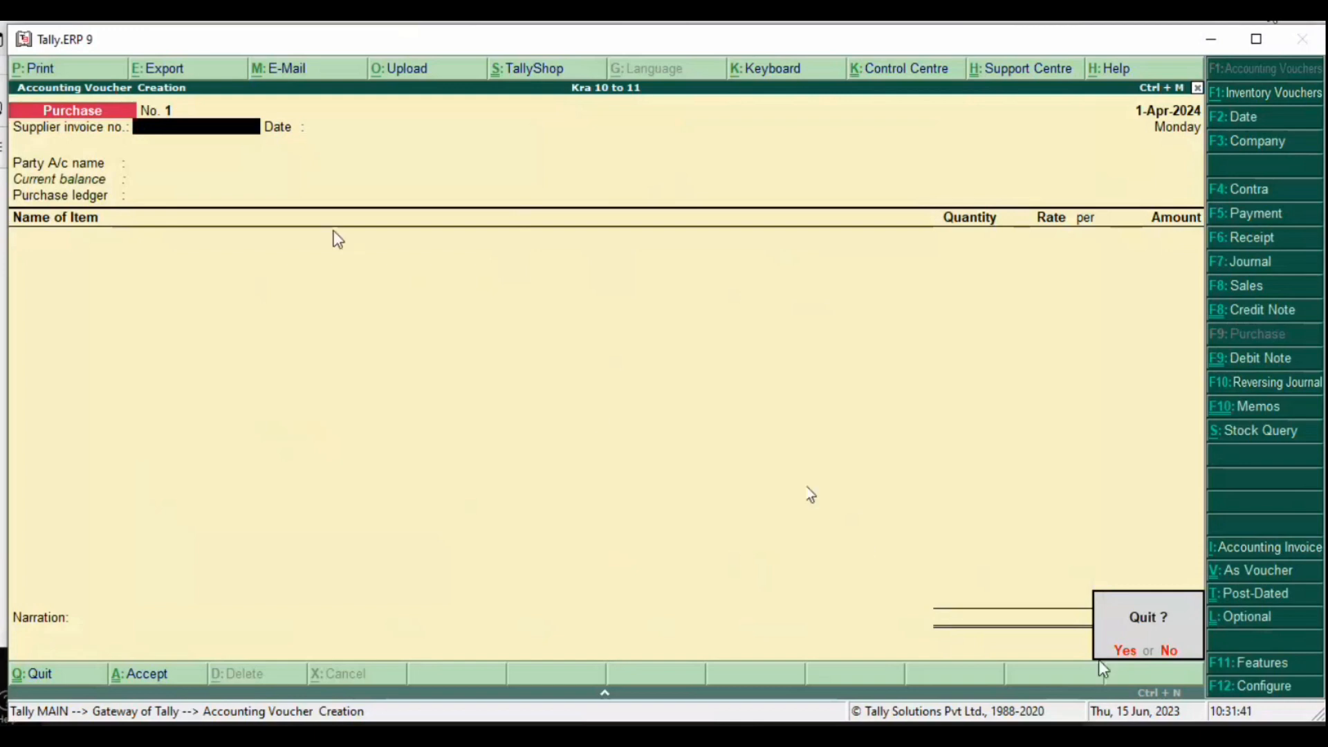
{"action": "left_click", "coordinate": [1124, 650]}
{"action": "key", "text": "Return"}
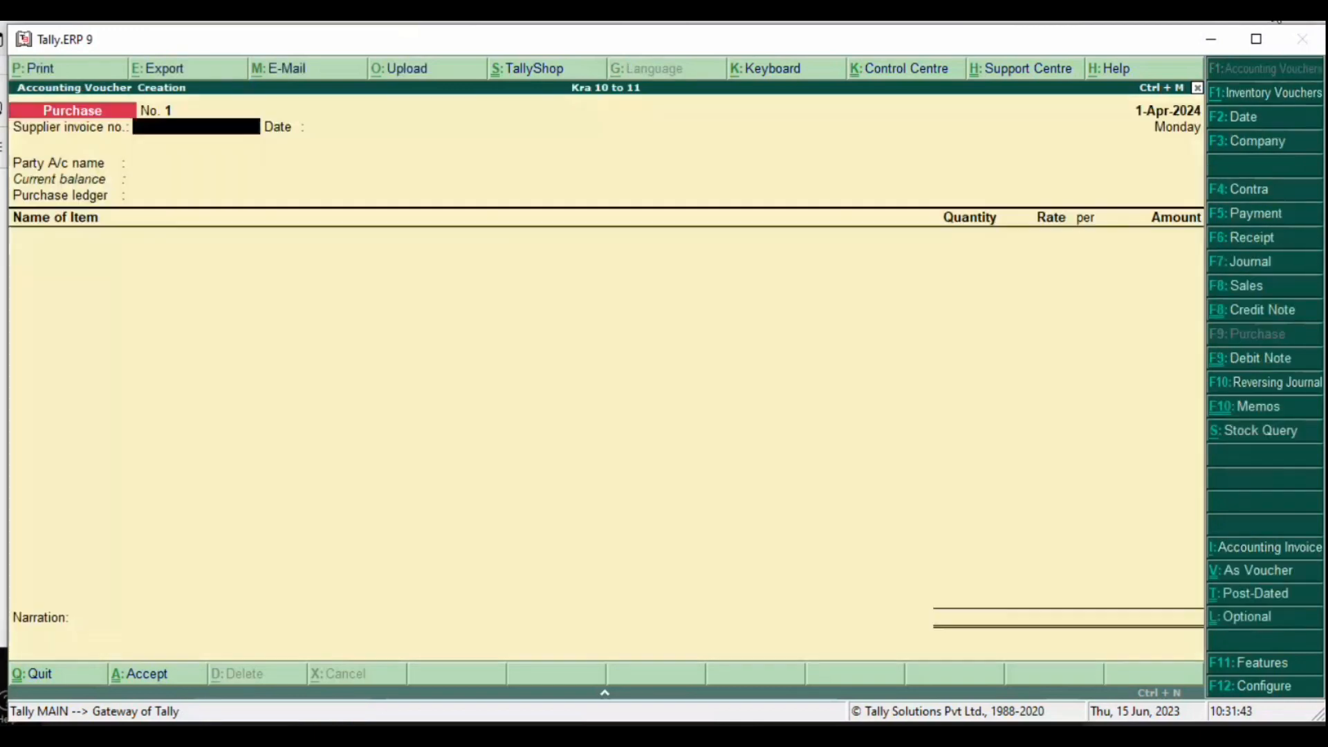
Step: Switch the purchase entry to voucher mode and save the accounting features with Enable invoicing set to No
{"action": "key", "text": "ctrl+v"}
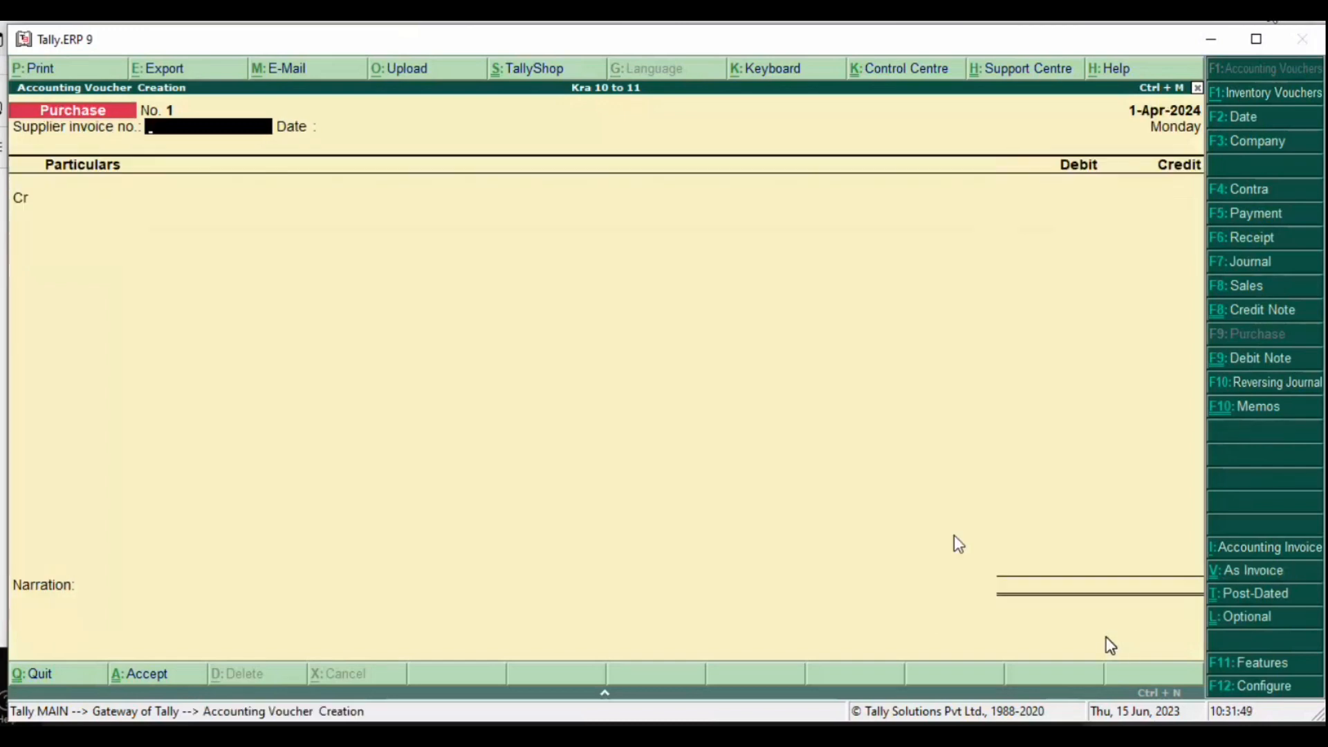
{"action": "left_click", "coordinate": [1258, 674]}
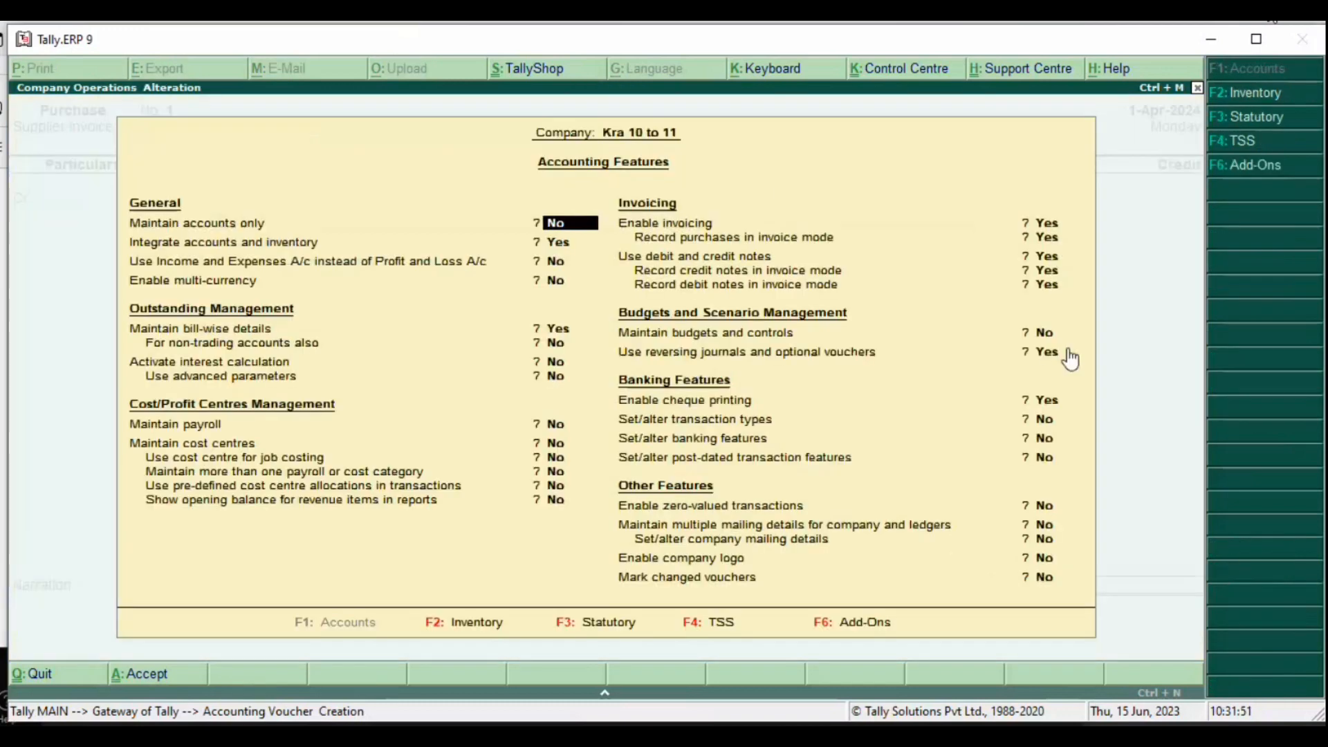
{"action": "left_click", "coordinate": [1050, 228]}
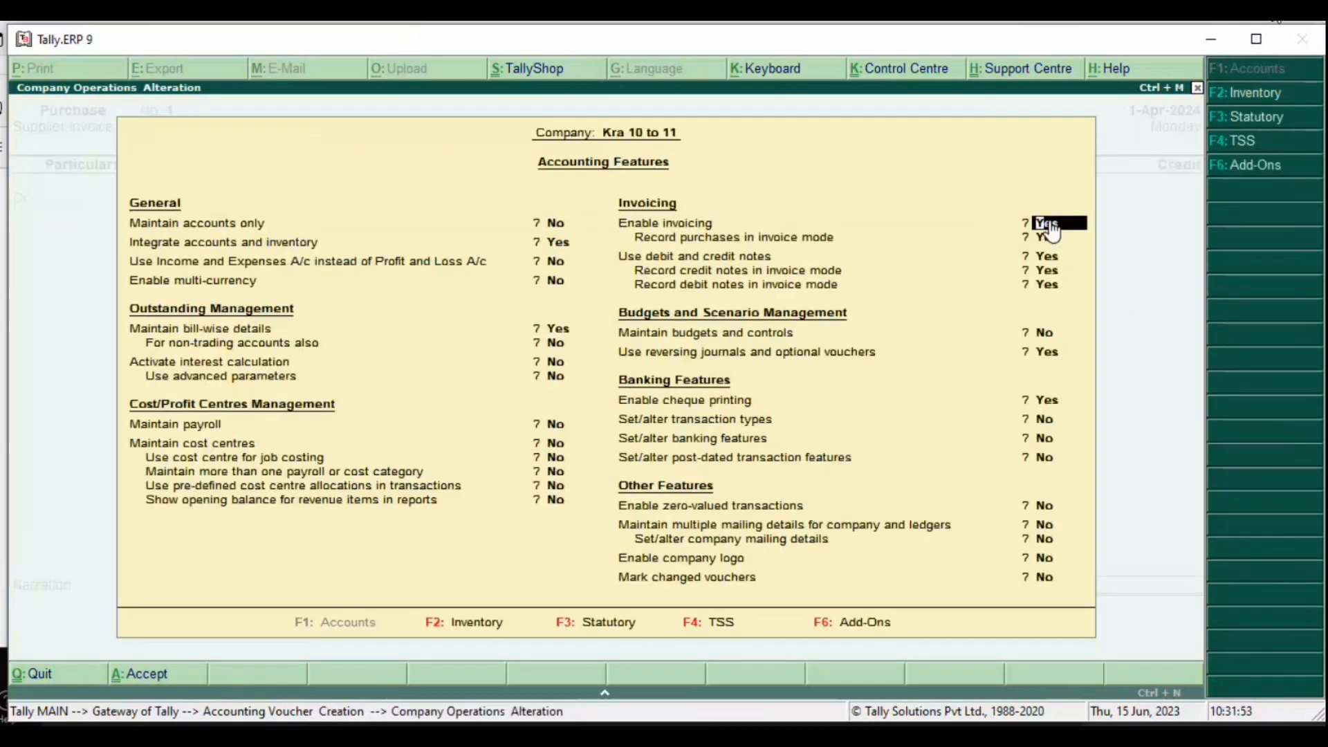
{"action": "type", "text": "n"}
{"action": "key", "text": "Return"}
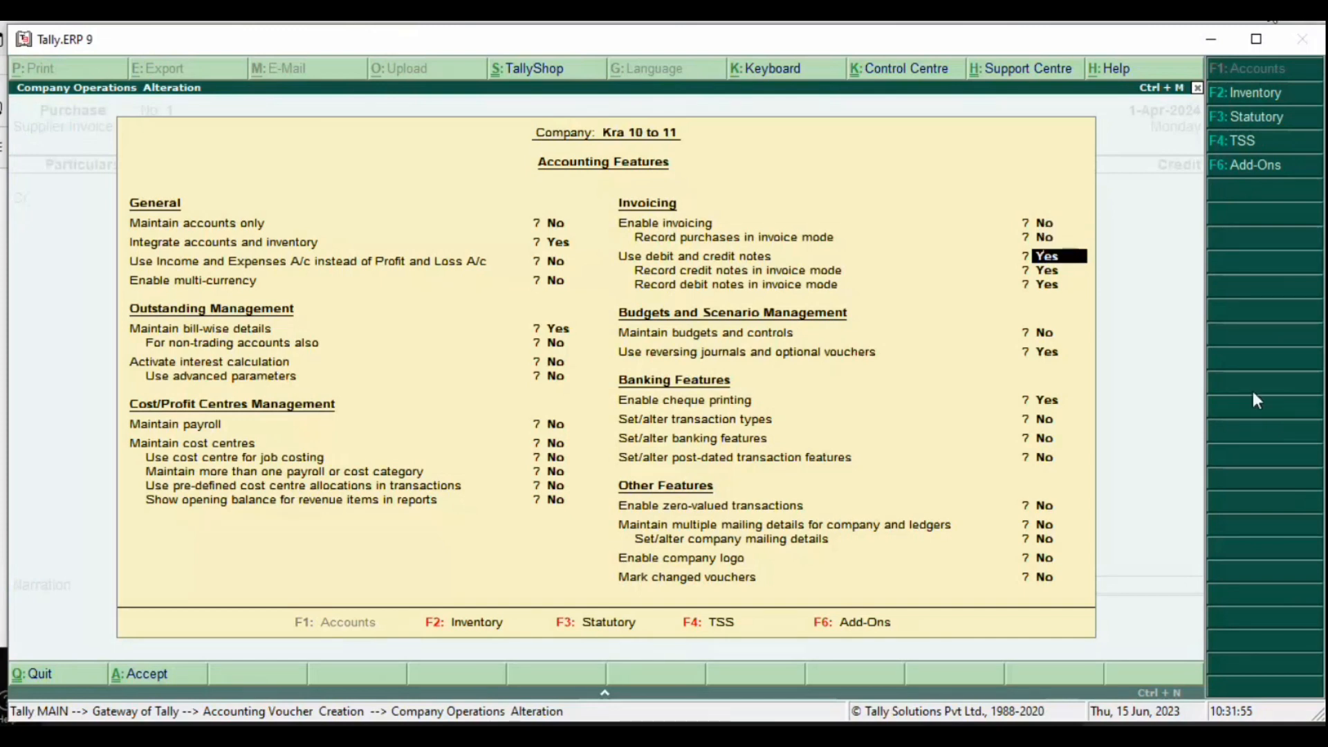
{"action": "left_click", "coordinate": [1051, 576]}
{"action": "left_click", "coordinate": [1050, 577]}
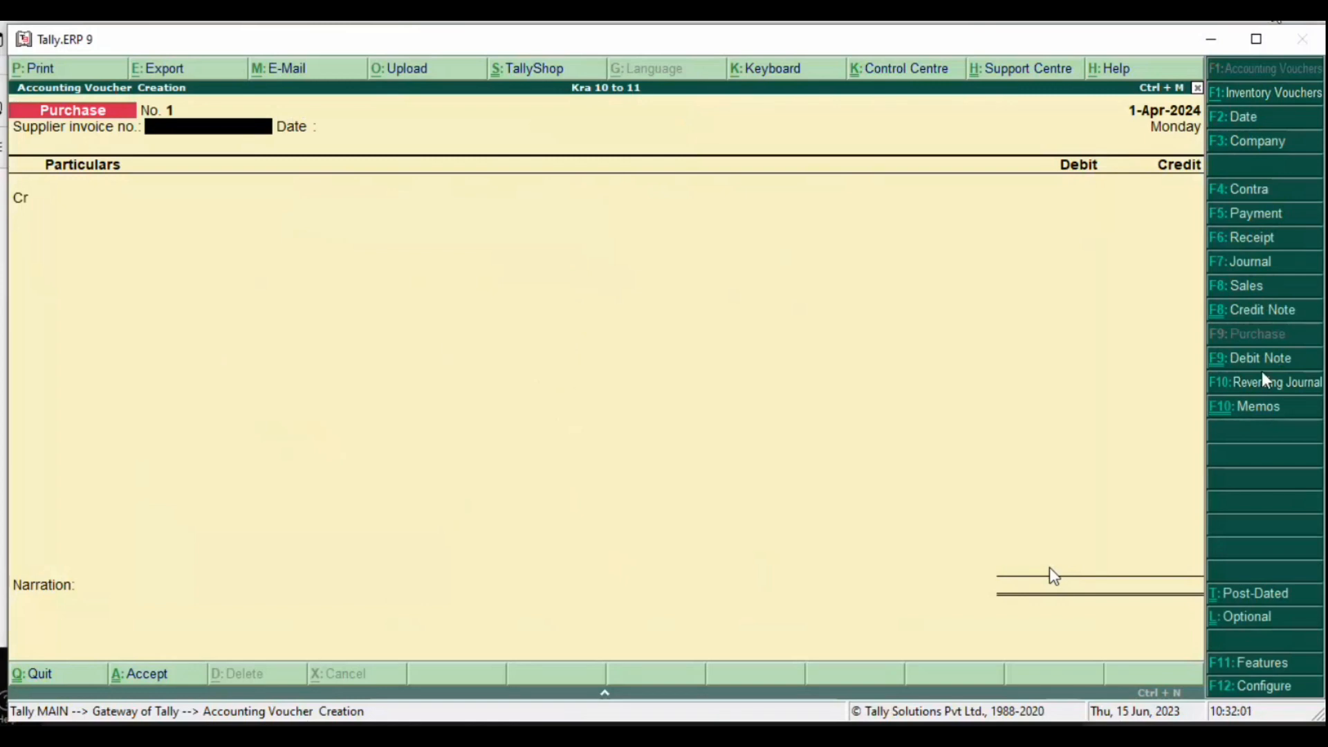
Step: Examine the Sales voucher's debit and credit layout and return to the Purchase voucher
{"action": "left_click", "coordinate": [1245, 285]}
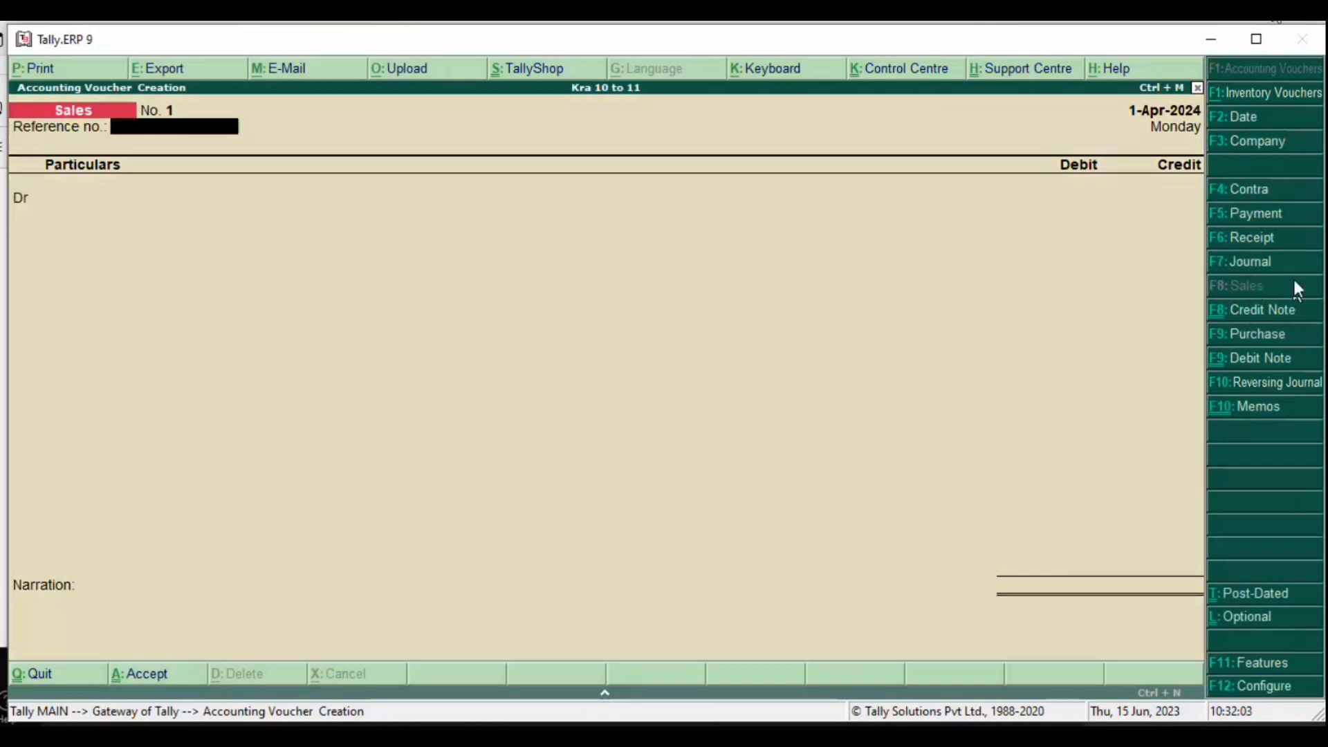
{"action": "type", "text": "vv"}
{"action": "key", "text": "BackSpace"}
{"action": "key", "text": "BackSpace"}
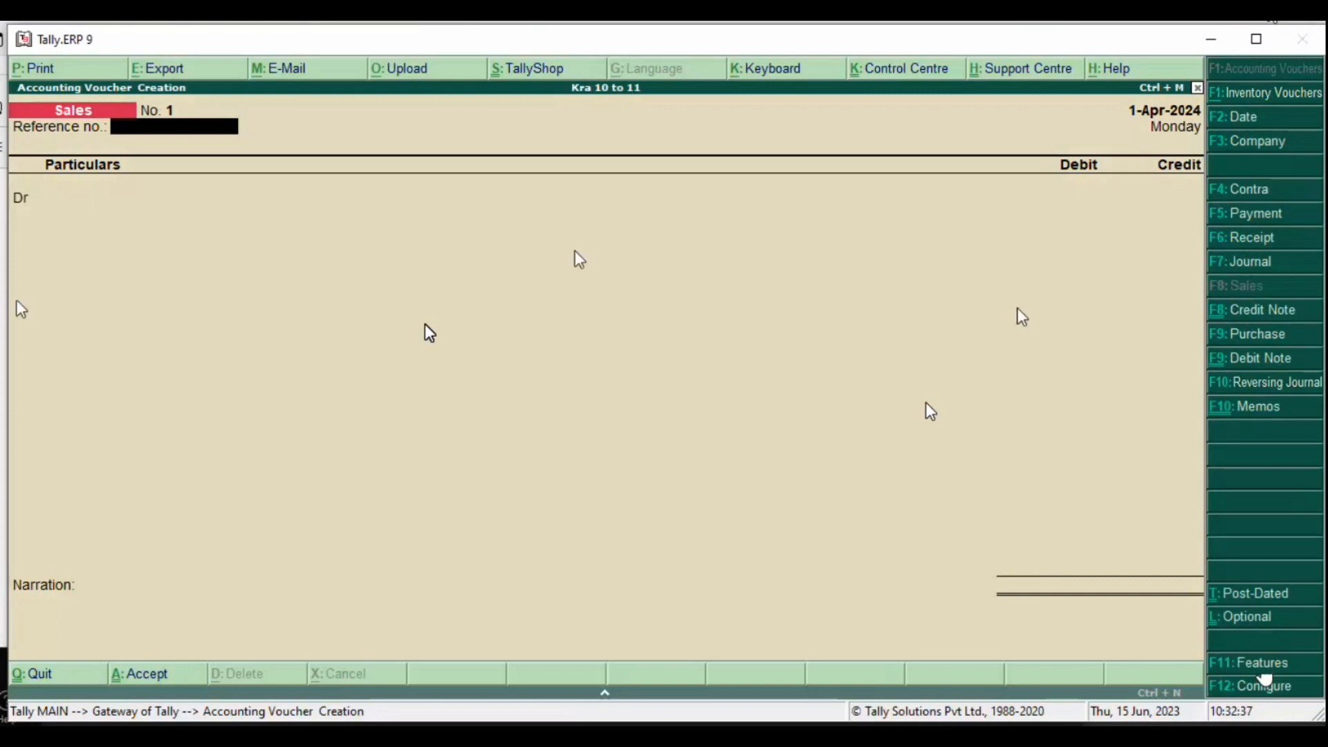
{"action": "left_click", "coordinate": [1261, 338]}
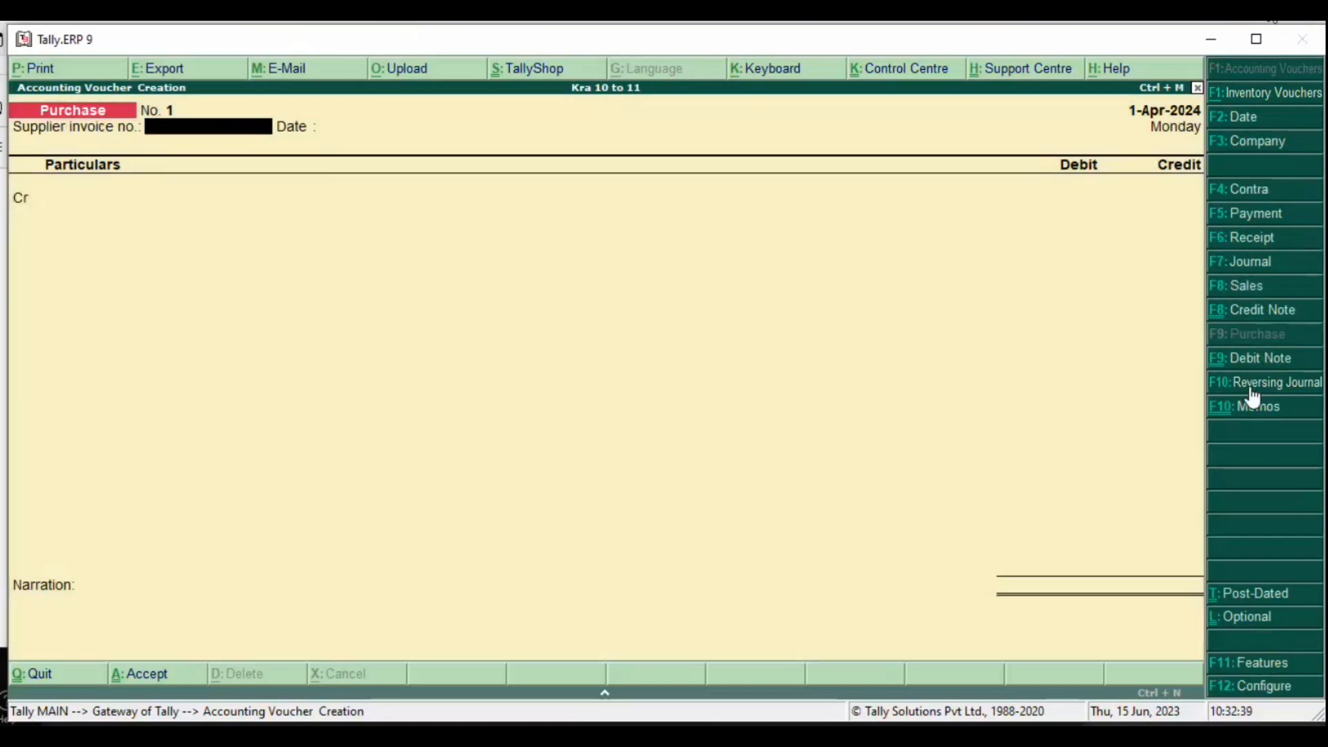
Step: Leave the purchase voucher's supplier invoice number blank and consult the PDF's Table 6.9 entry before returning to Tally.ERP 9
{"action": "key", "text": "Return"}
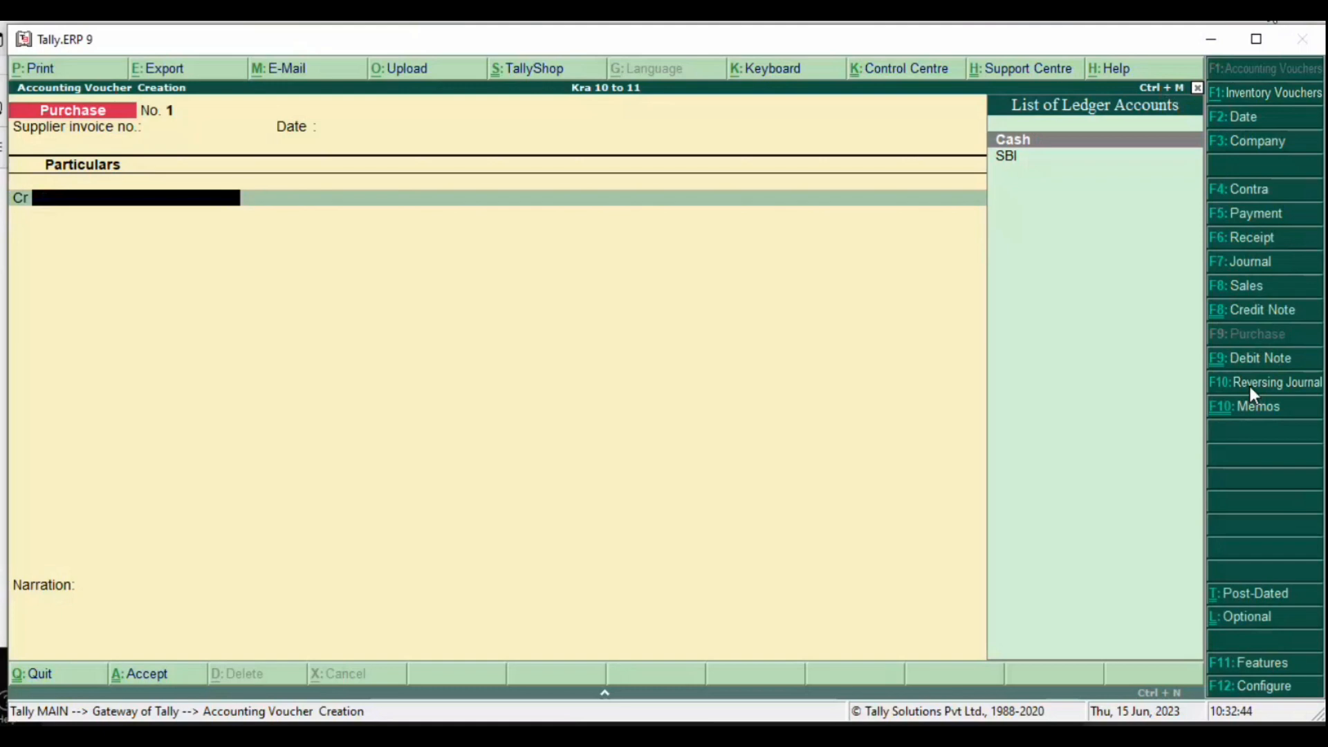
{"action": "key", "text": "alt+Tab"}
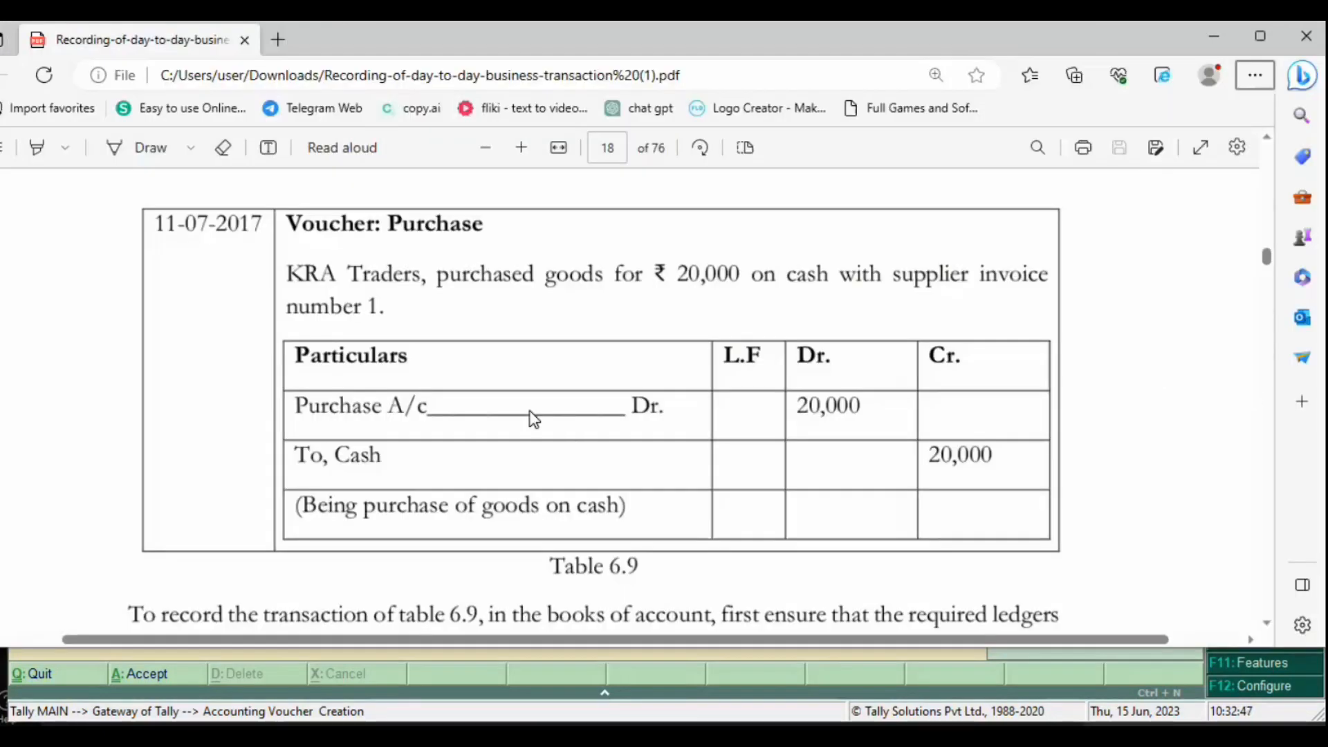
{"action": "key", "text": "alt+Tab"}
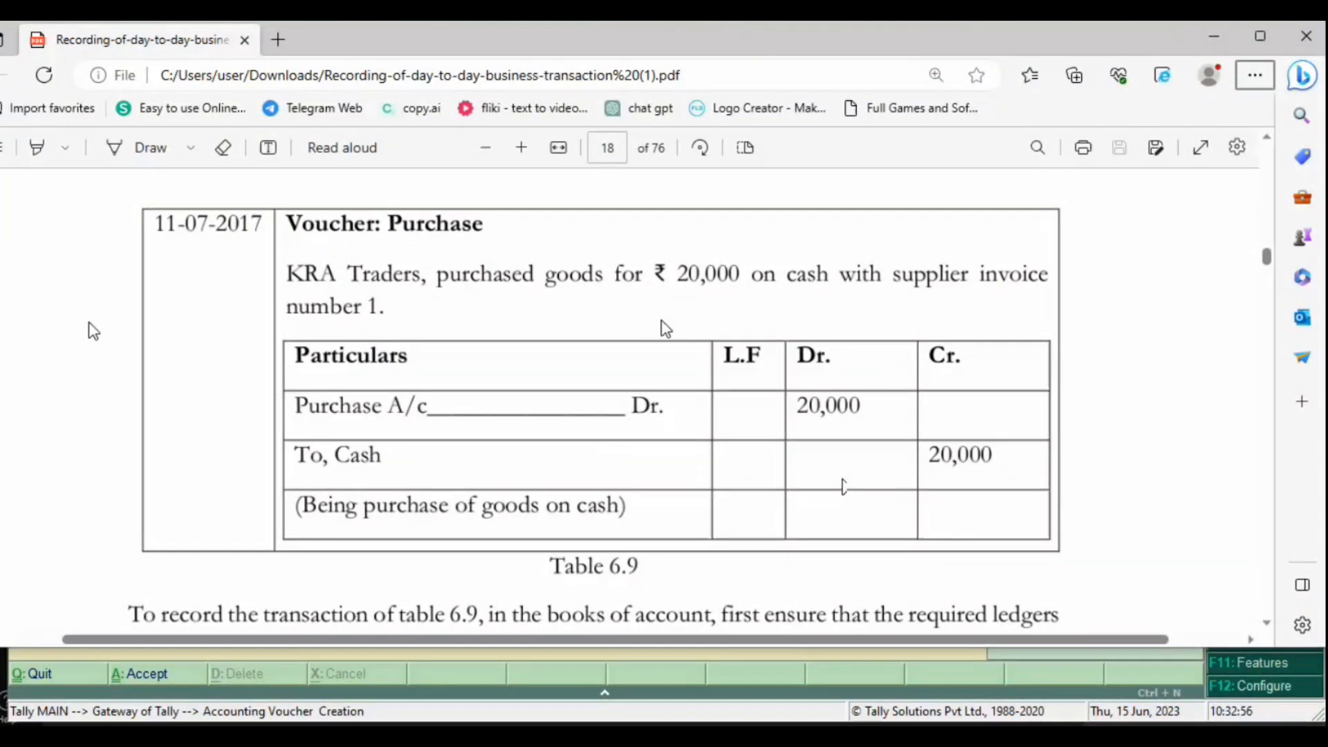
{"action": "key", "text": "alt+Tab"}
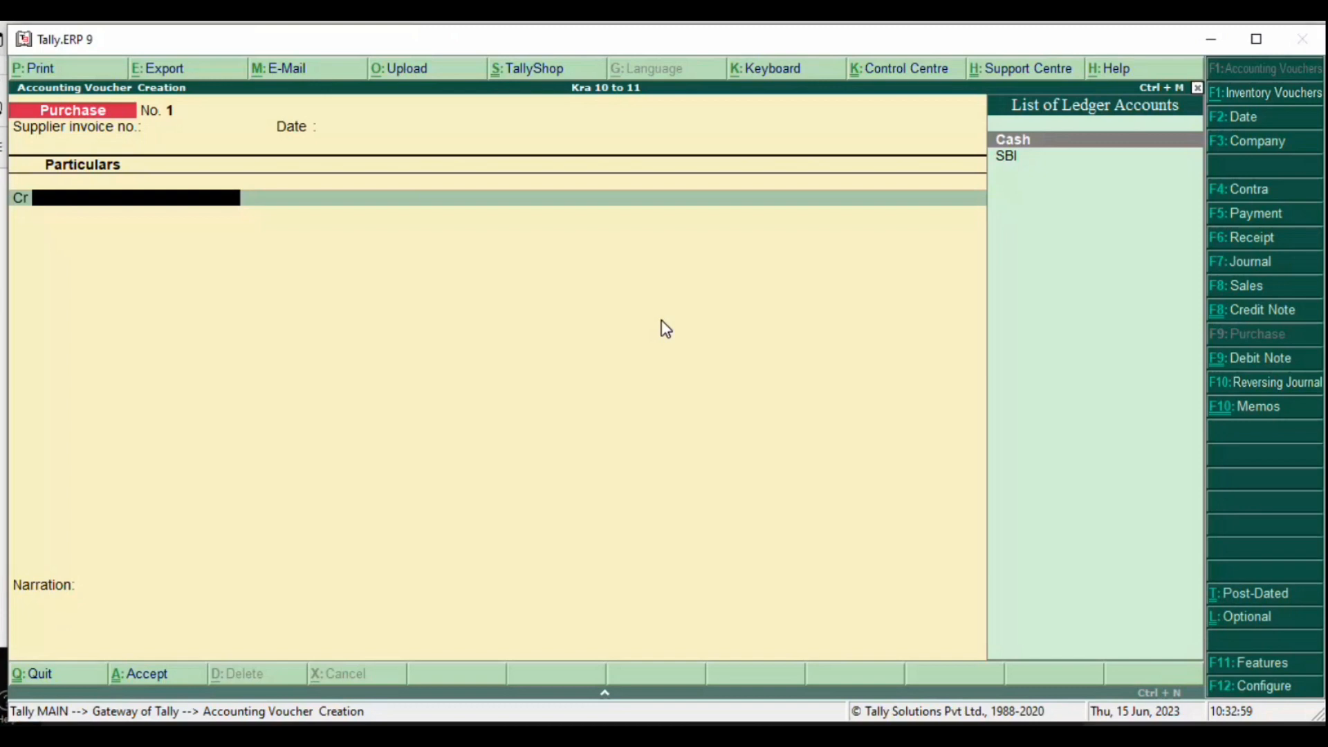
Step: Credit the Cash ledger with 20,000 on the purchase voucher's first line
{"action": "key", "text": "alt+c"}
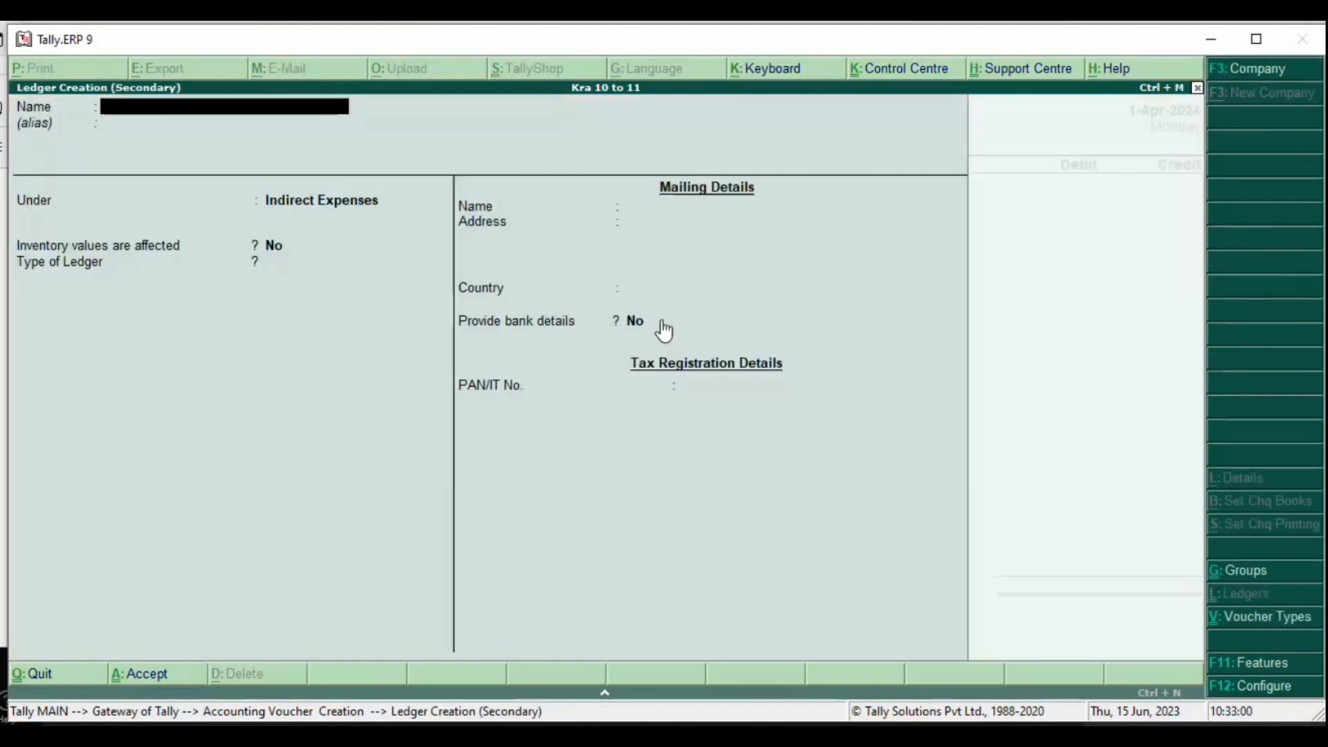
{"action": "key", "text": "Escape"}
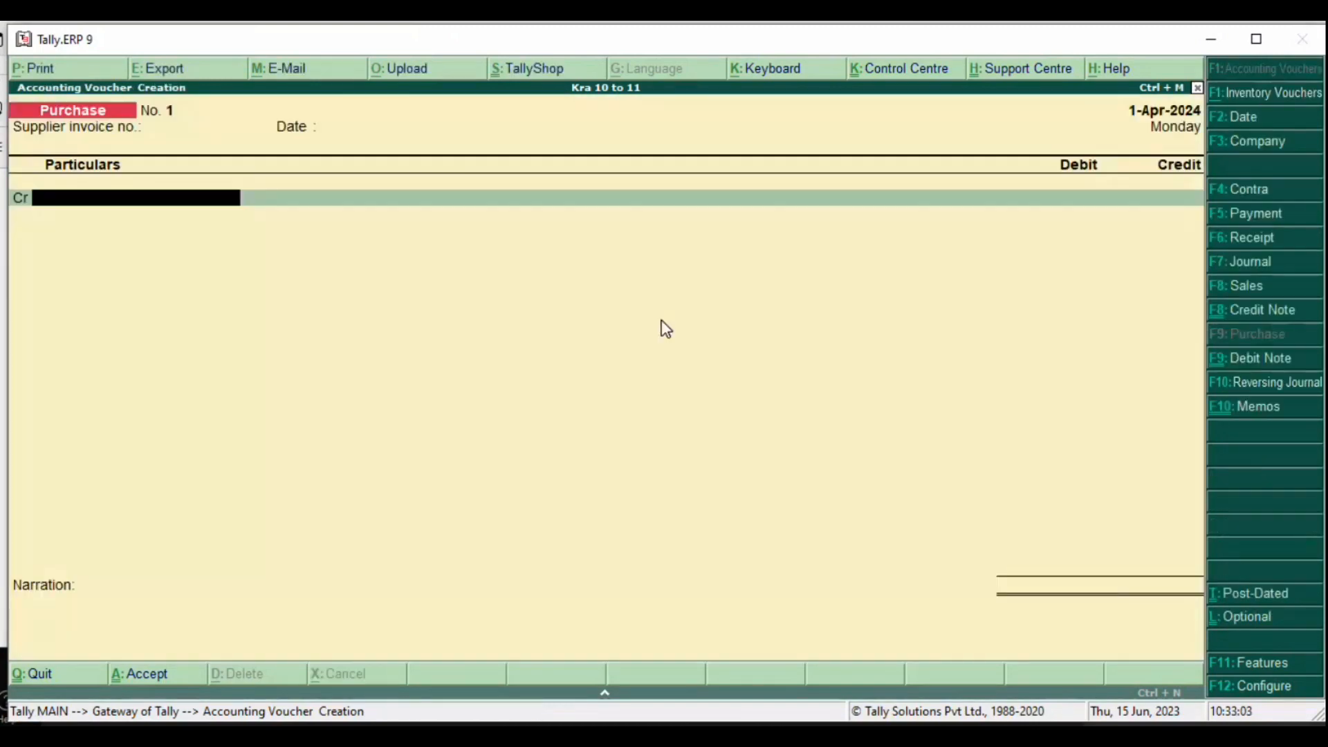
{"action": "key", "text": "Down"}
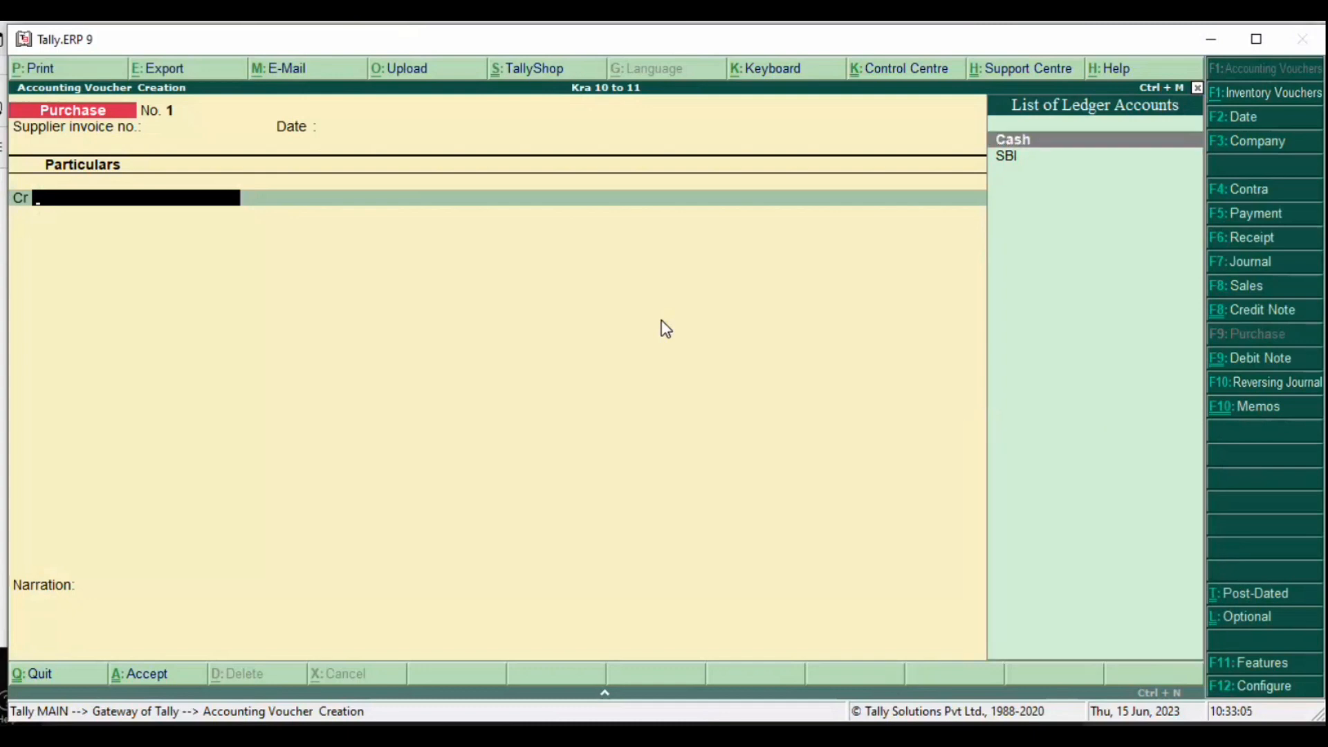
{"action": "key", "text": "Return"}
{"action": "key", "text": "Return"}
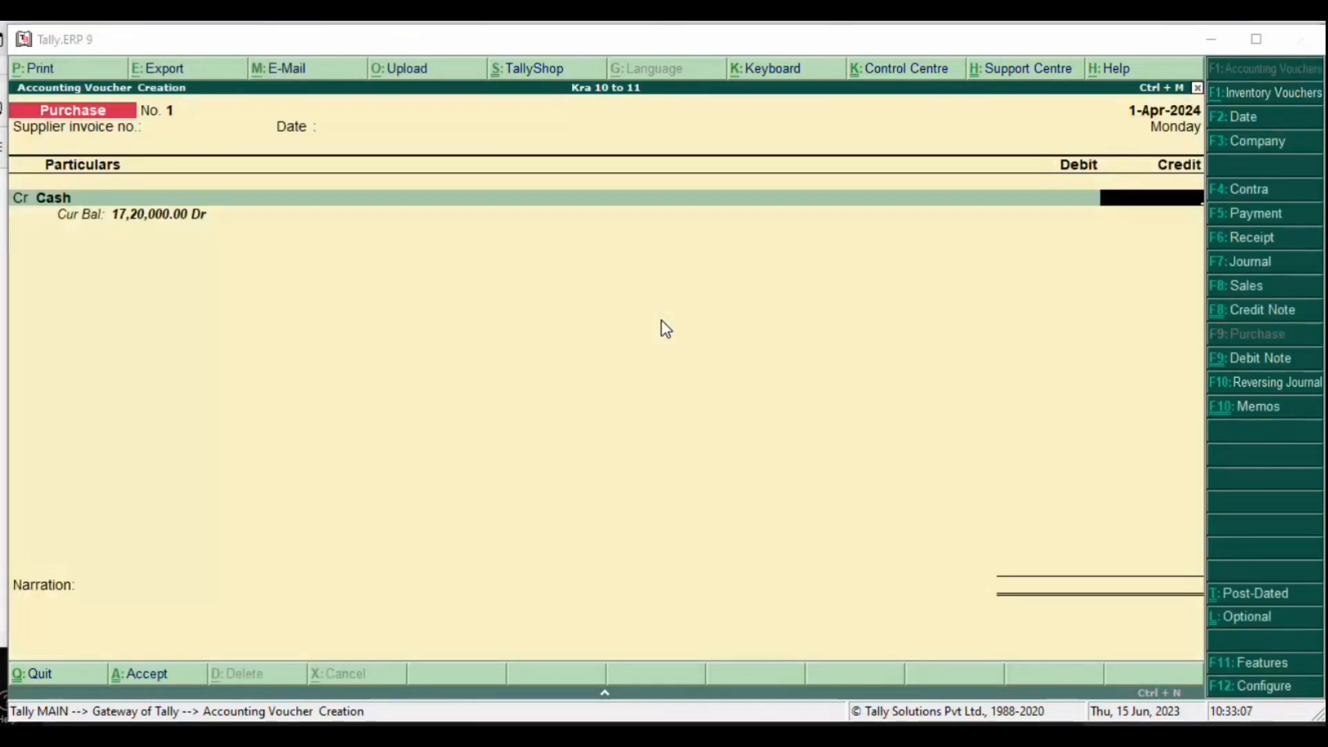
{"action": "type", "text": "20,000"}
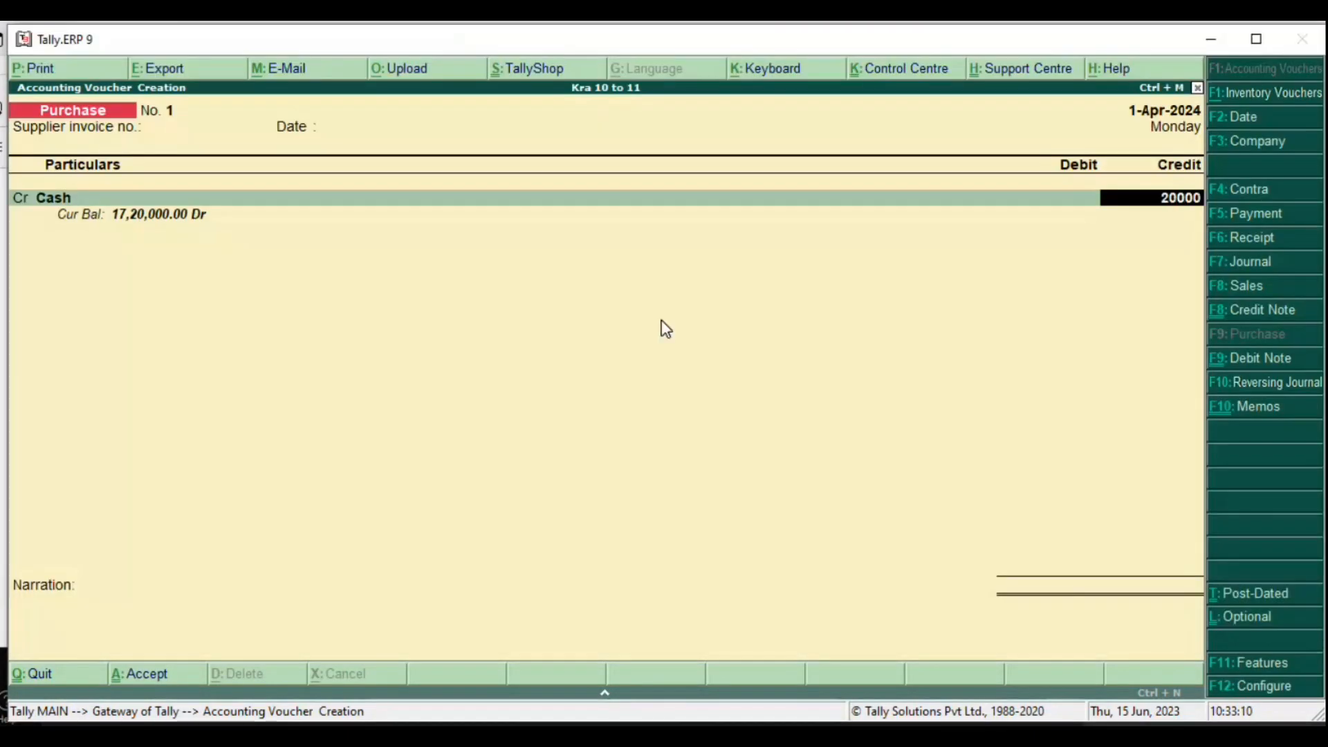
{"action": "key", "text": "Return"}
Step: Create a ledger named Purchase under Purchase Accounts for the purchase voucher's debit line
{"action": "key", "text": "alt+c"}
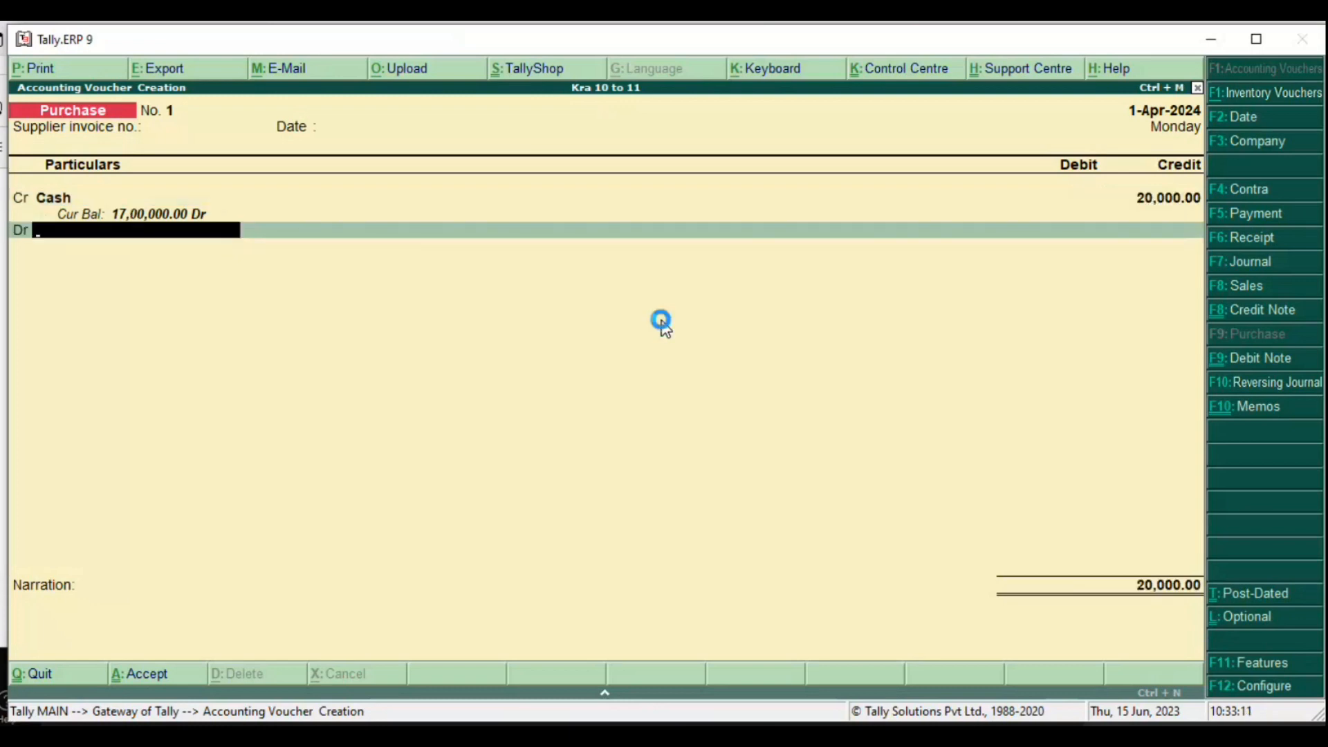
{"action": "type", "text": "Purchase"}
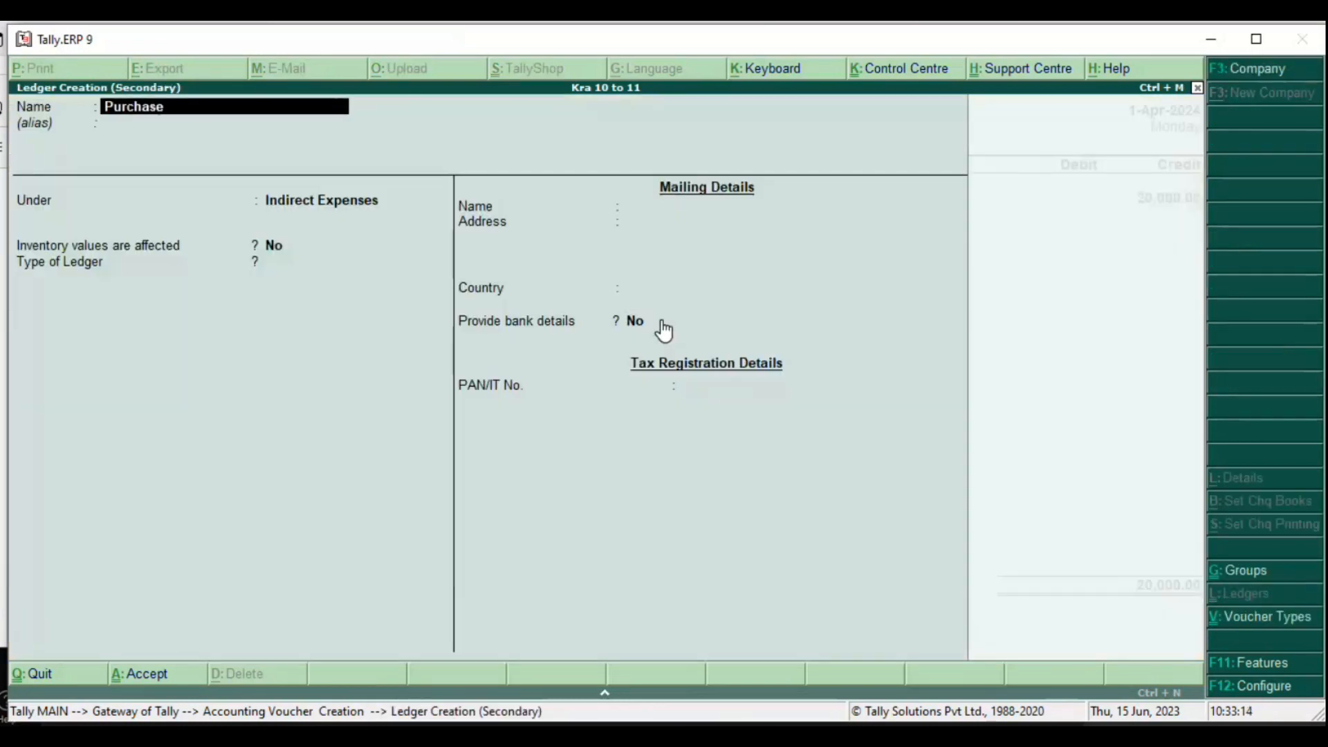
{"action": "key", "text": "Return"}
{"action": "type", "text": "Pu"}
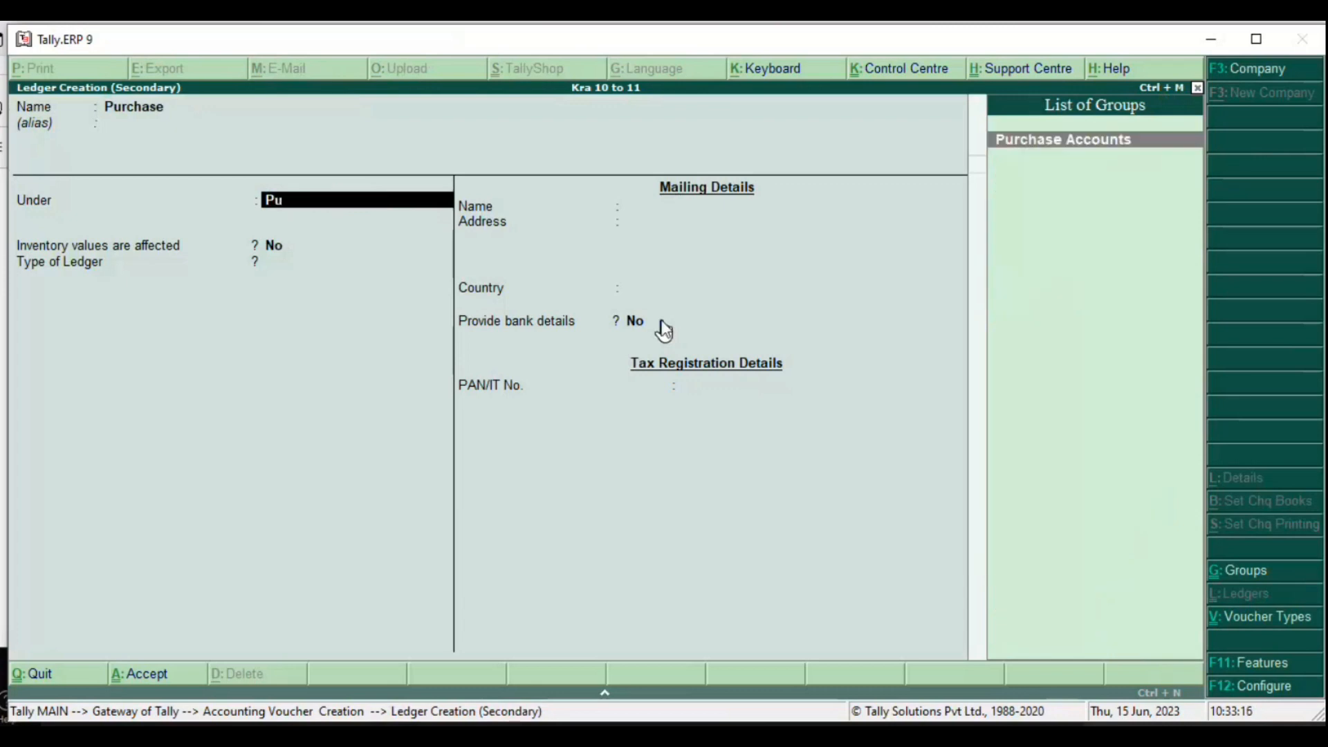
{"action": "key", "text": "Return"}
{"action": "key", "text": "ctrl+a"}
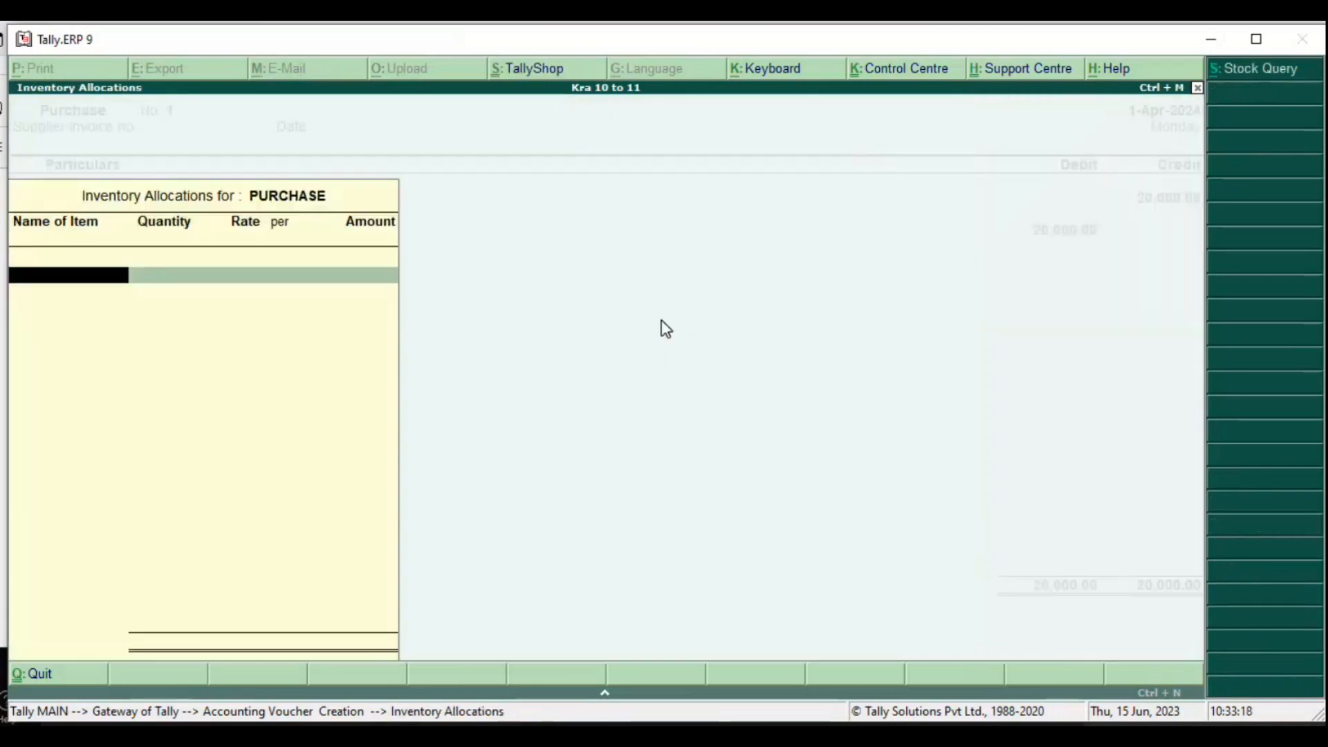
Step: Leave the Purchase ledger's inventory allocations empty, accept the 20,000 debit, and save the purchase voucher without a narration
{"action": "key", "text": "Return"}
{"action": "key", "text": "Return"}
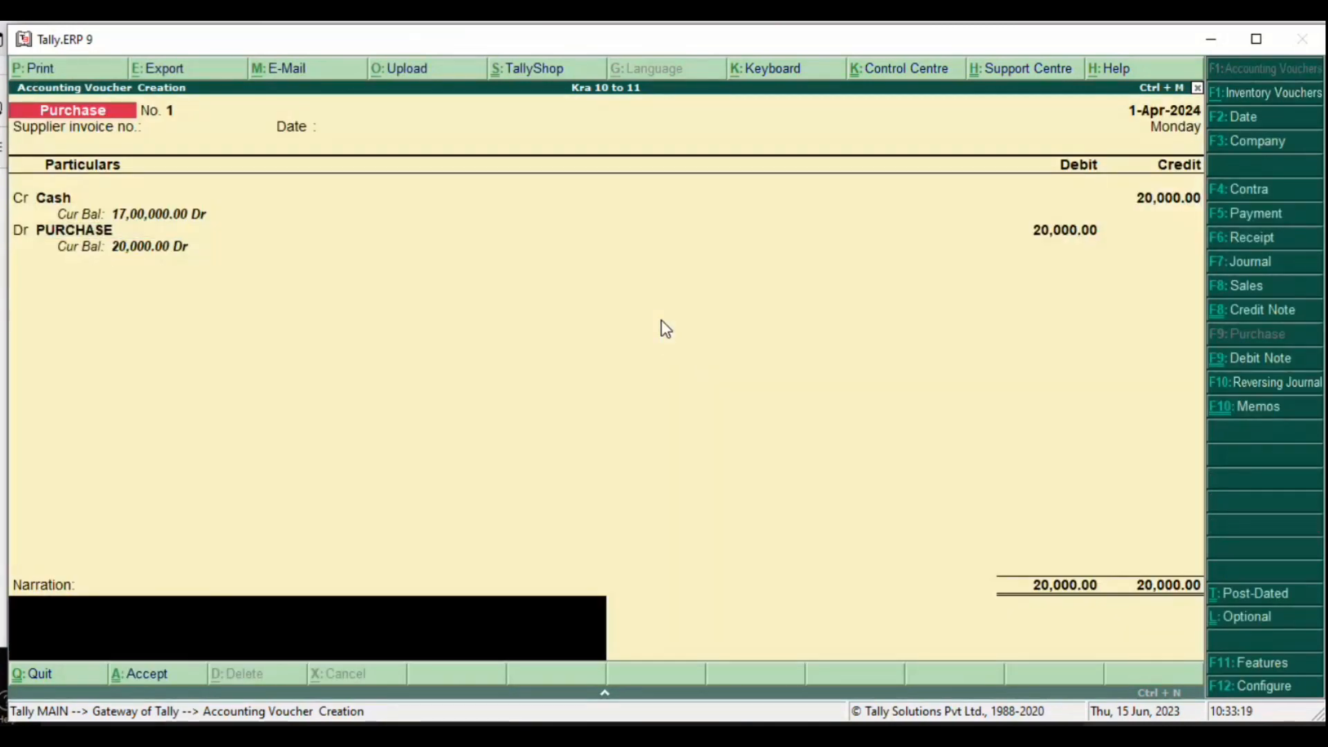
{"action": "key", "text": "Return"}
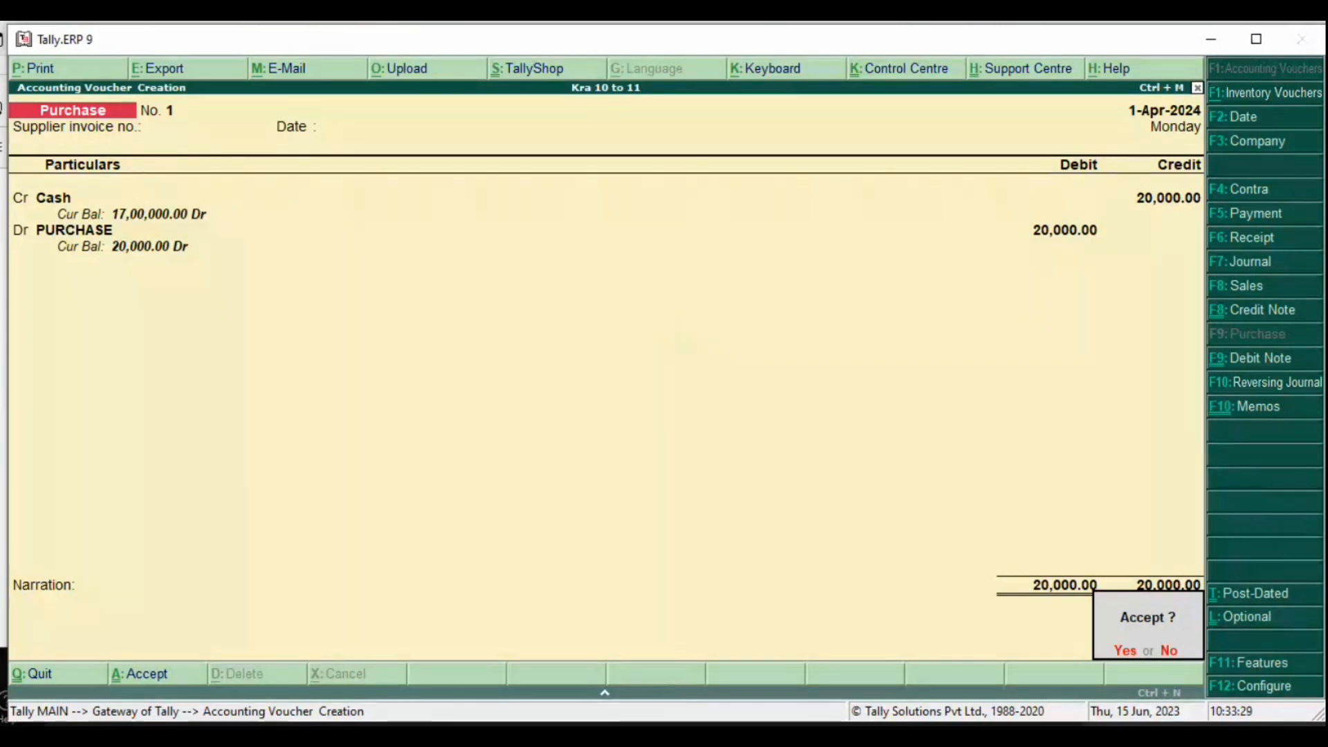
{"action": "key", "text": "Return"}
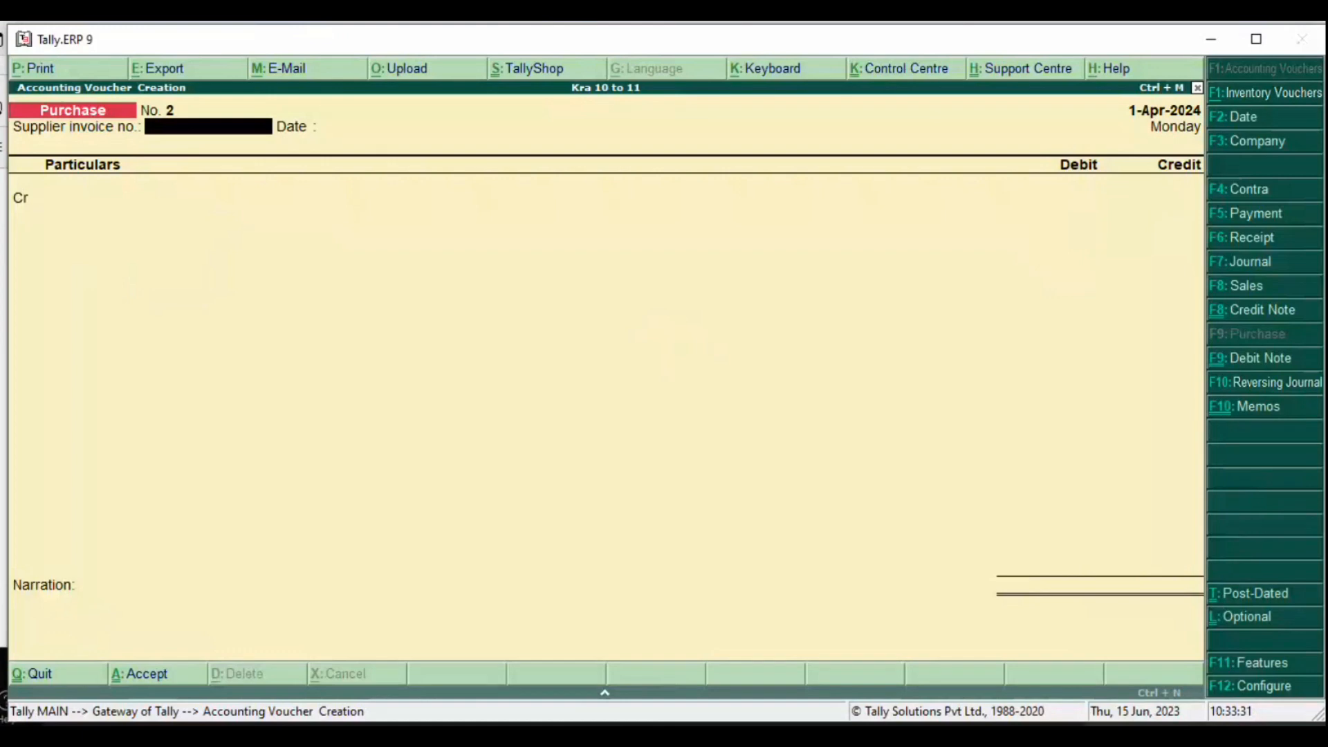
Step: Consult the PDF's Table 6.11 purchase transaction of stock items on cash, and return to Tally.ERP 9
{"action": "left_click", "coordinate": [709, 737]}
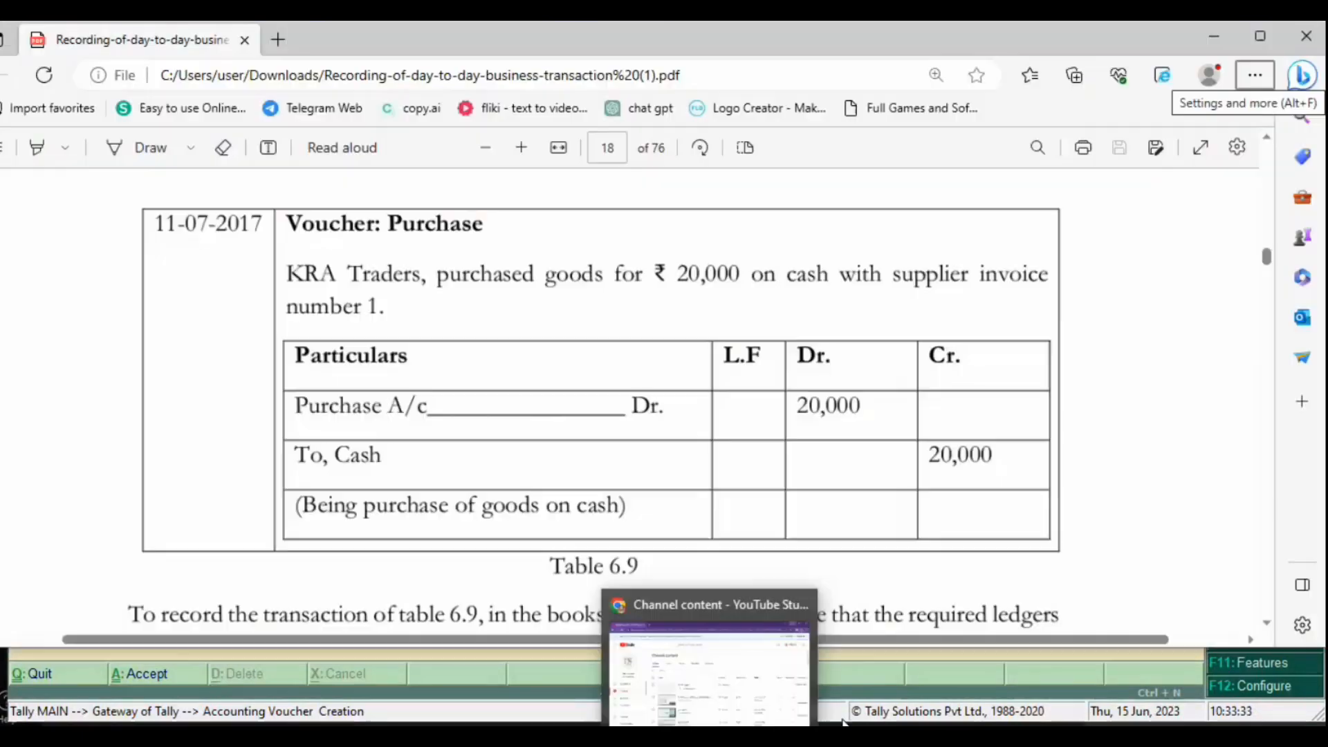
{"action": "scroll", "coordinate": [431, 534], "scroll_direction": "down", "scroll_amount": 20}
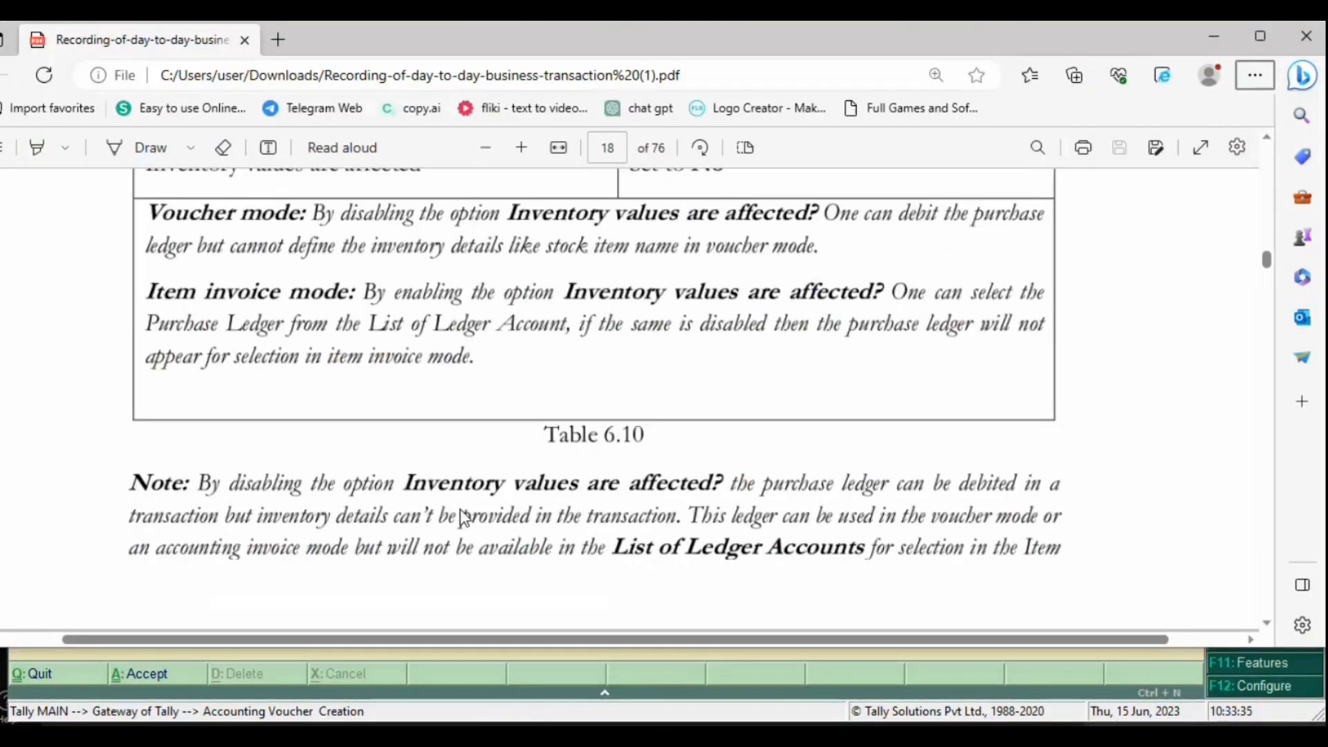
{"action": "scroll", "coordinate": [537, 470], "scroll_direction": "down", "scroll_amount": 8}
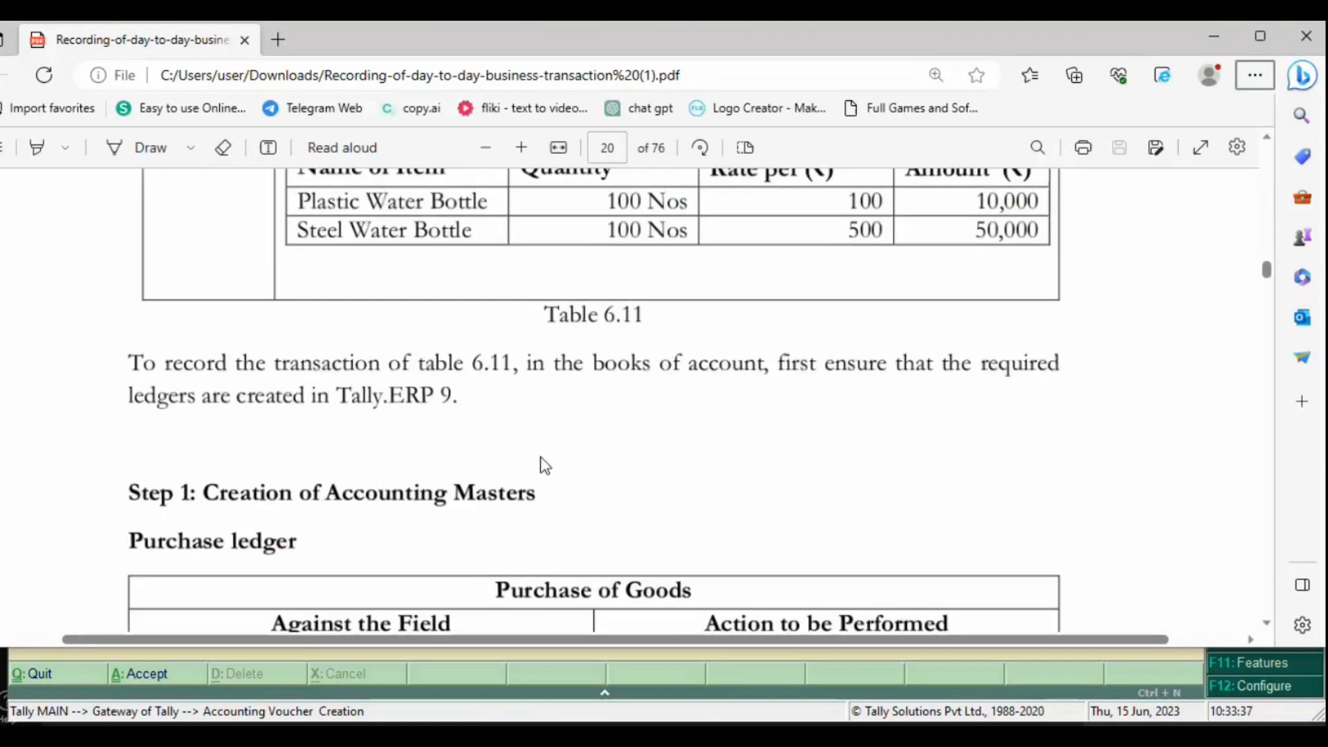
{"action": "scroll", "coordinate": [542, 465], "scroll_direction": "up", "scroll_amount": 3}
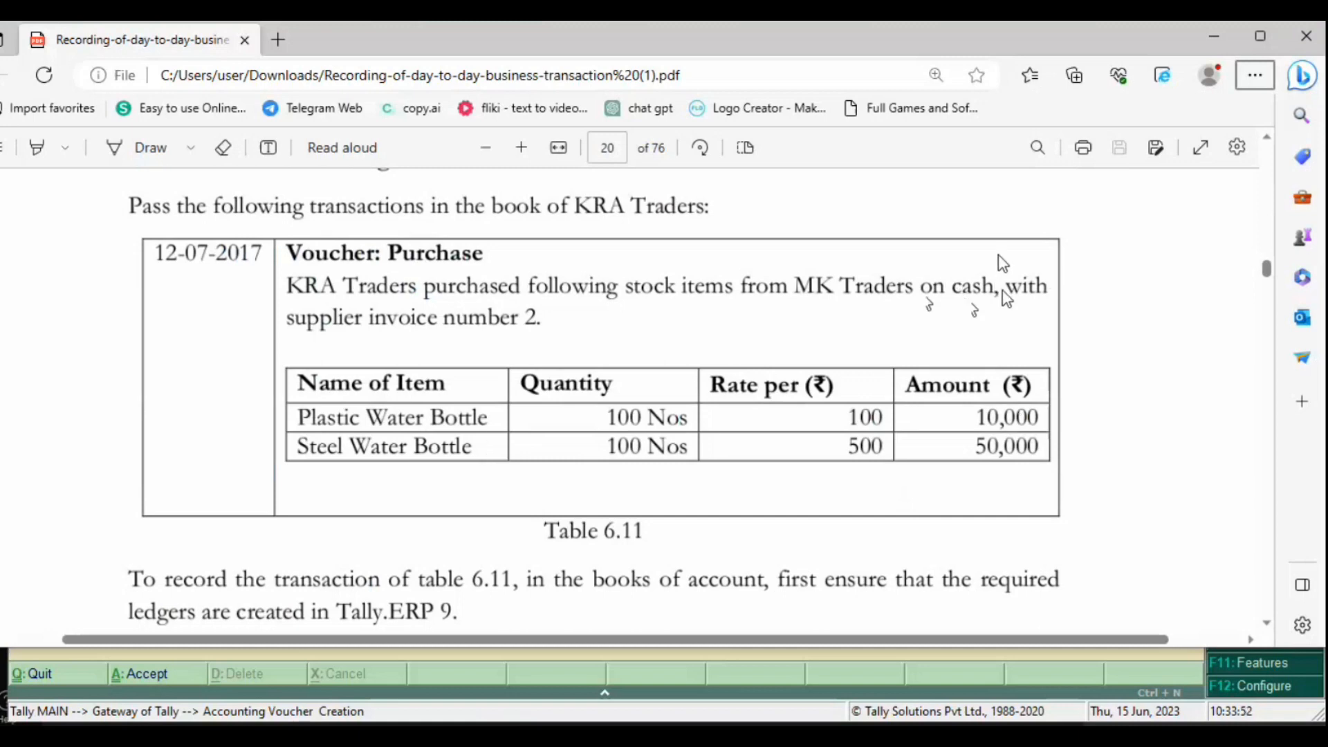
{"action": "key", "text": "alt+Tab"}
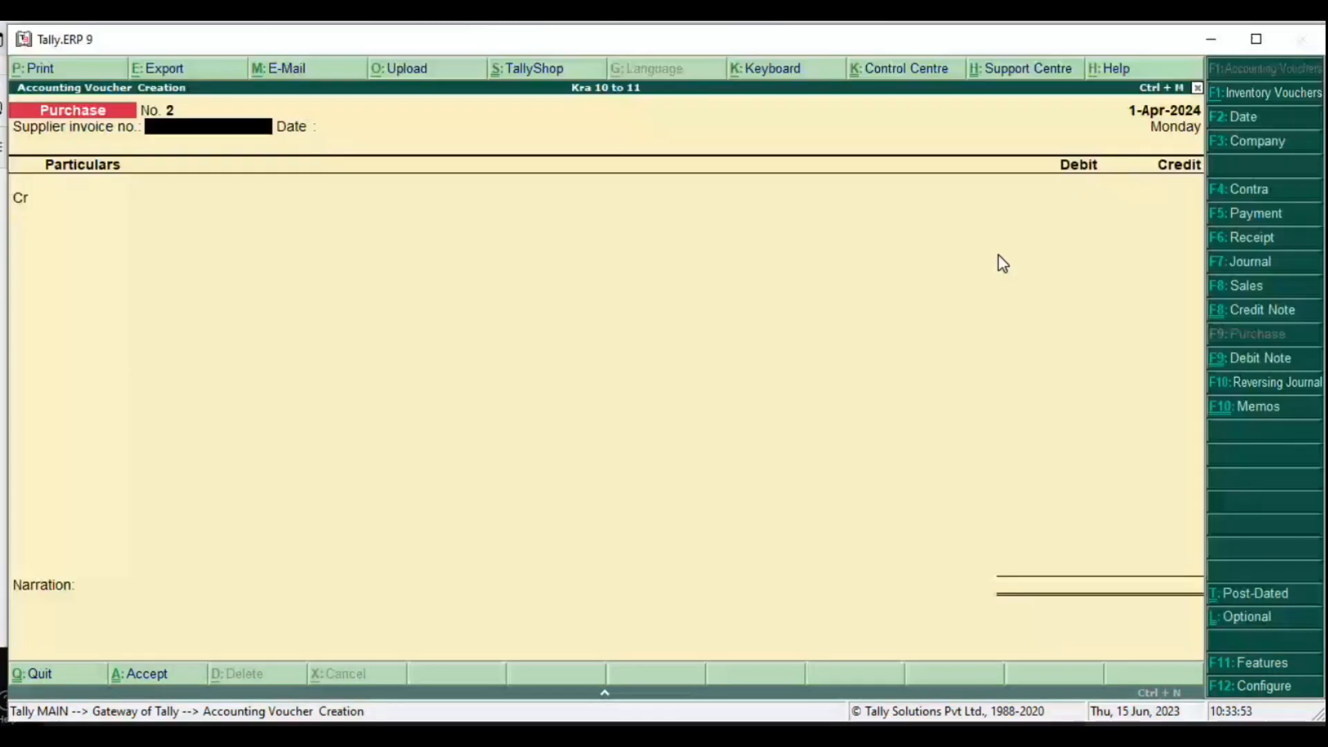
Step: Leave the supplier invoice number blank and credit the Cash ledger with 60,000 on the purchase voucher's first line
{"action": "key", "text": "Return"}
{"action": "type", "text": "Cas"}
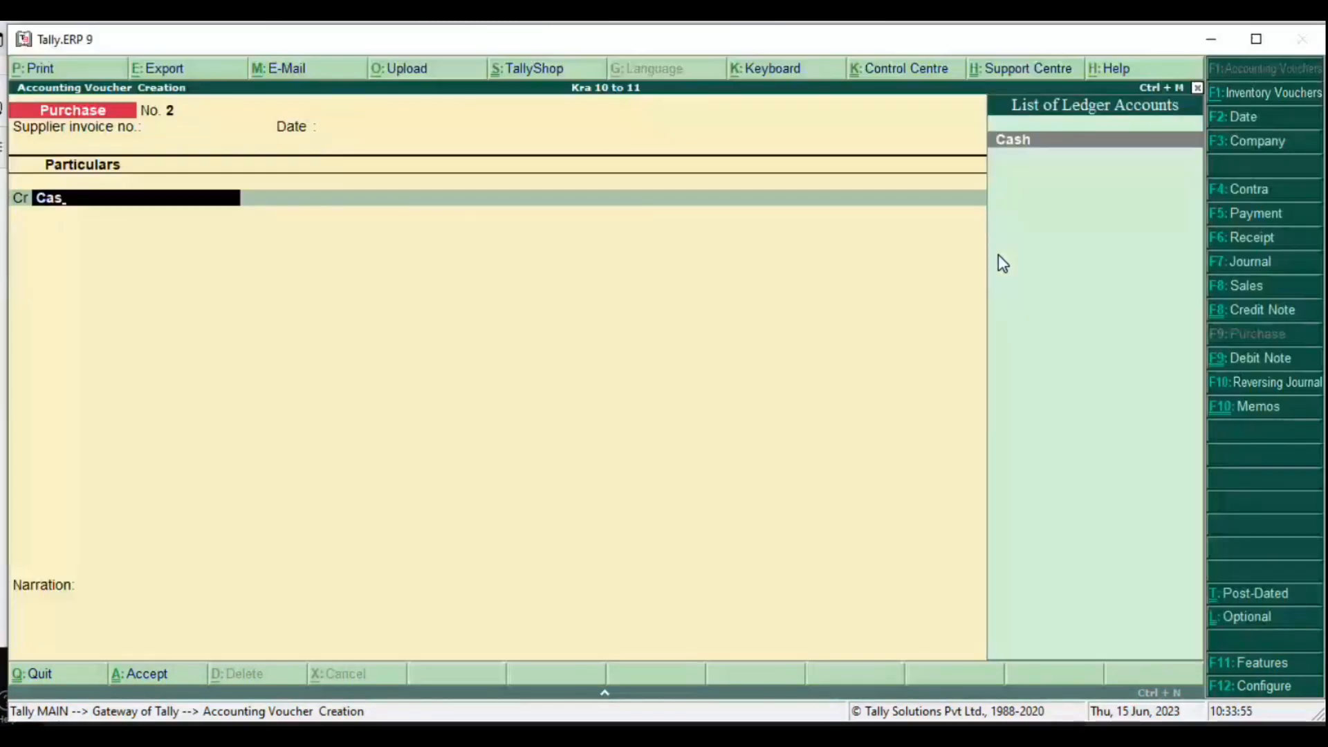
{"action": "key", "text": "Return"}
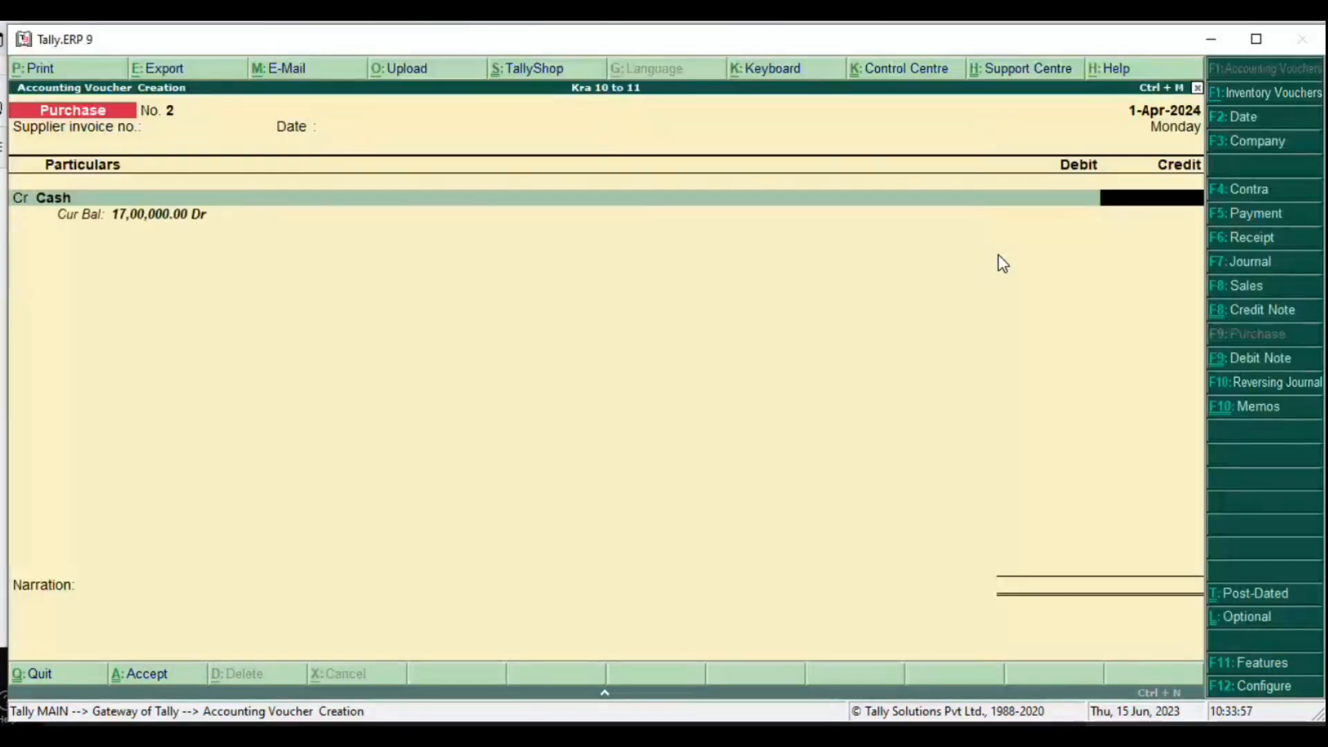
{"action": "type", "text": "00"}
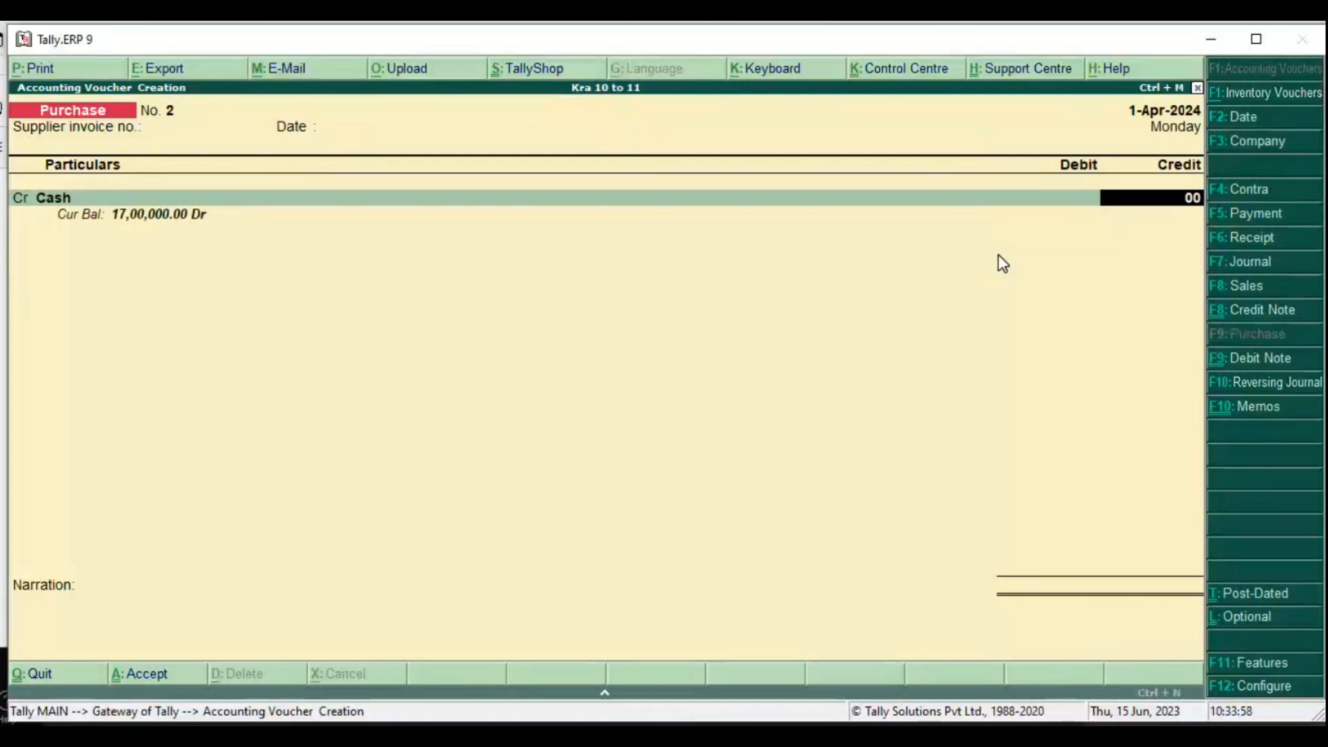
{"action": "type", "text": "6"}
{"action": "key", "text": "Return"}
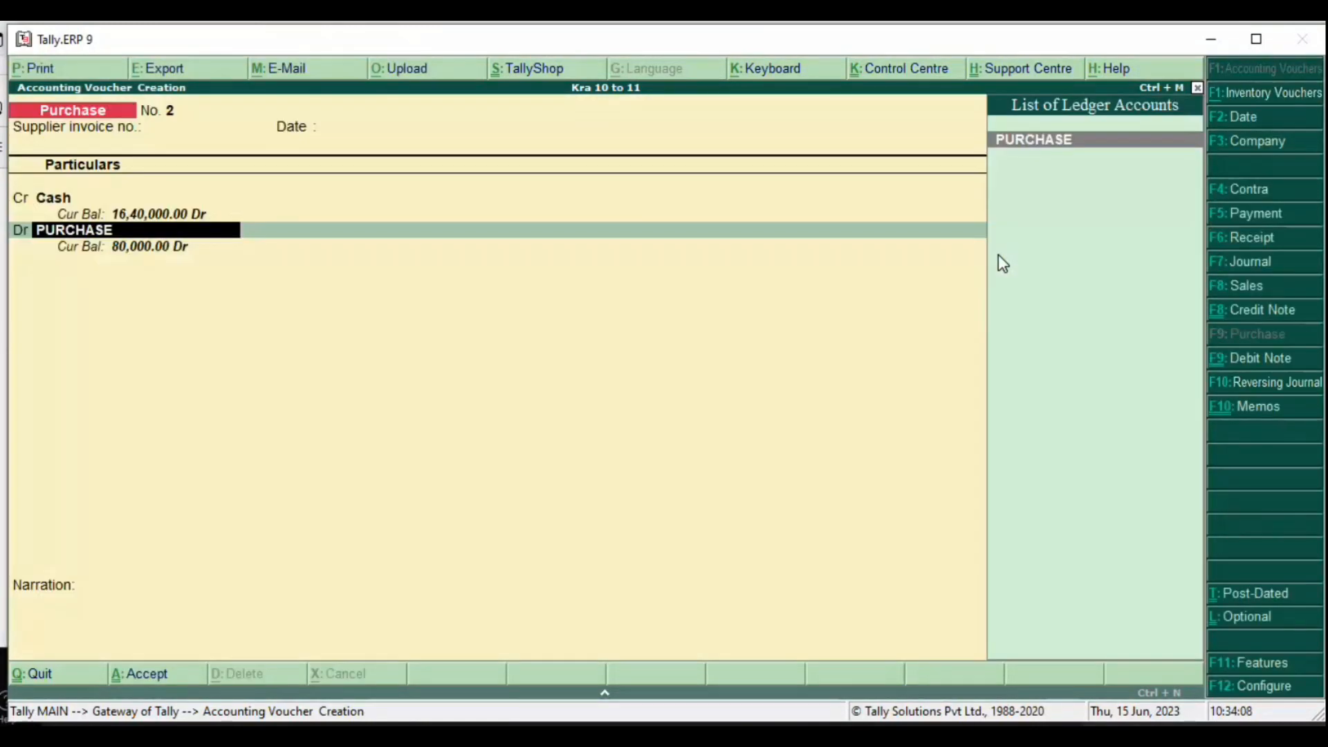
Step: Debit the Purchase ledger with 60,000, check the item names in the PDF's Table 6.11, and return to Tally.ERP 9
{"action": "key", "text": "Return"}
{"action": "key", "text": "alt+Tab"}
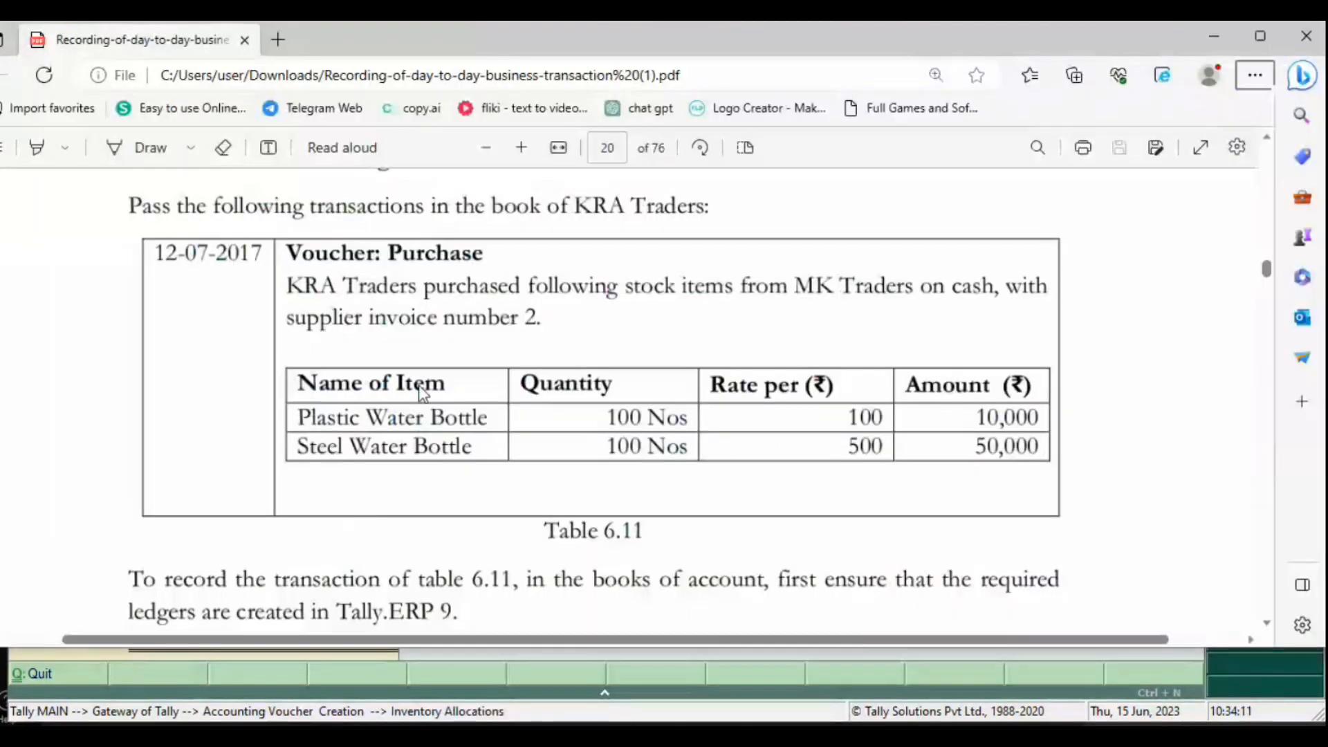
{"action": "key", "text": "alt+Tab"}
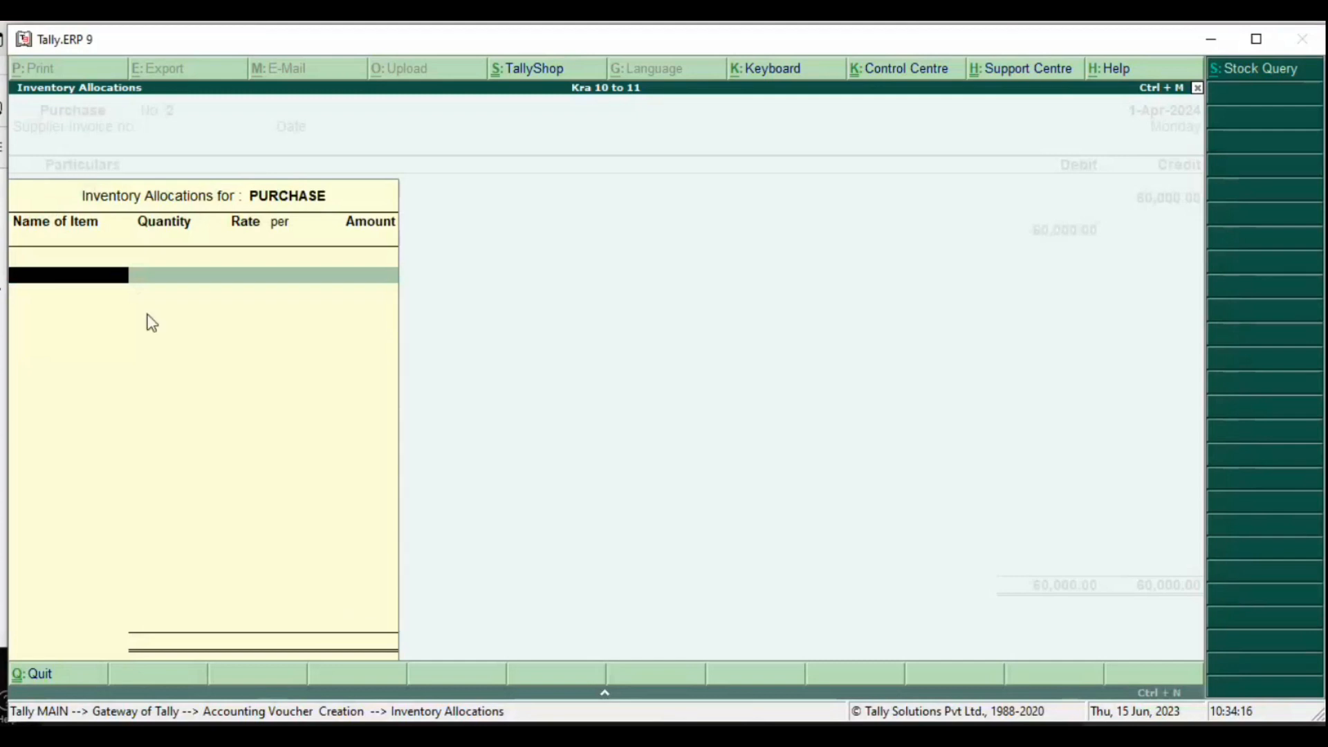
Step: Start a new stock item named Plastic Water Bottle under Primary from the Purchase ledger's inventory allocations
{"action": "key", "text": "alt+c"}
{"action": "type", "text": "Plasto"}
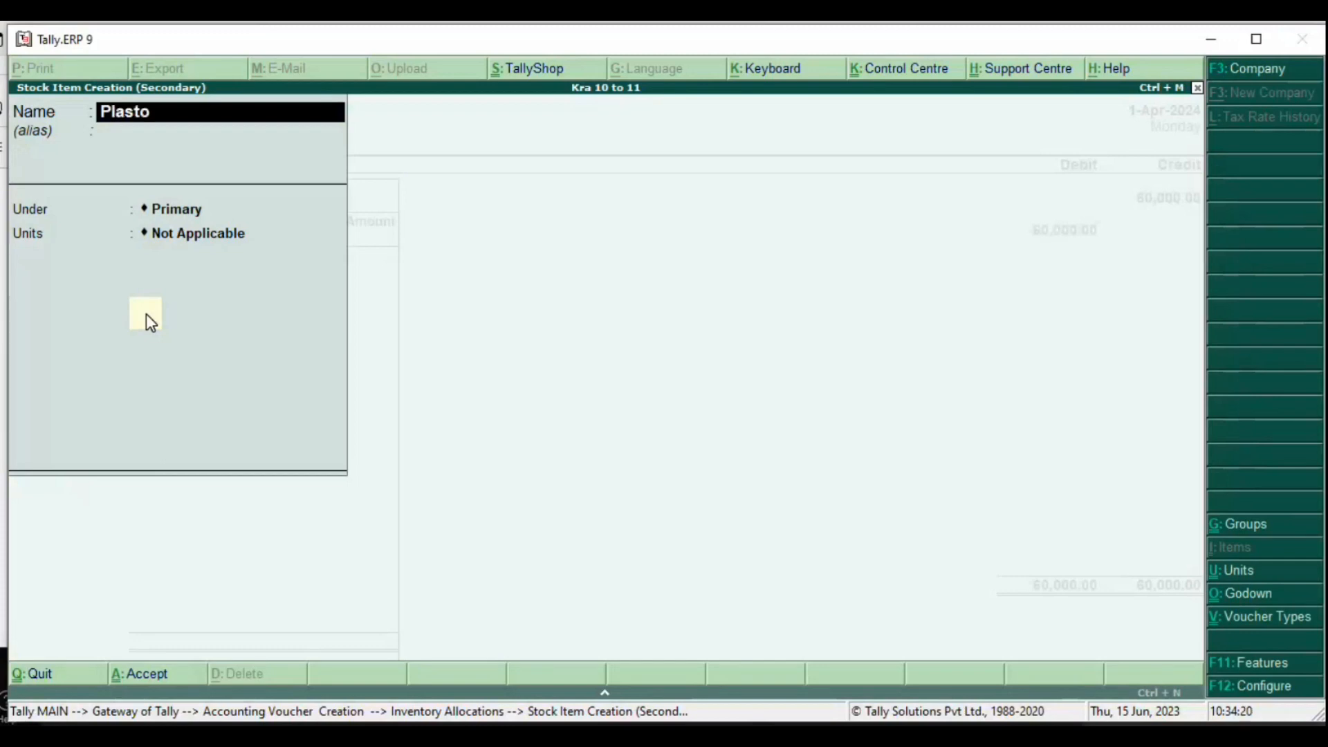
{"action": "key", "text": "BackSpace"}
{"action": "type", "text": "ic Water Bo"}
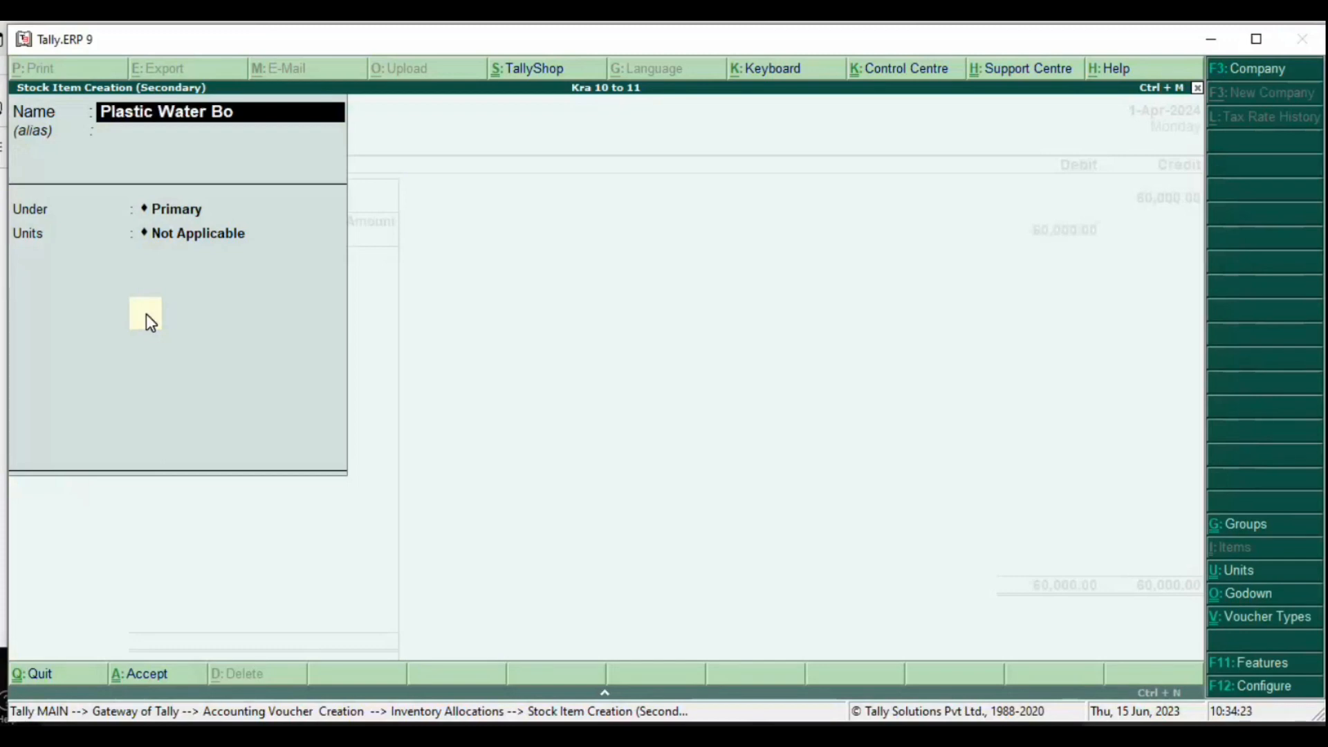
{"action": "type", "text": "ttle"}
{"action": "key", "text": "Return"}
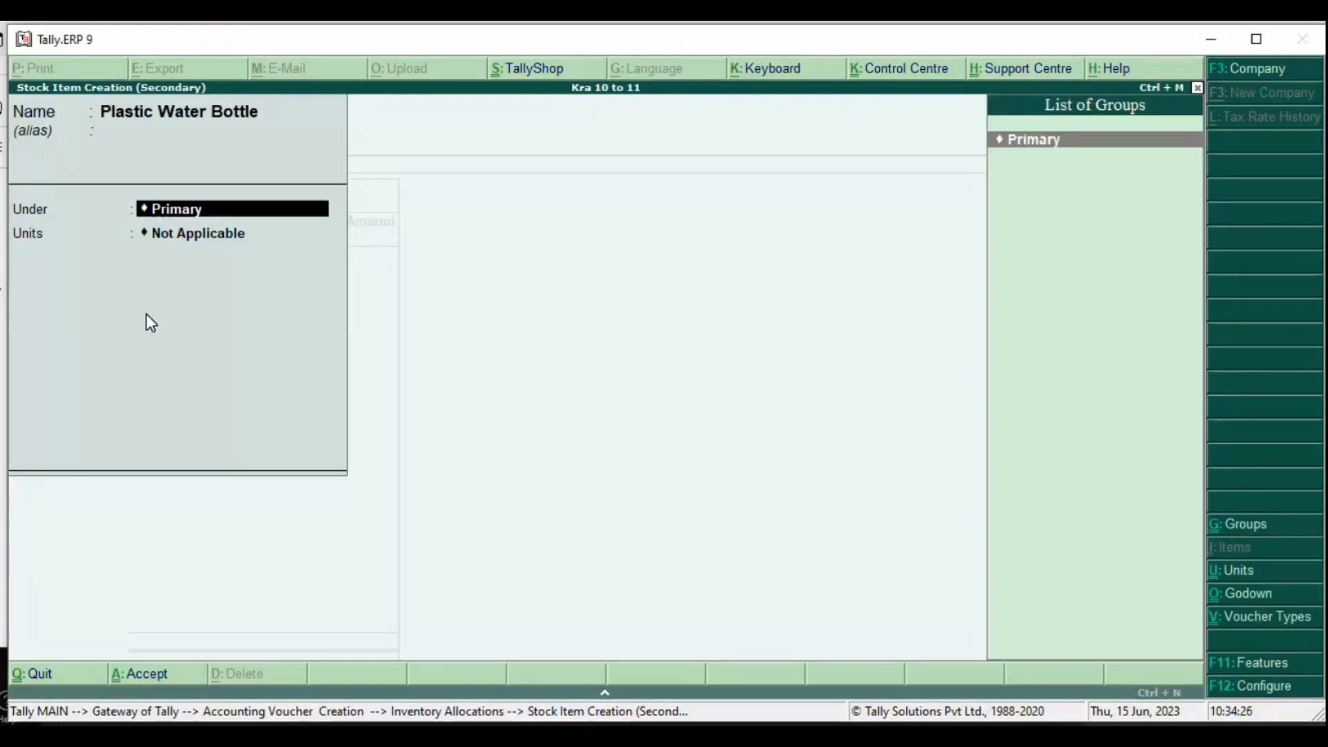
{"action": "key", "text": "Return"}
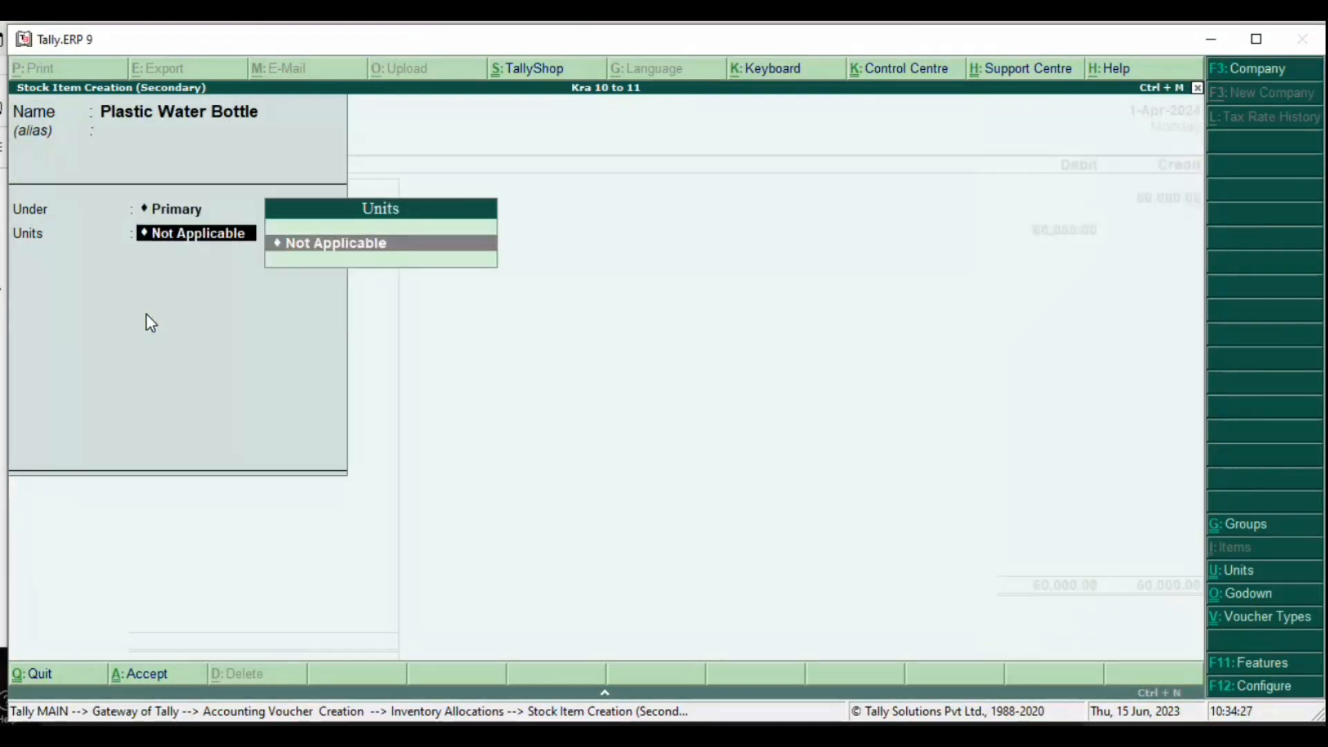
Step: Create the simple unit nos with 0 decimal places for the Plastic Water Bottle item and save the item
{"action": "key", "text": "alt+c"}
{"action": "type", "text": "nos"}
{"action": "key", "text": "Return"}
{"action": "key", "text": "Return"}
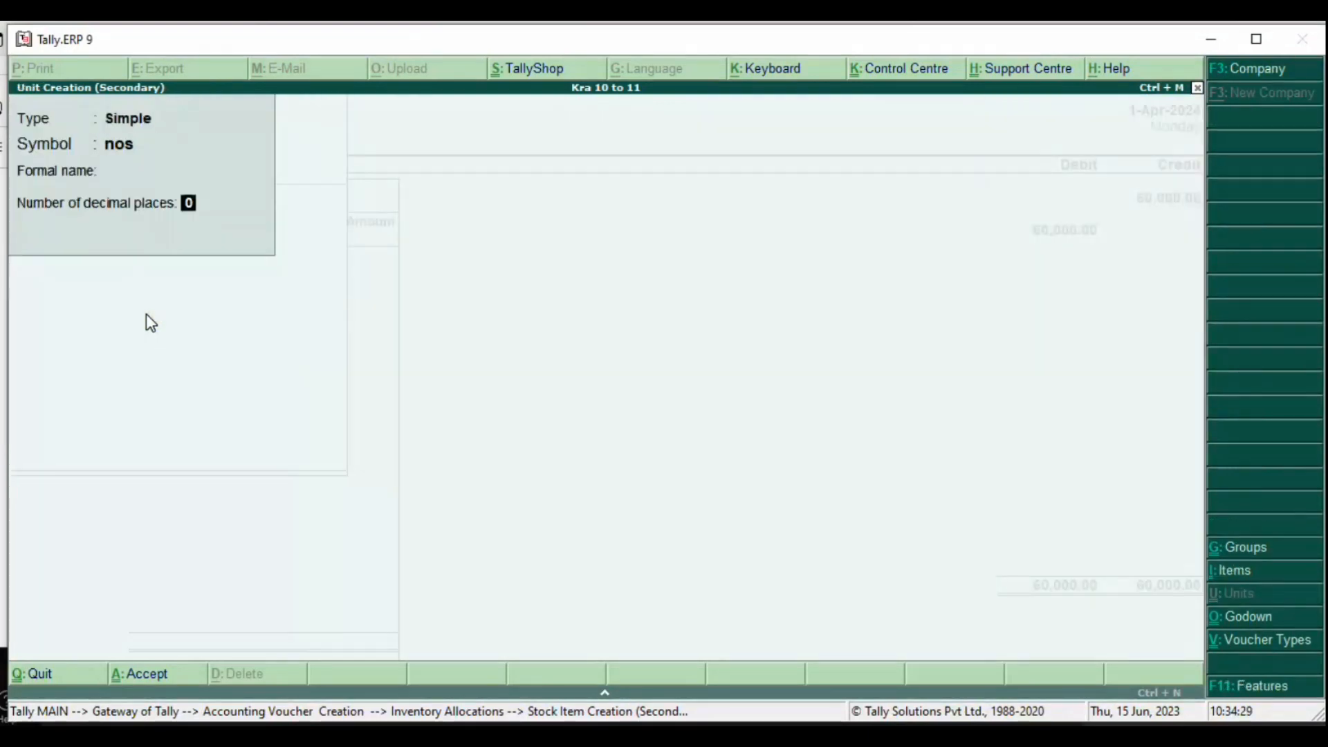
{"action": "key", "text": "Return"}
{"action": "key", "text": "Return"}
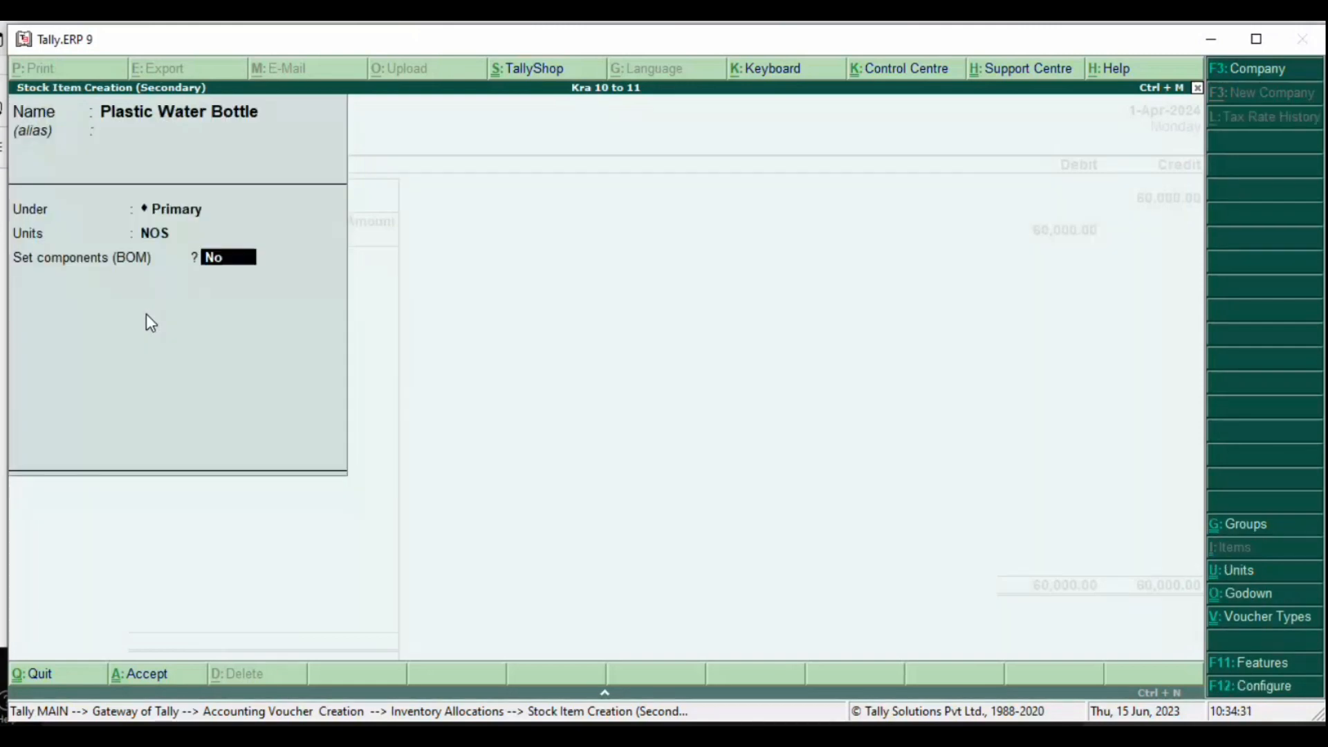
{"action": "key", "text": "ctrl+a"}
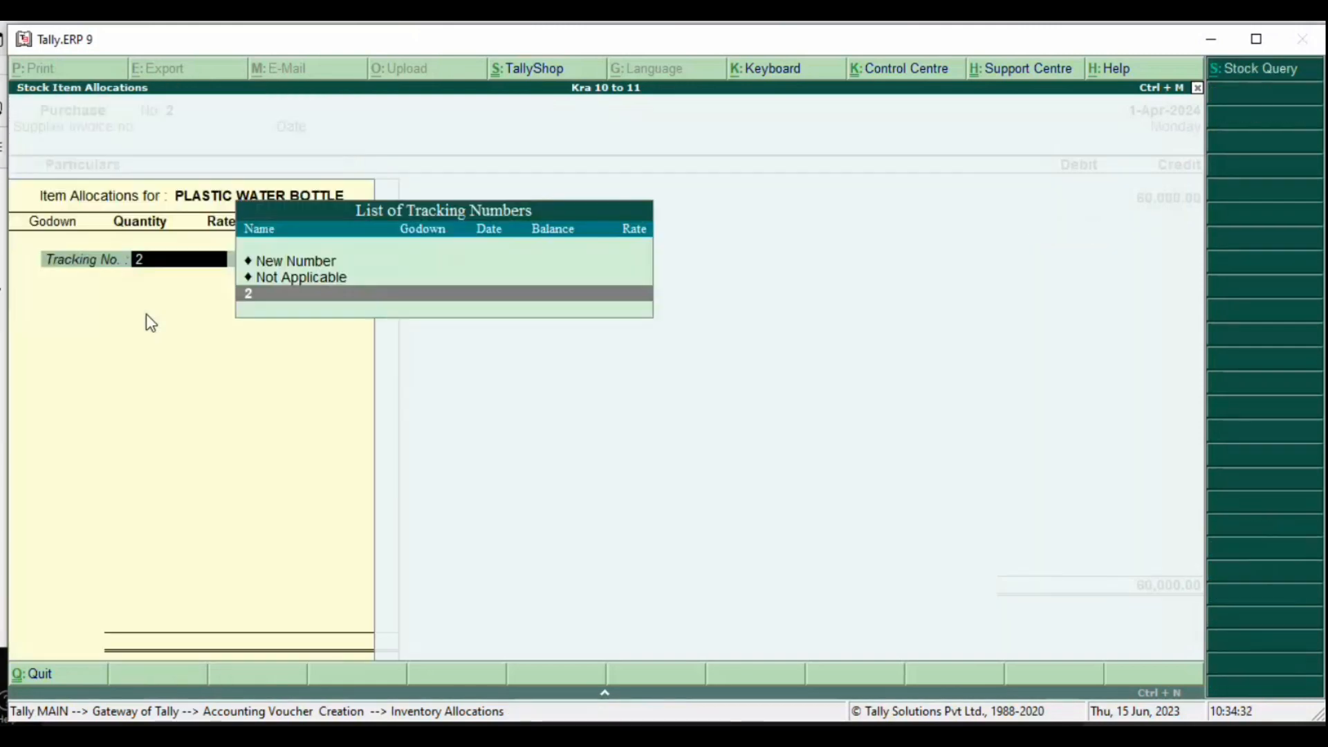
Step: Allocate 100 nos of Plastic Water Bottle at a rate of 100 under tracking number 2, checking the PDF for the figures
{"action": "key", "text": "Return"}
{"action": "key", "text": "alt+Tab"}
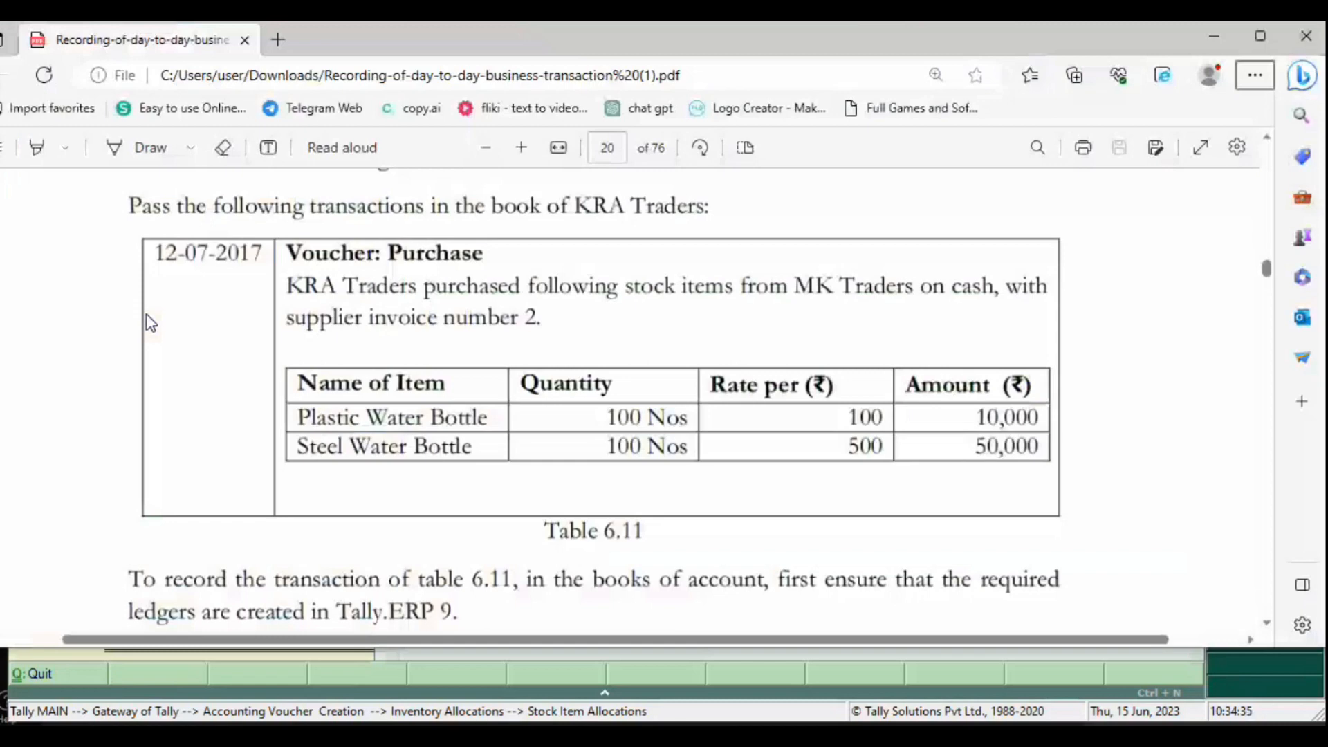
{"action": "key", "text": "alt+Tab"}
{"action": "type", "text": "00"}
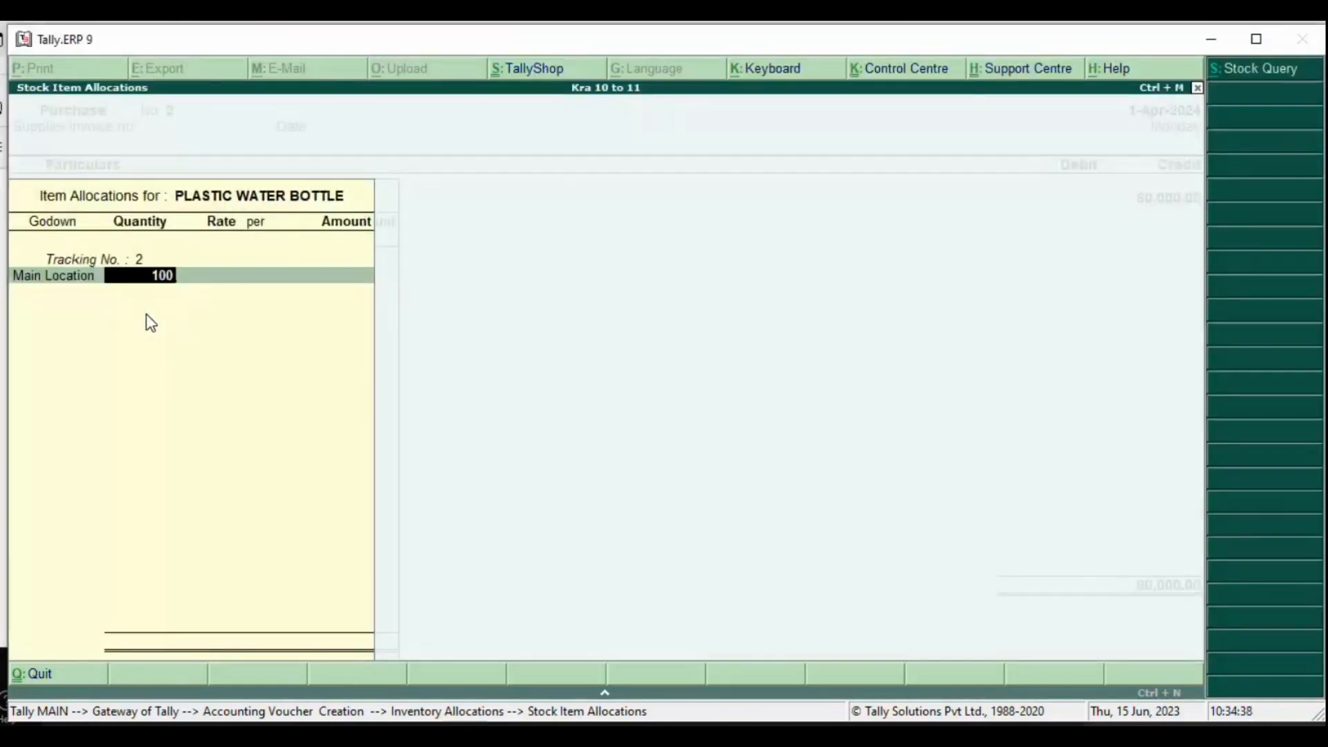
{"action": "key", "text": "Return"}
{"action": "type", "text": "100"}
{"action": "key", "text": "Return"}
{"action": "key", "text": "Return"}
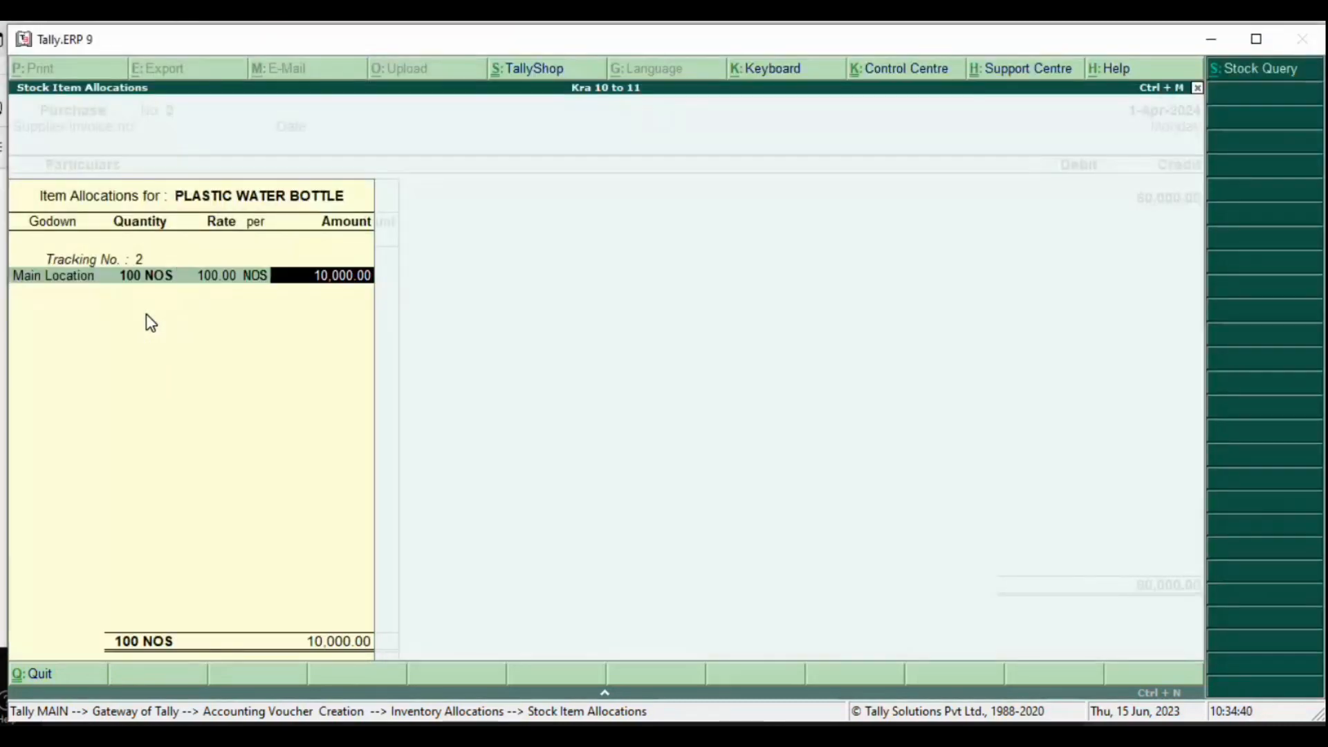
{"action": "key", "text": "Return"}
{"action": "key", "text": "Return"}
{"action": "key", "text": "Return"}
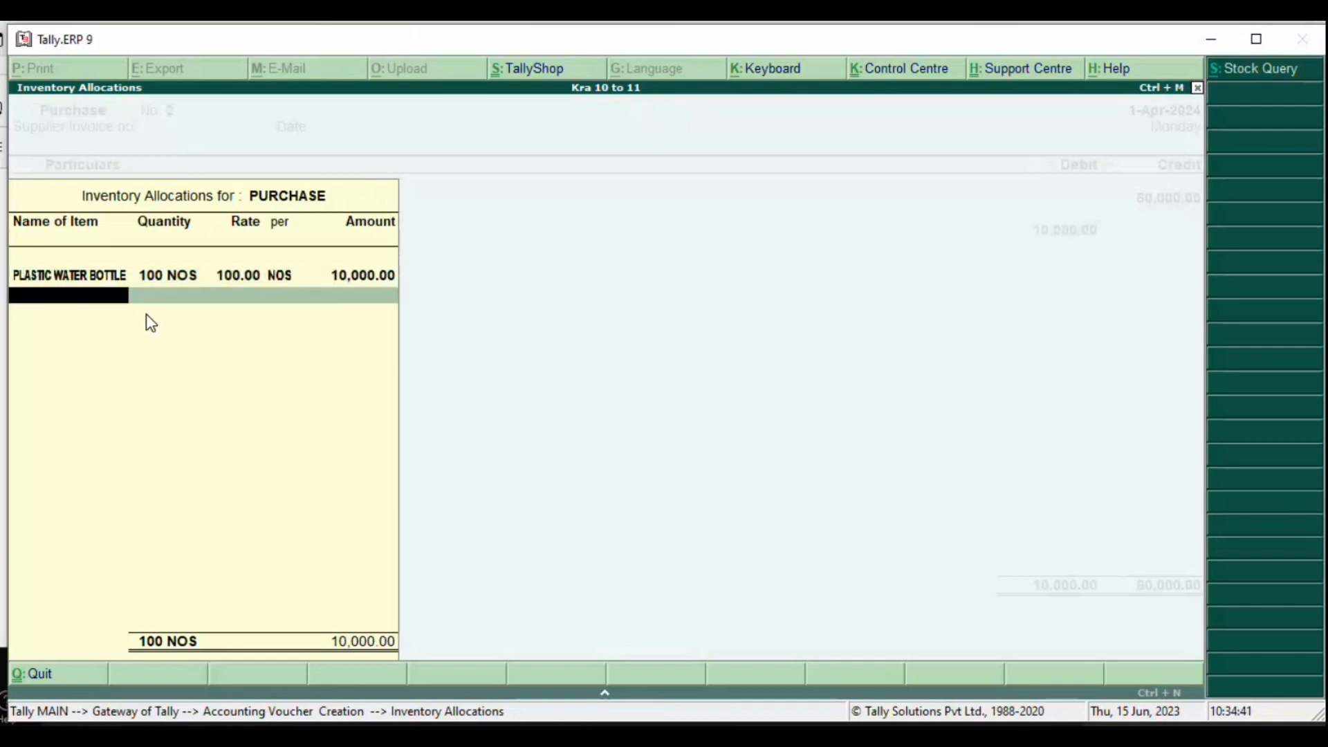
Step: Create a second stock item named Steel Water under Primary with the unit NOS
{"action": "key", "text": "alt+c"}
{"action": "type", "text": "Stee"}
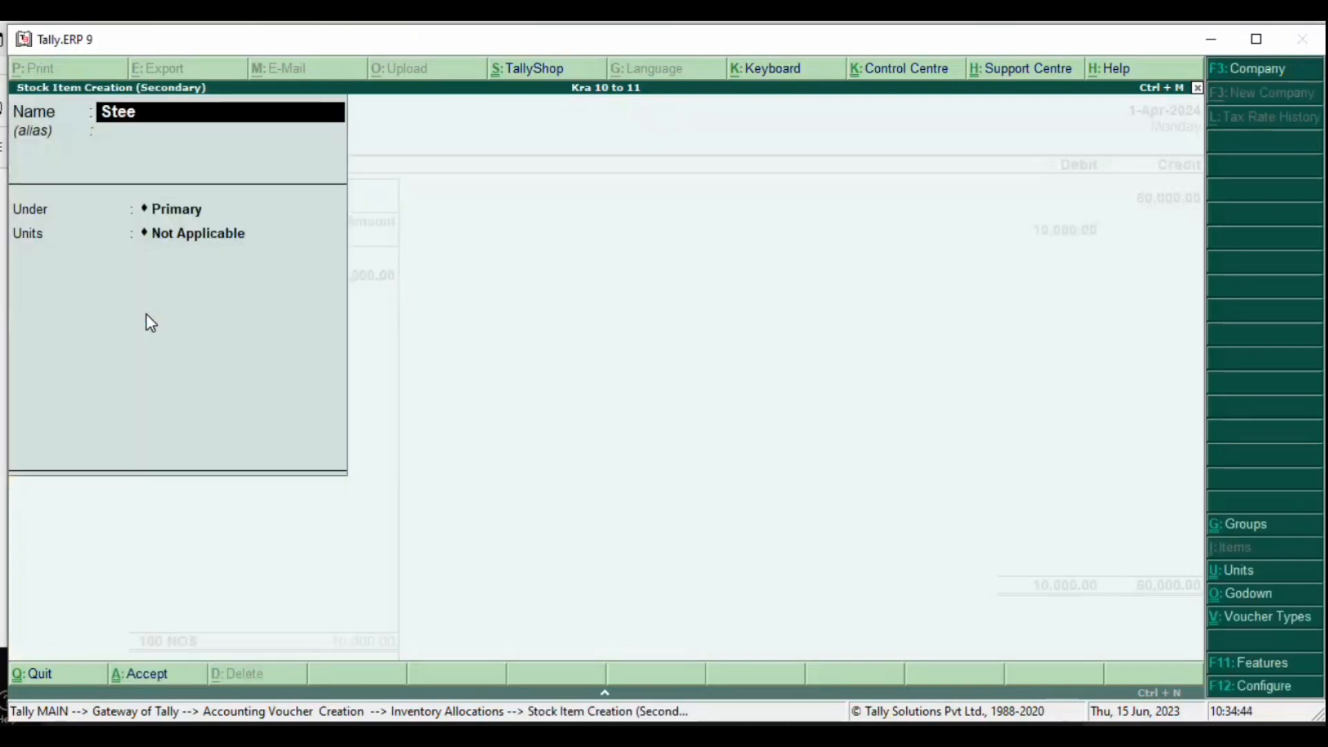
{"action": "type", "text": "l Water"}
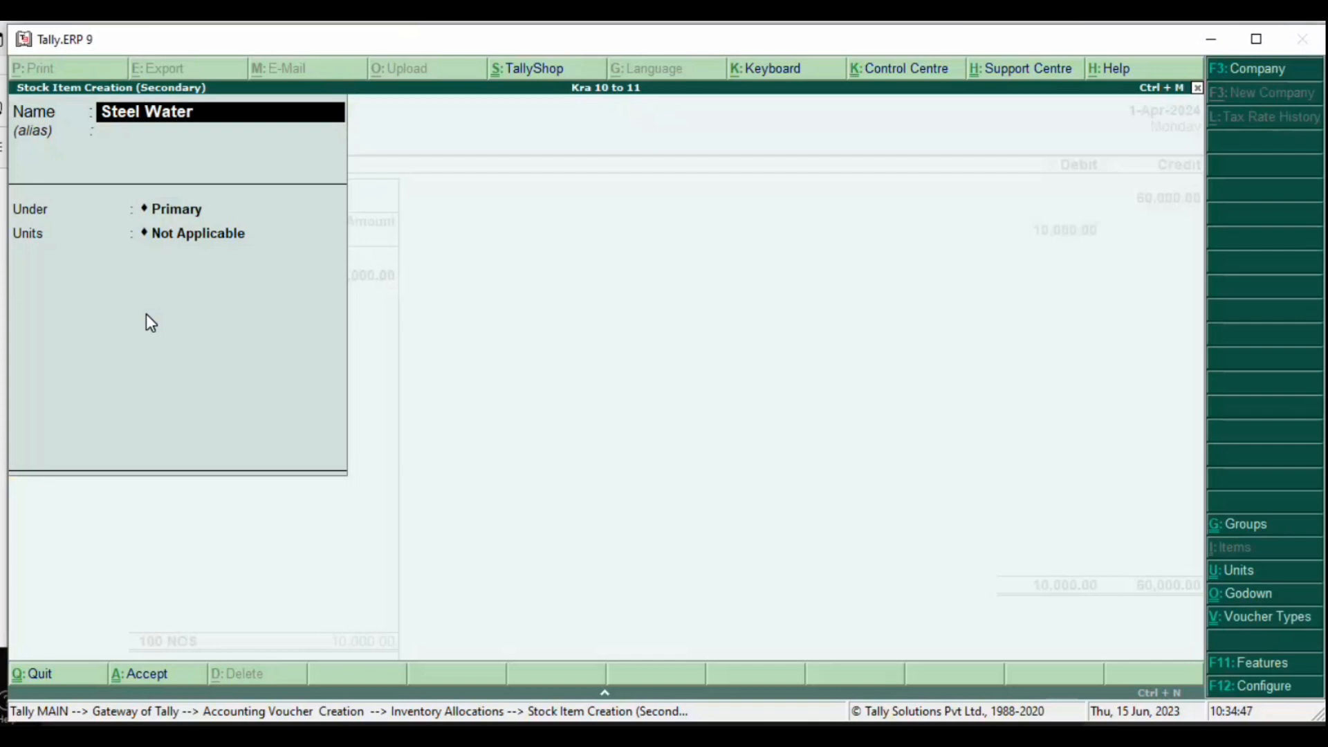
{"action": "key", "text": "Return"}
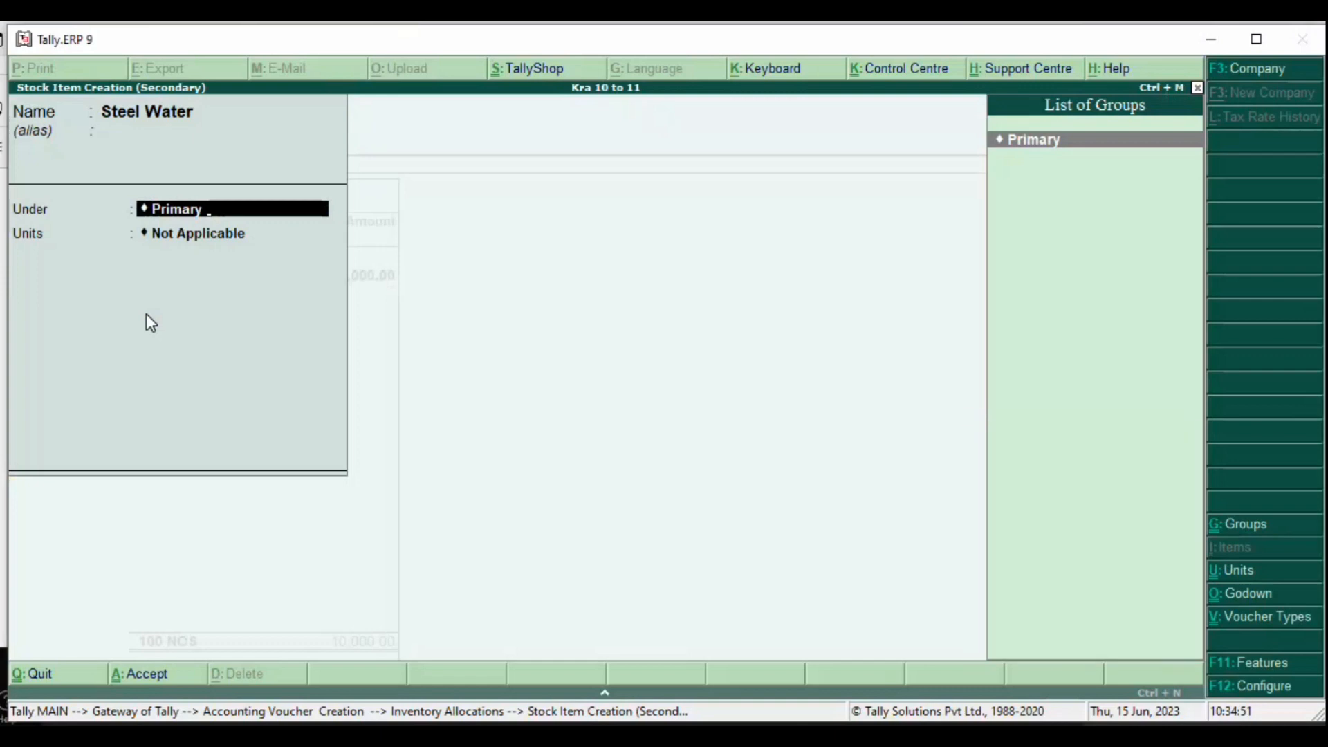
{"action": "key", "text": "Return"}
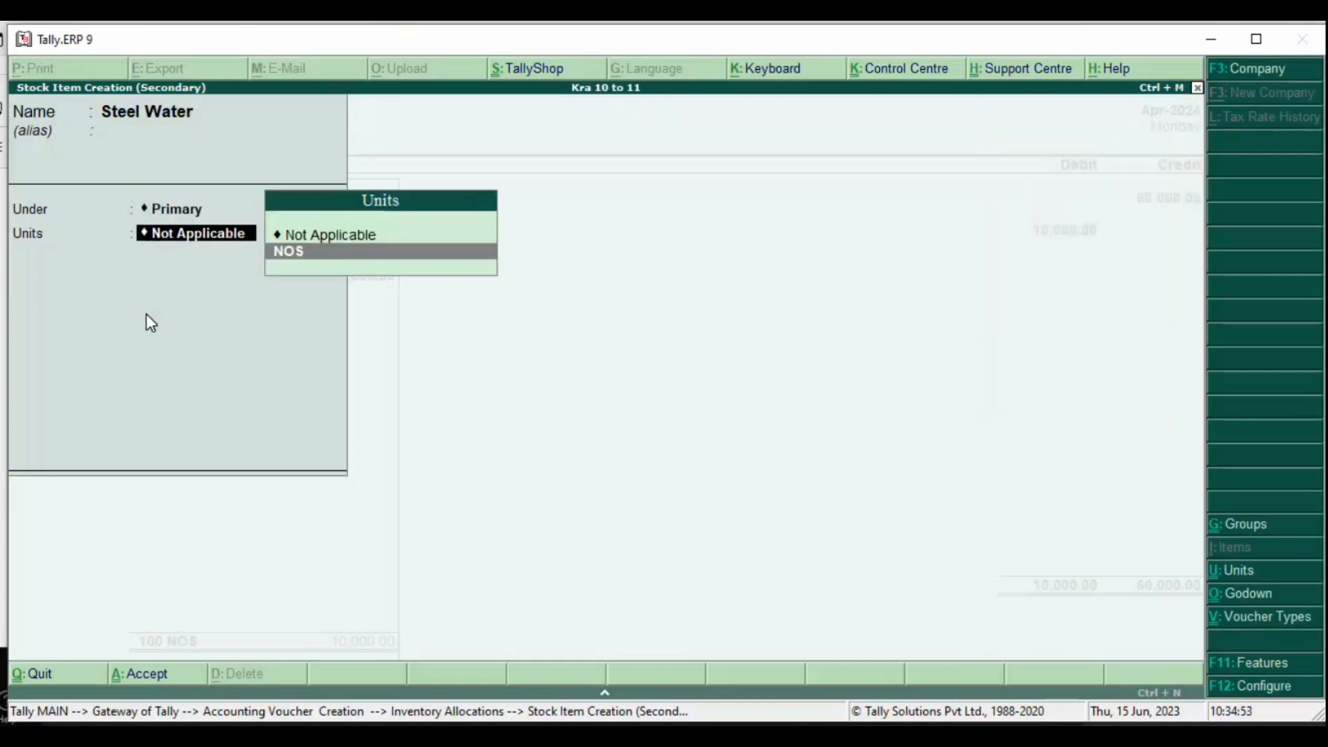
{"action": "key", "text": "Return"}
{"action": "key", "text": "ctrl+a"}
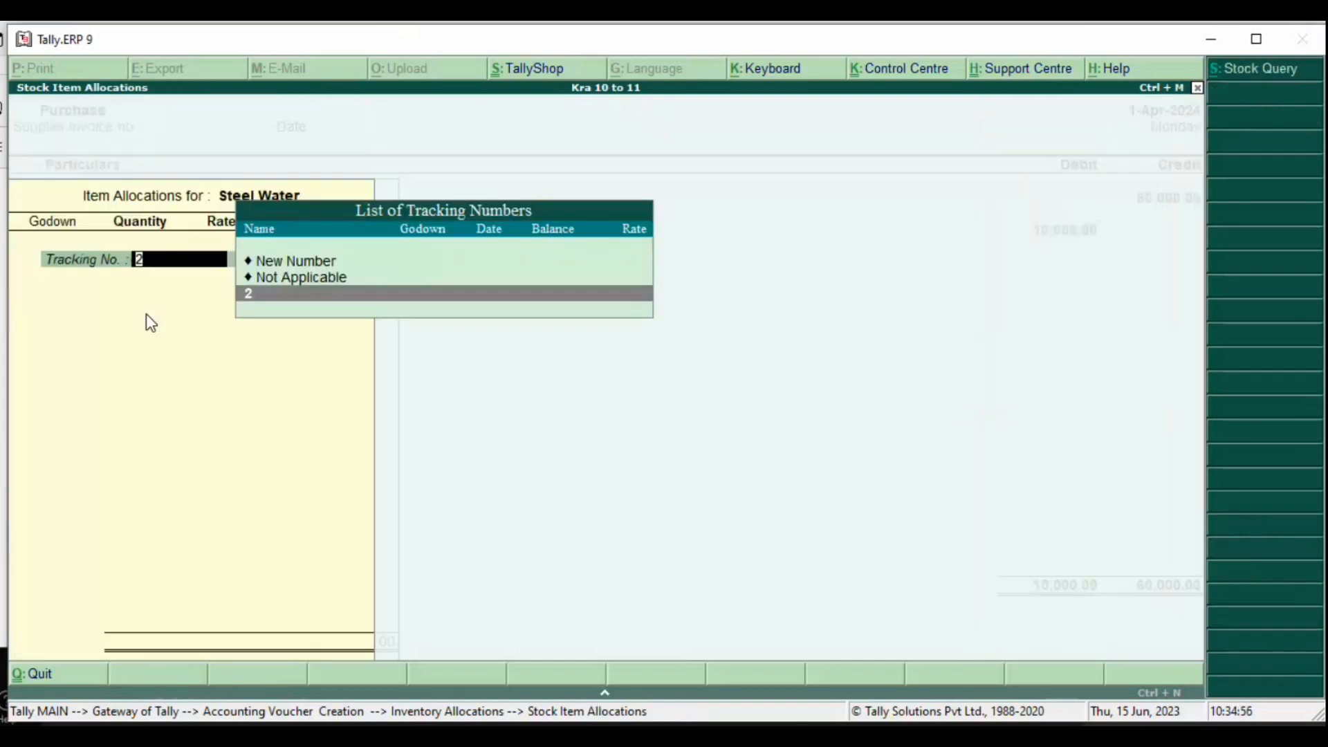
Step: Allocate 100 nos of Steel Water at a rate of 500 under tracking number 2, checking the PDF for the figures
{"action": "key", "text": "Return"}
{"action": "key", "text": "alt+Tab"}
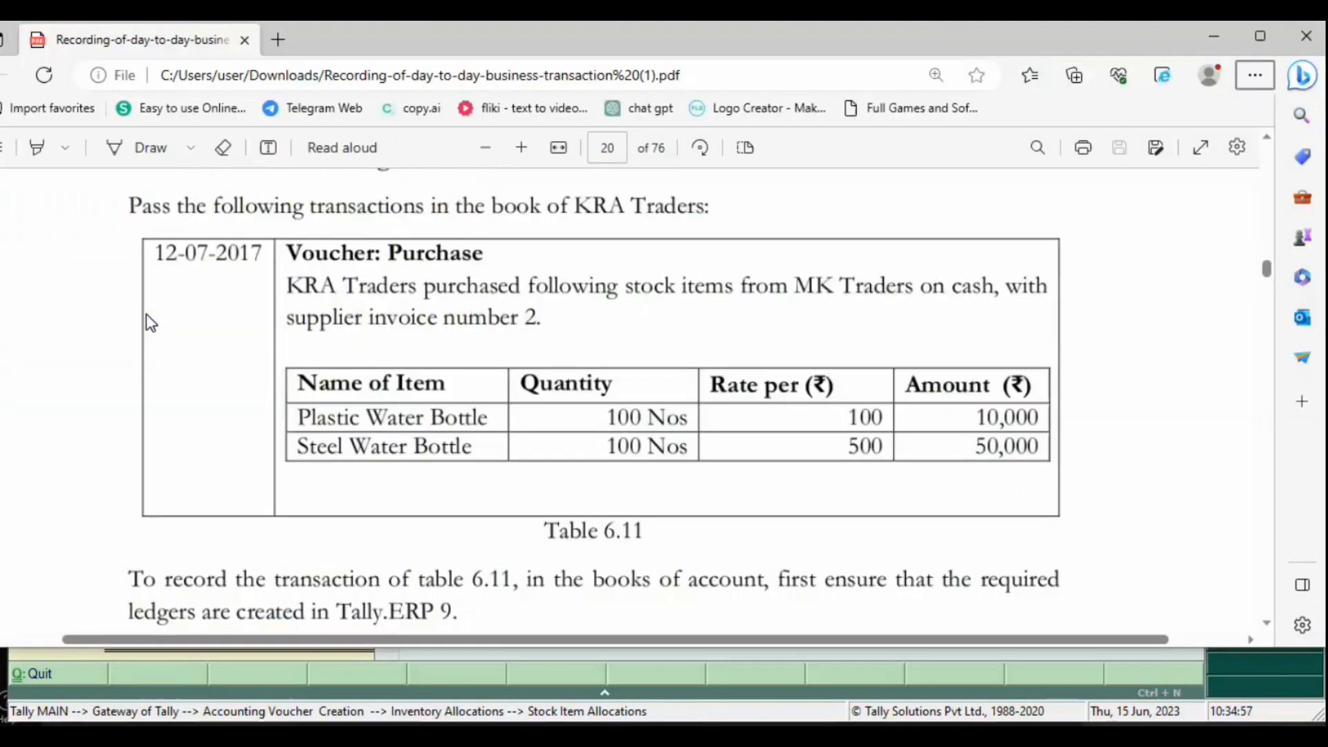
{"action": "key", "text": "alt+Tab"}
{"action": "type", "text": "100"}
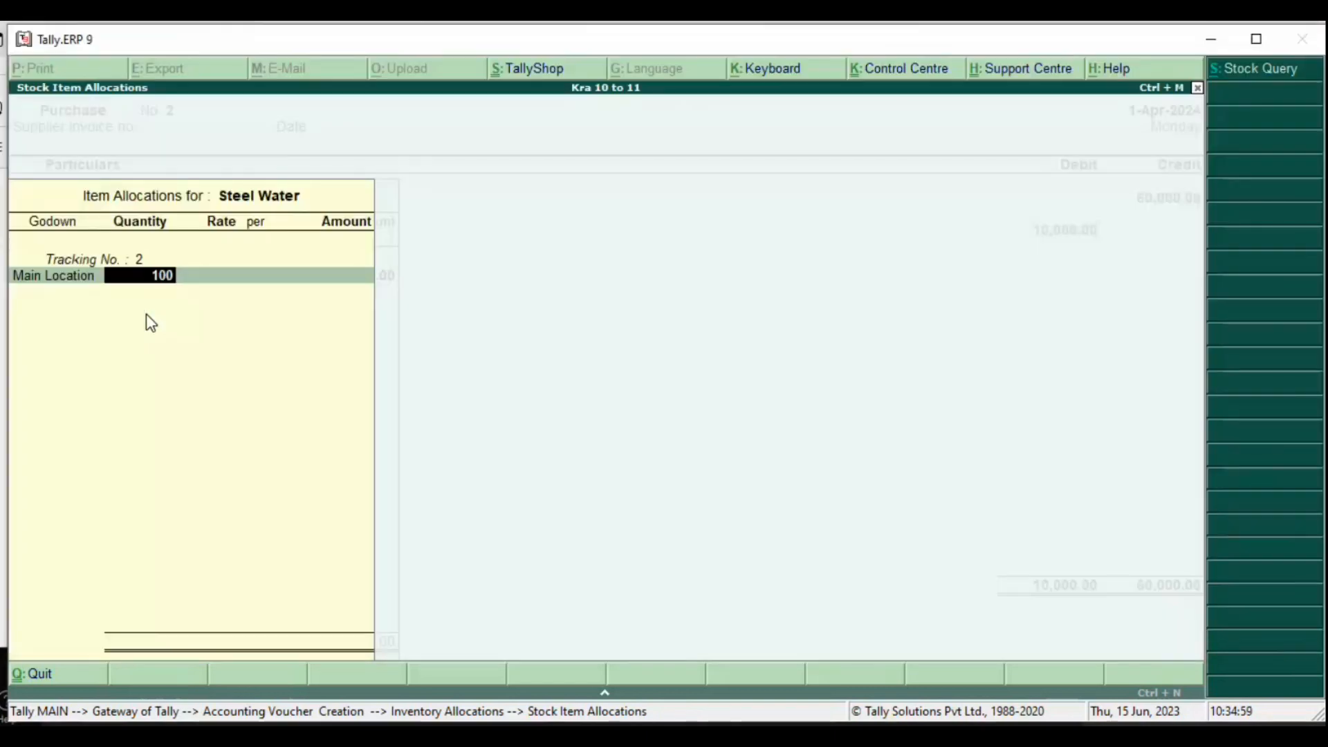
{"action": "key", "text": "Return"}
{"action": "type", "text": "500"}
{"action": "key", "text": "Return"}
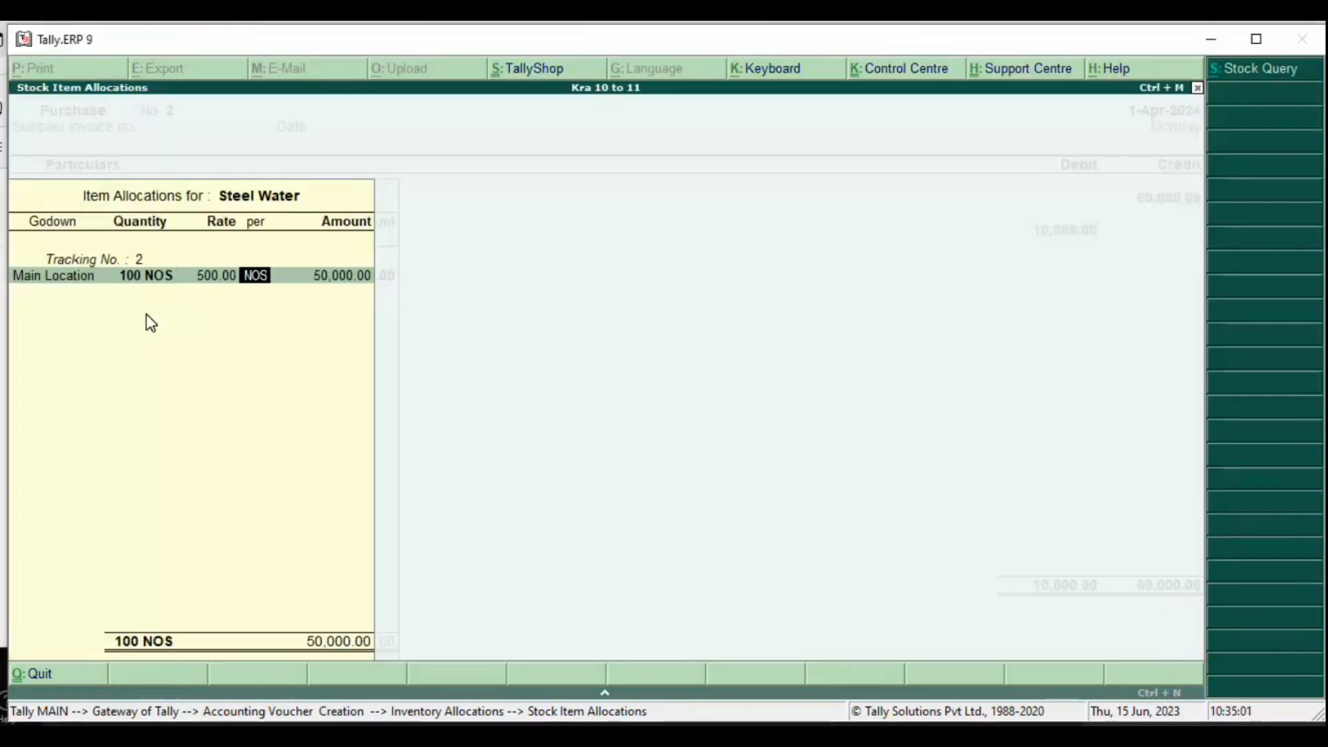
{"action": "key", "text": "Return"}
{"action": "key", "text": "Return"}
{"action": "key", "text": "Return"}
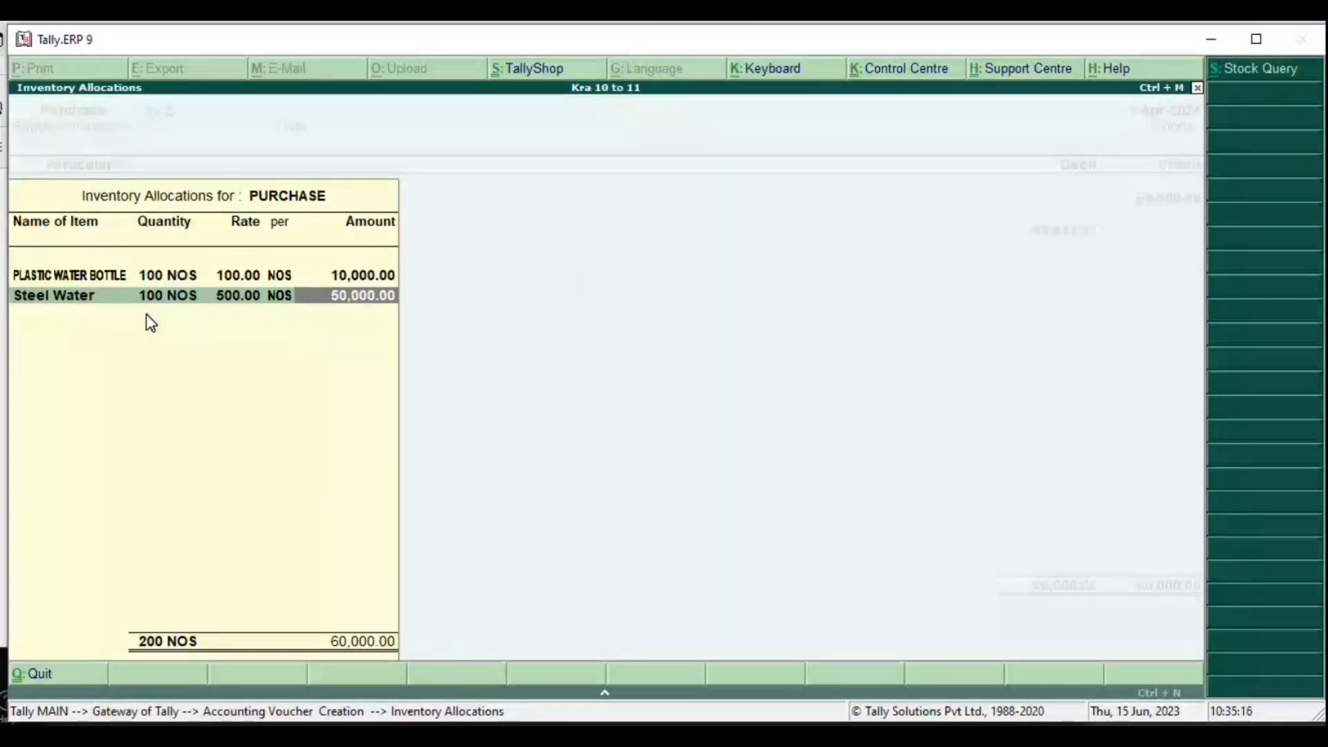
Step: Complete the Purchase ledger's inventory allocations and save the purchase voucher without a narration
{"action": "key", "text": "Return"}
{"action": "key", "text": "Return"}
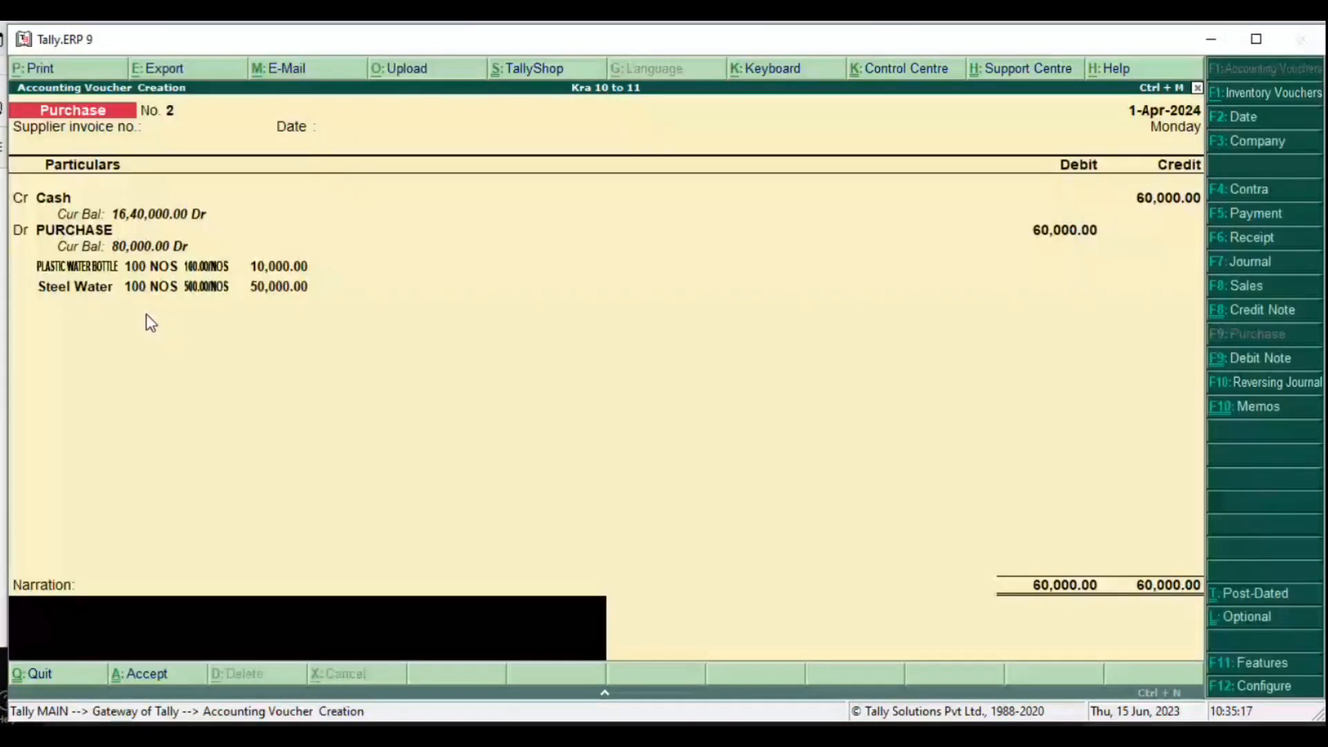
{"action": "key", "text": "Return"}
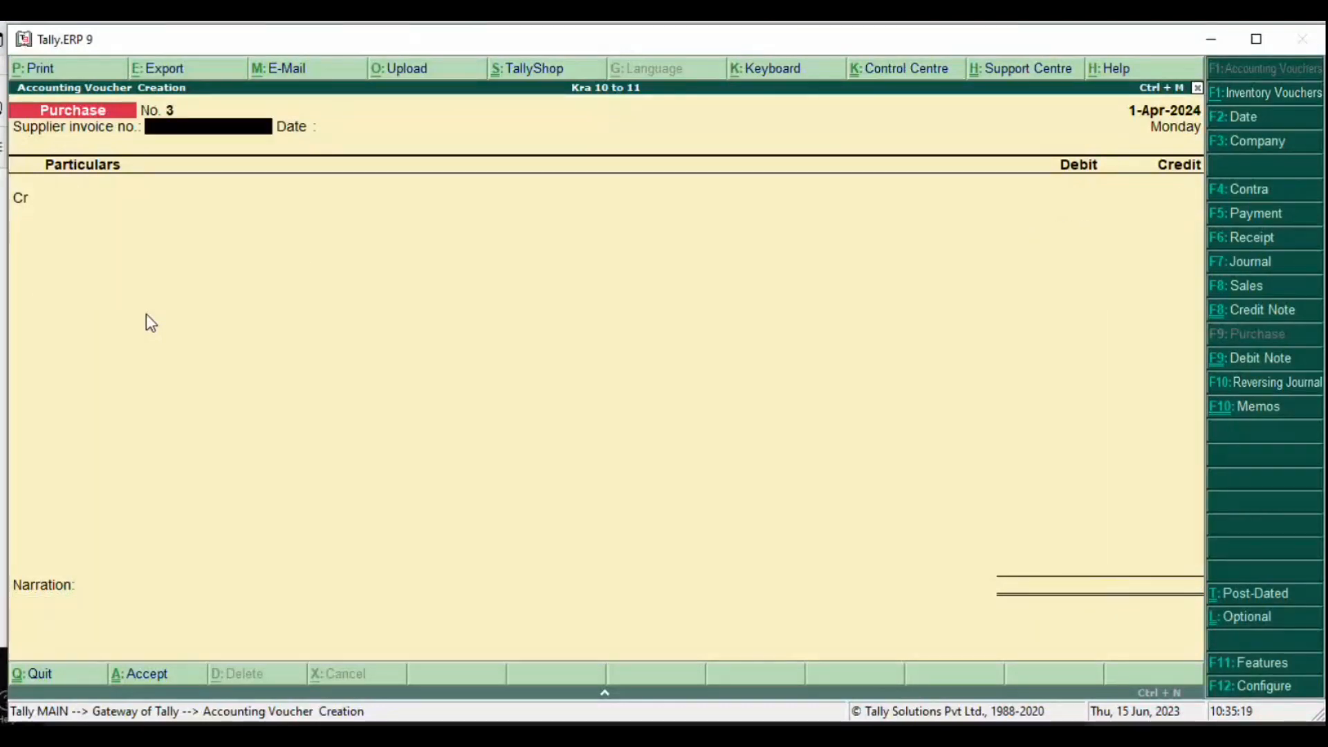
Step: Credit Cash with 60,000 in the new purchase voucher, leaving the supplier invoice number, date and supplier address blank
{"action": "key", "text": "Return"}
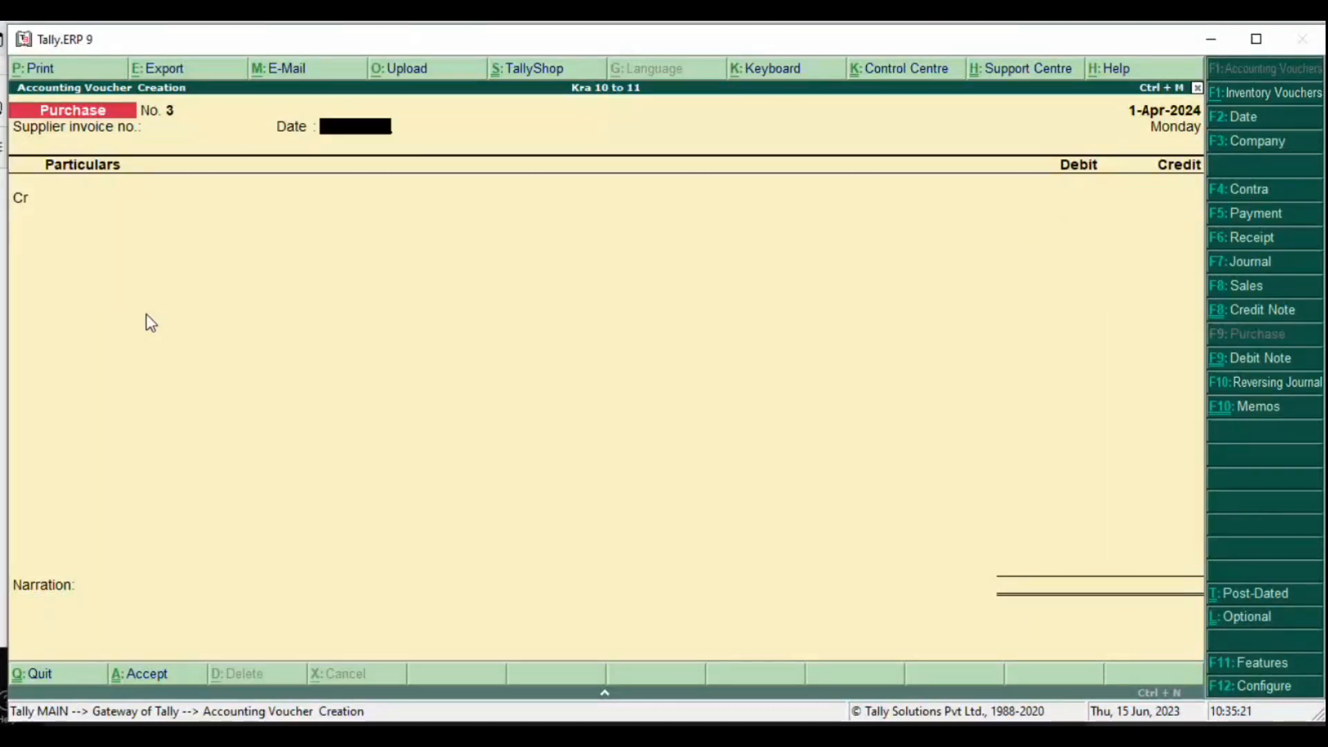
{"action": "key", "text": "Return"}
{"action": "type", "text": "c"}
{"action": "key", "text": "Return"}
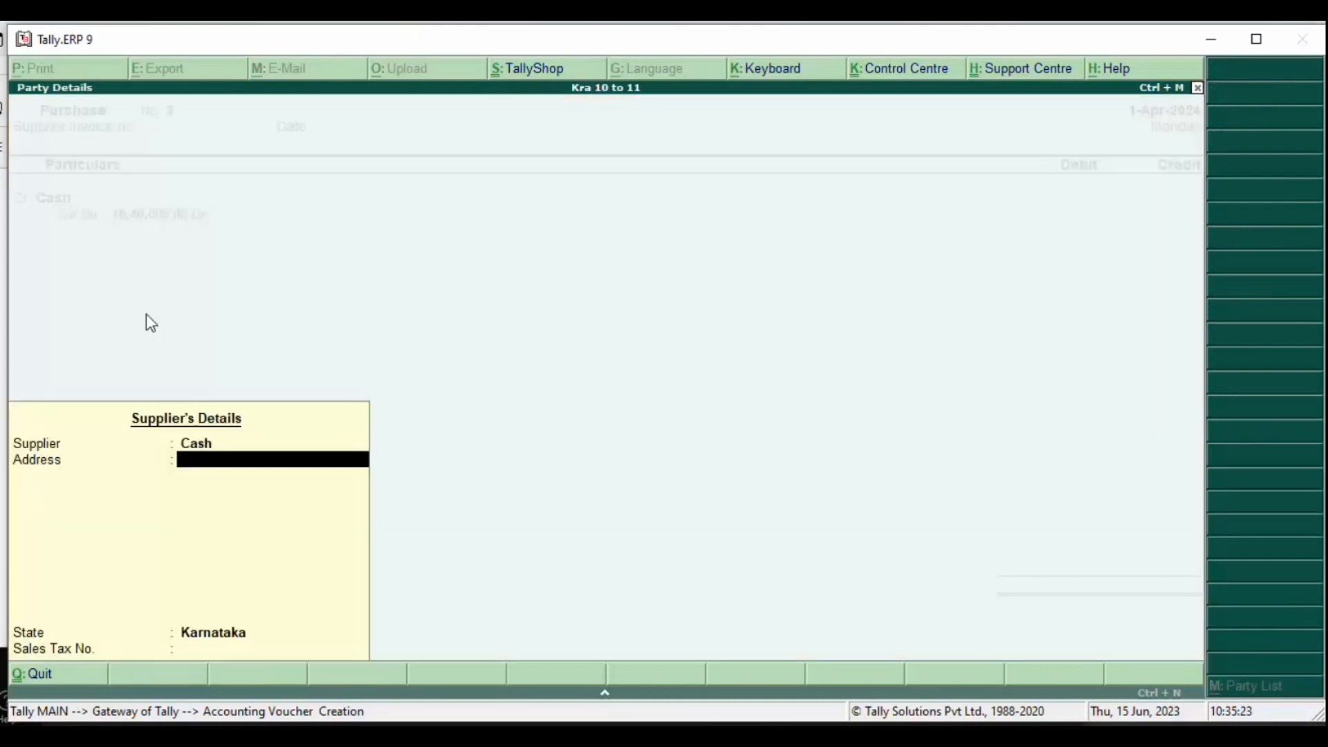
{"action": "key", "text": "Return"}
{"action": "type", "text": "60000"}
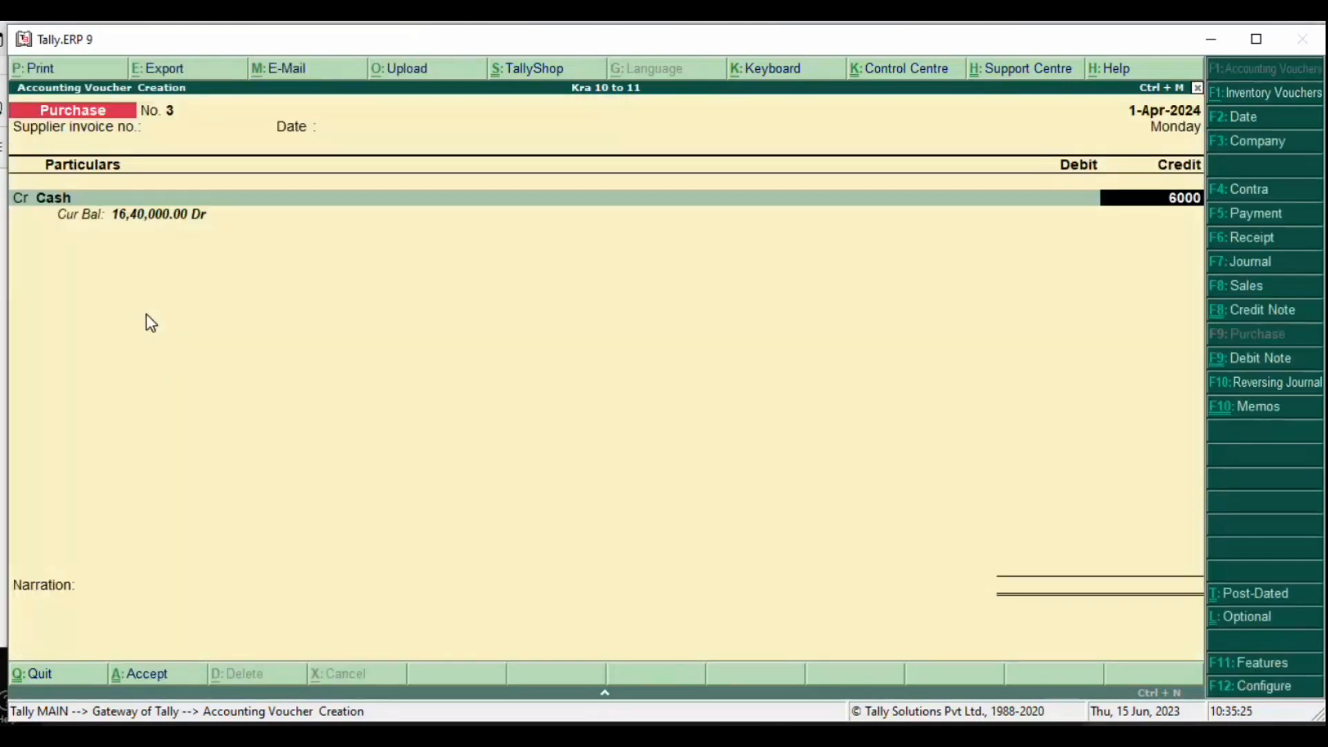
{"action": "key", "text": "Return"}
Step: Debit the PURCHASE ledger with 60,000, skipping its item allocations and the narration
{"action": "type", "text": "p"}
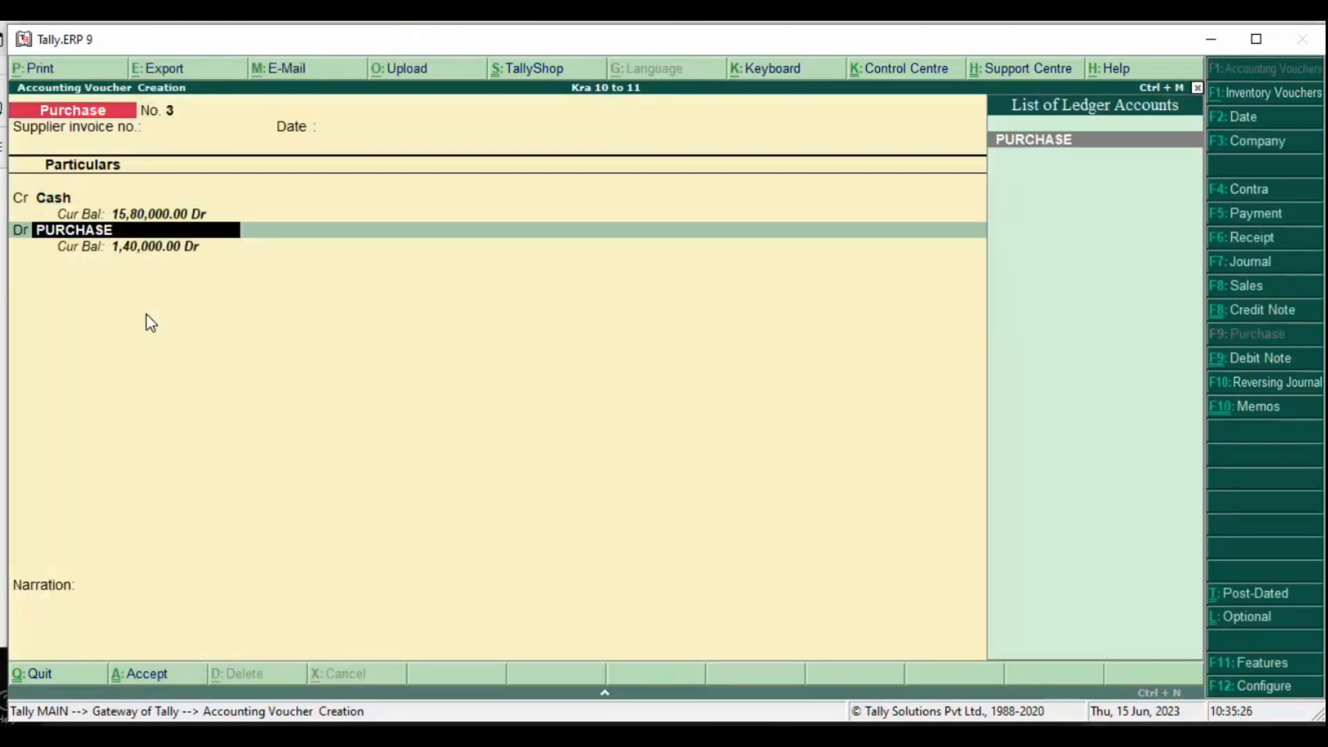
{"action": "key", "text": "Return"}
{"action": "key", "text": "Return"}
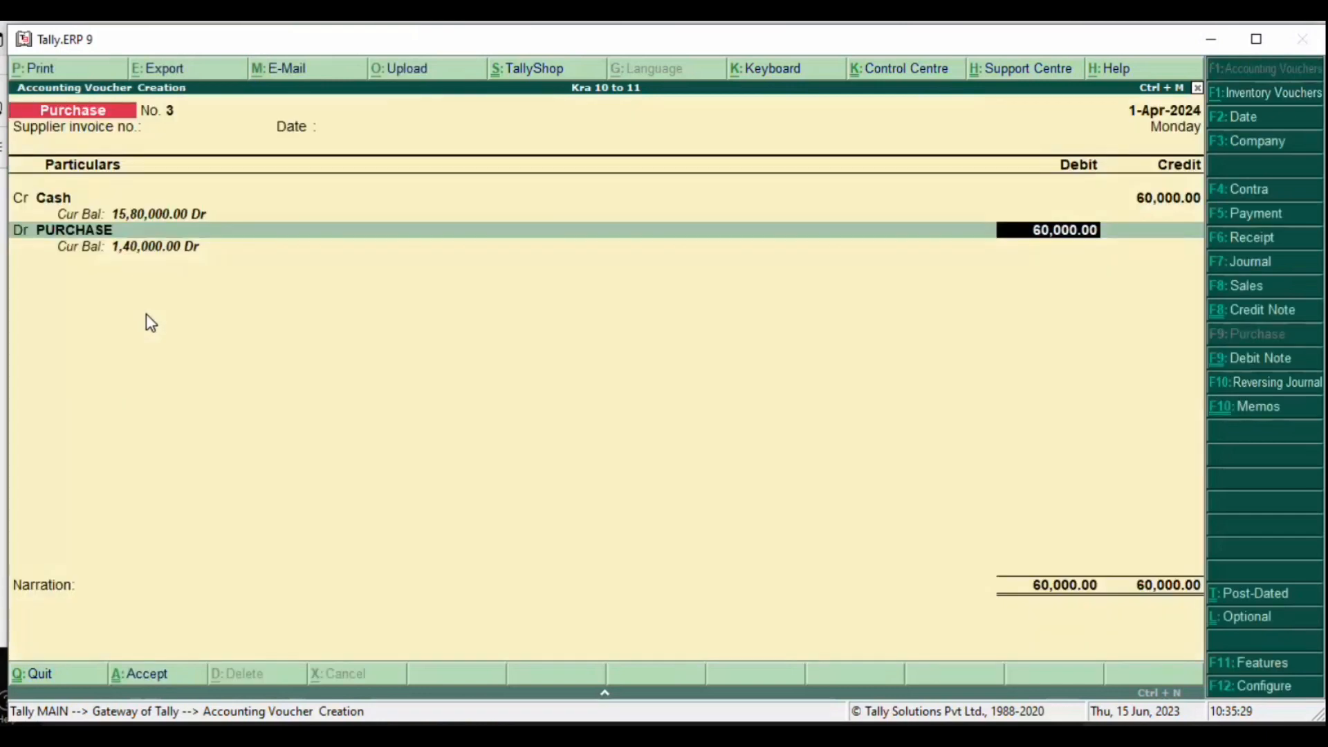
{"action": "key", "text": "Return"}
{"action": "key", "text": "Return"}
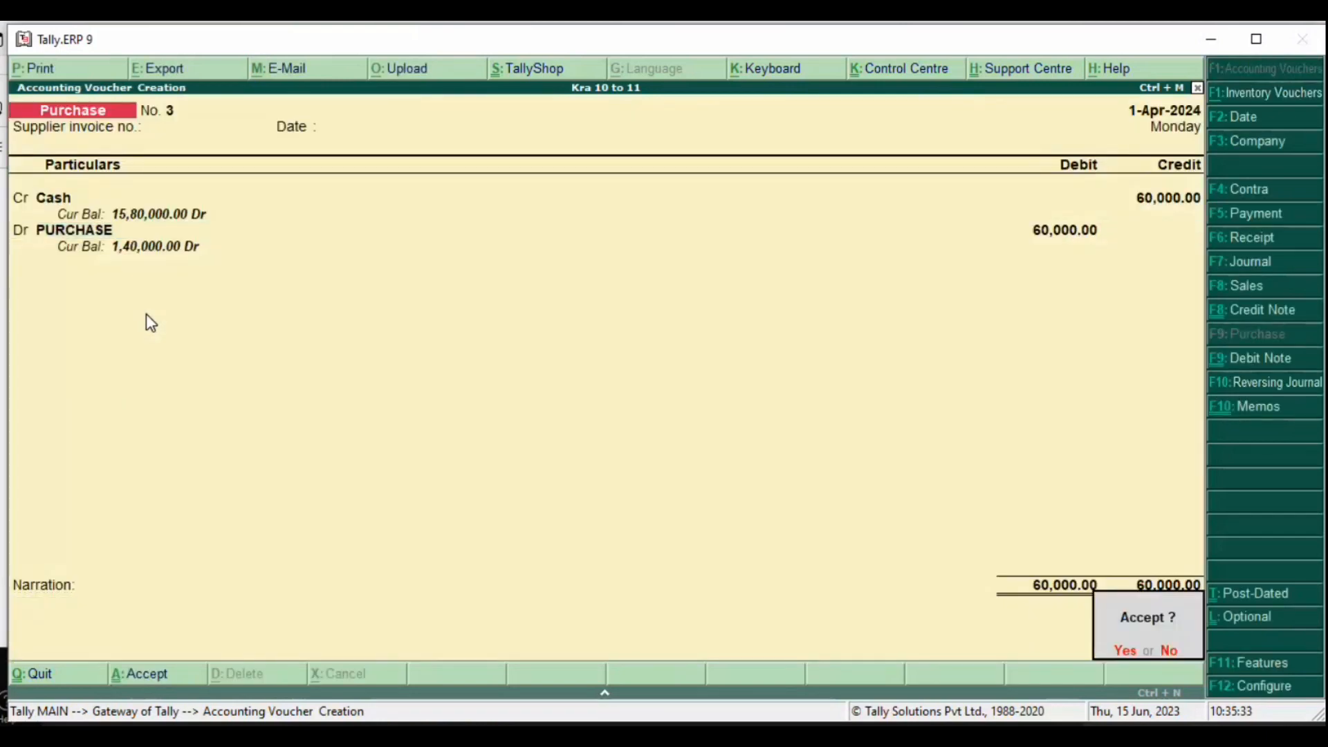
Step: Return to the unsaved voucher, reopen the PURCHASE ledger's inventory allocations and check the item quantities and rates in the PDF
{"action": "key", "text": "Escape"}
{"action": "key", "text": "BackSpace"}
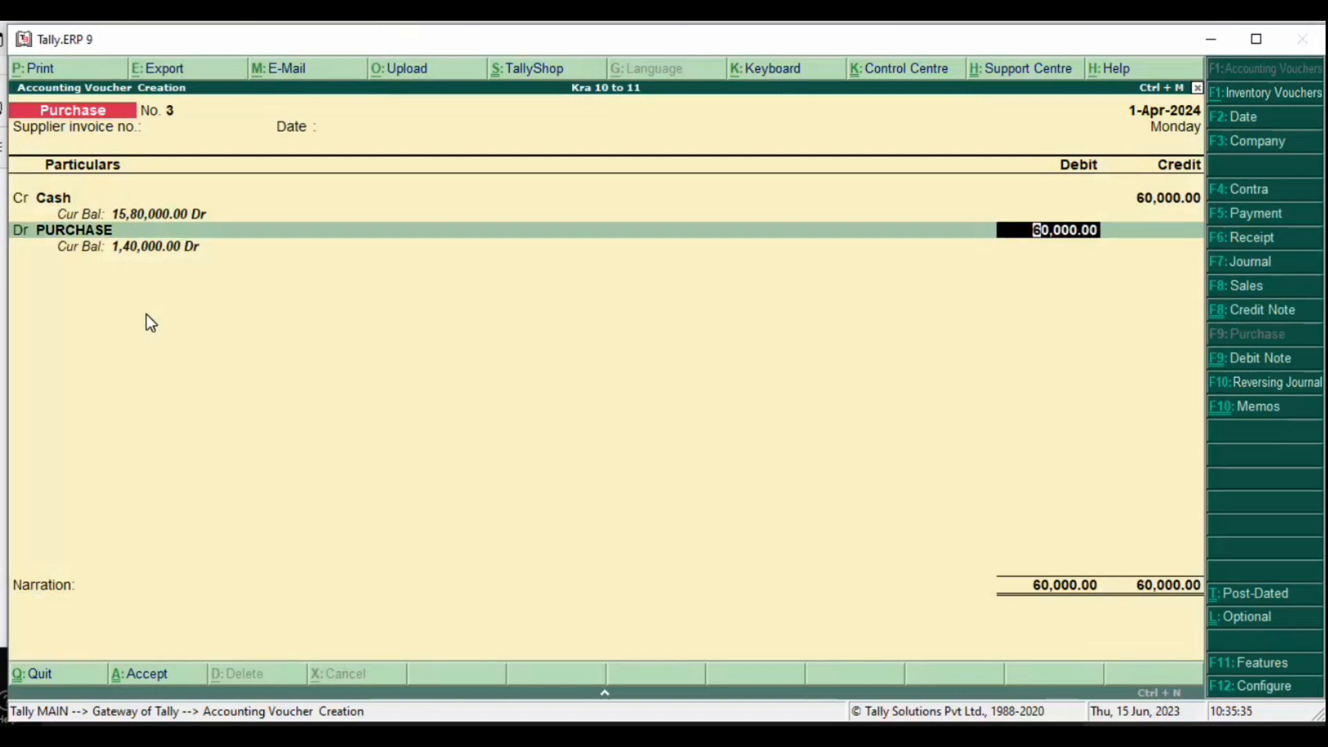
{"action": "key", "text": "Return"}
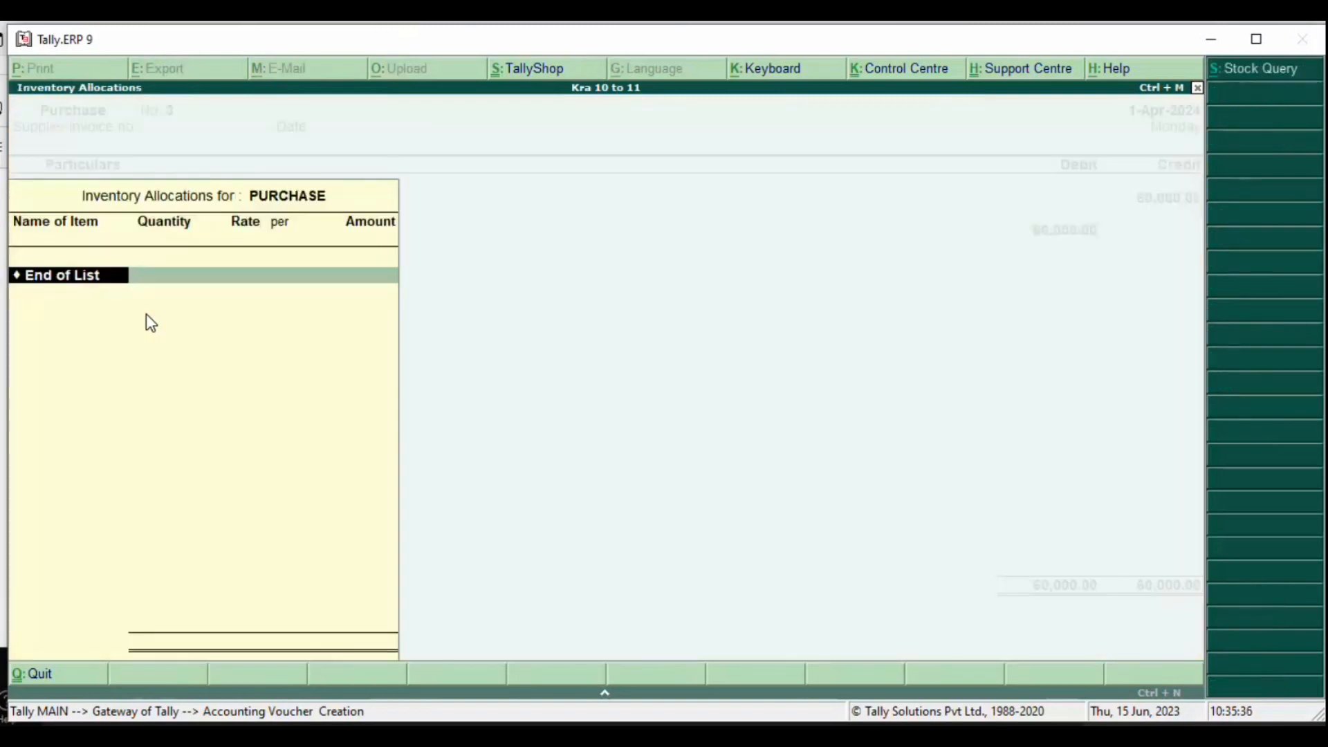
{"action": "key", "text": "alt+Tab"}
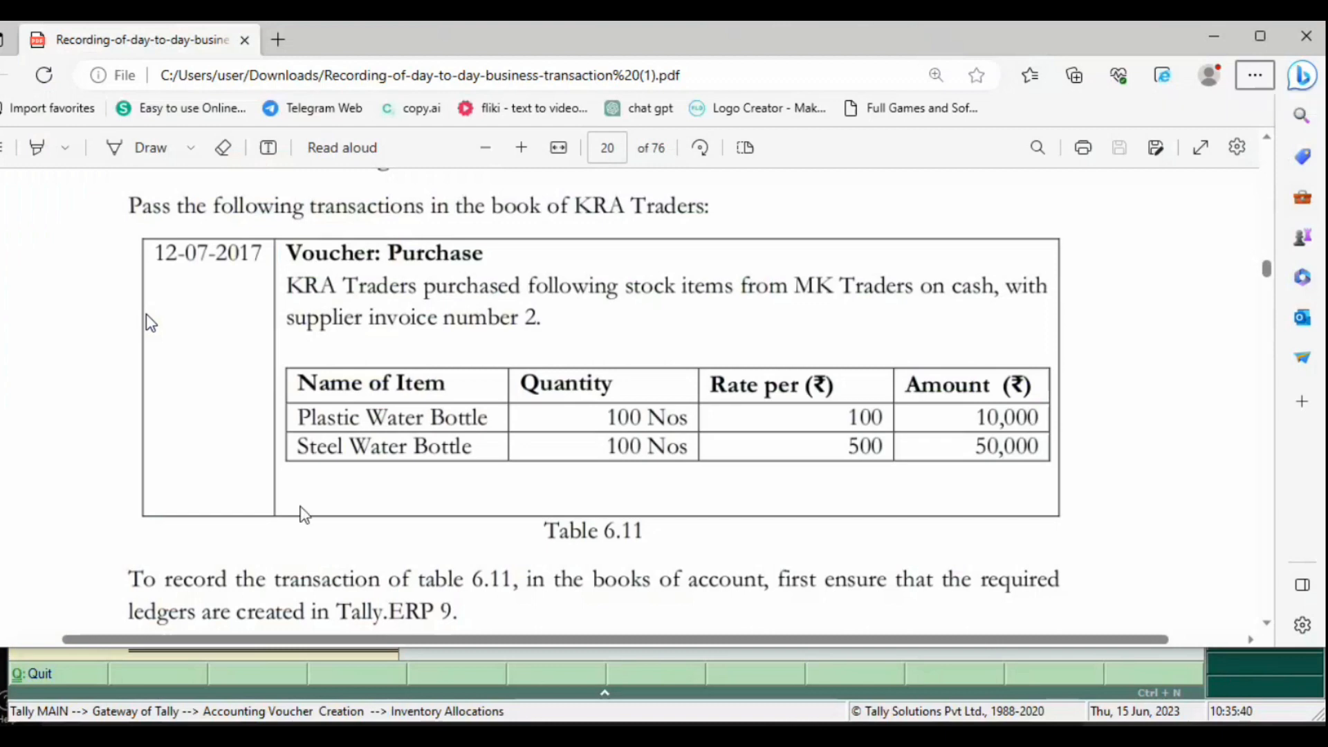
{"action": "key", "text": "alt+Tab"}
Step: Allocate 100 nos of Plastic Water Bottle at a rate of 100 under tracking number 3 in the Main Location
{"action": "key", "text": "BackSpace"}
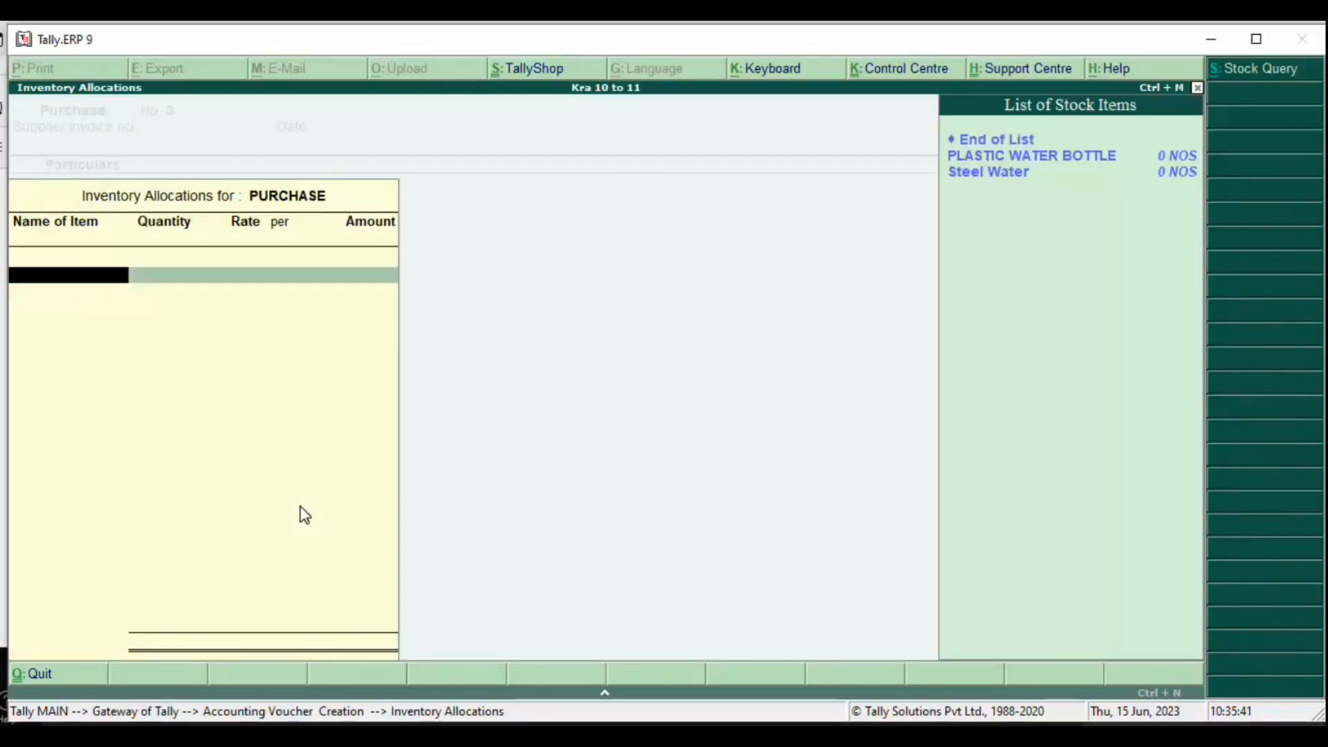
{"action": "key", "text": "Down"}
{"action": "key", "text": "Return"}
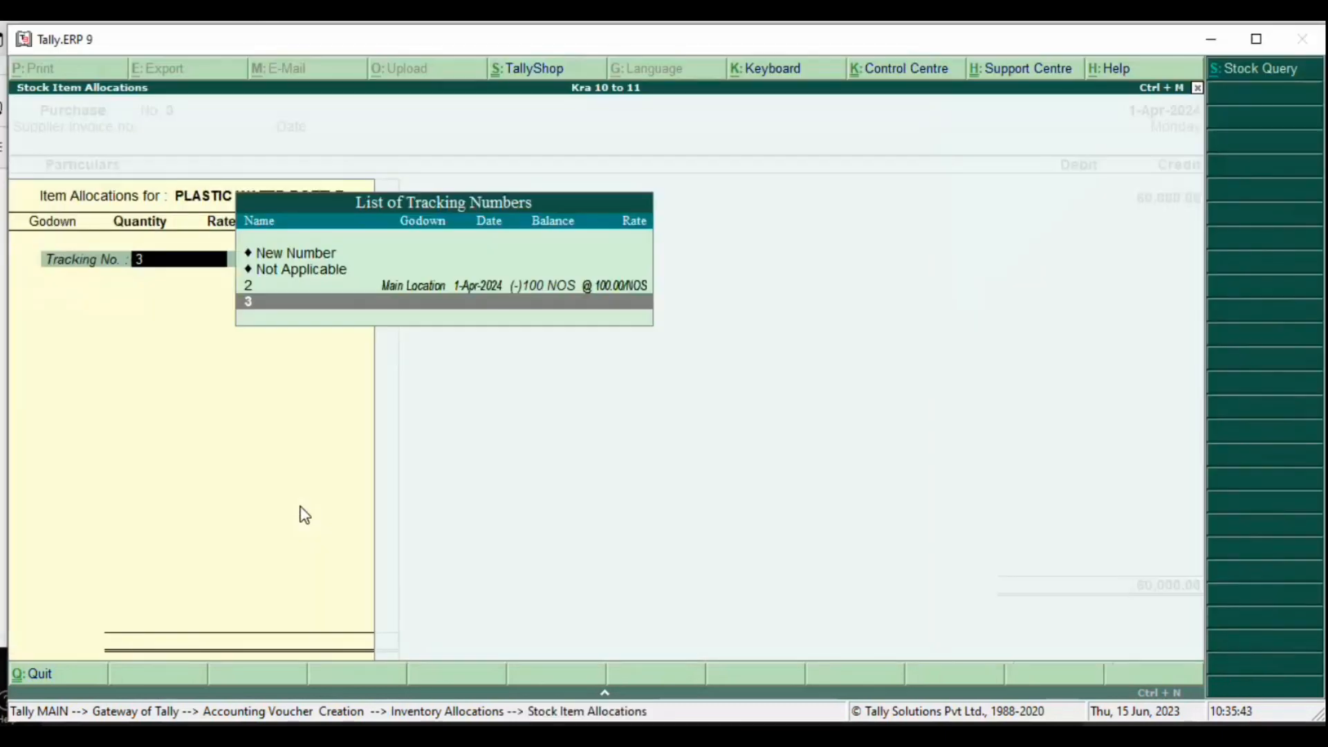
{"action": "key", "text": "Return"}
{"action": "type", "text": "1"}
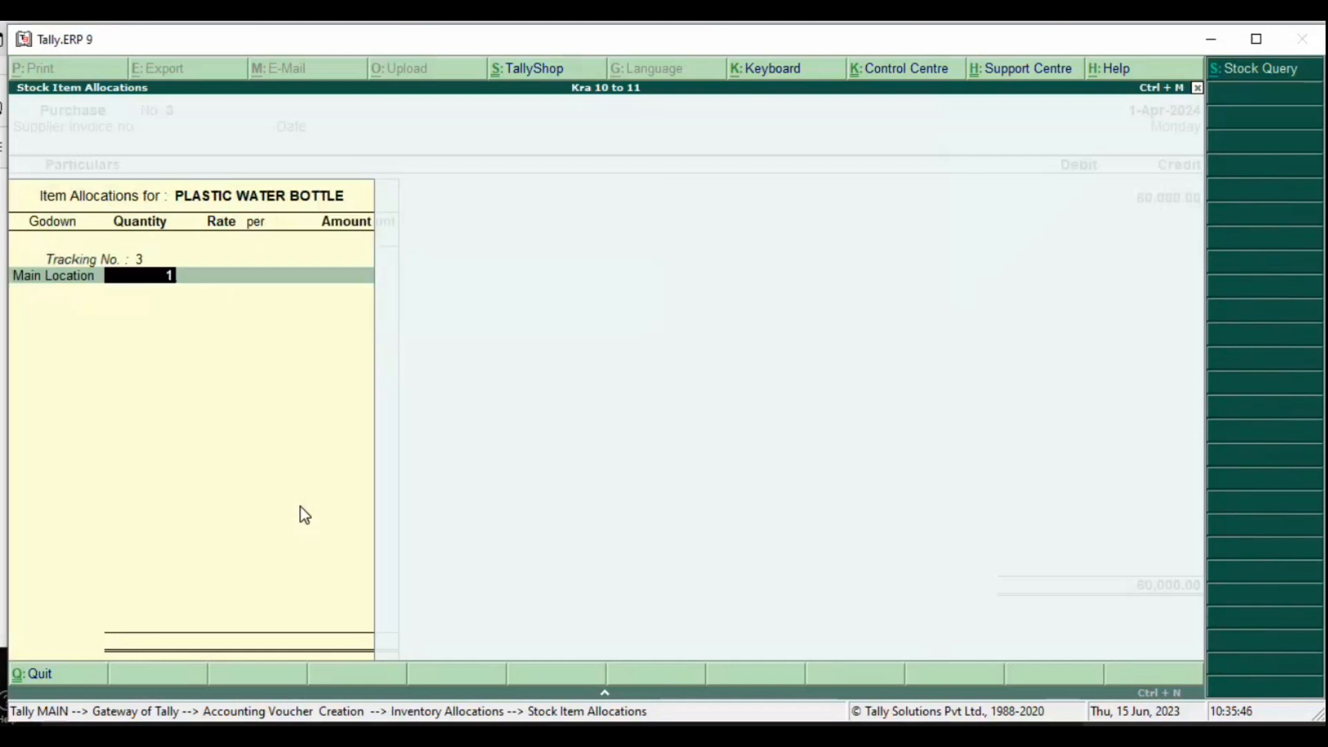
{"action": "type", "text": "00"}
{"action": "key", "text": "Return"}
{"action": "key", "text": "Return"}
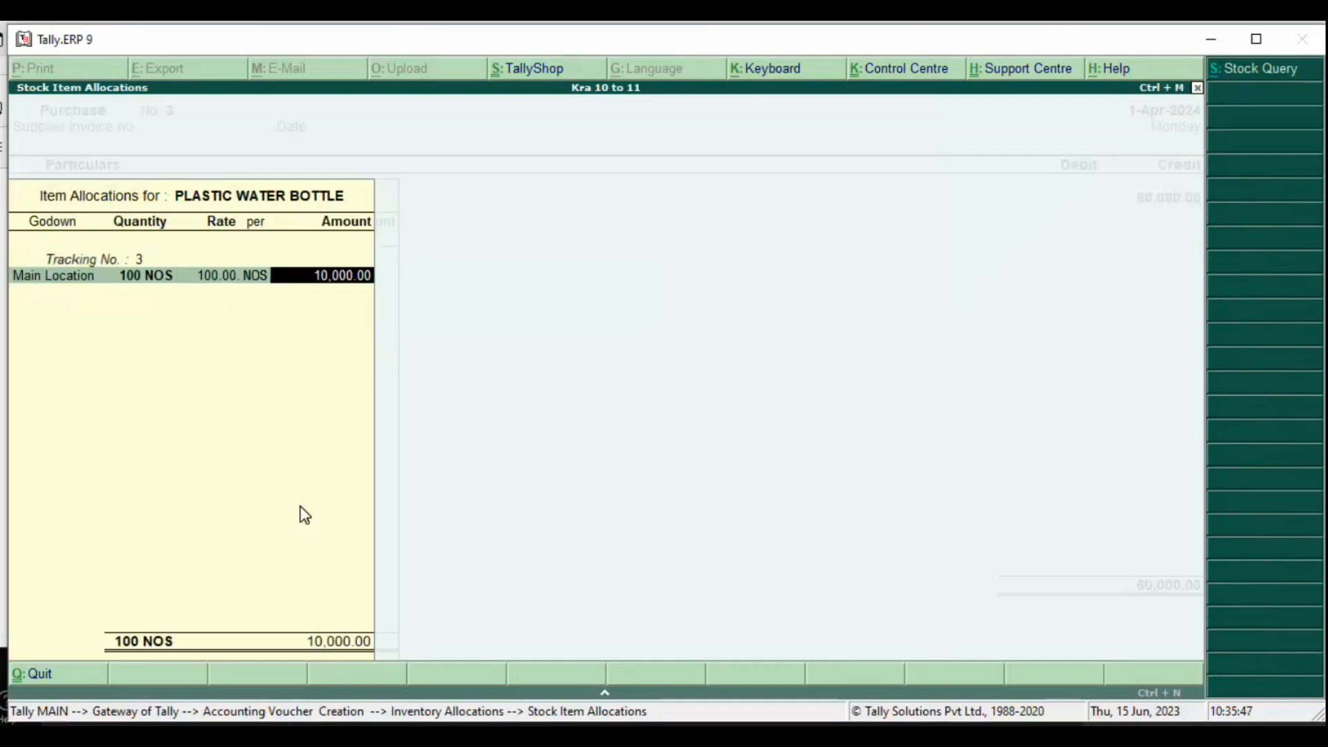
{"action": "key", "text": "Return"}
{"action": "key", "text": "Return"}
Step: Allocate 100 nos of Steel Water at a rate of 500 under tracking number 3 in the Main Location
{"action": "type", "text": "S"}
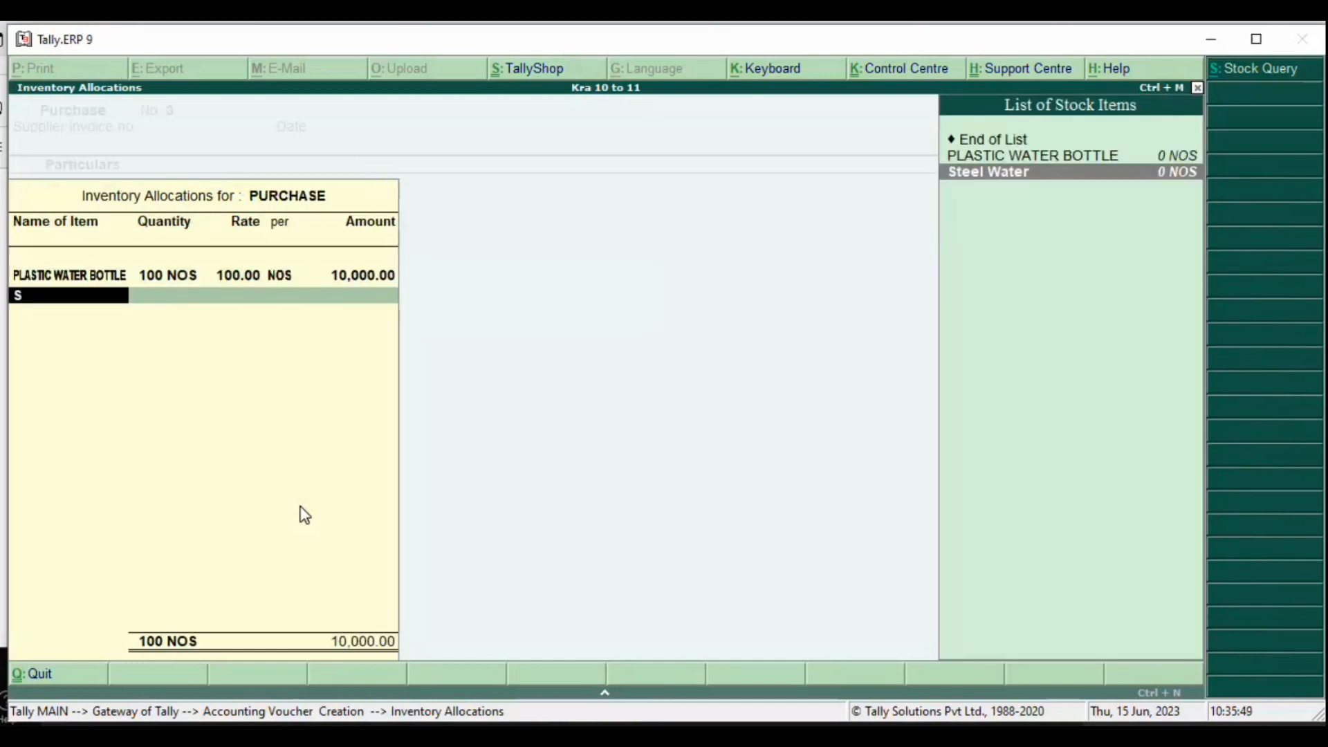
{"action": "key", "text": "Return"}
{"action": "key", "text": "Return"}
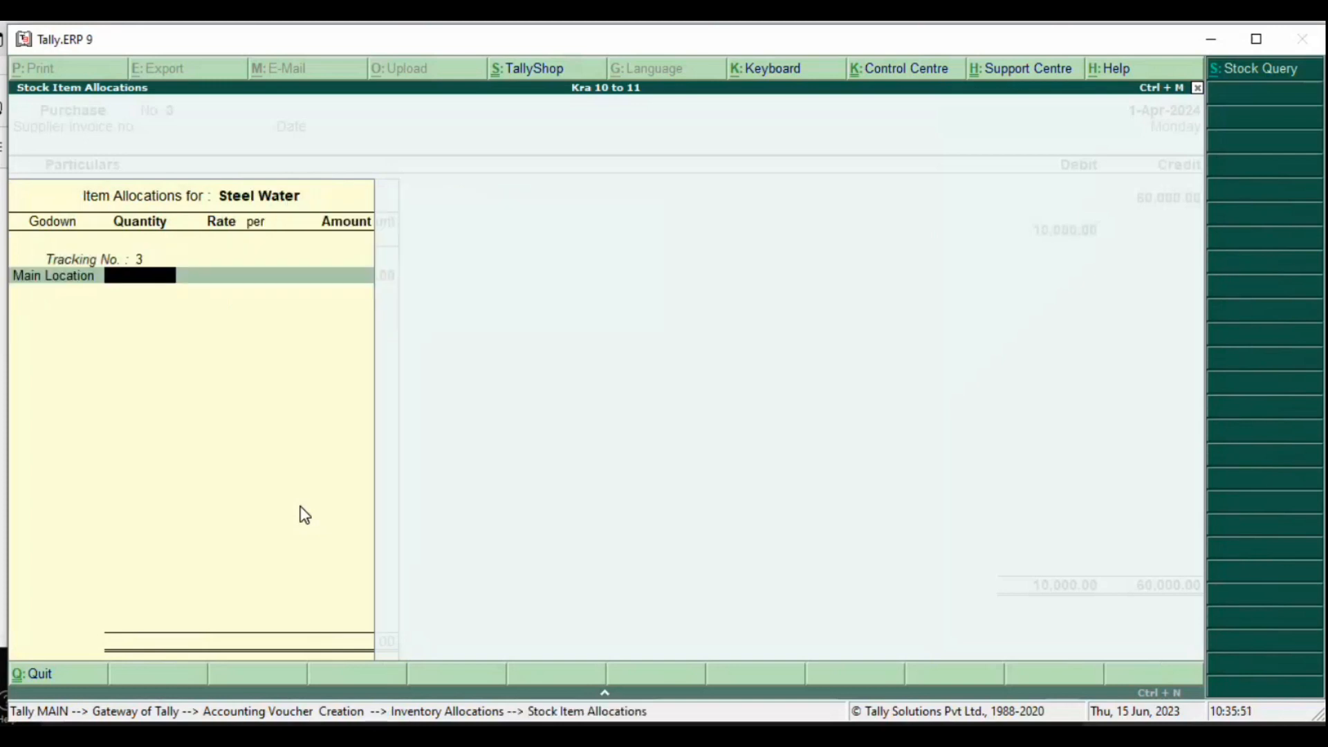
{"action": "type", "text": "100"}
{"action": "key", "text": "Return"}
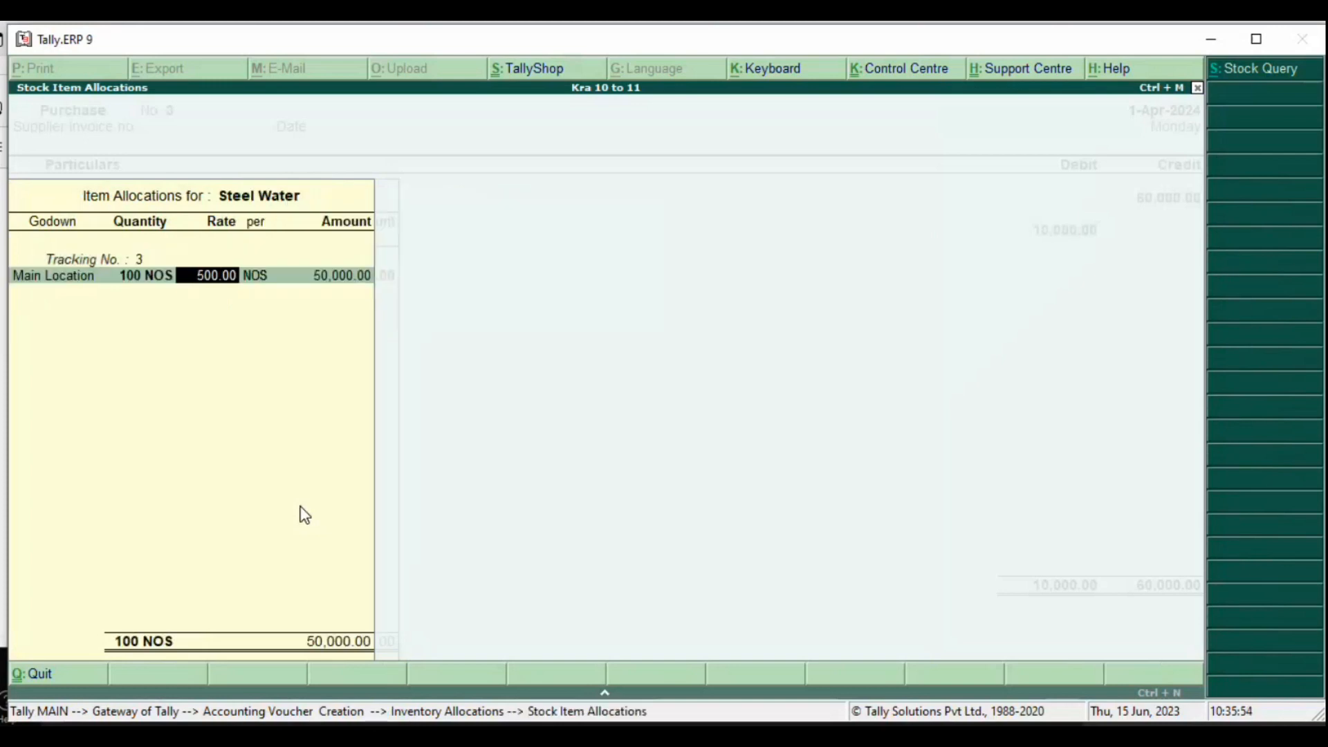
Step: Accept the Steel Water allocation at a rate of 500.00 per NOS, finish the item list and save the purchase voucher
{"action": "key", "text": "Return"}
{"action": "key", "text": "Return"}
{"action": "key", "text": "Return"}
{"action": "key", "text": "Return"}
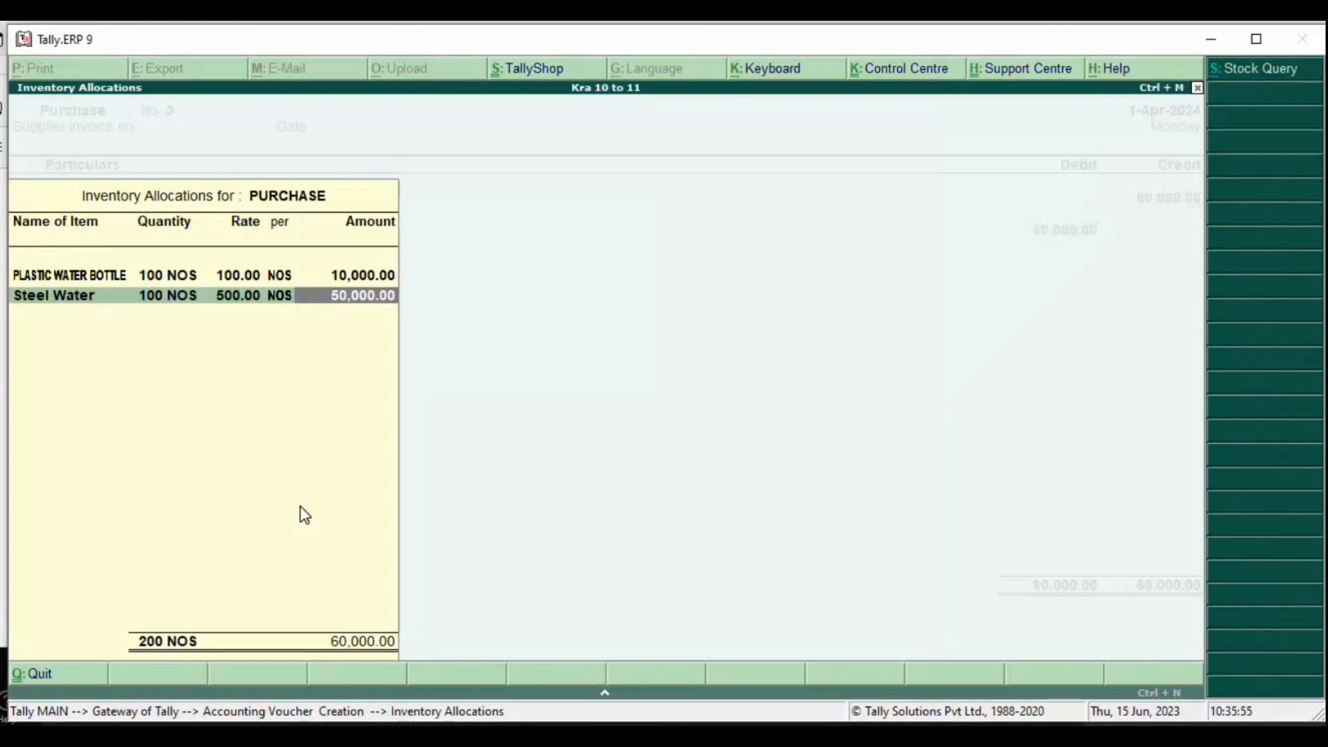
{"action": "key", "text": "Return"}
{"action": "key", "text": "Return"}
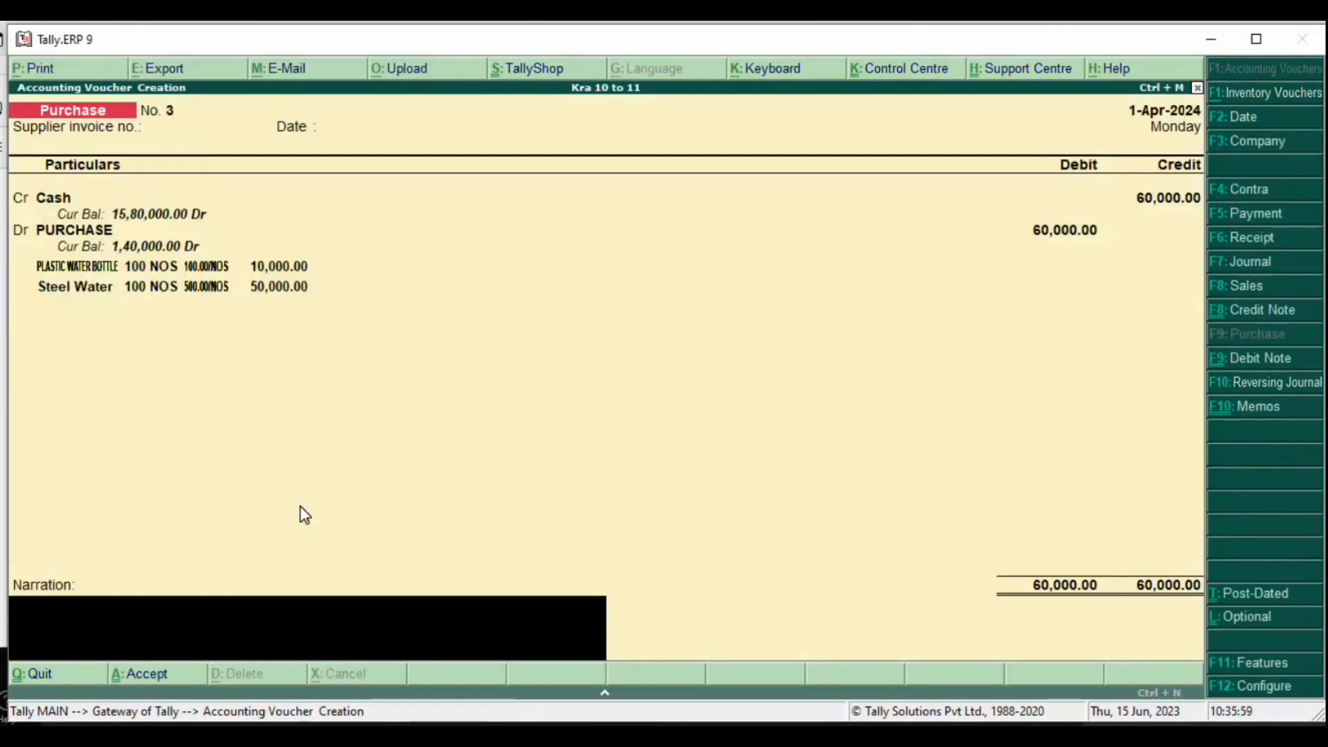
{"action": "key", "text": "Return"}
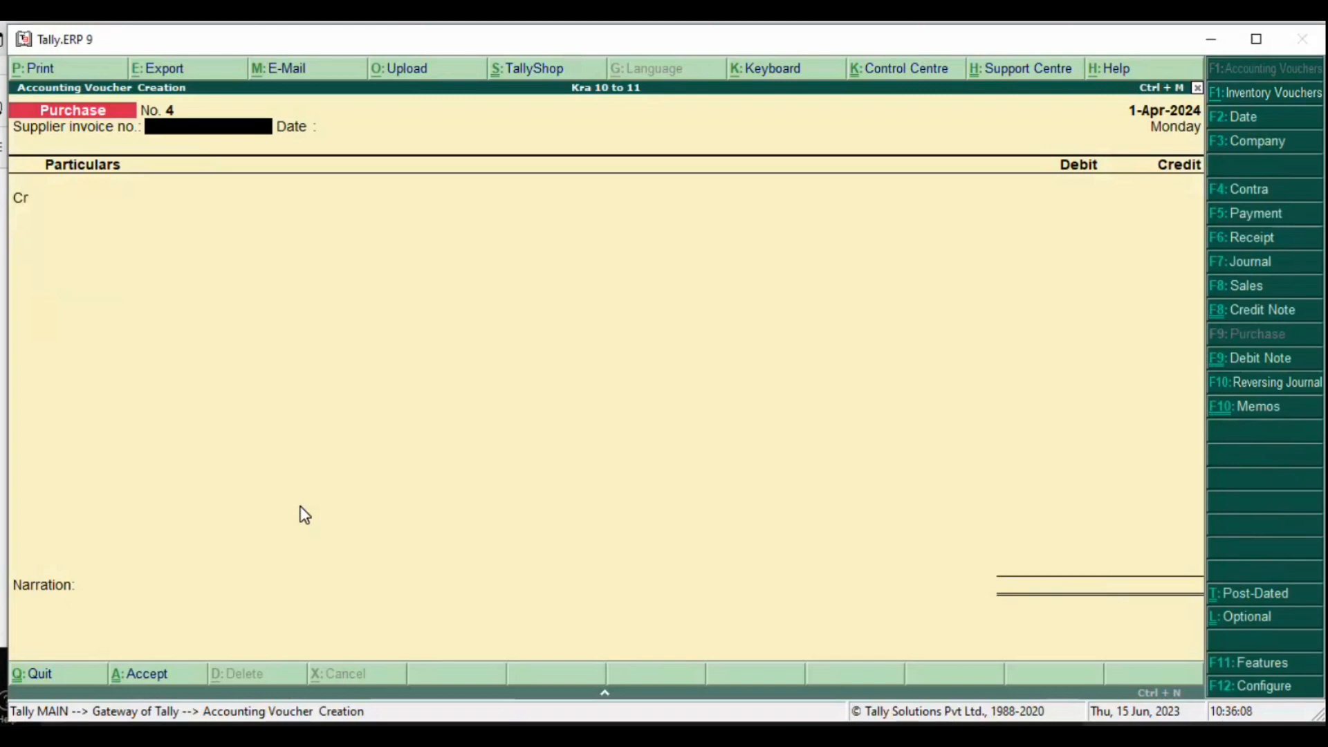
Step: Preview the printed invoice of purchase voucher No. 3 enlarged, check its items and total, and close the preview
{"action": "key", "text": "Page_Up"}
{"action": "key", "text": "alt+p"}
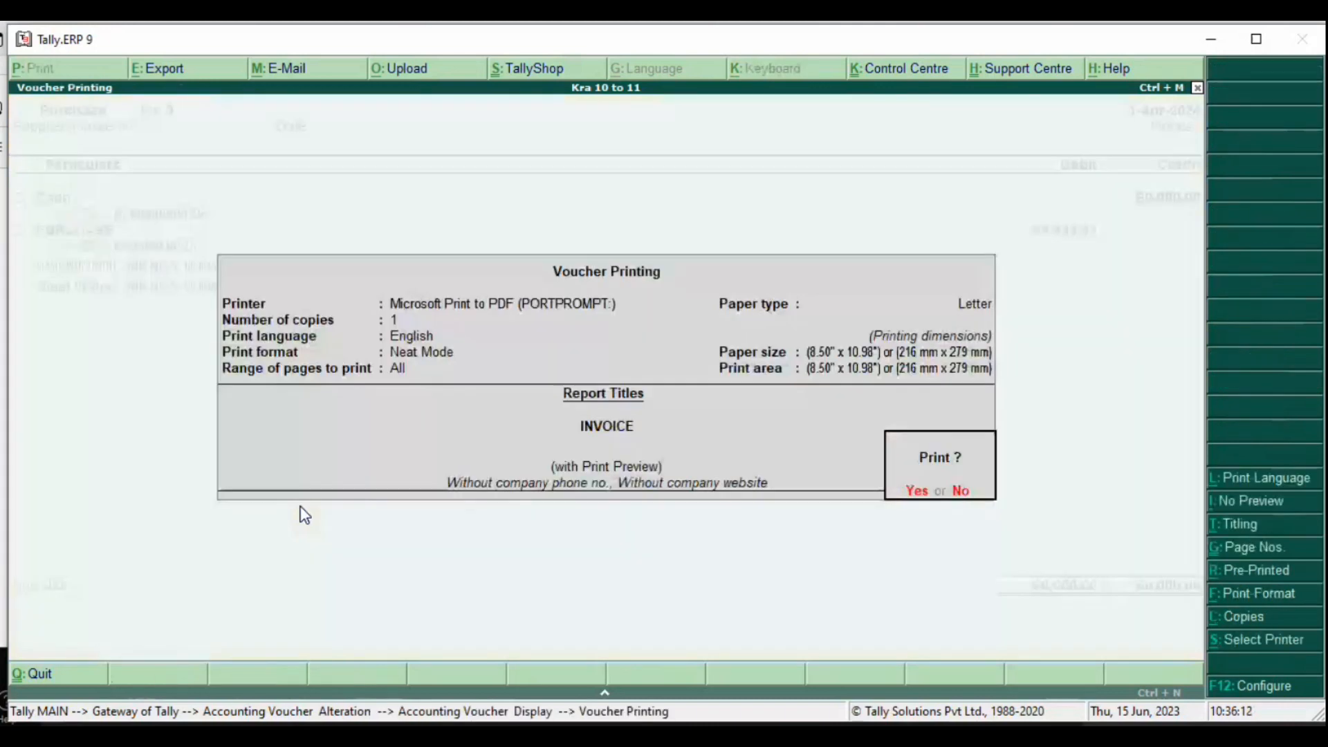
{"action": "key", "text": "Return"}
{"action": "key", "text": "alt+z"}
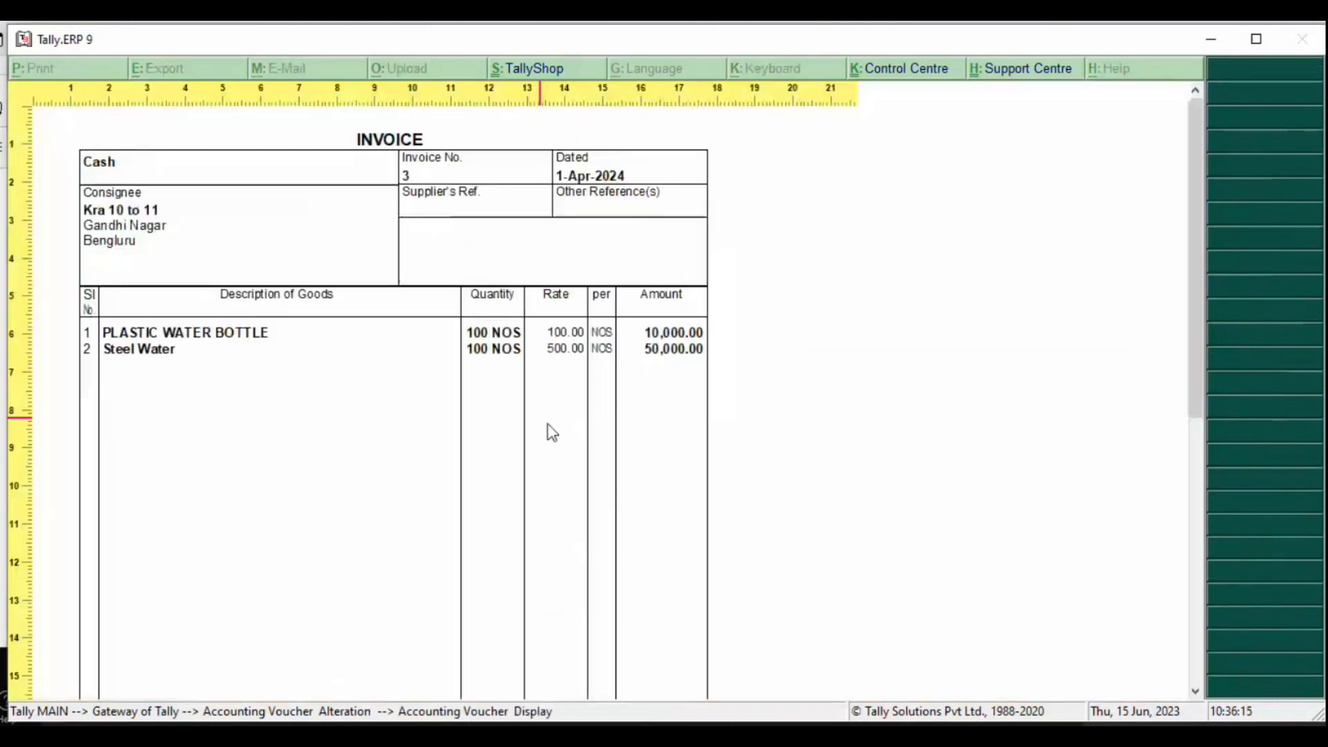
{"action": "scroll", "coordinate": [606, 410], "scroll_direction": "down", "scroll_amount": 2}
{"action": "scroll", "coordinate": [606, 411], "scroll_direction": "down", "scroll_amount": 2}
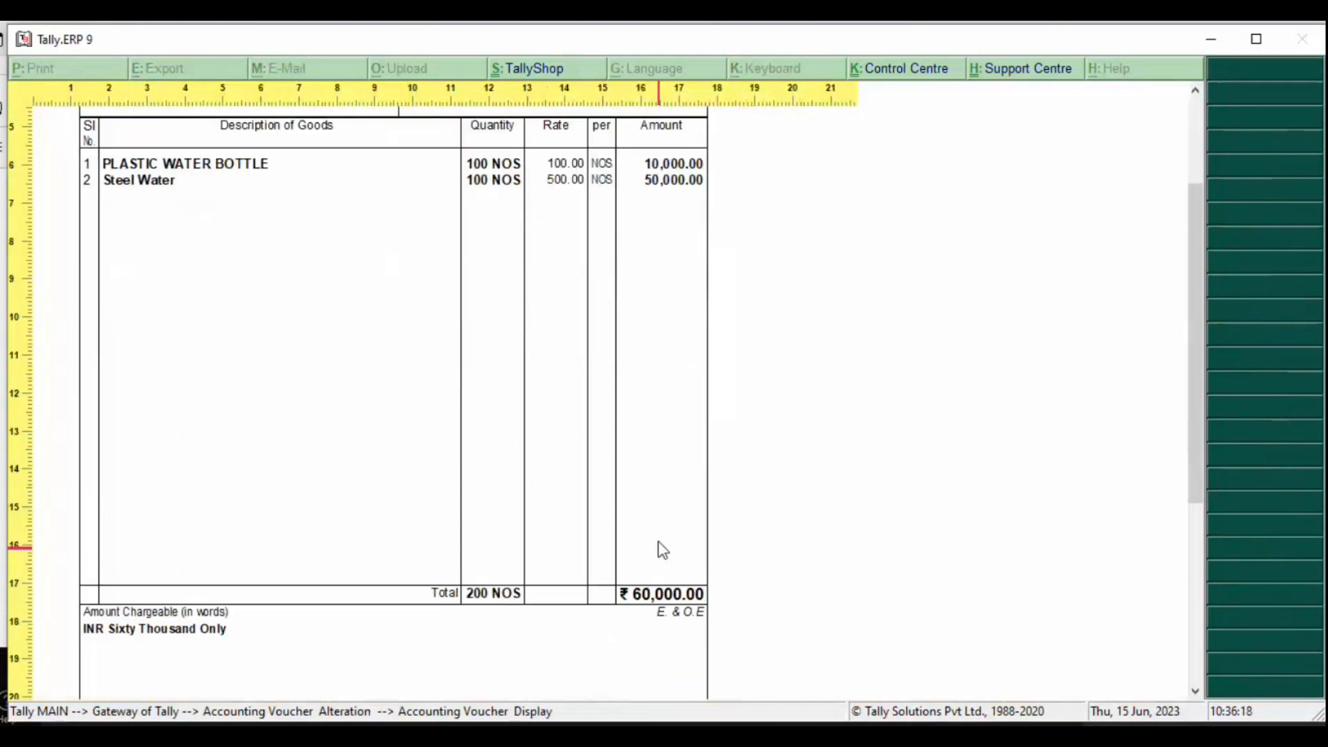
{"action": "scroll", "coordinate": [595, 445], "scroll_direction": "up", "scroll_amount": 4}
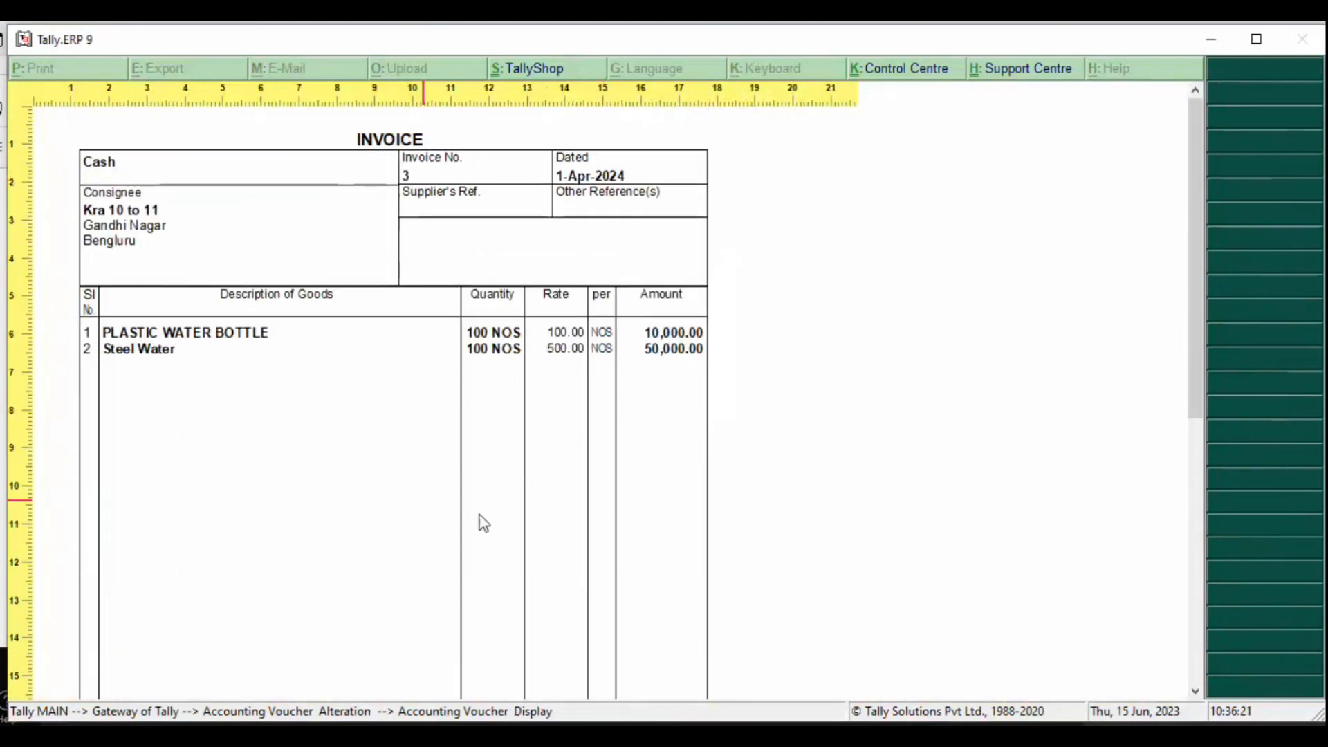
{"action": "left_click", "coordinate": [576, 559]}
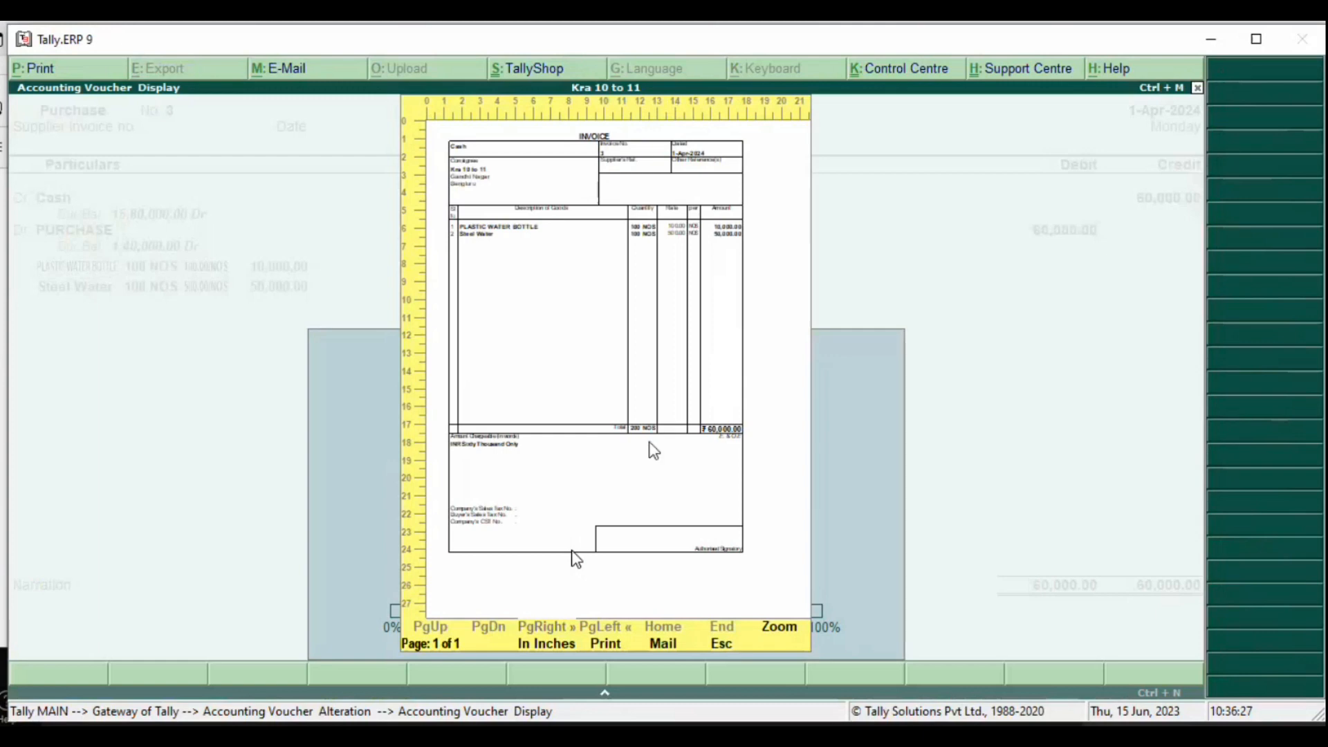
{"action": "key", "text": "Escape"}
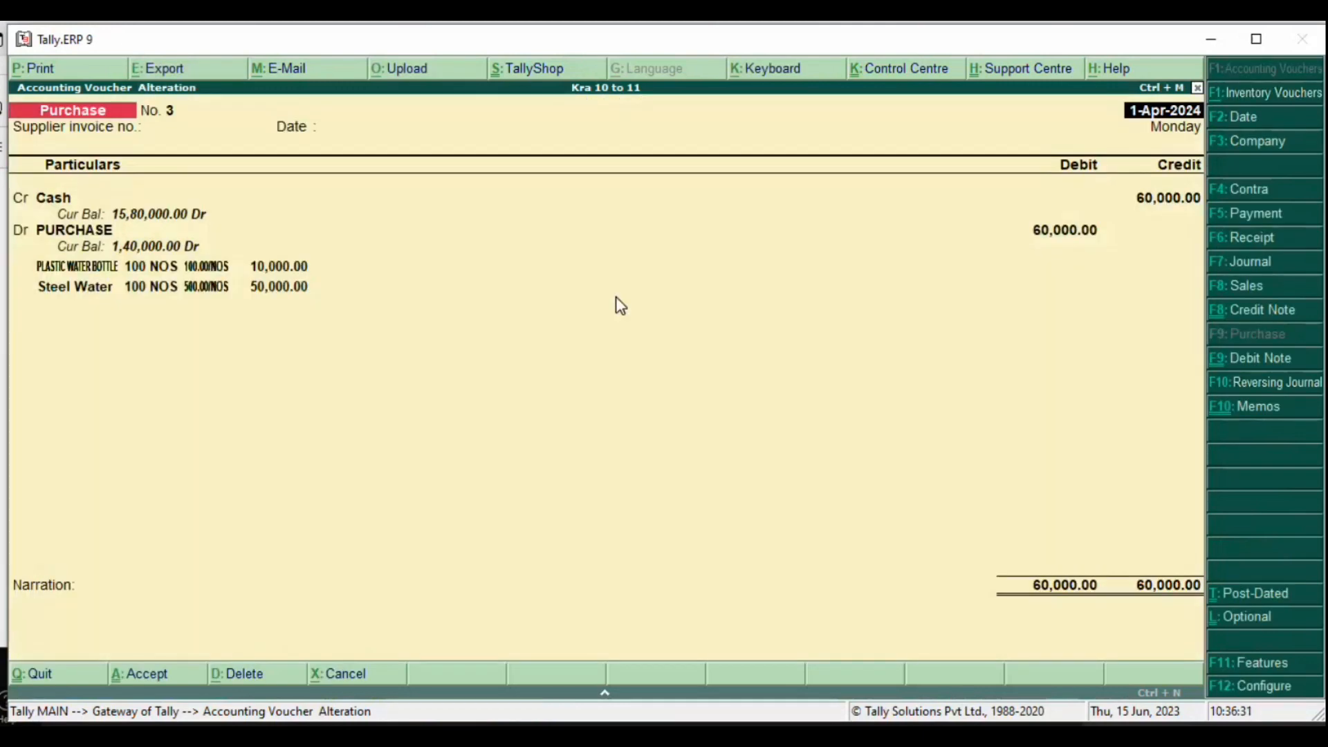
Step: Preview the printed invoice of purchase voucher No. 1 enlarged, check its goods description, and leave the voucher without changes
{"action": "key", "text": "Page_Up"}
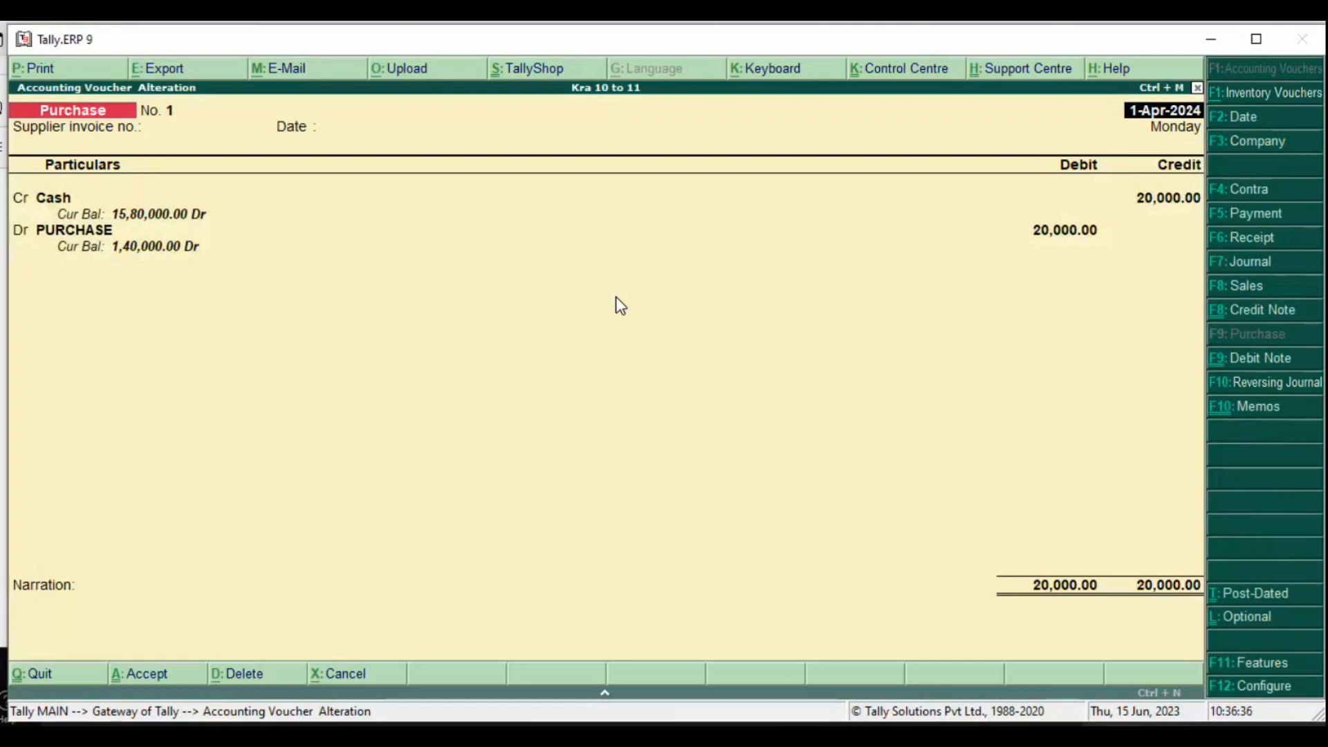
{"action": "key", "text": "alt+p"}
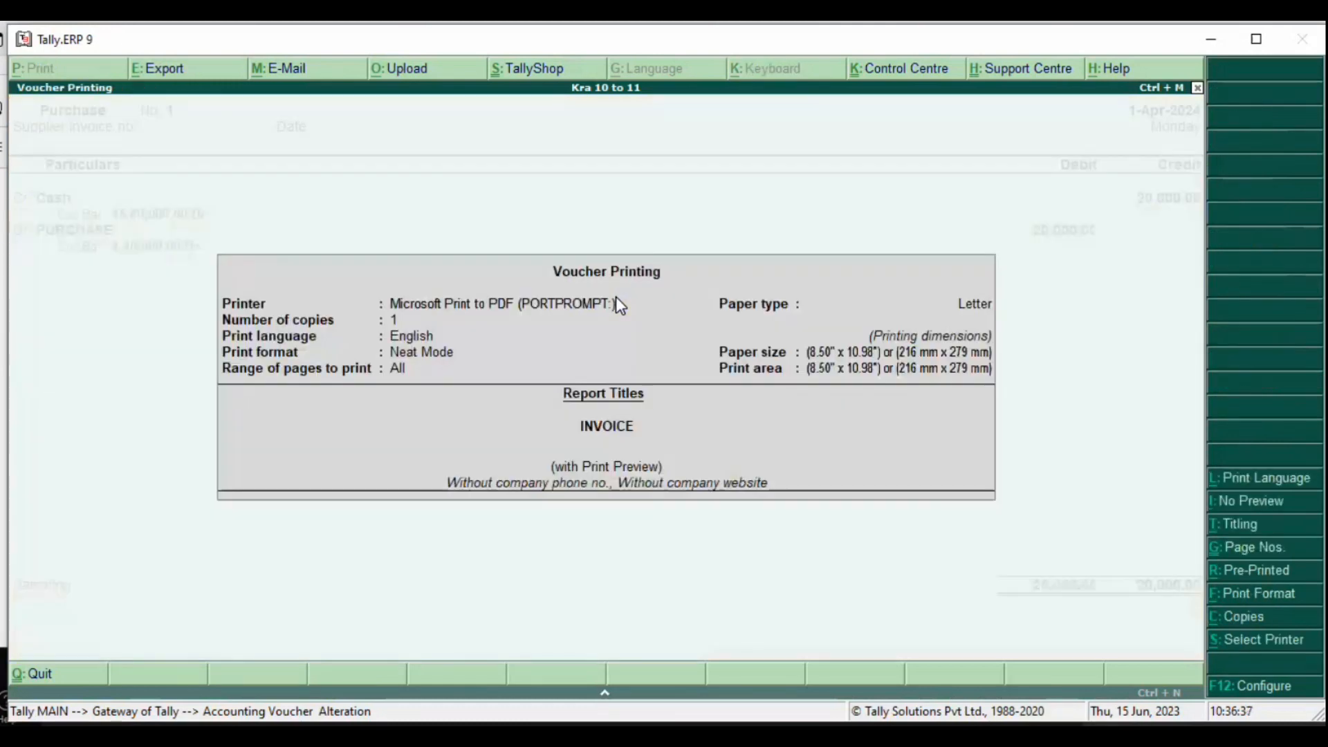
{"action": "key", "text": "Return"}
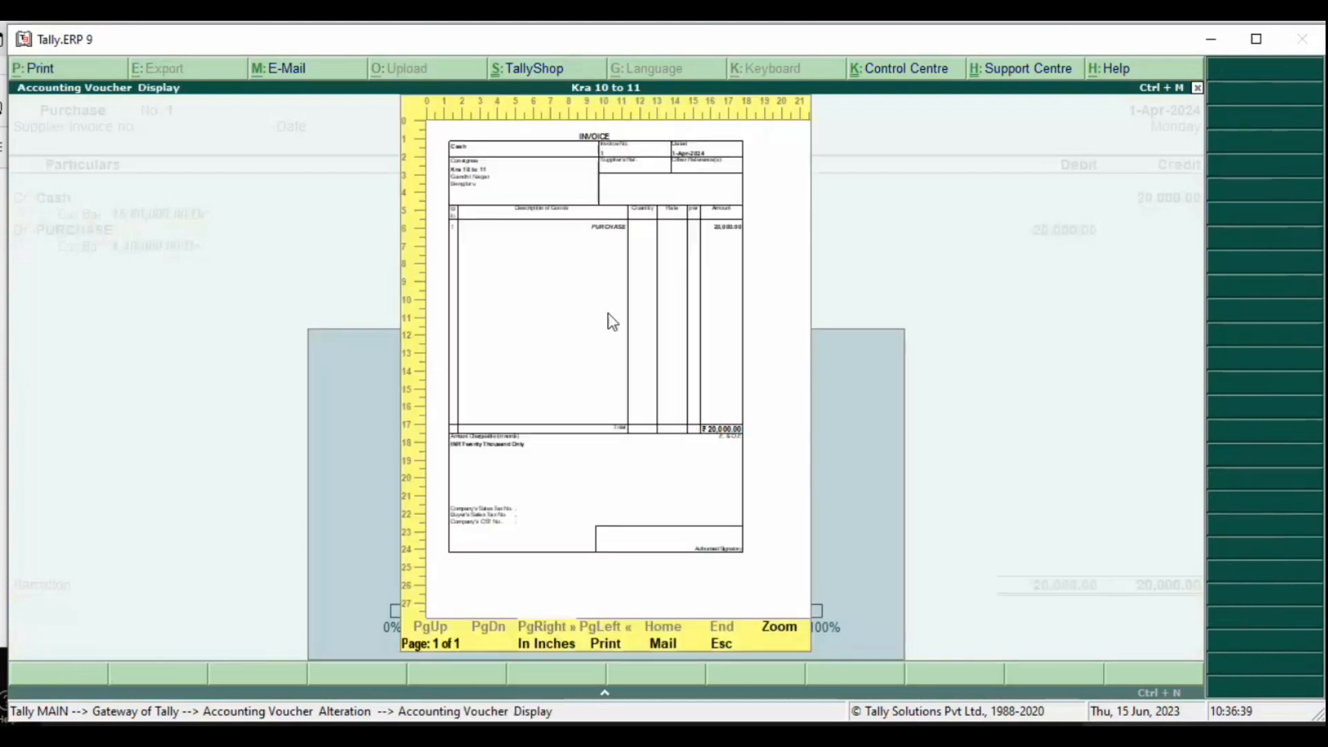
{"action": "left_click", "coordinate": [780, 628]}
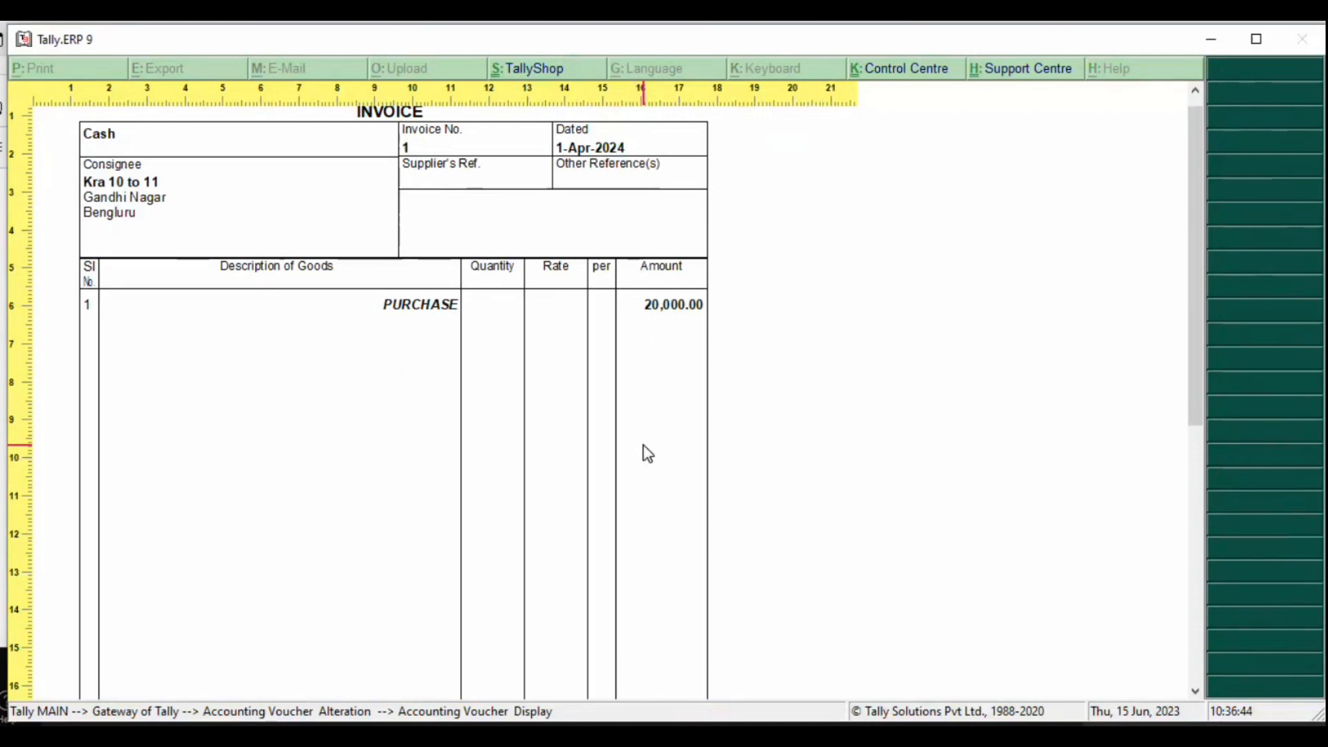
{"action": "key", "text": "alt+z"}
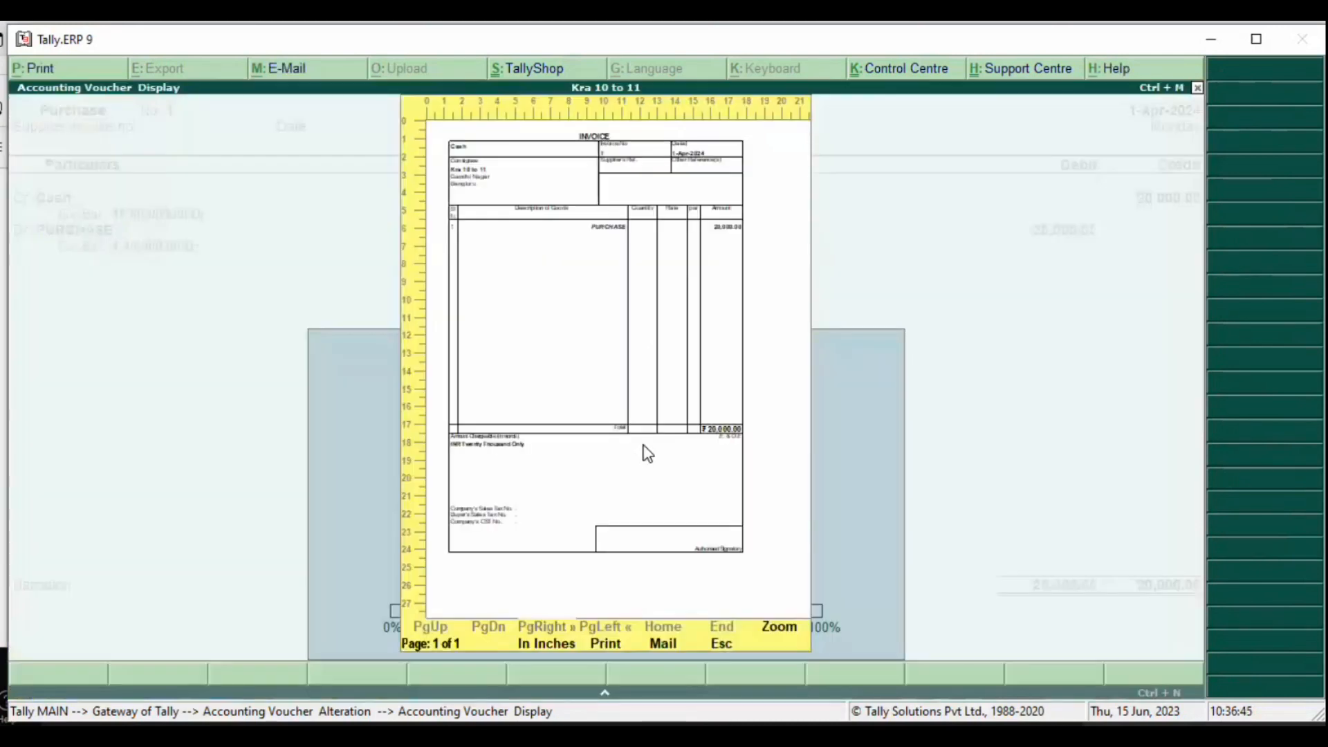
{"action": "key", "text": "Escape"}
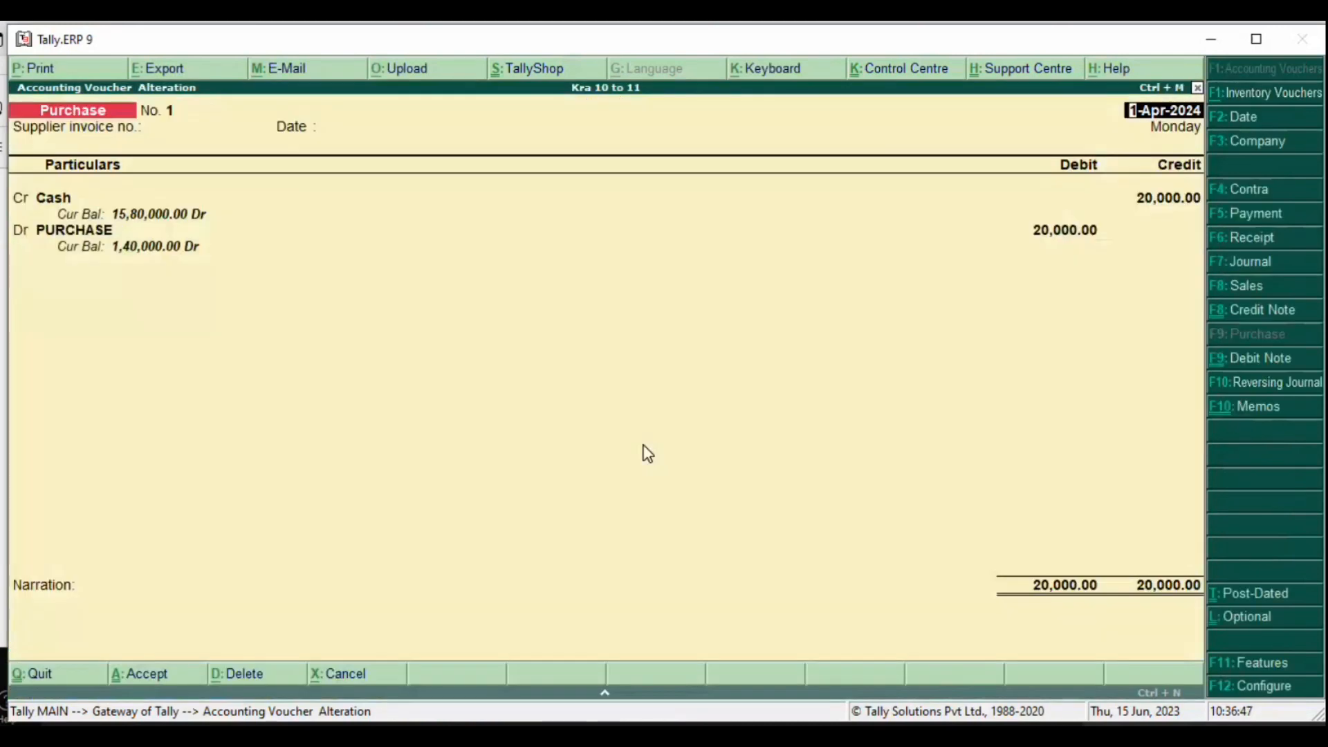
{"action": "key", "text": "Return"}
{"action": "key", "text": "Return"}
{"action": "key", "text": "Return"}
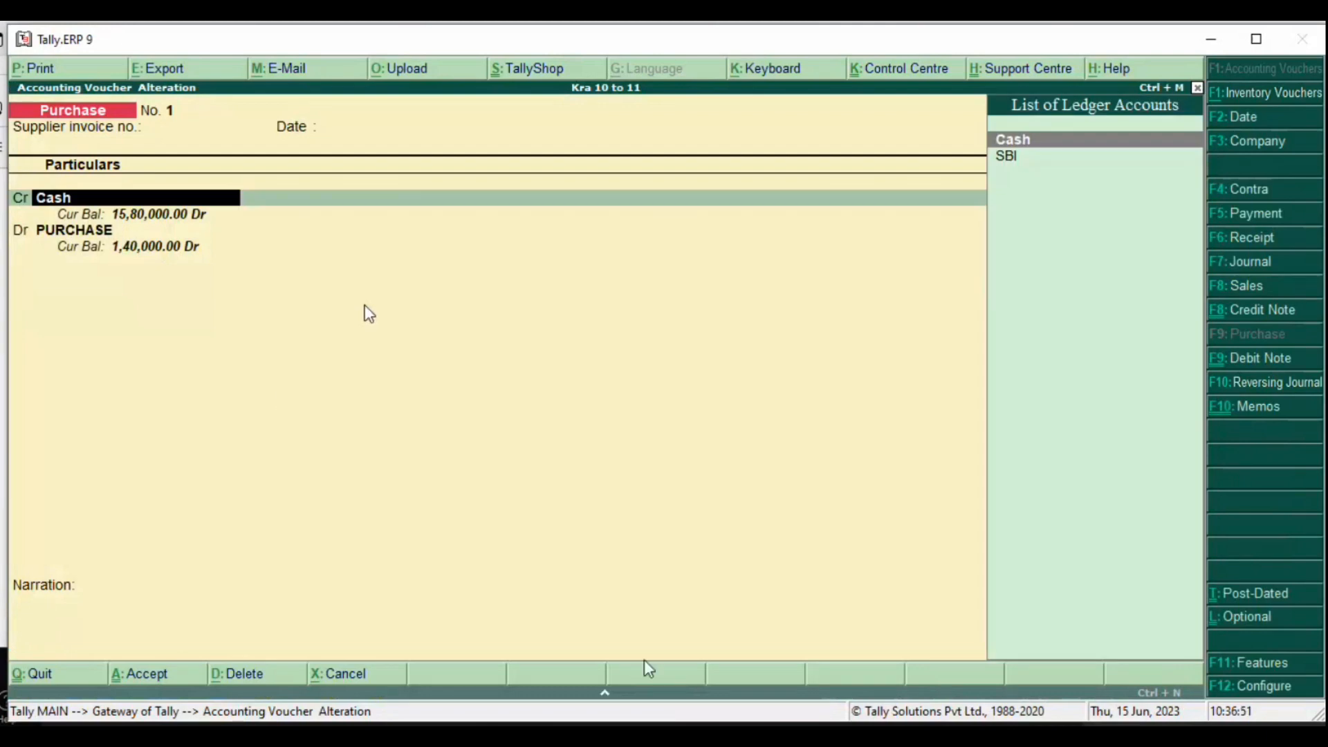
{"action": "key", "text": "Escape"}
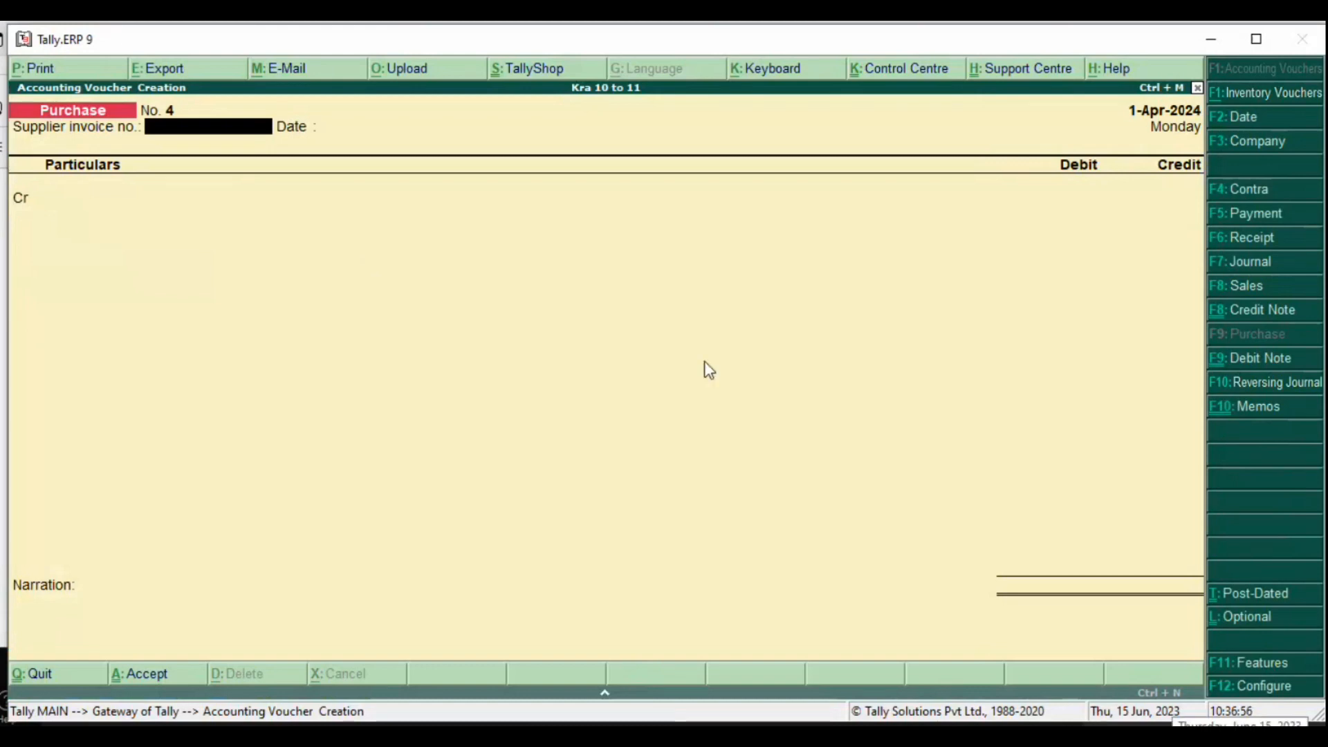
Step: Set Enable invoicing and Record purchases in invoice mode to Yes in the company's accounting features, and save them
{"action": "left_click", "coordinate": [1245, 660]}
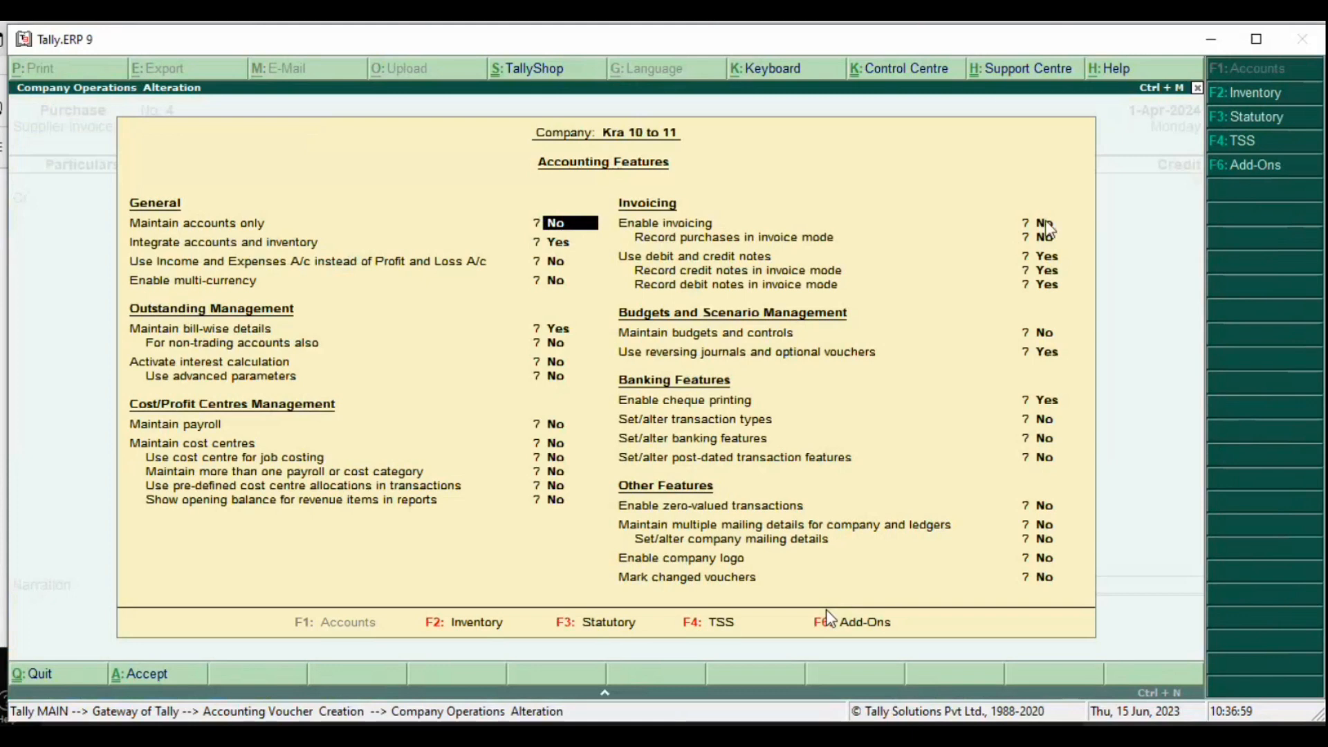
{"action": "left_click", "coordinate": [1044, 225]}
{"action": "type", "text": "Y"}
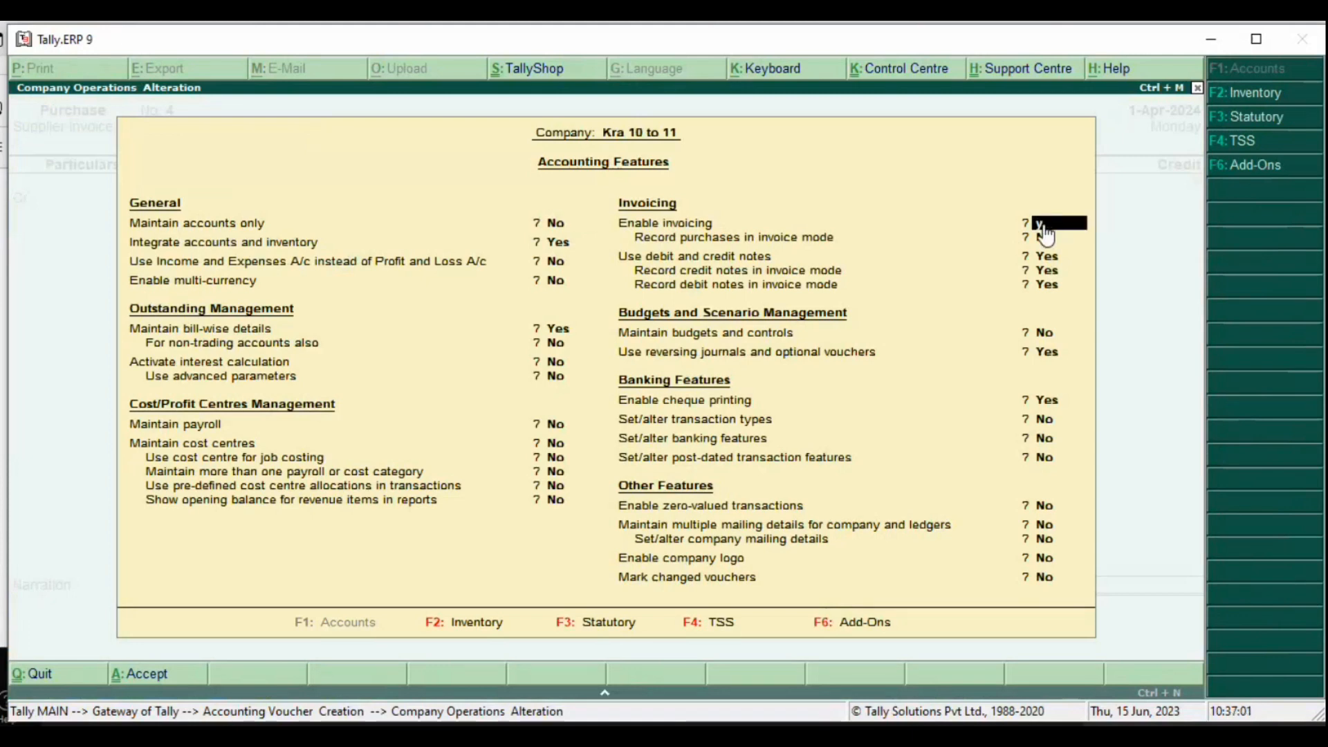
{"action": "key", "text": "Return"}
{"action": "left_click", "coordinate": [1045, 235]}
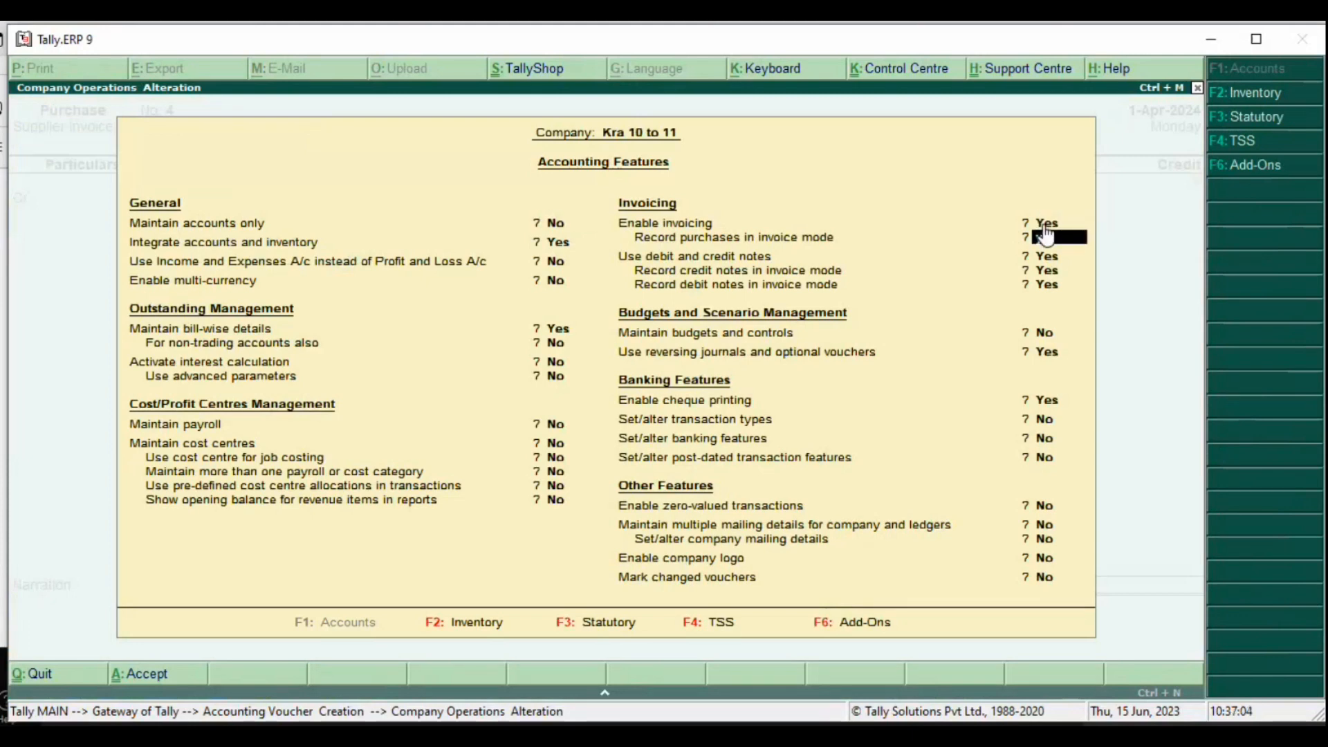
{"action": "type", "text": "Y"}
{"action": "key", "text": "Return"}
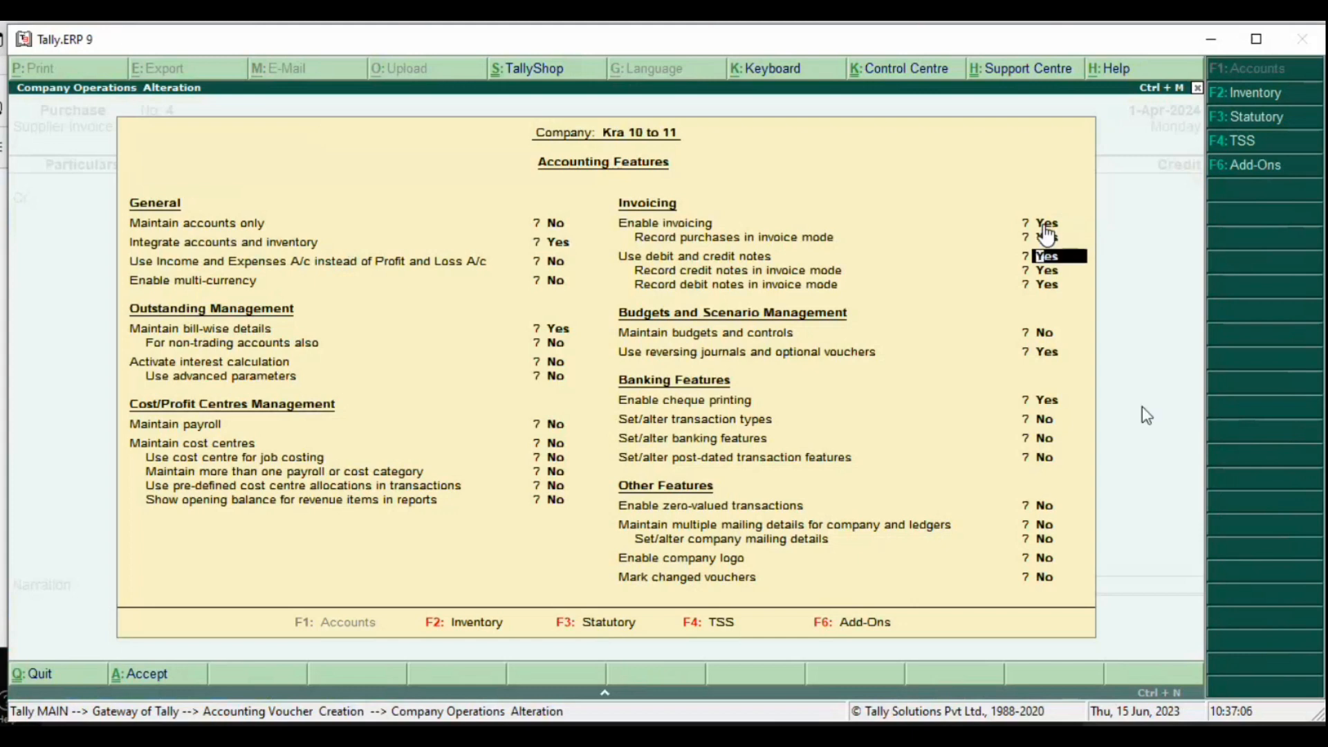
{"action": "key", "text": "ctrl+a"}
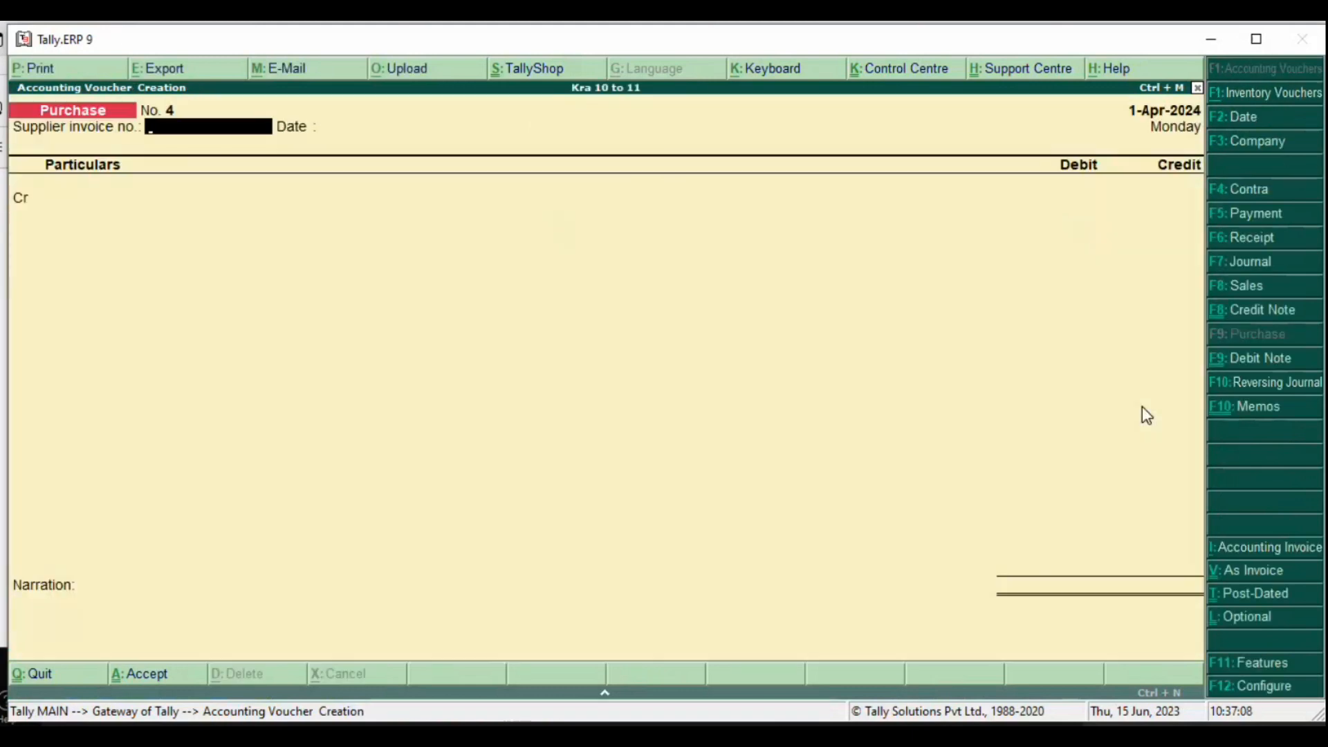
Step: Switch the new purchase voucher No. 4 from voucher mode to invoice mode
{"action": "key", "text": "Return"}
{"action": "key", "text": "Return"}
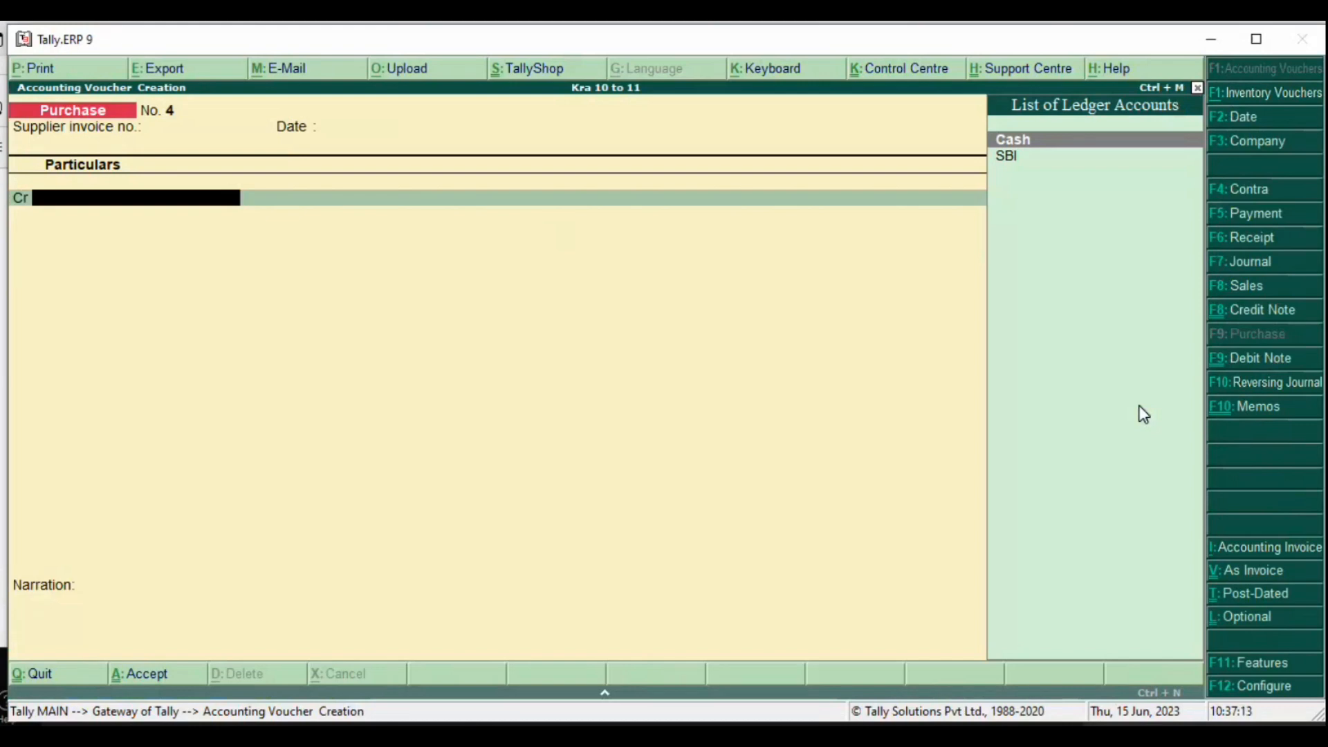
{"action": "key", "text": "ctrl+v"}
Step: Set the party account to Cash, accept the default party details and choose PURCHASE as the purchase ledger
{"action": "key", "text": "Return"}
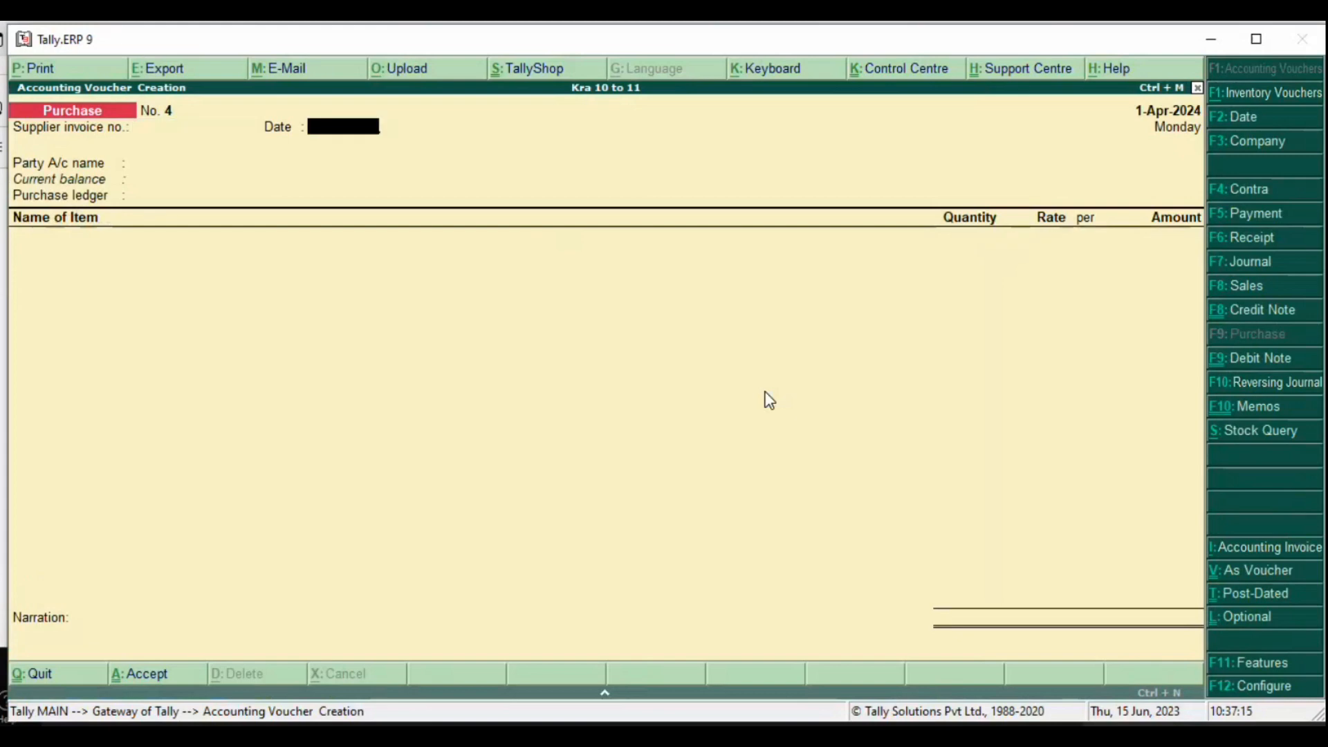
{"action": "key", "text": "Return"}
{"action": "type", "text": "Ca"}
{"action": "key", "text": "Return"}
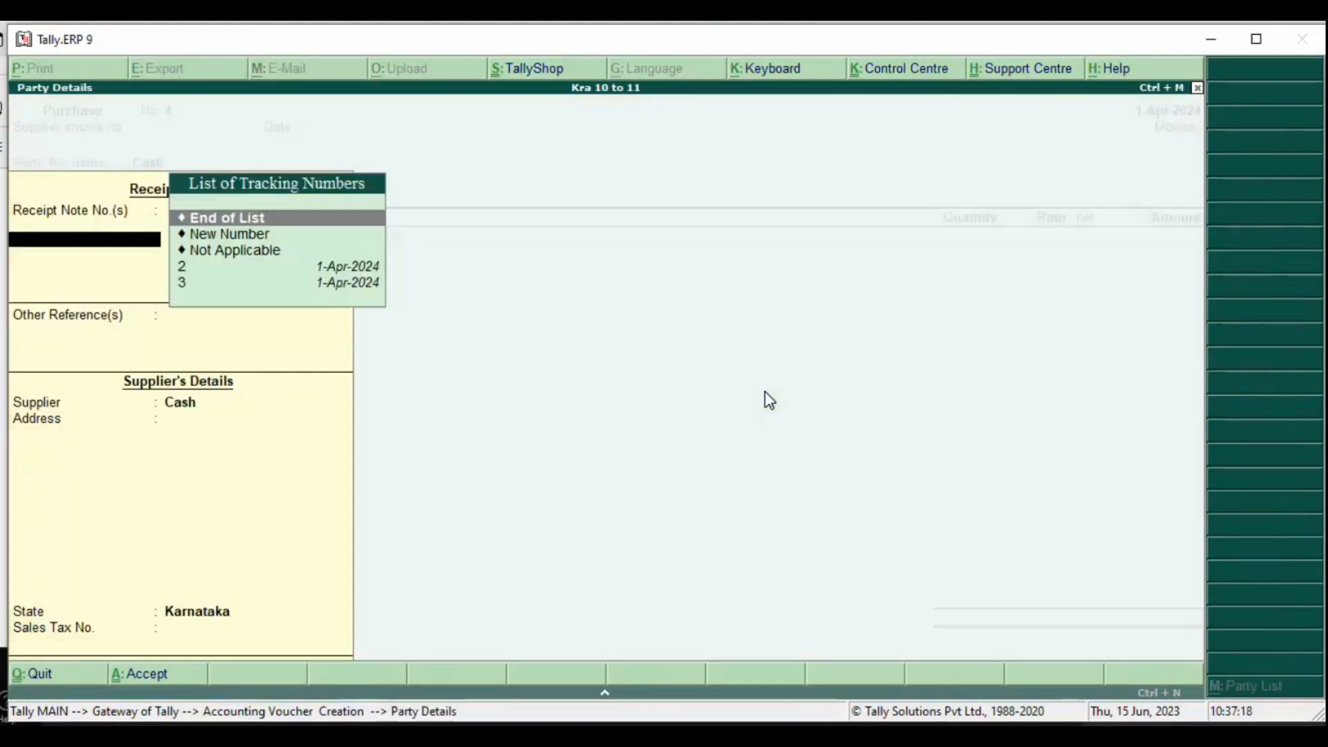
{"action": "key", "text": "ctrl+a"}
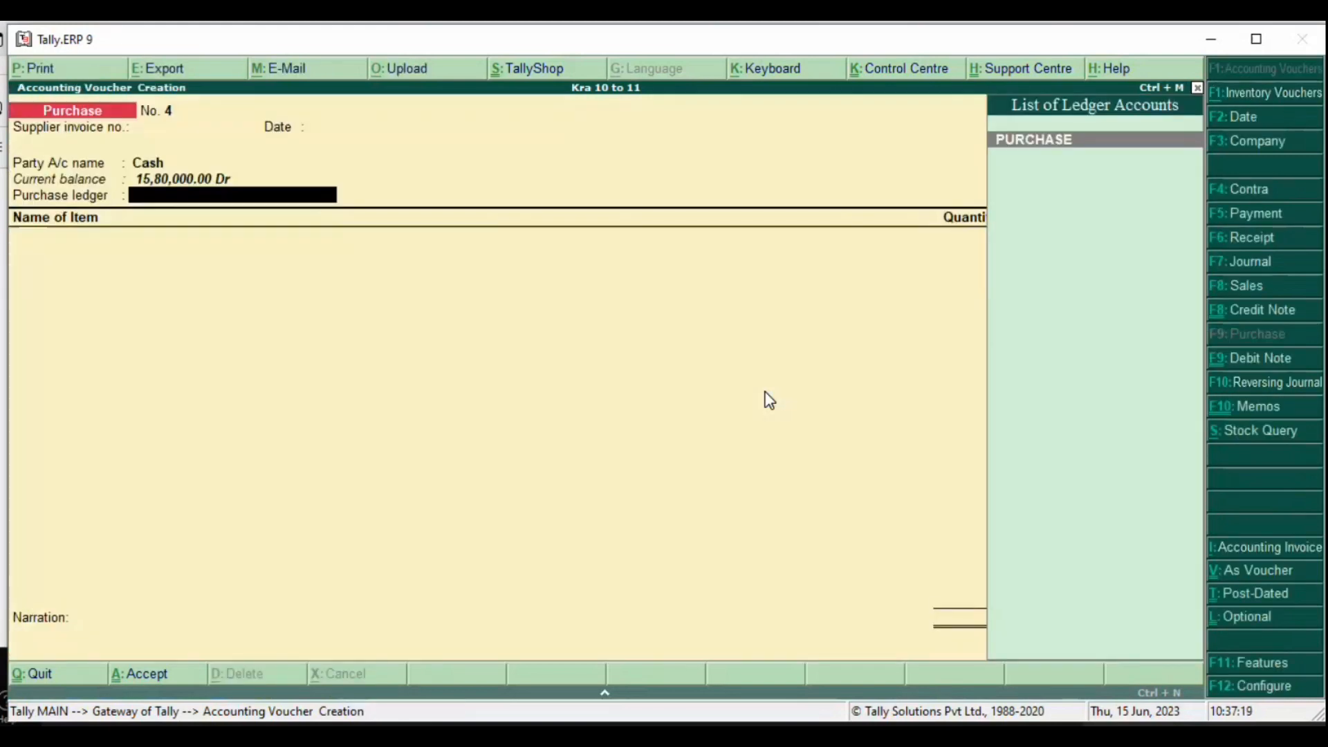
{"action": "key", "text": "Return"}
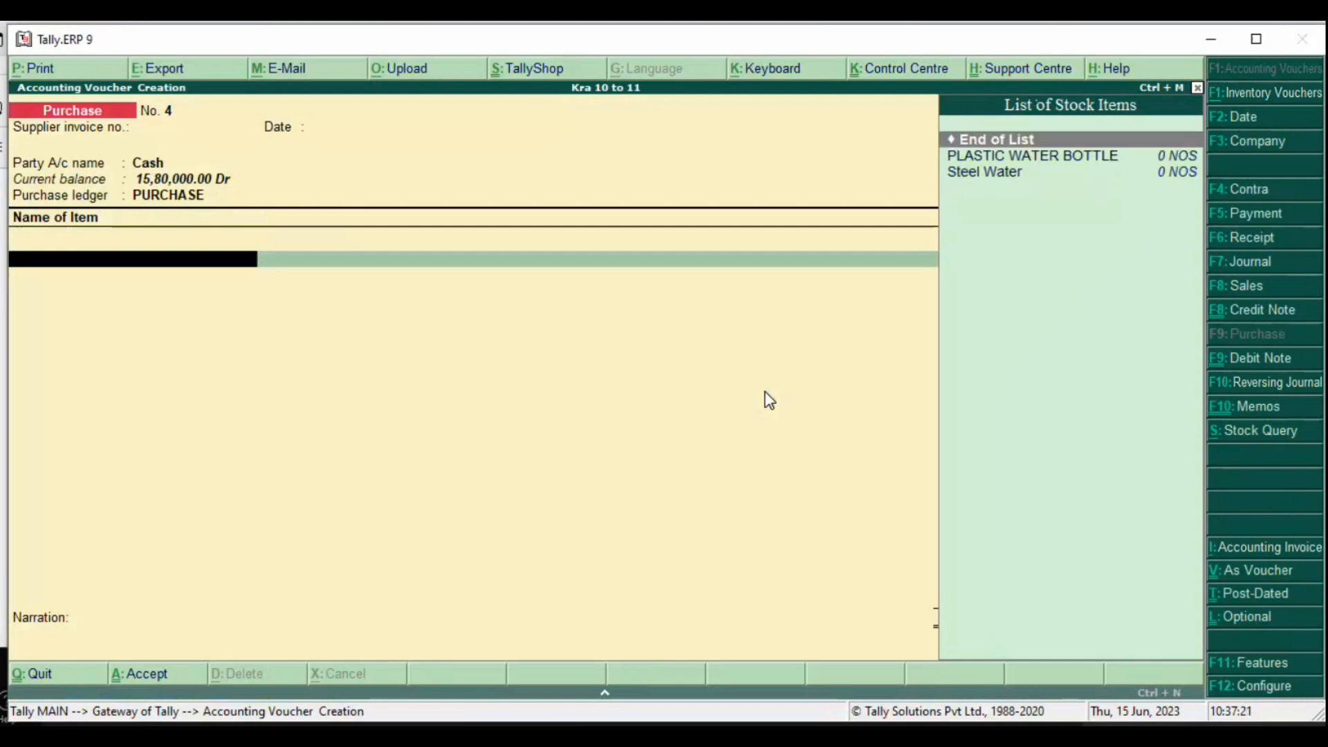
Step: Add PLASTIC WATER BOTTLE as the first item with its tracking number set to Not Applicable
{"action": "key", "text": "Down"}
{"action": "key", "text": "Return"}
{"action": "key", "text": "Return"}
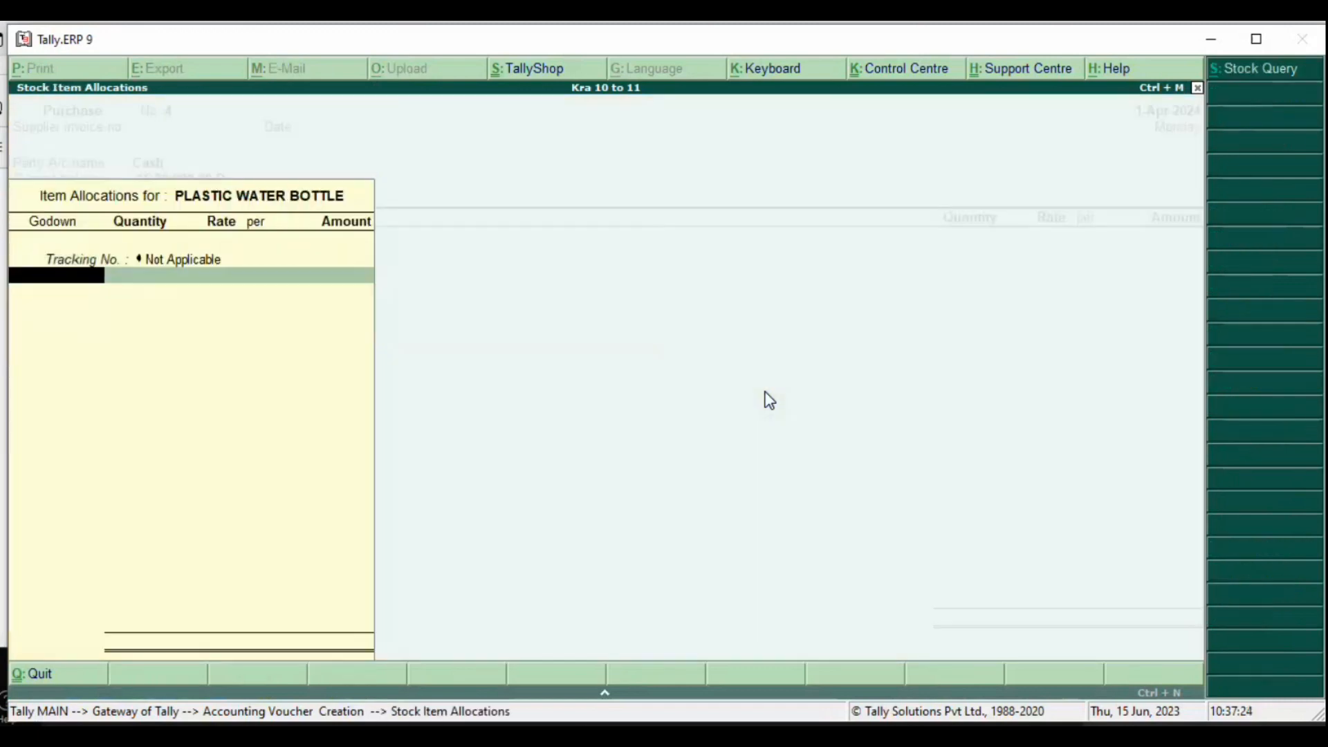
Step: Switch to the browser, check the participants in the Google Meet and Microsoft Teams calls, and return to Tally.ERP 9
{"action": "key", "text": "alt+Tab"}
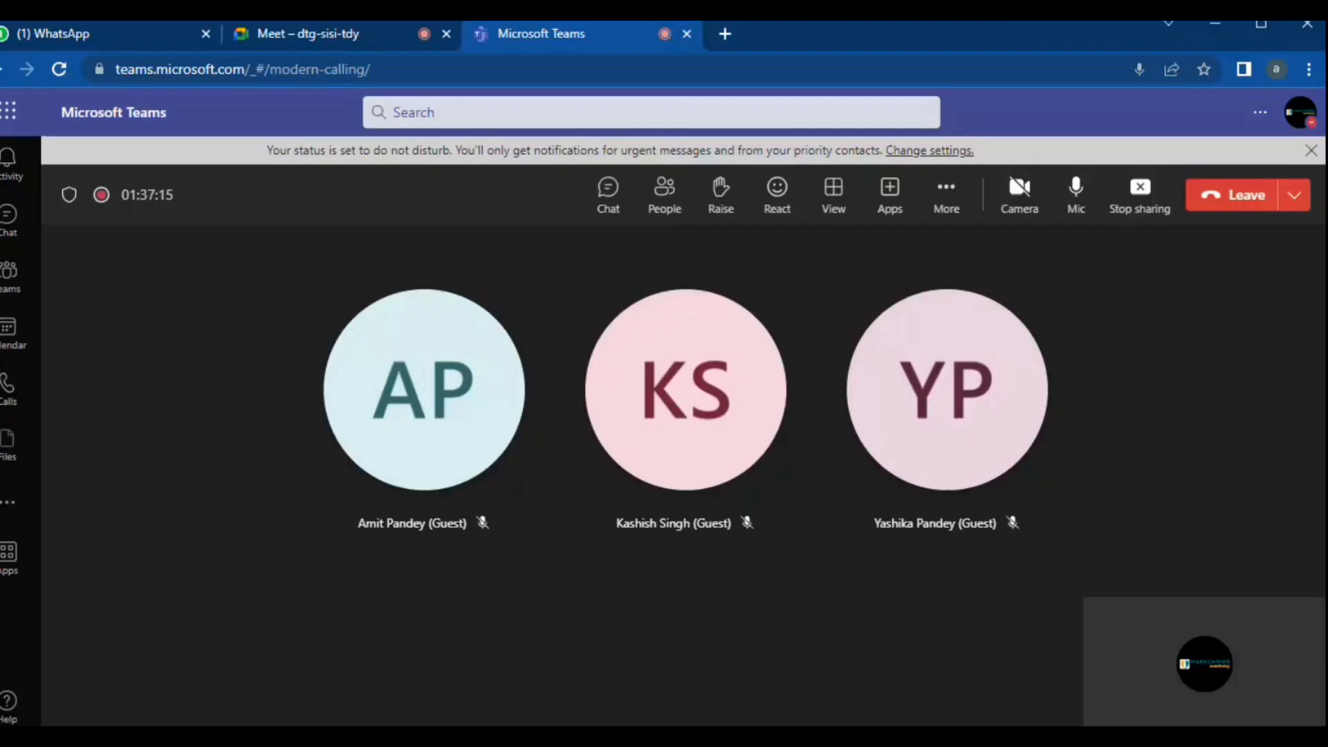
{"action": "left_click", "coordinate": [305, 38]}
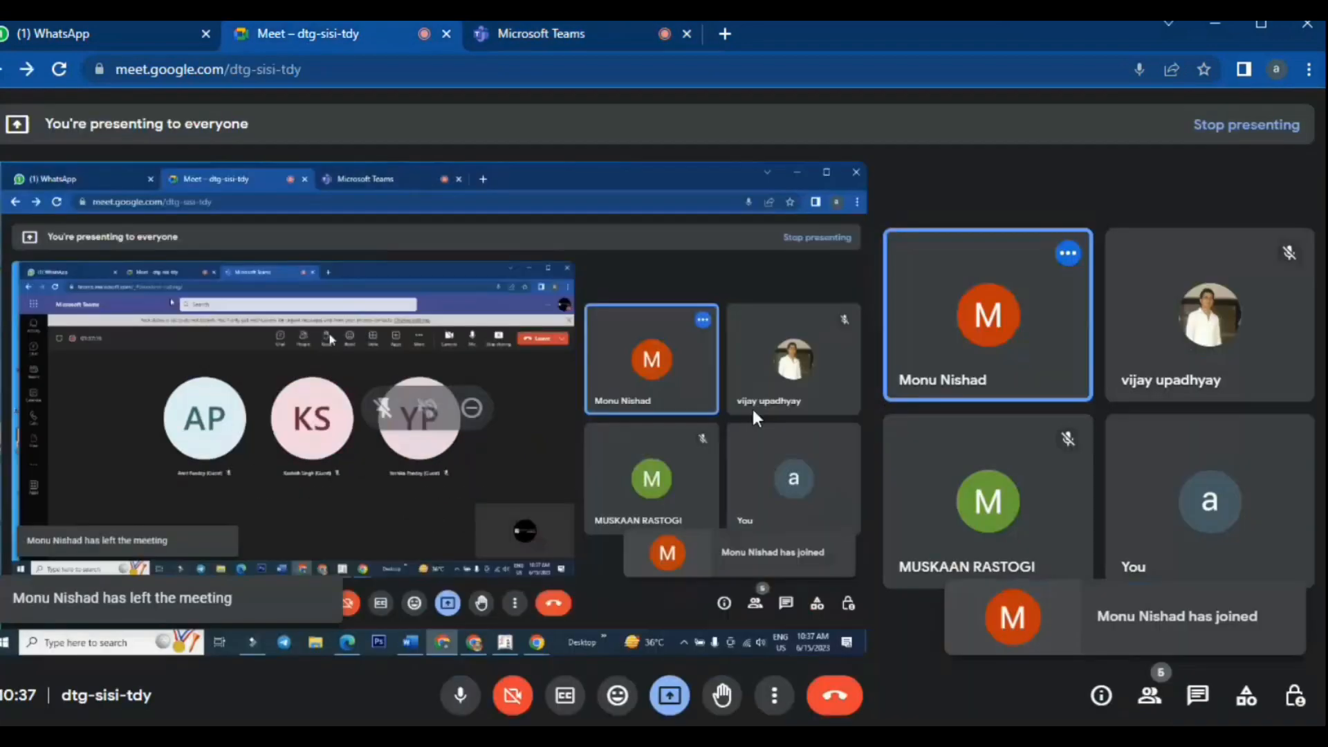
{"action": "left_click", "coordinate": [566, 38]}
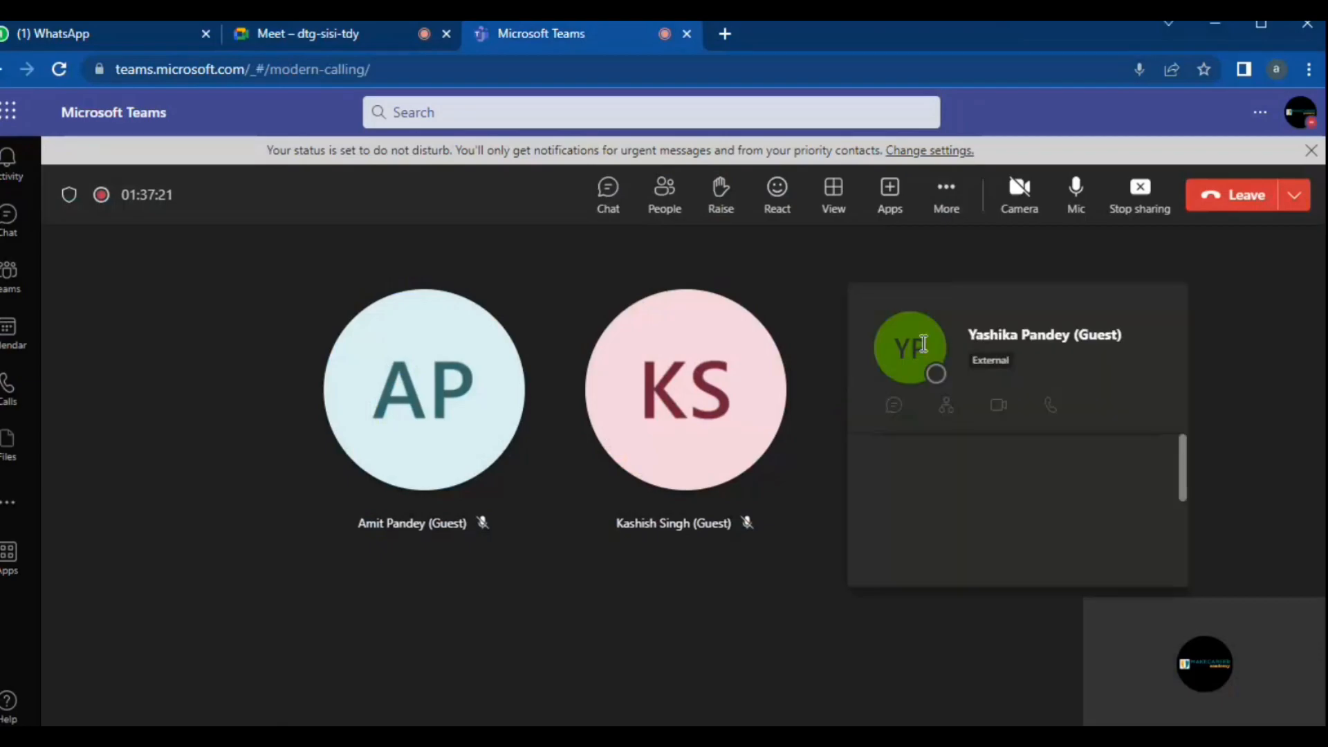
{"action": "key", "text": "alt+Tab"}
Step: Allocate 100 NOS of PLASTIC WATER BOTTLE to Main Location at a rate of 100.00 and end the allocation list
{"action": "key", "text": "Return"}
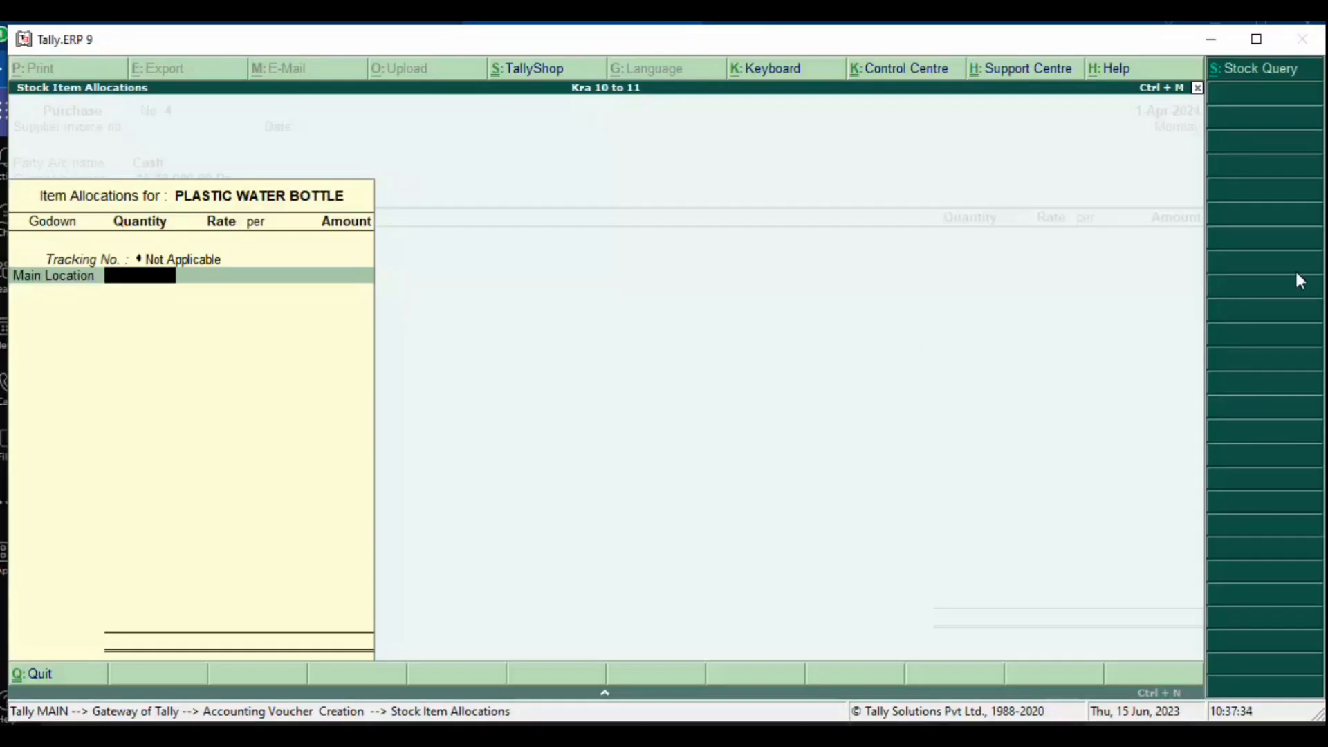
{"action": "type", "text": "100"}
{"action": "key", "text": "Return"}
{"action": "key", "text": "Return"}
{"action": "key", "text": "Return"}
{"action": "key", "text": "Return"}
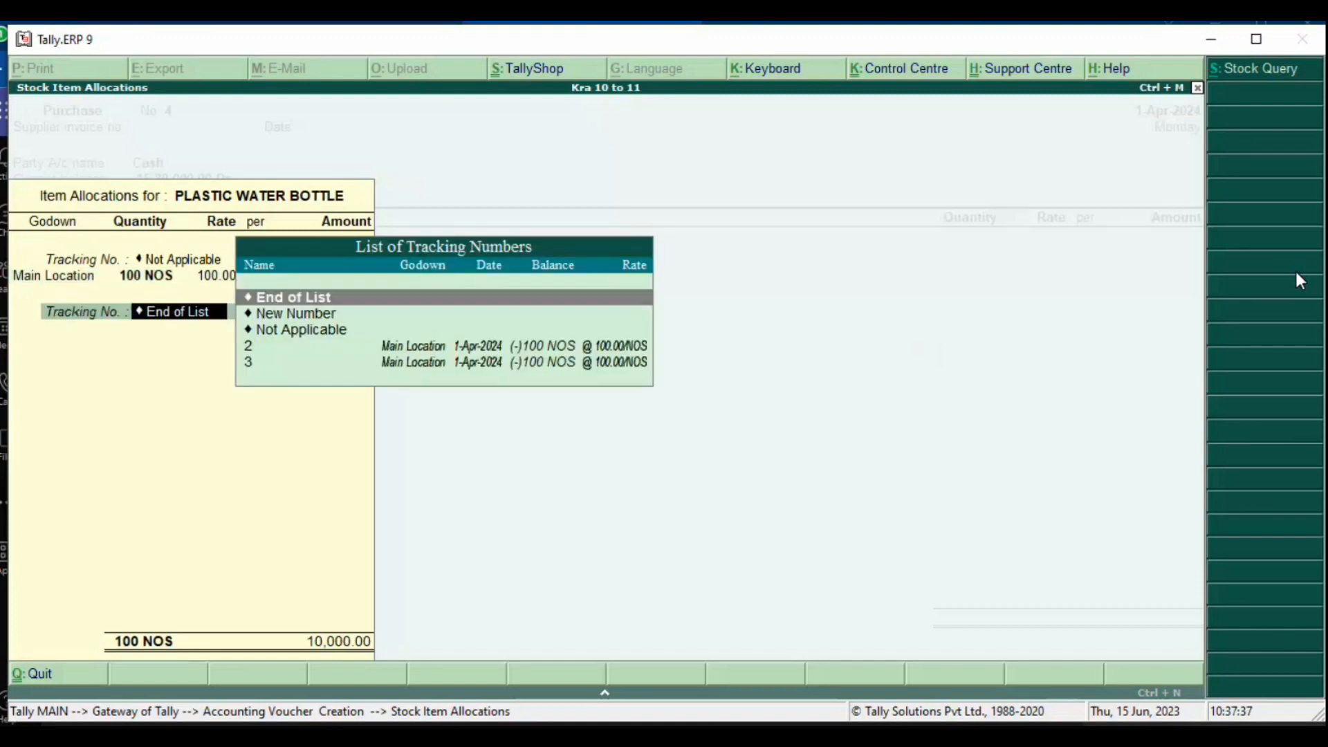
{"action": "key", "text": "Return"}
Step: Add Steel Water as the second item with tracking number Not Applicable, allocating 100 NOS to Main Location at a rate of 500.00
{"action": "type", "text": "ste"}
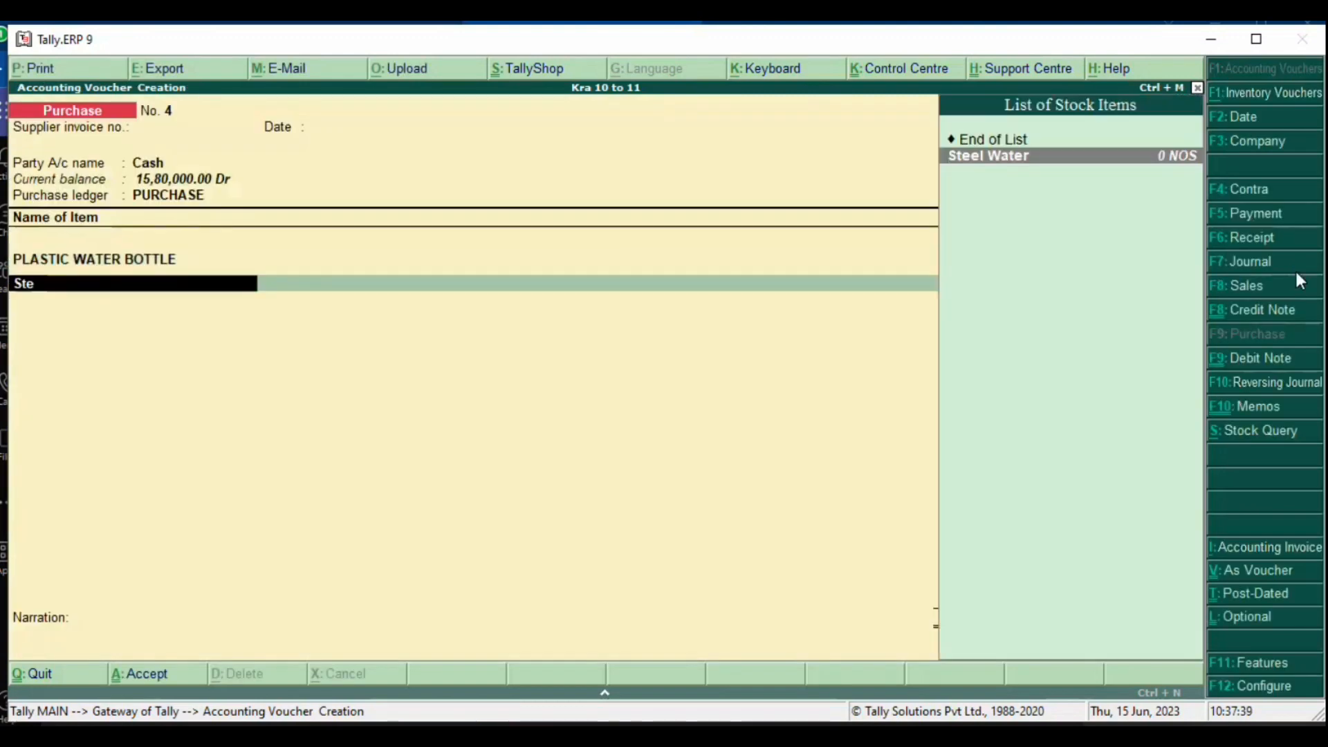
{"action": "key", "text": "Return"}
{"action": "key", "text": "Return"}
{"action": "type", "text": "1"}
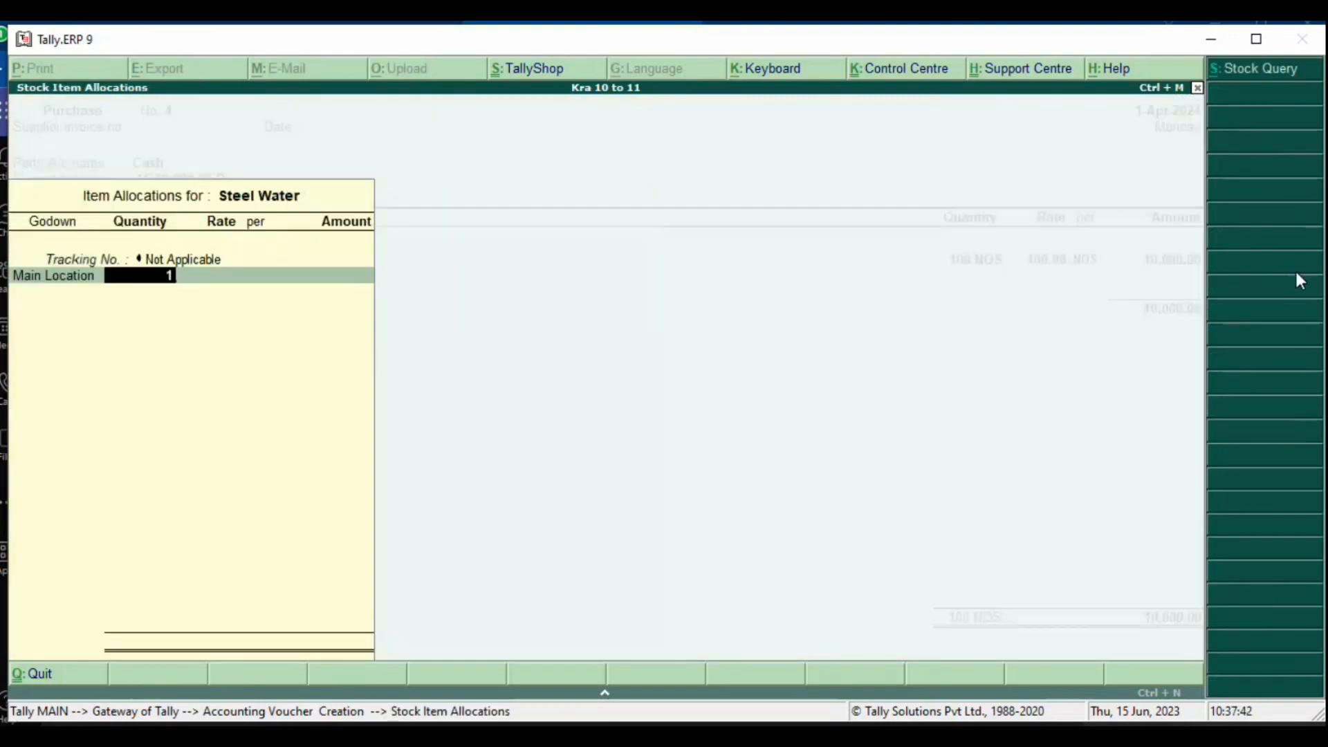
{"action": "type", "text": "00"}
{"action": "key", "text": "Return"}
{"action": "key", "text": "Return"}
{"action": "key", "text": "Return"}
{"action": "key", "text": "Return"}
{"action": "key", "text": "Return"}
{"action": "key", "text": "Return"}
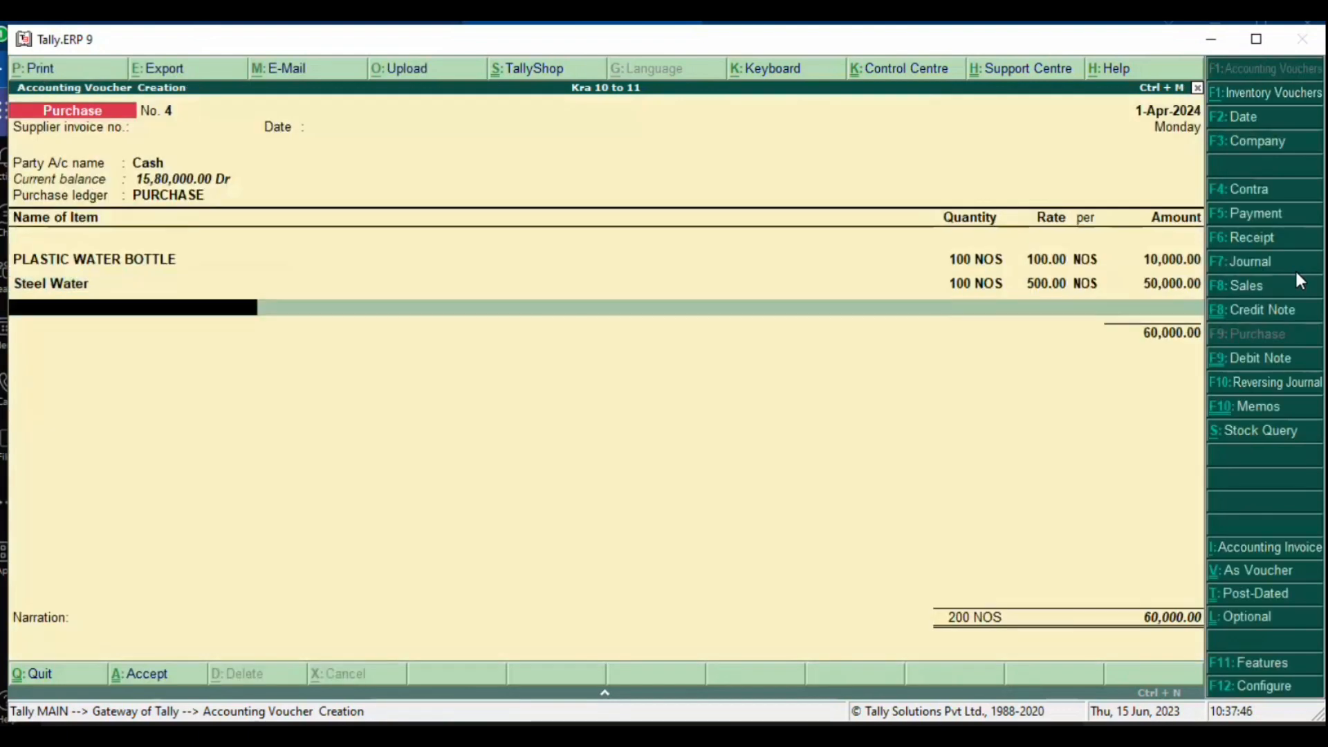
Step: End the item list, leave the narration empty and save the cash purchase voucher
{"action": "key", "text": "Return"}
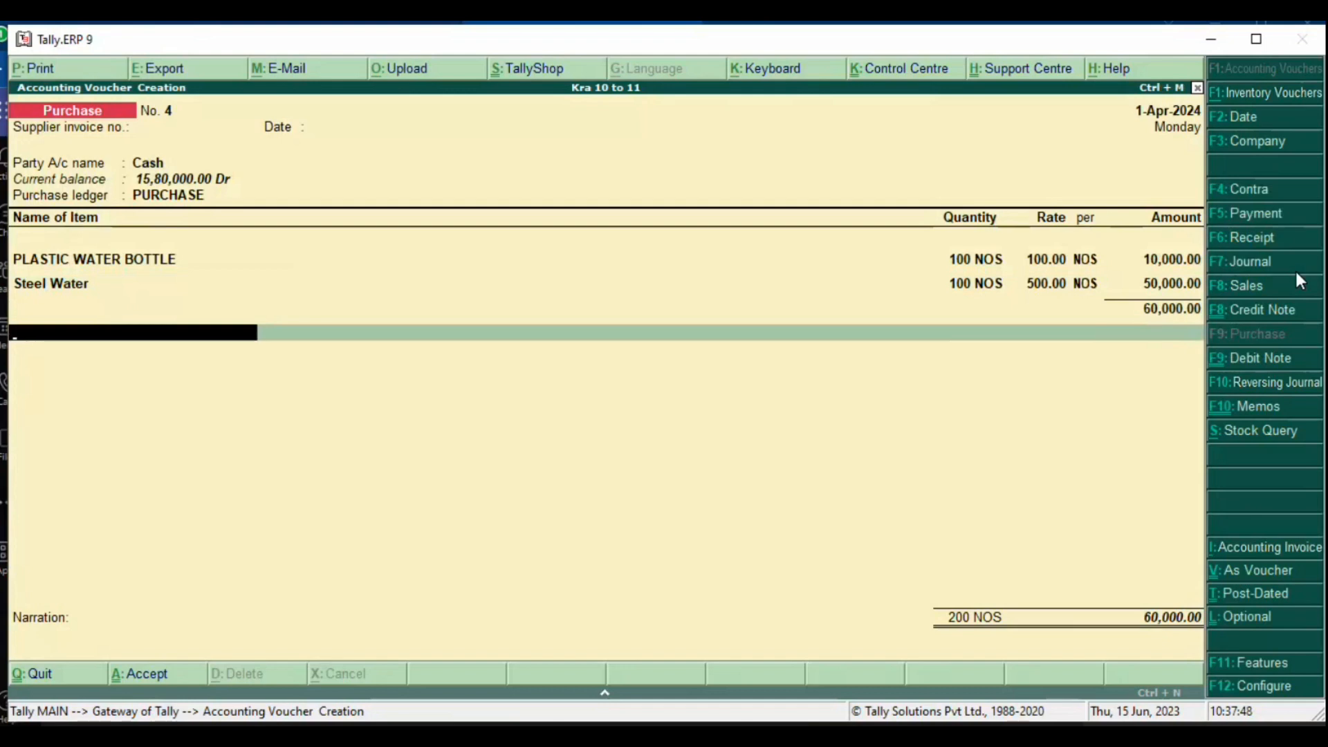
{"action": "key", "text": "Return"}
{"action": "key", "text": "Return"}
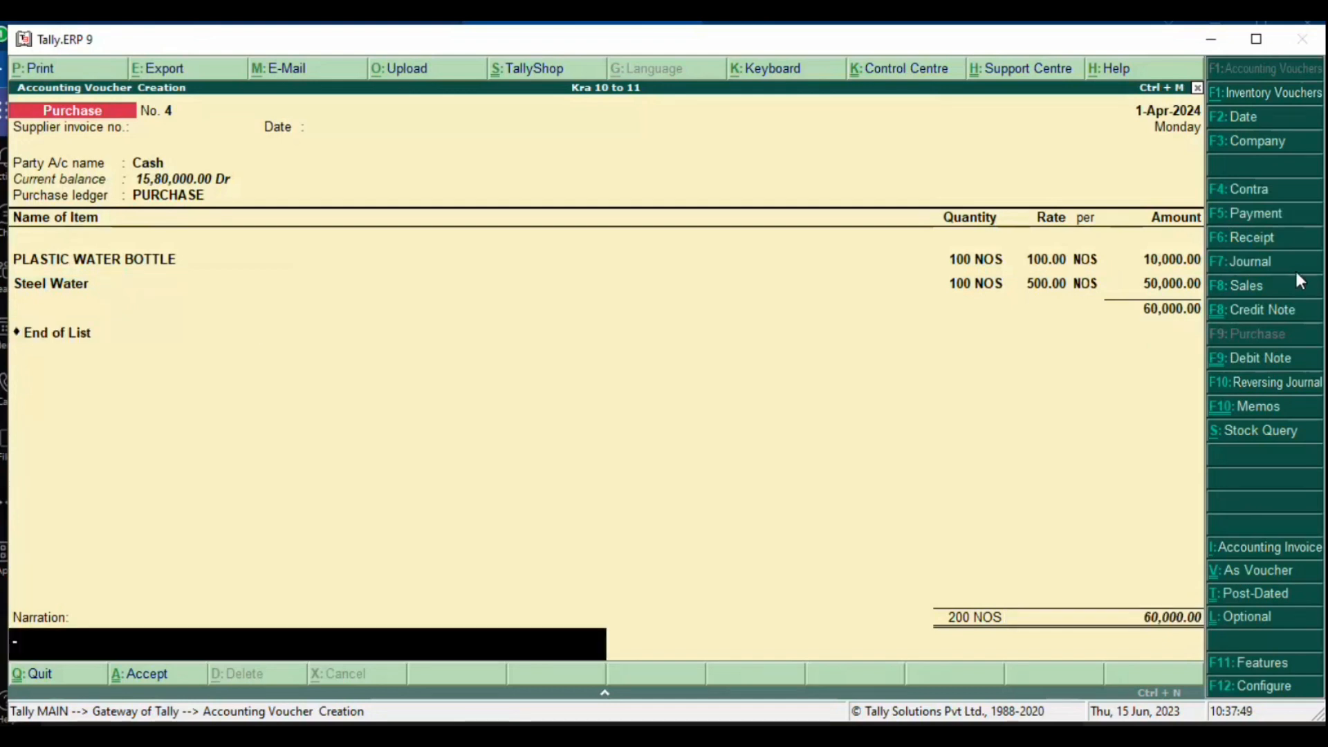
{"action": "key", "text": "Return"}
{"action": "key", "text": "Return"}
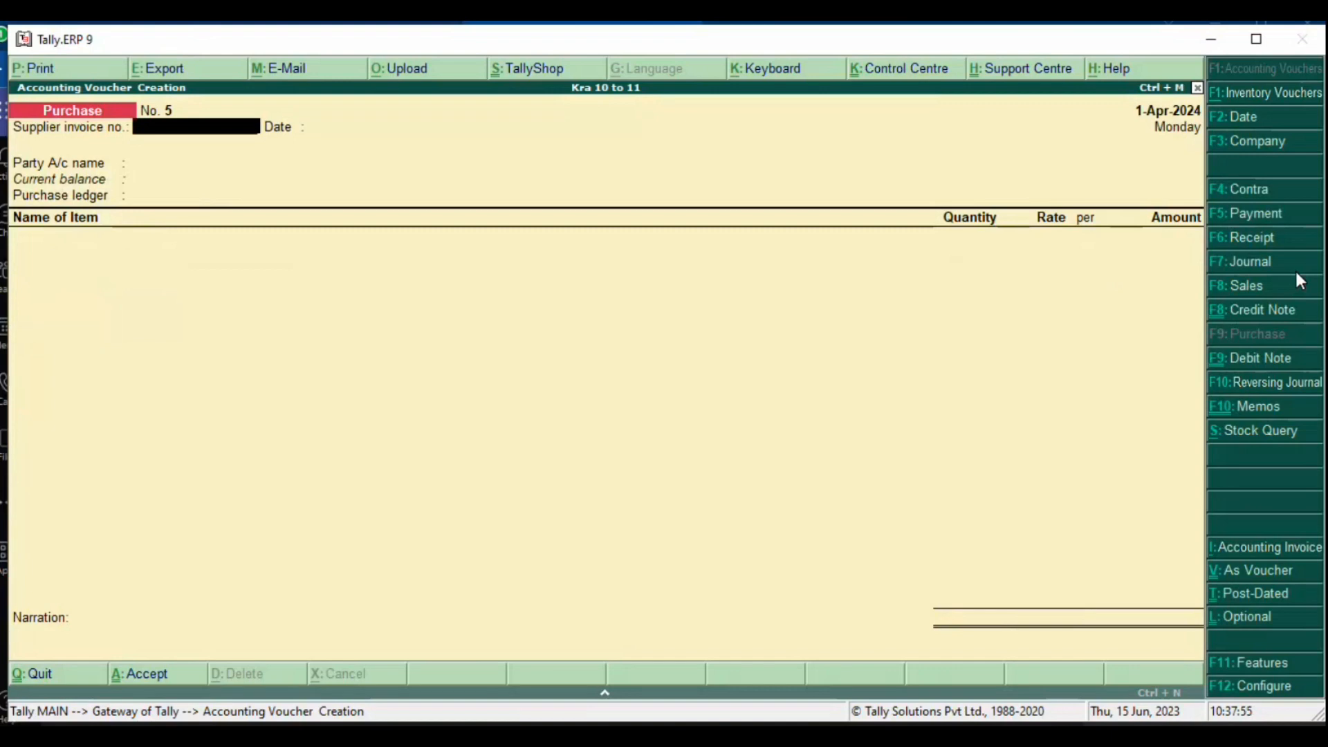
Step: Switch to the PDF of business transactions, look up the sales voucher illustration in voucher mode, and return to Tally.ERP 9
{"action": "key", "text": "alt+Tab"}
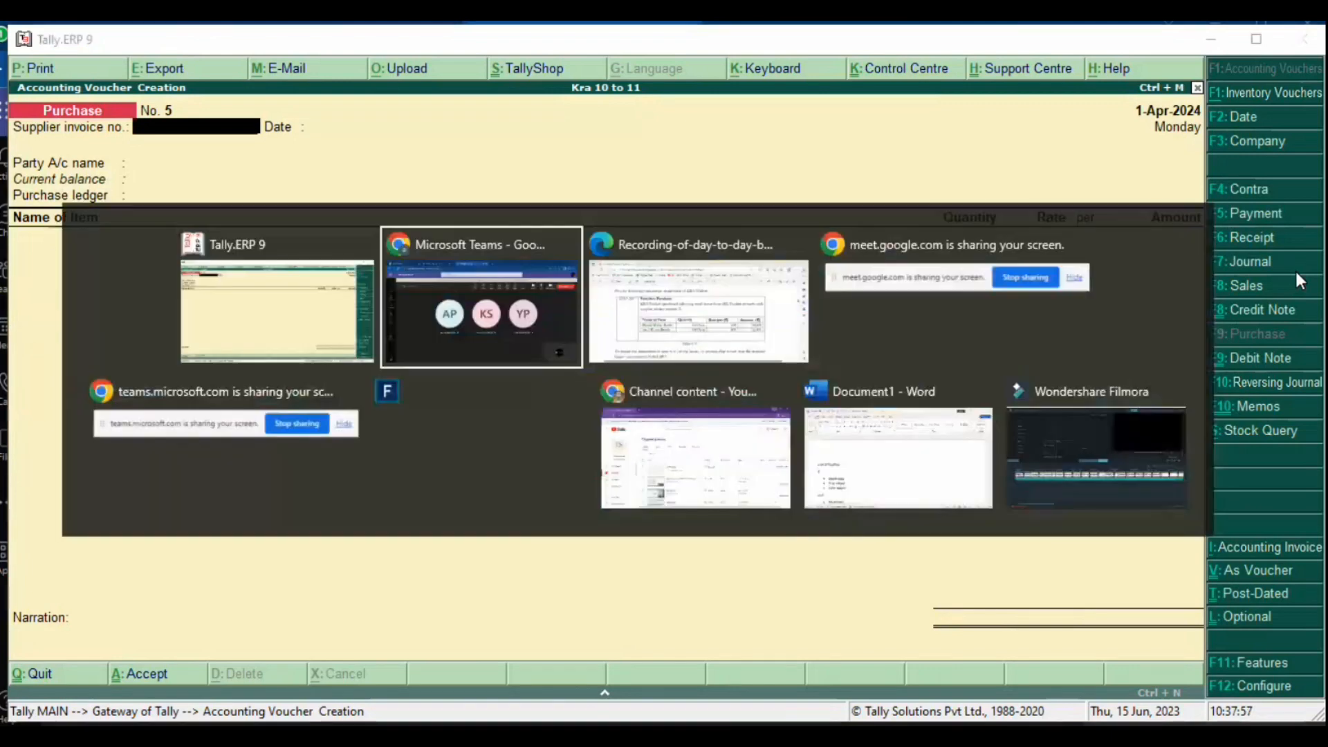
{"action": "key", "text": "Escape"}
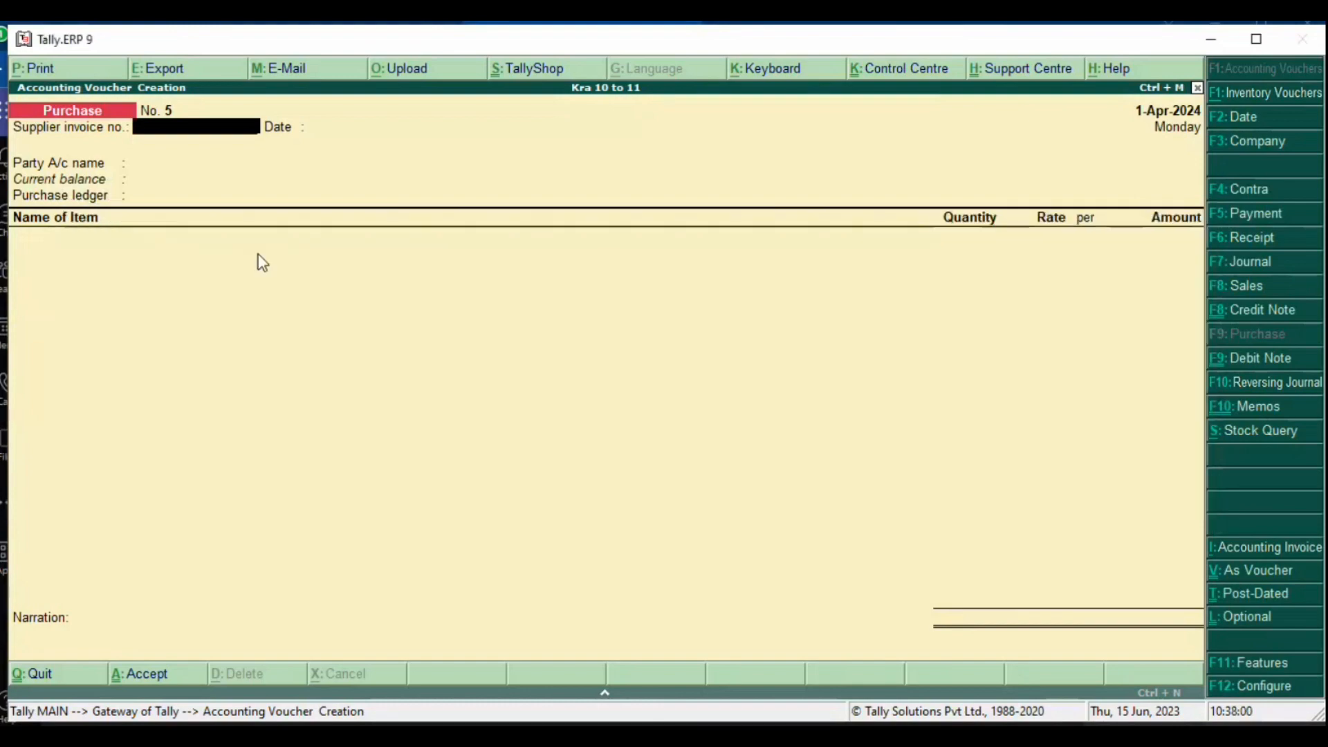
{"action": "key", "text": "alt+Tab"}
{"action": "scroll", "coordinate": [419, 430], "scroll_direction": "down", "scroll_amount": 10}
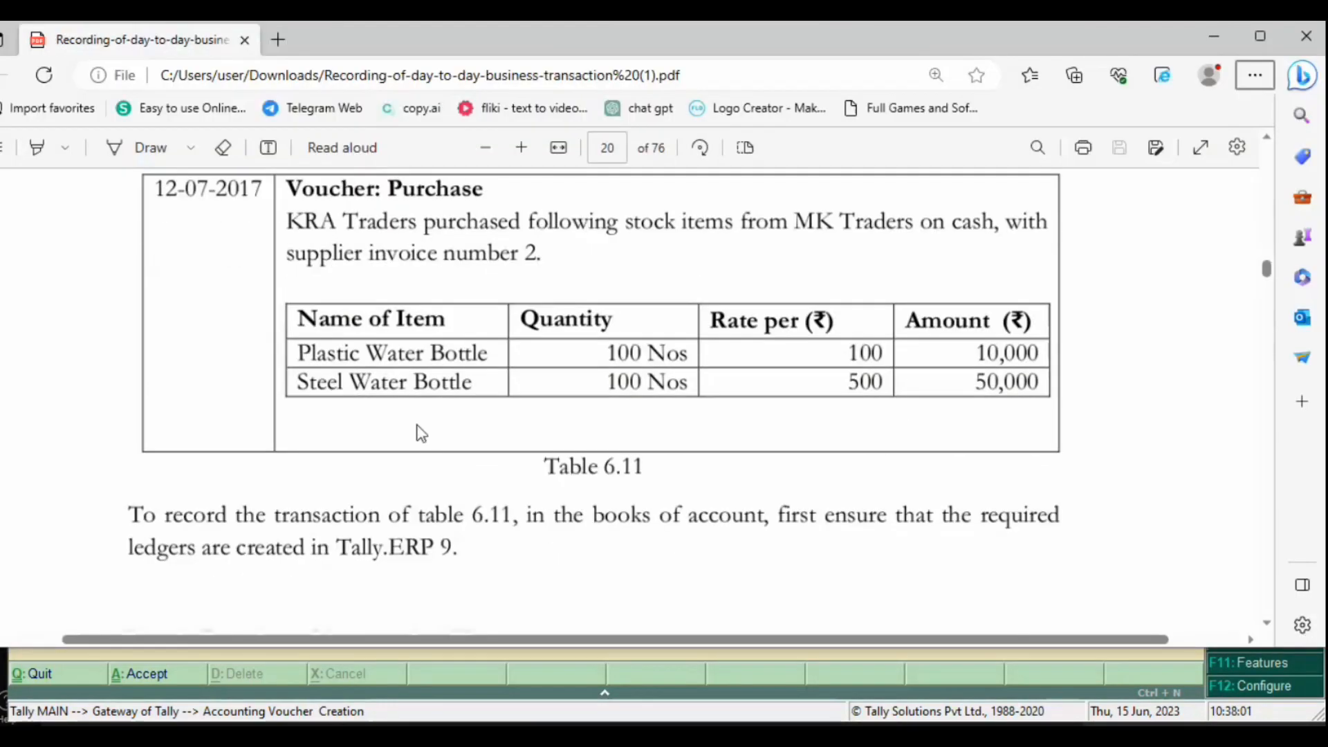
{"action": "scroll", "coordinate": [426, 433], "scroll_direction": "down", "scroll_amount": 10}
{"action": "scroll", "coordinate": [449, 437], "scroll_direction": "down", "scroll_amount": 6}
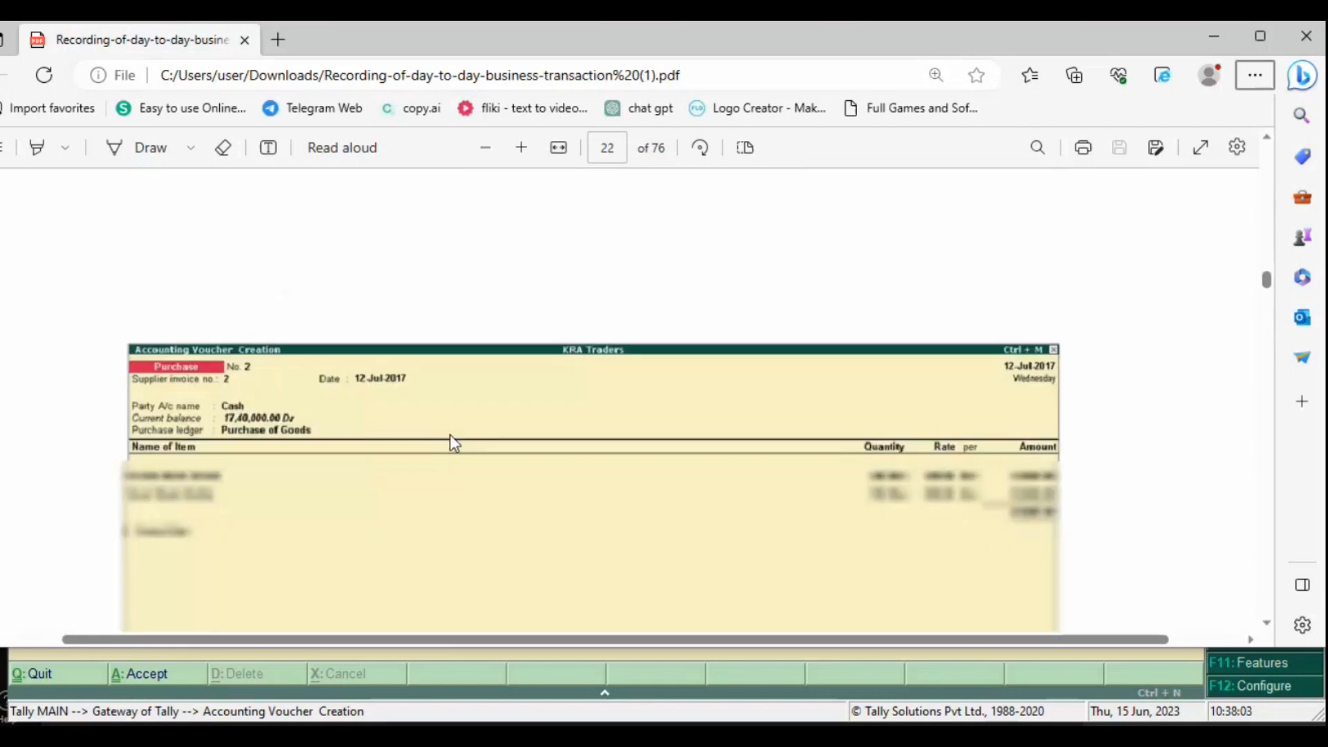
{"action": "scroll", "coordinate": [457, 446], "scroll_direction": "down", "scroll_amount": 10}
{"action": "scroll", "coordinate": [459, 450], "scroll_direction": "up", "scroll_amount": 5}
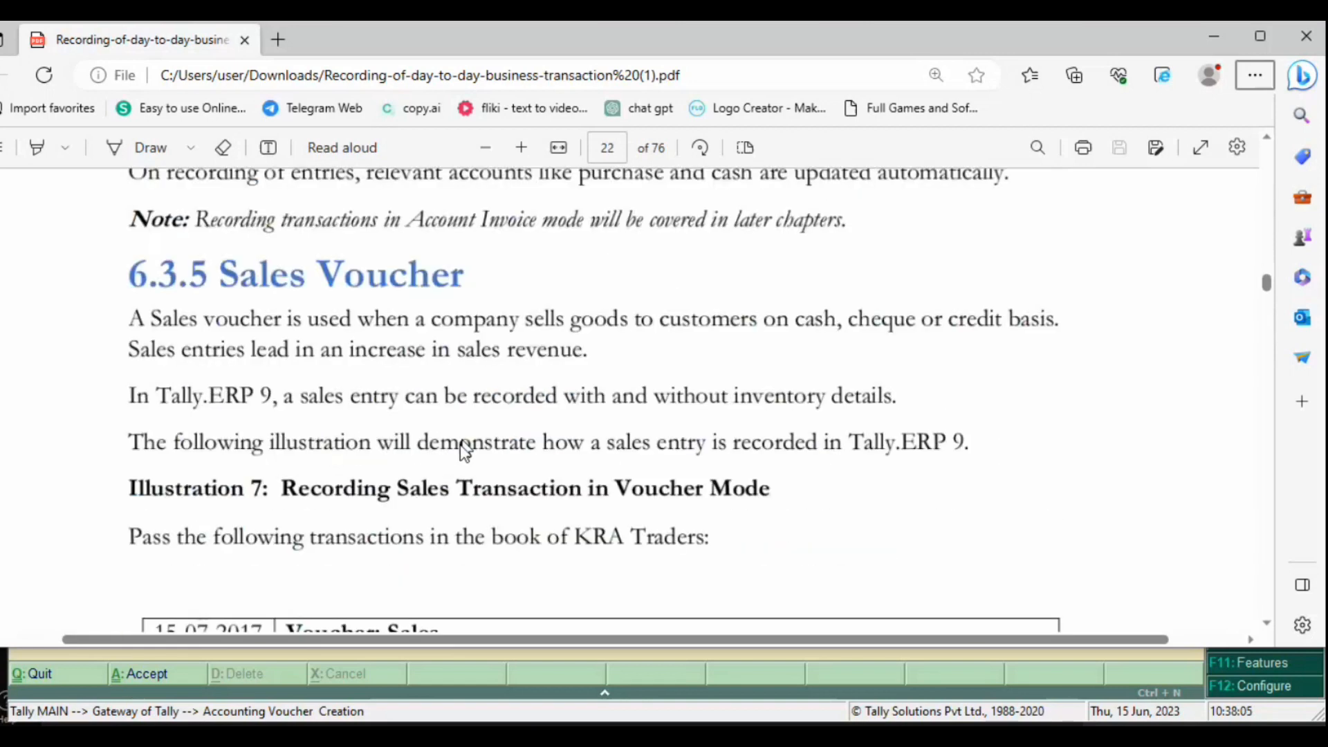
{"action": "scroll", "coordinate": [477, 460], "scroll_direction": "down", "scroll_amount": 6}
{"action": "scroll", "coordinate": [526, 450], "scroll_direction": "down", "scroll_amount": 1}
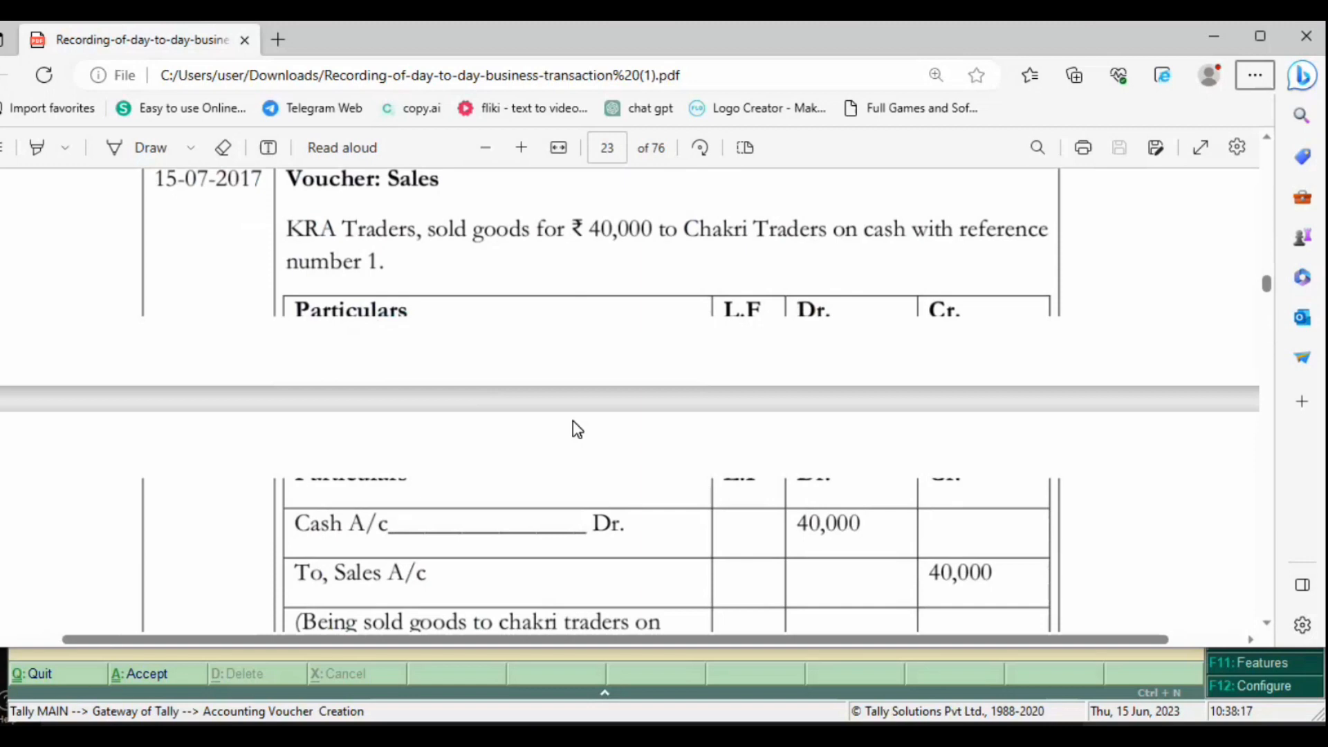
{"action": "key", "text": "alt+Tab"}
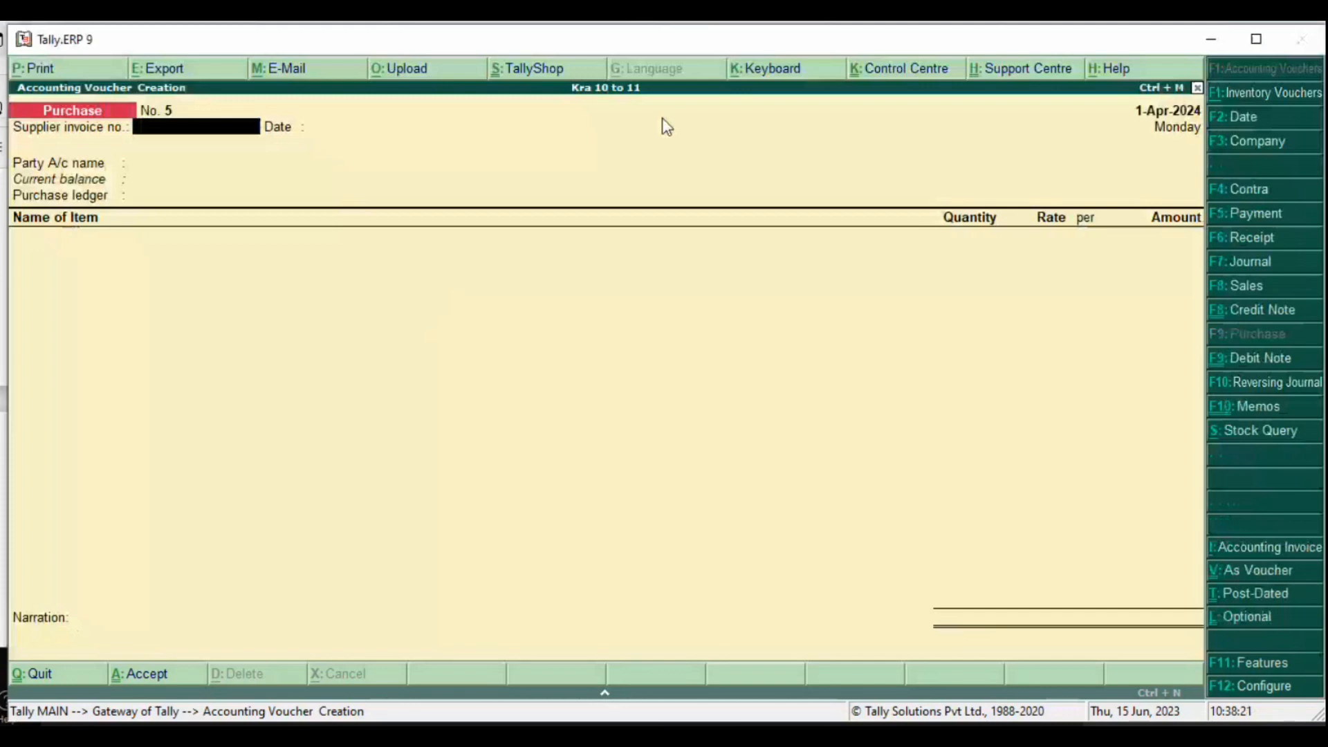
Step: Record and save a sales voucher debiting Cash 40,000.00 and crediting a new SALES ledger created under Sales Accounts
{"action": "left_click", "coordinate": [1245, 286]}
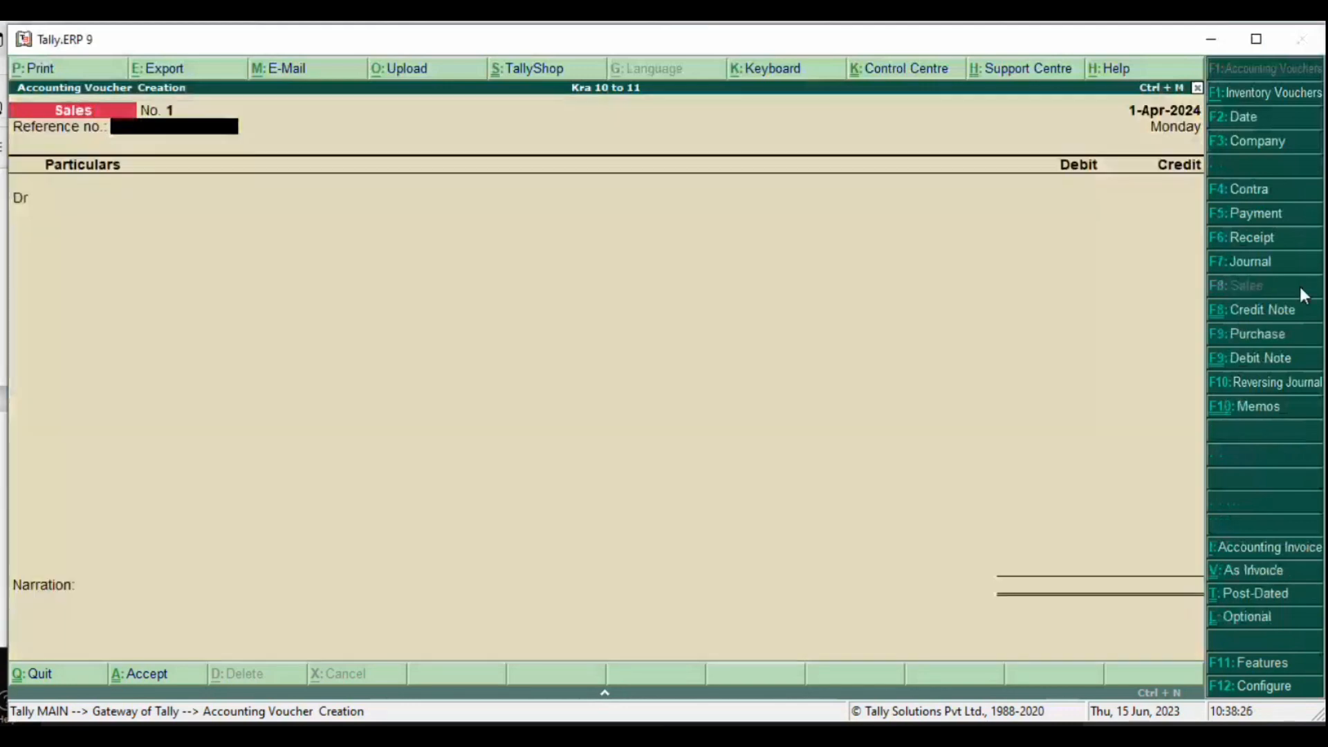
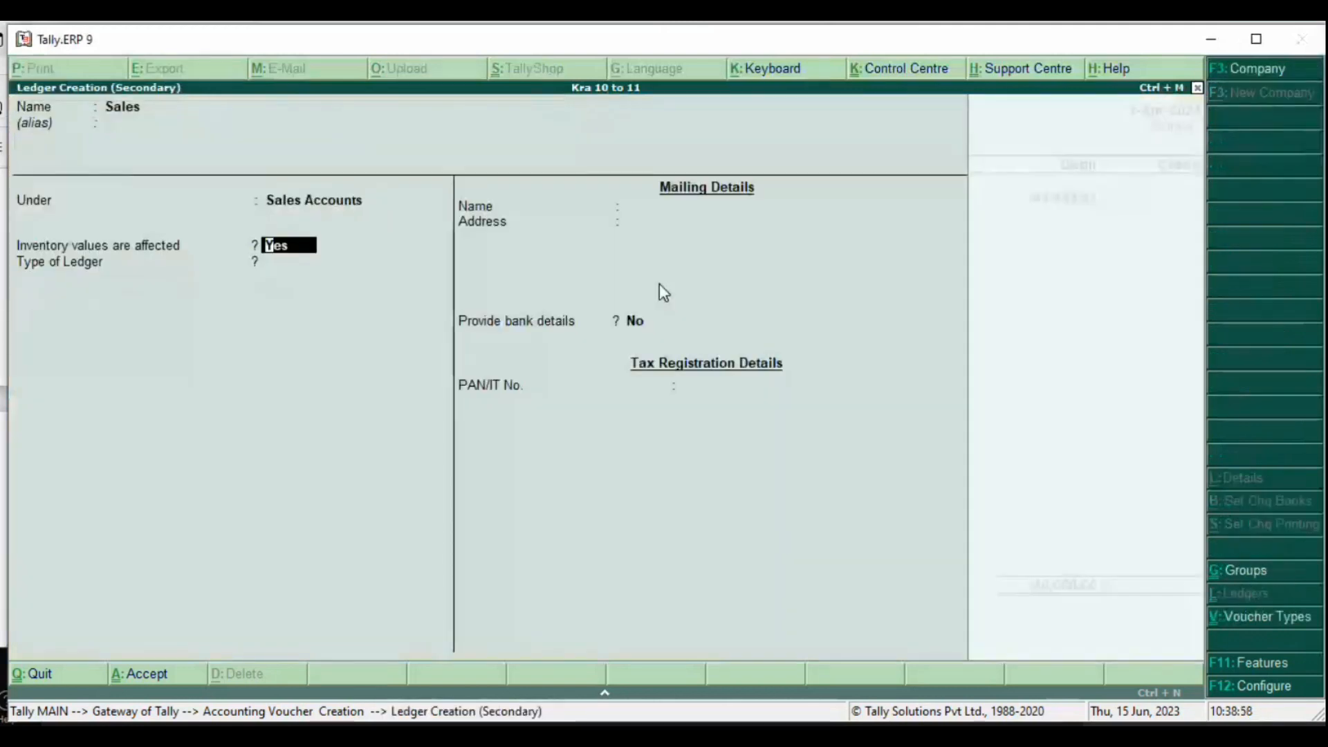
{"action": "key", "text": "ctrl+a"}
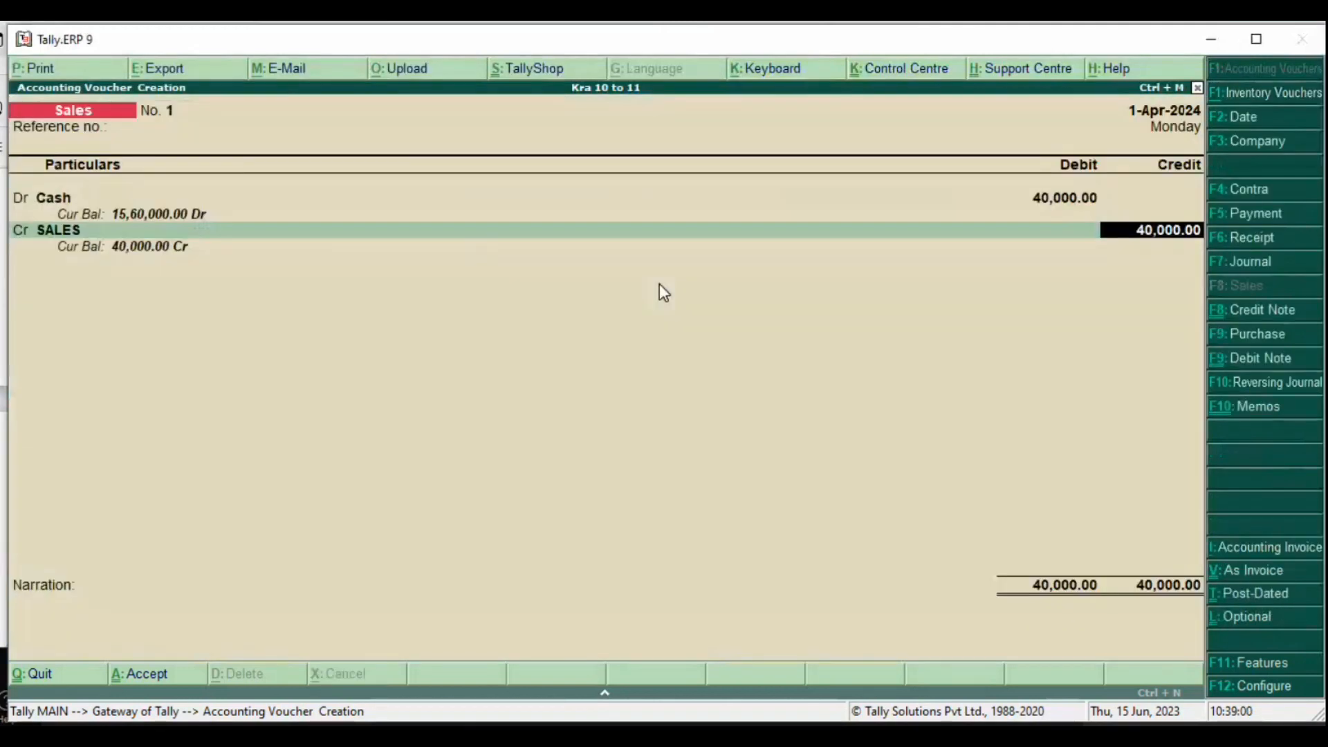
{"action": "key", "text": "Return"}
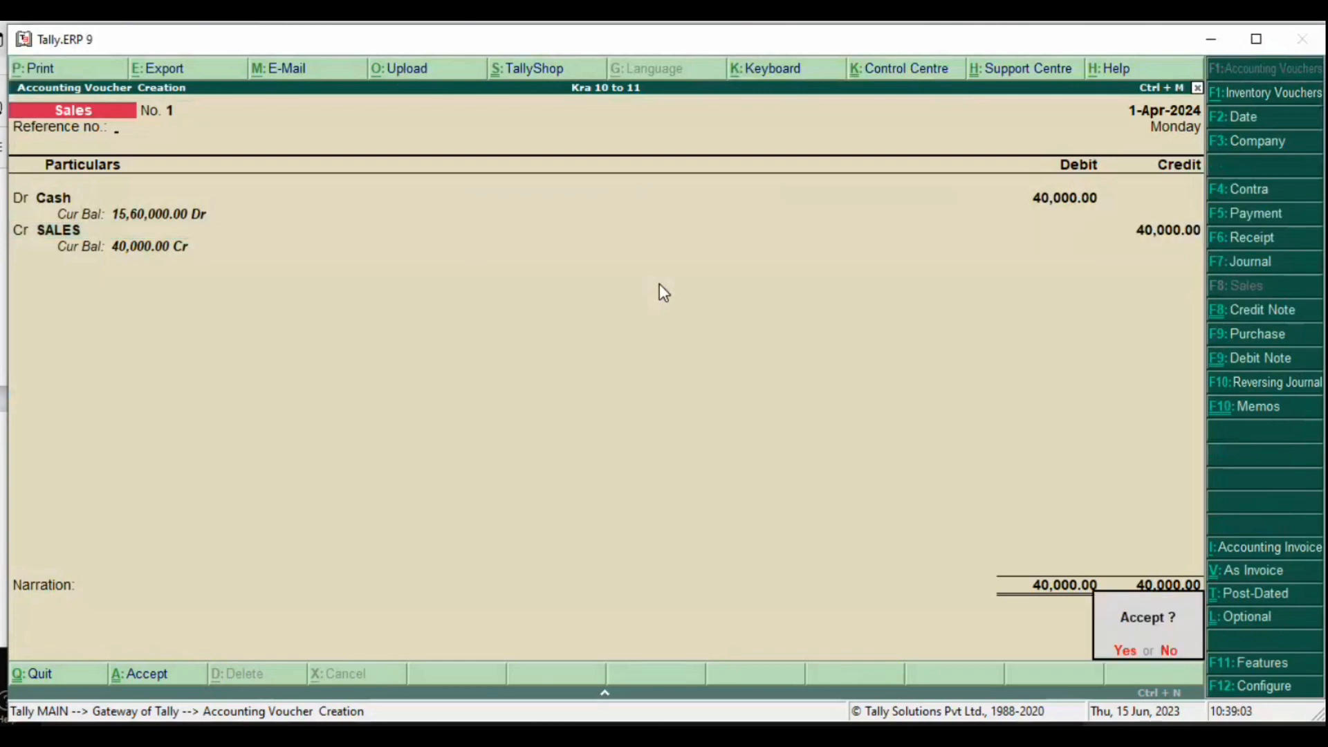
{"action": "key", "text": "Return"}
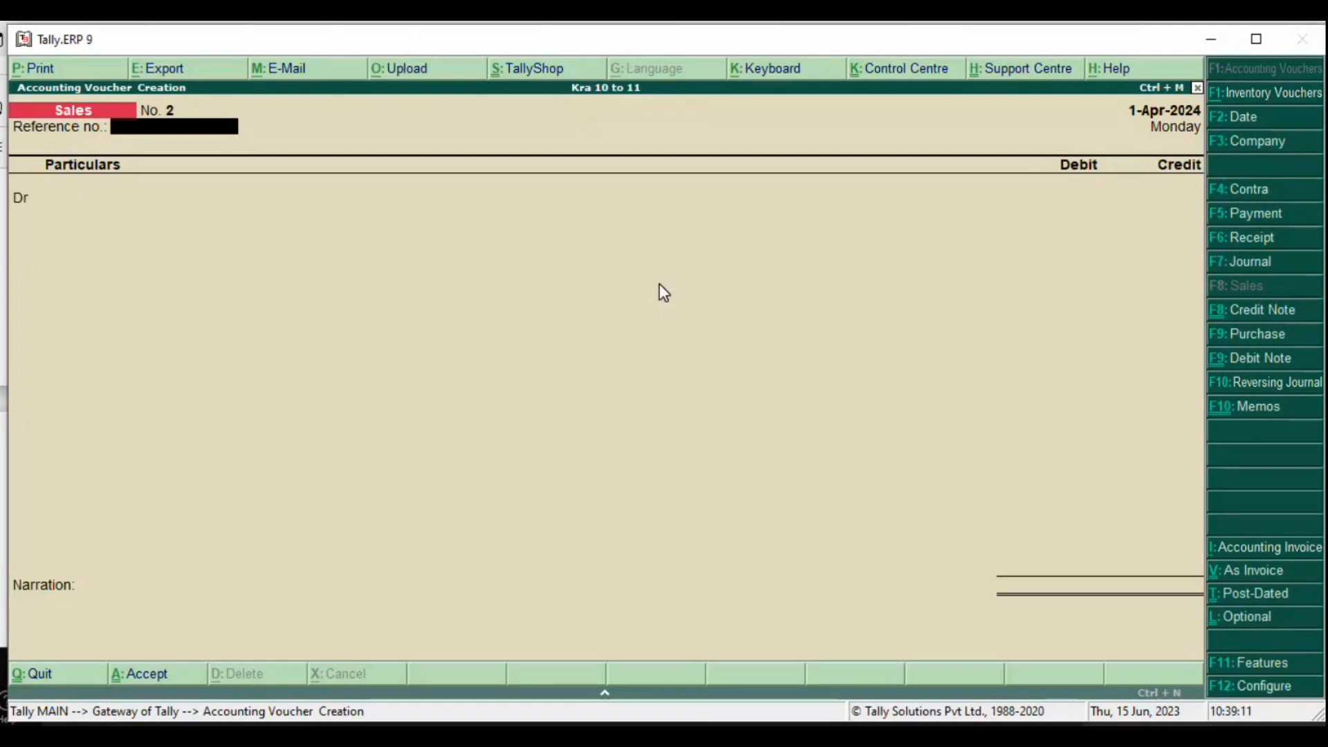
Step: Switch the new sales voucher to invoice mode and check the item invoice sales illustration in the PDF before returning to Tally.ERP 9
{"action": "key", "text": "ctrl+v"}
{"action": "key", "text": "alt+Tab"}
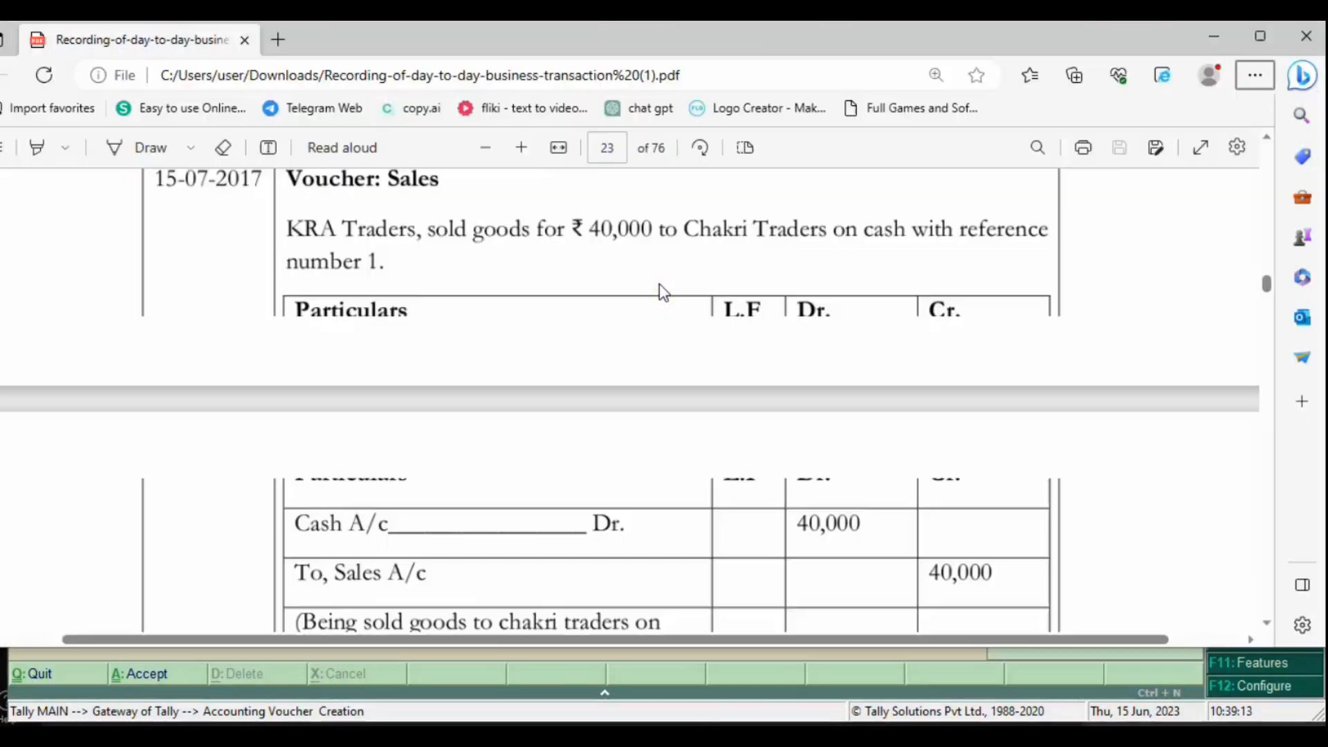
{"action": "key", "text": "alt+f"}
{"action": "right_click", "coordinate": [659, 283]}
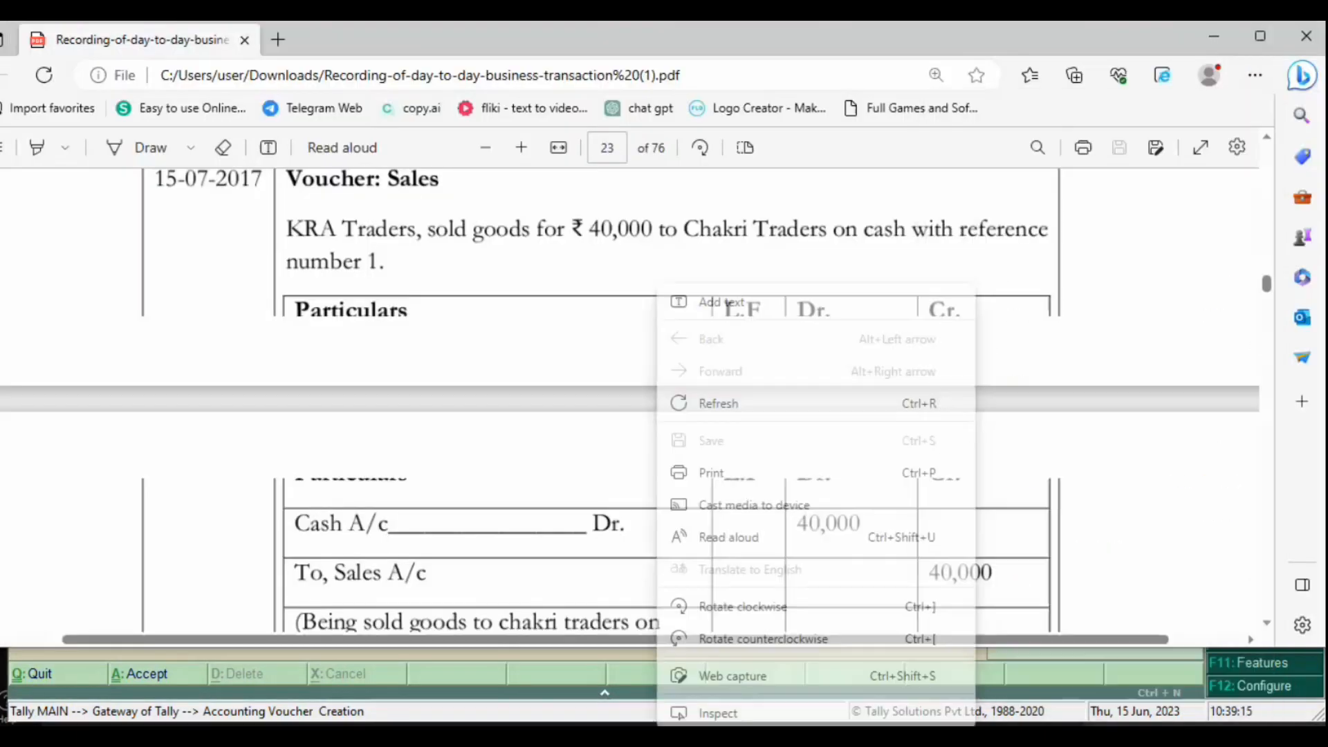
{"action": "left_click", "coordinate": [520, 435]}
{"action": "scroll", "coordinate": [520, 435], "scroll_direction": "down", "scroll_amount": 5}
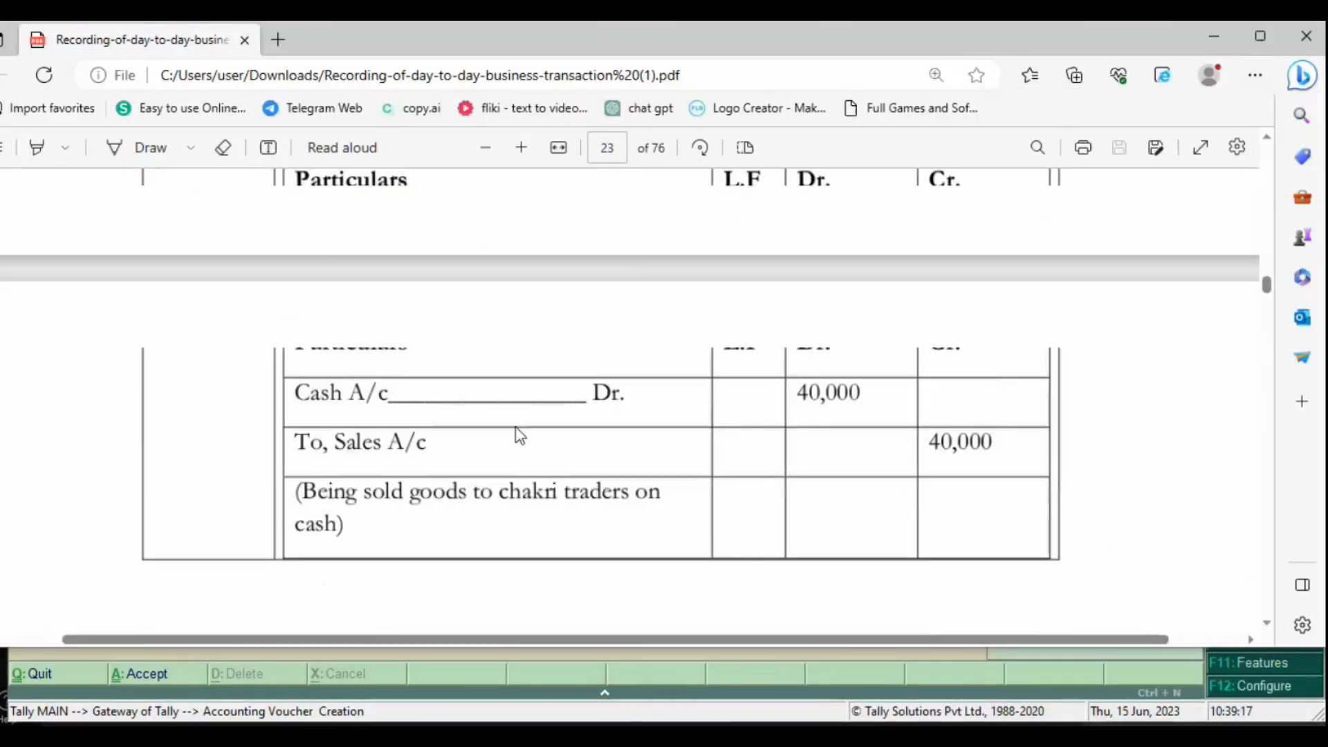
{"action": "scroll", "coordinate": [520, 436], "scroll_direction": "down", "scroll_amount": 5}
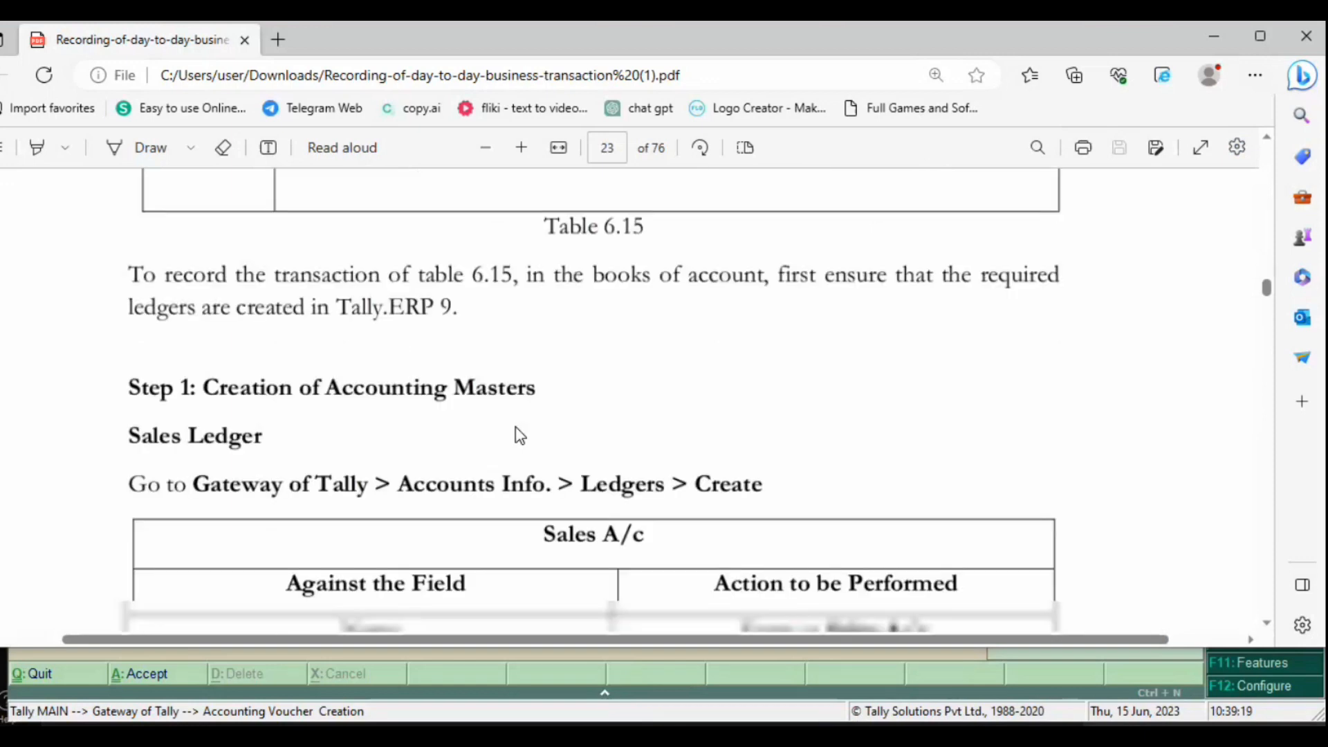
{"action": "scroll", "coordinate": [520, 435], "scroll_direction": "down", "scroll_amount": 2}
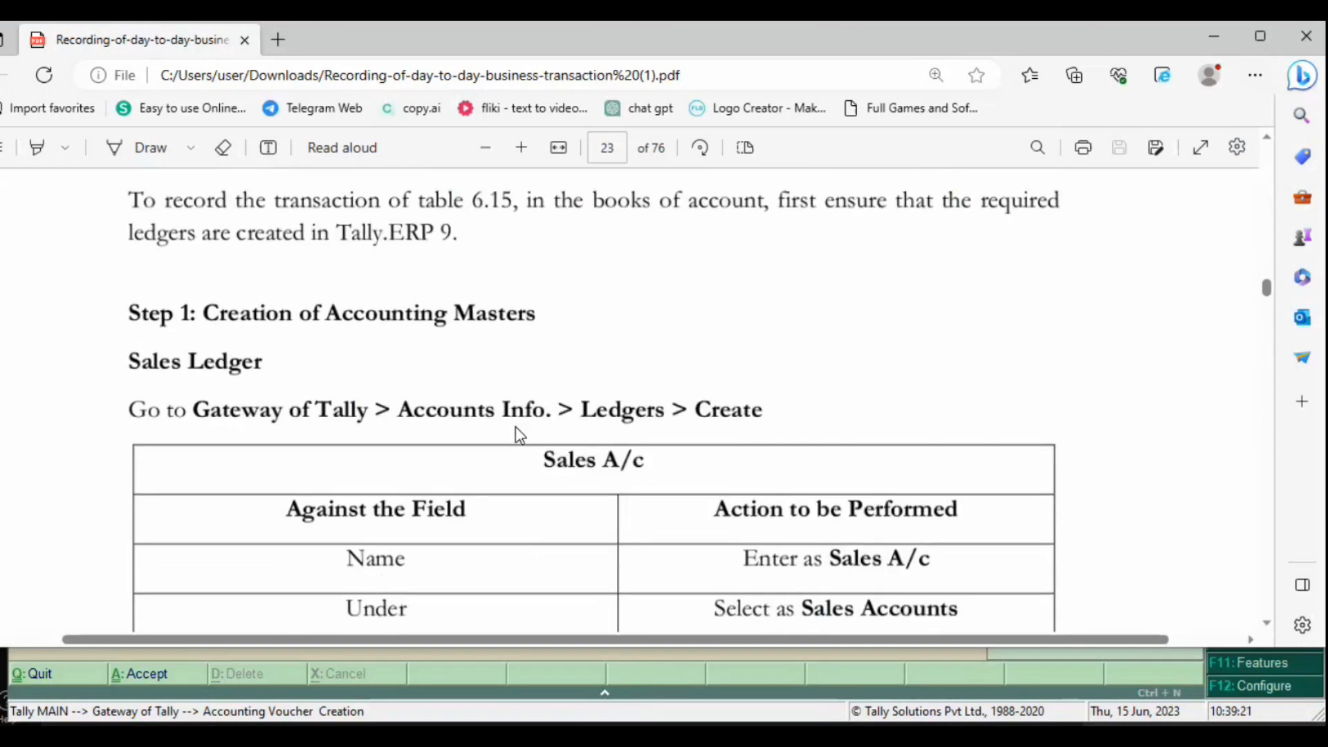
{"action": "scroll", "coordinate": [520, 436], "scroll_direction": "down", "scroll_amount": 10}
{"action": "scroll", "coordinate": [520, 436], "scroll_direction": "down", "scroll_amount": 15}
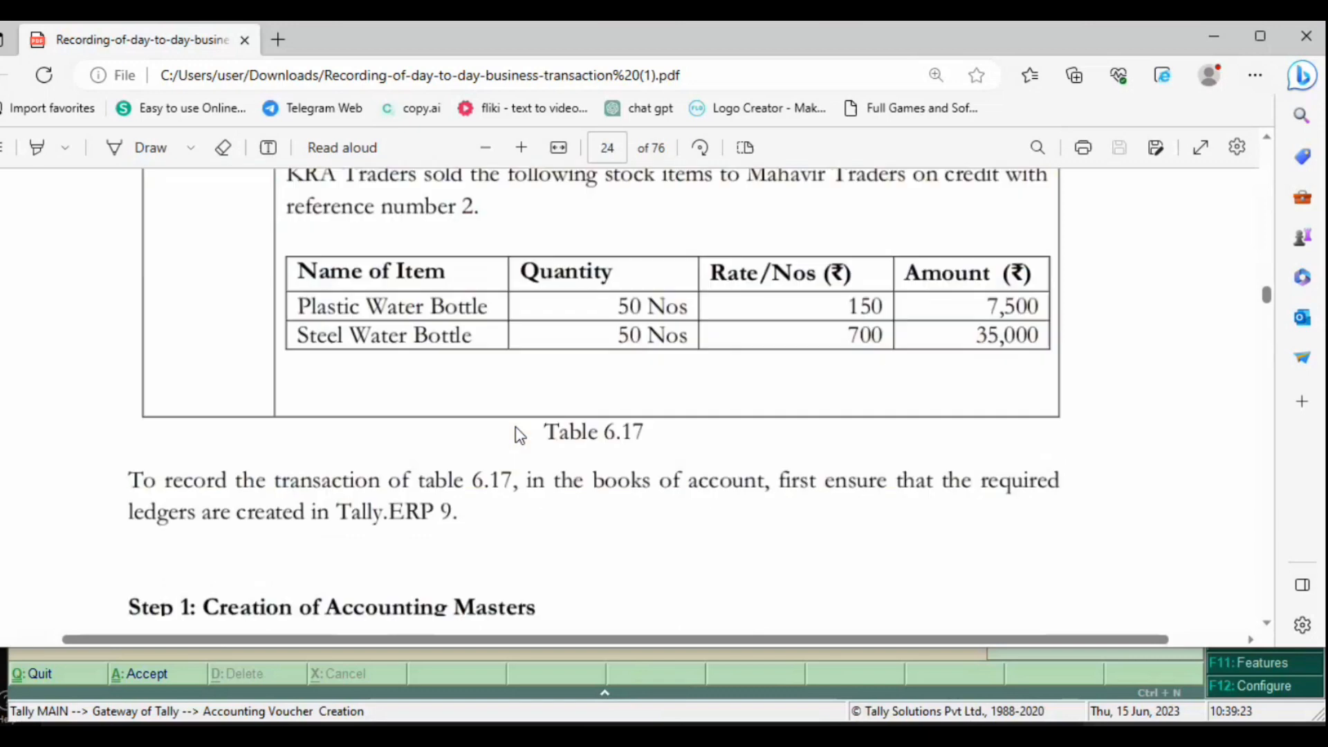
{"action": "scroll", "coordinate": [520, 435], "scroll_direction": "up", "scroll_amount": 4}
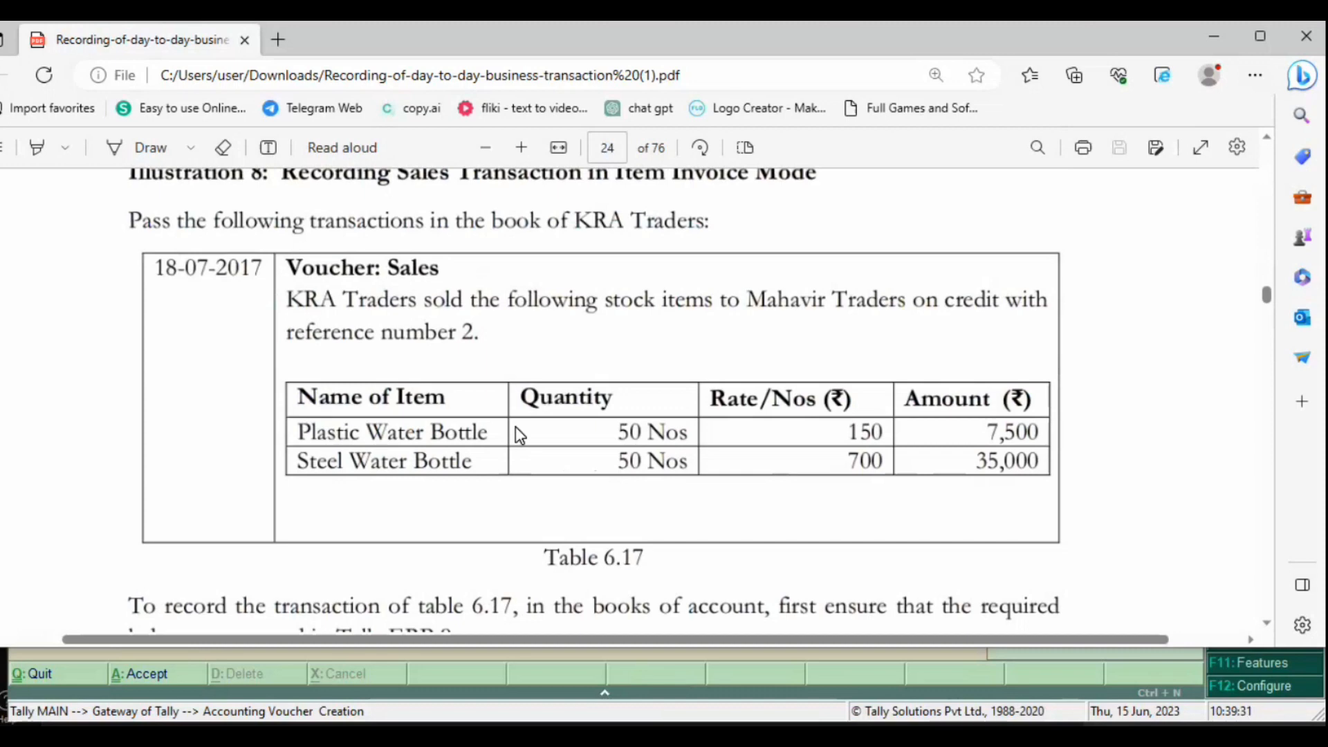
{"action": "key", "text": "alt+Tab"}
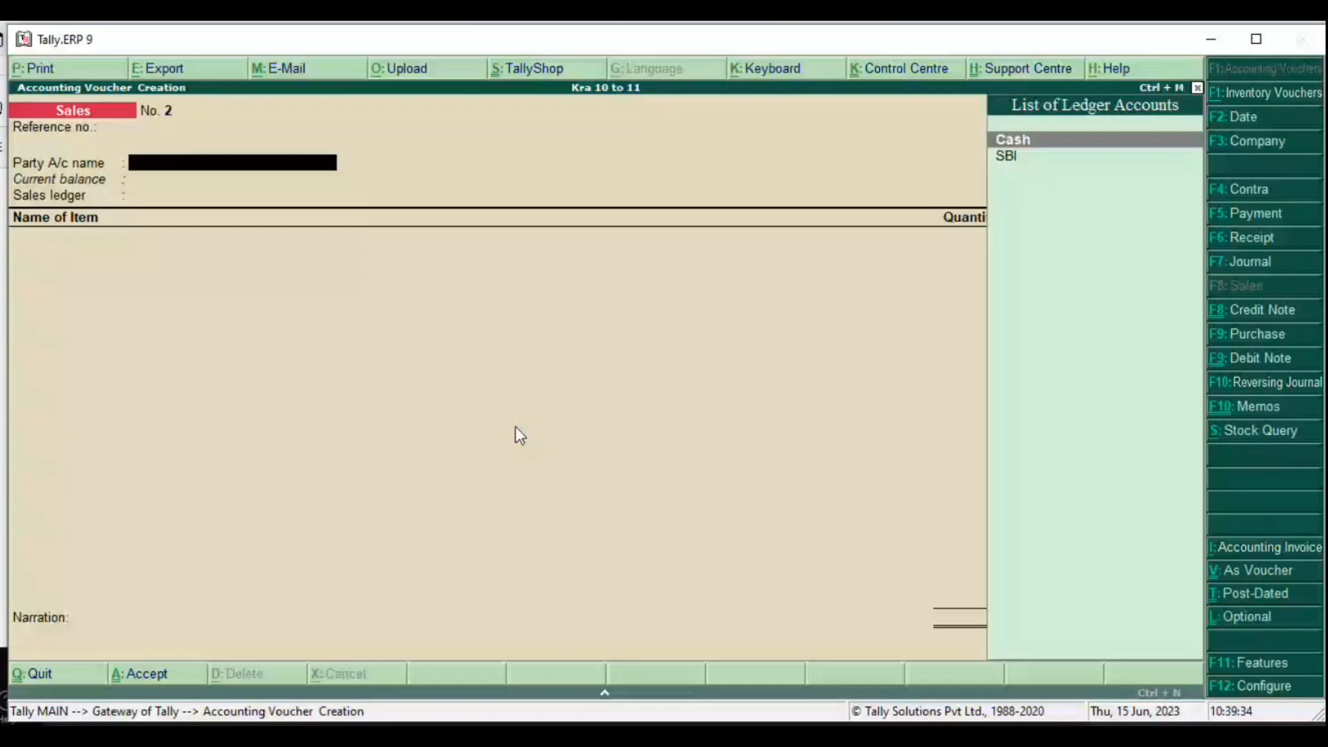
Step: Start a new party ledger named Mahavir Traders from the sales invoice and leave its alias empty
{"action": "key", "text": "alt+c"}
{"action": "type", "text": "Maha"}
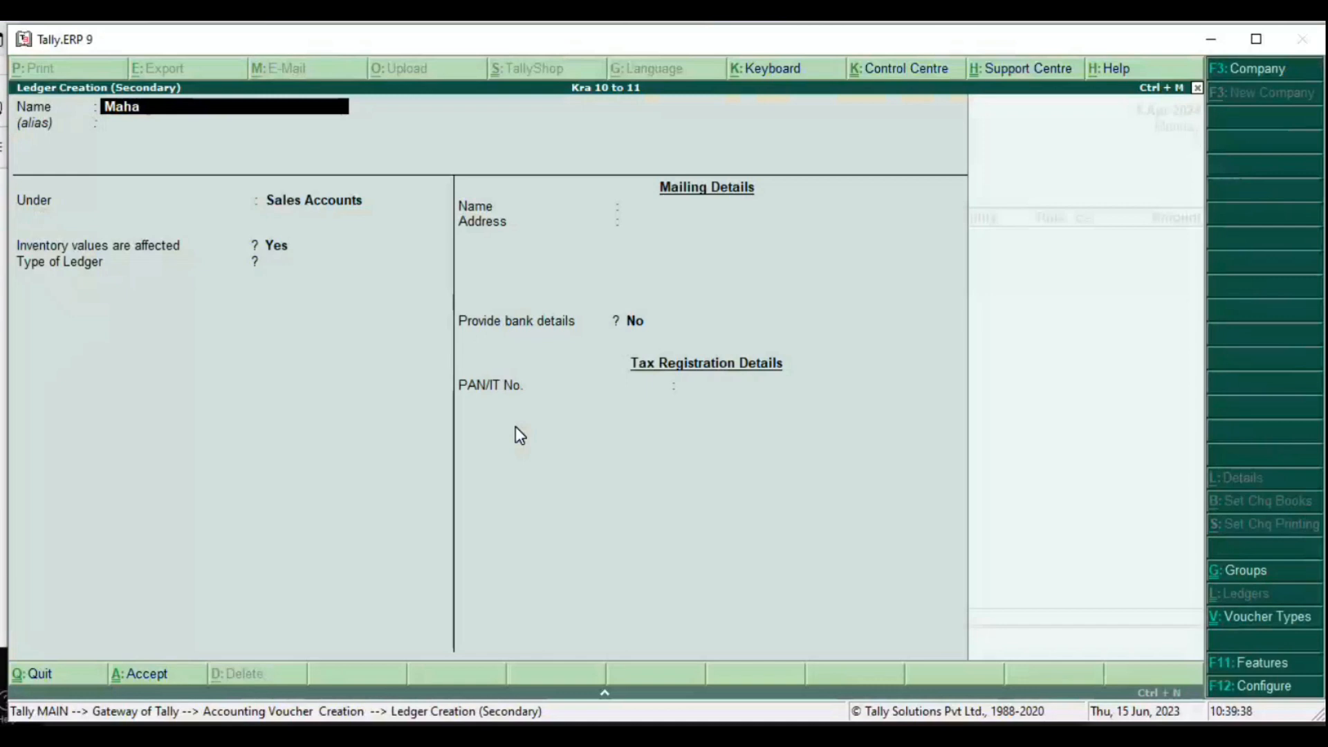
{"action": "type", "text": "vir traders"}
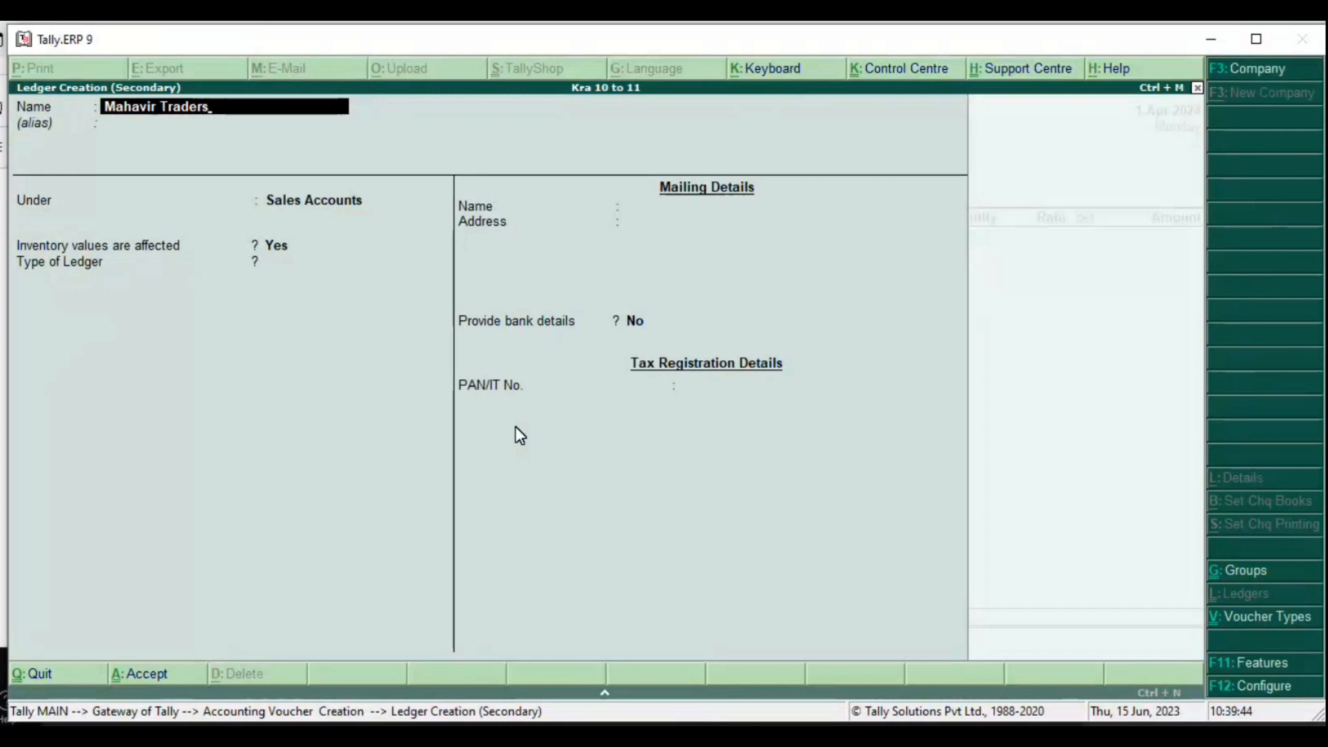
{"action": "key", "text": "Return"}
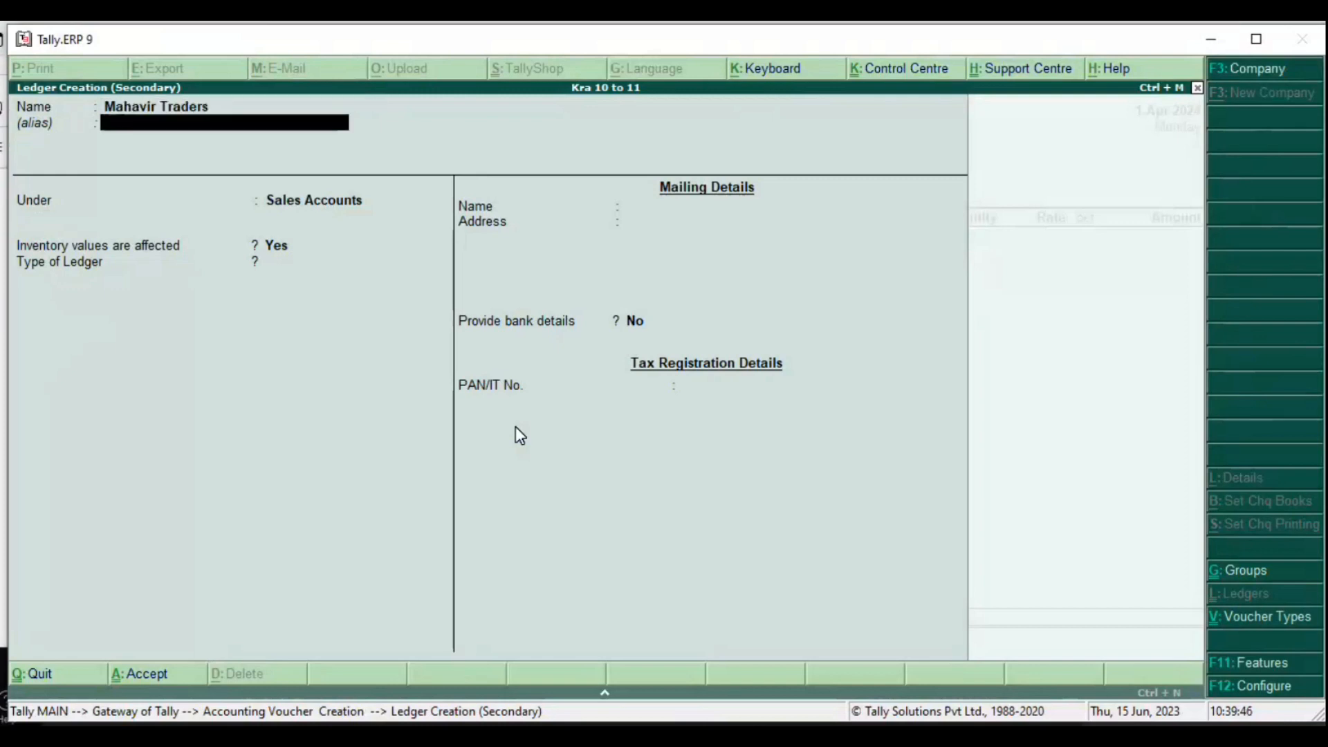
{"action": "key", "text": "Return"}
{"action": "type", "text": "P"}
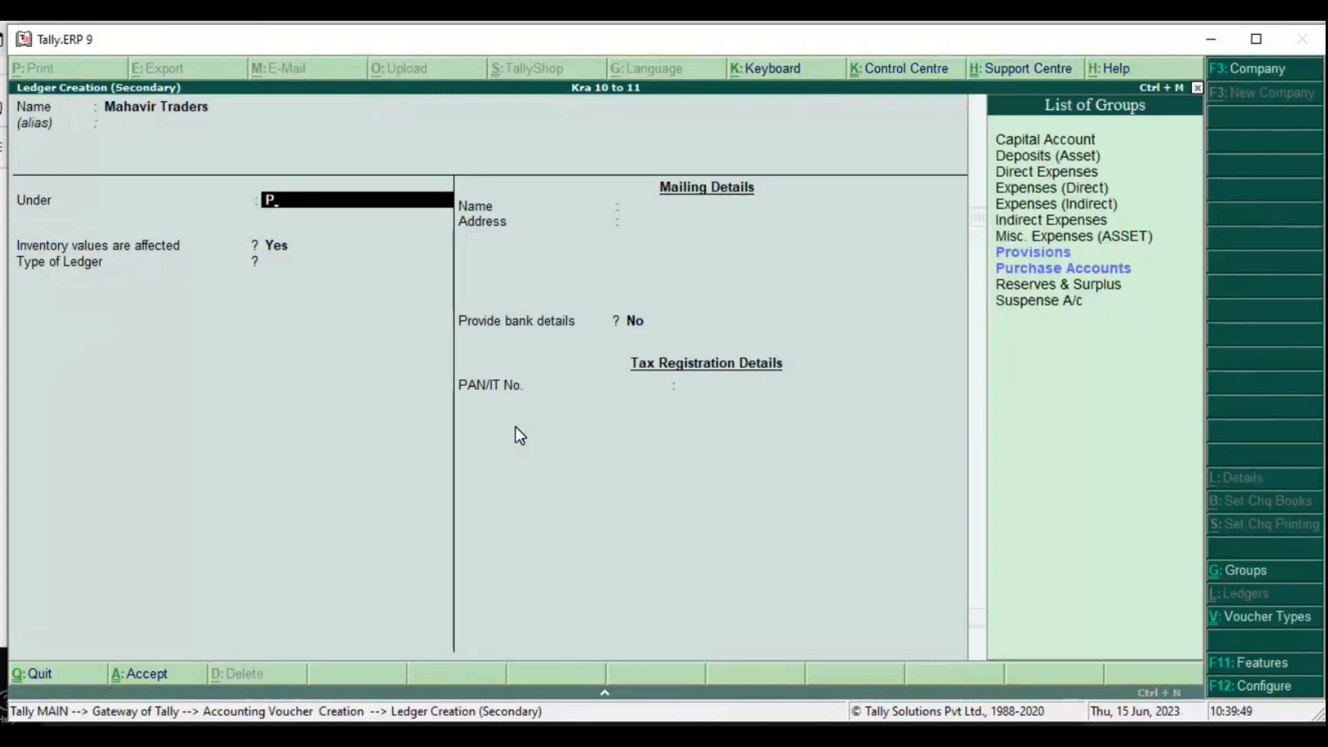
{"action": "key", "text": "BackSpace"}
{"action": "type", "text": "Sundry Creditors"}
{"action": "key", "text": "Return"}
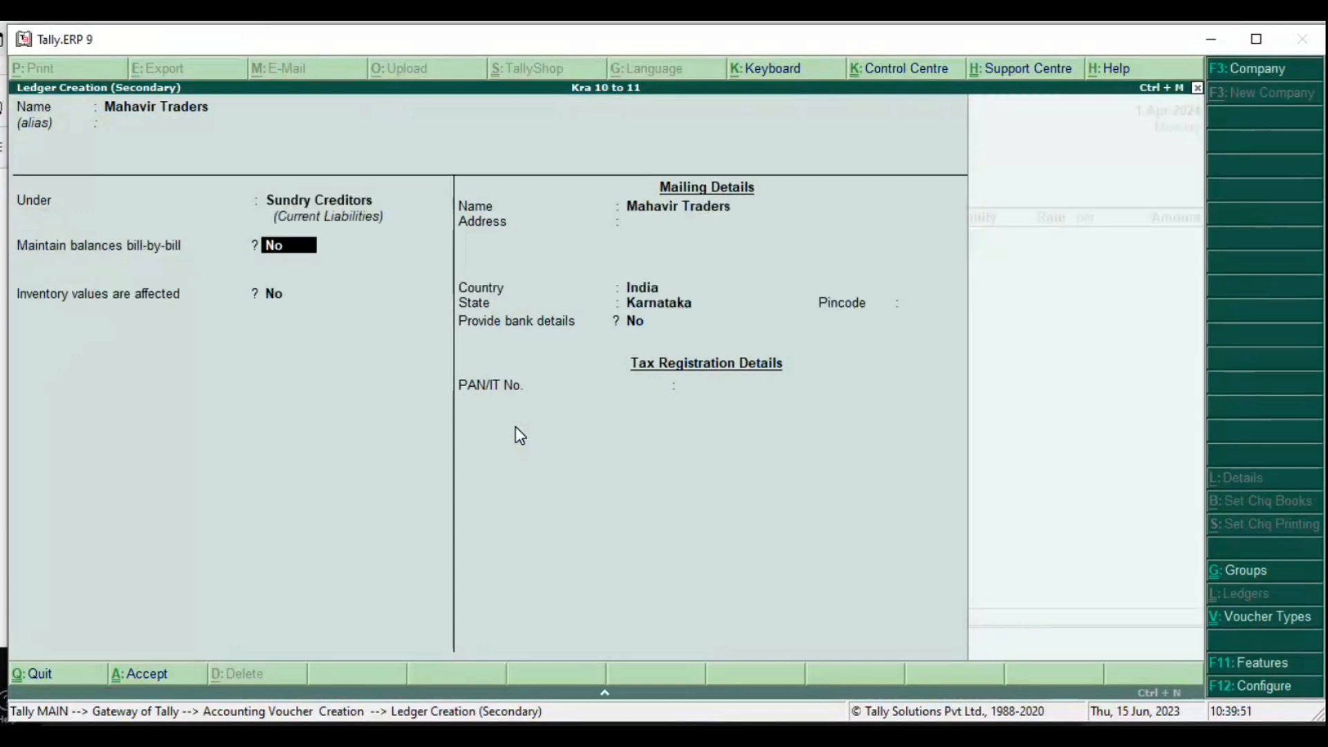
{"action": "key", "text": "BackSpace"}
Step: Place the Mahavir Traders ledger under Sundry Debtors, save it as the invoice's party and accept the default party details
{"action": "type", "text": "De"}
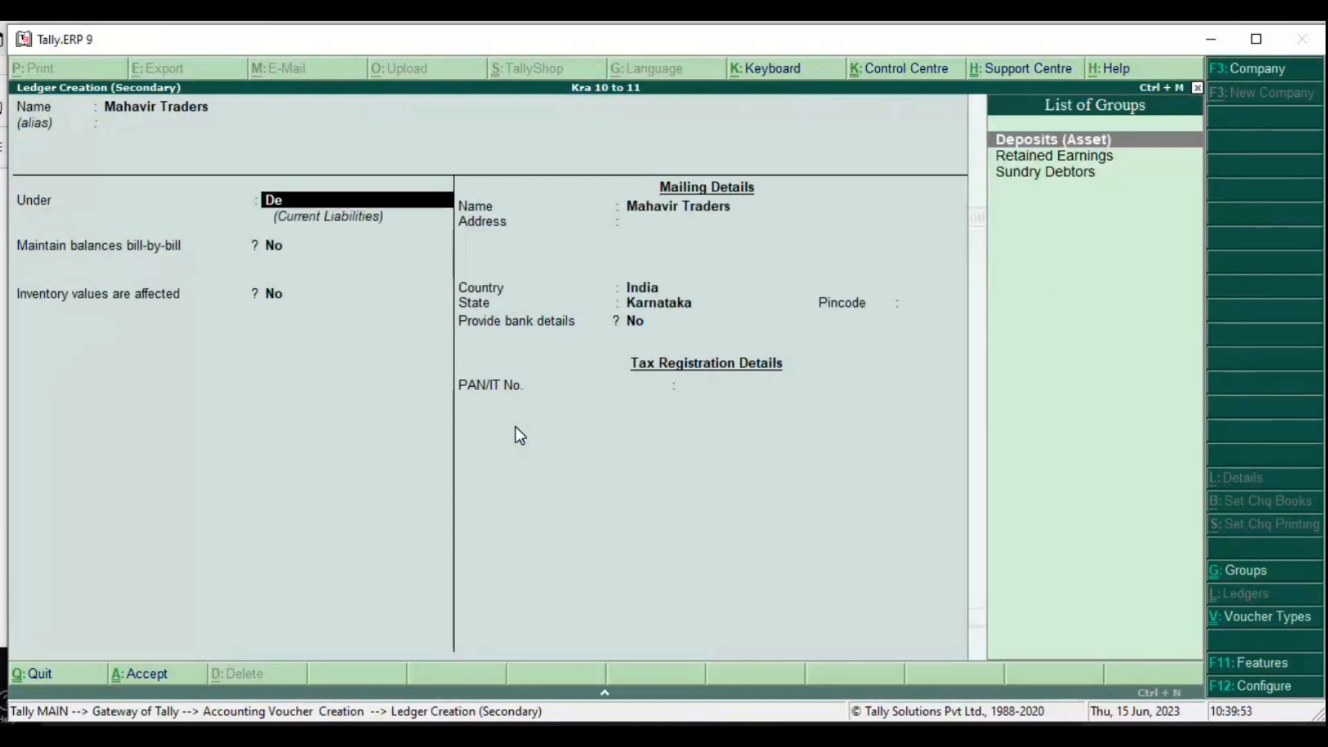
{"action": "key", "text": "Down"}
{"action": "key", "text": "Down"}
{"action": "key", "text": "Return"}
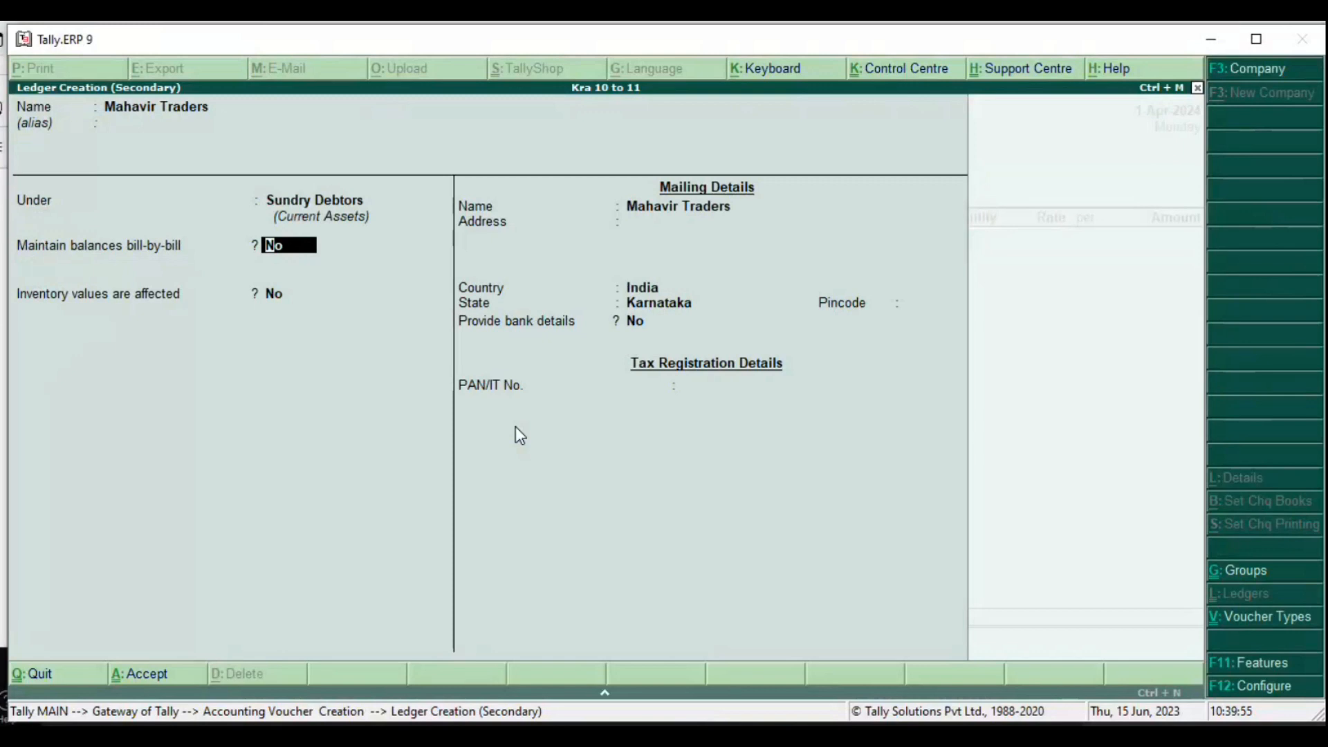
{"action": "key", "text": "ctrl+a"}
{"action": "key", "text": "ctrl+a"}
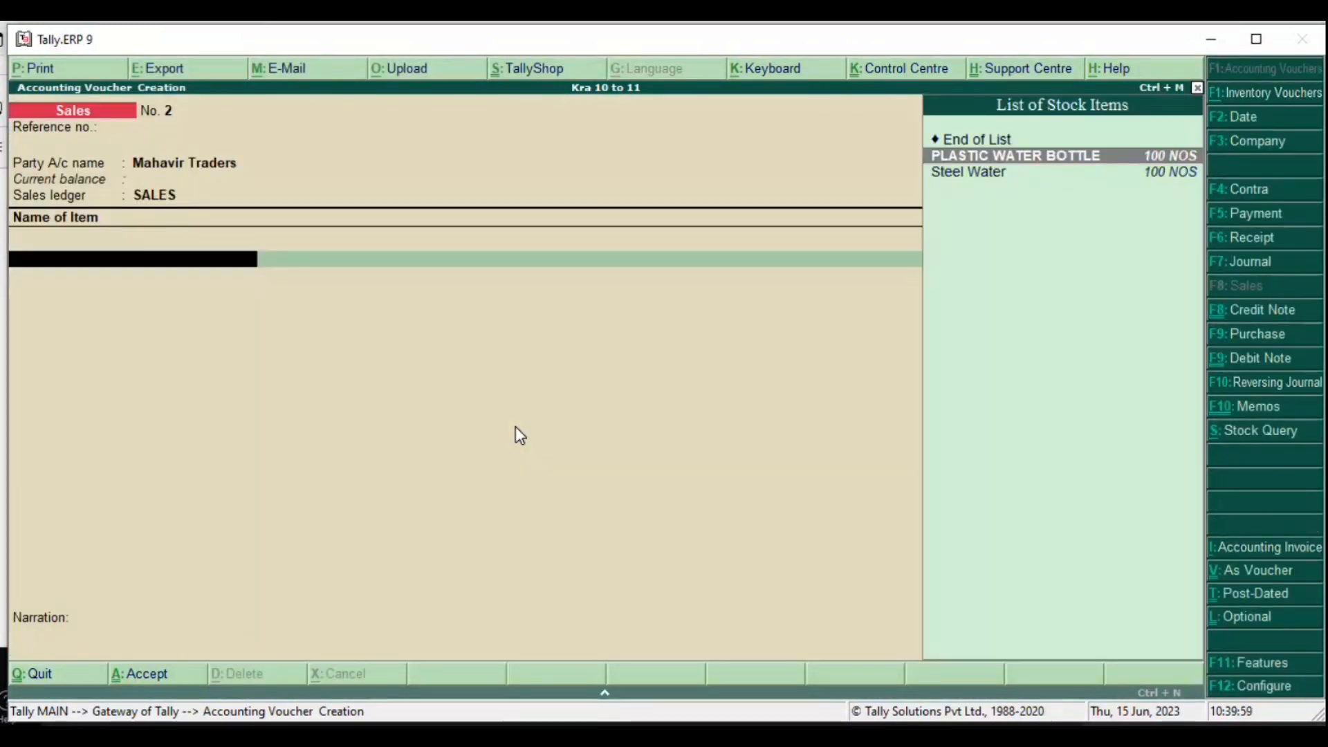
Step: Add PLASTIC WATER BOTTLE to the Mahavir Traders sales invoice with 50 NOS at a rate of 150 from Main Location
{"action": "key", "text": "Return"}
{"action": "key", "text": "Return"}
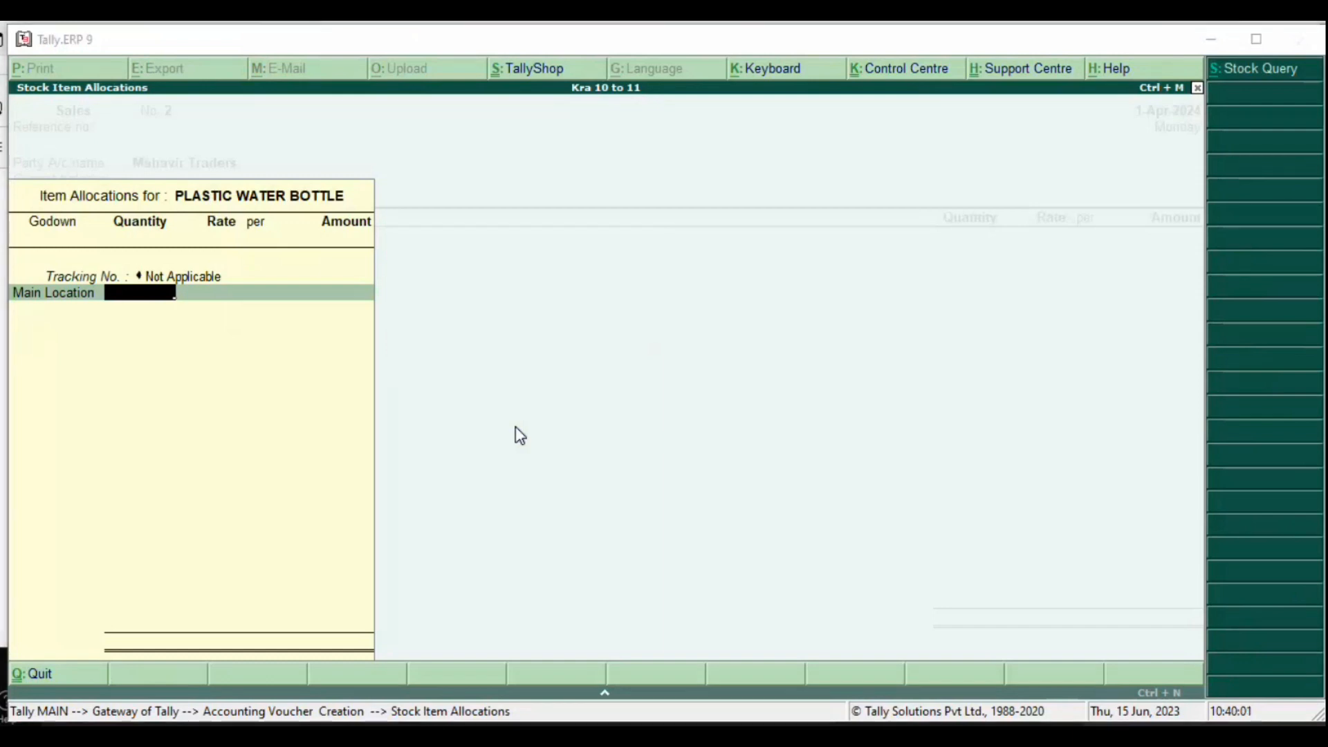
{"action": "key", "text": "alt+Tab"}
{"action": "key", "text": "alt+Tab"}
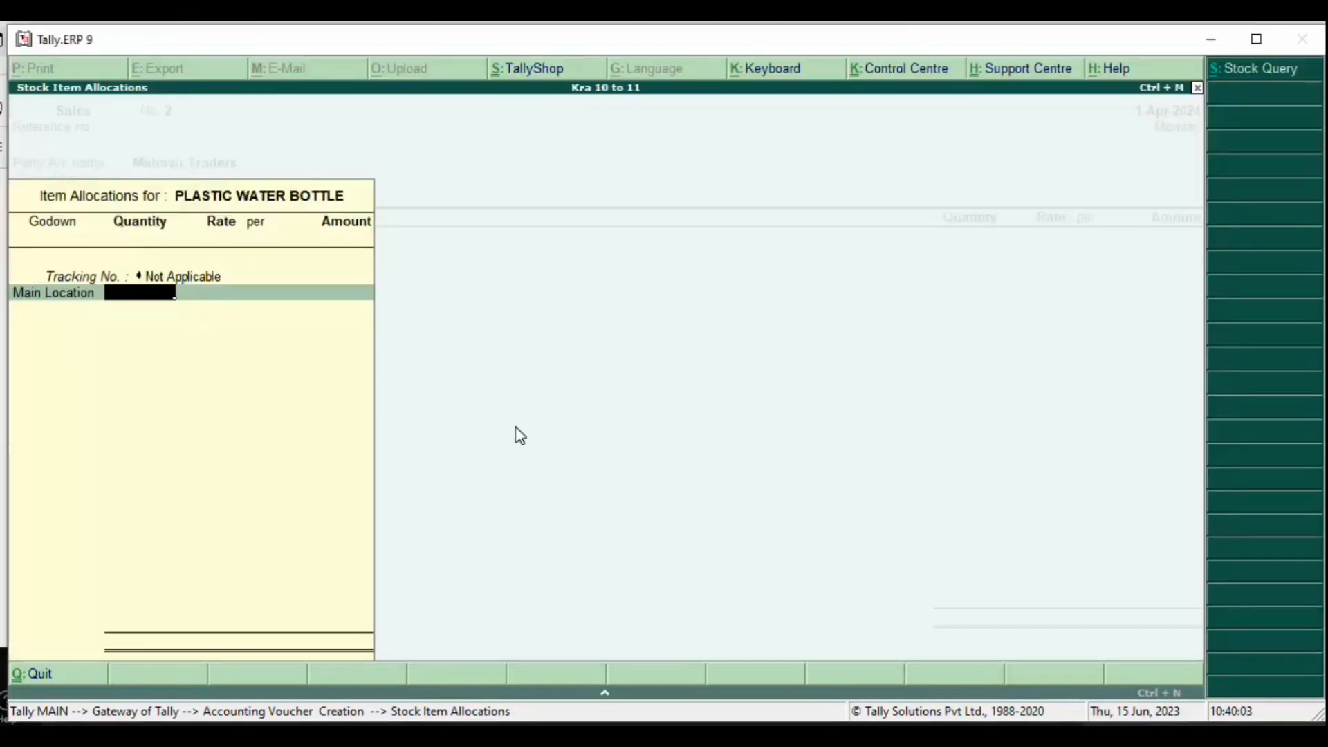
{"action": "type", "text": "50"}
{"action": "key", "text": "Return"}
{"action": "type", "text": "150"}
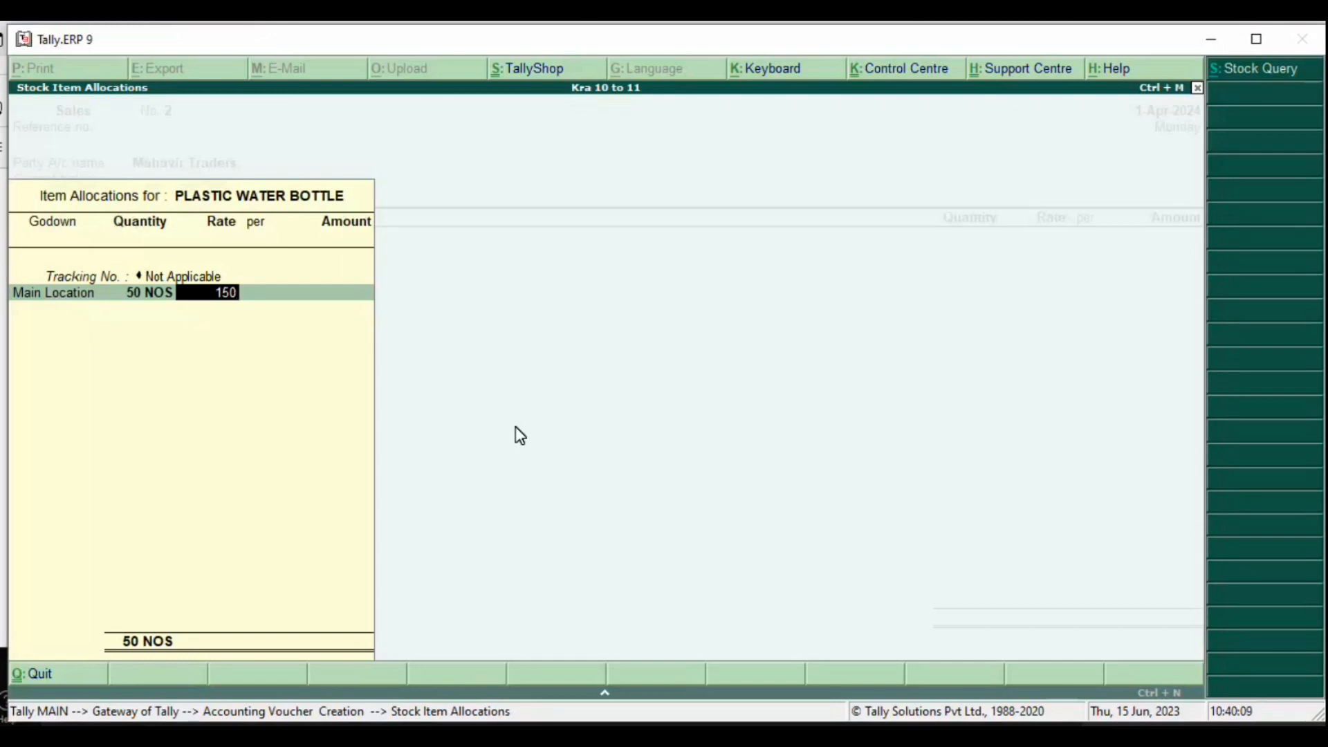
{"action": "key", "text": "Return"}
{"action": "key", "text": "Return"}
{"action": "key", "text": "Return"}
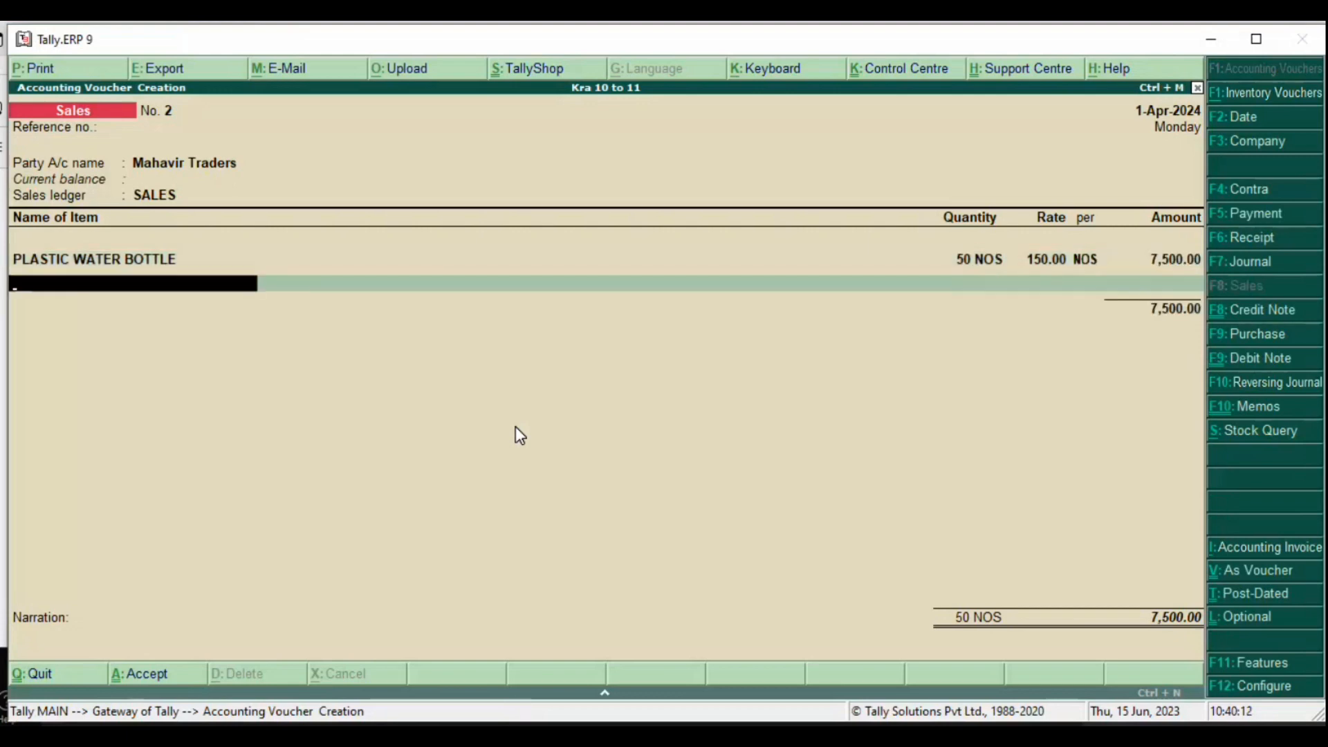
Step: Add Steel Water to the invoice with 50 NOS at a rate of 700 from Main Location and end its allocations
{"action": "type", "text": "Ste"}
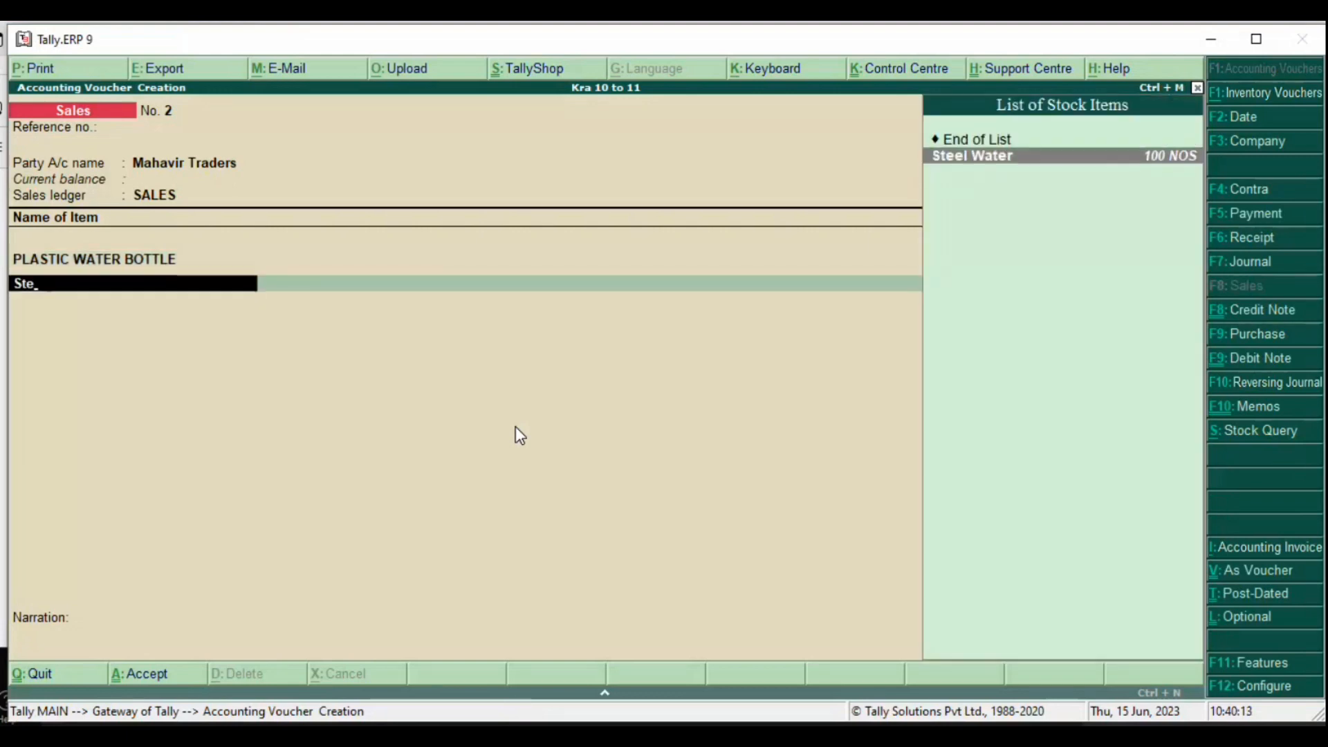
{"action": "key", "text": "Return"}
{"action": "key", "text": "Return"}
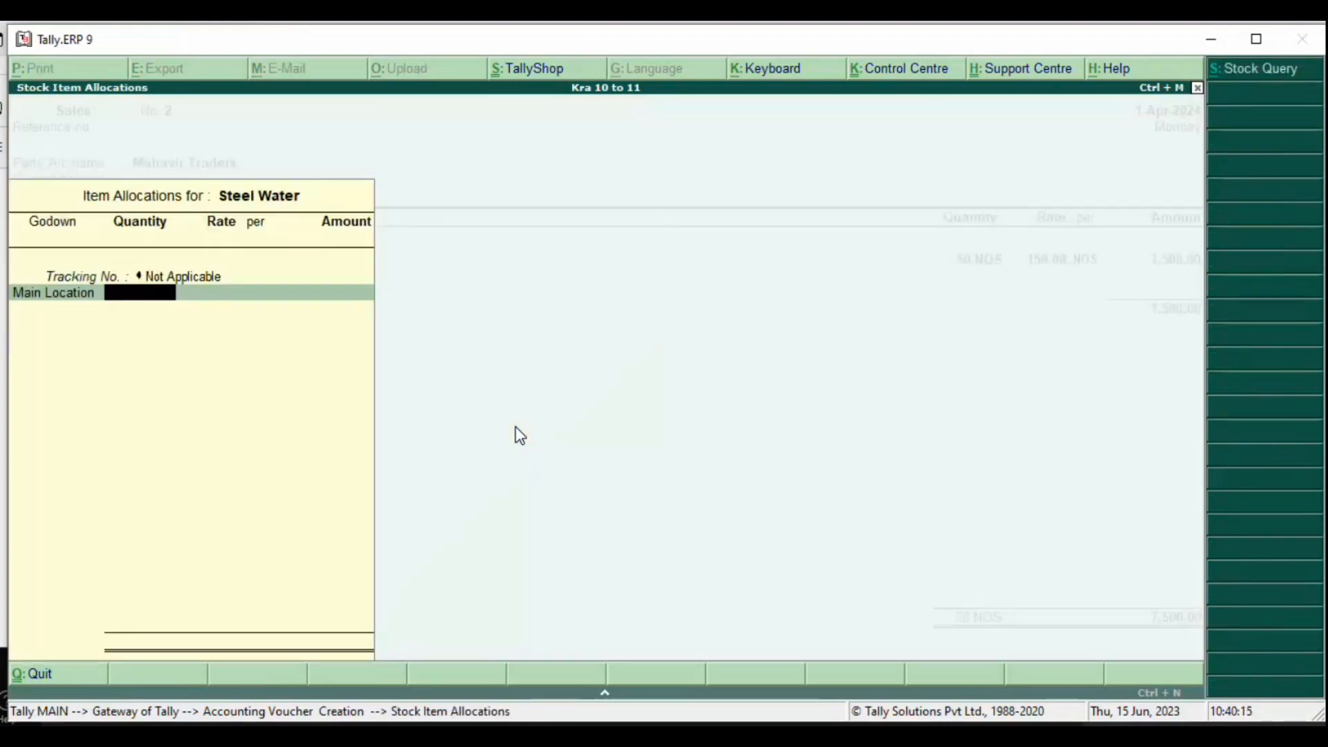
{"action": "key", "text": "alt+Tab"}
{"action": "key", "text": "alt+Tab"}
{"action": "type", "text": "50"}
{"action": "key", "text": "Return"}
{"action": "type", "text": "70"}
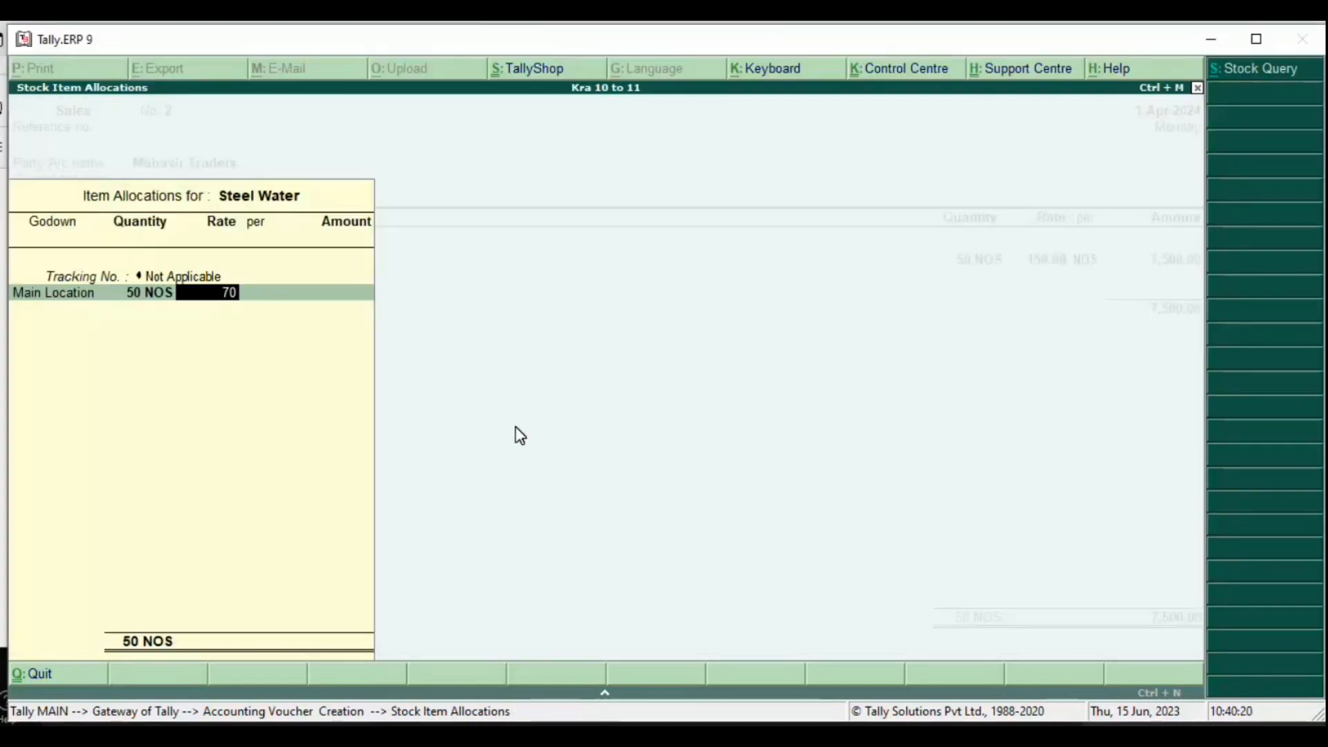
{"action": "type", "text": "0"}
{"action": "key", "text": "Return"}
{"action": "key", "text": "Return"}
{"action": "key", "text": "Return"}
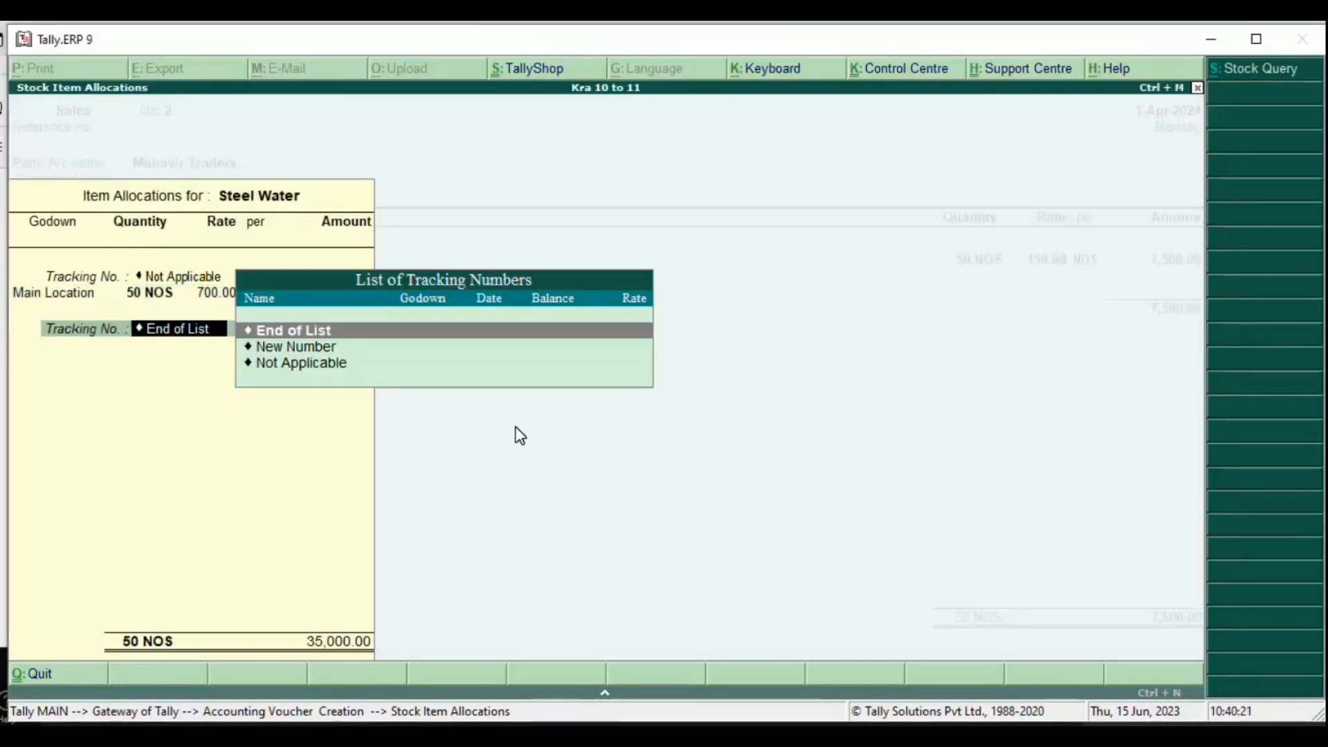
{"action": "key", "text": "Return"}
{"action": "key", "text": "Return"}
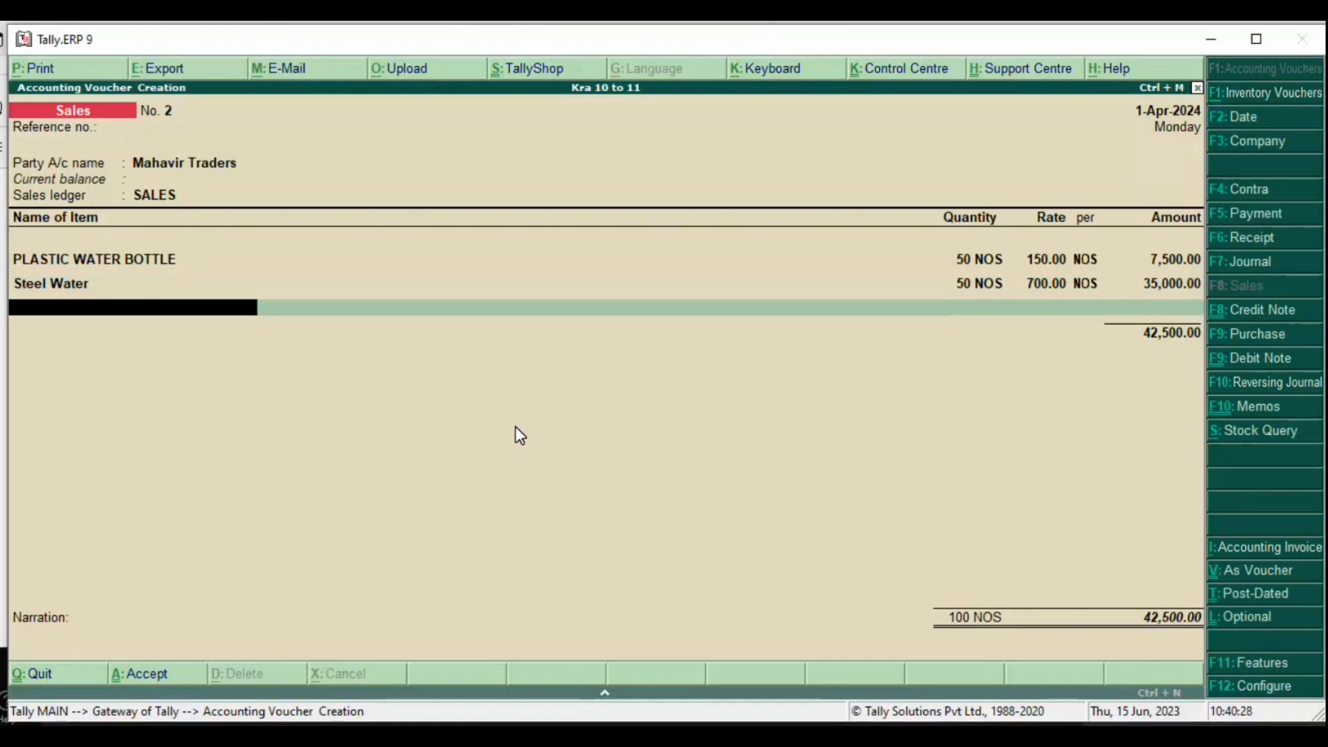
Step: Preview the printed invoice zoomed in and as a full page, close the preview and save the sales invoice
{"action": "key", "text": "alt+p"}
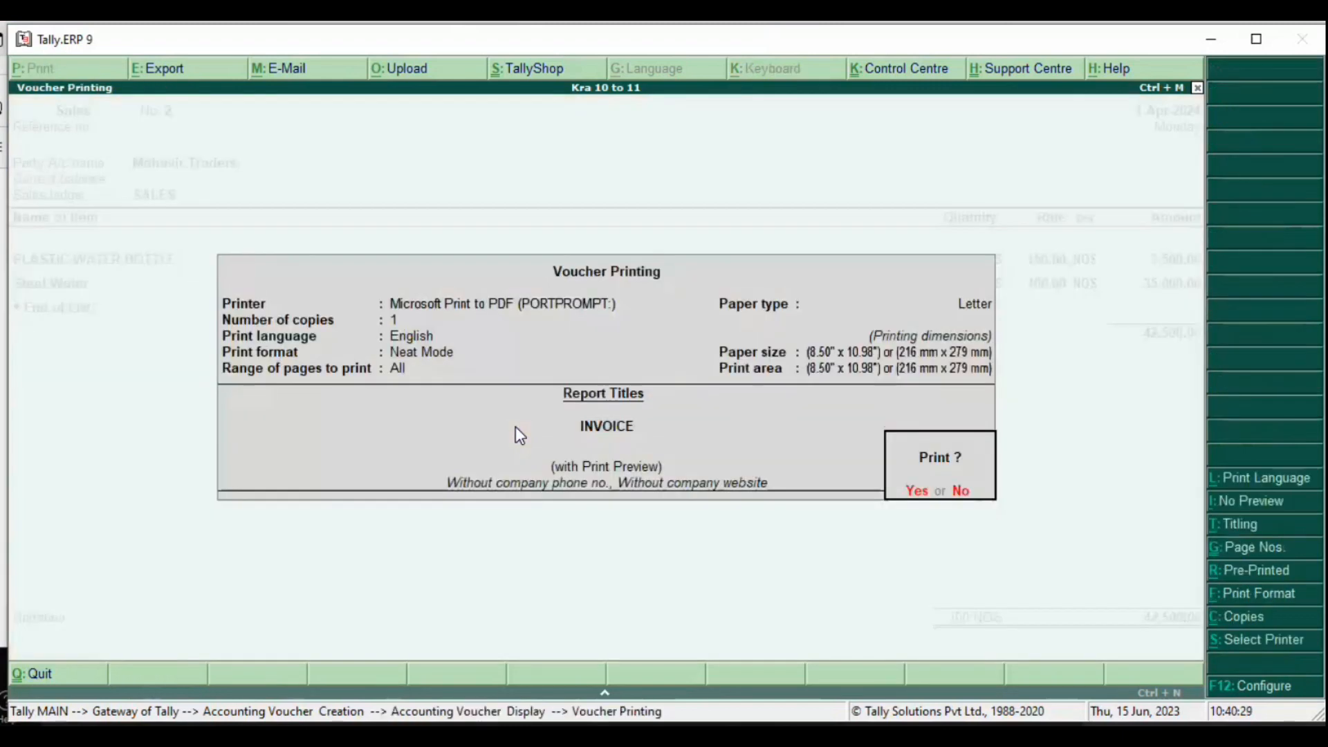
{"action": "key", "text": "Return"}
{"action": "left_click", "coordinate": [802, 635]}
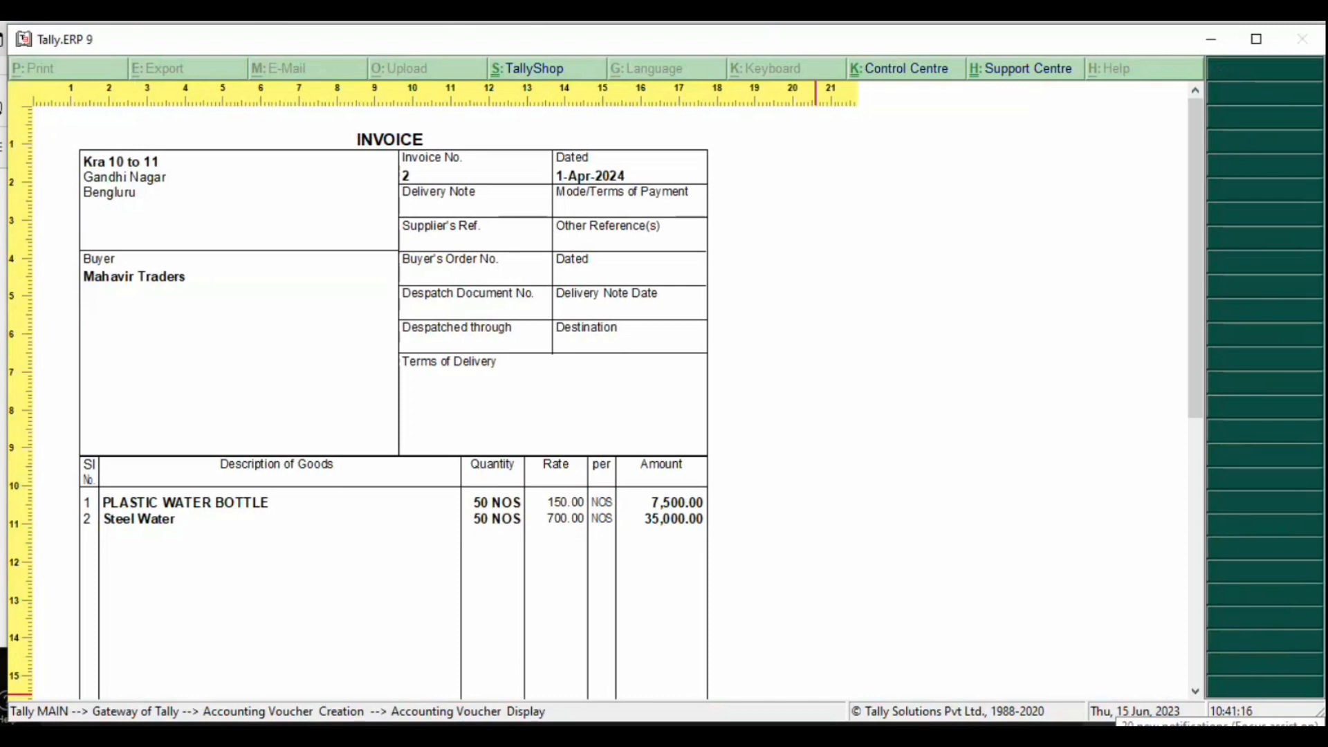
{"action": "key", "text": "alt+z"}
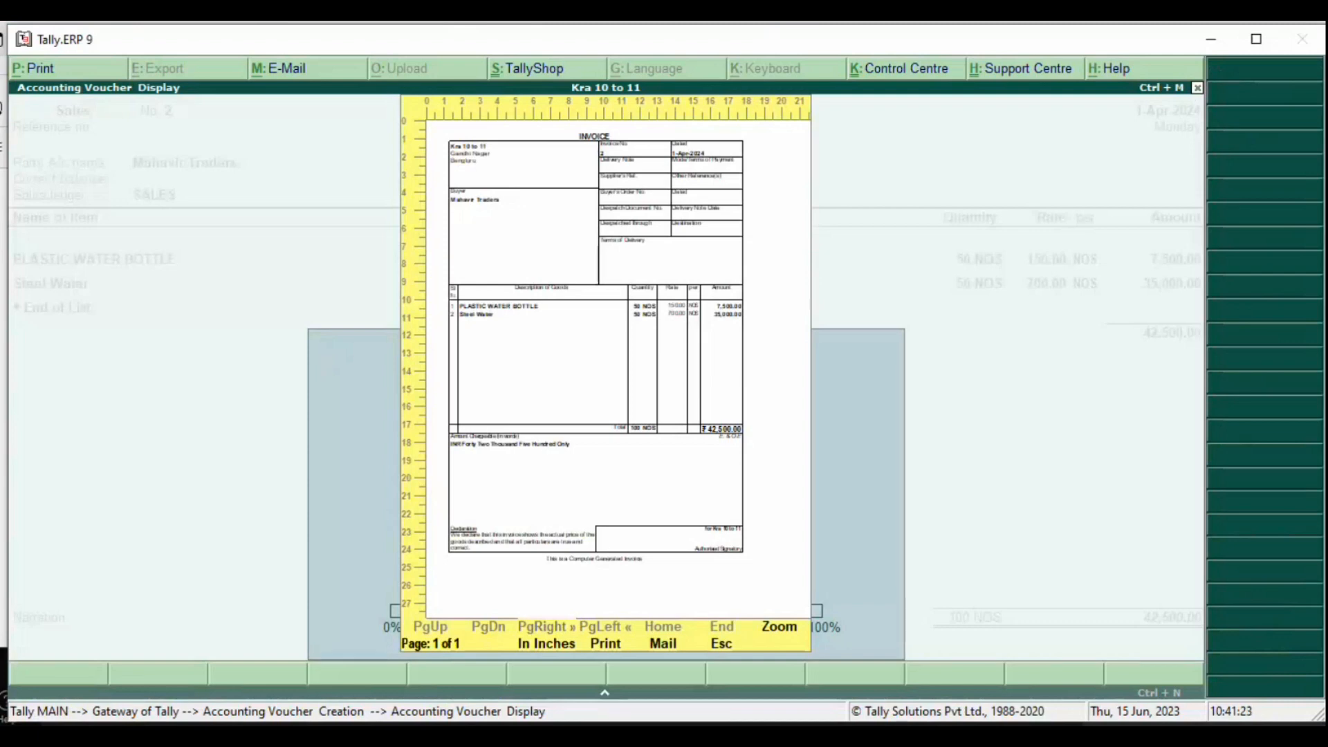
{"action": "key", "text": "Escape"}
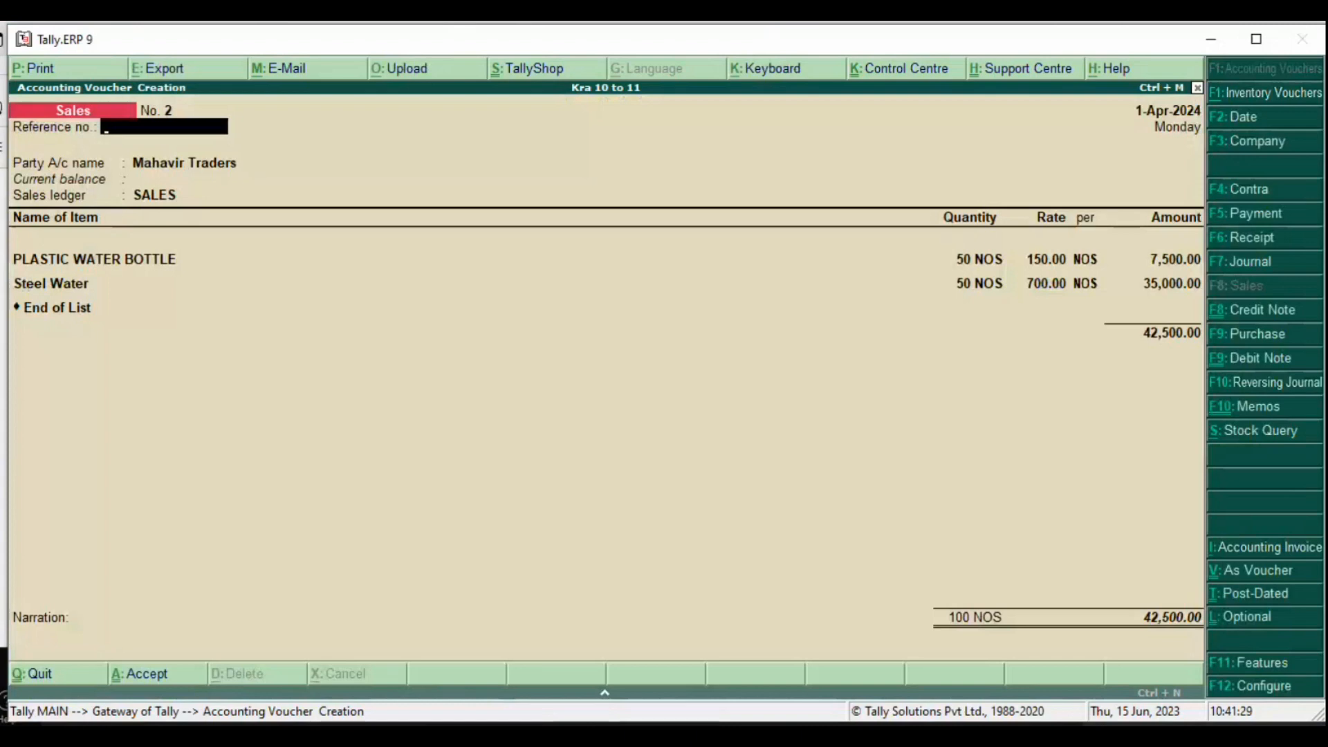
{"action": "key", "text": "ctrl+a"}
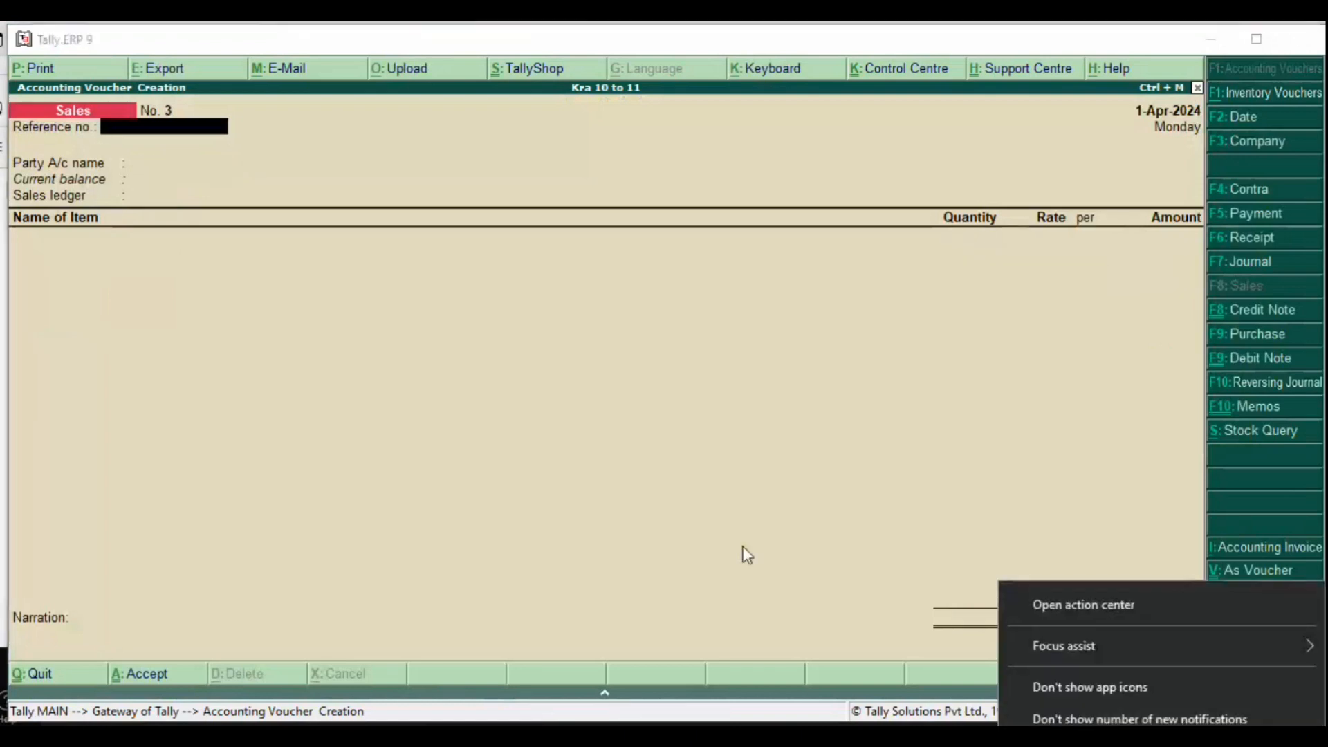
Step: Switch to the PDF in the browser and read section 6.3.6 on the Debit Note Voucher
{"action": "key", "text": "alt+Tab"}
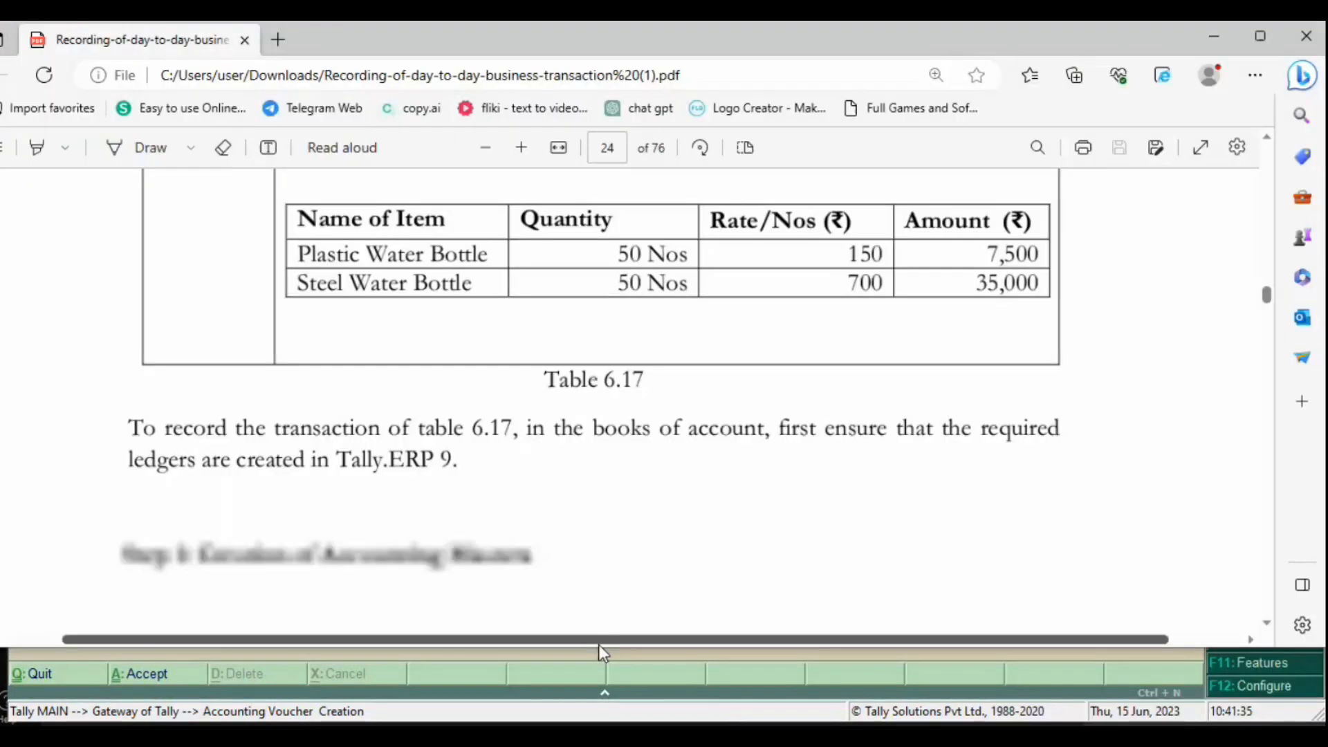
{"action": "scroll", "coordinate": [759, 491], "scroll_direction": "down", "scroll_amount": 10}
{"action": "scroll", "coordinate": [759, 491], "scroll_direction": "down", "scroll_amount": 5}
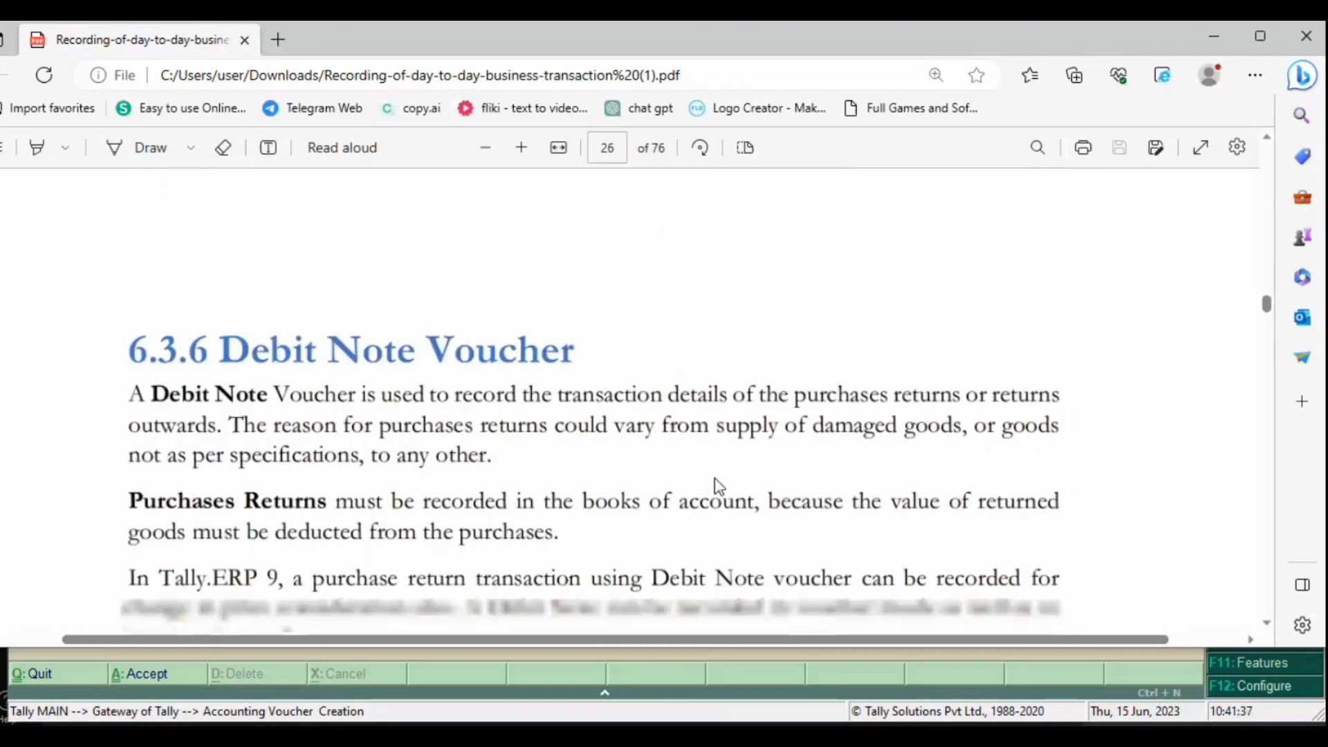
{"action": "scroll", "coordinate": [719, 486], "scroll_direction": "down", "scroll_amount": 1}
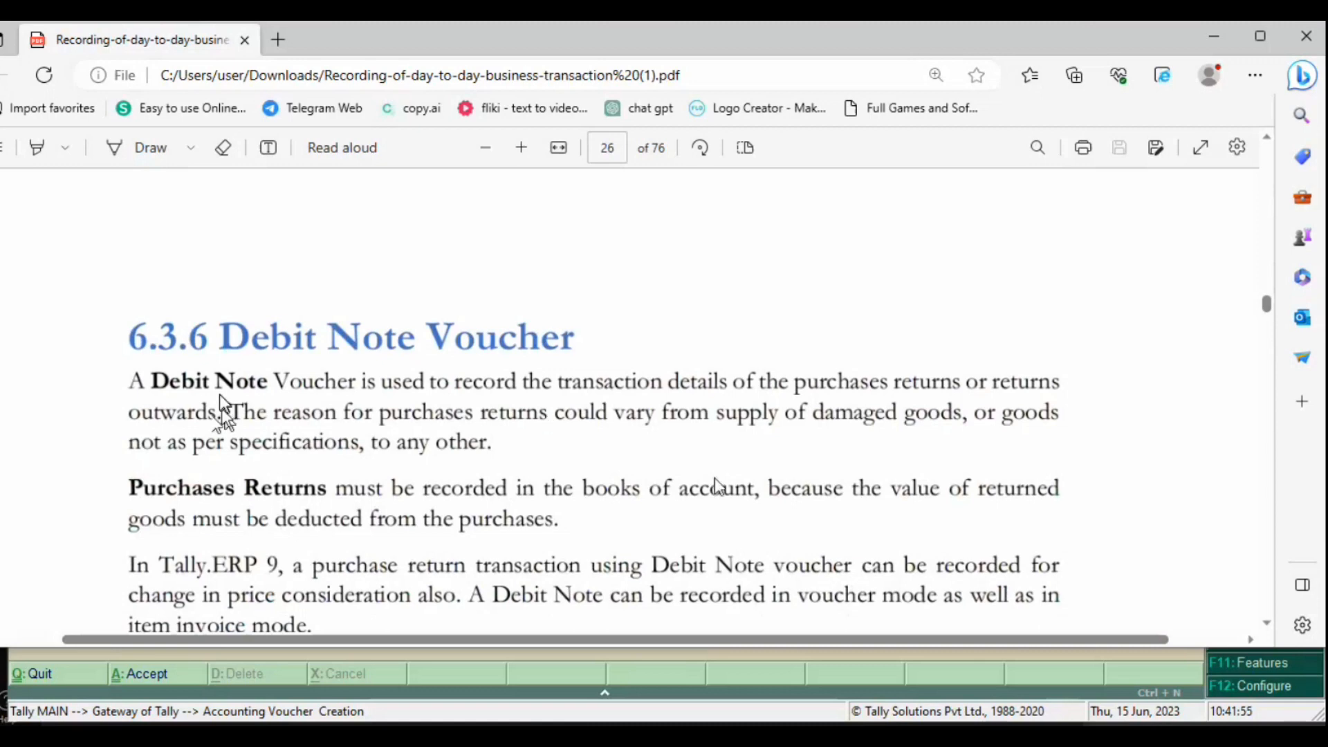
{"action": "scroll", "coordinate": [452, 417], "scroll_direction": "up", "scroll_amount": 1}
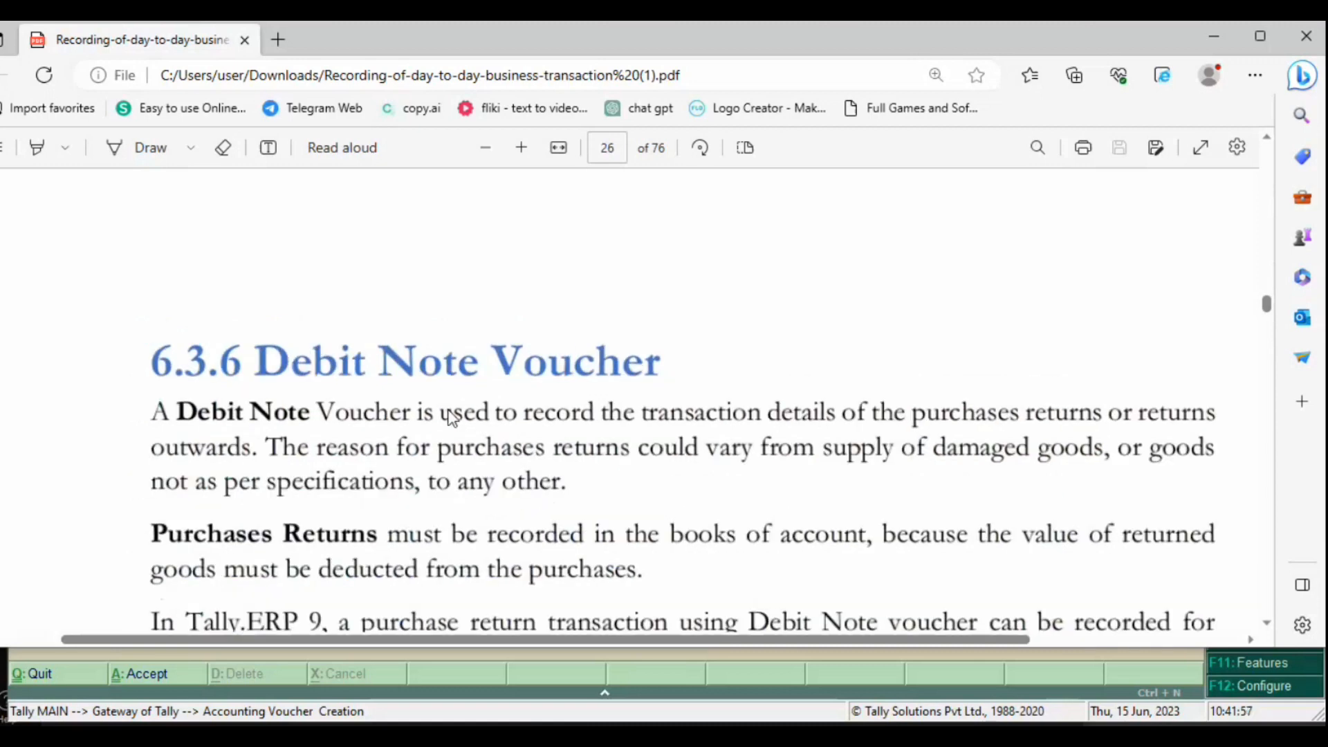
{"action": "scroll", "coordinate": [461, 574], "scroll_direction": "down", "scroll_amount": 1}
{"action": "scroll", "coordinate": [462, 574], "scroll_direction": "right", "scroll_amount": 2}
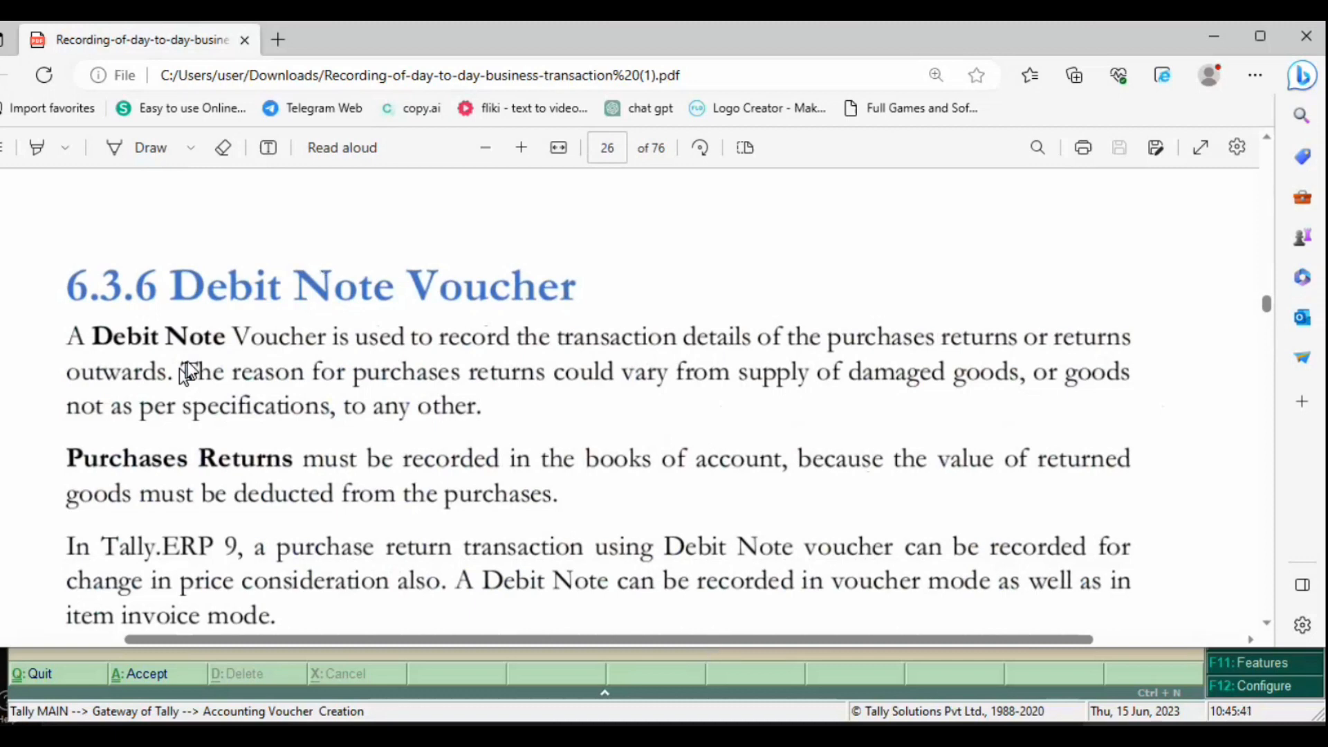
Step: Switch to the Microsoft Teams meeting and set both its speaker and microphone to the boAt Rockerz 255 Pro+ headset
{"action": "left_click", "coordinate": [632, 708]}
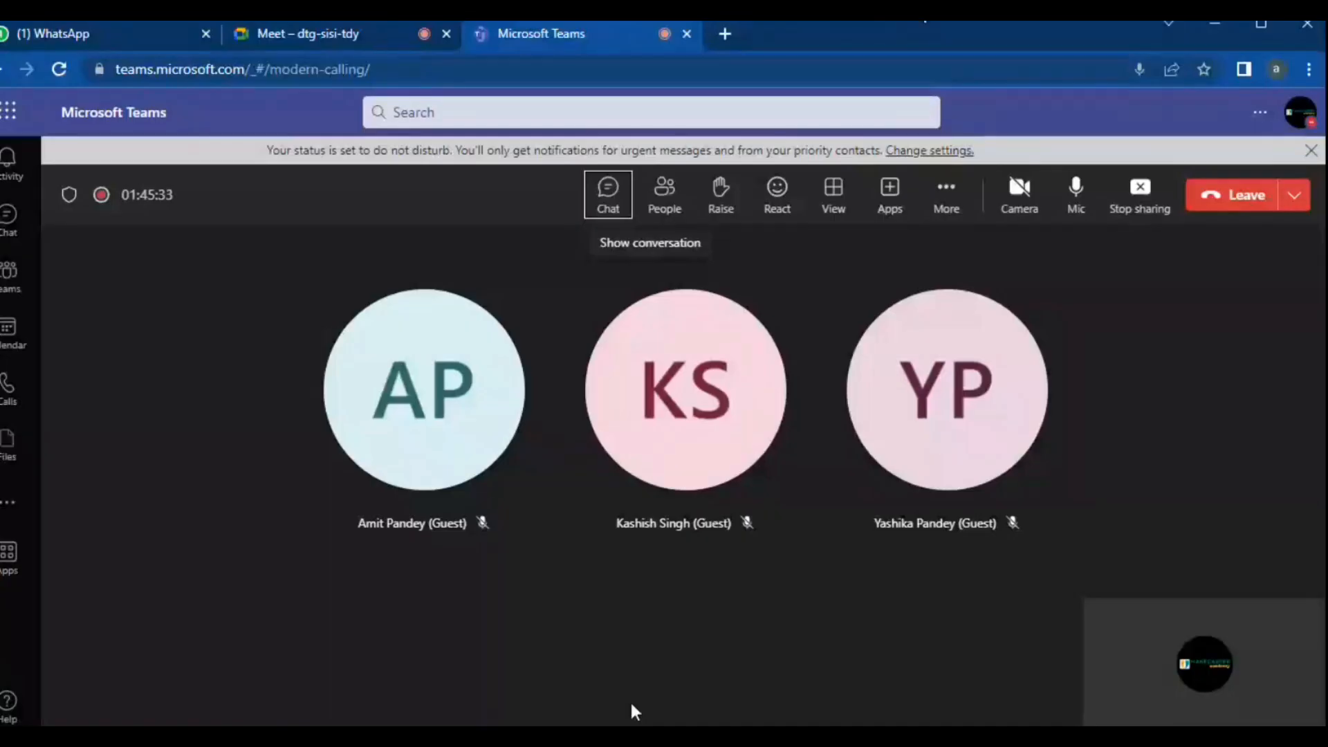
{"action": "left_click", "coordinate": [309, 35]}
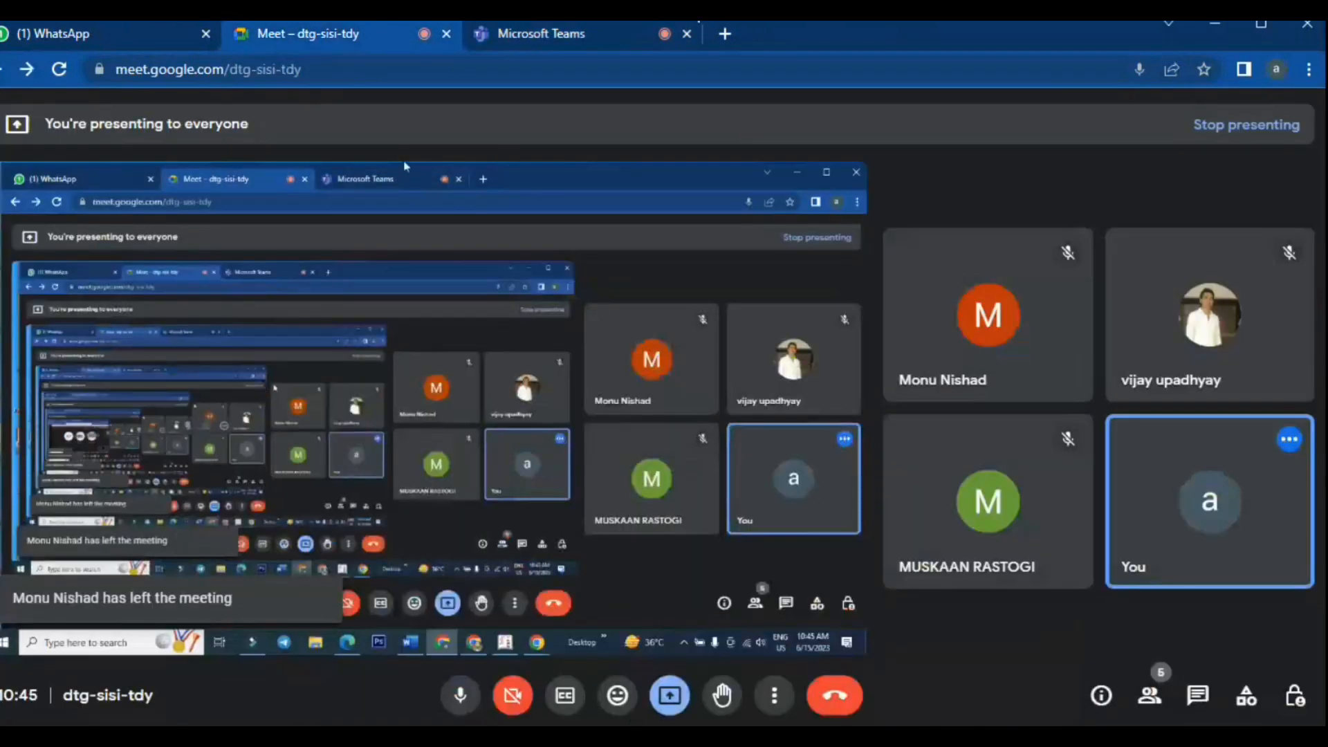
{"action": "left_click", "coordinate": [620, 24]}
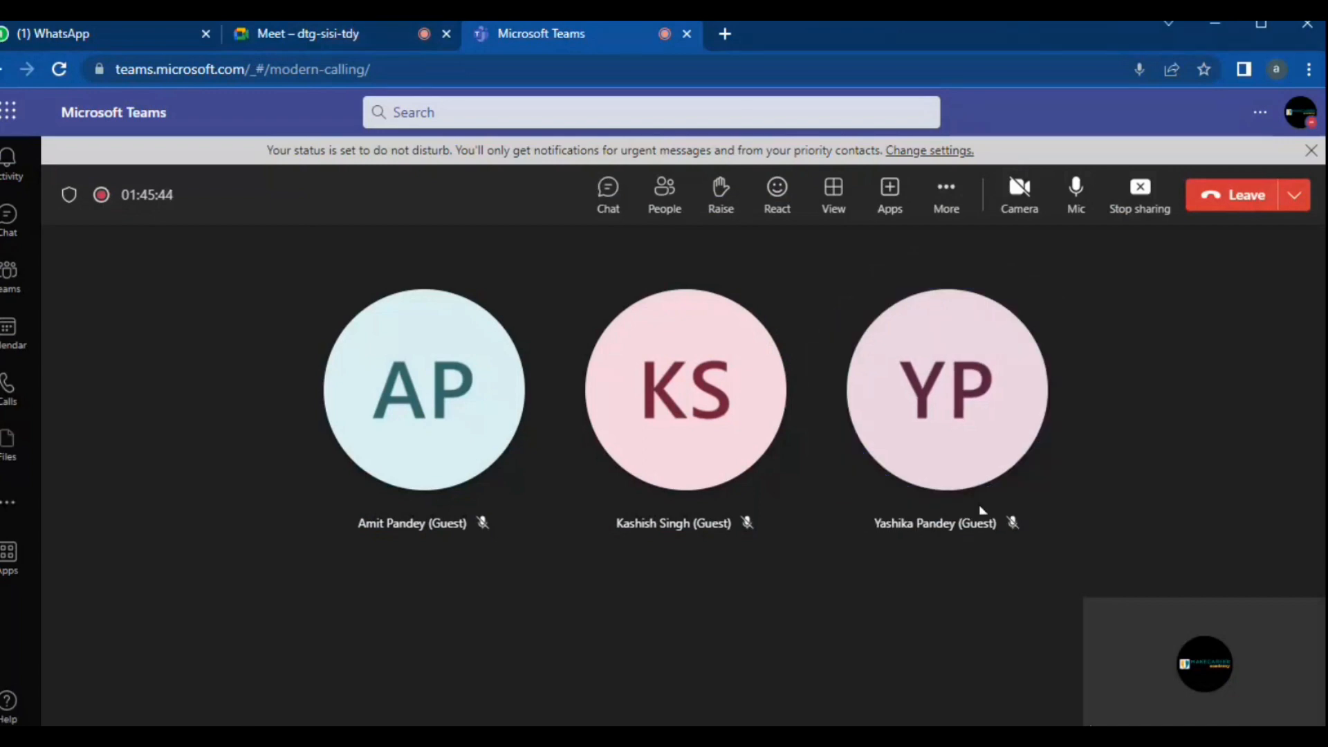
{"action": "left_click", "coordinate": [947, 195]}
{"action": "mouse_move", "coordinate": [1011, 412]}
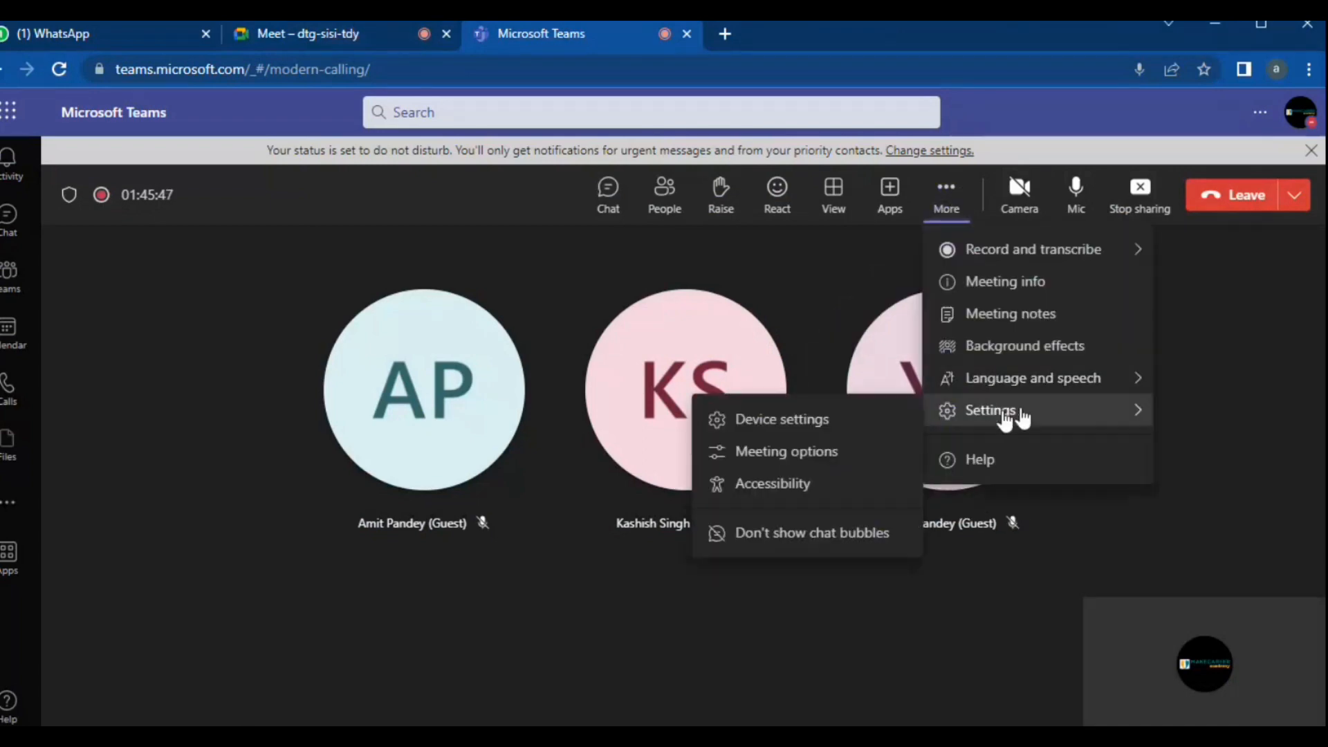
{"action": "left_click", "coordinate": [869, 419]}
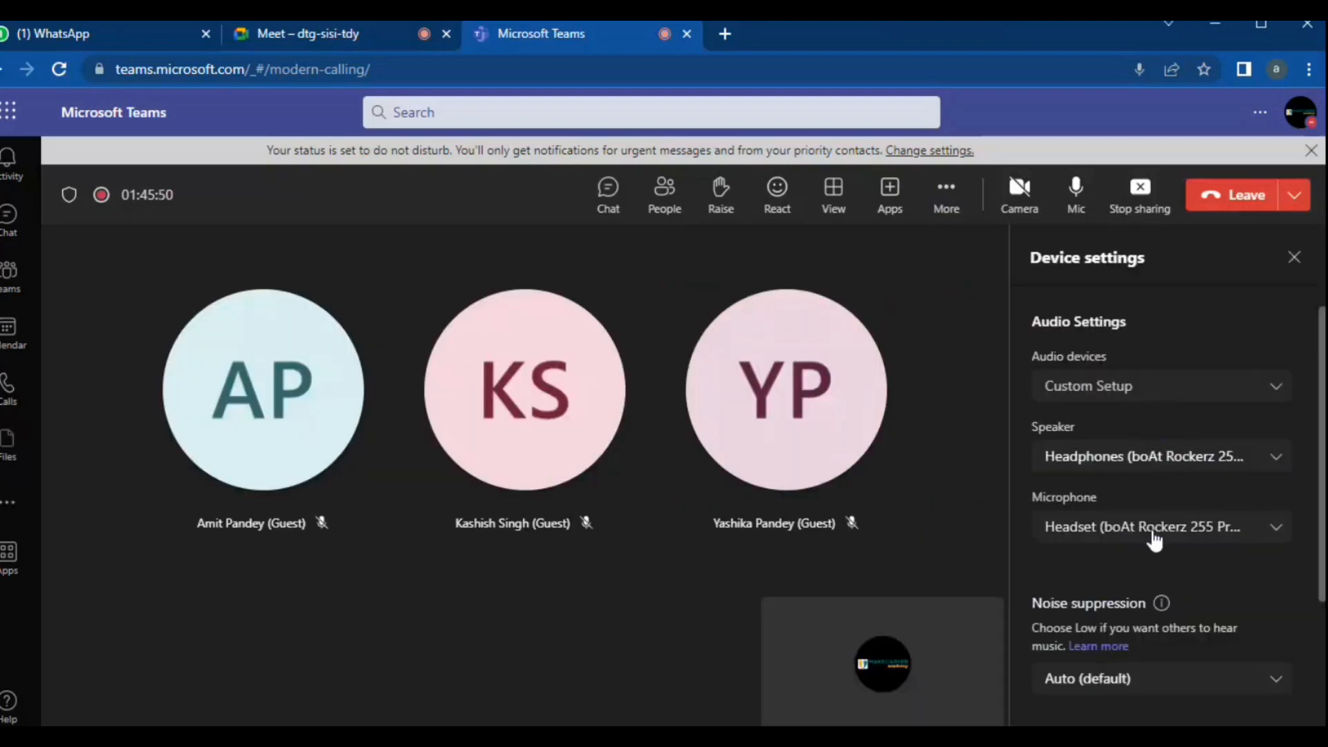
{"action": "left_click", "coordinate": [1162, 464]}
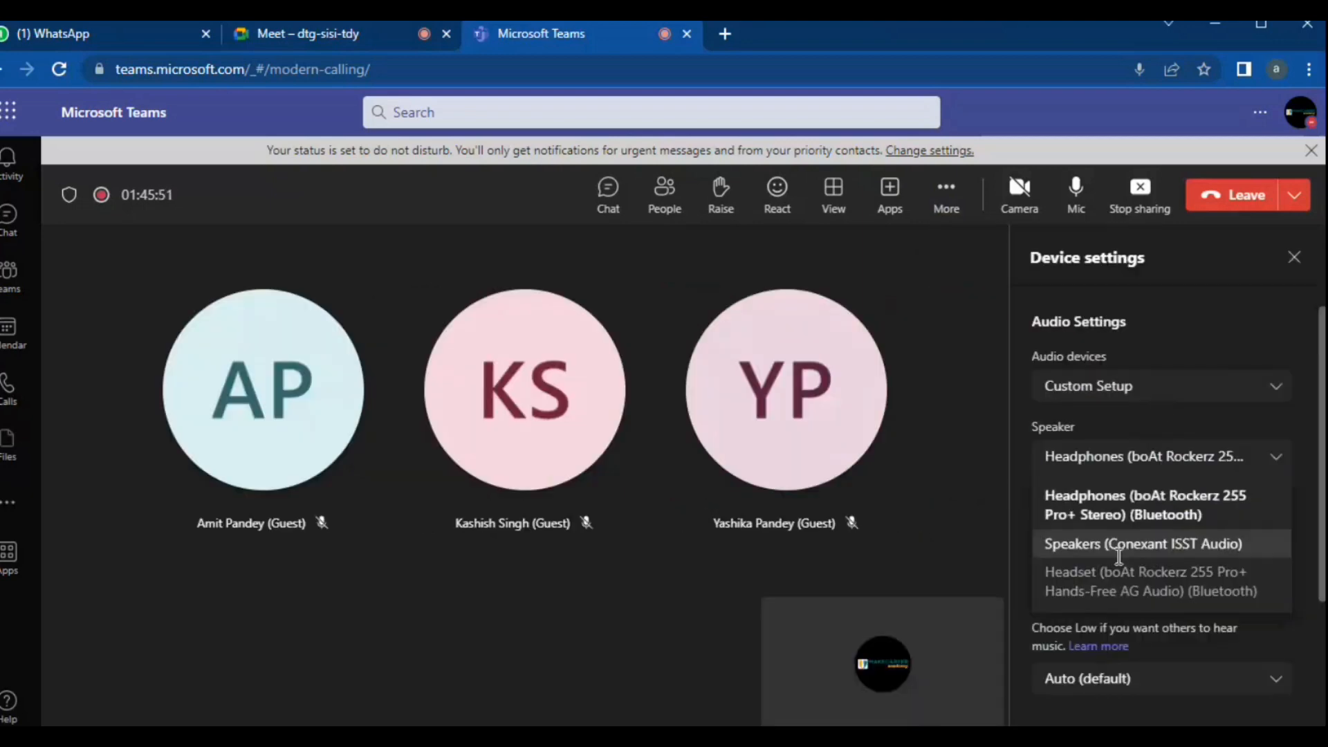
{"action": "left_click", "coordinate": [1131, 589]}
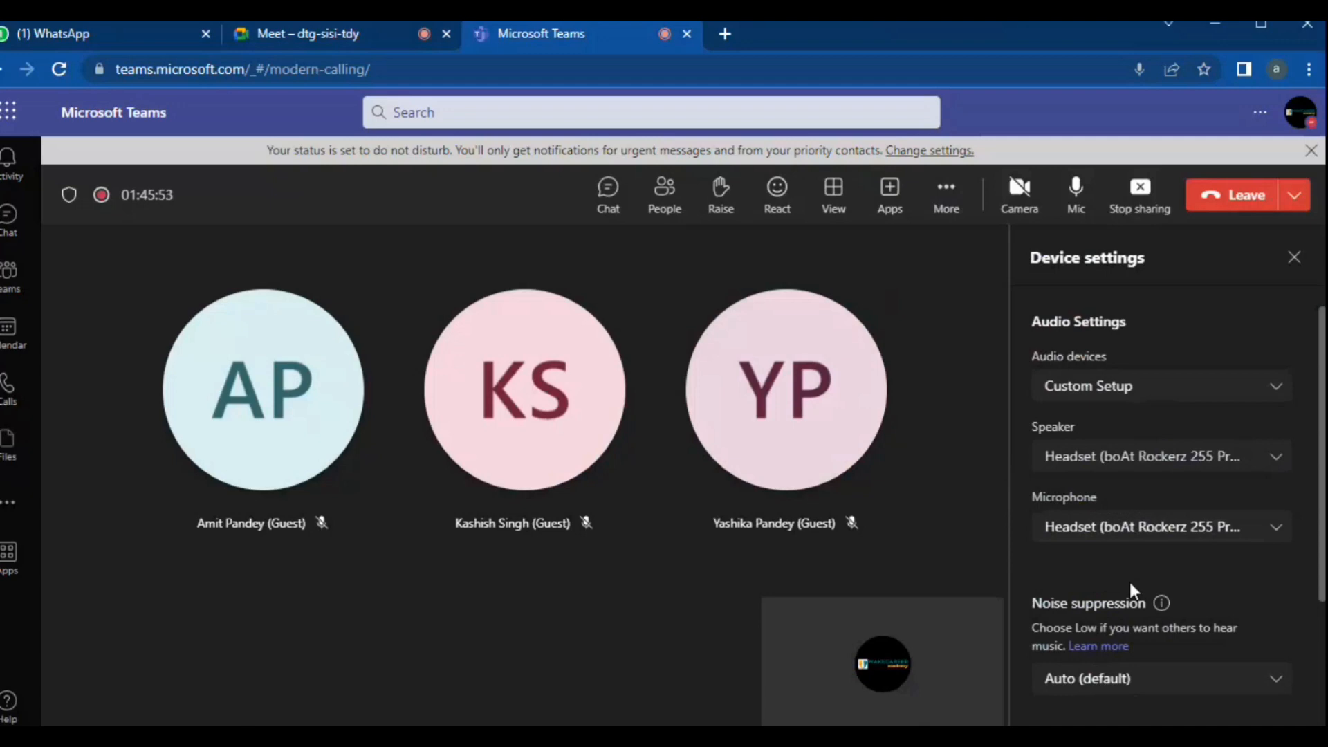
{"action": "left_click", "coordinate": [1150, 536]}
{"action": "left_click", "coordinate": [1136, 622]}
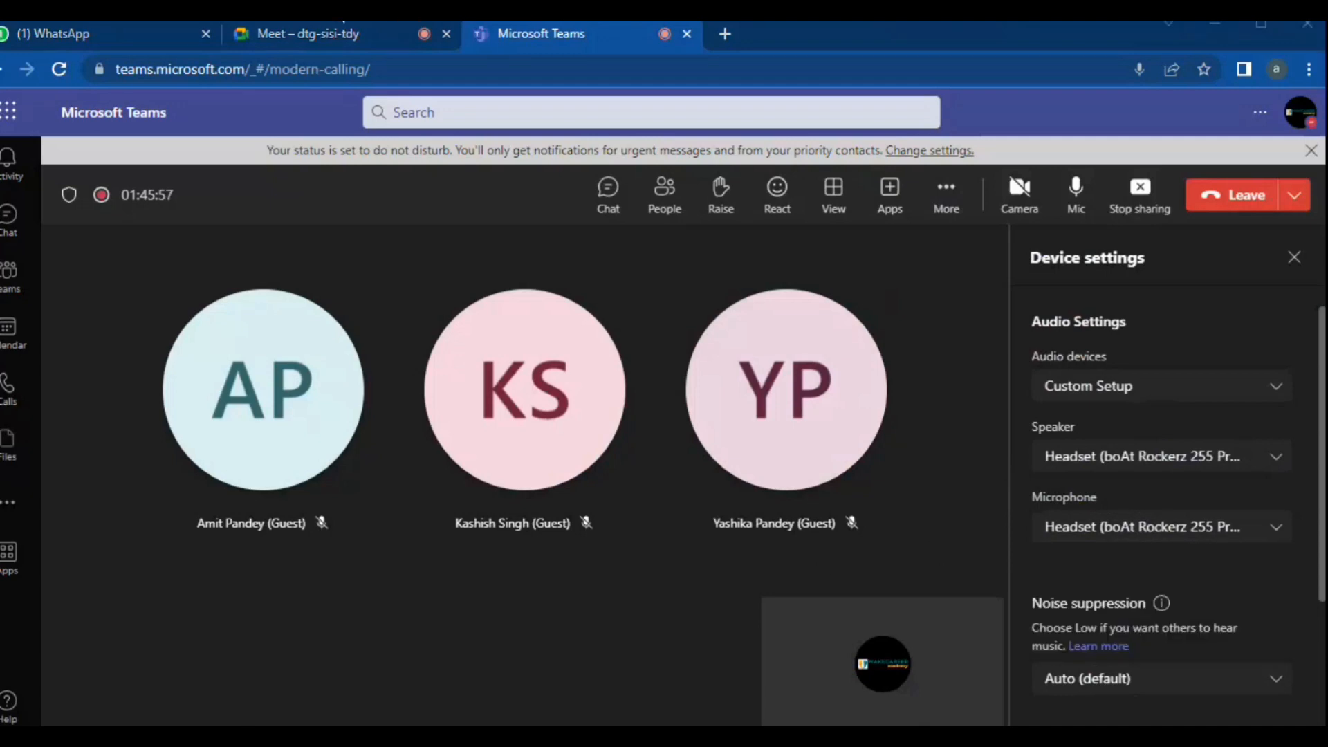
Step: Check the Google Meet call, return to the PDF and read Illustration 9 on recording a debit note without inventory
{"action": "left_click", "coordinate": [356, 38]}
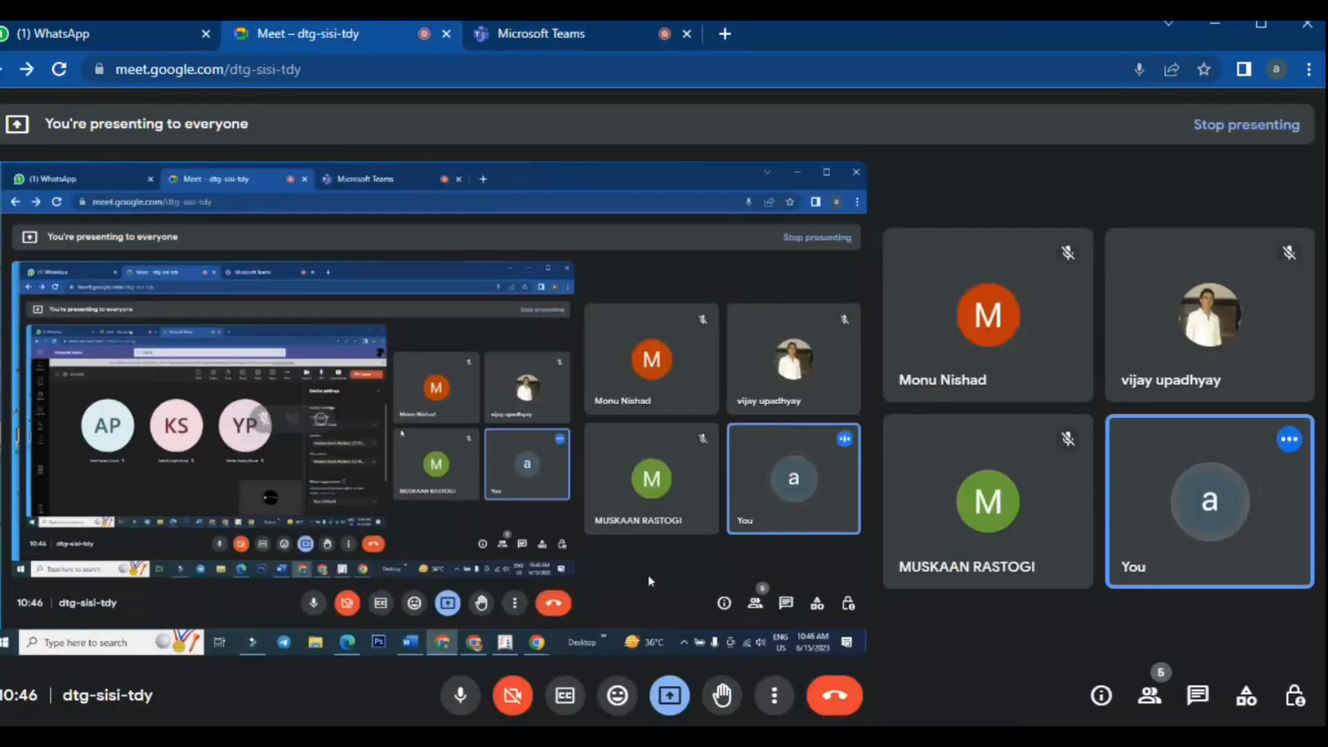
{"action": "left_click", "coordinate": [349, 643]}
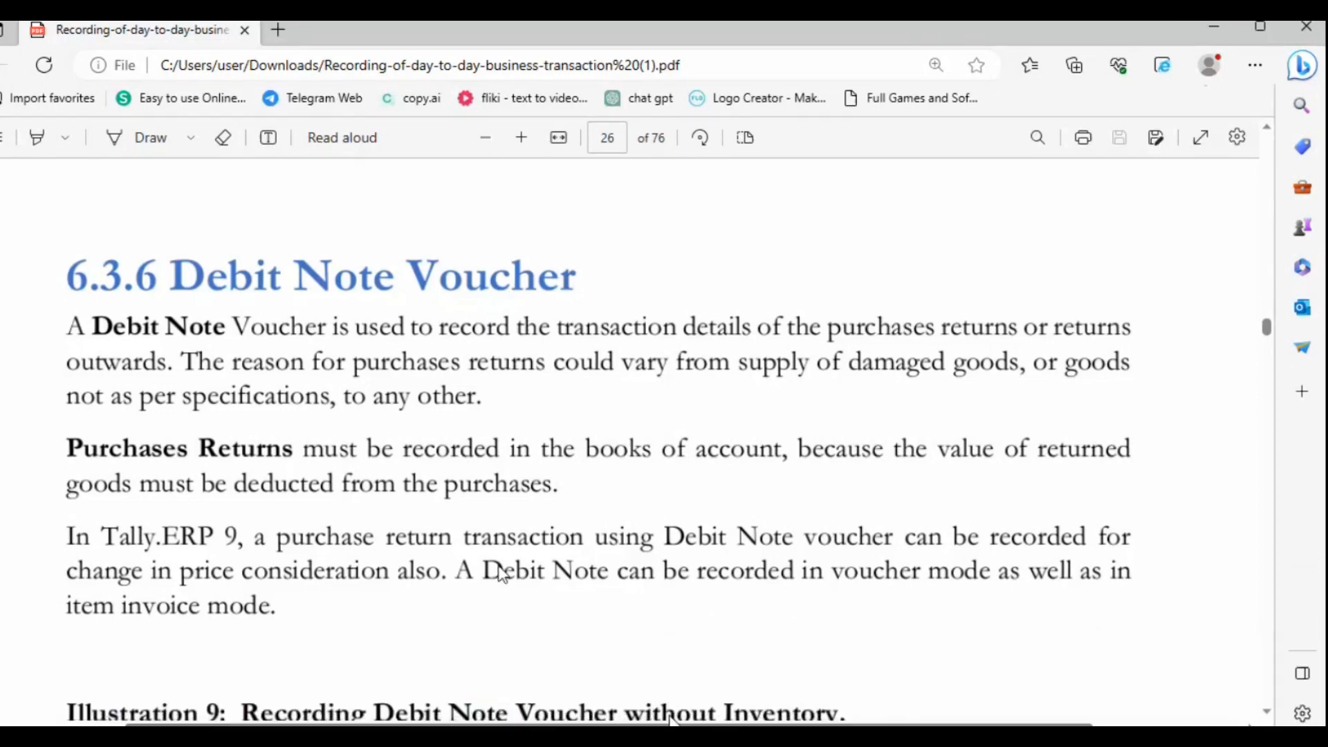
{"action": "scroll", "coordinate": [503, 574], "scroll_direction": "down", "scroll_amount": 10}
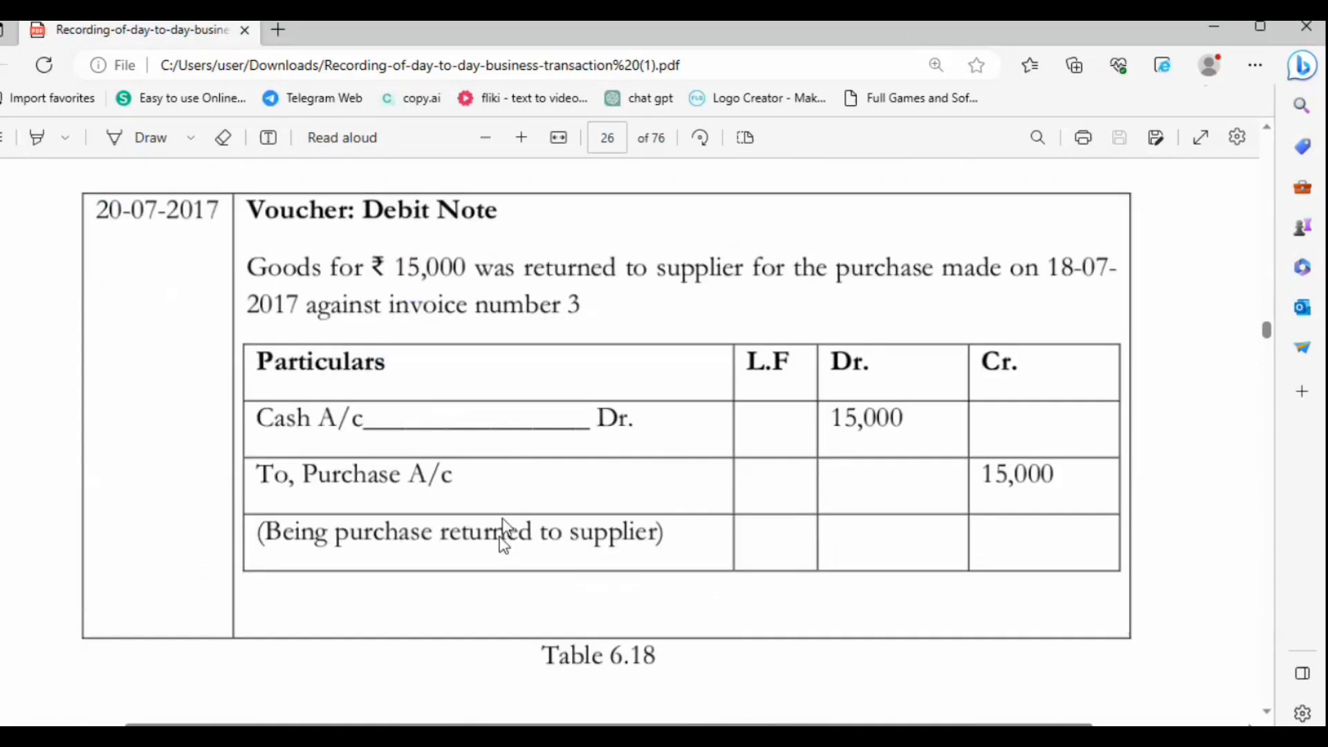
{"action": "scroll", "coordinate": [512, 512], "scroll_direction": "up", "scroll_amount": 3}
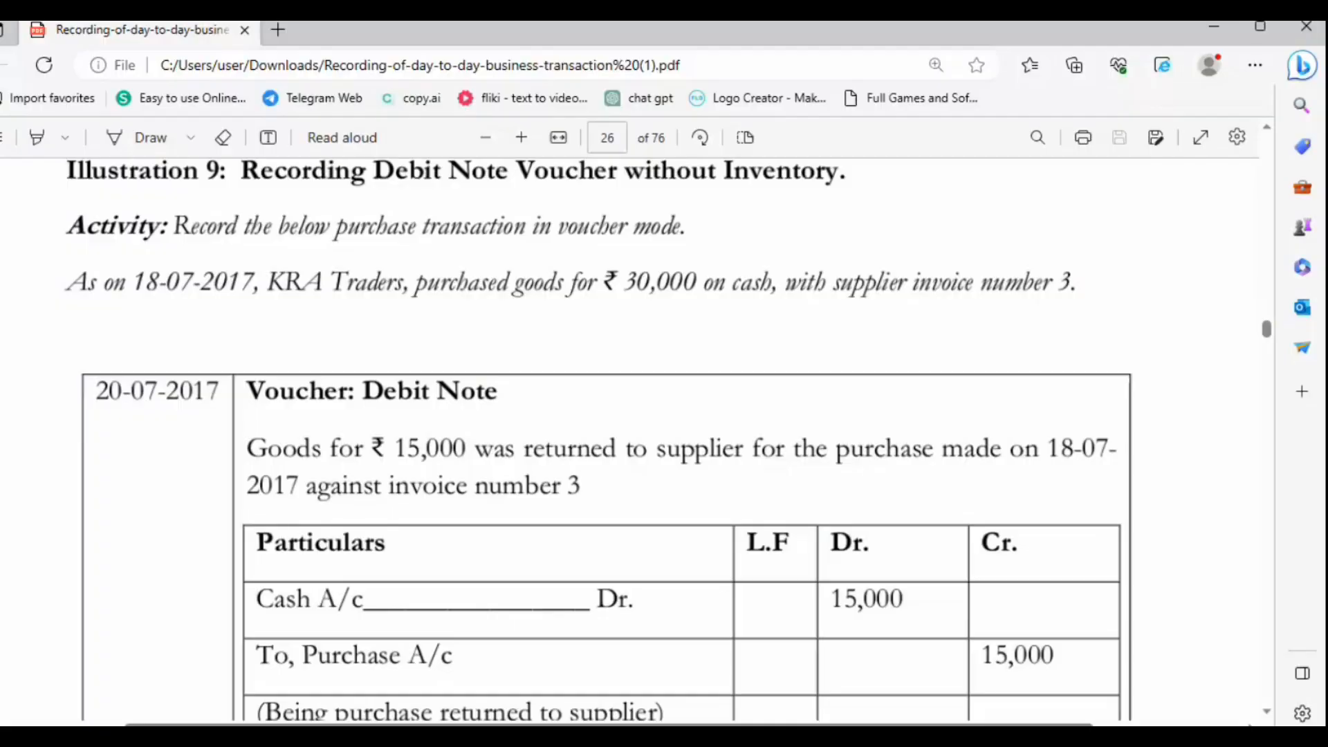
Step: Switch to Tally.ERP 9 and start a purchase voucher in voucher mode, leaving the supplier invoice number and date blank
{"action": "key", "text": "alt+Tab"}
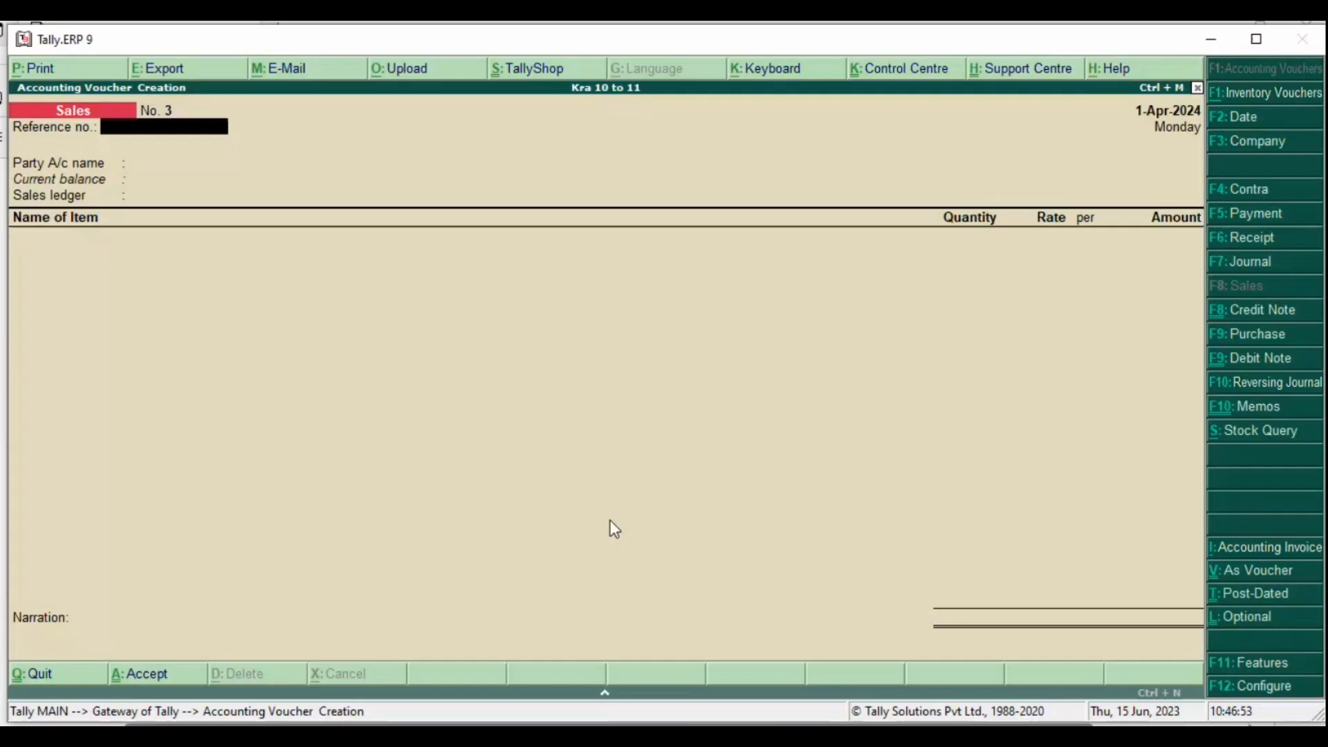
{"action": "left_click", "coordinate": [1269, 334]}
{"action": "key", "text": "ctrl+v"}
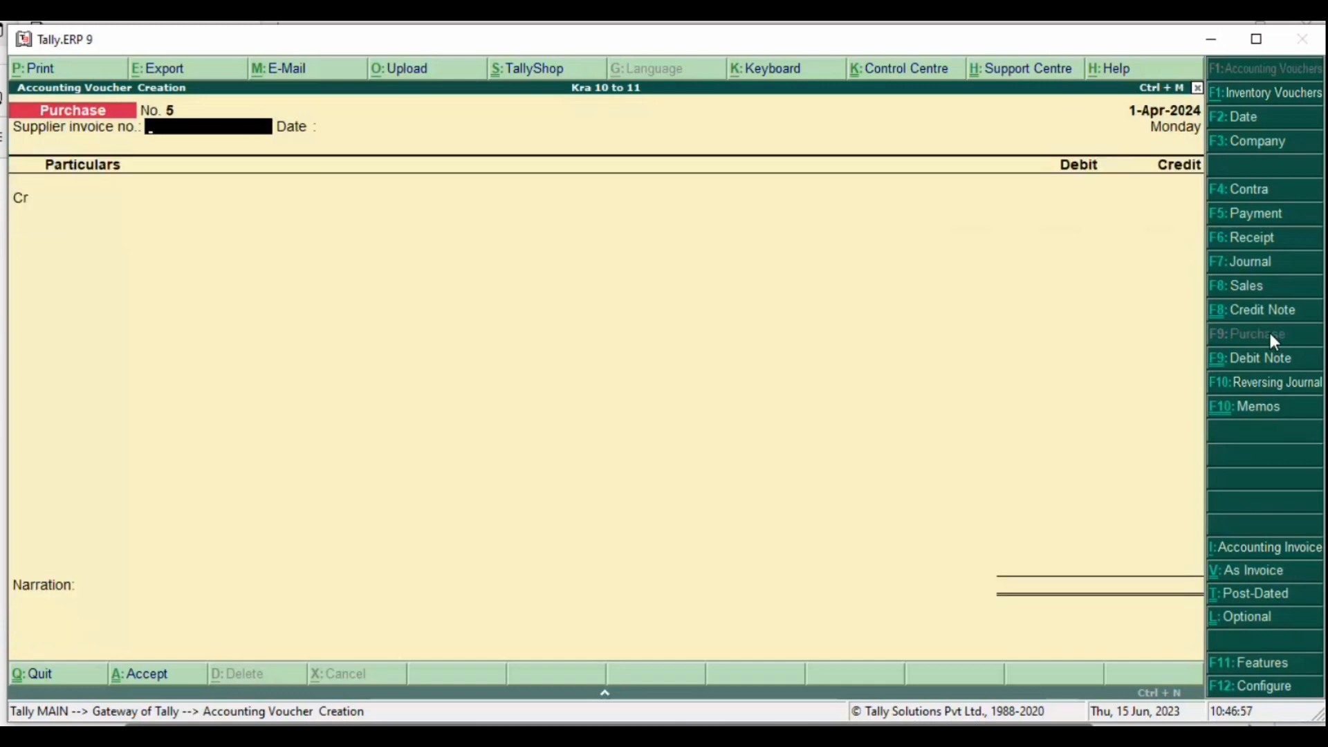
{"action": "key", "text": "Return"}
{"action": "key", "text": "Return"}
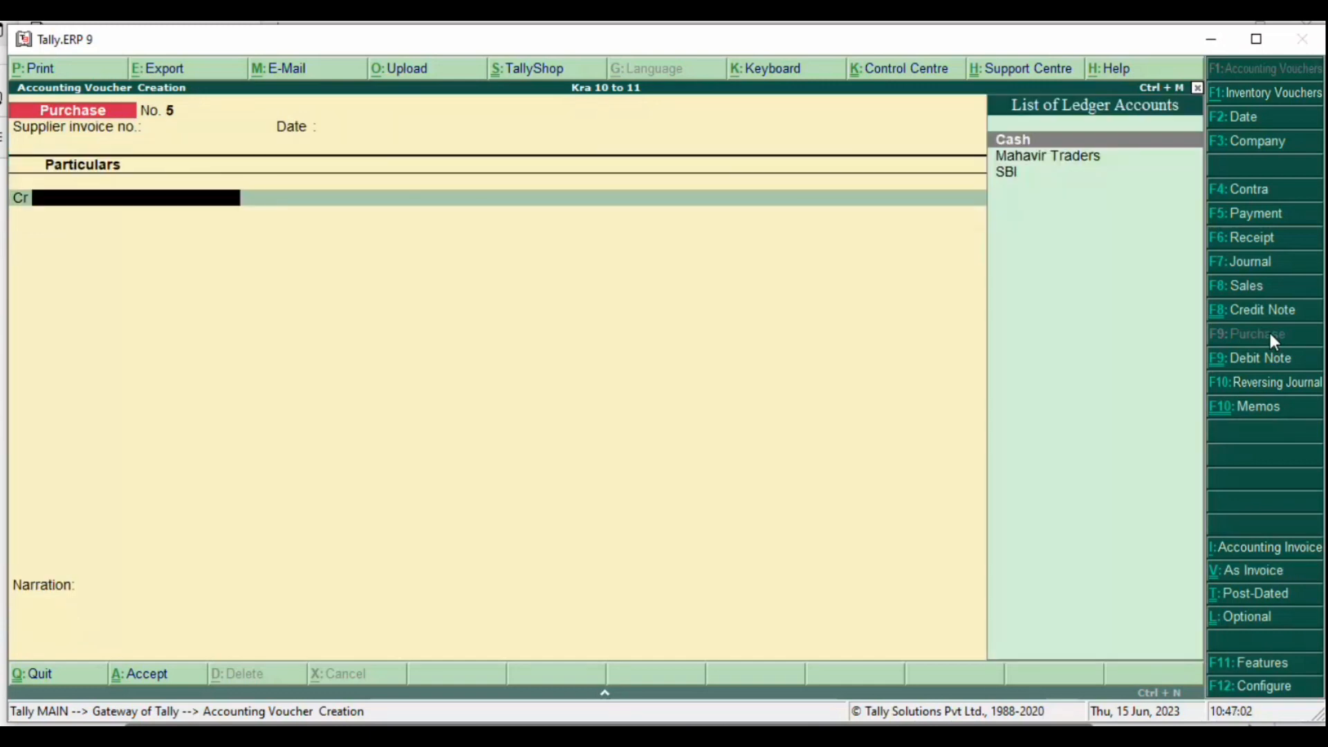
{"action": "key", "text": "alt+c"}
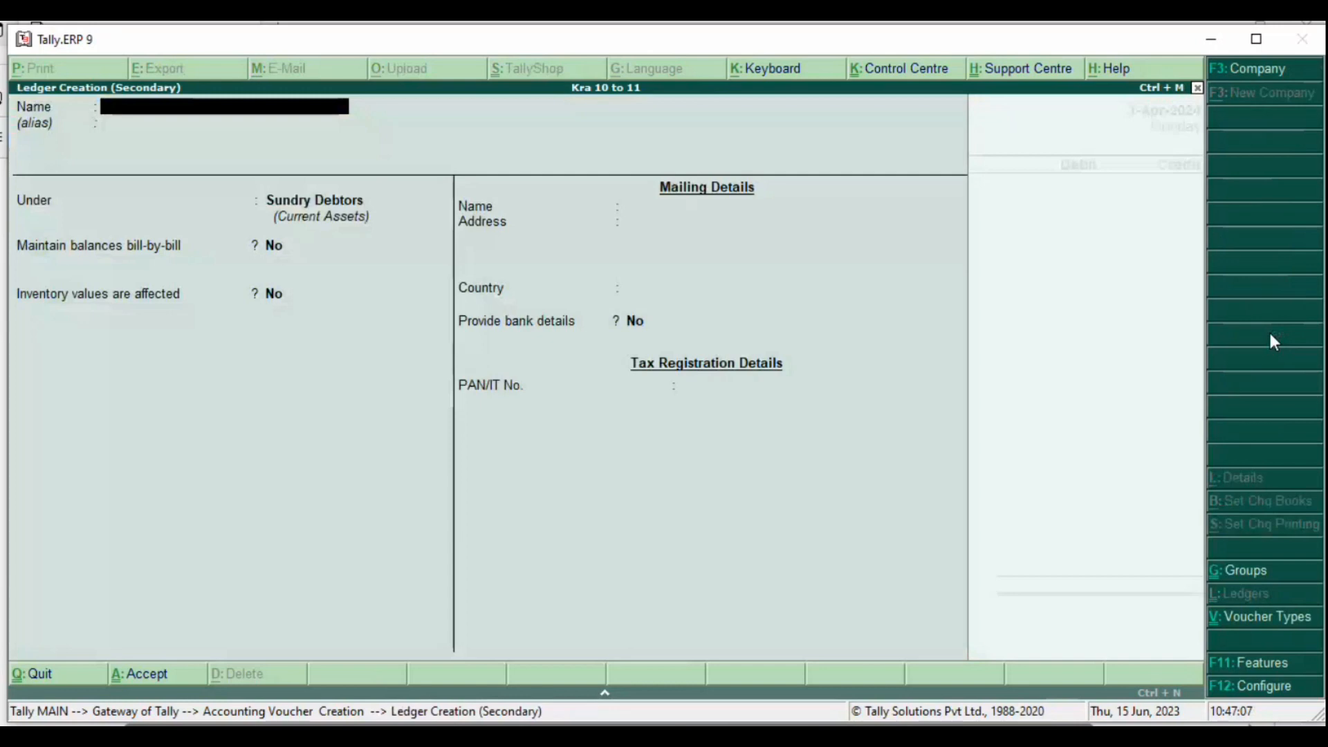
{"action": "key", "text": "ctrl+a"}
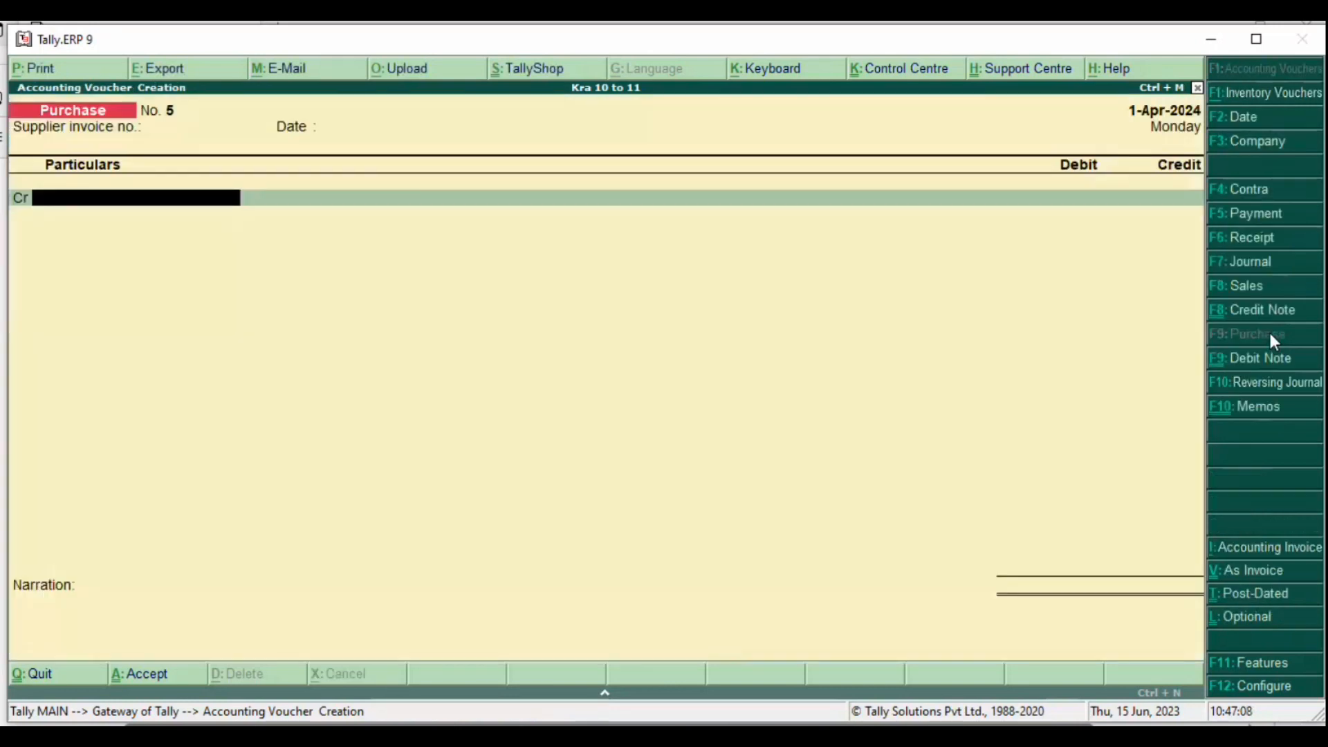
Step: Credit Cash and debit PURCHASE with 30,000, skip the inventory allocations and save the purchase voucher
{"action": "key", "text": "Return"}
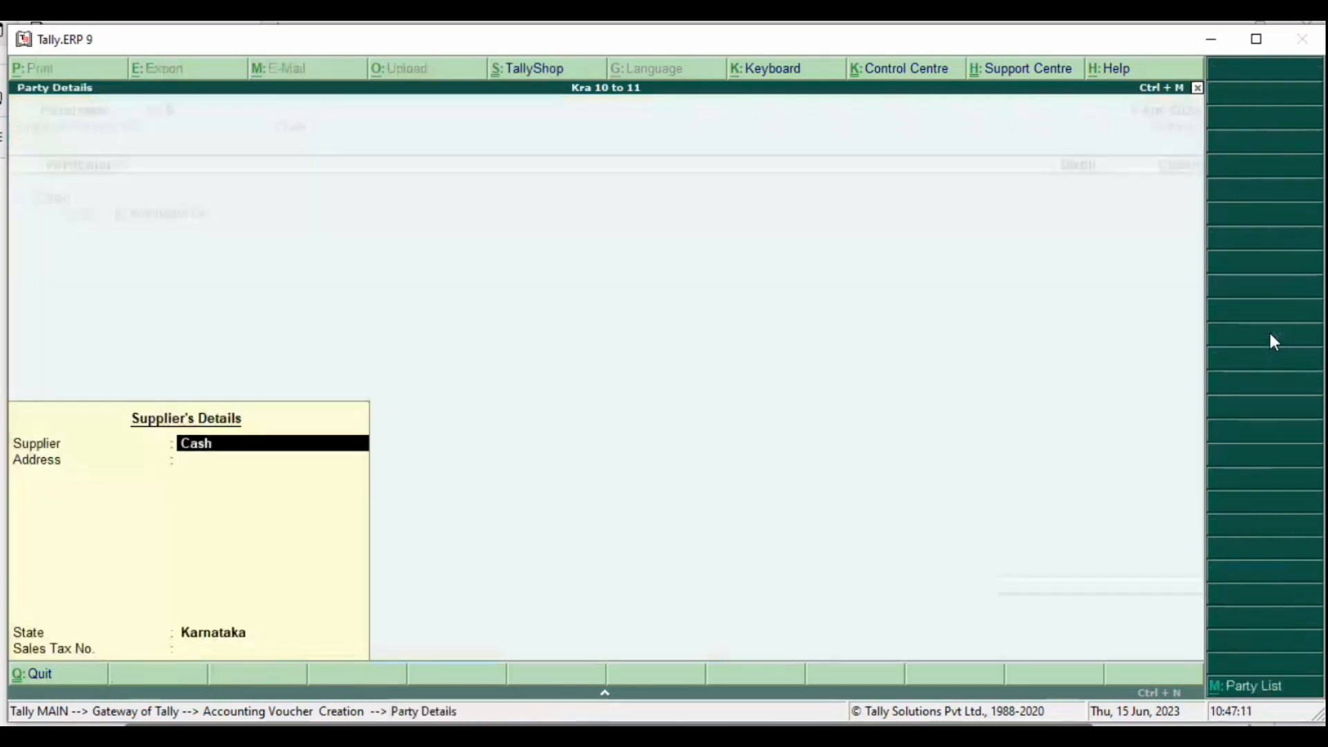
{"action": "key", "text": "ctrl+a"}
{"action": "type", "text": "50000"}
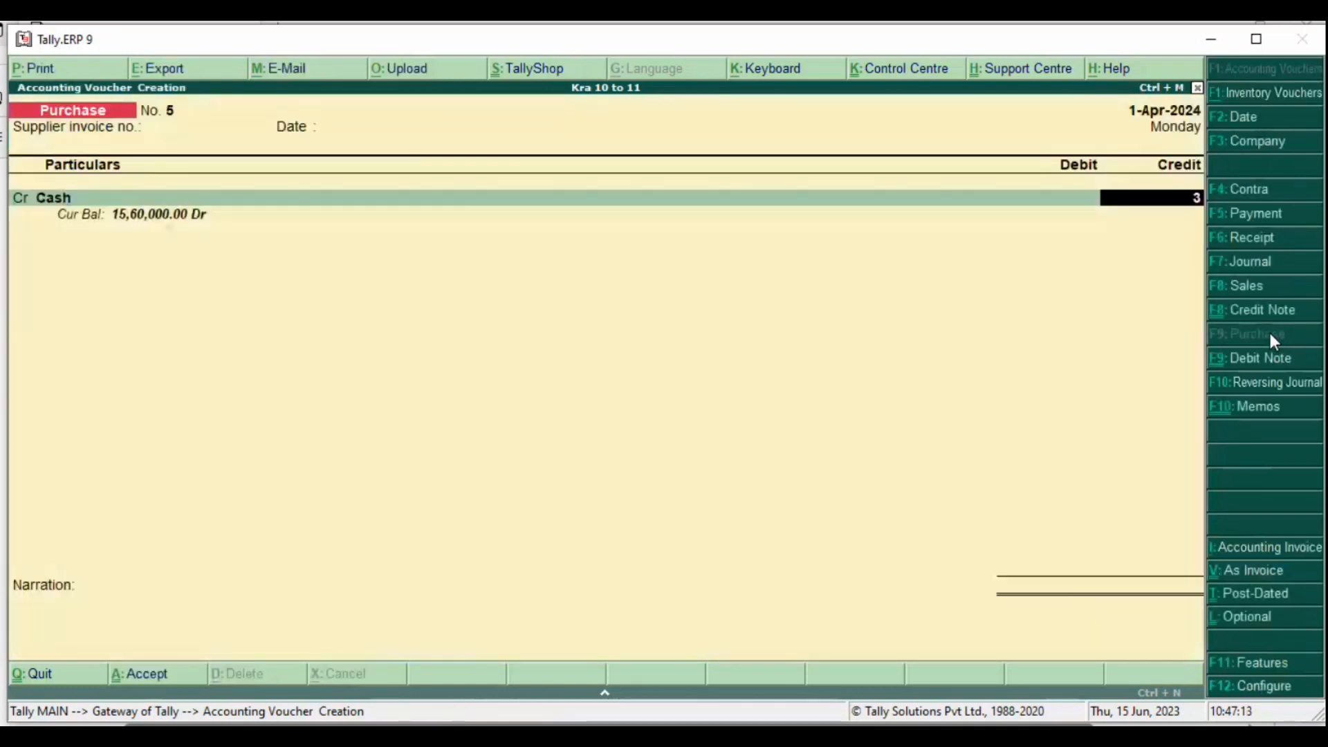
{"action": "key", "text": "Return"}
{"action": "key", "text": "Return"}
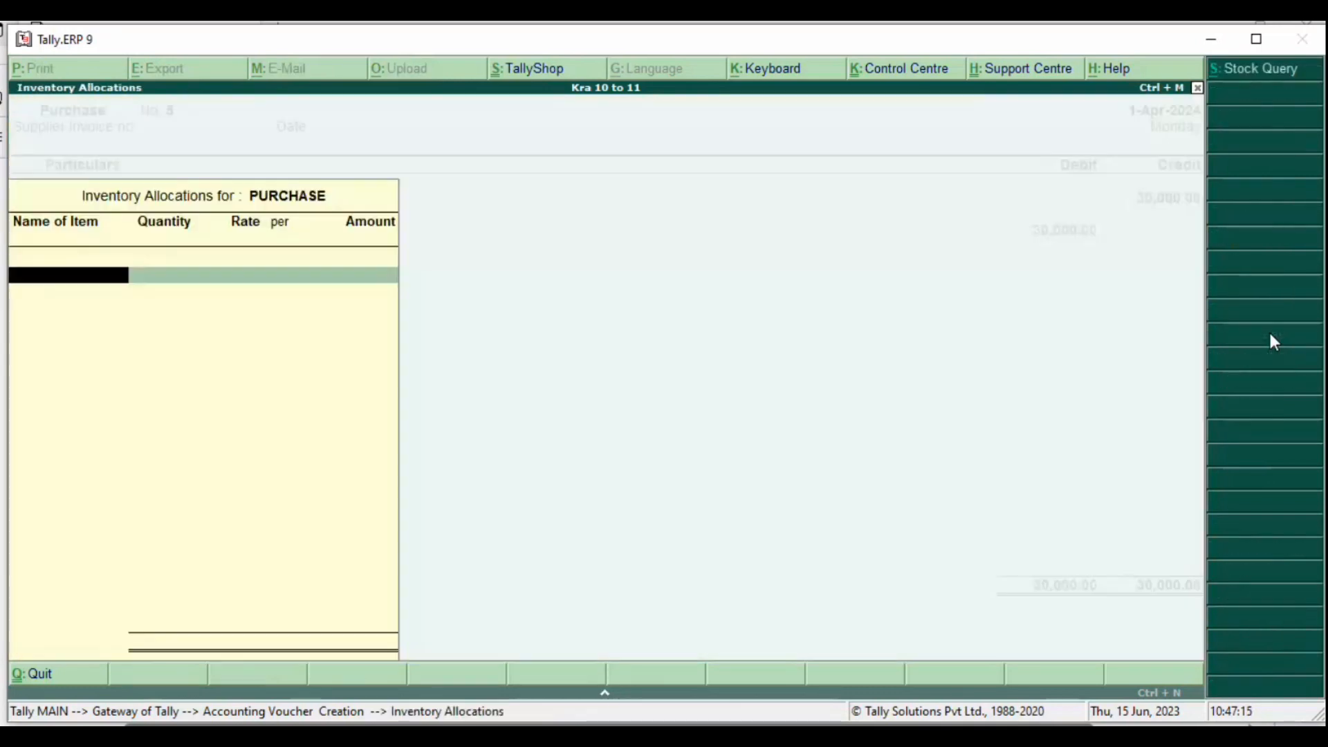
{"action": "key", "text": "Escape"}
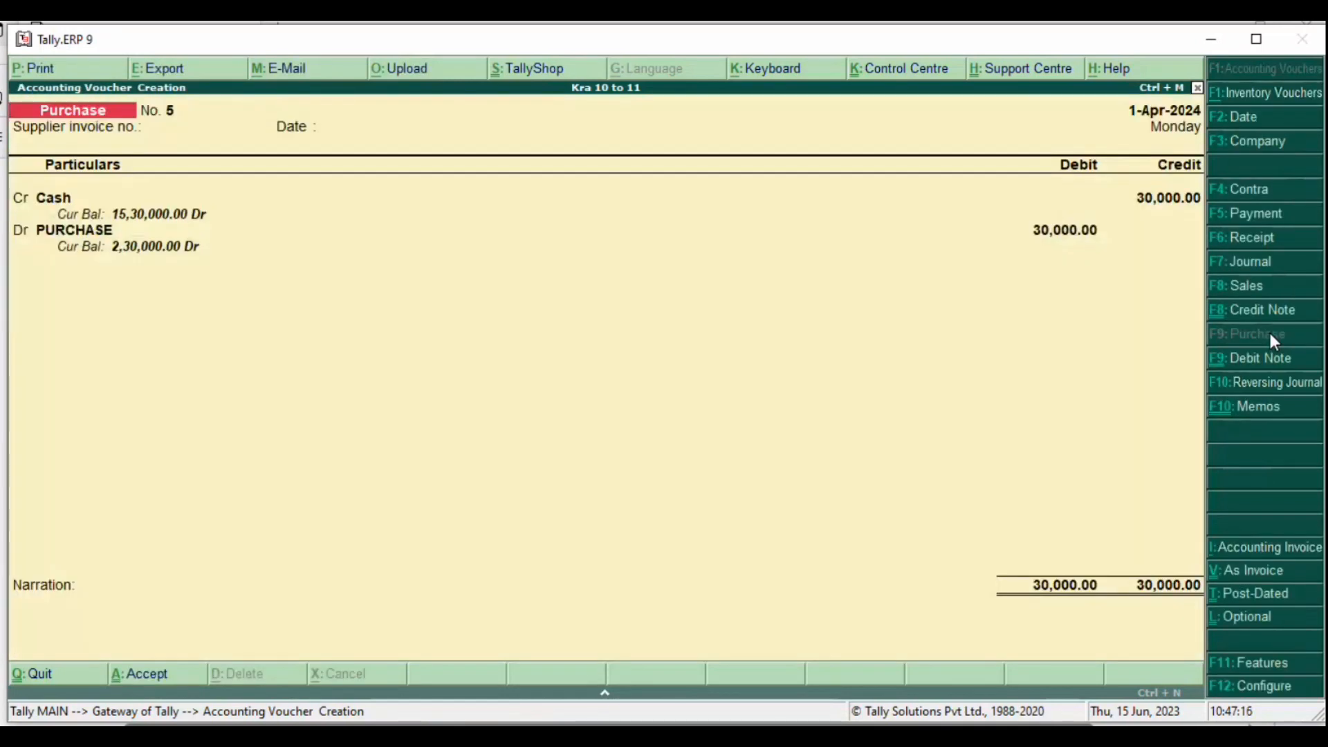
{"action": "key", "text": "Return"}
{"action": "key", "text": "Return"}
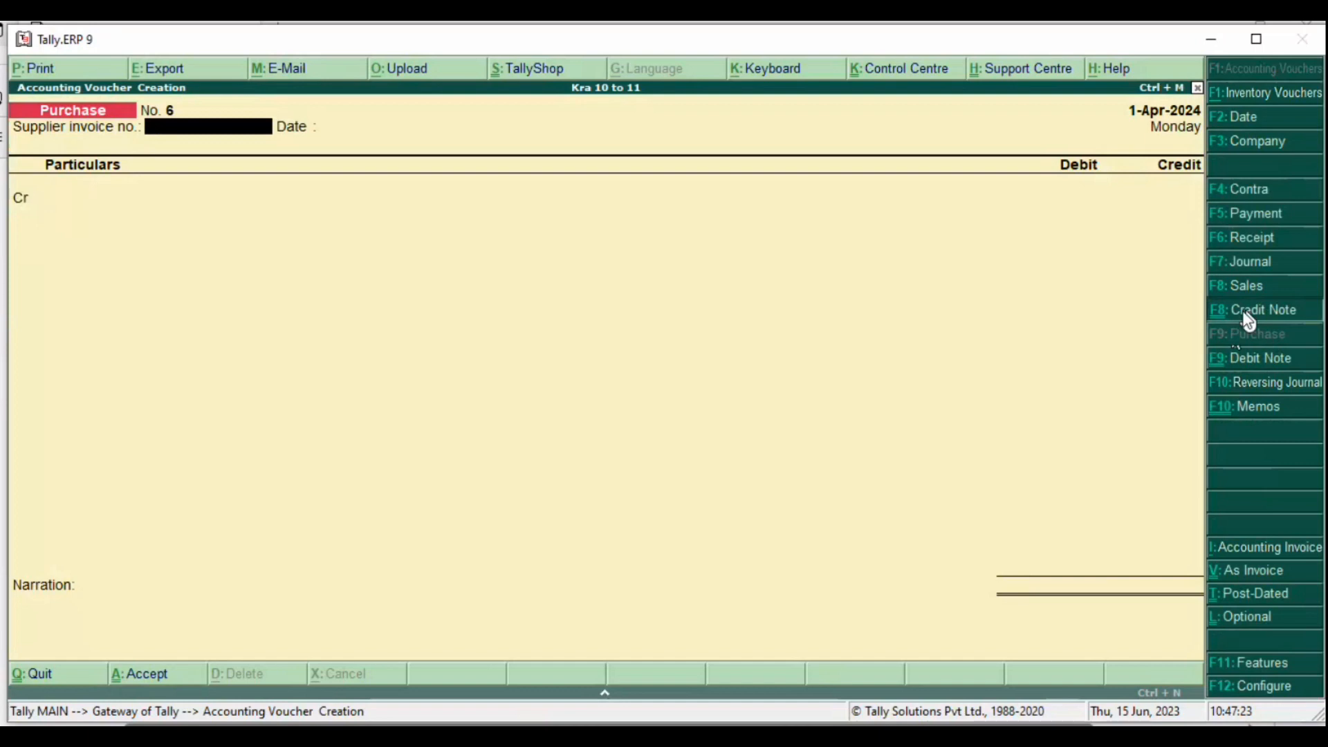
Step: Start a Credit Note voucher with blank original invoice details and credit Cash with 15,000
{"action": "left_click", "coordinate": [1248, 315]}
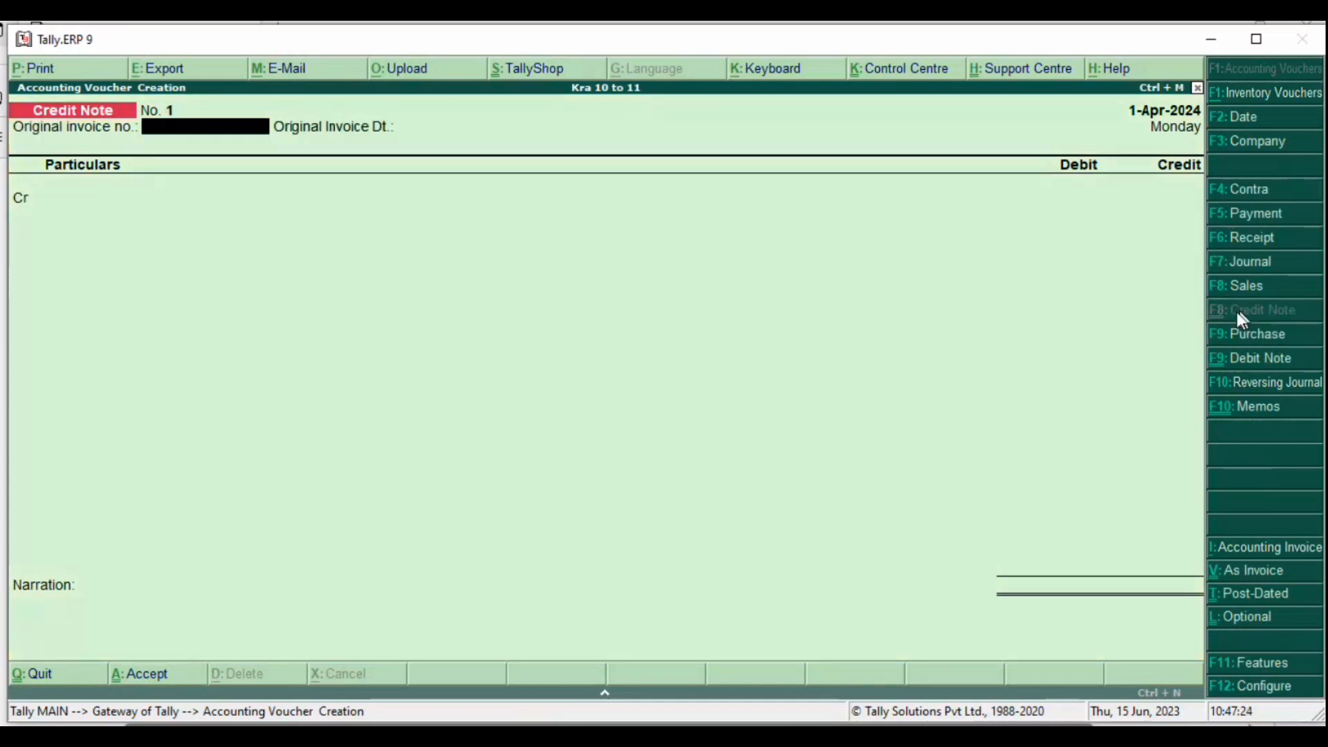
{"action": "key", "text": "Return"}
{"action": "key", "text": "Return"}
{"action": "type", "text": "C"}
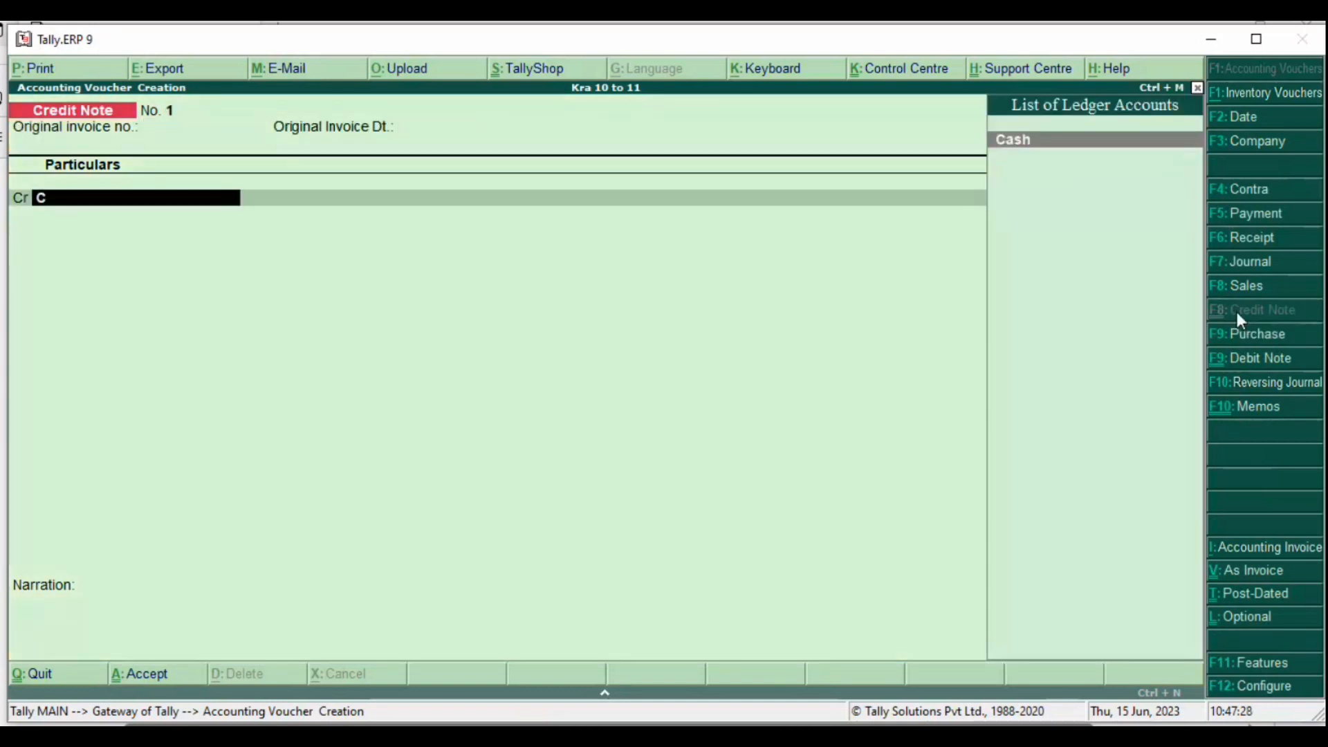
{"action": "key", "text": "Return"}
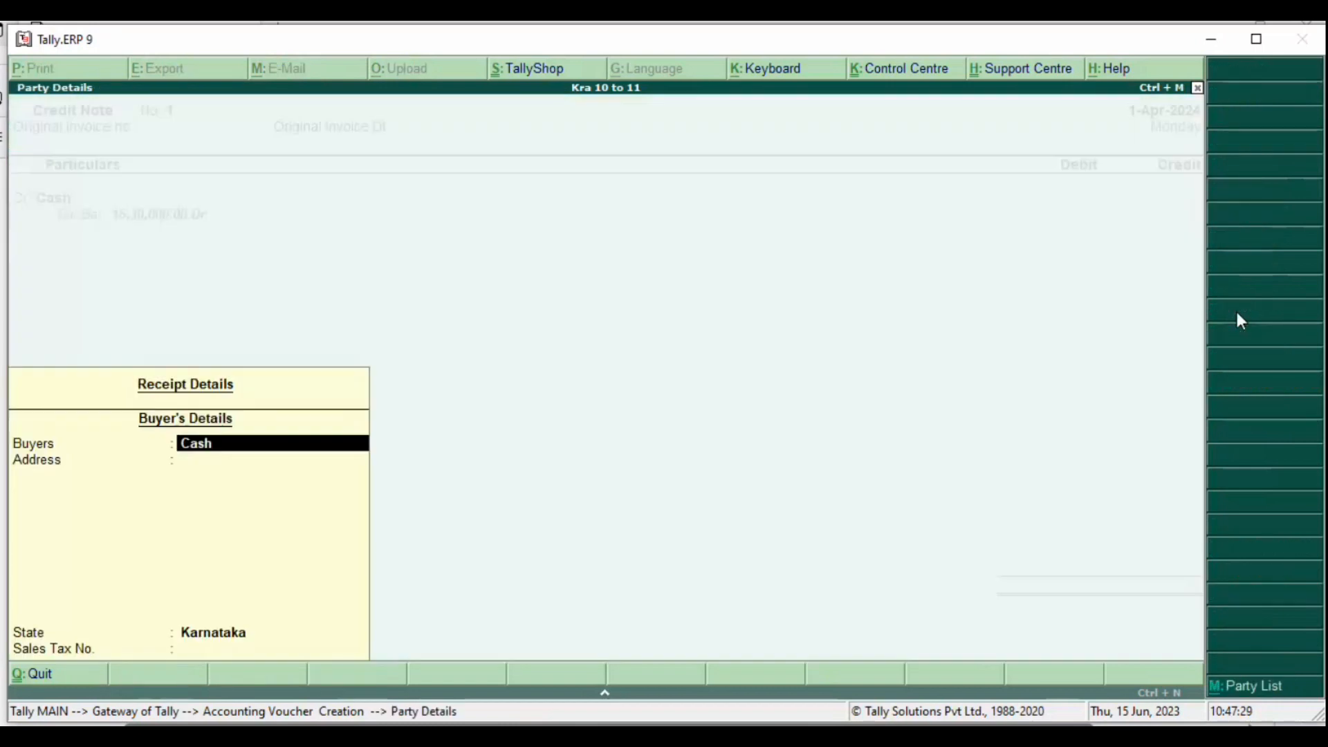
{"action": "key", "text": "ctrl+a"}
{"action": "type", "text": "1"}
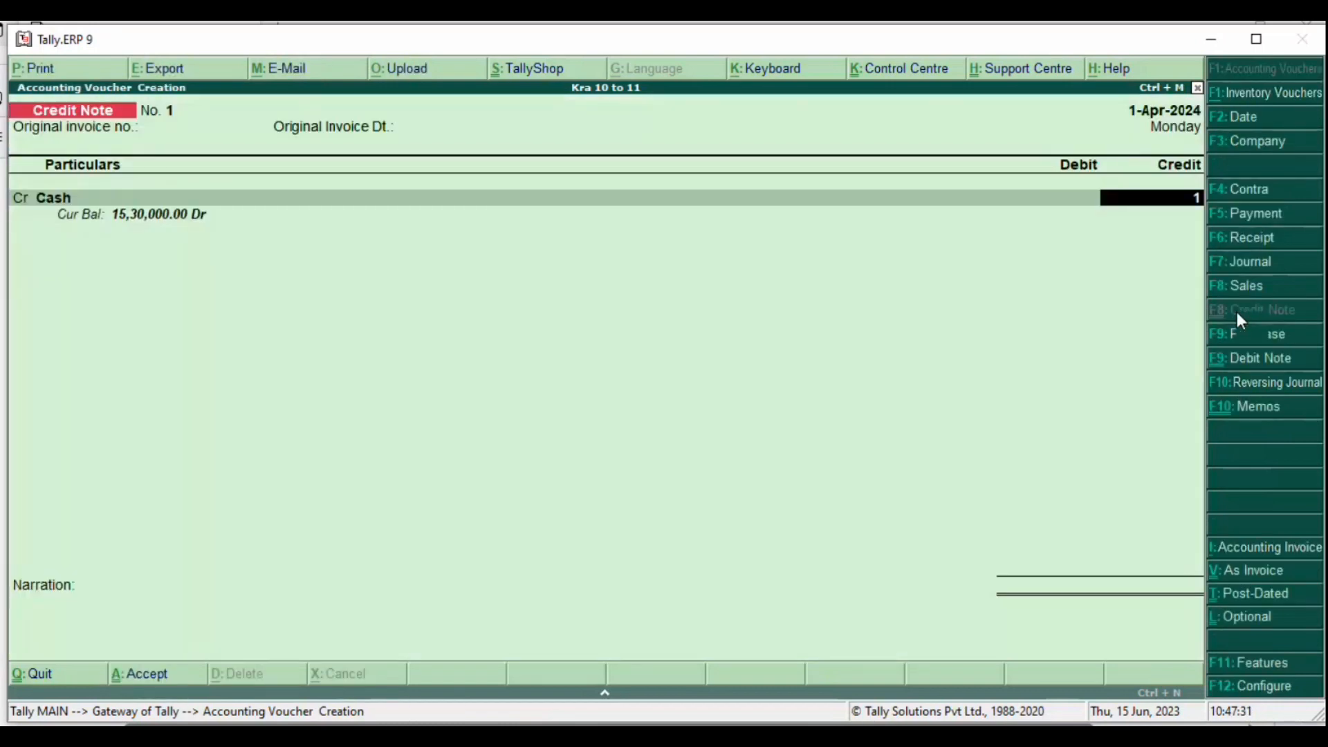
{"action": "type", "text": "5000"}
Step: Enter PURCHASE as the debit ledger for 15,000 and skip its inventory allocations
{"action": "key", "text": "Return"}
{"action": "key", "text": "Return"}
{"action": "key", "text": "Return"}
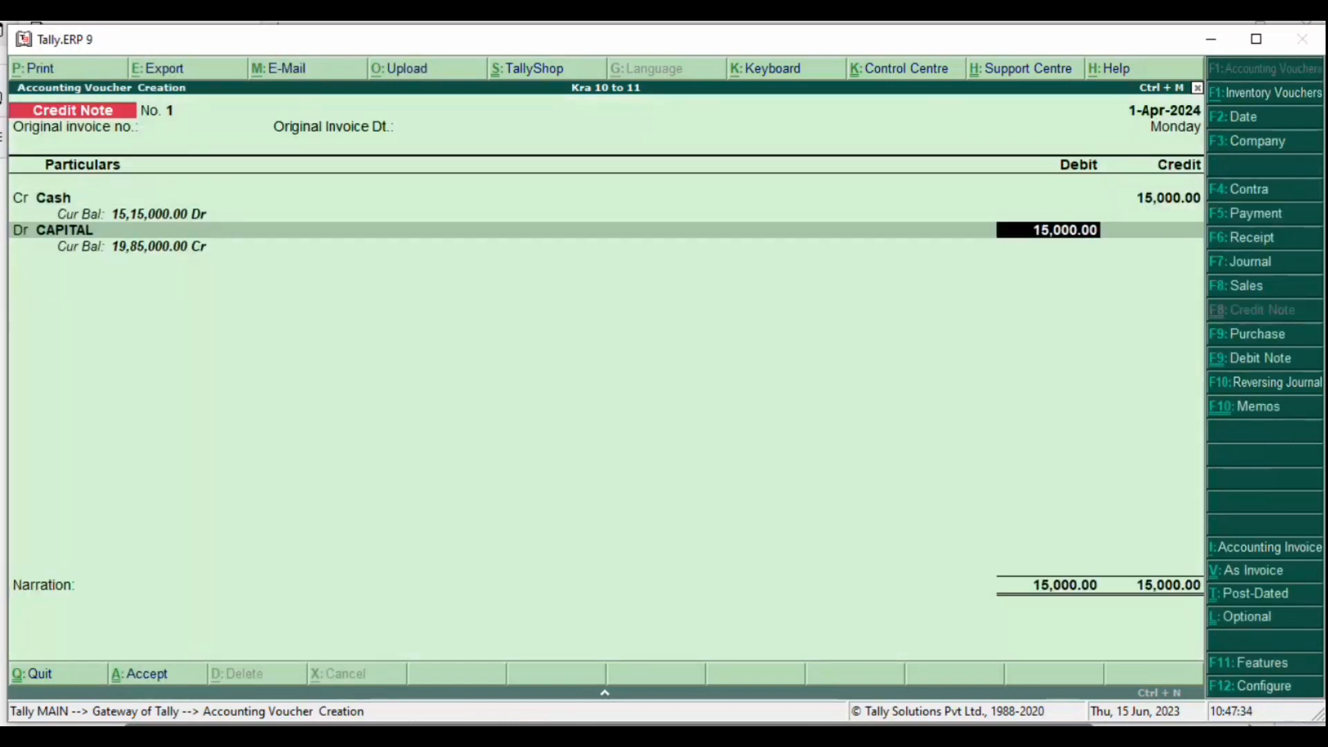
{"action": "key", "text": "BackSpace"}
{"action": "type", "text": "P"}
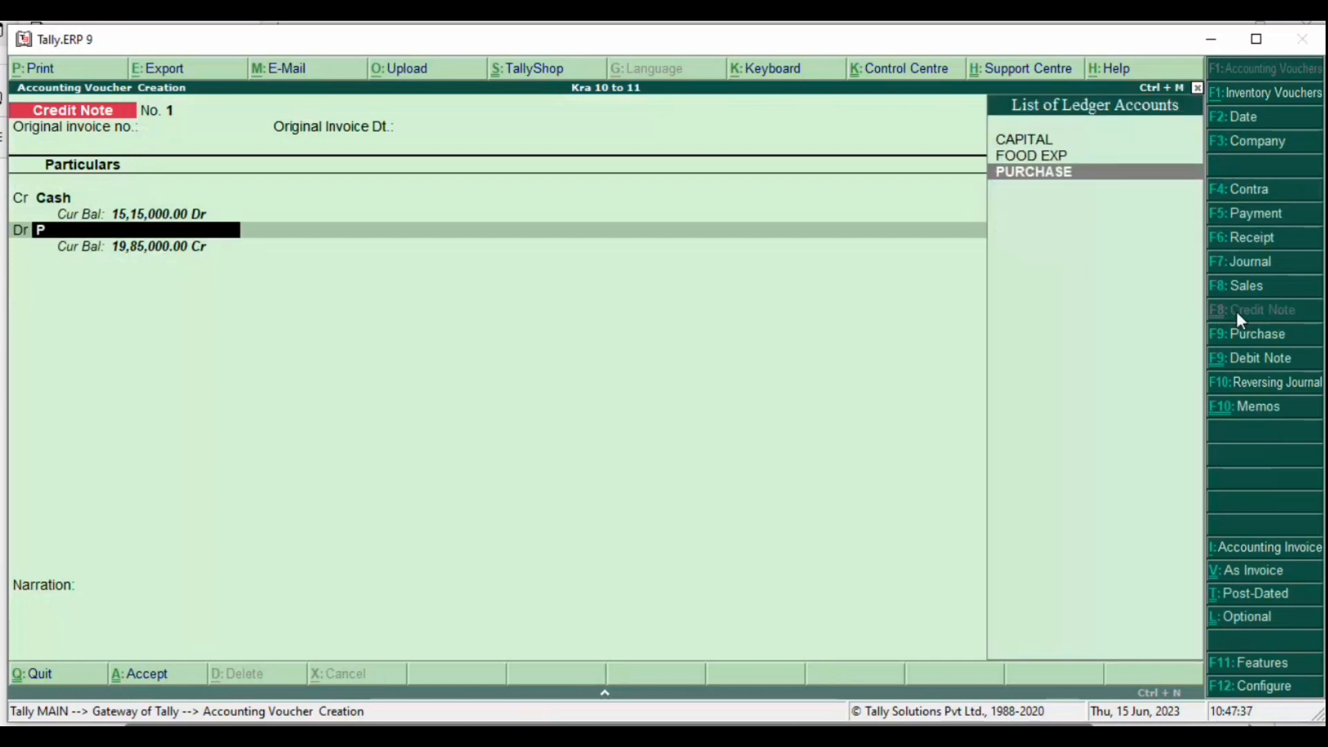
{"action": "key", "text": "Return"}
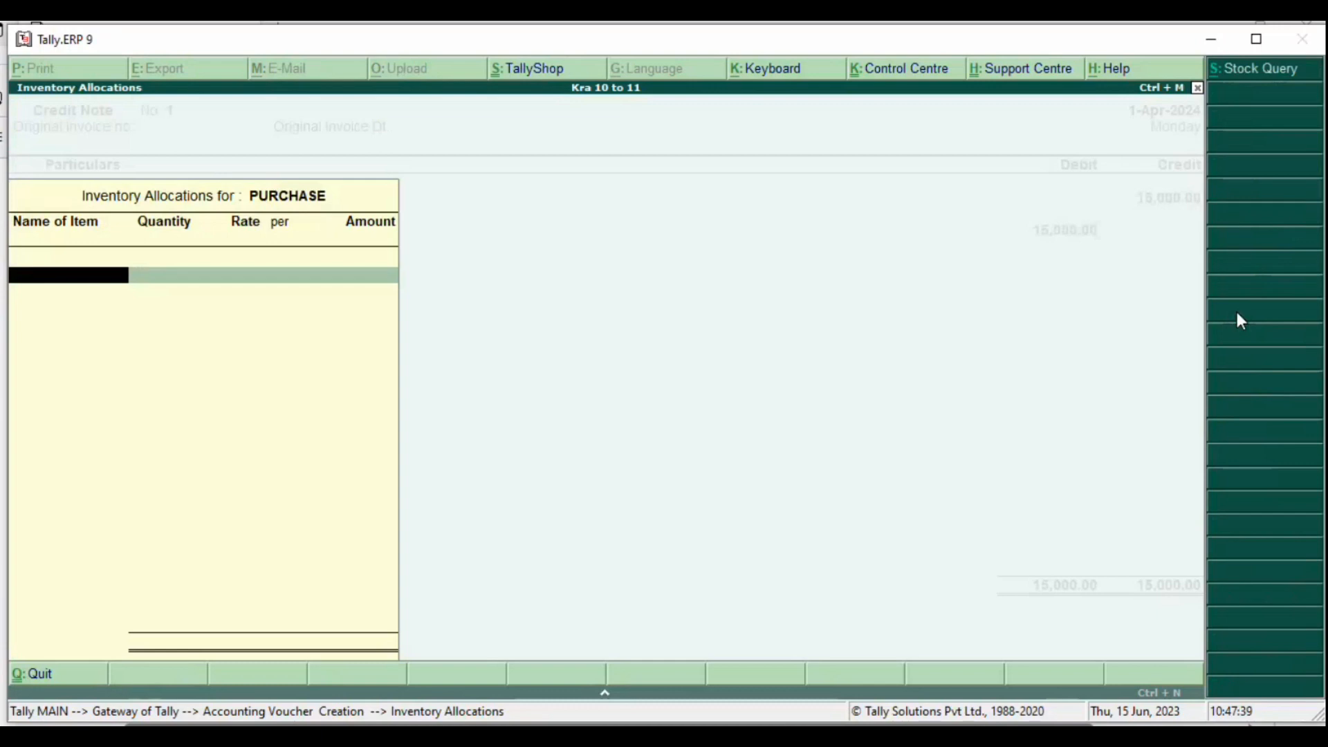
{"action": "key", "text": "Return"}
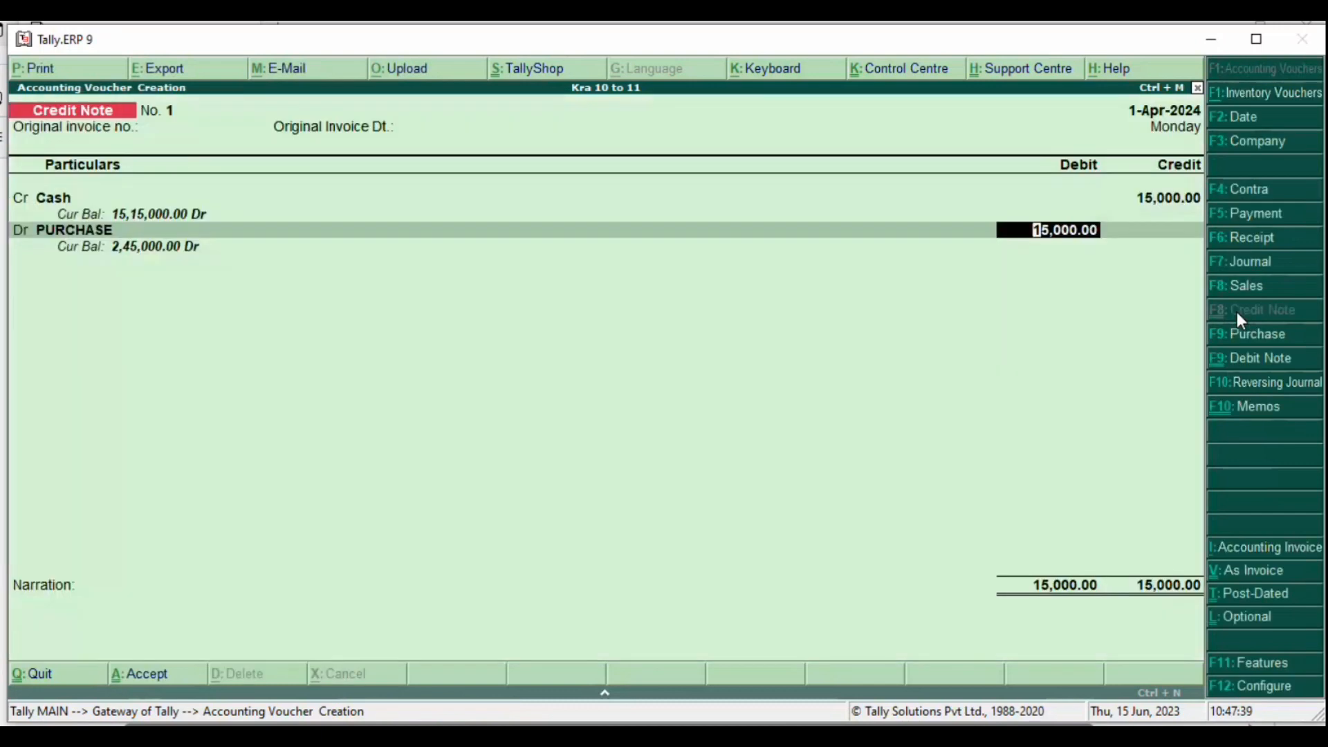
Step: Change the voucher type to Debit Note, keep Cash debited and PURCHASE credited with 15,000, and save it without a narration
{"action": "left_click", "coordinate": [1229, 357]}
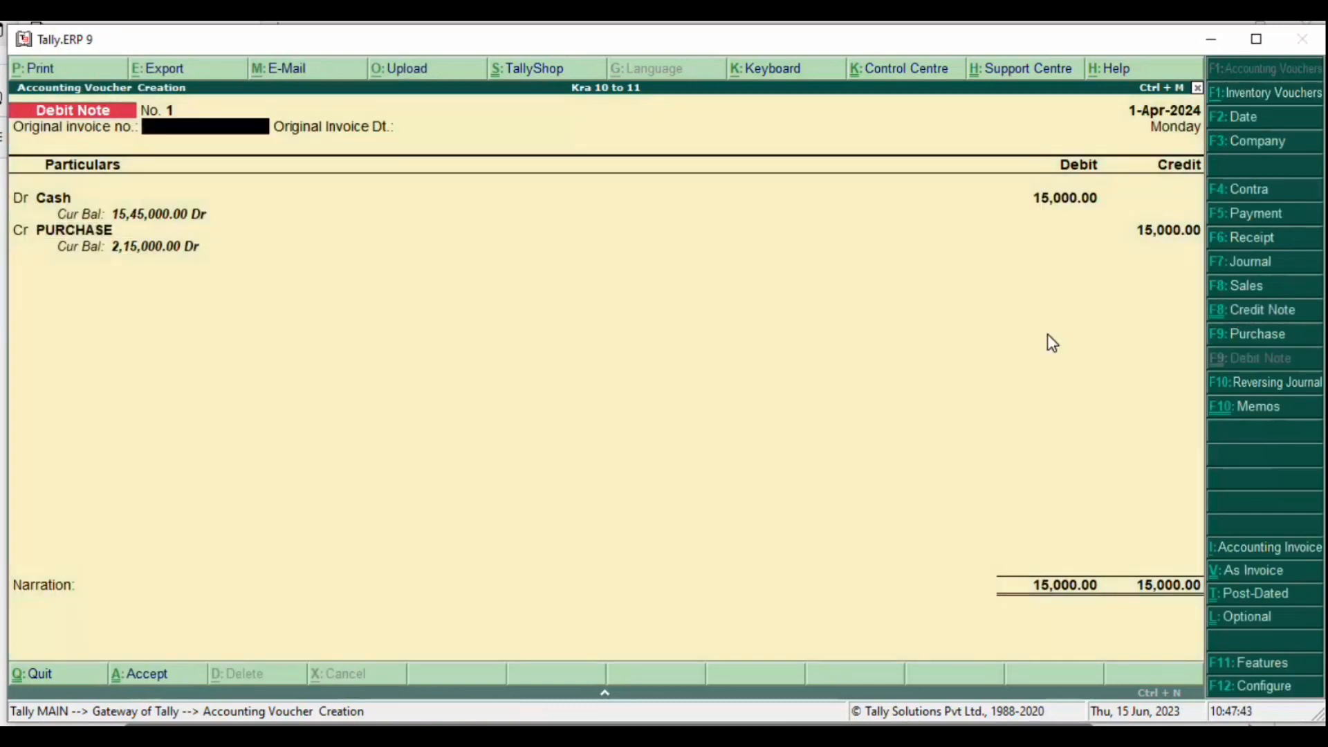
{"action": "key", "text": "Return"}
{"action": "key", "text": "Return"}
{"action": "key", "text": "Return"}
{"action": "key", "text": "Return"}
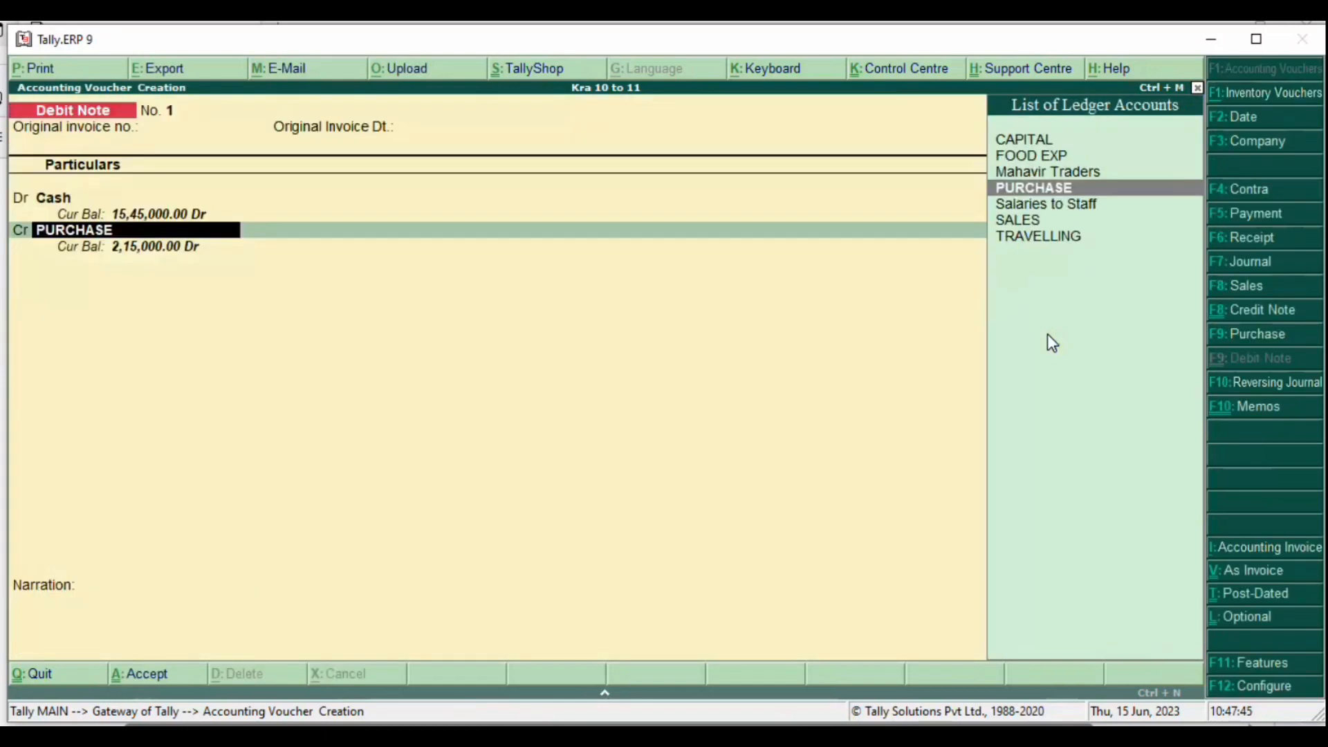
{"action": "key", "text": "Return"}
{"action": "key", "text": "Return"}
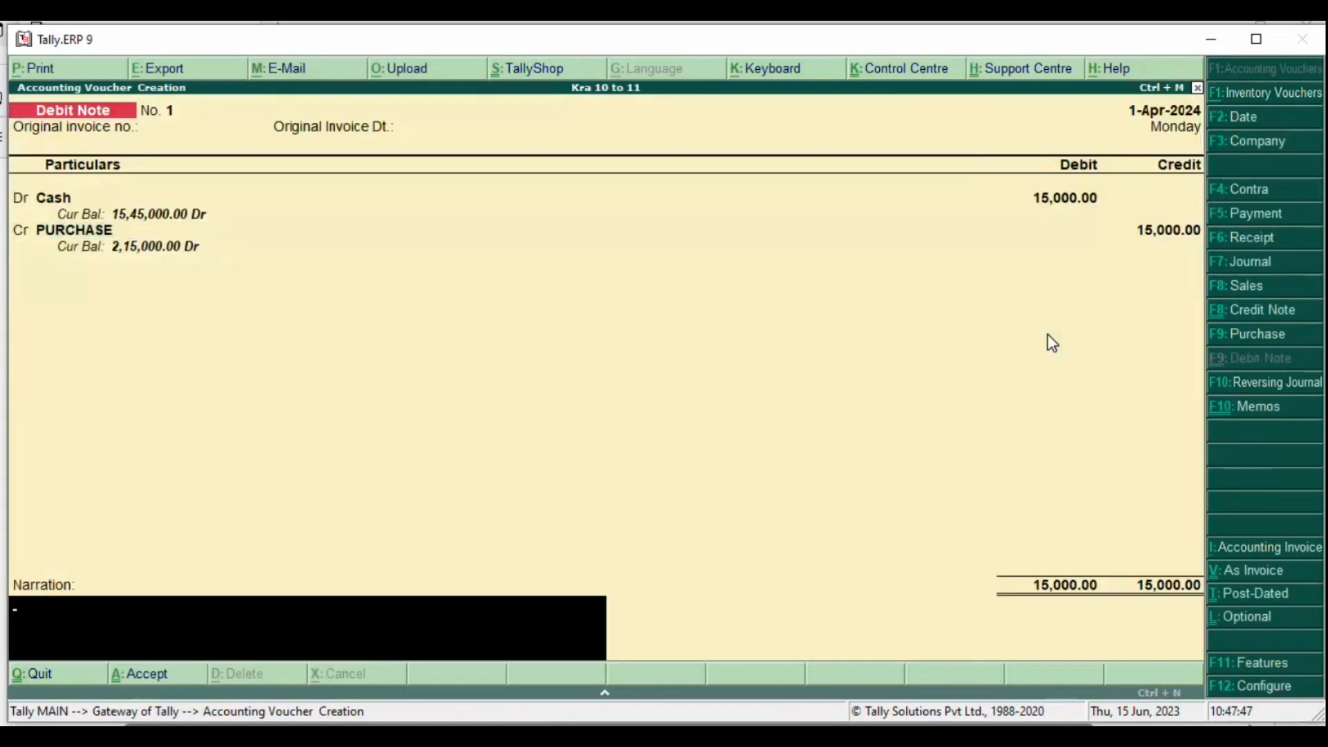
{"action": "key", "text": "Return"}
{"action": "key", "text": "Return"}
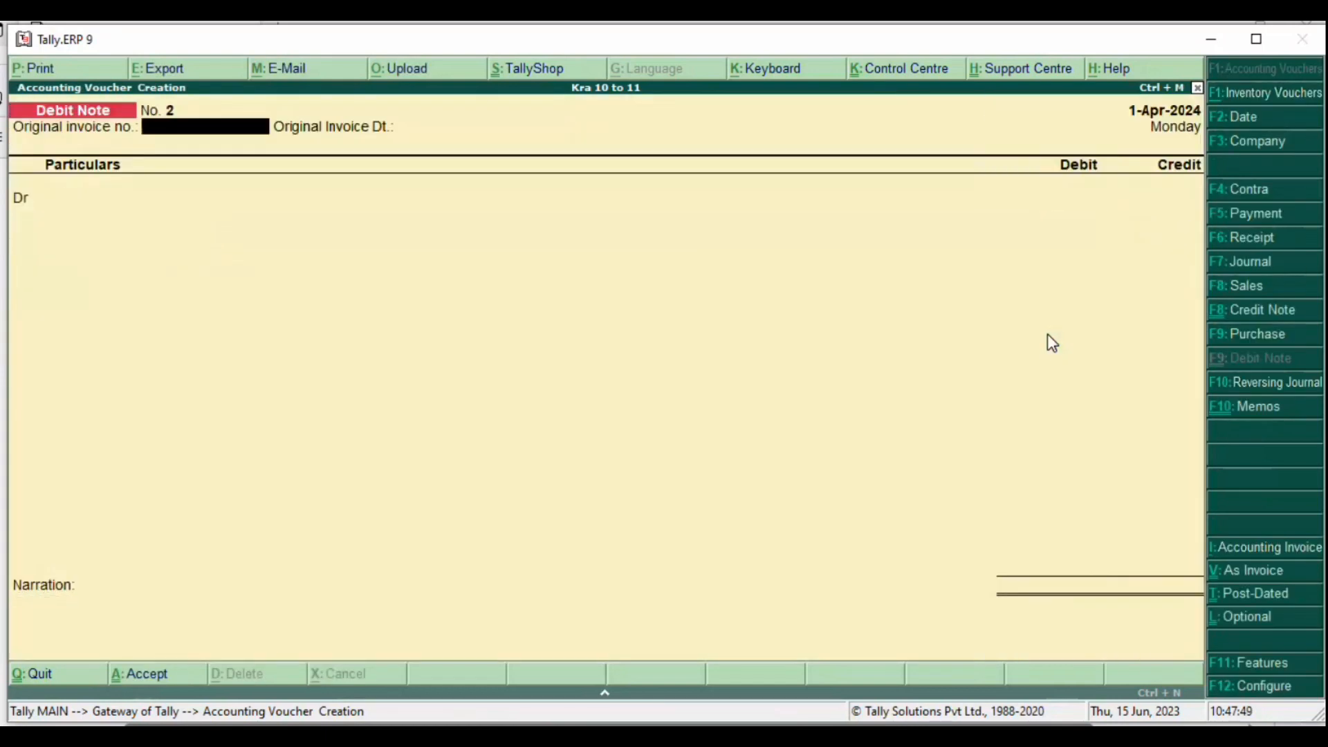
Step: Switch to the PDF and read on through the debit note steps to the Illustration 10 purchase transaction
{"action": "key", "text": "alt+Tab"}
{"action": "scroll", "coordinate": [764, 500], "scroll_direction": "down", "scroll_amount": 10}
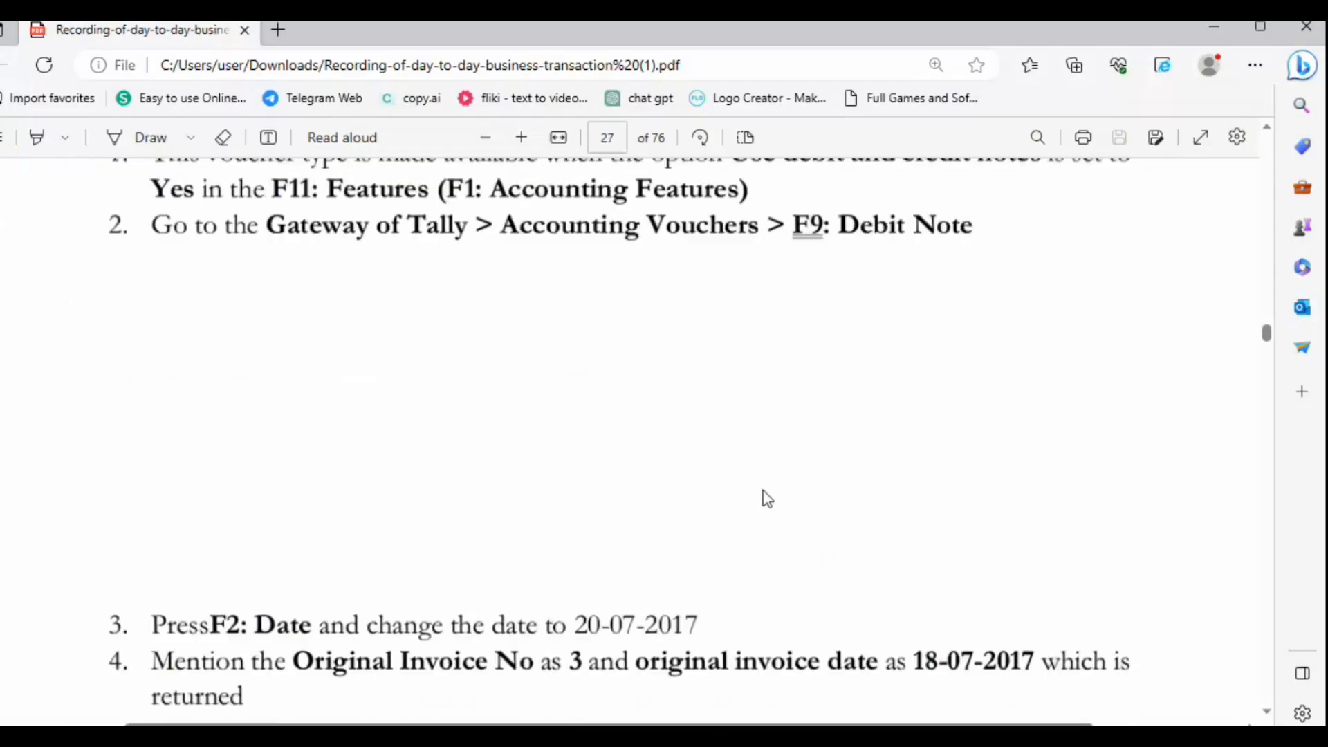
{"action": "scroll", "coordinate": [766, 498], "scroll_direction": "down", "scroll_amount": 10}
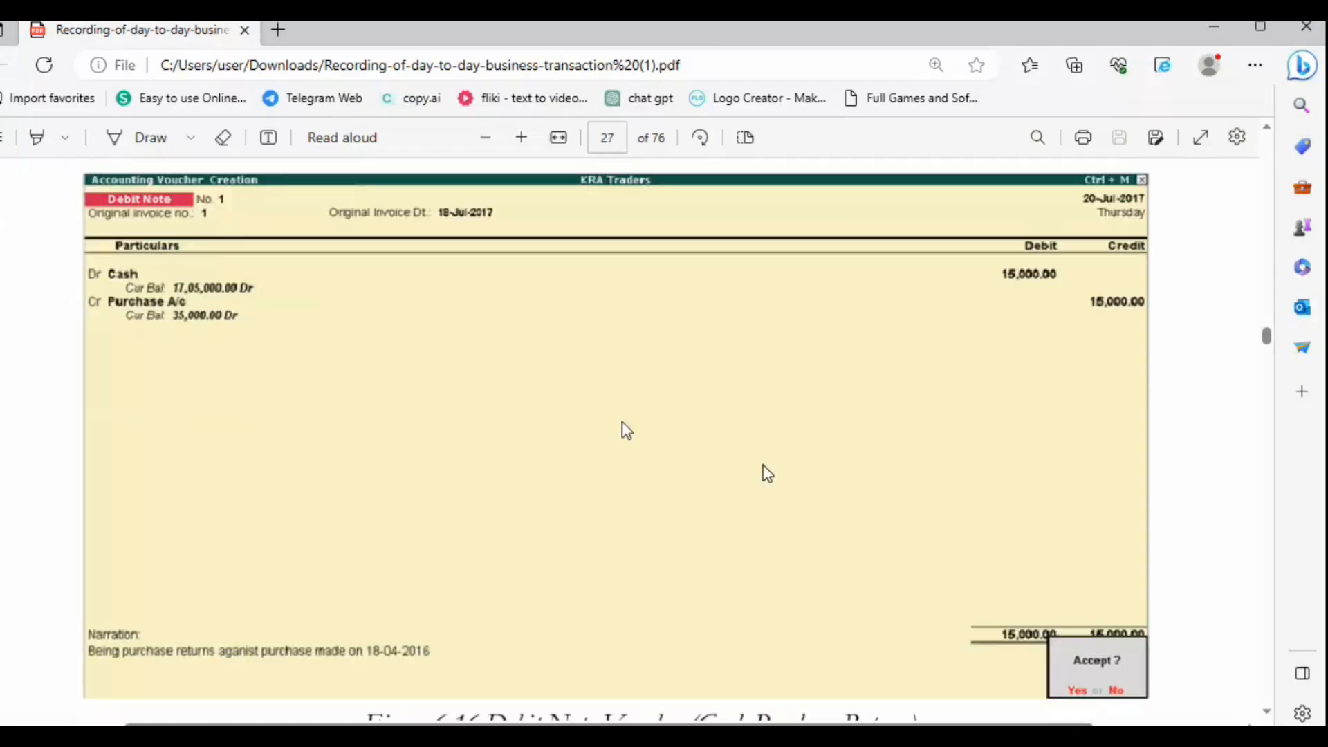
{"action": "scroll", "coordinate": [626, 431], "scroll_direction": "down", "scroll_amount": 10}
{"action": "scroll", "coordinate": [629, 421], "scroll_direction": "up", "scroll_amount": 2}
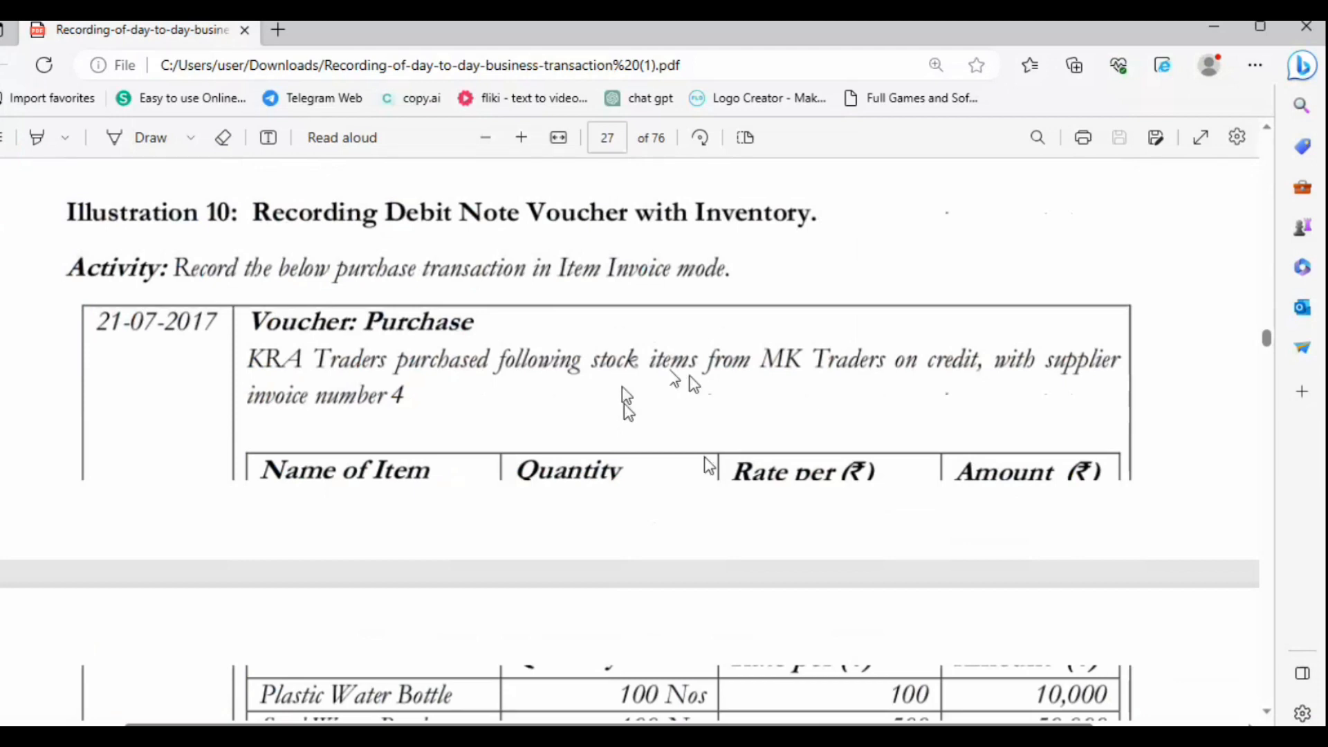
{"action": "scroll", "coordinate": [691, 443], "scroll_direction": "down", "scroll_amount": 1}
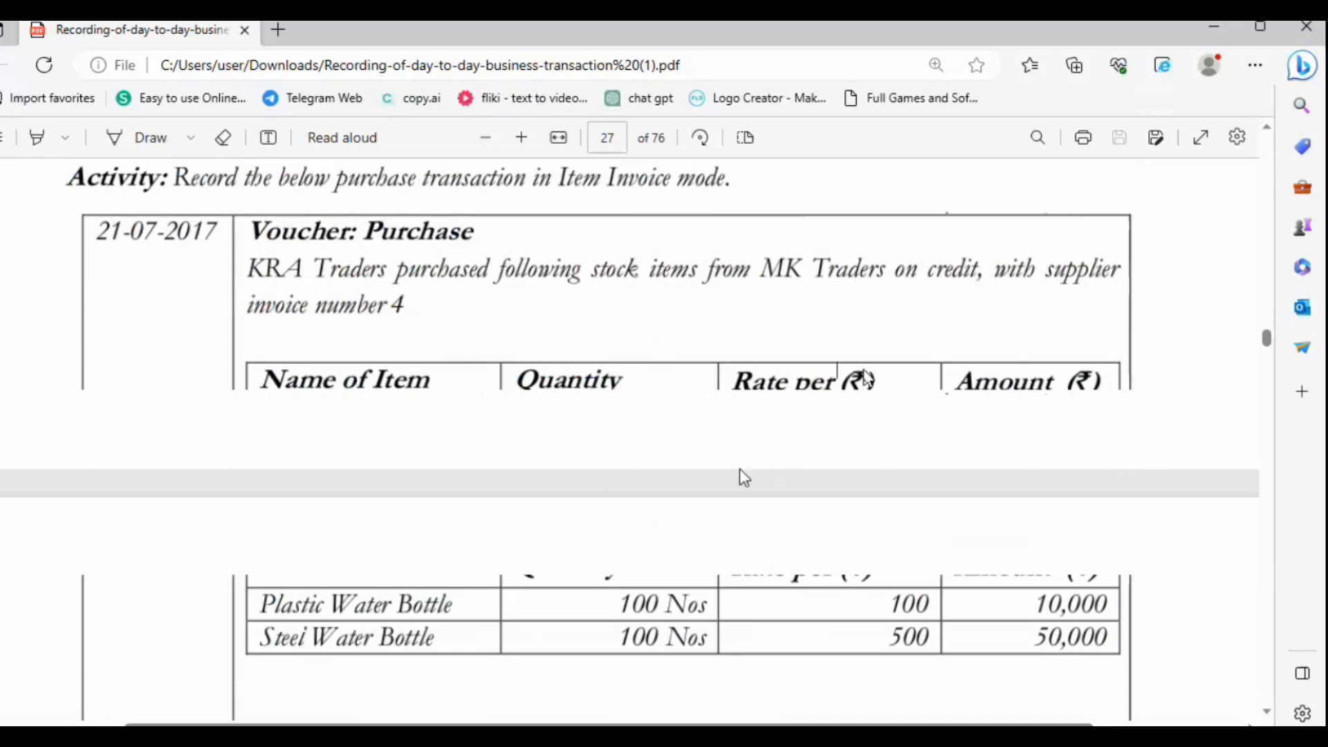
Step: Switch to Tally.ERP 9 and start an item invoice purchase with the PURCHASE ledger, creating the party Mk Traders under Sundry Creditors
{"action": "key", "text": "alt+Tab"}
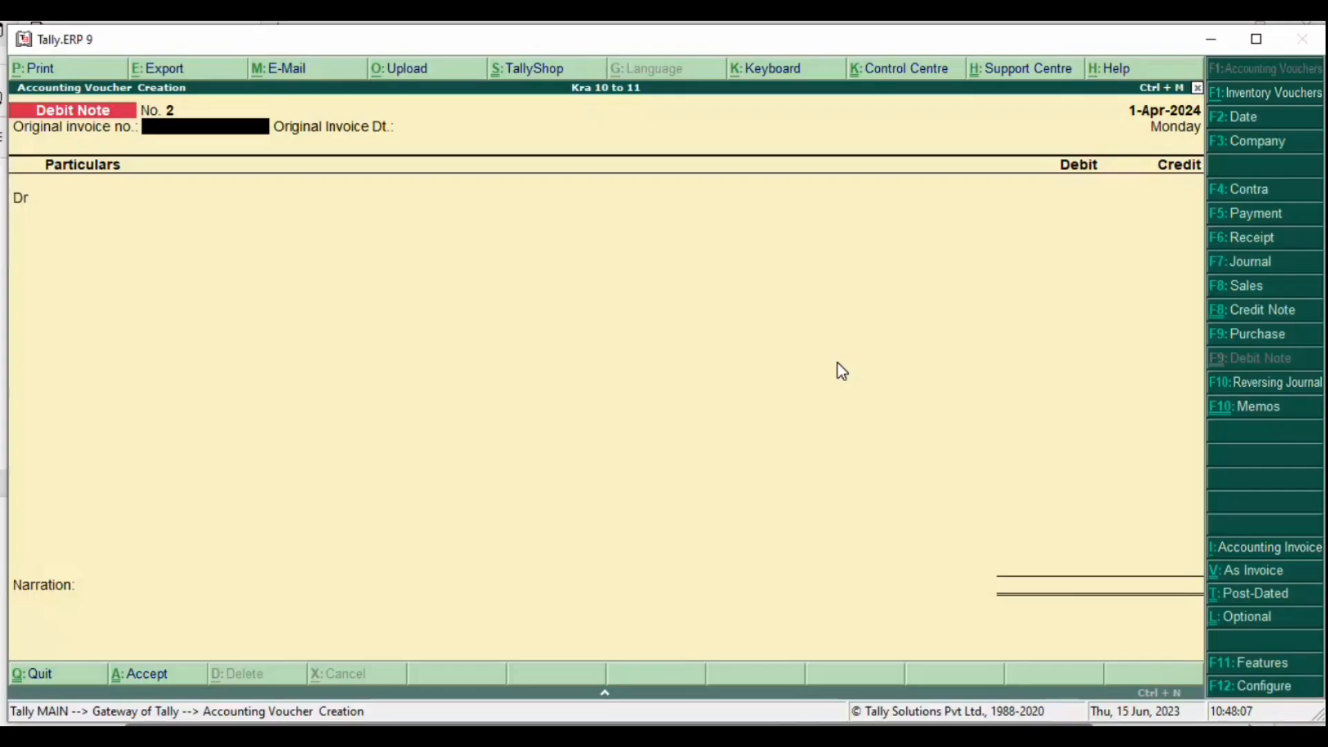
{"action": "left_click", "coordinate": [1234, 336]}
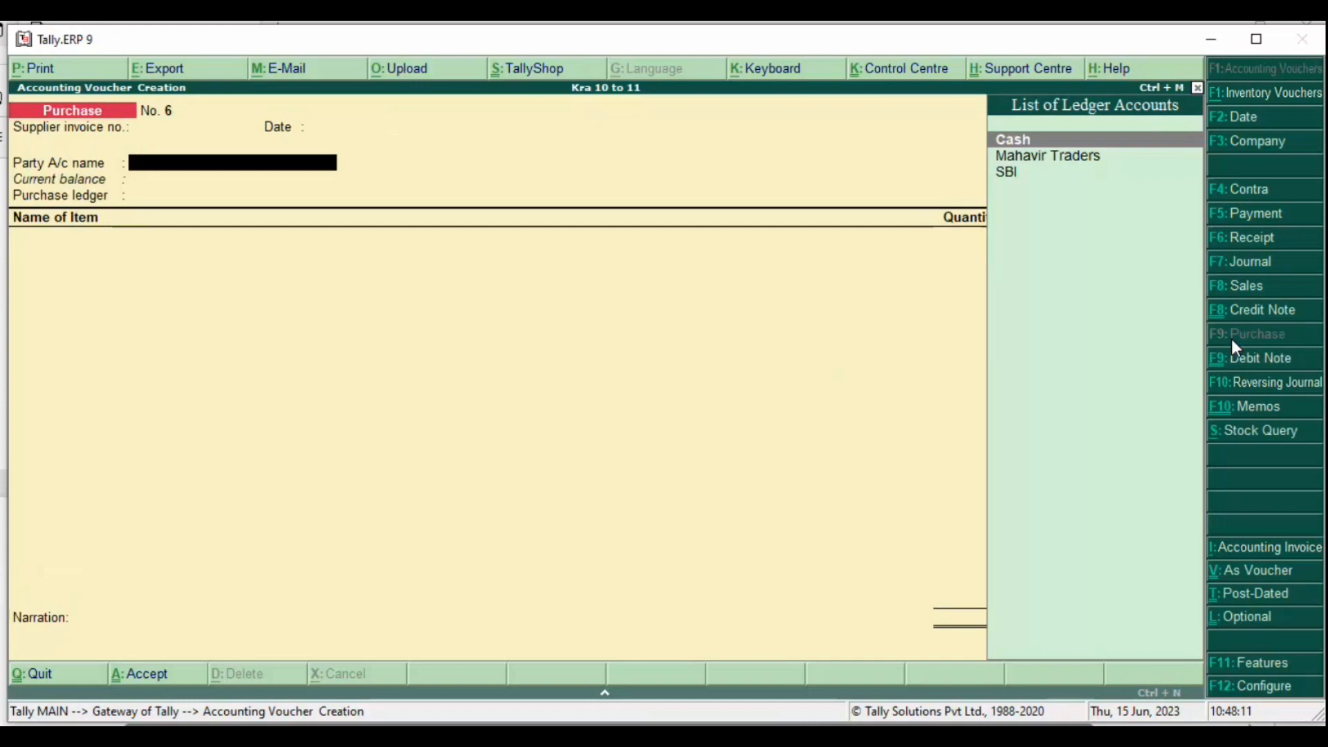
{"action": "key", "text": "alt+c"}
{"action": "type", "text": "Mk traders"}
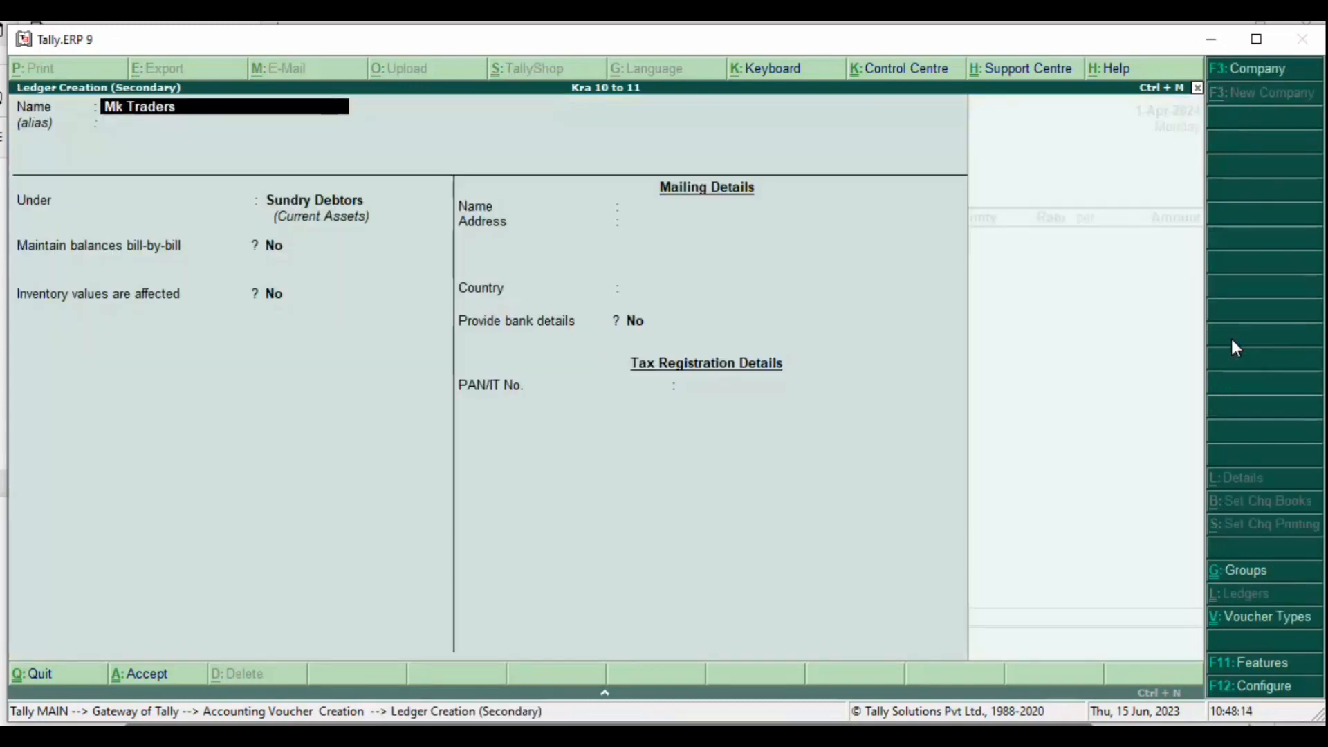
{"action": "key", "text": "Return"}
{"action": "type", "text": "Cr"}
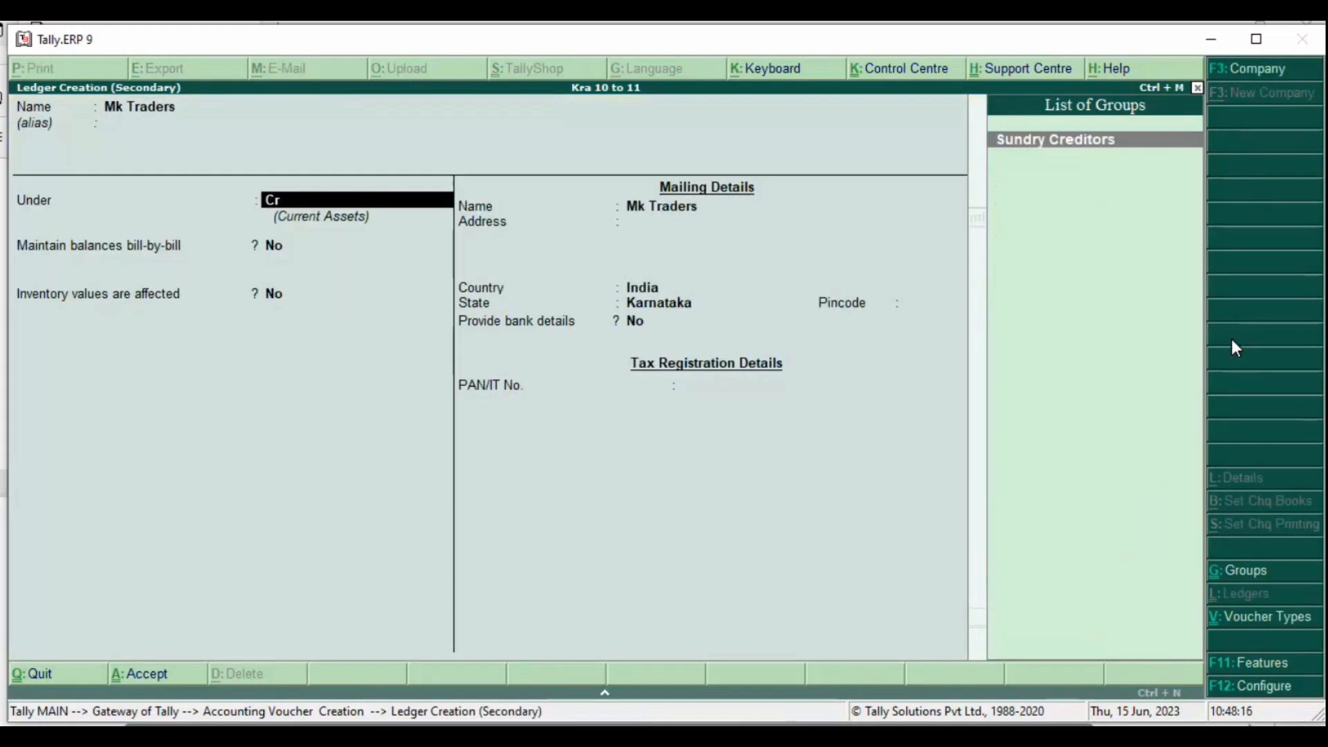
{"action": "key", "text": "Return"}
{"action": "key", "text": "ctrl+a"}
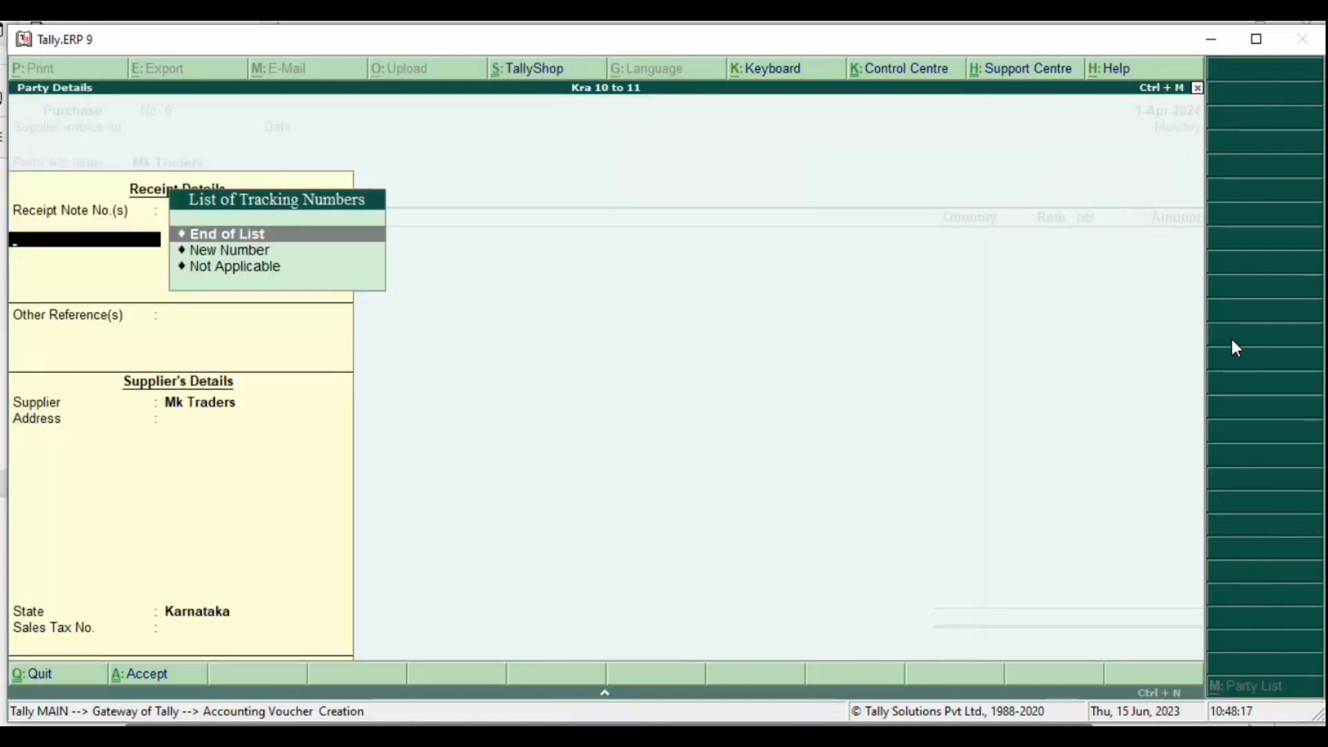
{"action": "key", "text": "ctrl+a"}
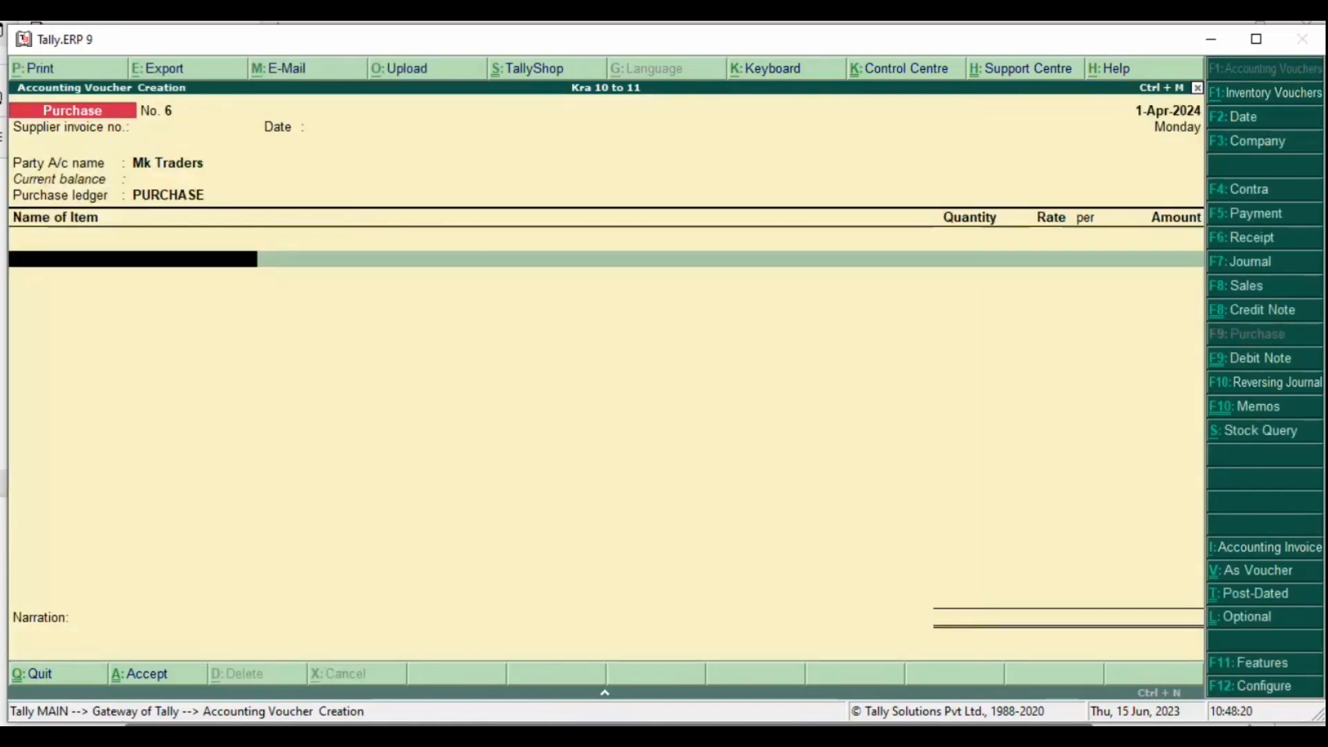
Step: Check the purchase table in the PDF and add PLASTIC WATER BOTTLE from Main Location with 100 NOS at a rate of 100 in Tally.ERP 9
{"action": "key", "text": "alt+Tab"}
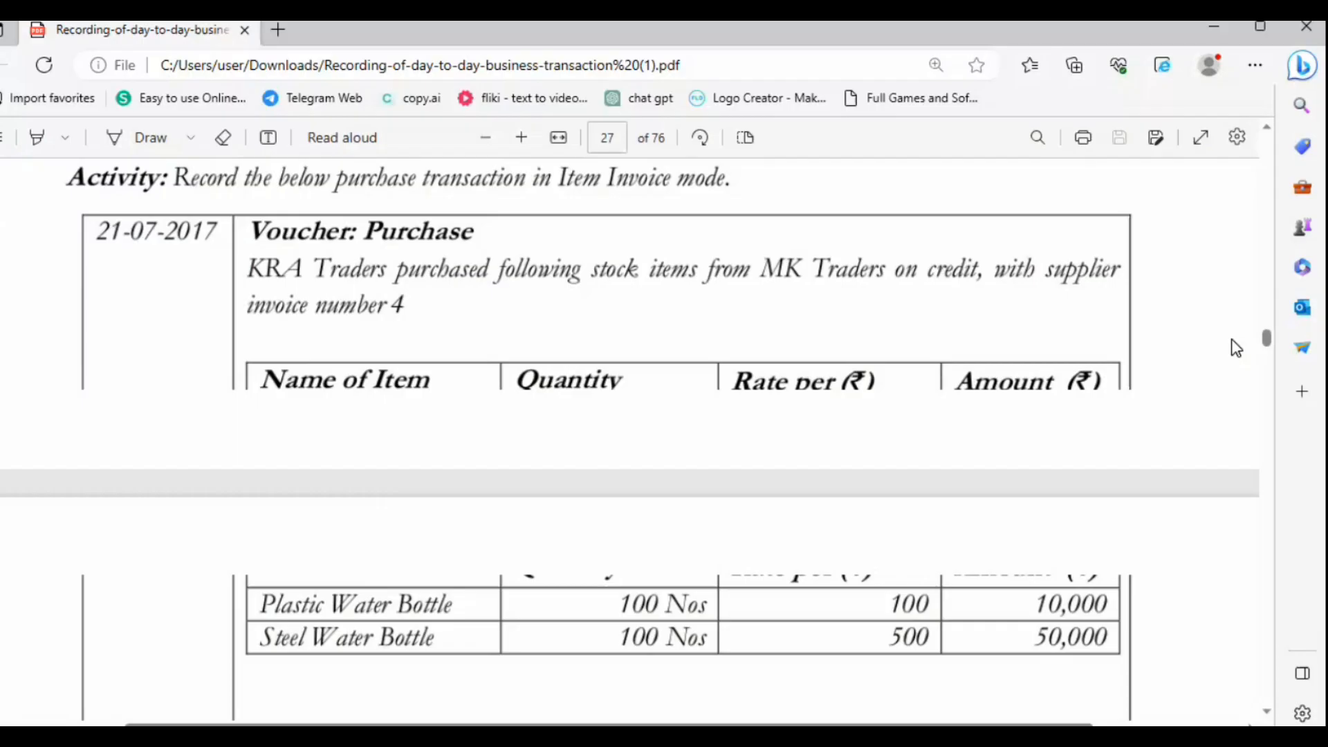
{"action": "key", "text": "alt+Tab"}
{"action": "type", "text": "Pl"}
{"action": "key", "text": "Return"}
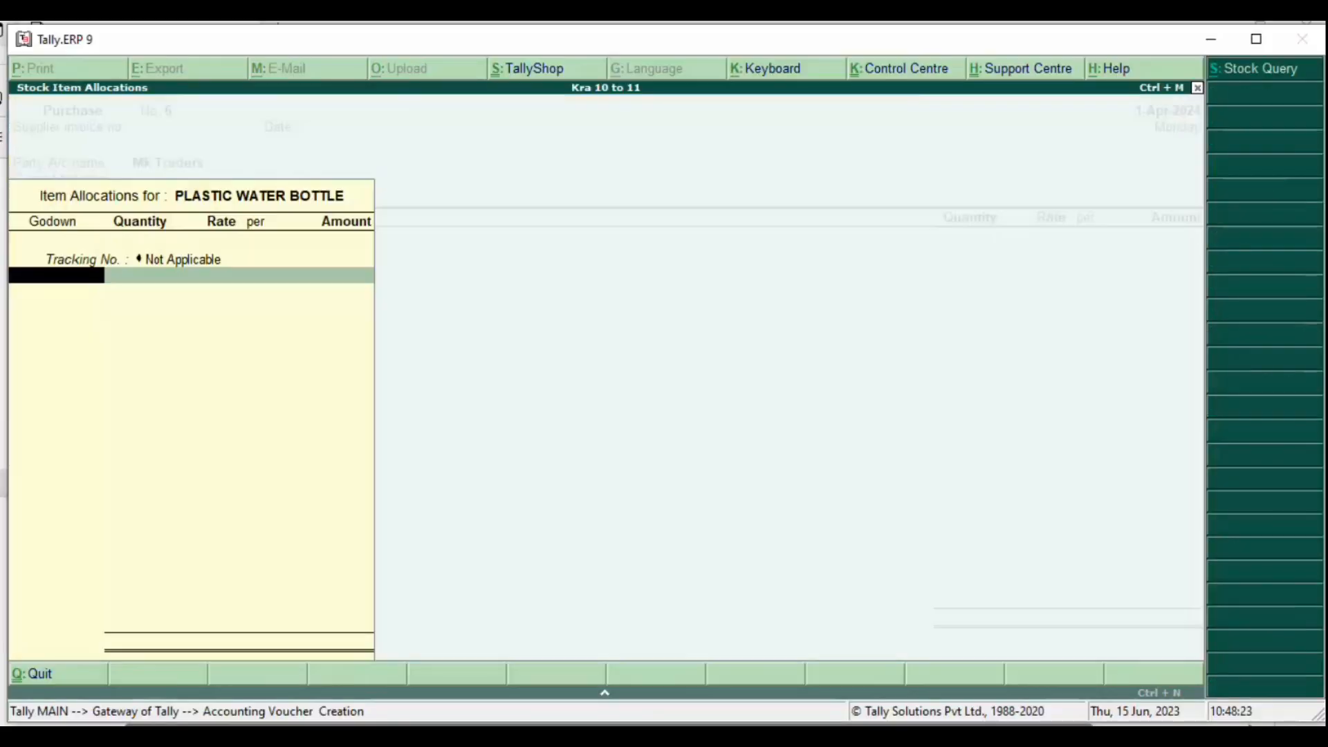
{"action": "key", "text": "alt+Tab"}
{"action": "key", "text": "alt+Tab"}
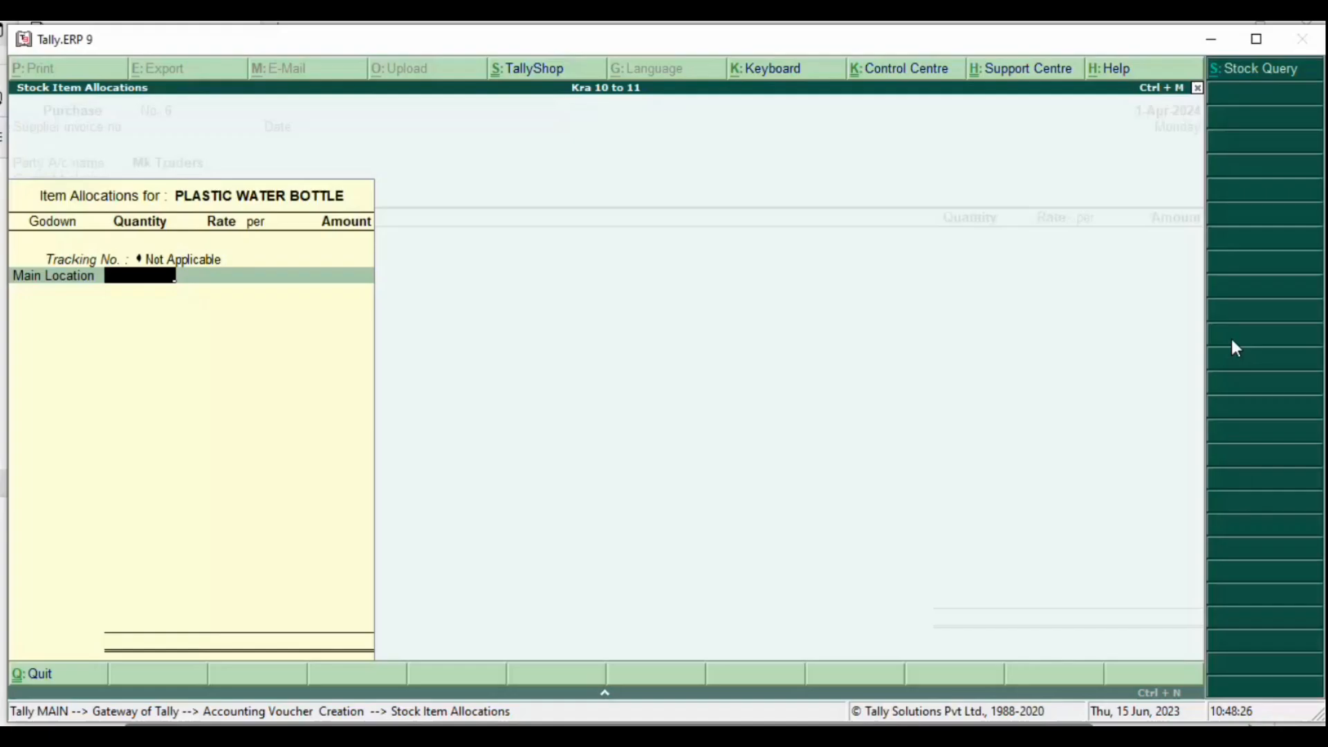
{"action": "type", "text": "1"}
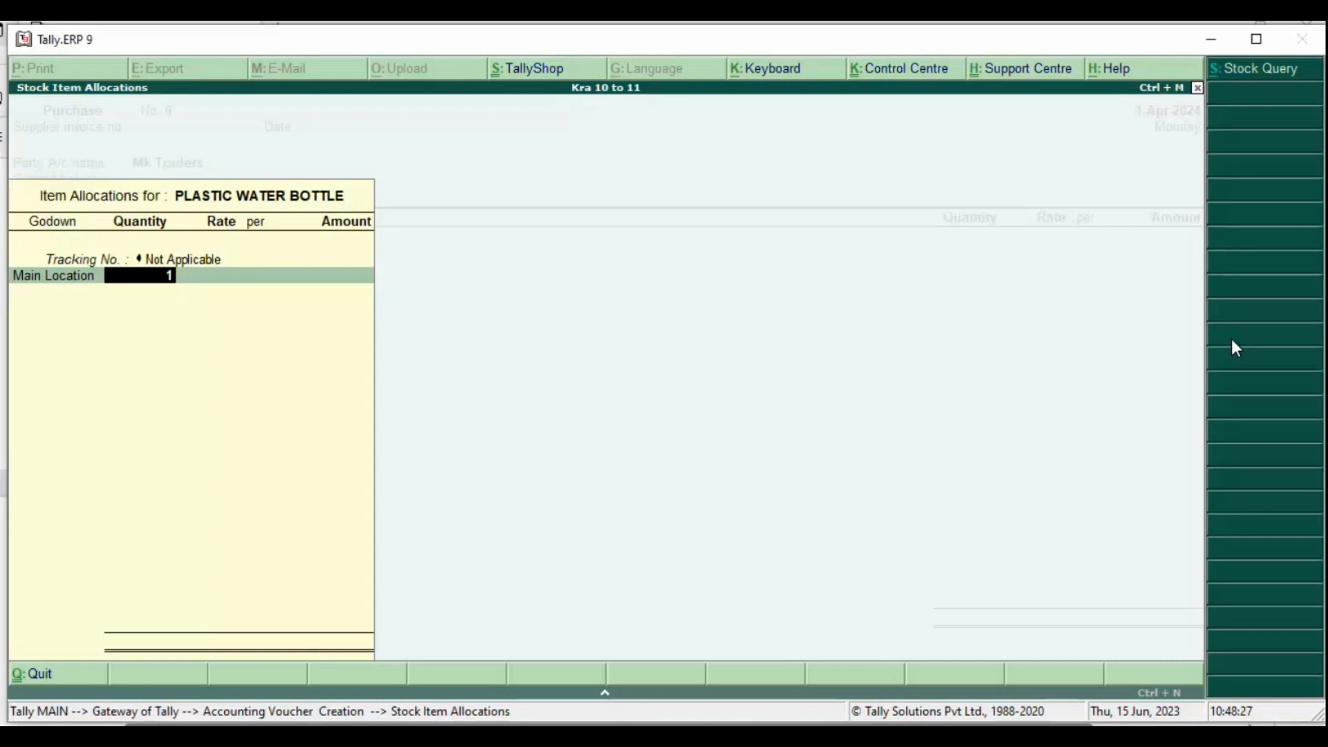
{"action": "type", "text": "00"}
{"action": "key", "text": "Return"}
{"action": "key", "text": "Return"}
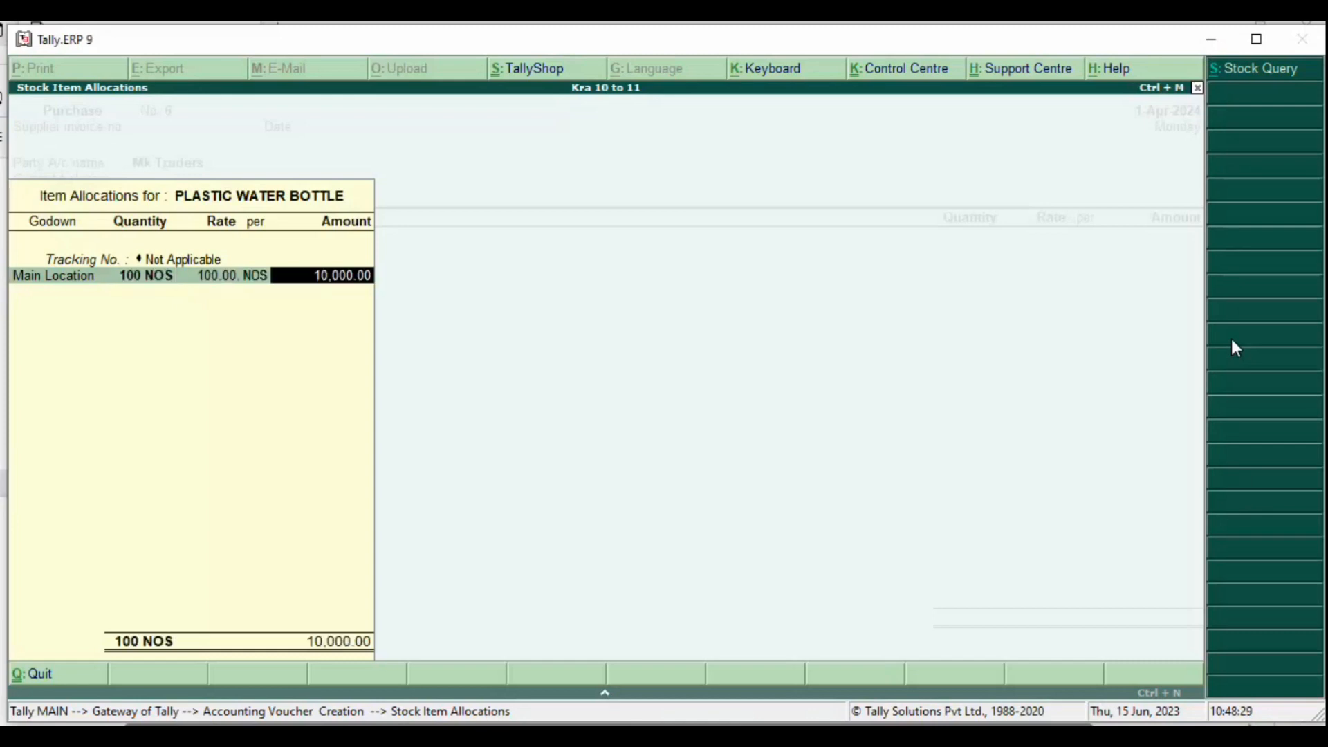
{"action": "key", "text": "Return"}
{"action": "key", "text": "Return"}
Step: Add Steel Water to the purchase from Main Location with 100 NOS at a rate of 500, checking the rate against the PDF
{"action": "type", "text": "ste"}
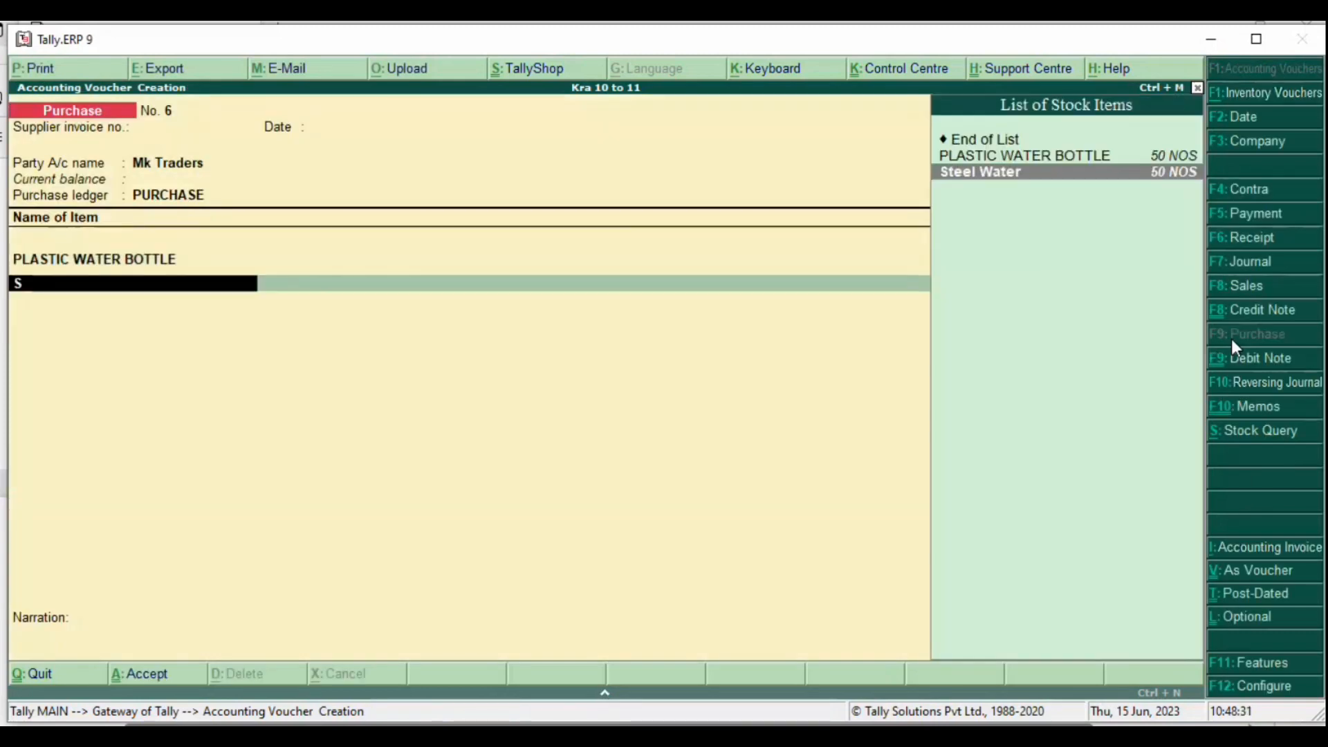
{"action": "key", "text": "Return"}
{"action": "key", "text": "Return"}
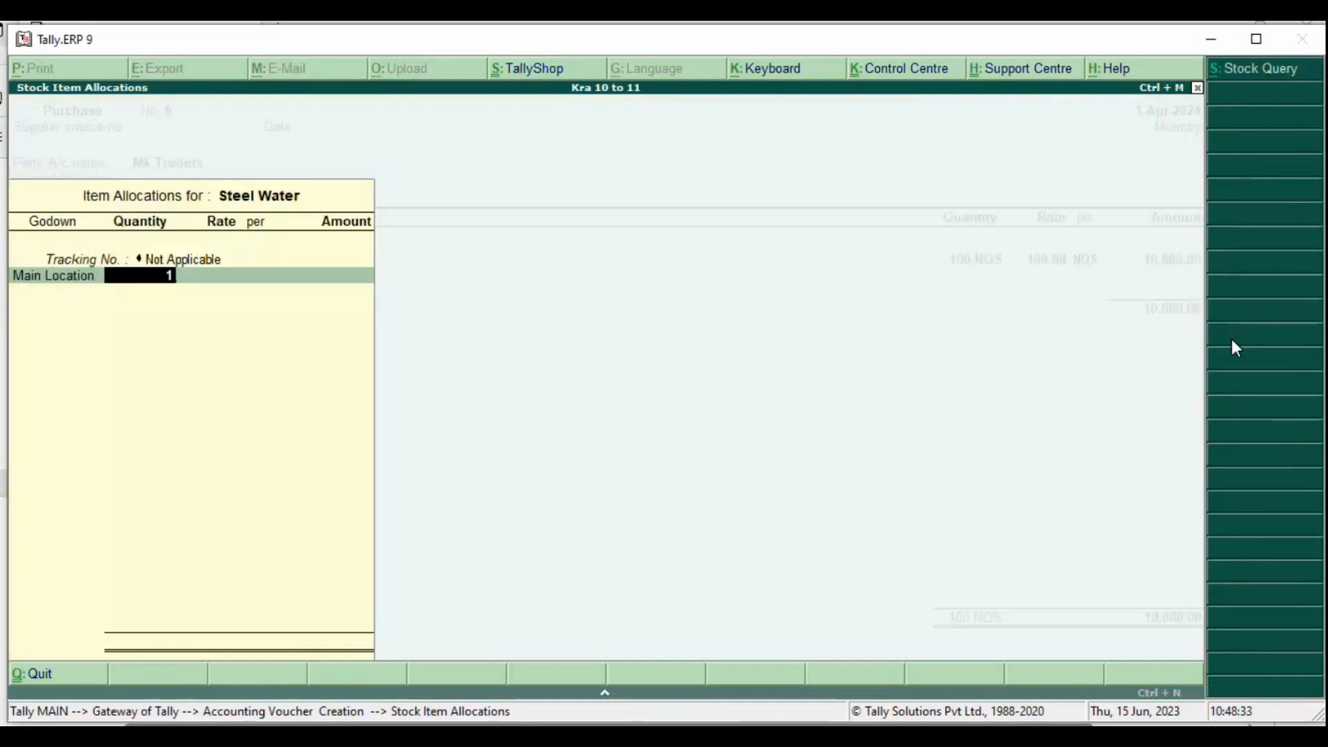
{"action": "type", "text": "100"}
{"action": "key", "text": "Return"}
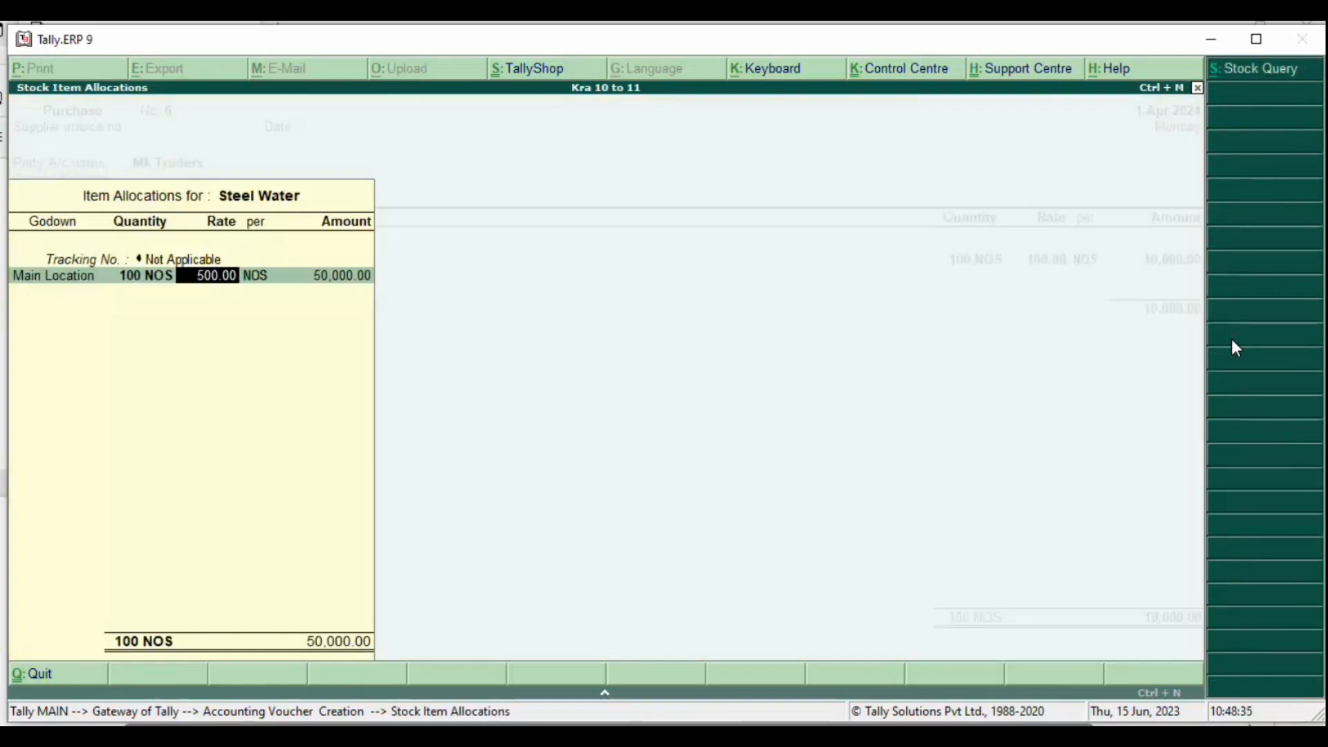
{"action": "key", "text": "alt+Tab"}
{"action": "key", "text": "alt+Tab"}
{"action": "key", "text": "Return"}
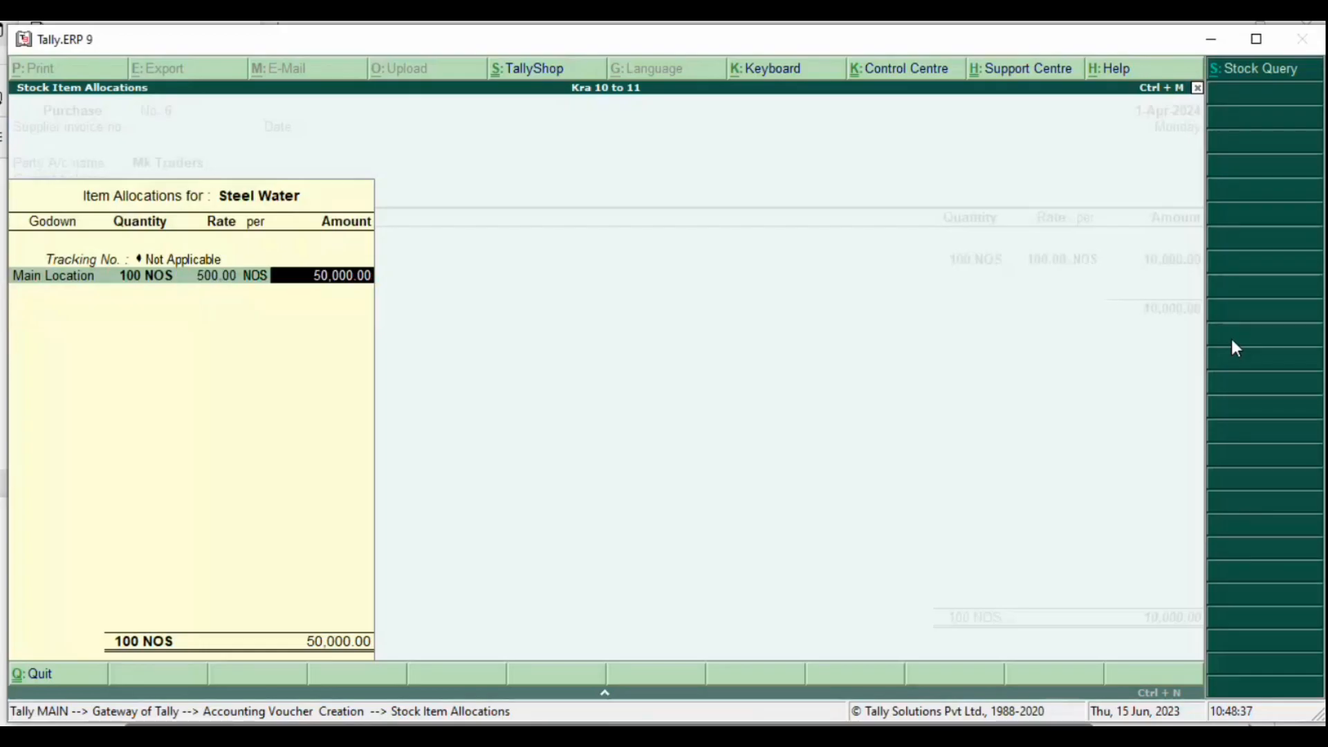
{"action": "key", "text": "Return"}
{"action": "key", "text": "Return"}
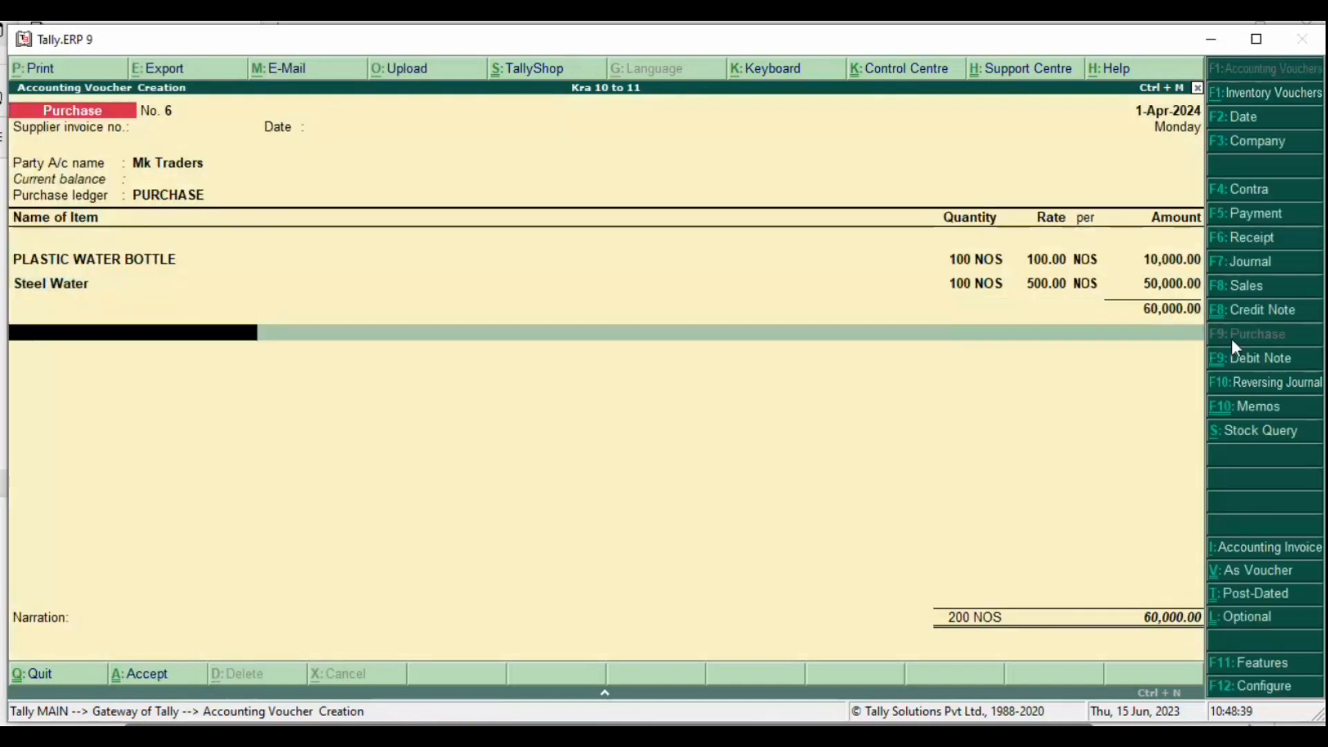
Step: End the item list and save the Mk Traders purchase voucher without a narration
{"action": "key", "text": "Return"}
{"action": "key", "text": "Return"}
{"action": "key", "text": "Return"}
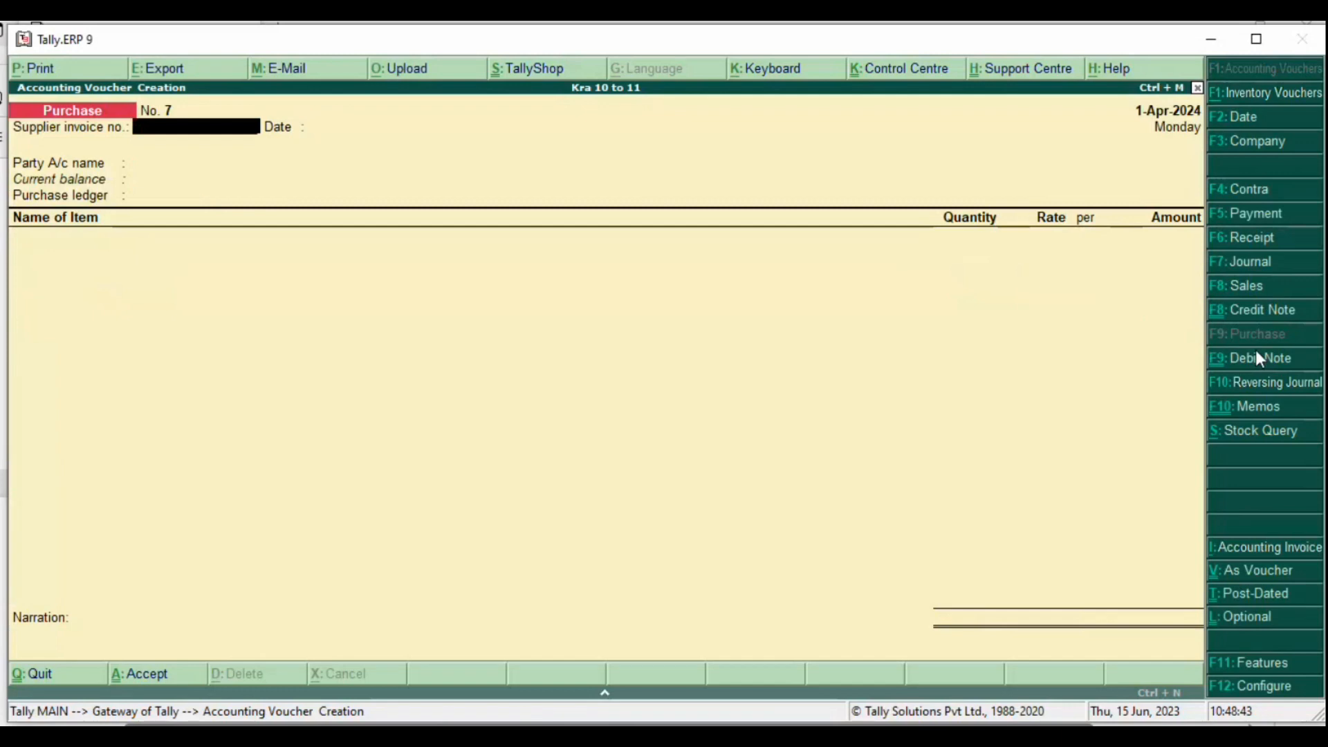
Step: Start a Debit Note voucher with original invoice number 1 and original invoice date 1-Apr-2024
{"action": "left_click", "coordinate": [1258, 357]}
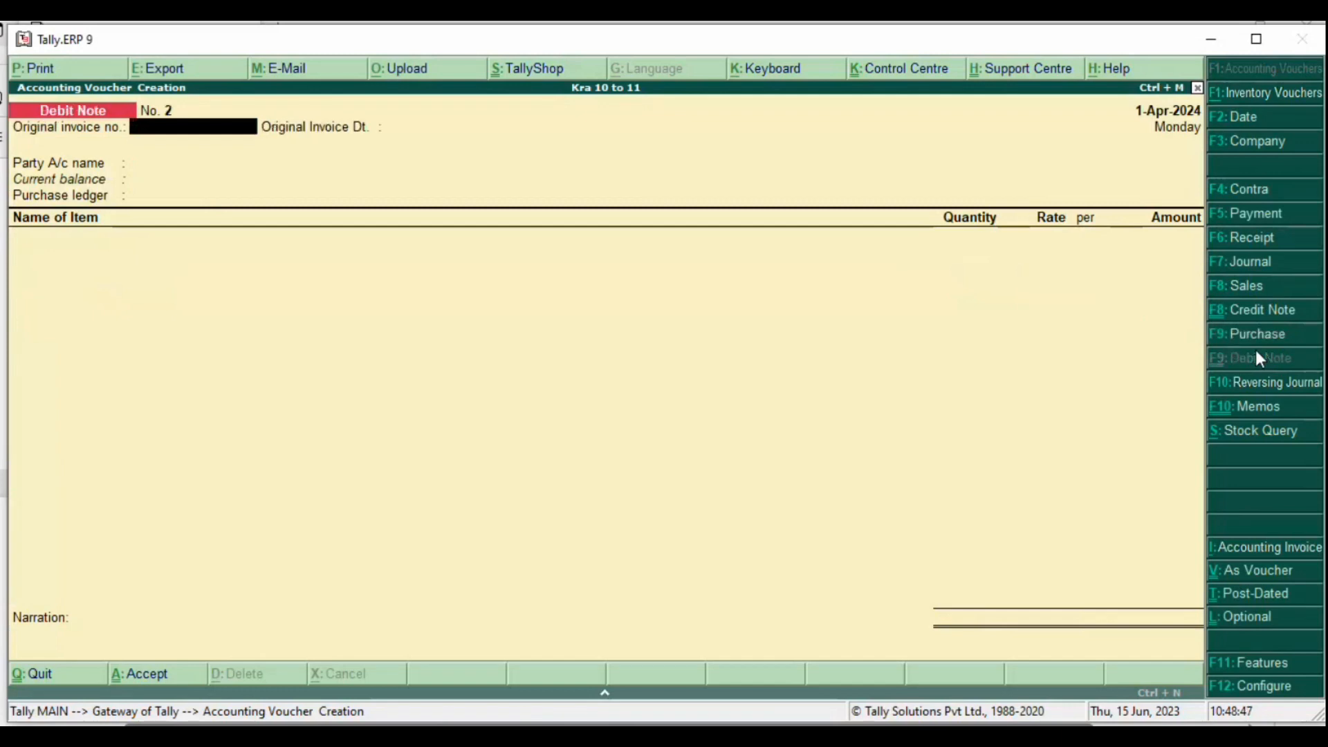
{"action": "key", "text": "Return"}
{"action": "key", "text": "BackSpace"}
{"action": "type", "text": "1"}
{"action": "key", "text": "Return"}
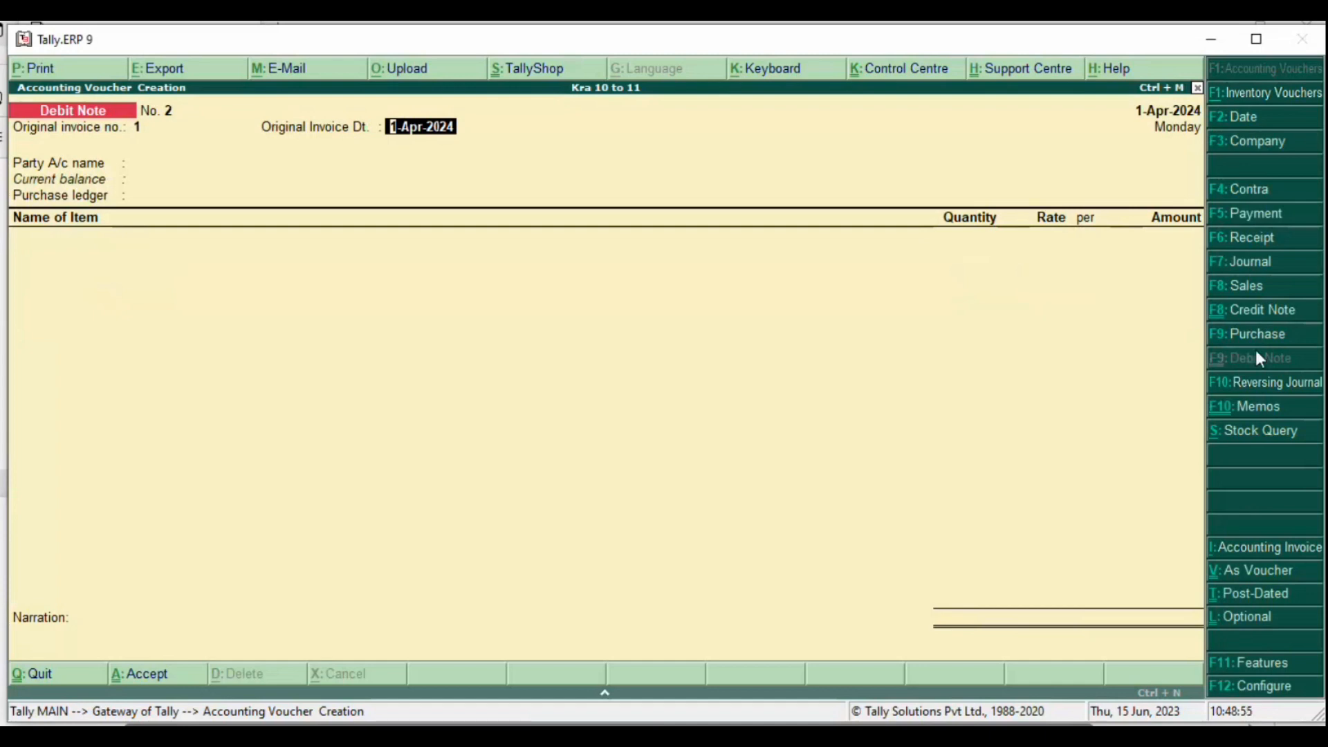
{"action": "key", "text": "Return"}
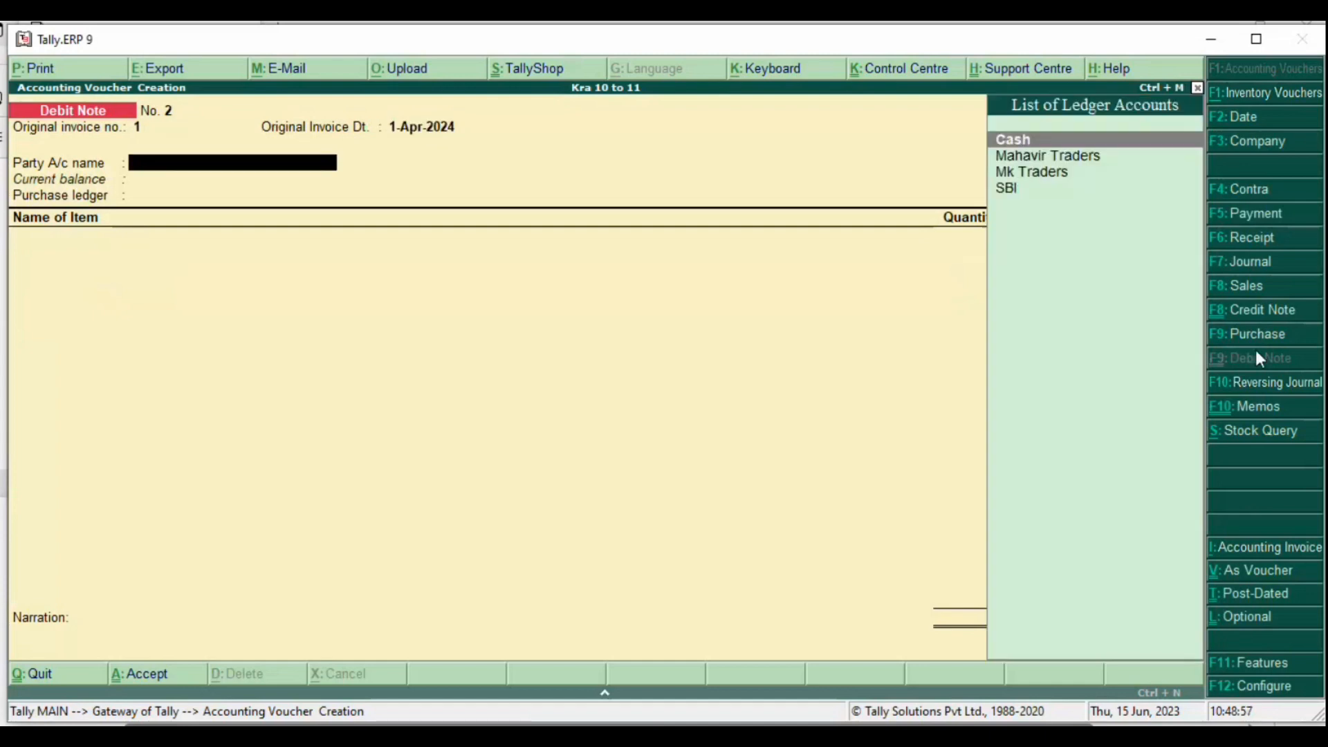
Step: Set the debit note's party account to Mk Traders and its purchase ledger to PURCHASE
{"action": "key", "text": "Down"}
{"action": "key", "text": "Down"}
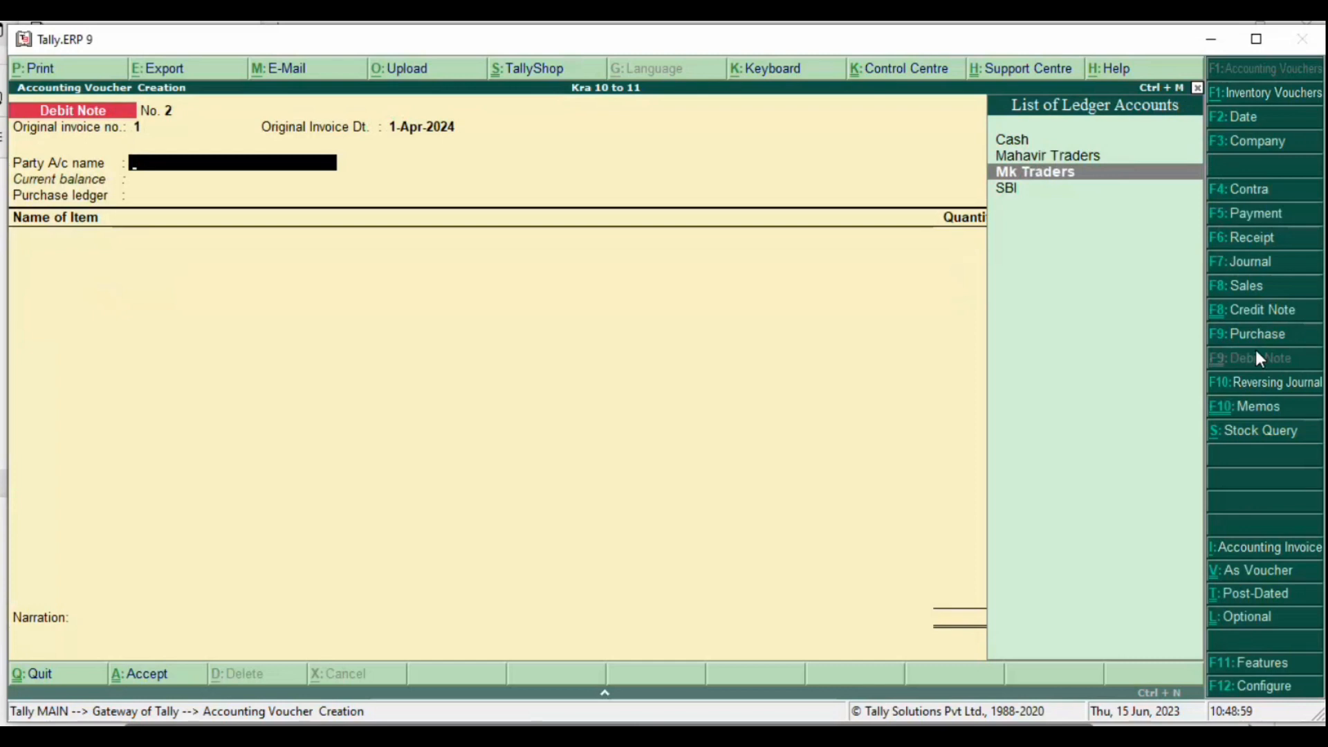
{"action": "key", "text": "Return"}
{"action": "key", "text": "Return"}
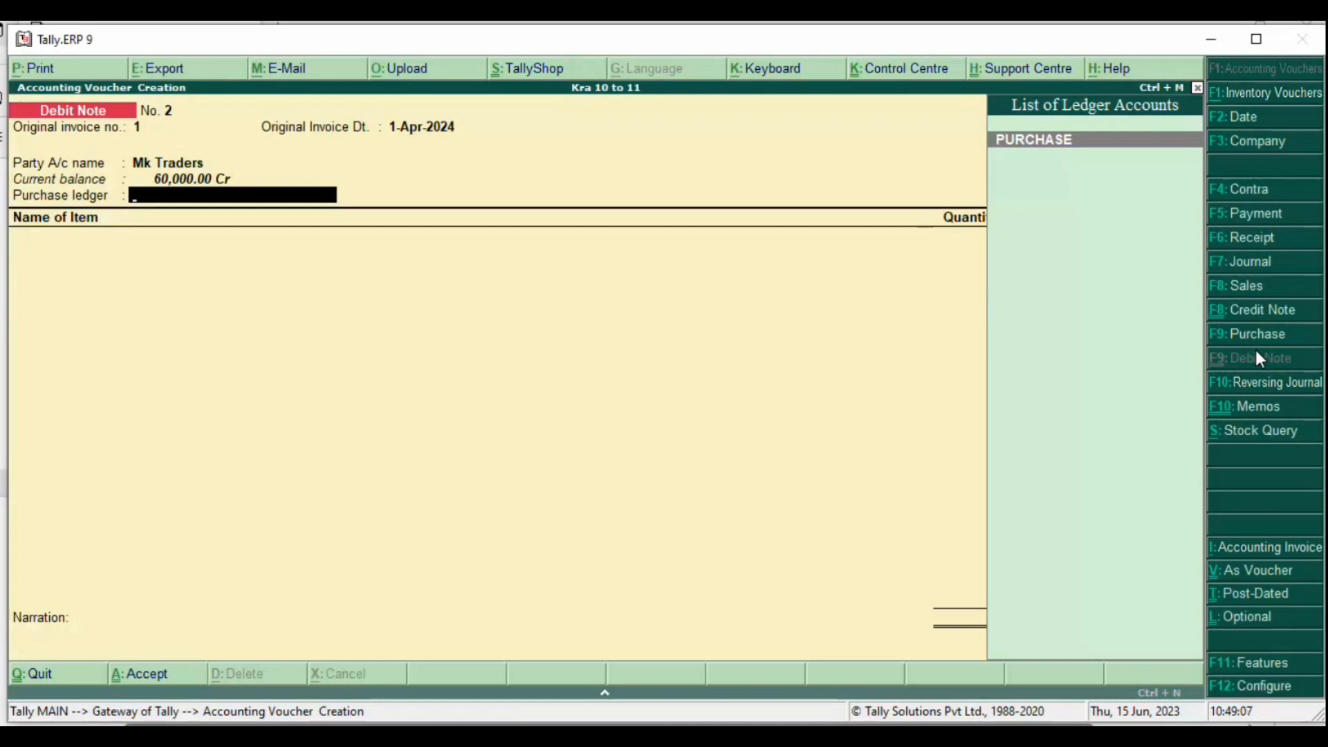
{"action": "key", "text": "Return"}
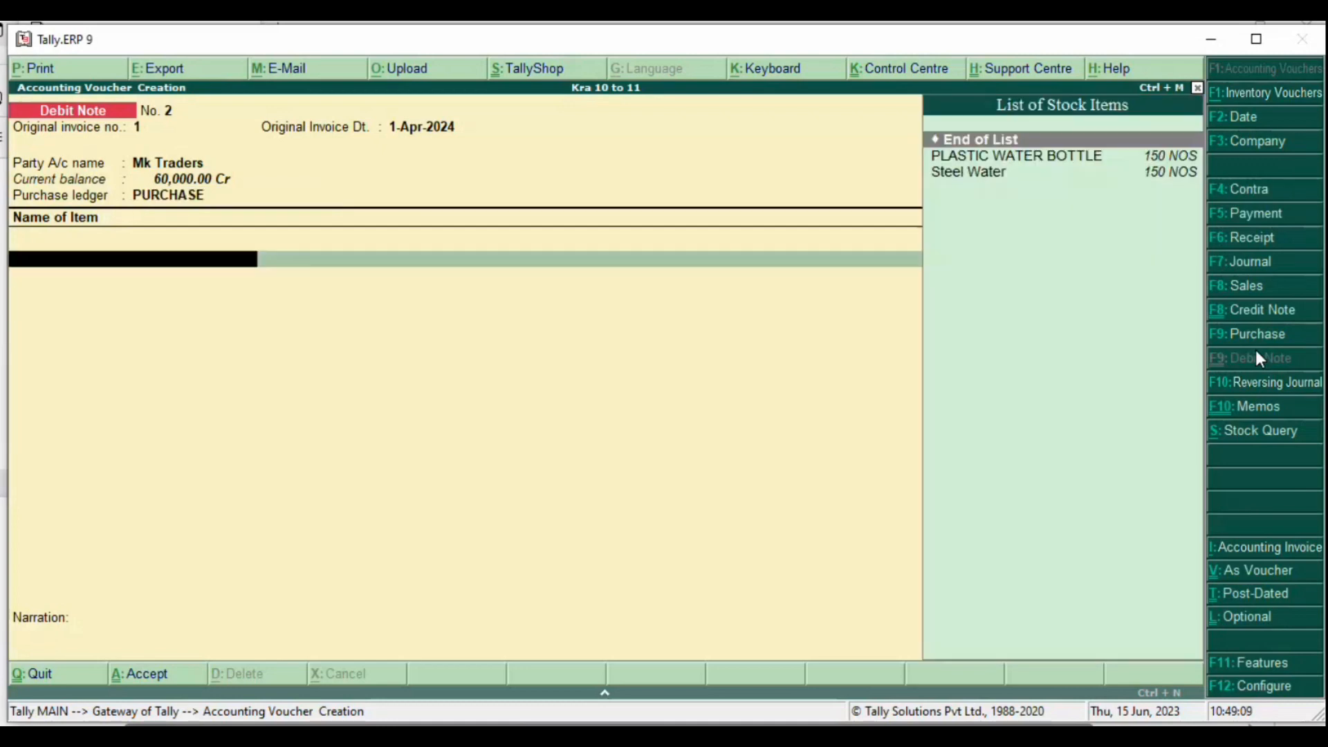
Step: Check the returned goods in the PDF and add PLASTIC WATER BOTTLE from Main Location with 50 NOS at 100 to the Tally.ERP 9 debit note
{"action": "key", "text": "Down"}
{"action": "key", "text": "Return"}
{"action": "key", "text": "alt+Tab"}
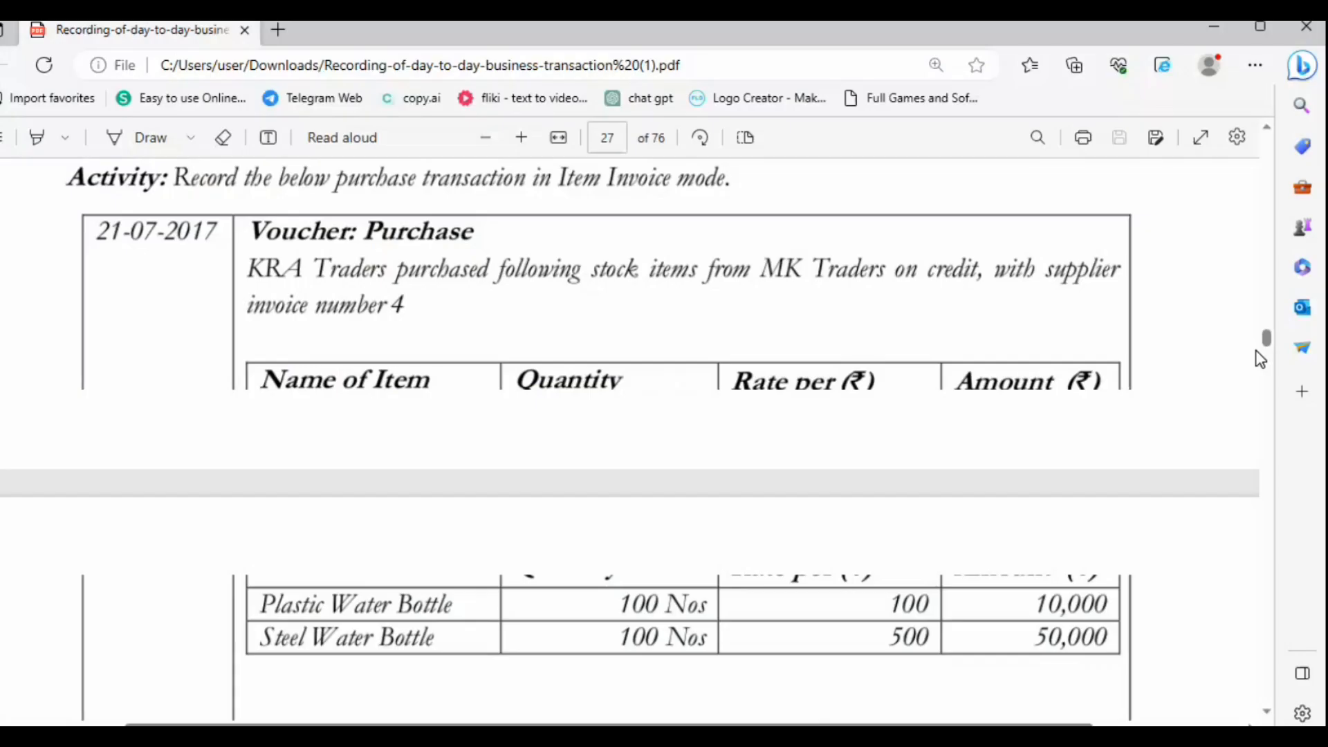
{"action": "scroll", "coordinate": [793, 474], "scroll_direction": "down", "scroll_amount": 5}
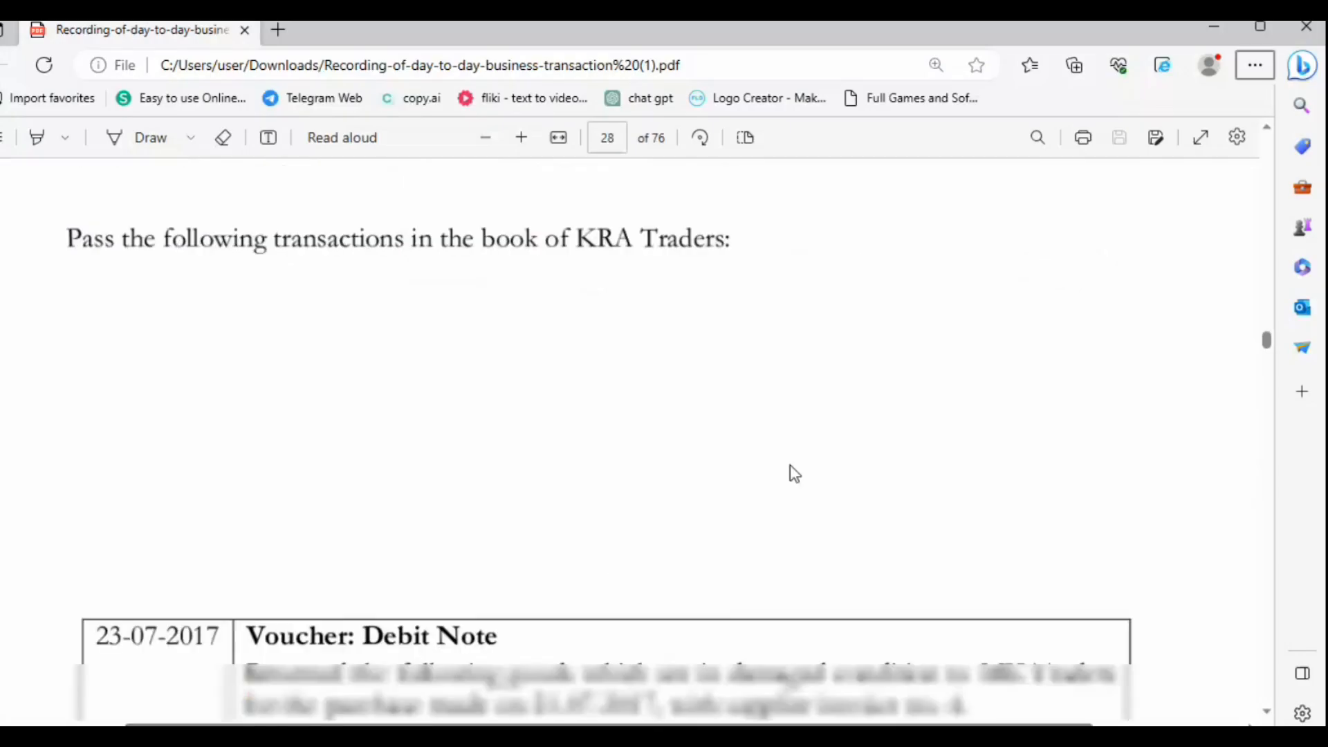
{"action": "scroll", "coordinate": [794, 473], "scroll_direction": "down", "scroll_amount": 5}
{"action": "key", "text": "alt+Tab"}
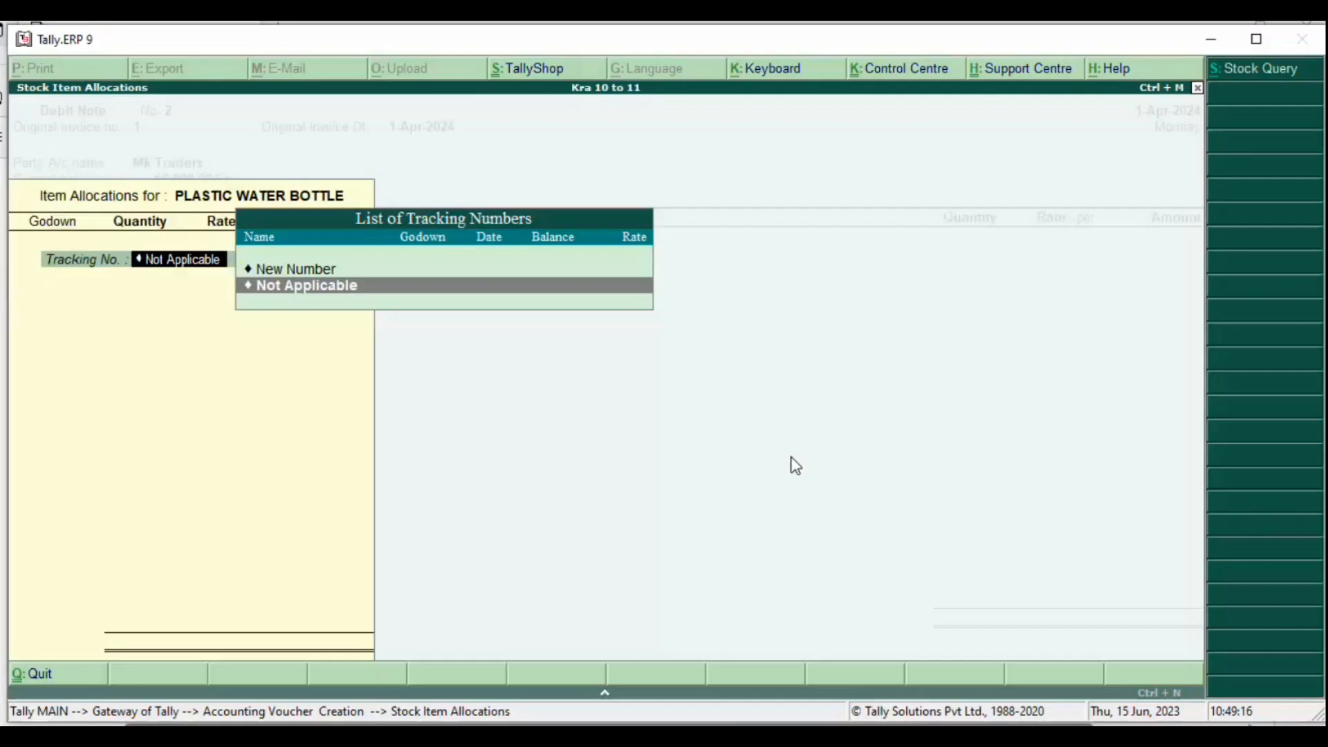
{"action": "key", "text": "Return"}
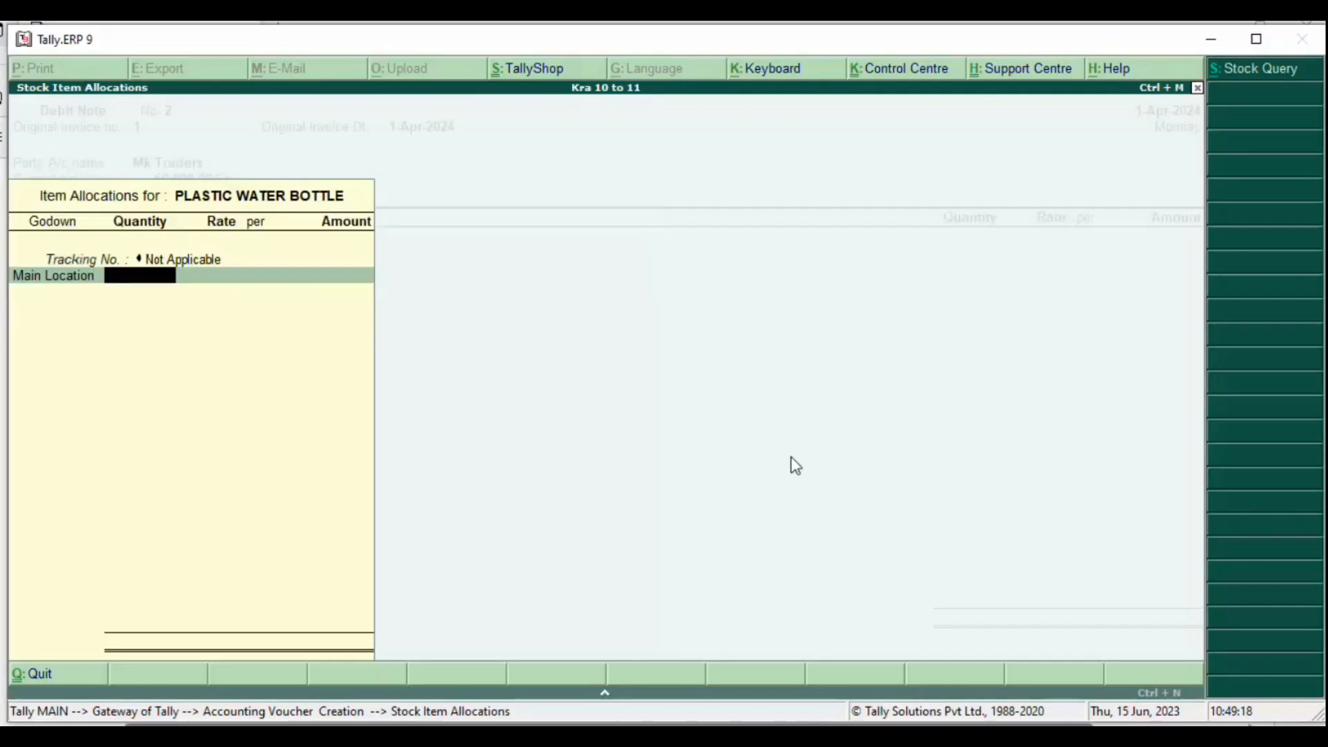
{"action": "type", "text": "50"}
{"action": "key", "text": "Return"}
{"action": "key", "text": "Return"}
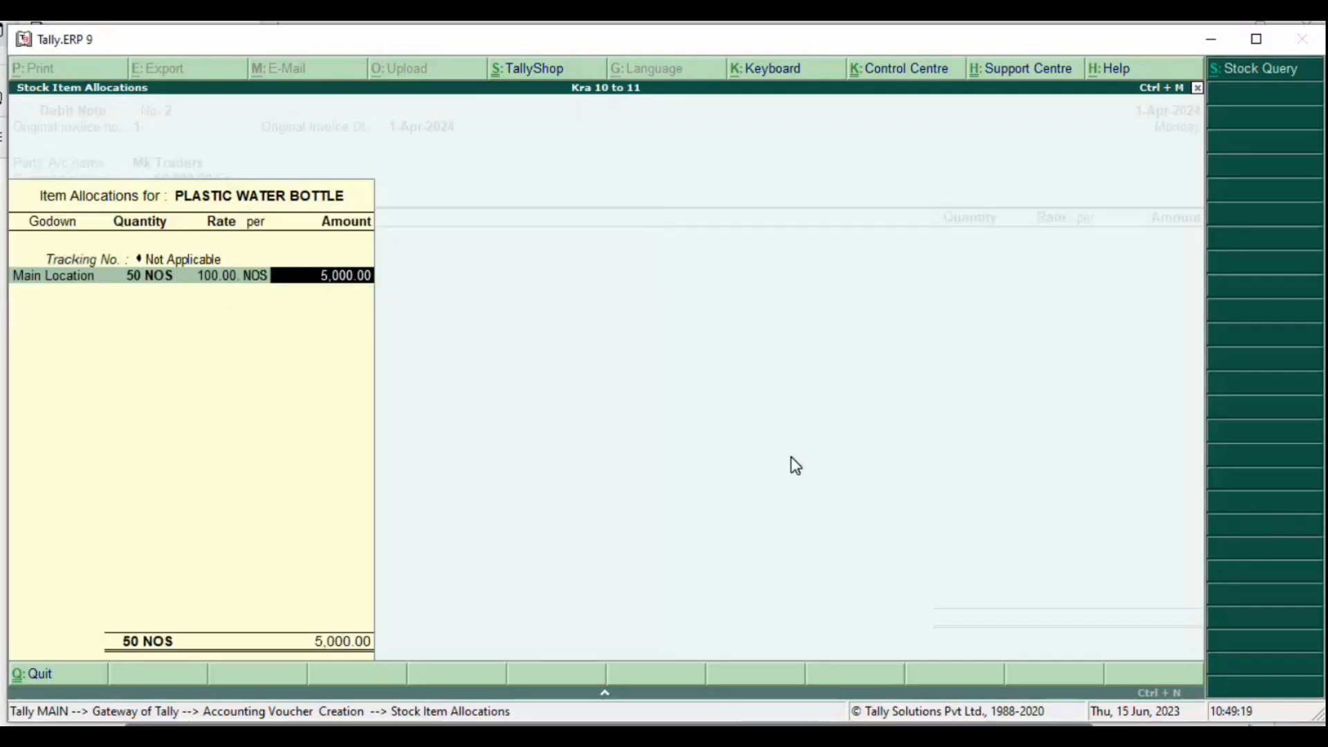
{"action": "key", "text": "Return"}
{"action": "key", "text": "Return"}
Step: Add Steel Water to the debit note from Main Location with 50 NOS at a rate of 500
{"action": "type", "text": "S"}
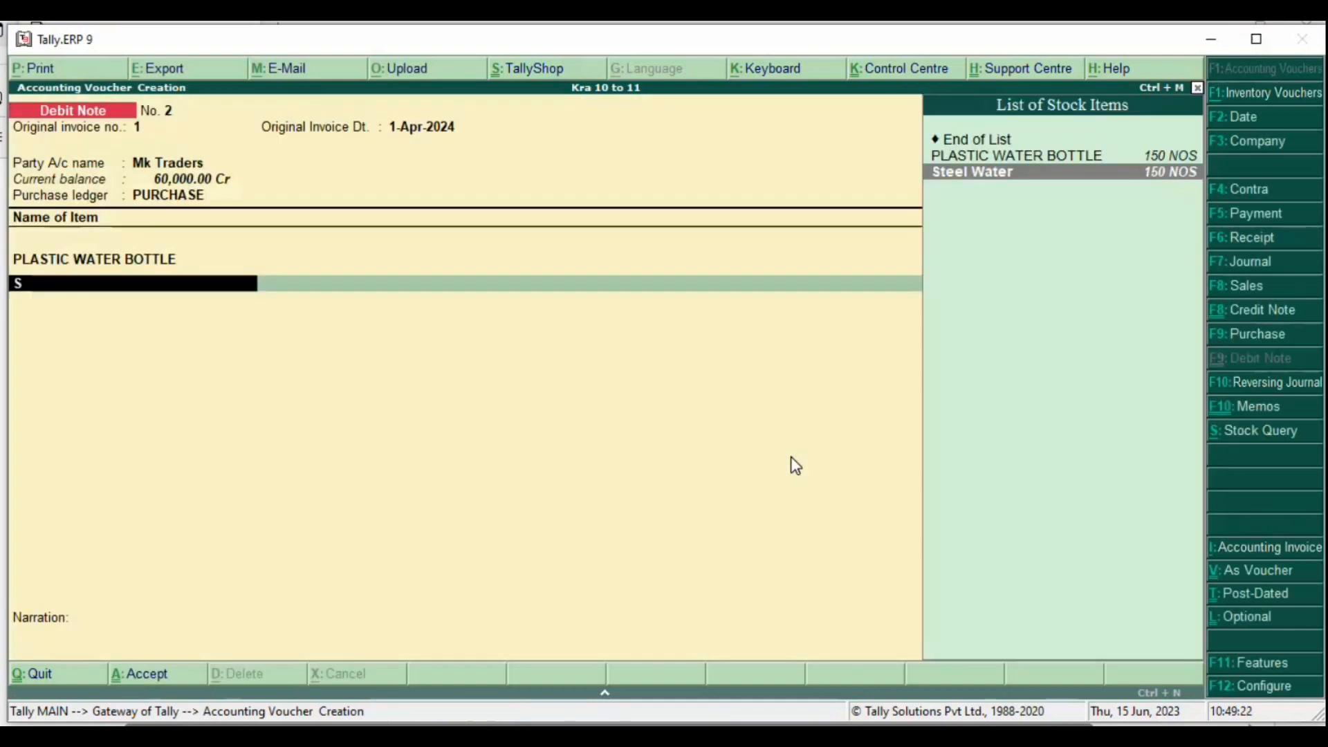
{"action": "key", "text": "Return"}
{"action": "key", "text": "Return"}
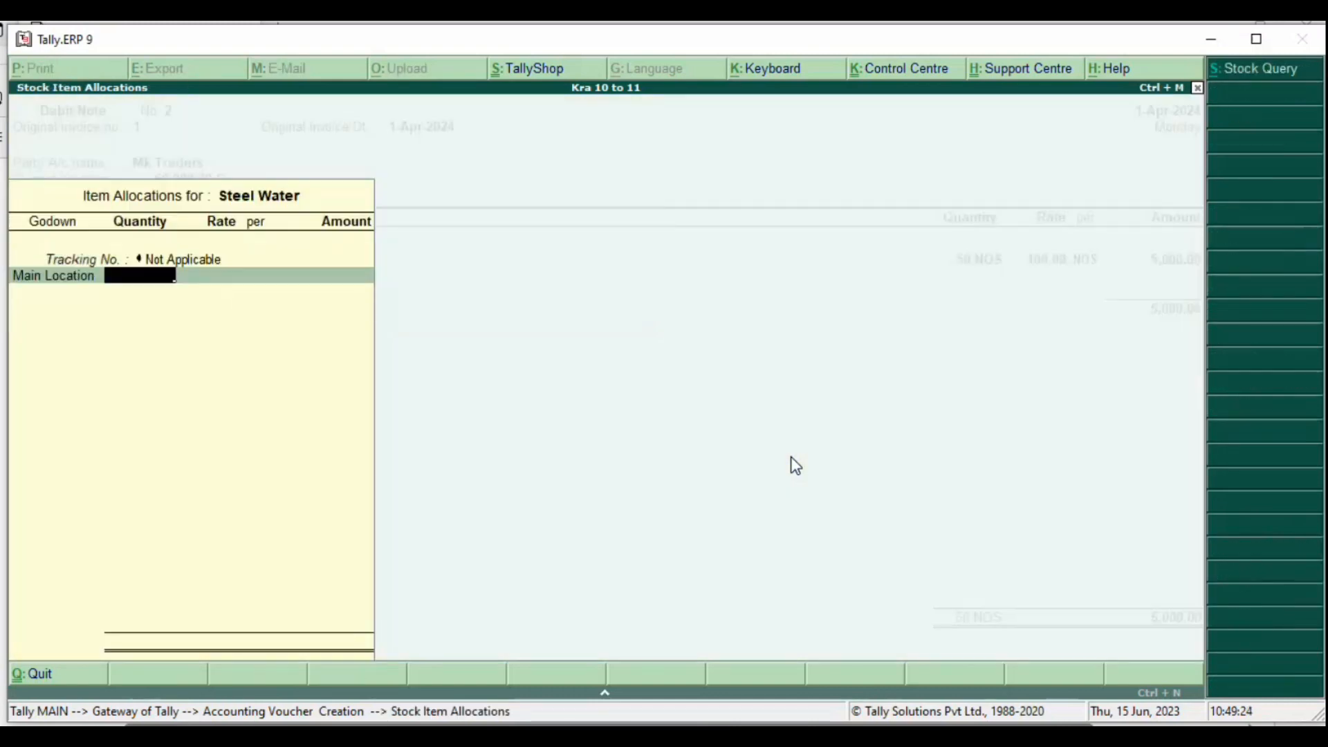
{"action": "type", "text": "50"}
{"action": "key", "text": "Return"}
{"action": "key", "text": "Return"}
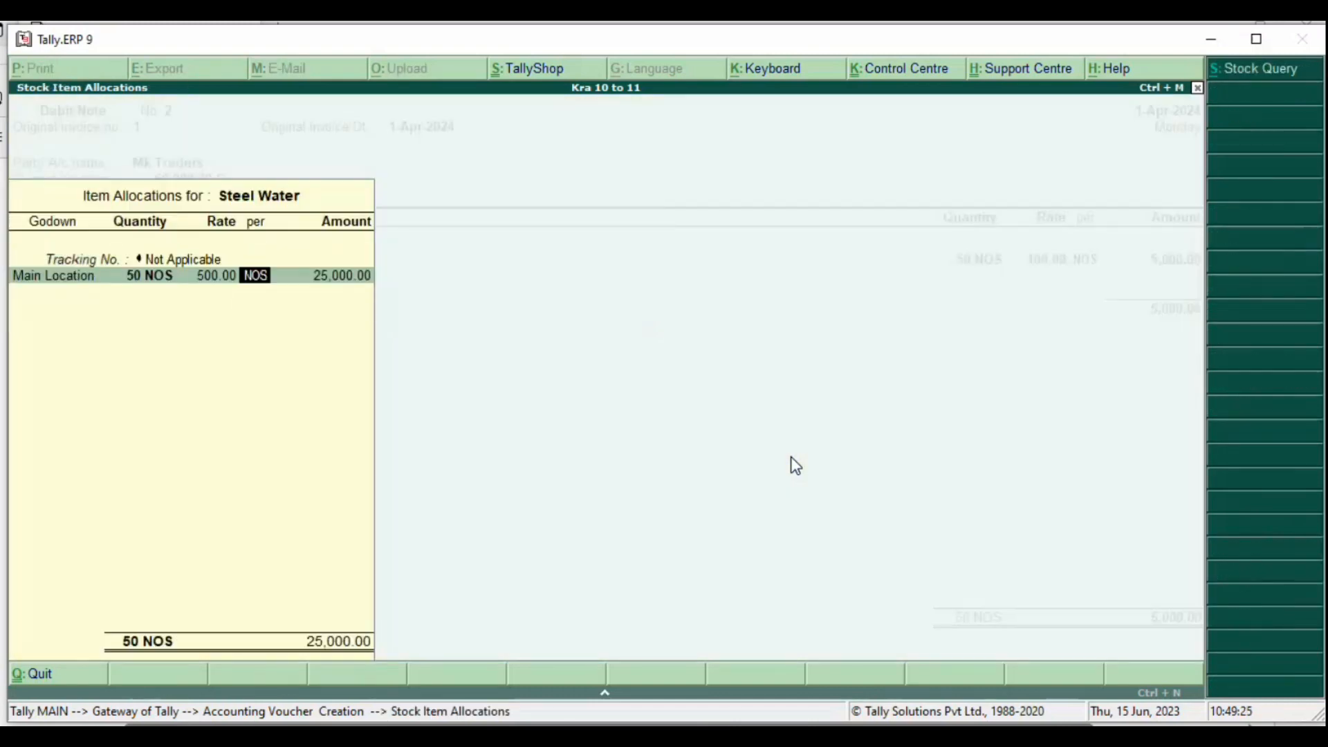
{"action": "key", "text": "Return"}
{"action": "key", "text": "Return"}
{"action": "key", "text": "Return"}
{"action": "key", "text": "Return"}
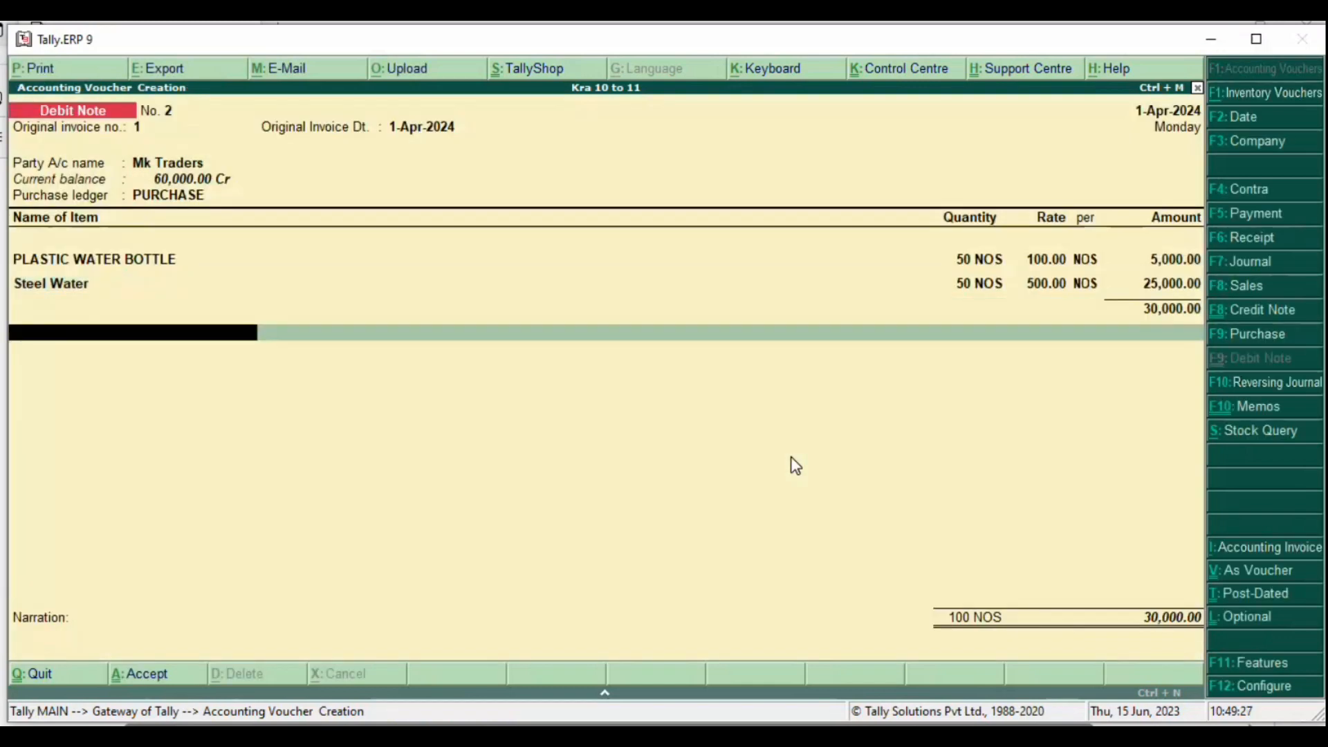
Step: End the item list and save the Mk Traders debit note without a narration
{"action": "key", "text": "Return"}
{"action": "key", "text": "Return"}
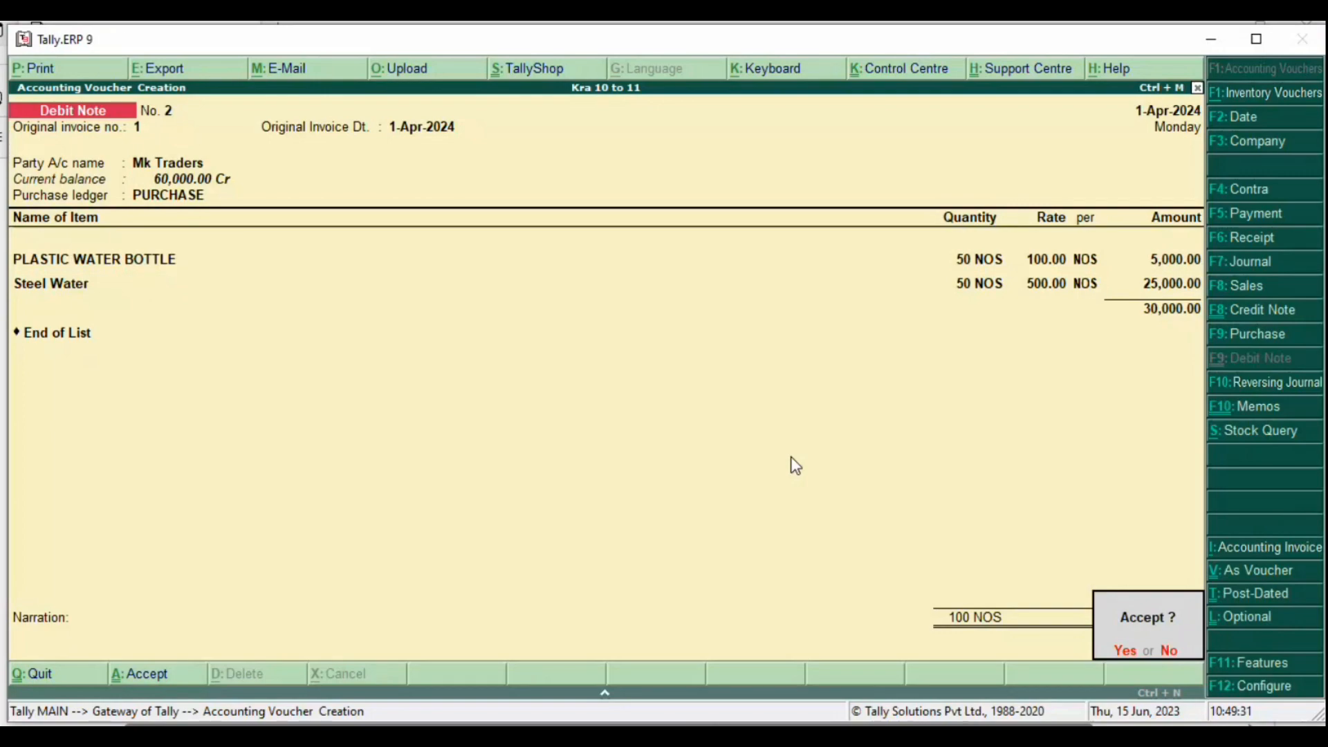
{"action": "key", "text": "Return"}
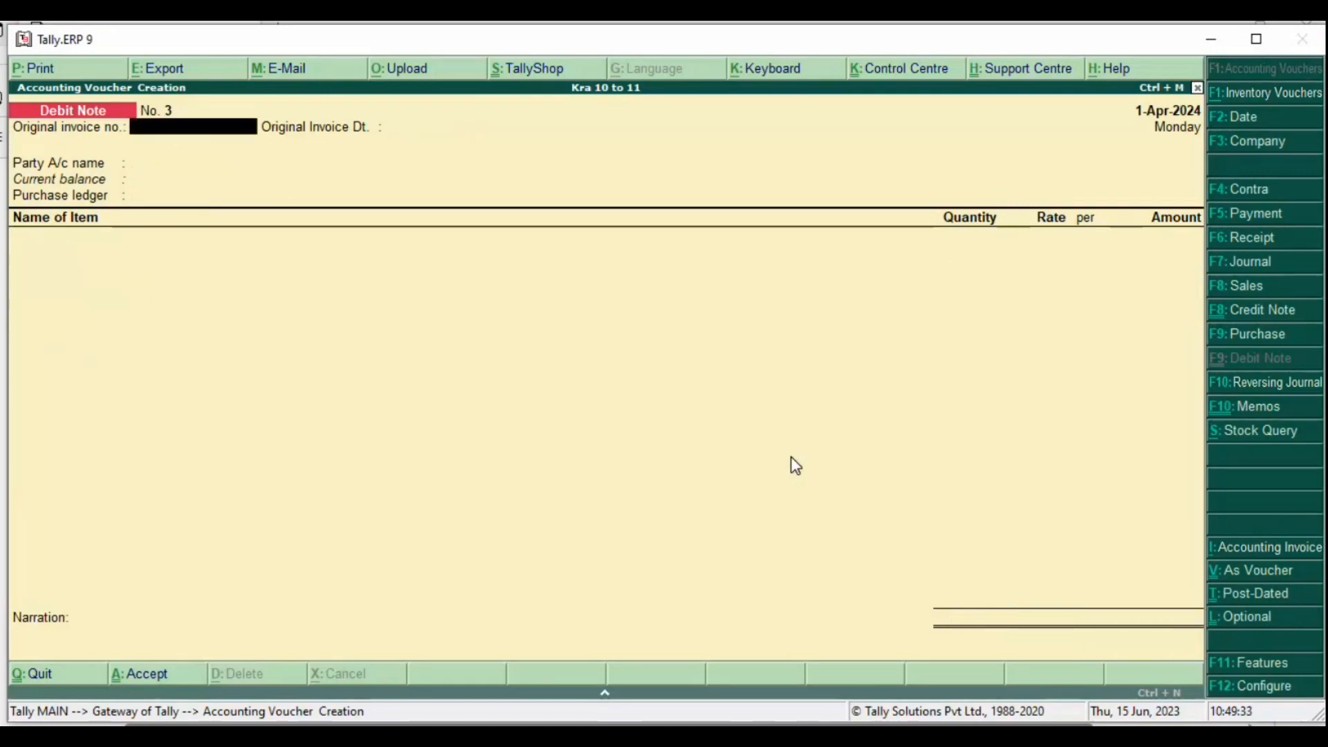
Step: Switch to the PDF, review the purchase and debit note tables, and read on to the Credit Note Voucher section
{"action": "key", "text": "alt+Tab"}
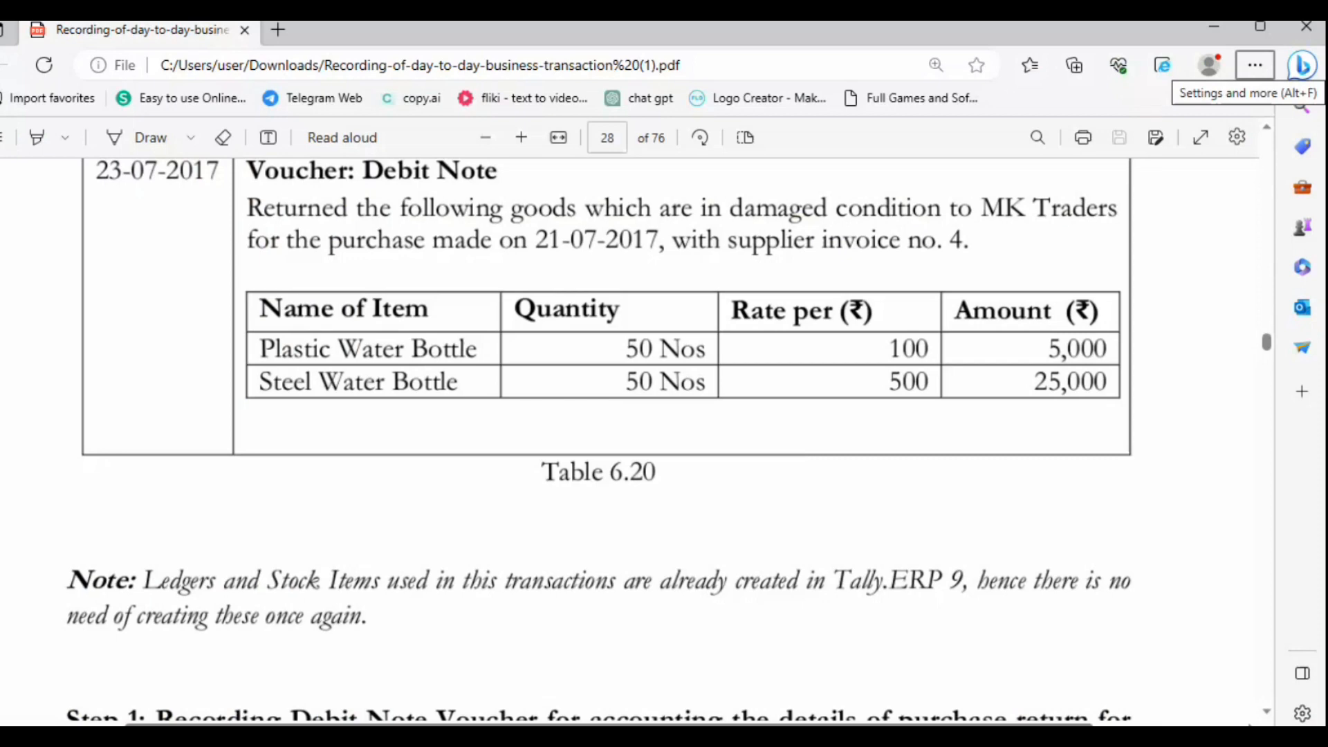
{"action": "scroll", "coordinate": [341, 293], "scroll_direction": "up", "scroll_amount": 8}
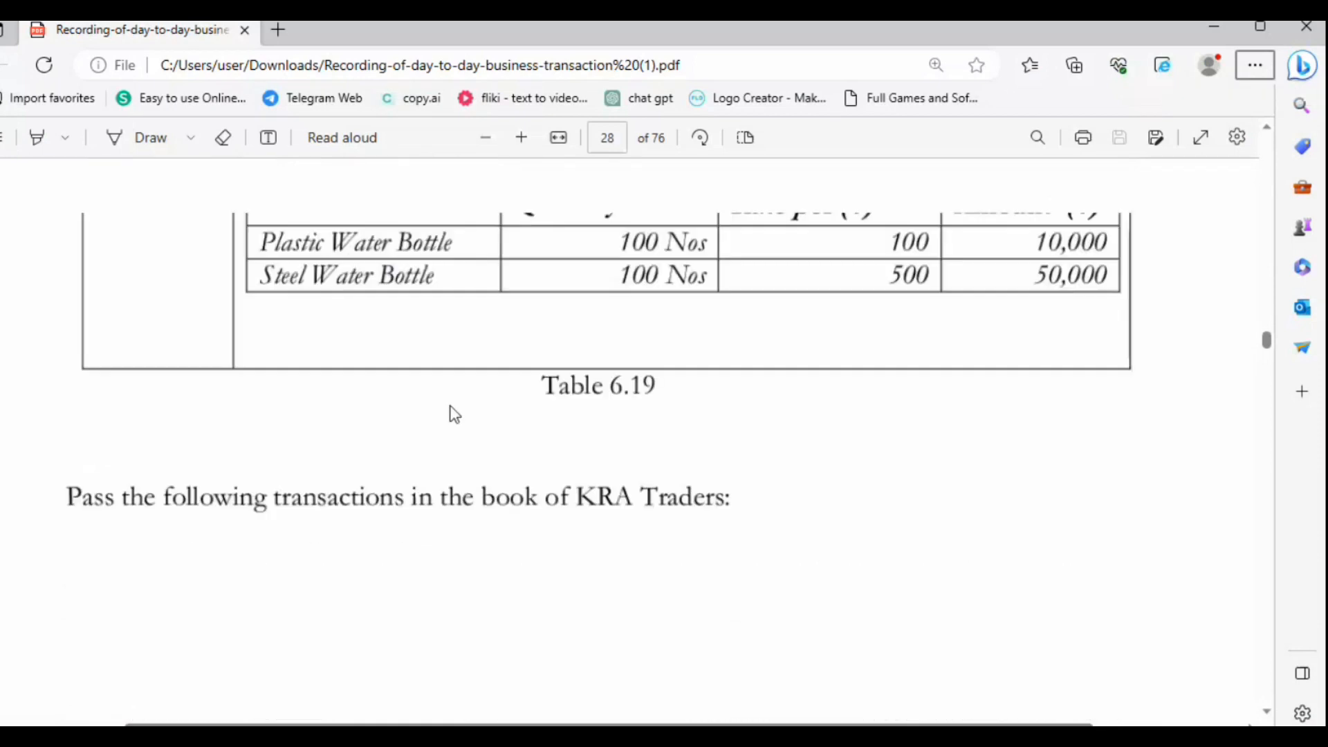
{"action": "scroll", "coordinate": [569, 317], "scroll_direction": "up", "scroll_amount": 2}
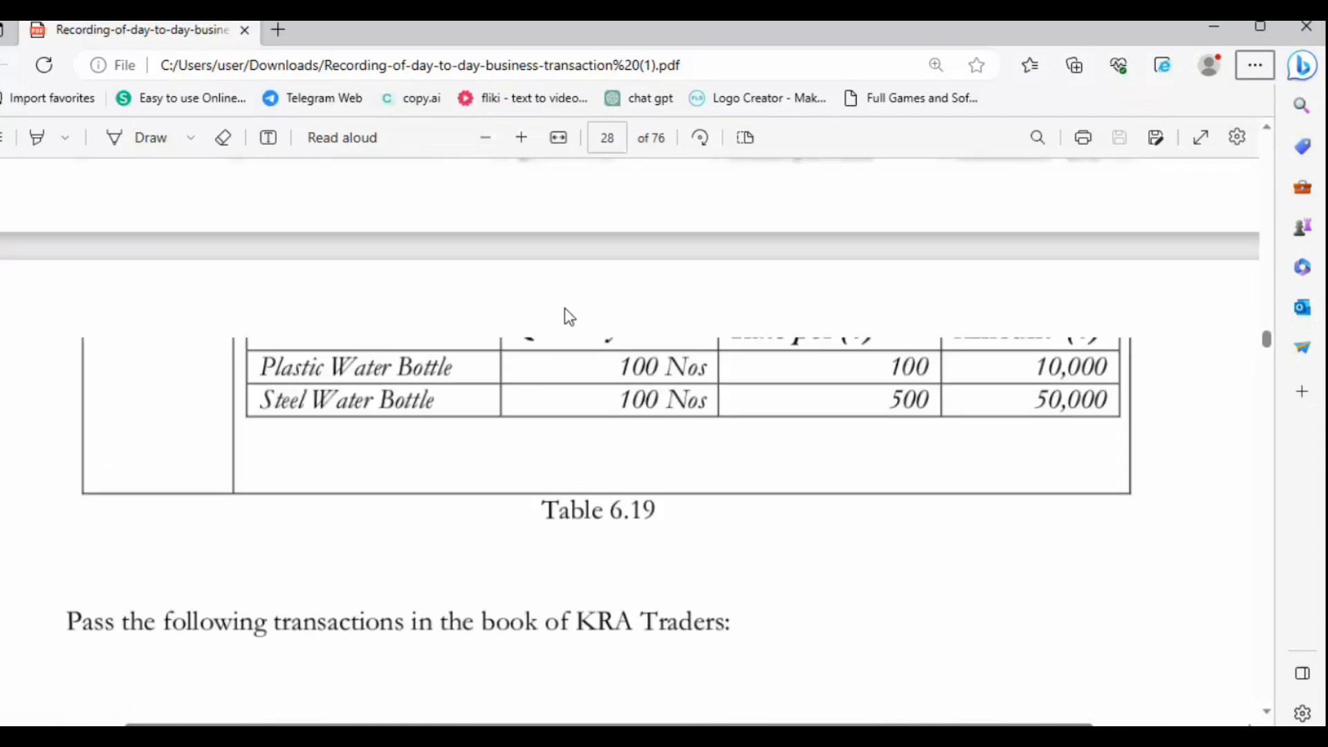
{"action": "scroll", "coordinate": [569, 317], "scroll_direction": "up", "scroll_amount": 1}
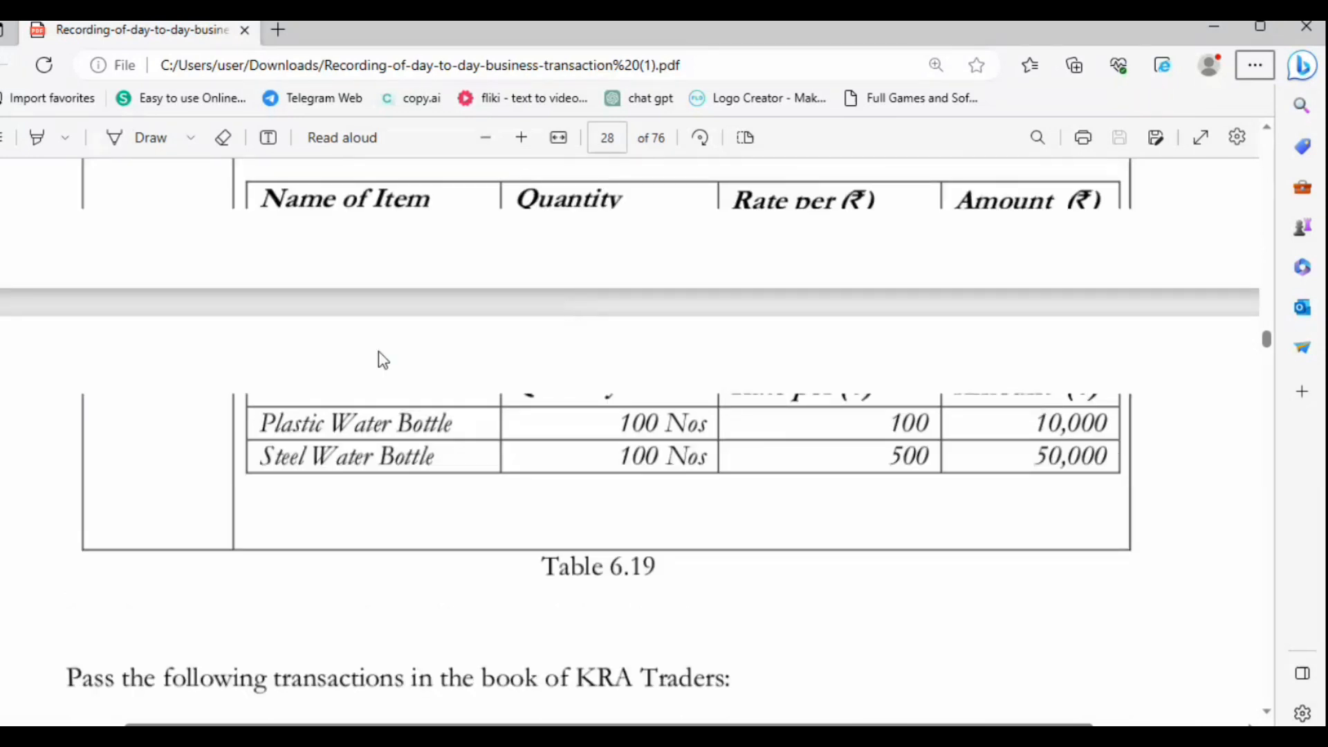
{"action": "scroll", "coordinate": [578, 463], "scroll_direction": "down", "scroll_amount": 15}
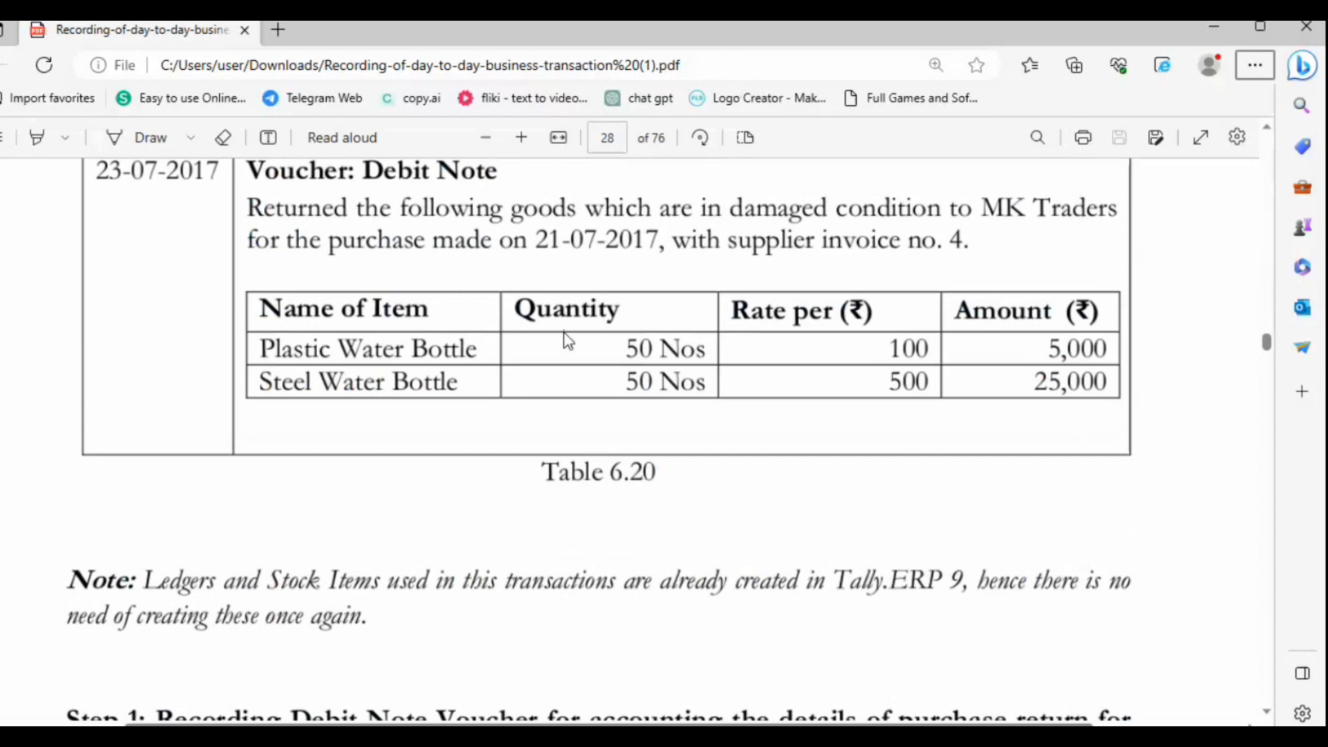
{"action": "scroll", "coordinate": [563, 338], "scroll_direction": "down", "scroll_amount": 10}
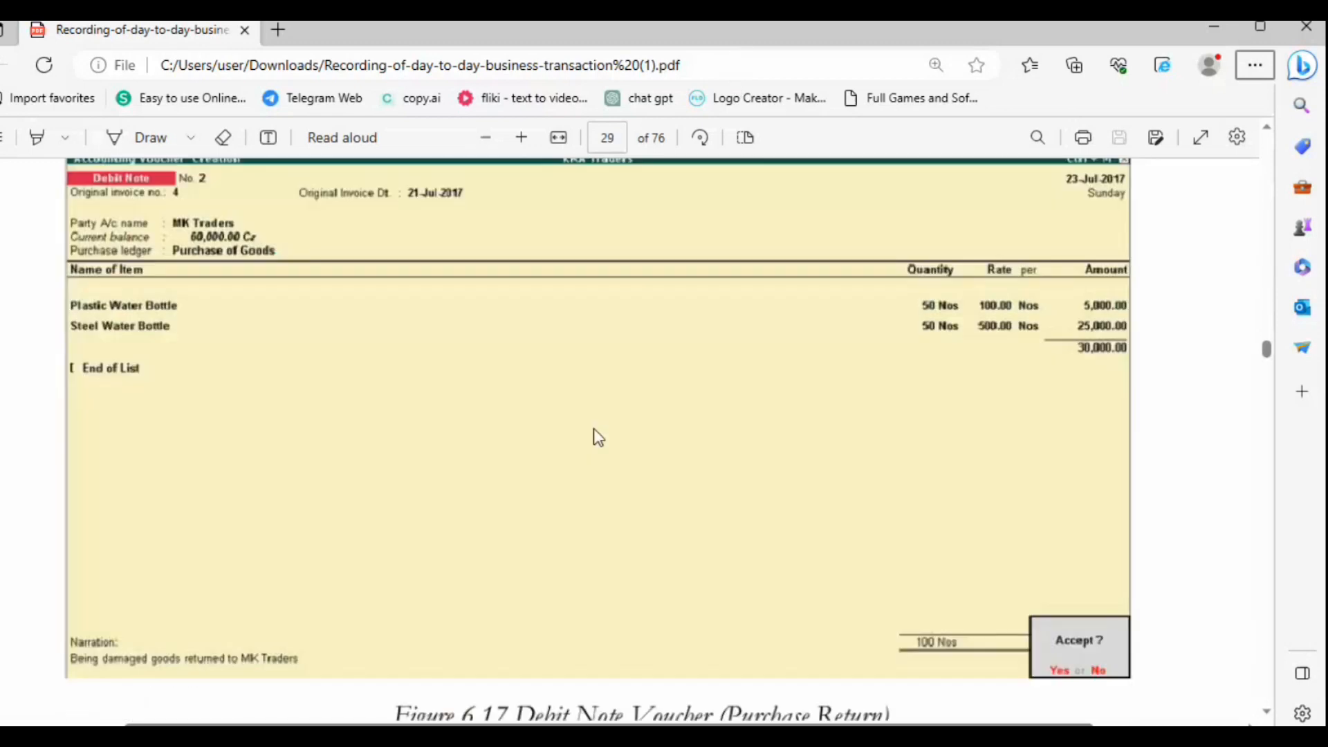
{"action": "scroll", "coordinate": [593, 429], "scroll_direction": "down", "scroll_amount": 5}
{"action": "scroll", "coordinate": [592, 422], "scroll_direction": "up", "scroll_amount": 4}
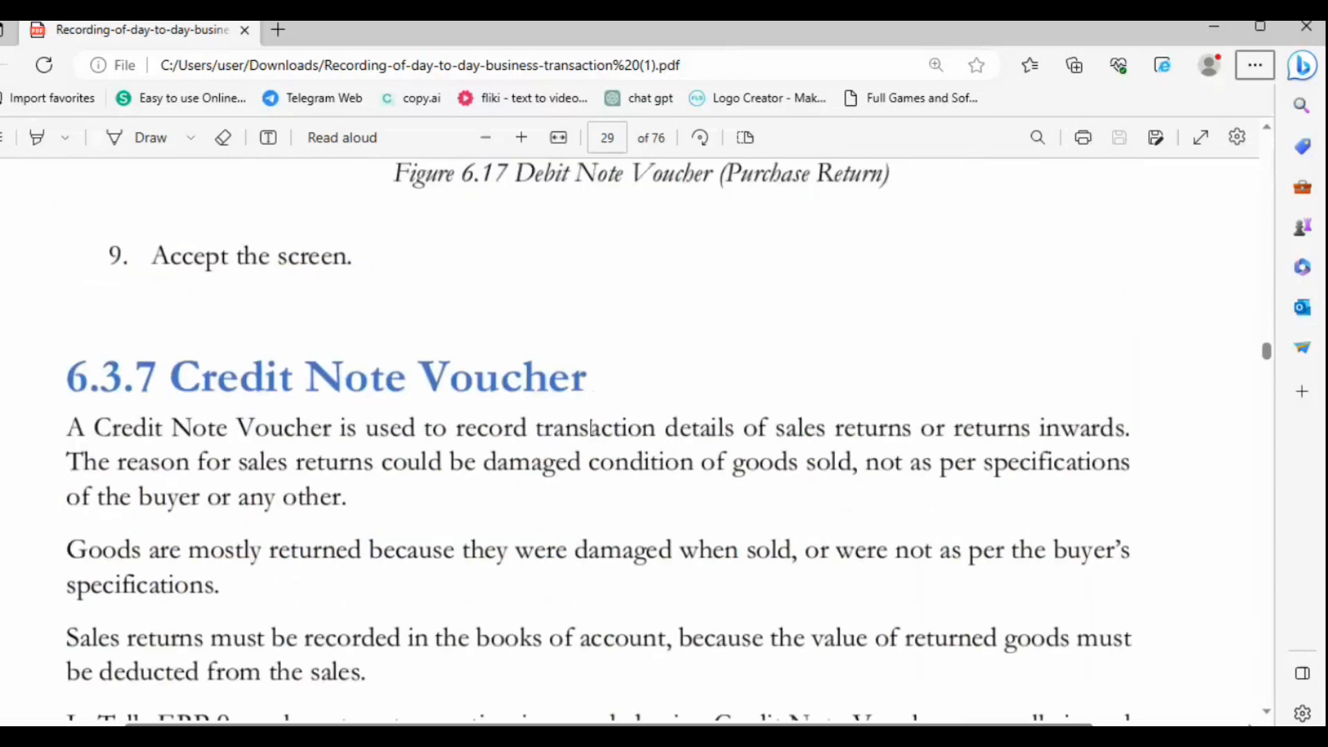
Step: Read the PDF's Credit Note Voucher section through the cash sale activity, and switch to Tally.ERP 9 to start a sales voucher in voucher mode
{"action": "scroll", "coordinate": [553, 298], "scroll_direction": "down", "scroll_amount": 3}
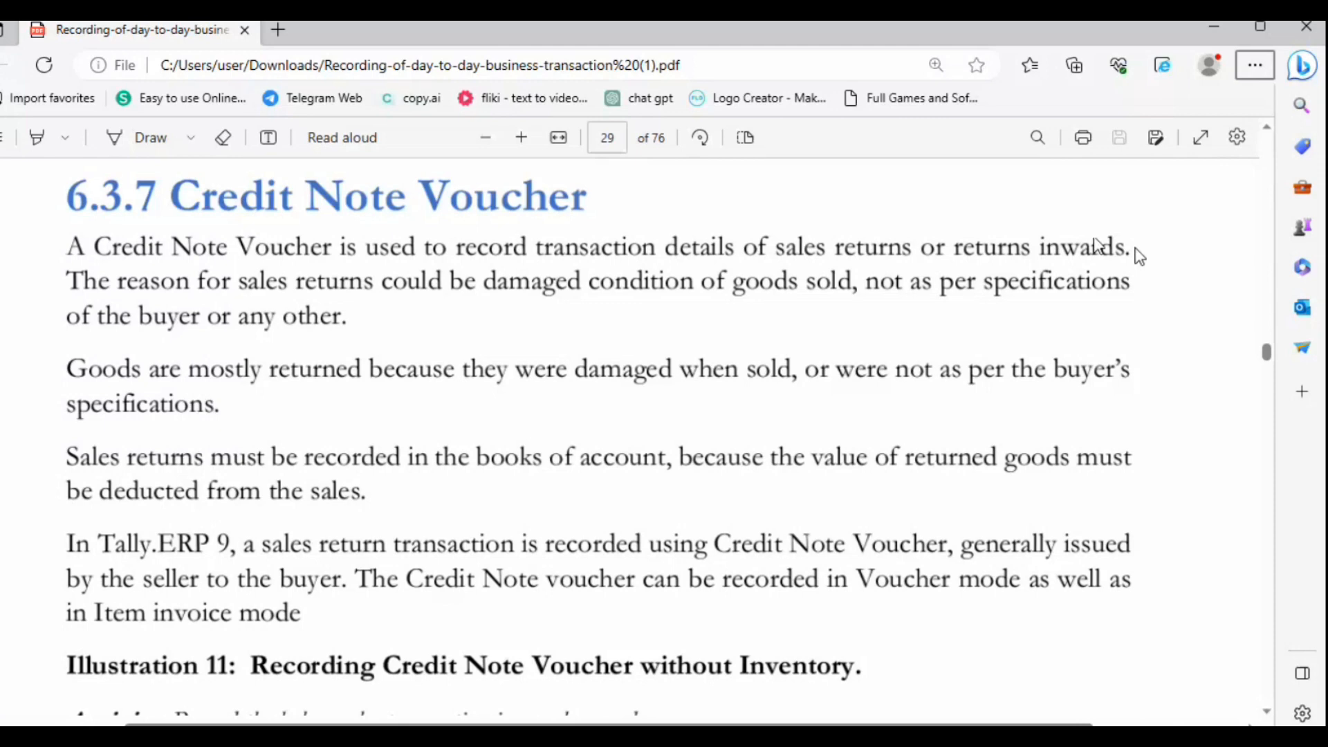
{"action": "scroll", "coordinate": [357, 472], "scroll_direction": "down", "scroll_amount": 5}
{"action": "scroll", "coordinate": [357, 473], "scroll_direction": "down", "scroll_amount": 3}
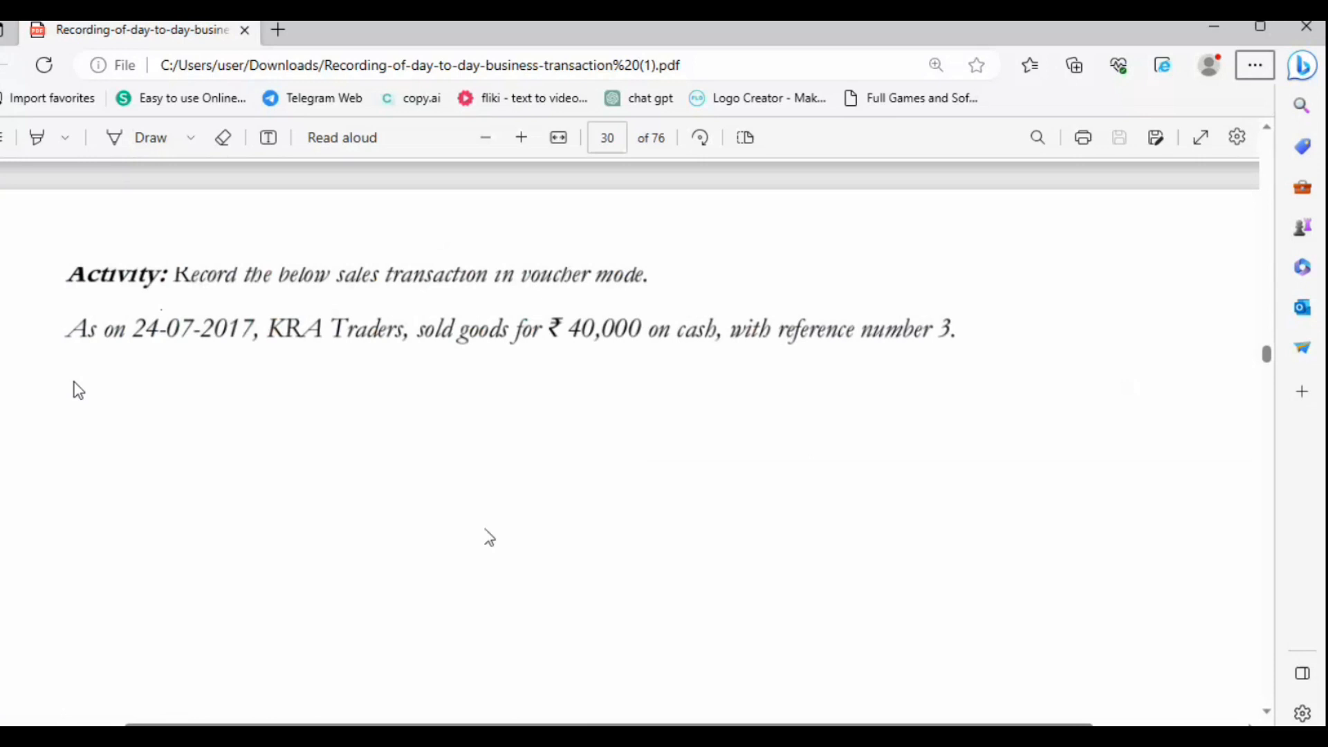
{"action": "scroll", "coordinate": [636, 484], "scroll_direction": "down", "scroll_amount": 2}
{"action": "scroll", "coordinate": [658, 504], "scroll_direction": "up", "scroll_amount": 3}
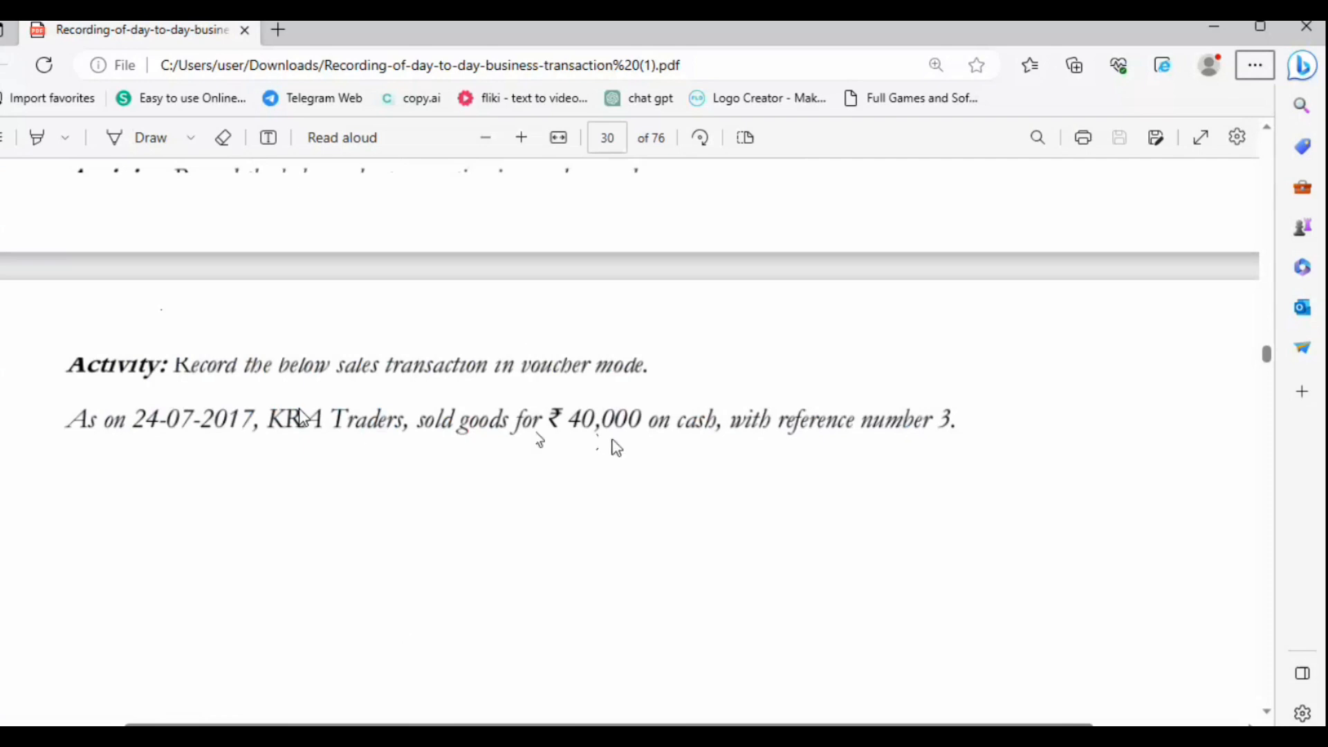
{"action": "key", "text": "alt+Tab"}
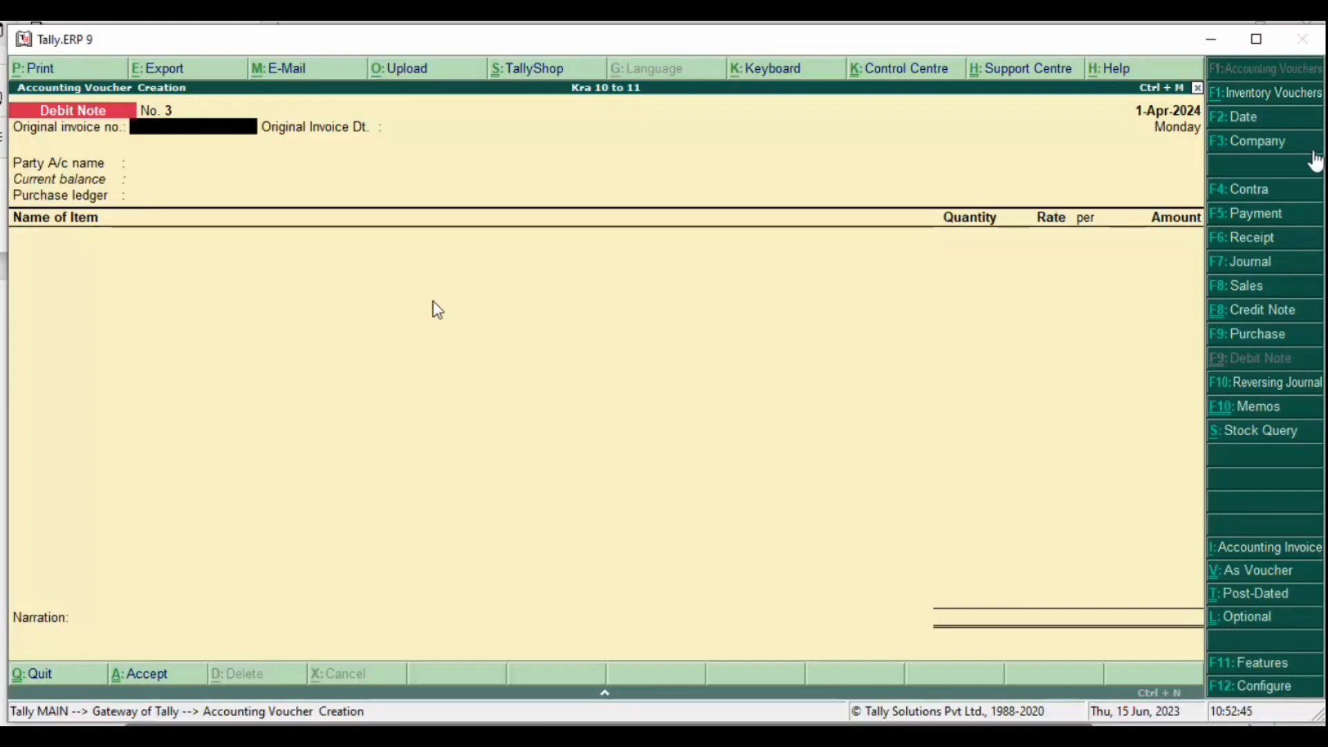
{"action": "left_click", "coordinate": [1264, 286]}
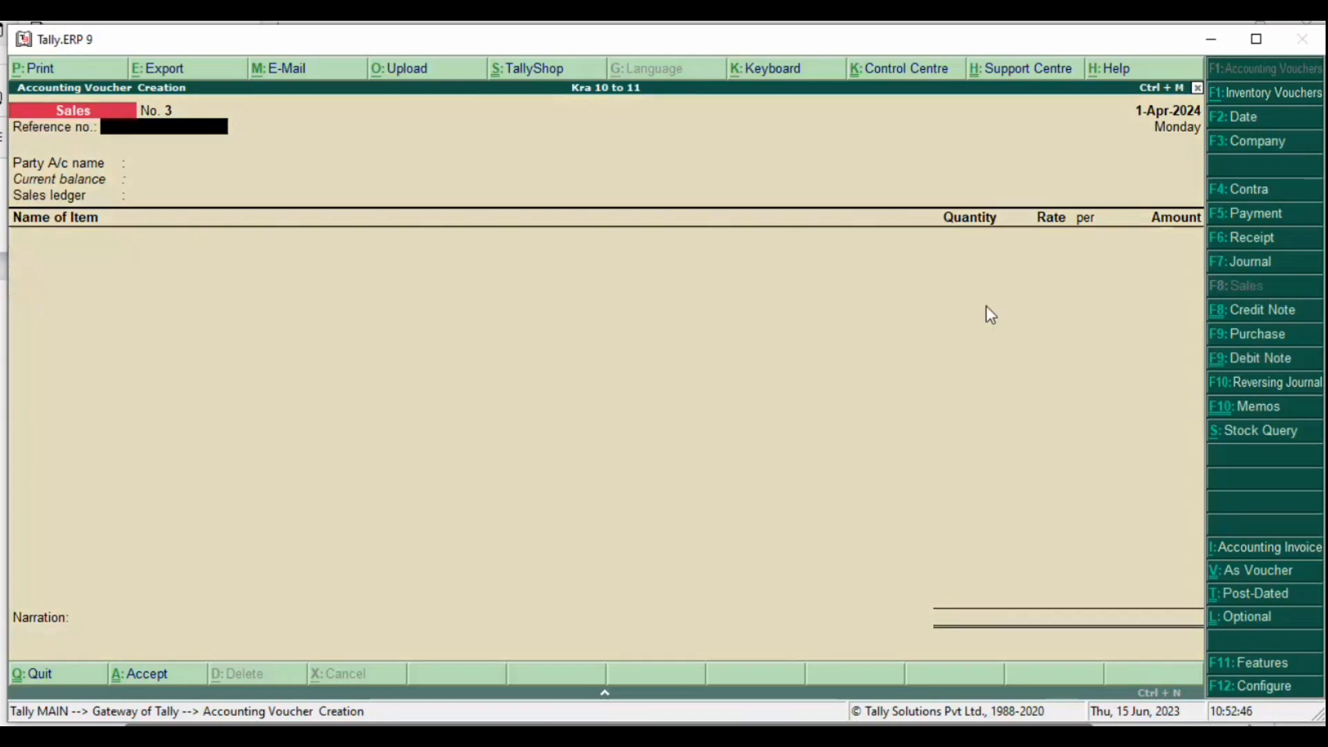
{"action": "type", "text": "v"}
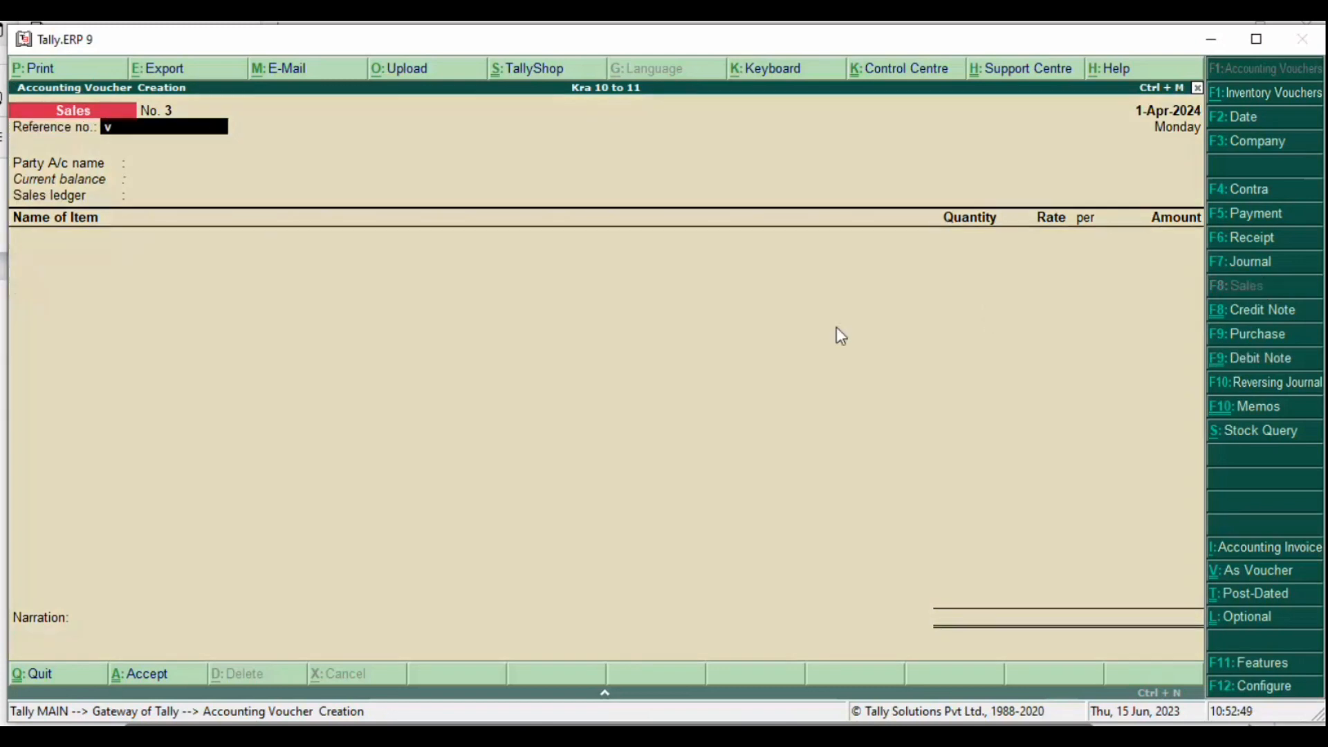
{"action": "key", "text": "BackSpace"}
{"action": "key", "text": "ctrl+v"}
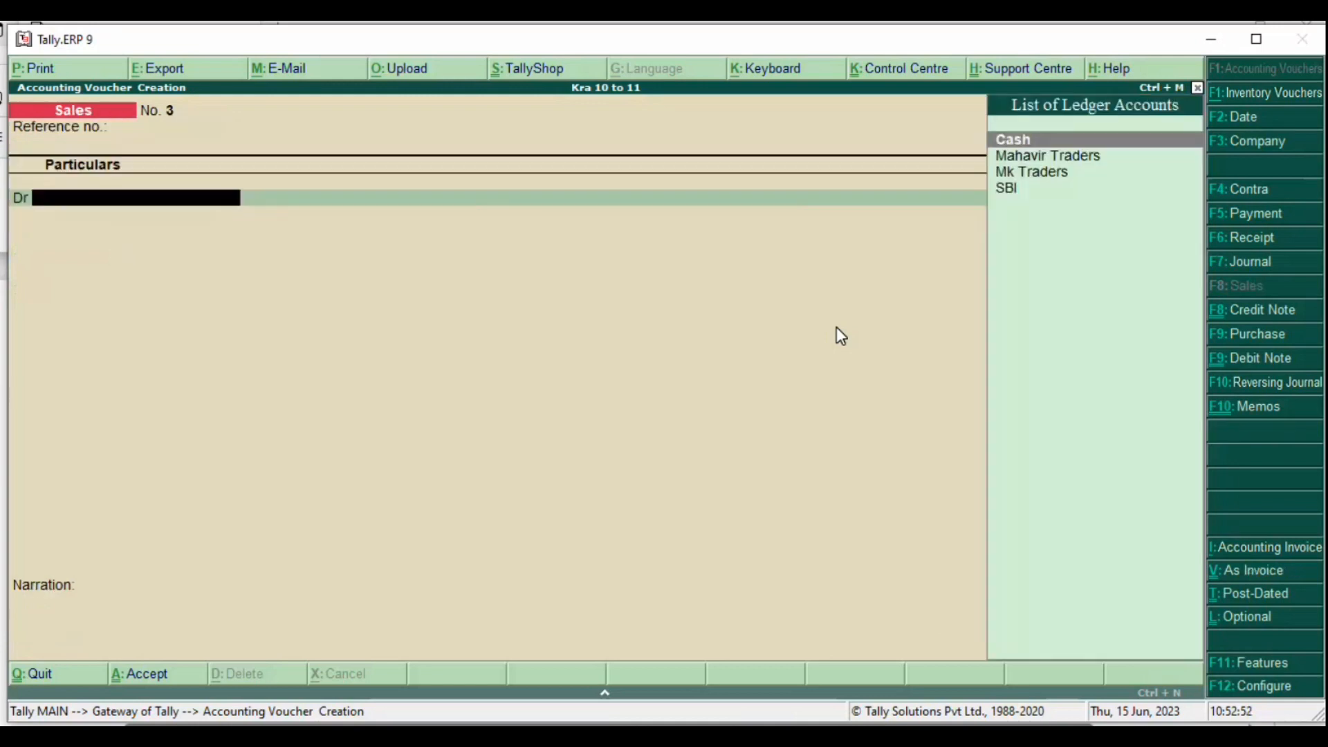
Step: Debit Cash with 40000 in the sales voucher, accepting the default party details
{"action": "type", "text": "c"}
{"action": "key", "text": "Return"}
{"action": "key", "text": "Return"}
{"action": "key", "text": "Return"}
{"action": "key", "text": "Return"}
{"action": "key", "text": "Return"}
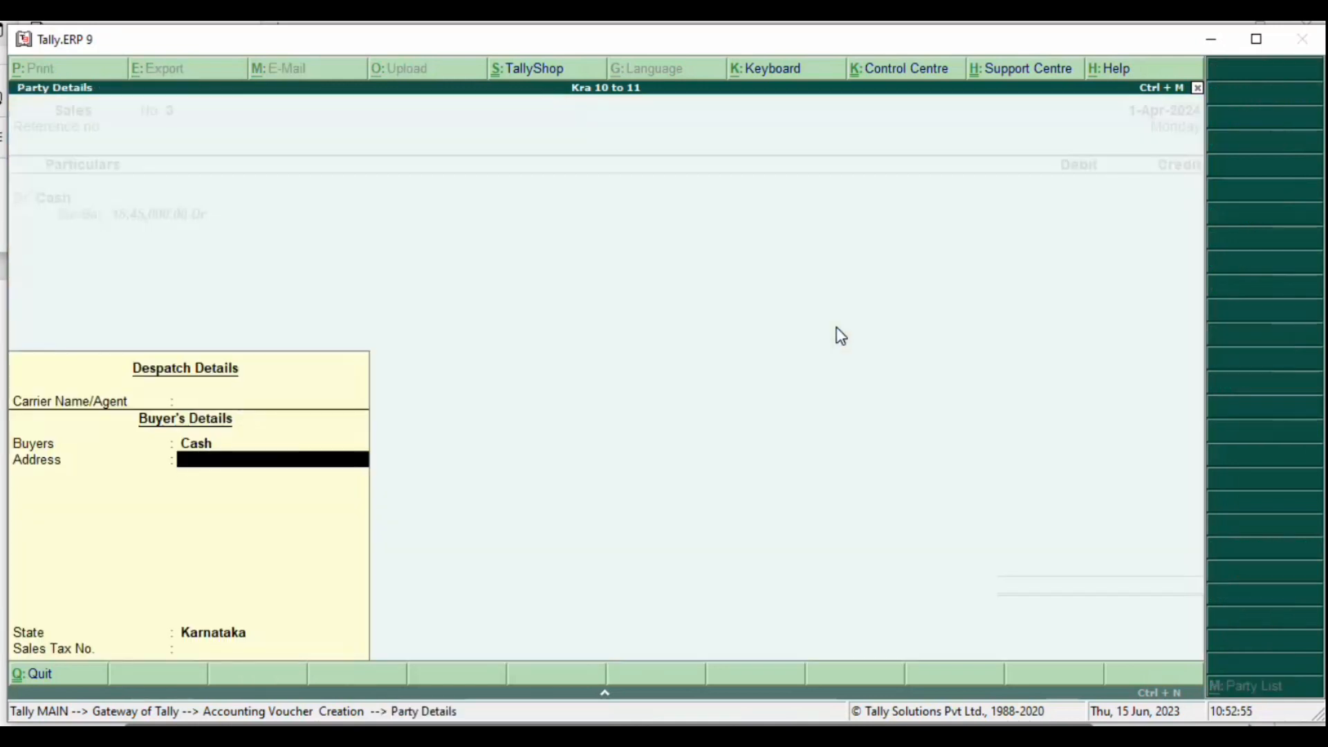
{"action": "type", "text": "40000"}
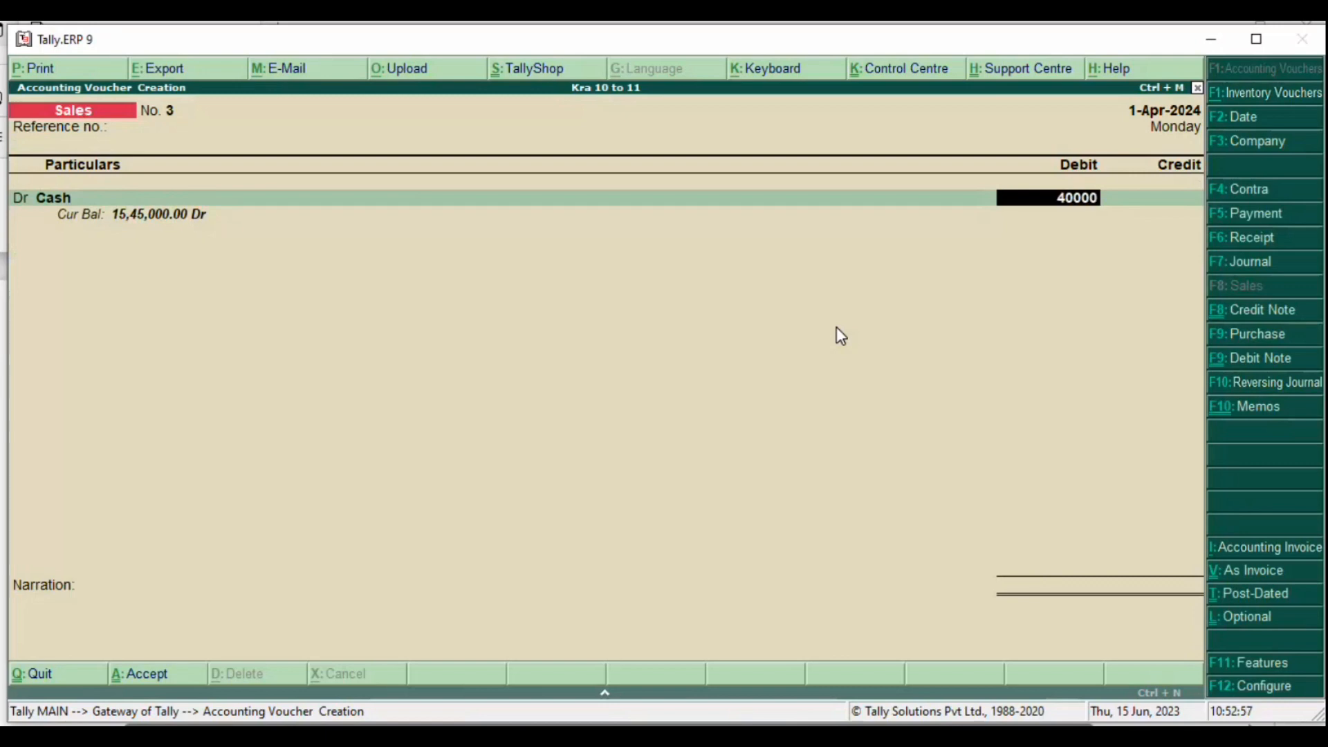
{"action": "key", "text": "Return"}
Step: Credit SALES without any item allocations and save the cash sales voucher without a narration
{"action": "key", "text": "Return"}
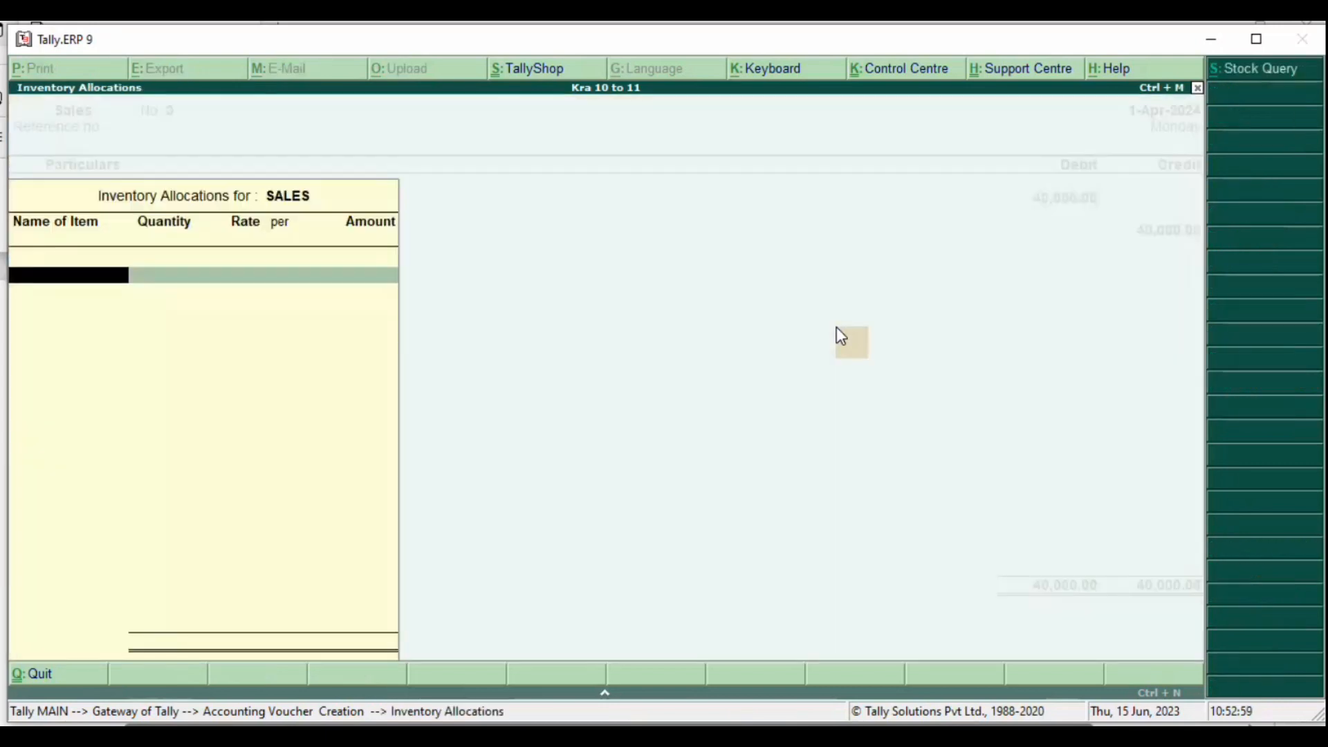
{"action": "key", "text": "Return"}
{"action": "key", "text": "Return"}
{"action": "key", "text": "Return"}
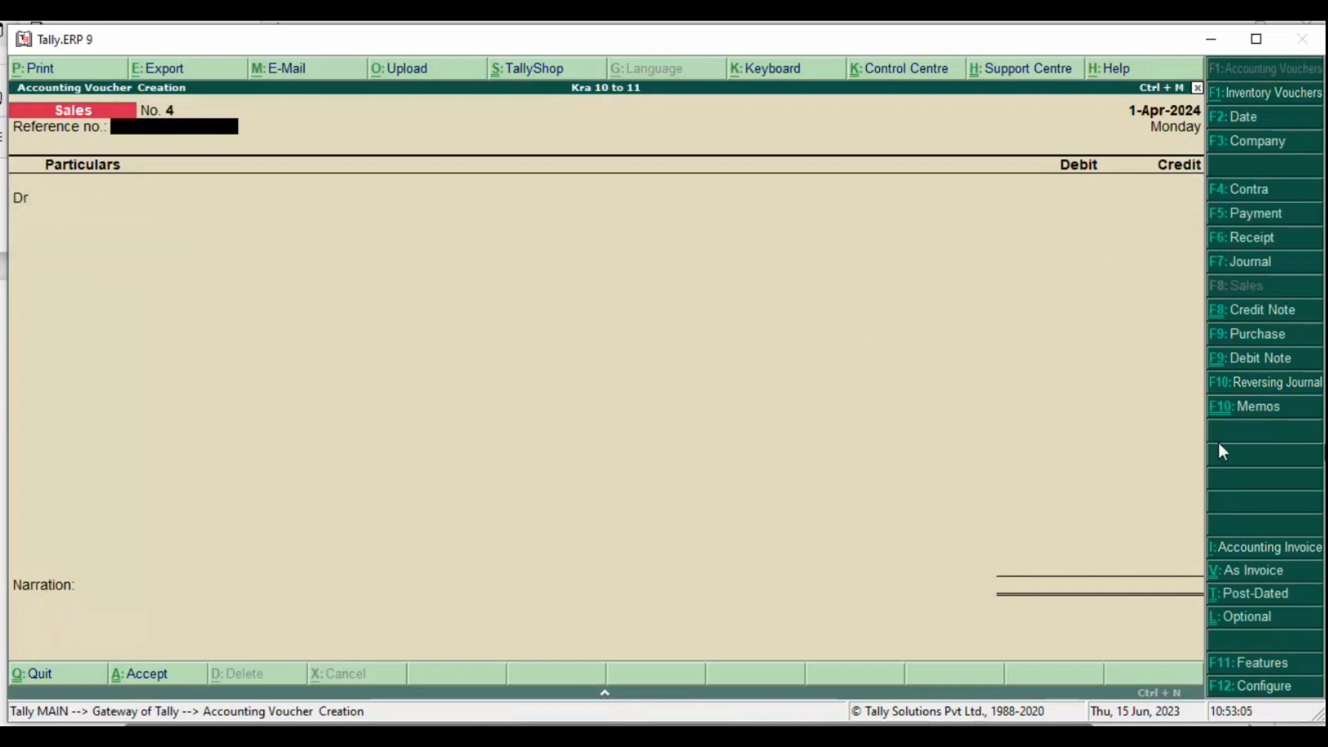
Step: Start a credit note voucher and credit Cash with 20000, keeping the default party details
{"action": "left_click", "coordinate": [1265, 312]}
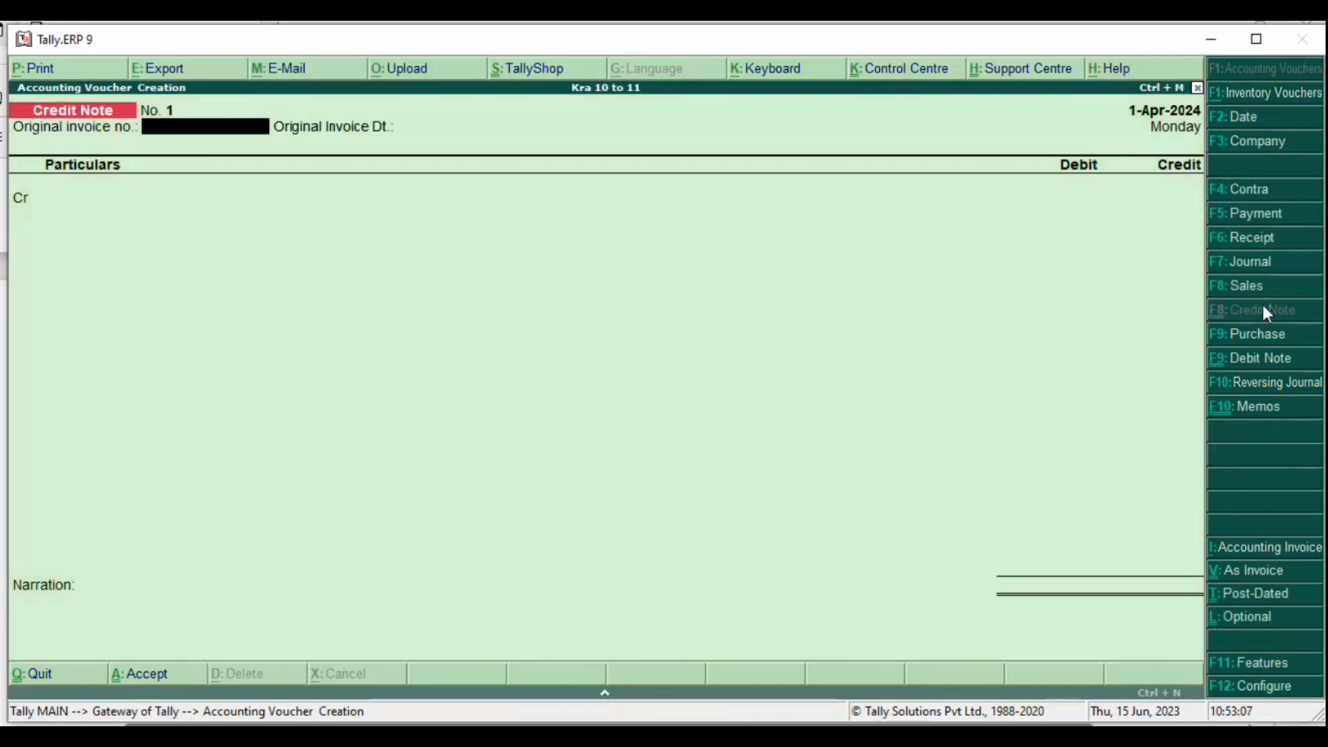
{"action": "key", "text": "Return"}
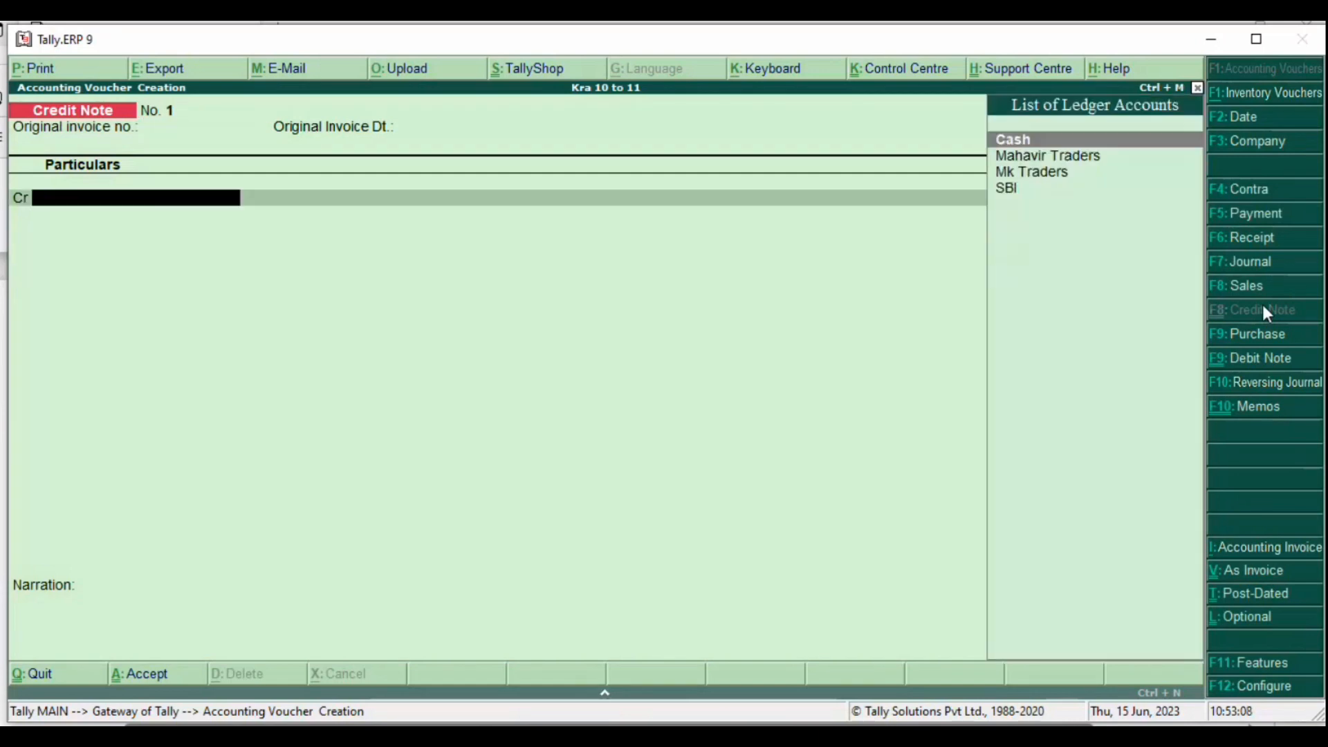
{"action": "type", "text": "Cas"}
{"action": "key", "text": "Return"}
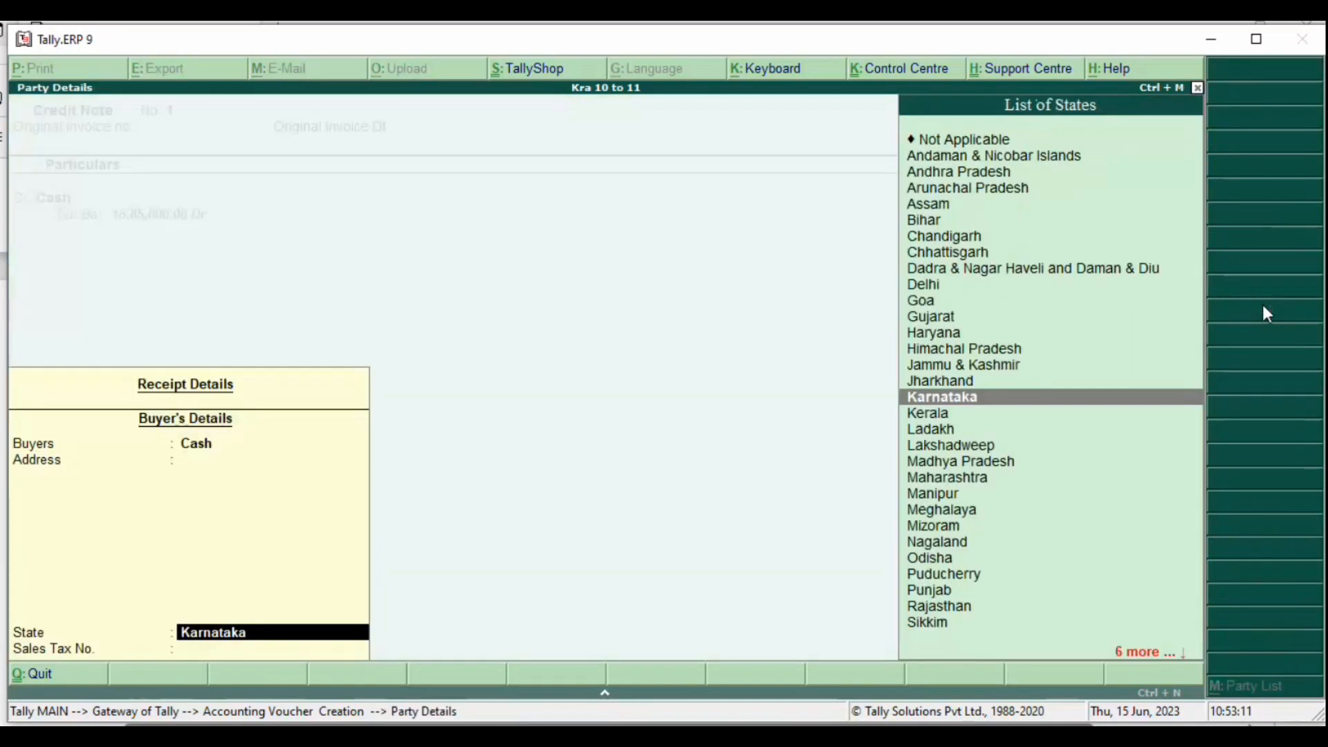
{"action": "key", "text": "Return"}
{"action": "type", "text": "2"}
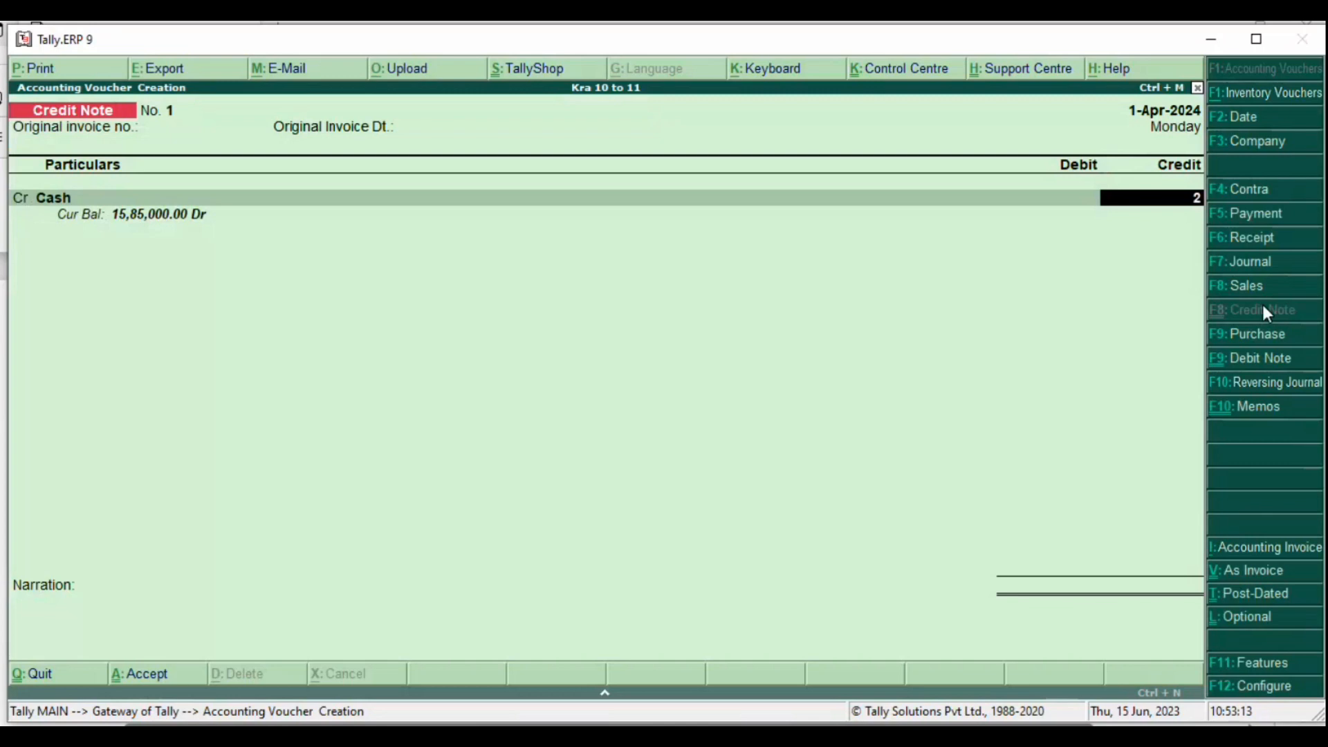
{"action": "type", "text": "0000"}
{"action": "key", "text": "Return"}
Step: Debit the SALES ledger in the credit note and leave its inventory allocations empty
{"action": "key", "text": "Down"}
{"action": "key", "text": "Down"}
{"action": "key", "text": "Down"}
{"action": "key", "text": "Down"}
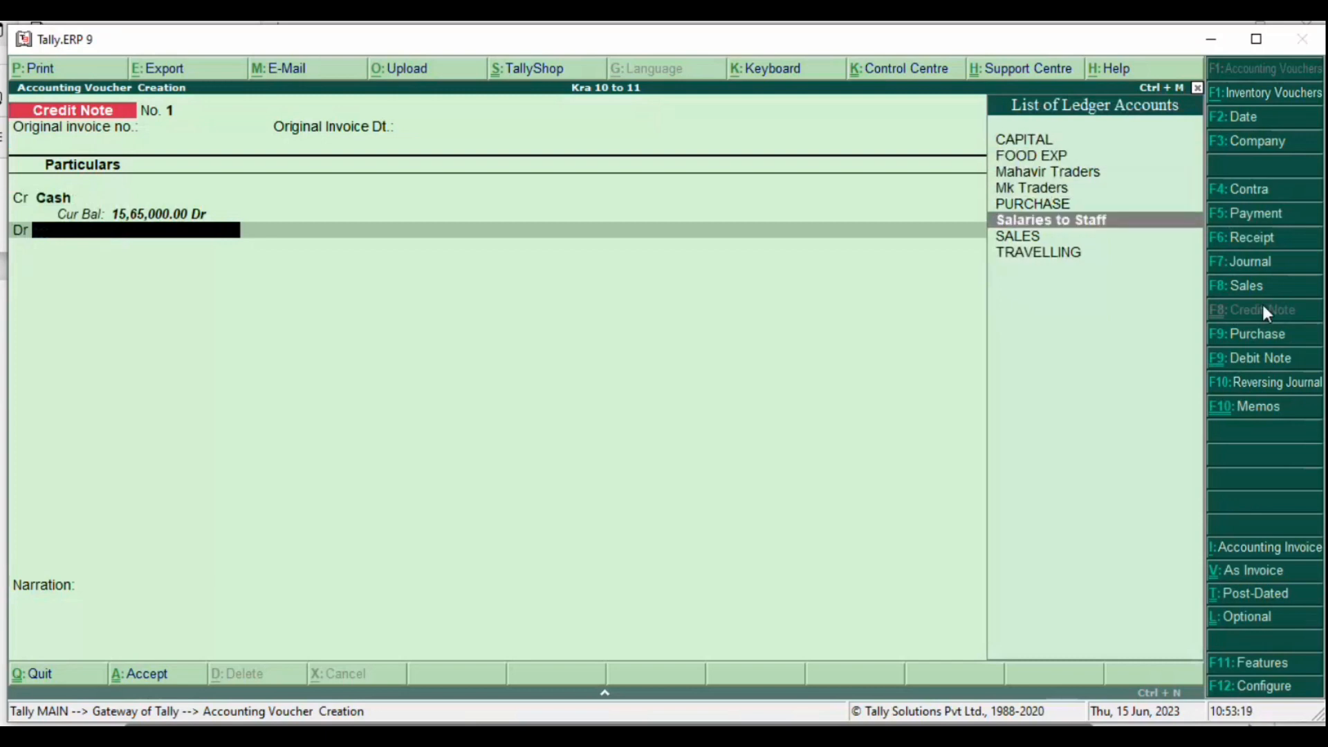
{"action": "key", "text": "Down"}
{"action": "key", "text": "Return"}
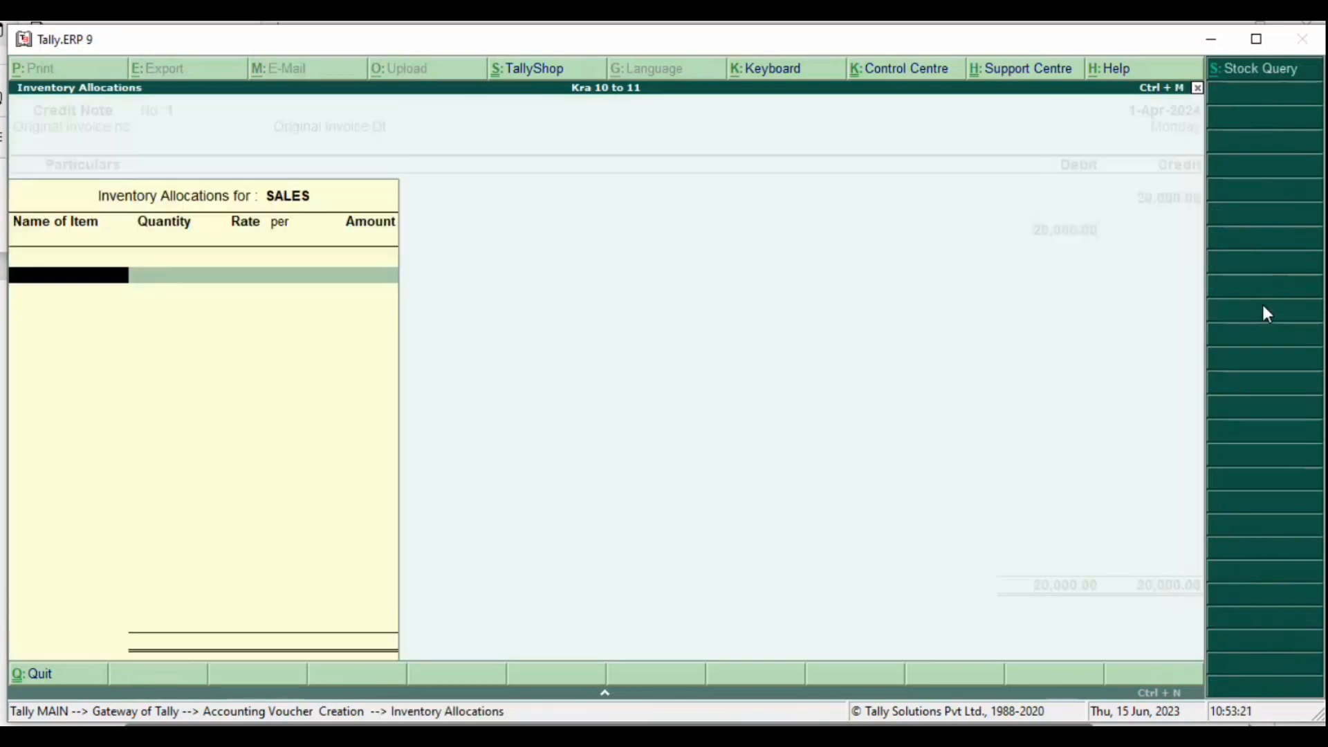
{"action": "key", "text": "Escape"}
{"action": "key", "text": "Return"}
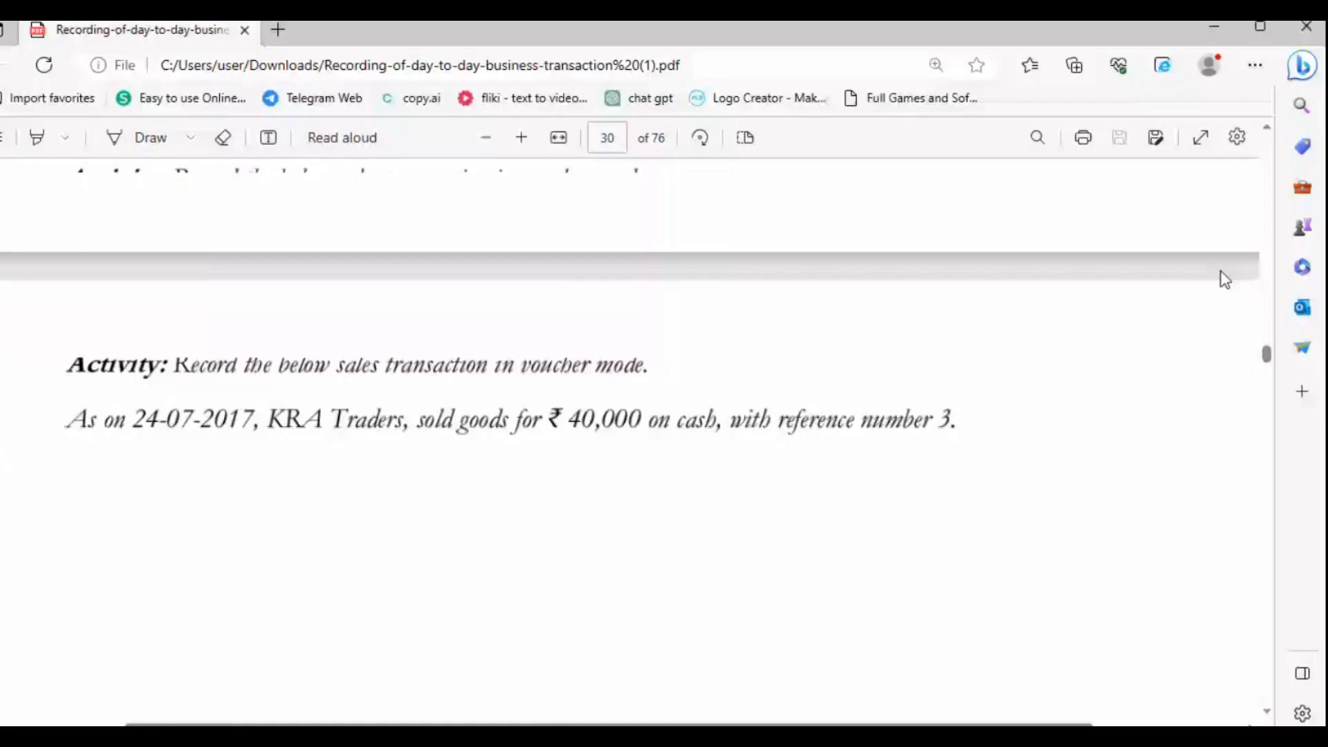
Step: Read on in the PDF to the Kalyani Traders sales exercise, and save the cash credit note in Tally.ERP 9 without a narration
{"action": "scroll", "coordinate": [849, 374], "scroll_direction": "down", "scroll_amount": 5}
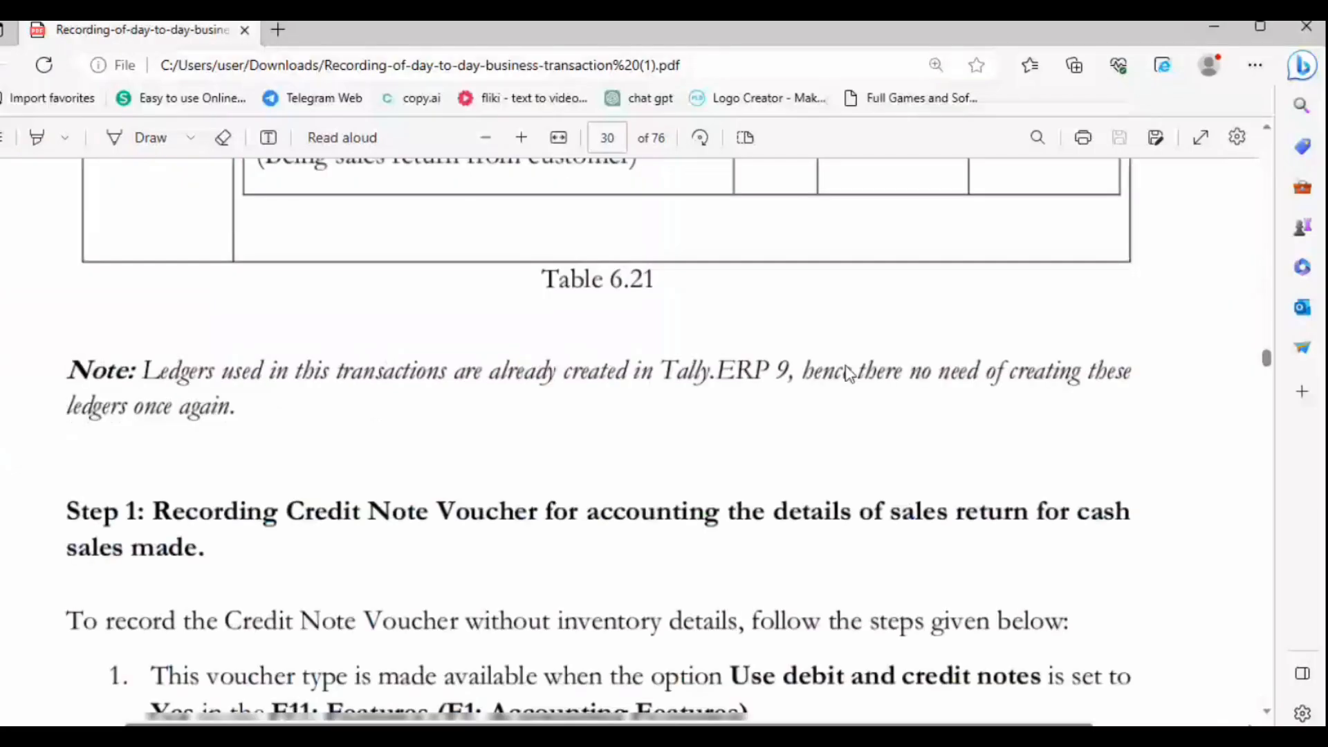
{"action": "scroll", "coordinate": [851, 380], "scroll_direction": "down", "scroll_amount": 8}
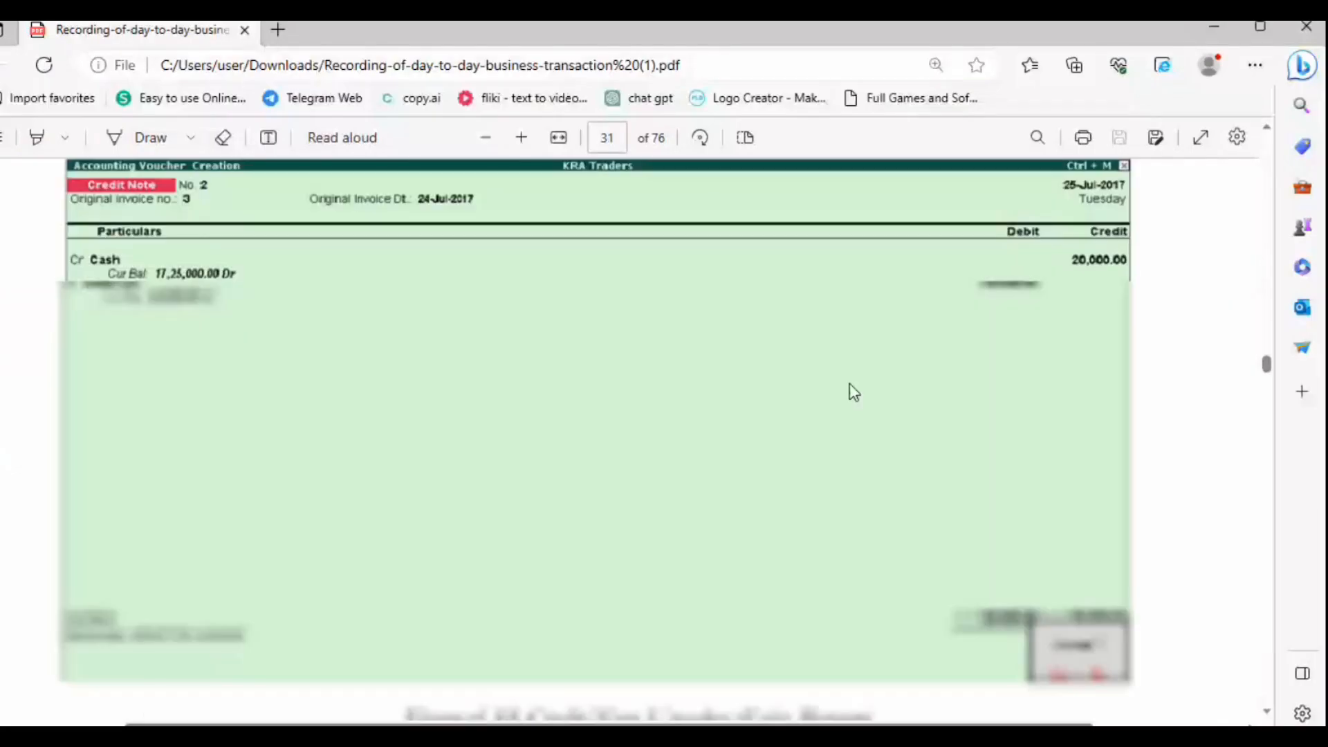
{"action": "scroll", "coordinate": [852, 391], "scroll_direction": "down", "scroll_amount": 5}
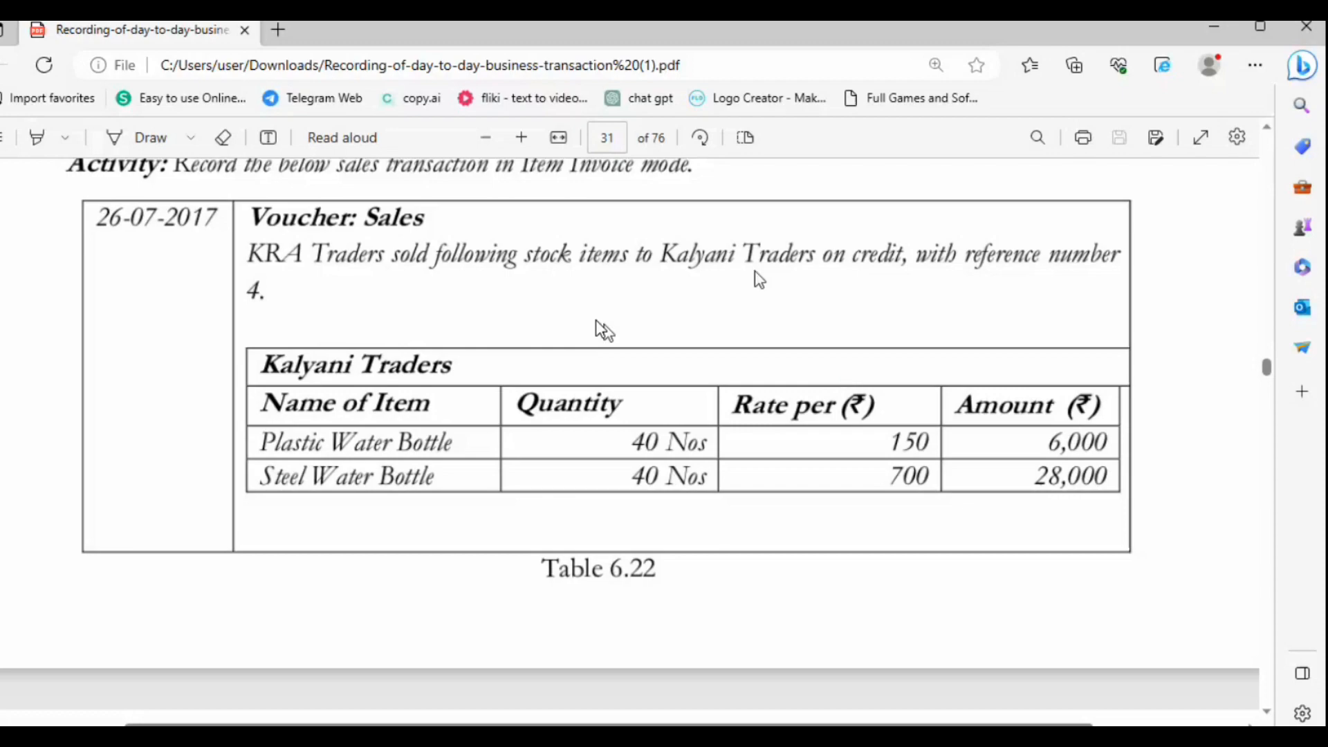
{"action": "key", "text": "alt+Tab"}
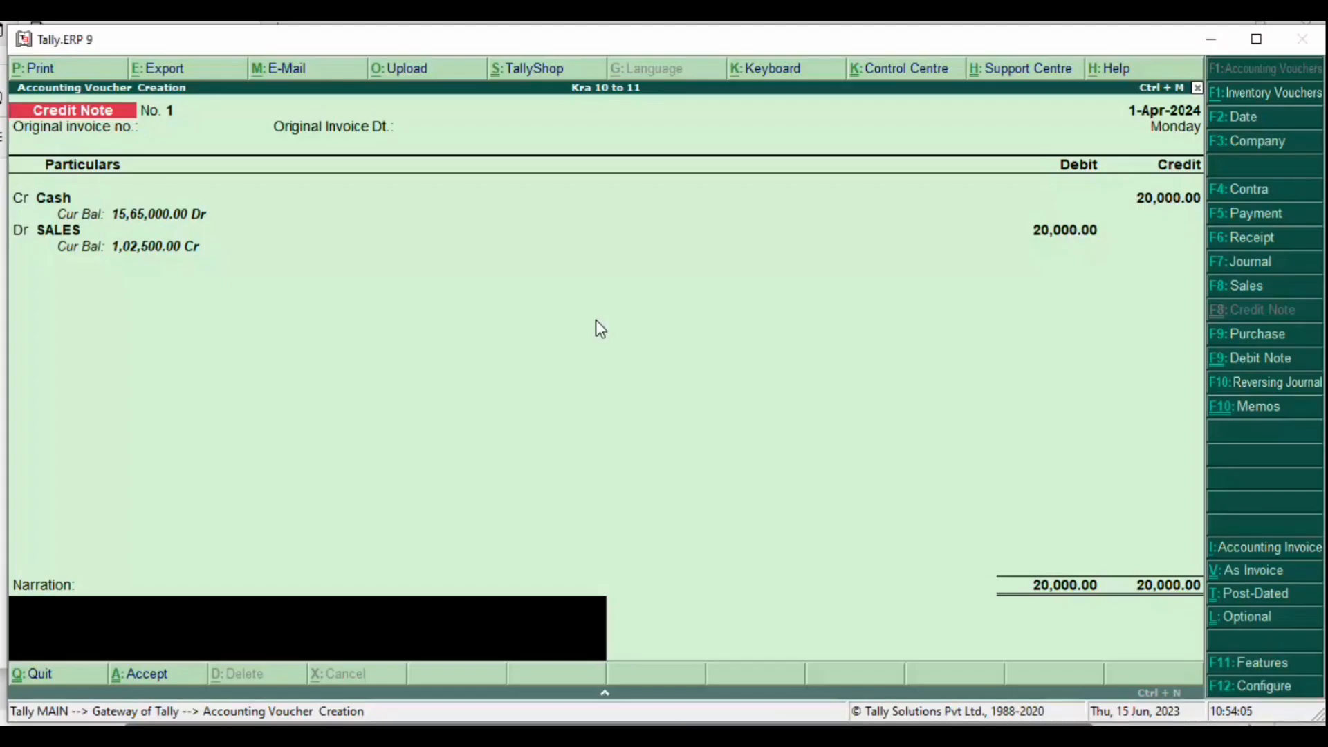
{"action": "key", "text": "ctrl+a"}
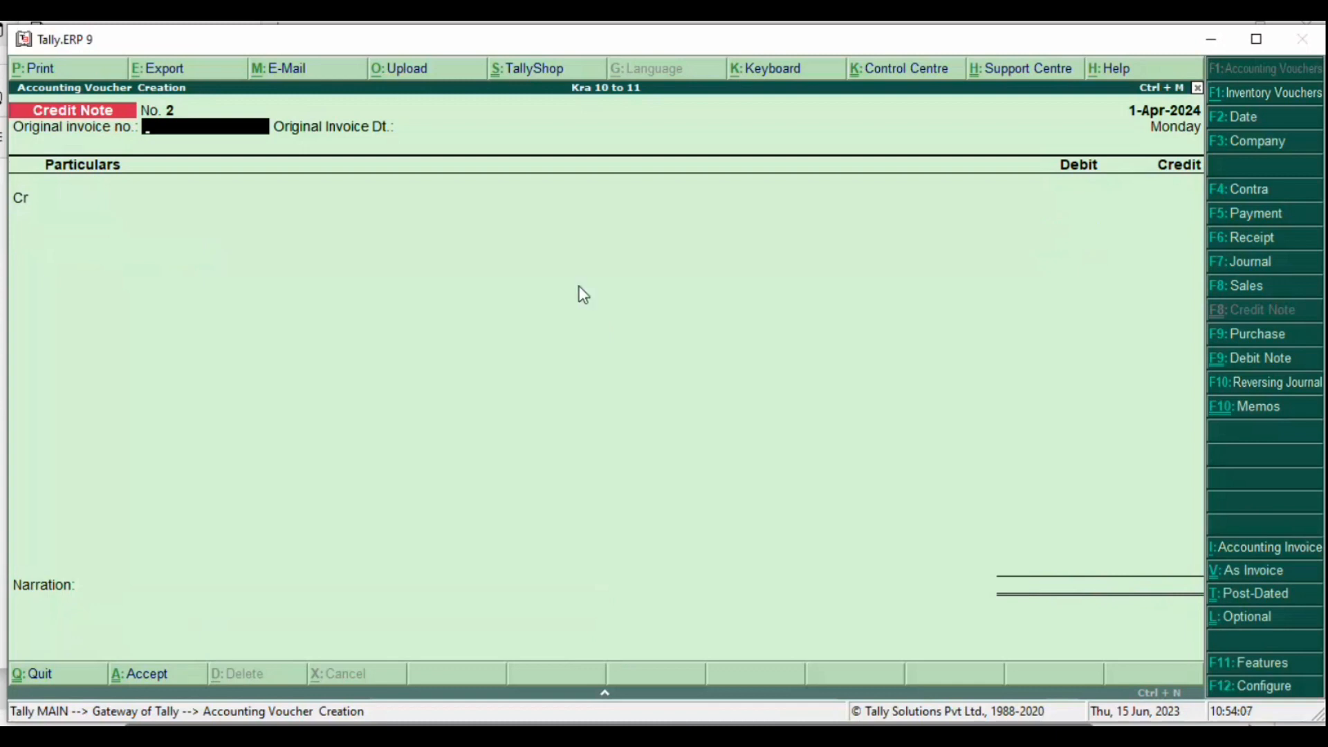
Step: Create Kalyani Traders under Sundry Debtors as the party of a new item sales voucher, and choose SALES as the sales ledger
{"action": "left_click", "coordinate": [1284, 285]}
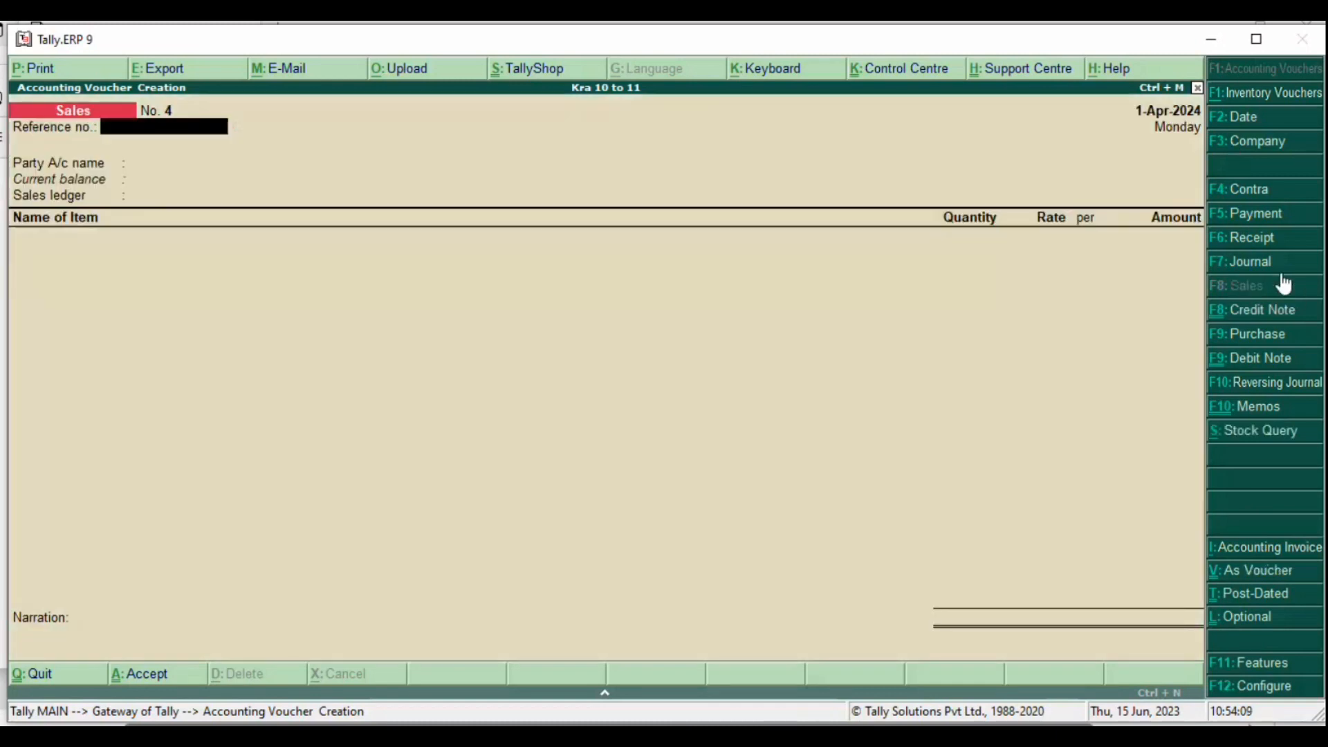
{"action": "key", "text": "Return"}
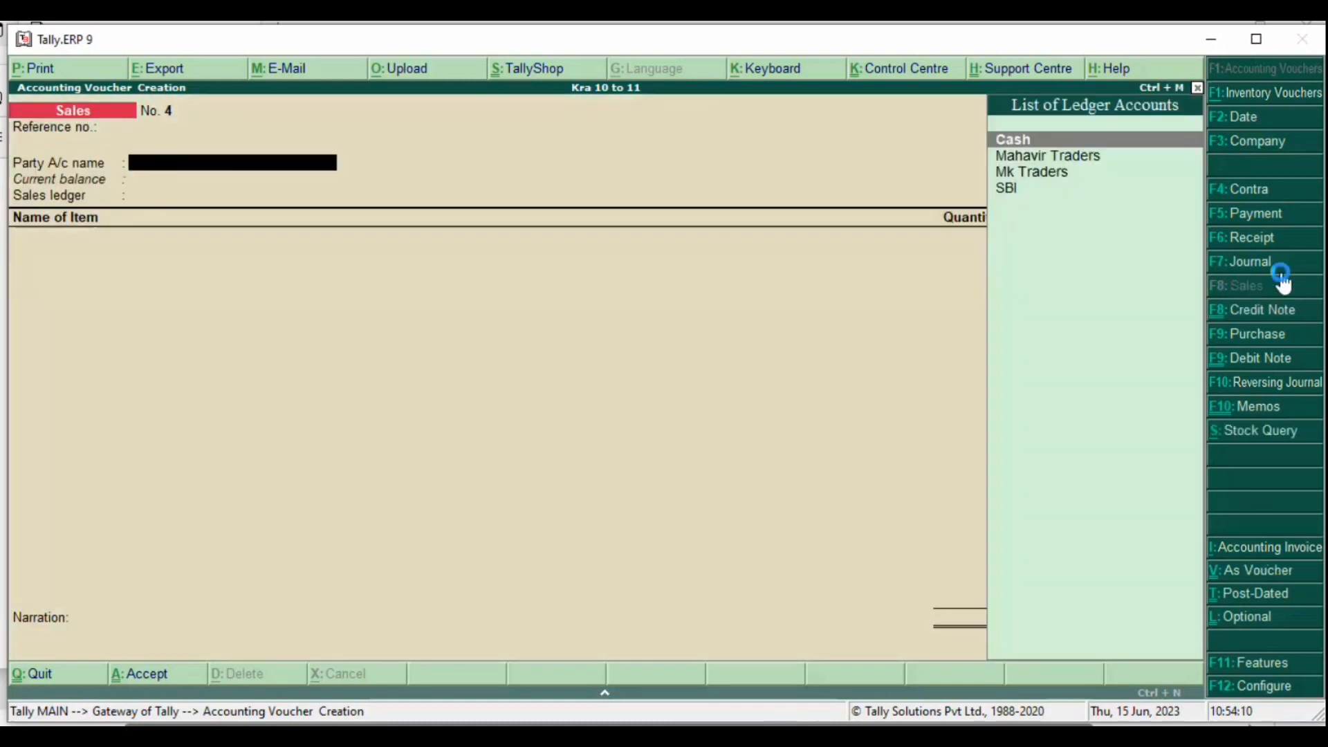
{"action": "key", "text": "alt+c"}
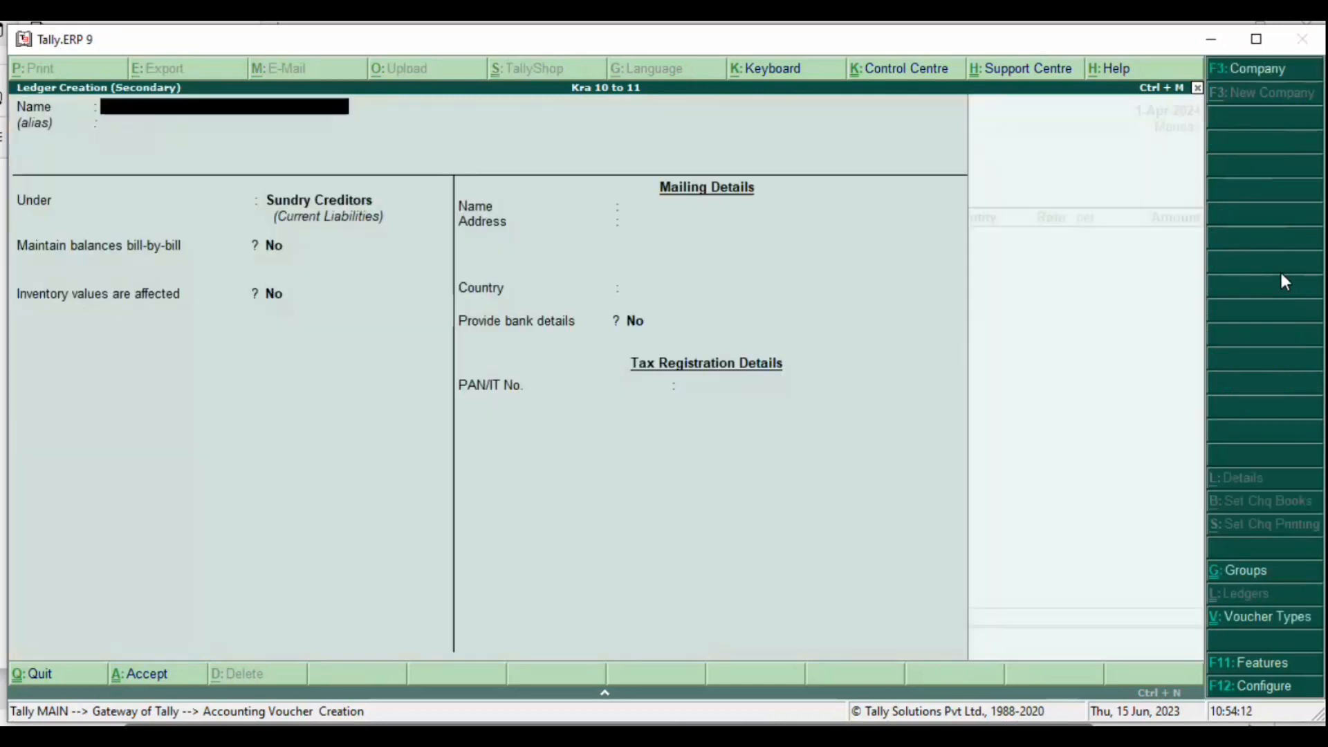
{"action": "type", "text": "Kalyani Tra"}
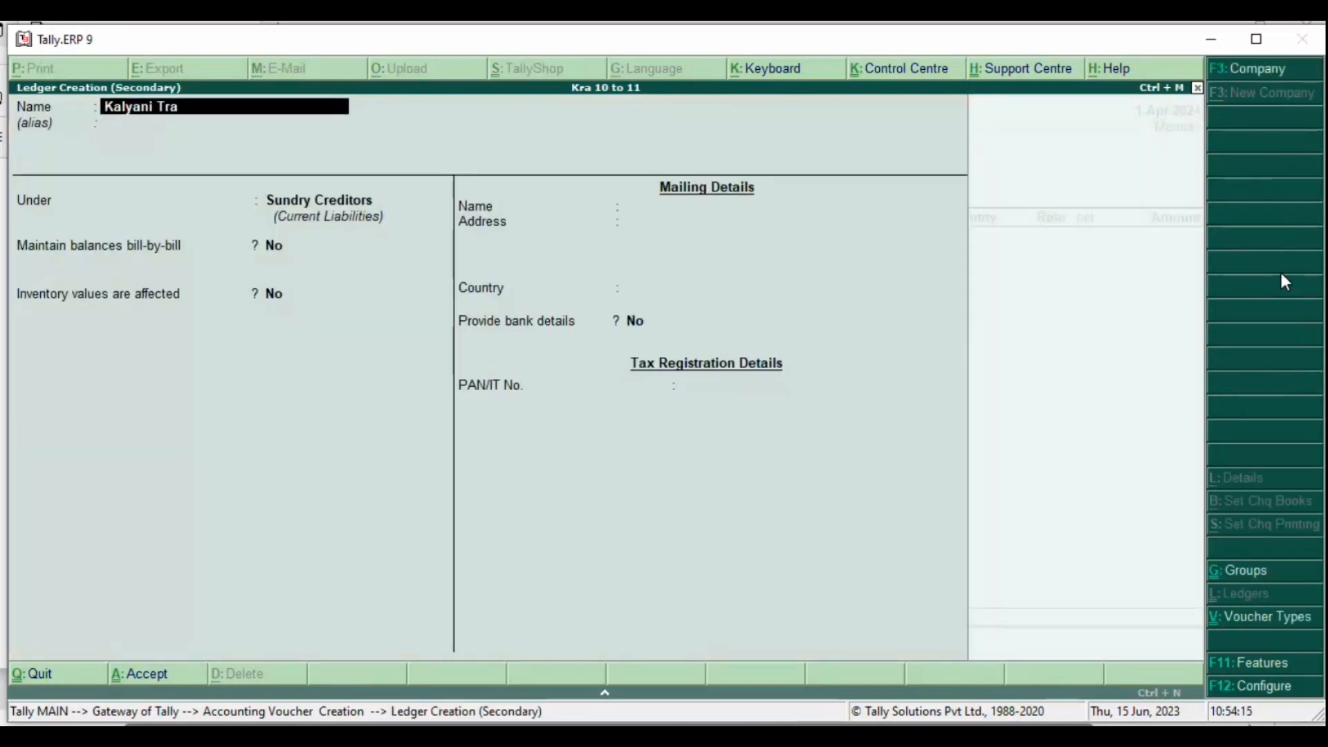
{"action": "type", "text": "ders"}
{"action": "key", "text": "Return"}
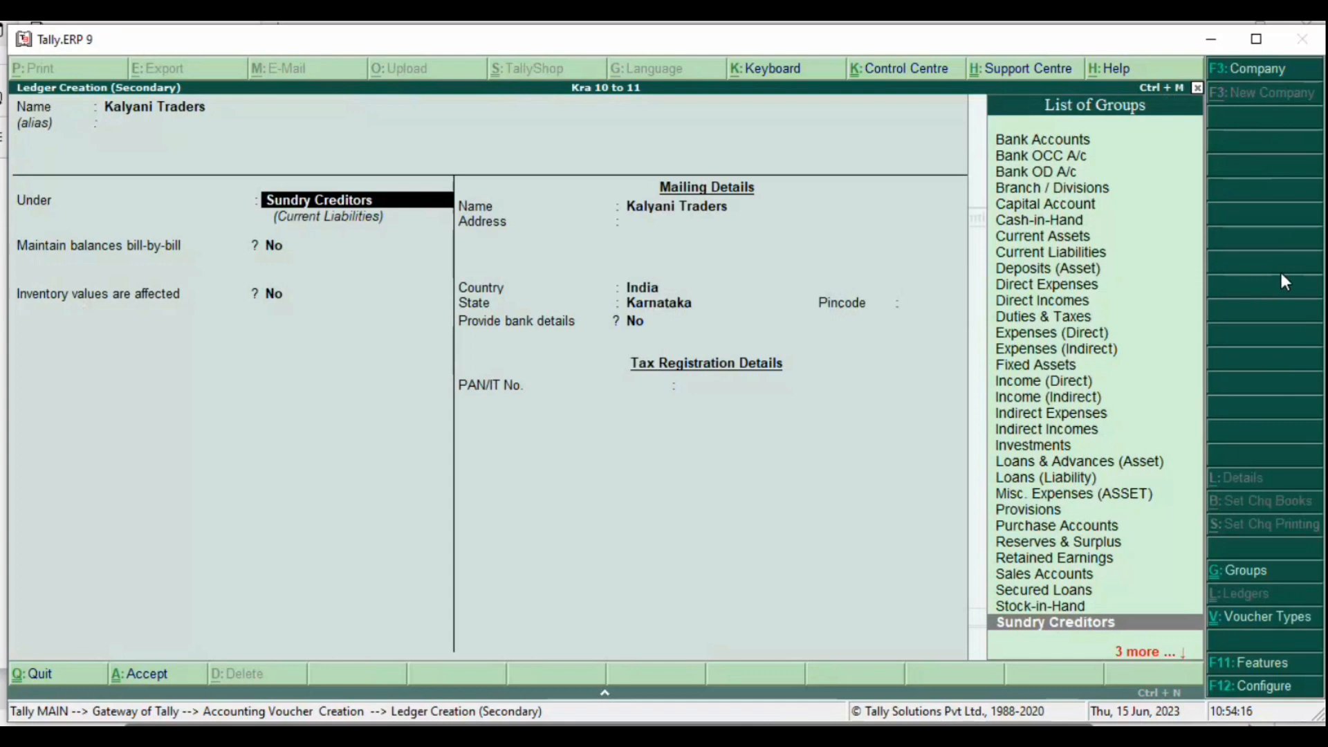
{"action": "type", "text": "D"}
{"action": "key", "text": "Return"}
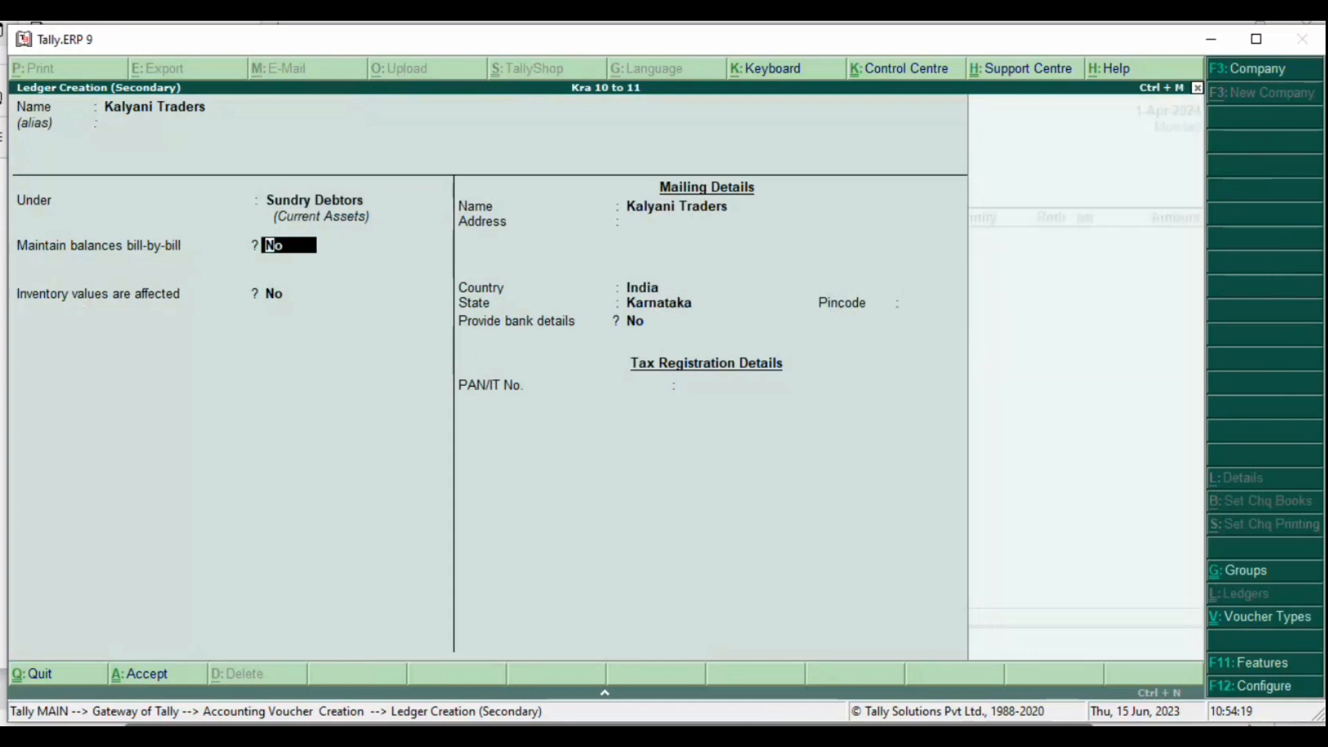
{"action": "key", "text": "ctrl+a"}
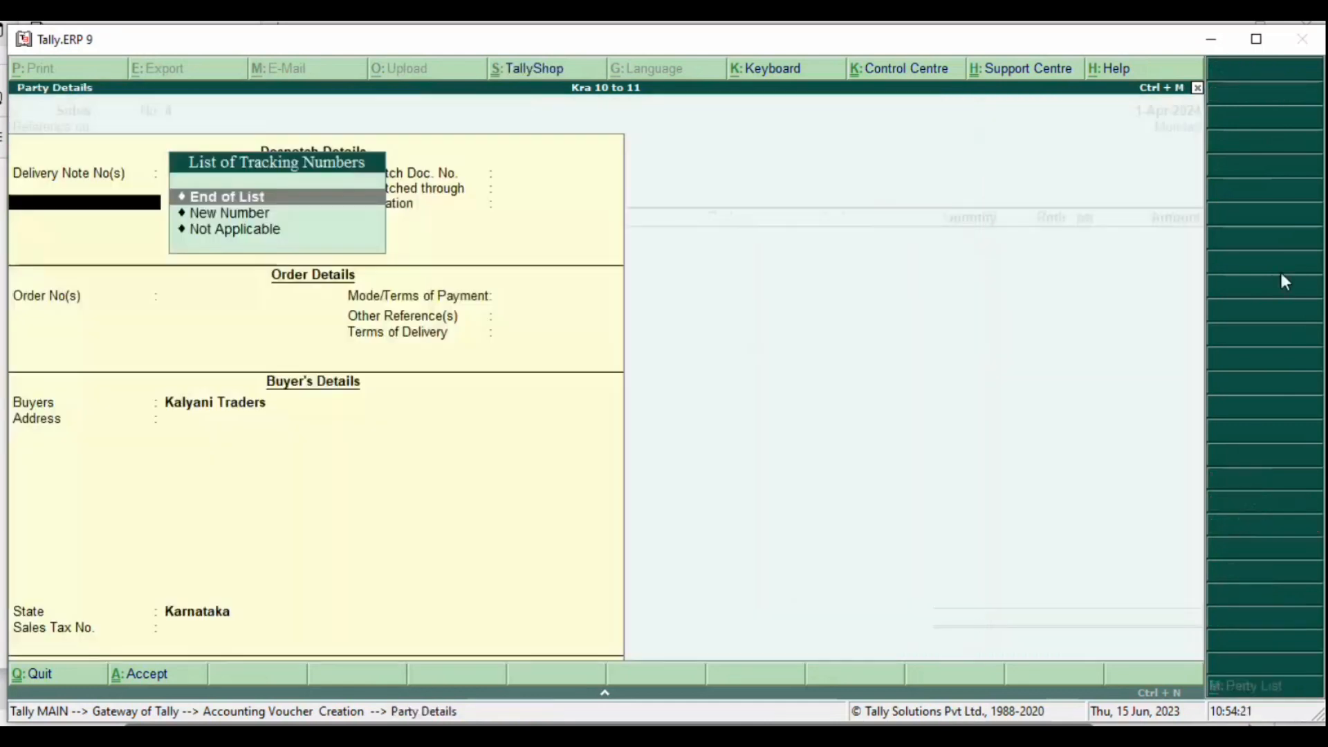
{"action": "key", "text": "ctrl+a"}
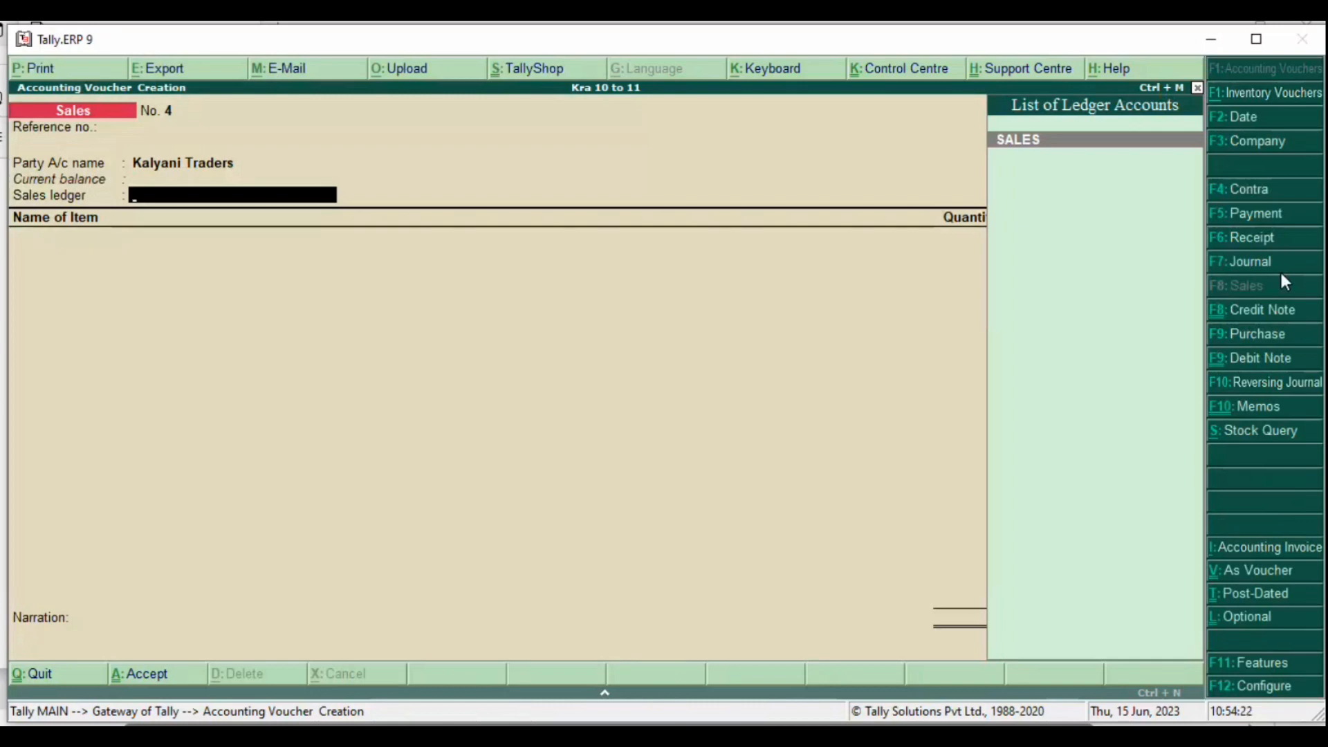
{"action": "key", "text": "Return"}
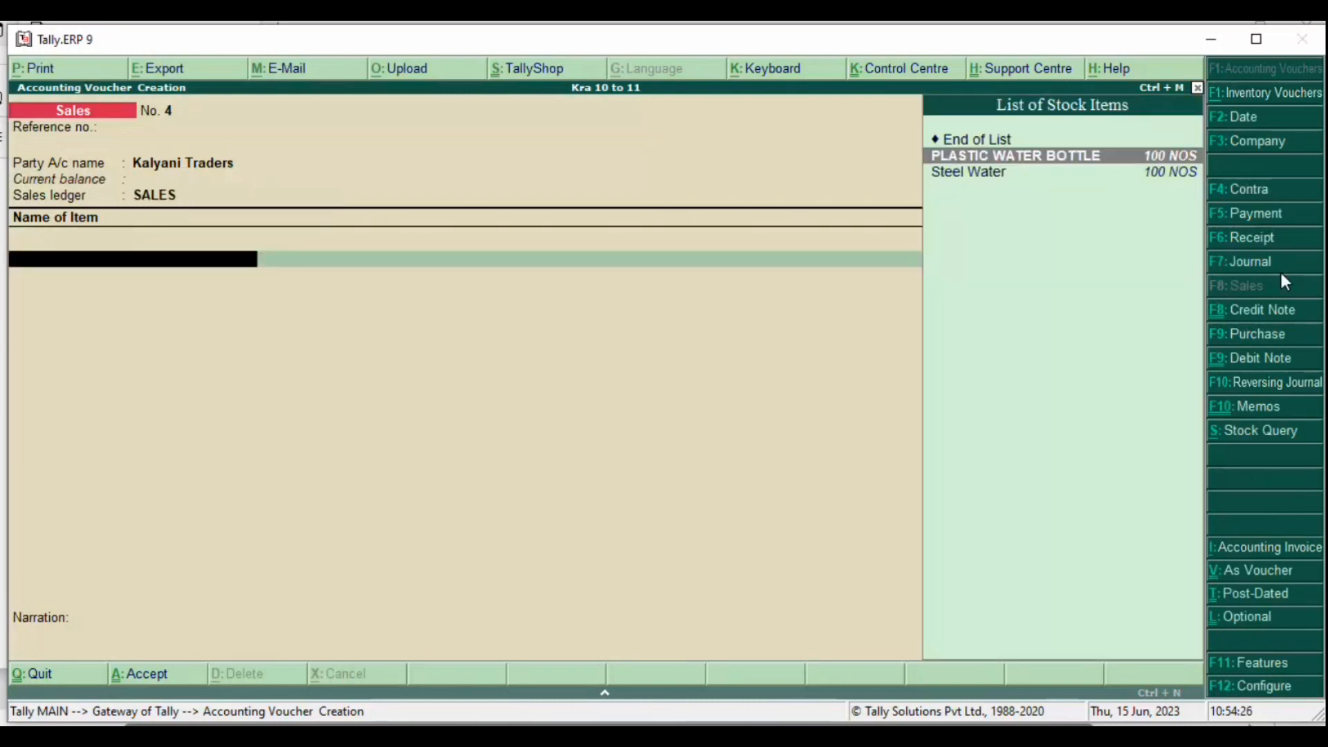
Step: Add 40 NOS of PLASTIC WATER BOTTLE at 150 to the sales voucher from Main Location, with tracking number Not Applicable, checking the PDF exercise
{"action": "key", "text": "Return"}
{"action": "key", "text": "alt+Tab"}
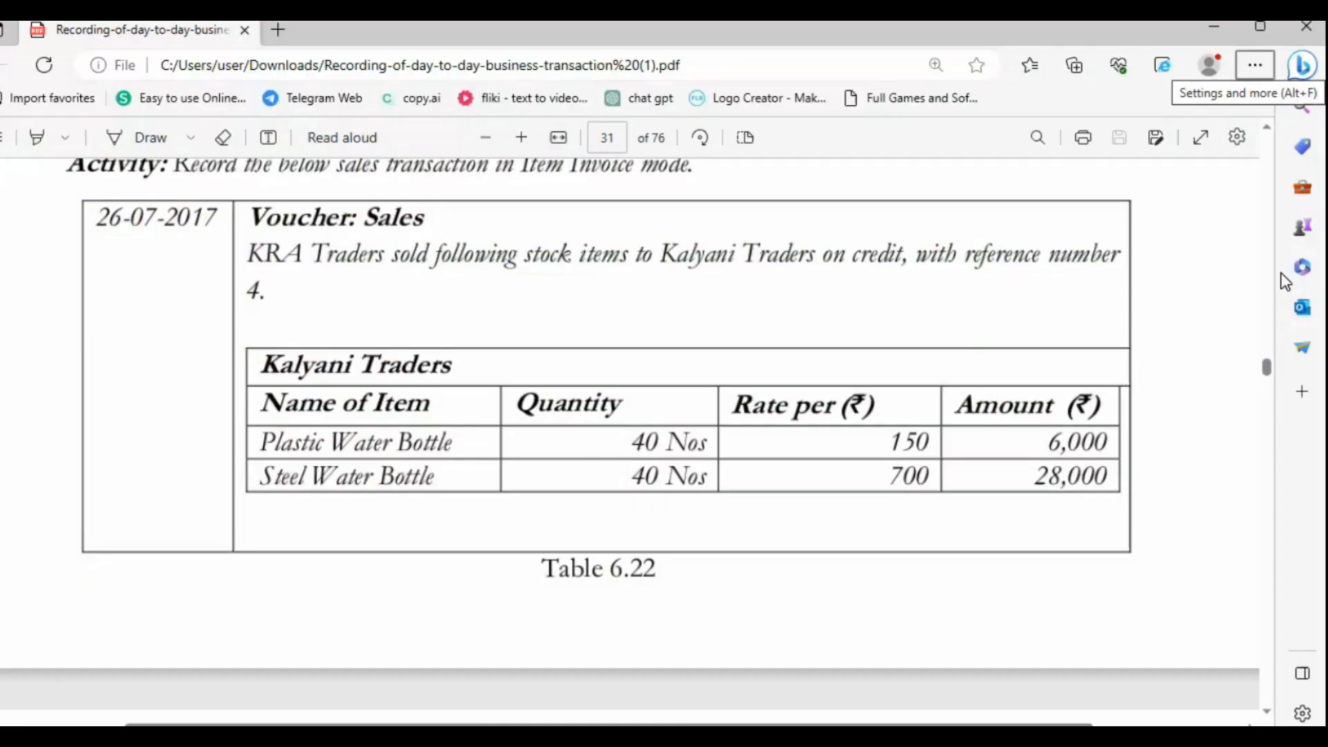
{"action": "key", "text": "alt+Tab"}
{"action": "key", "text": "1"}
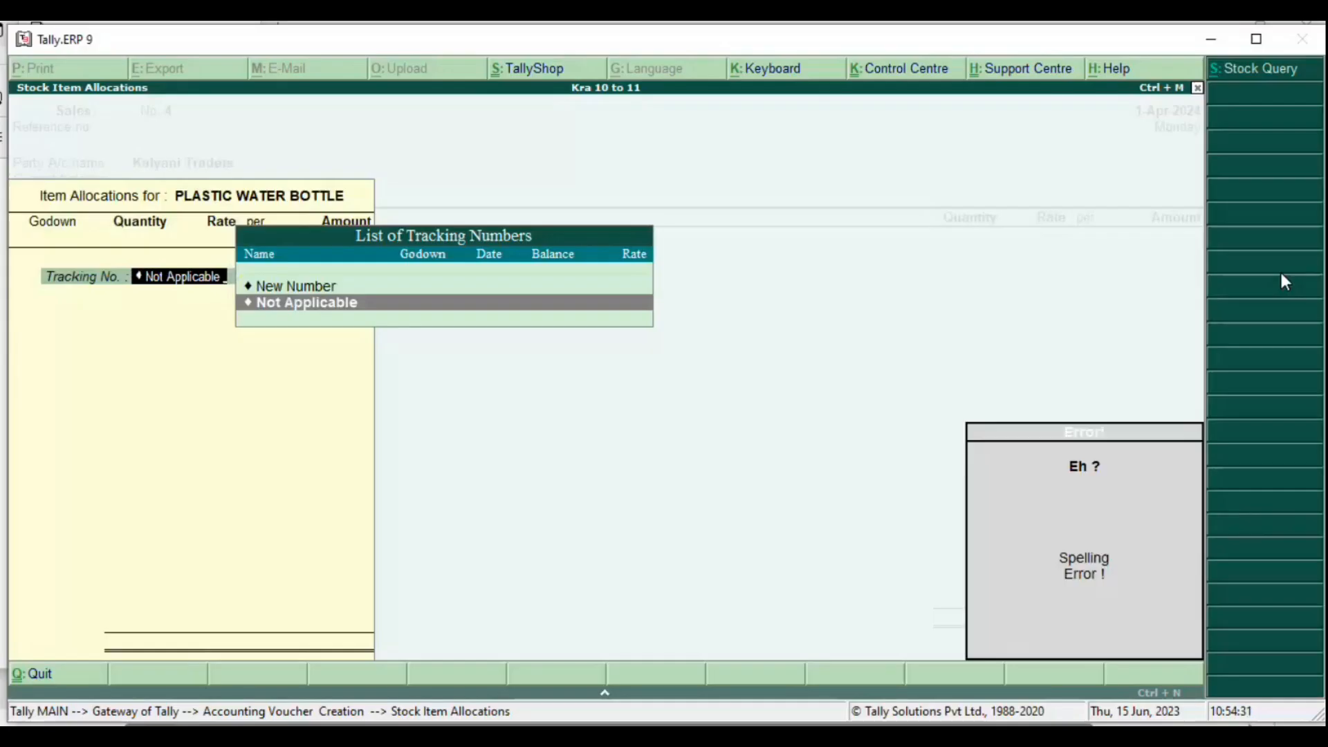
{"action": "key", "text": "Return"}
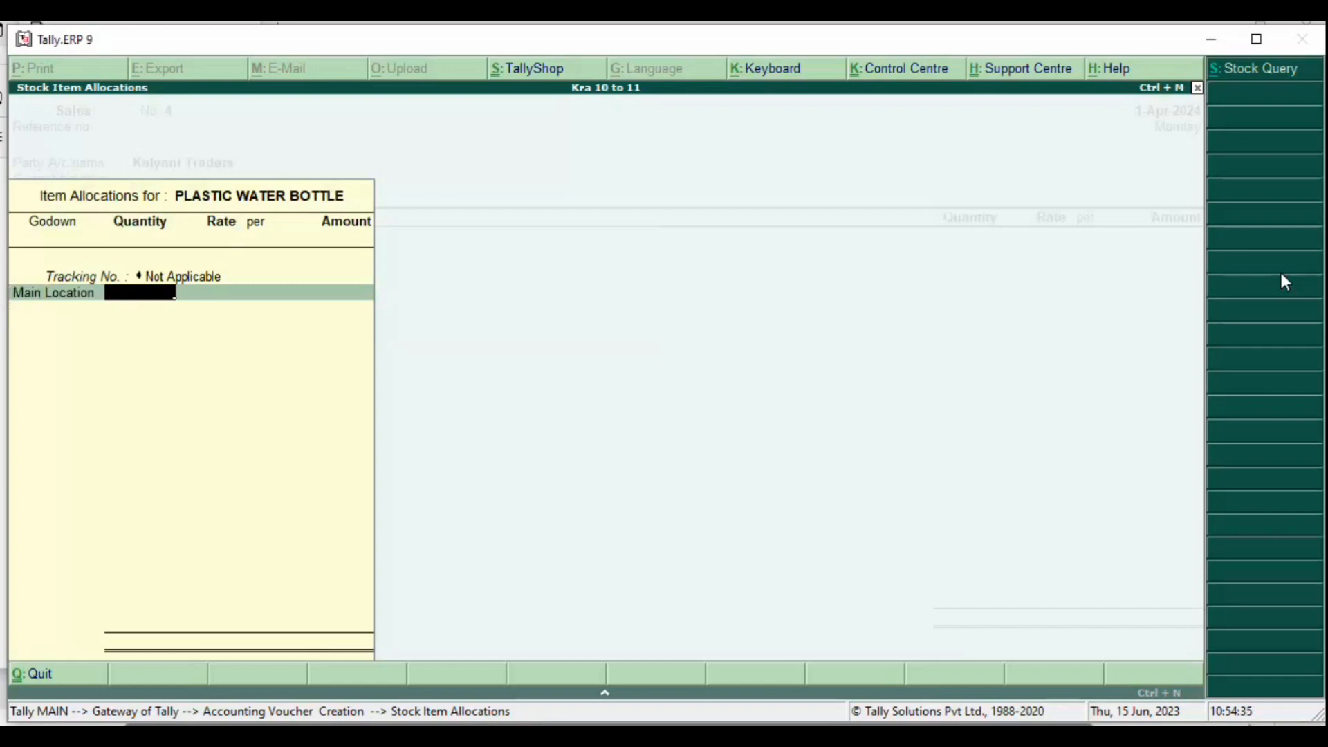
{"action": "type", "text": "40"}
{"action": "key", "text": "Return"}
{"action": "key", "text": "Return"}
{"action": "key", "text": "Return"}
{"action": "key", "text": "Return"}
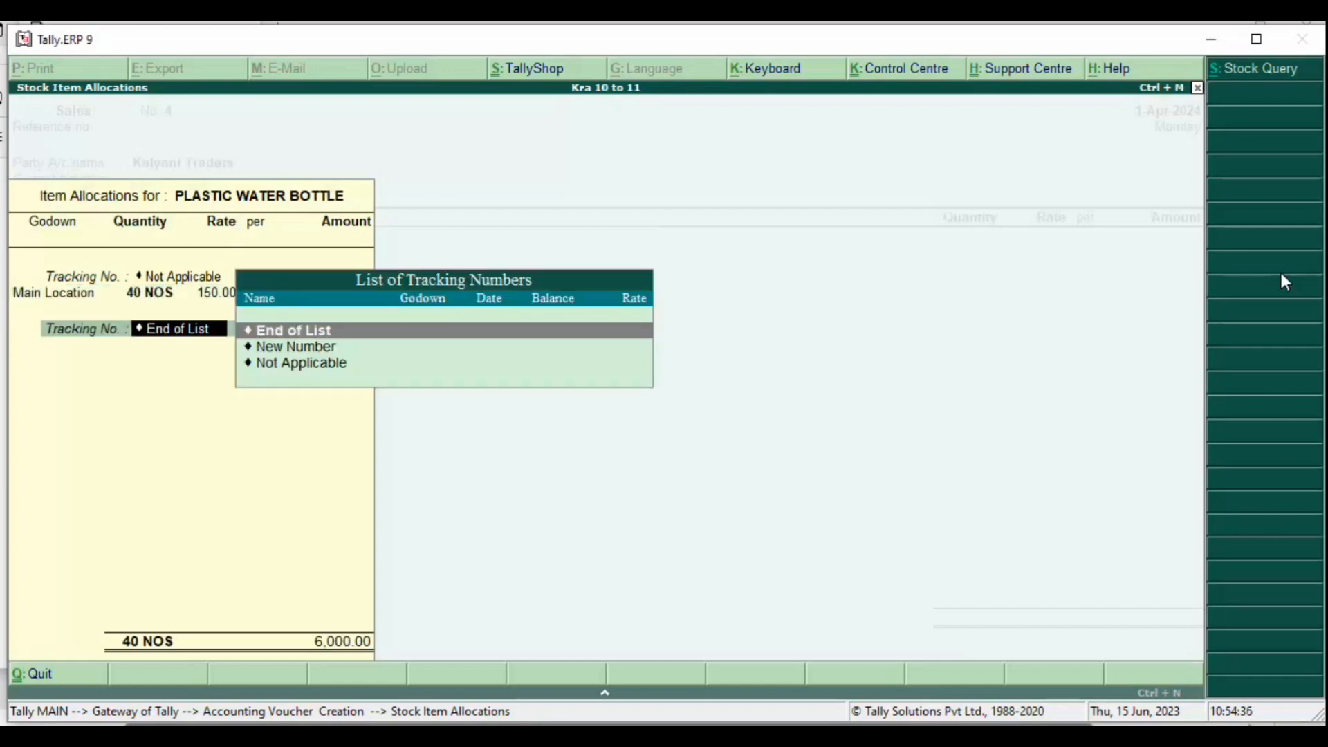
{"action": "key", "text": "Return"}
{"action": "key", "text": "Return"}
Step: Add 40 NOS of Steel Water at 700 from Main Location as the second item of the sales voucher
{"action": "type", "text": "Stee"}
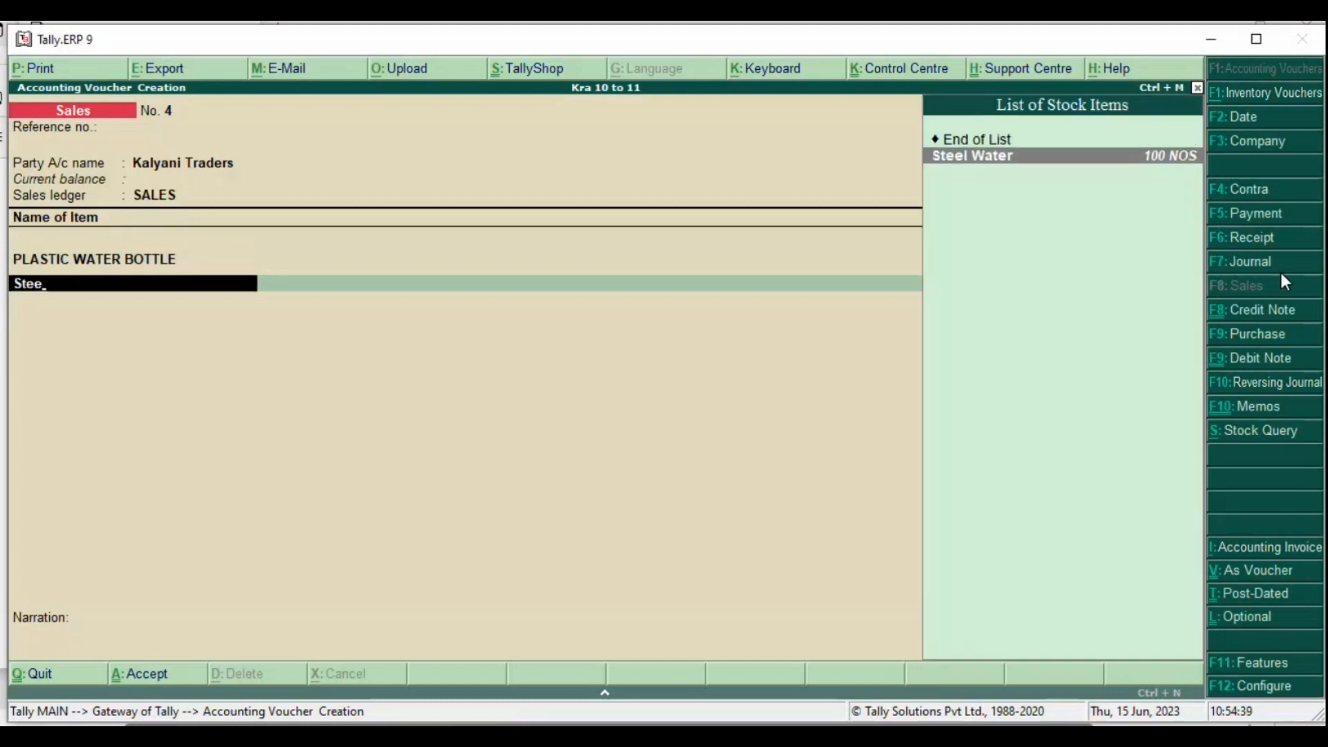
{"action": "key", "text": "Return"}
{"action": "key", "text": "Return"}
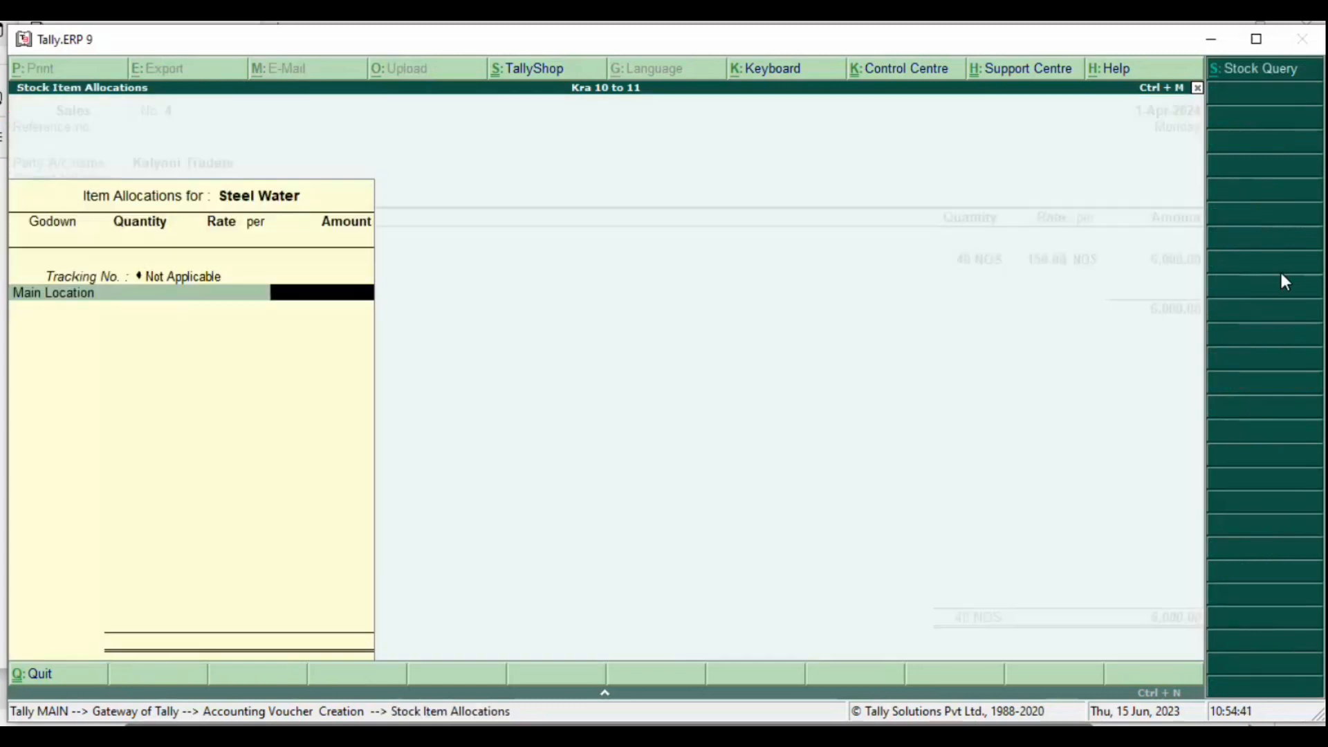
{"action": "key", "text": "BackSpace"}
{"action": "type", "text": "40"}
{"action": "key", "text": "Return"}
{"action": "key", "text": "Return"}
{"action": "key", "text": "Return"}
{"action": "key", "text": "Return"}
{"action": "key", "text": "Return"}
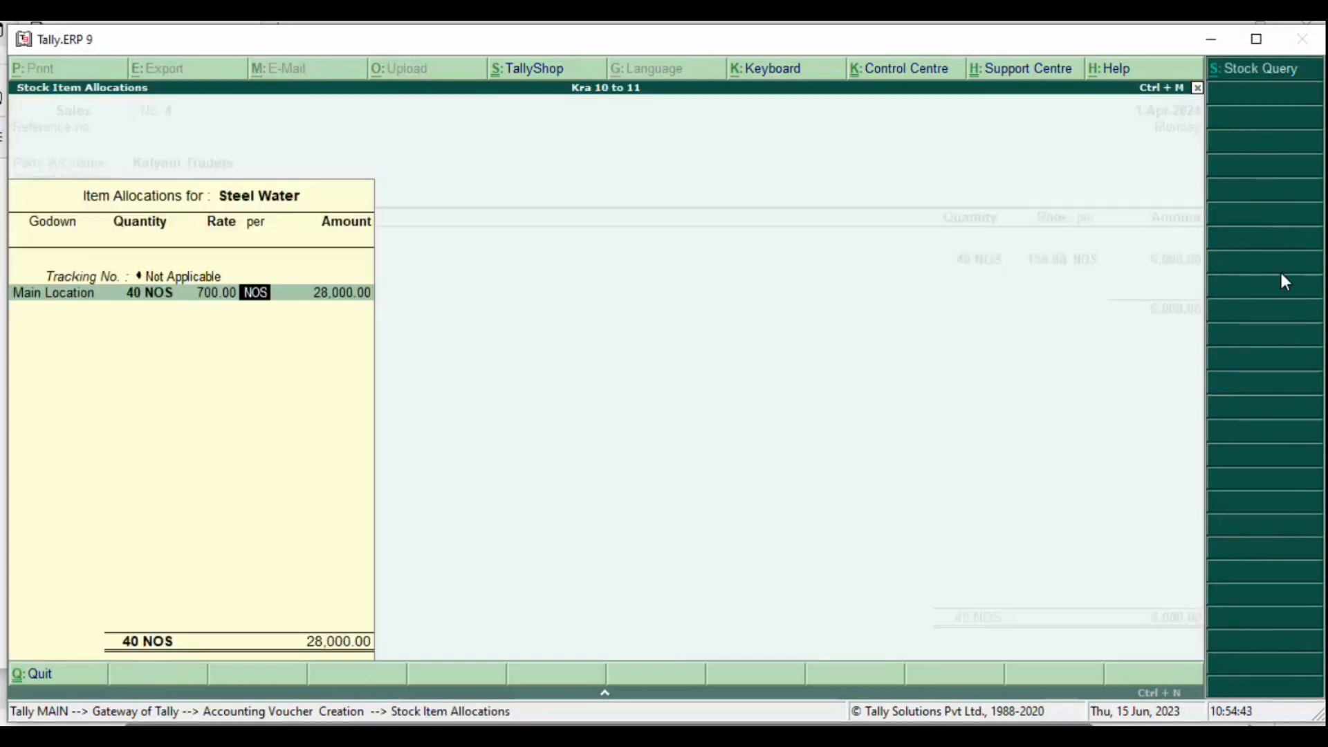
Step: Check the item table in the PDF, end the item list in Tally.ERP 9 and save the sales voucher without a narration
{"action": "key", "text": "alt+Tab"}
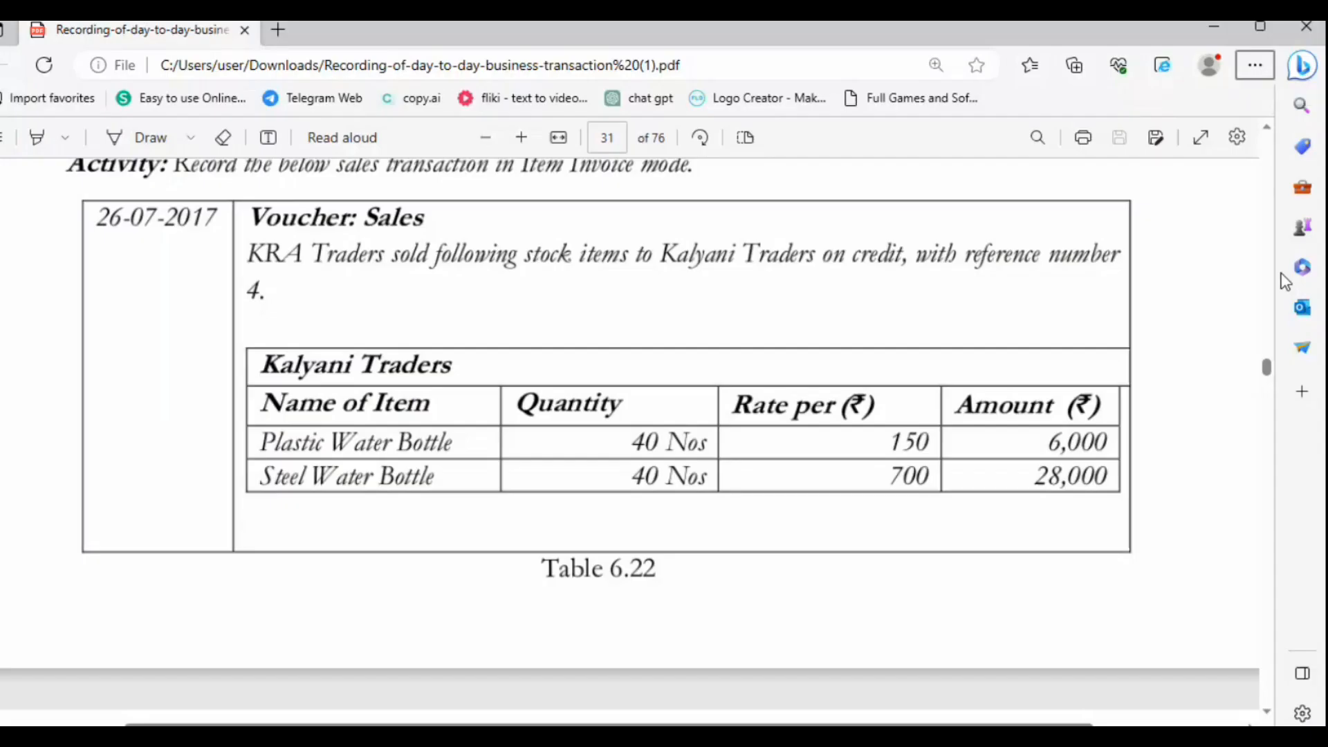
{"action": "key", "text": "alt+Tab"}
{"action": "key", "text": "Return"}
{"action": "key", "text": "Return"}
{"action": "key", "text": "Return"}
{"action": "key", "text": "Return"}
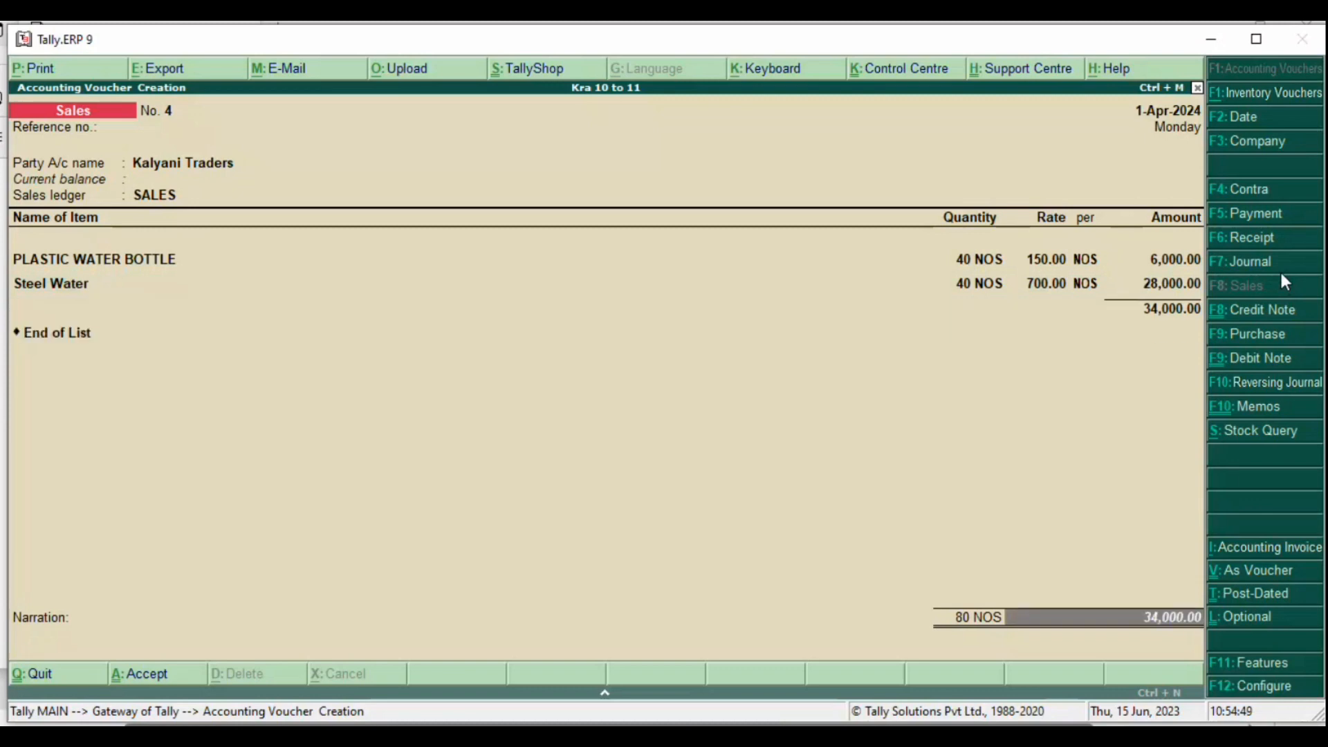
{"action": "key", "text": "Return"}
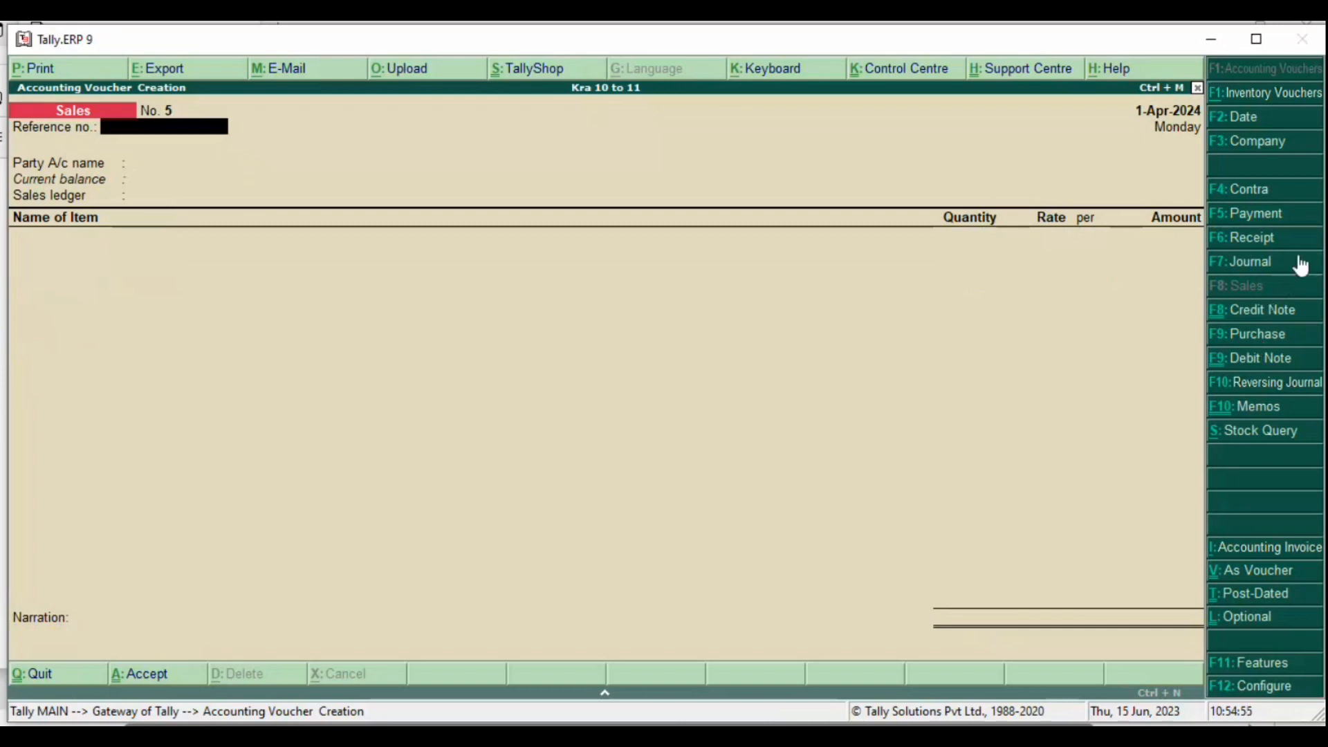
Step: Start a credit note with Kalyani Traders as the party, keeping the default party details, and SALES as the sales ledger
{"action": "left_click", "coordinate": [1260, 313]}
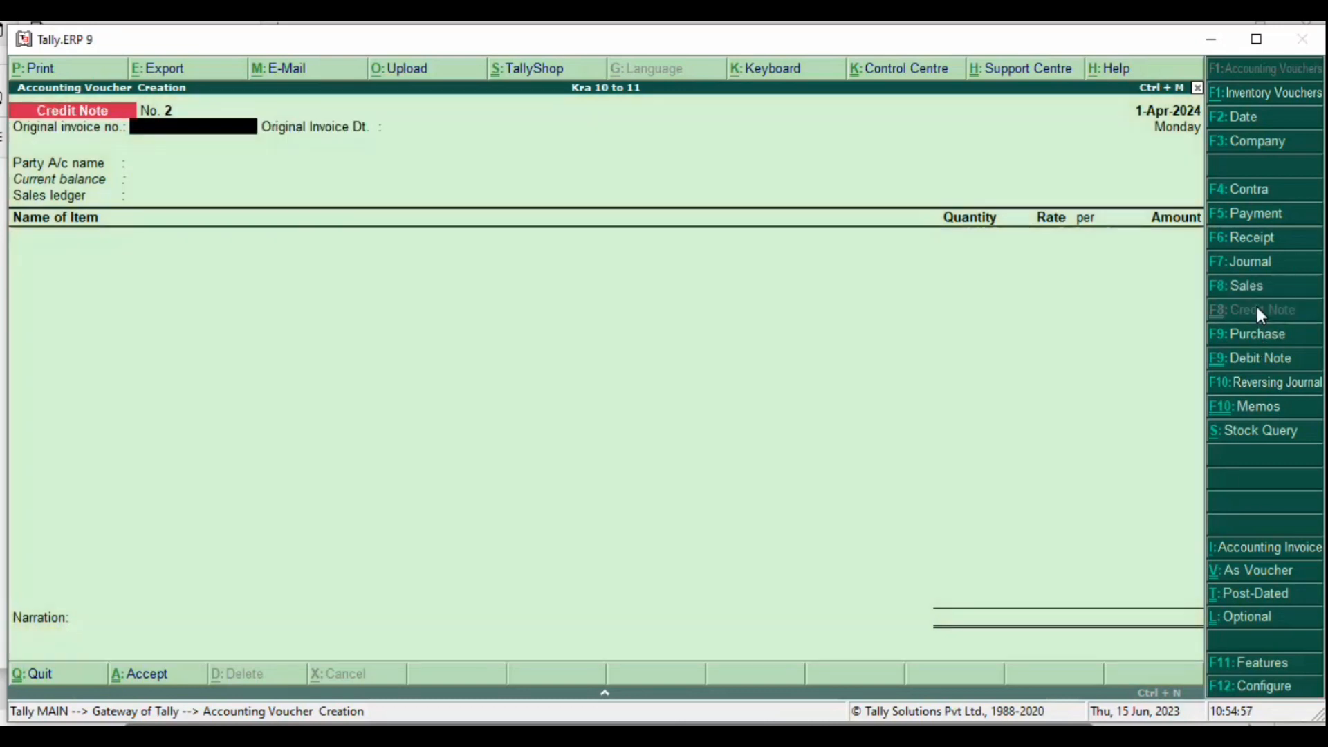
{"action": "type", "text": "Ky"}
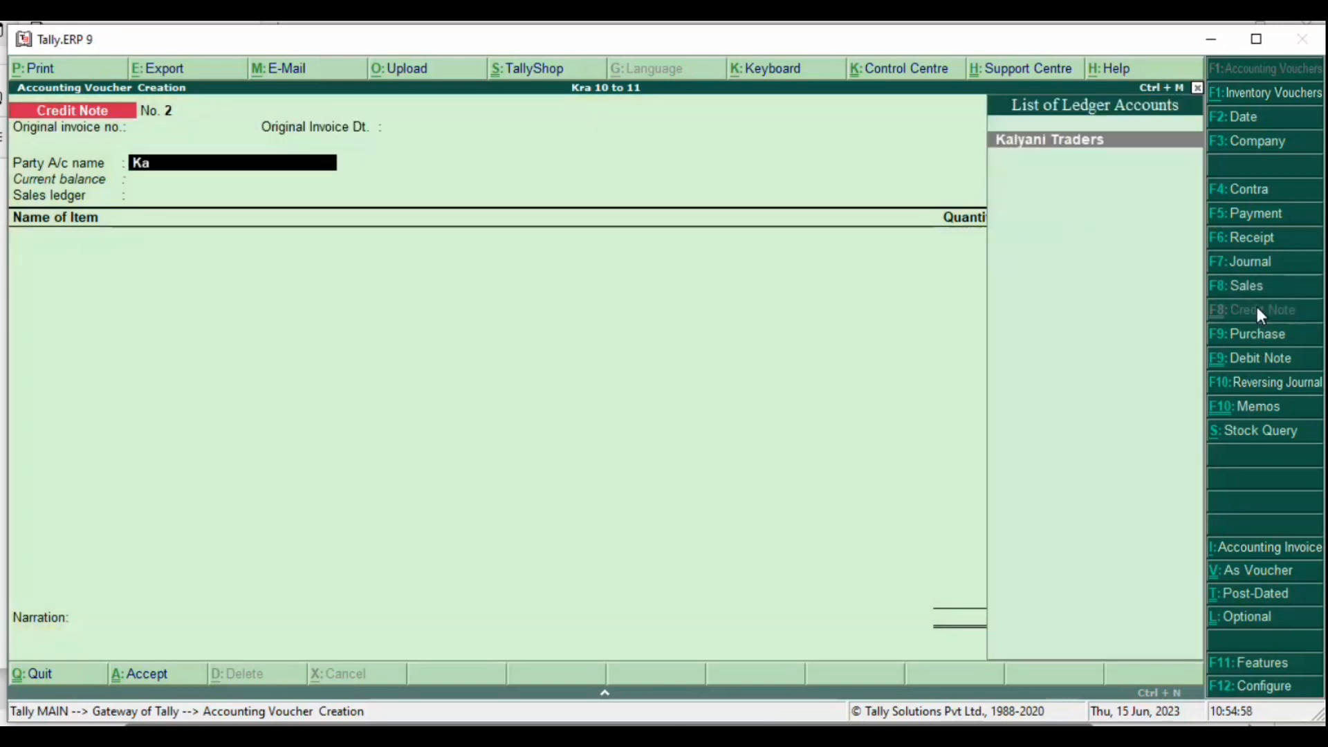
{"action": "key", "text": "Return"}
{"action": "key", "text": "ctrl+a"}
{"action": "key", "text": "Return"}
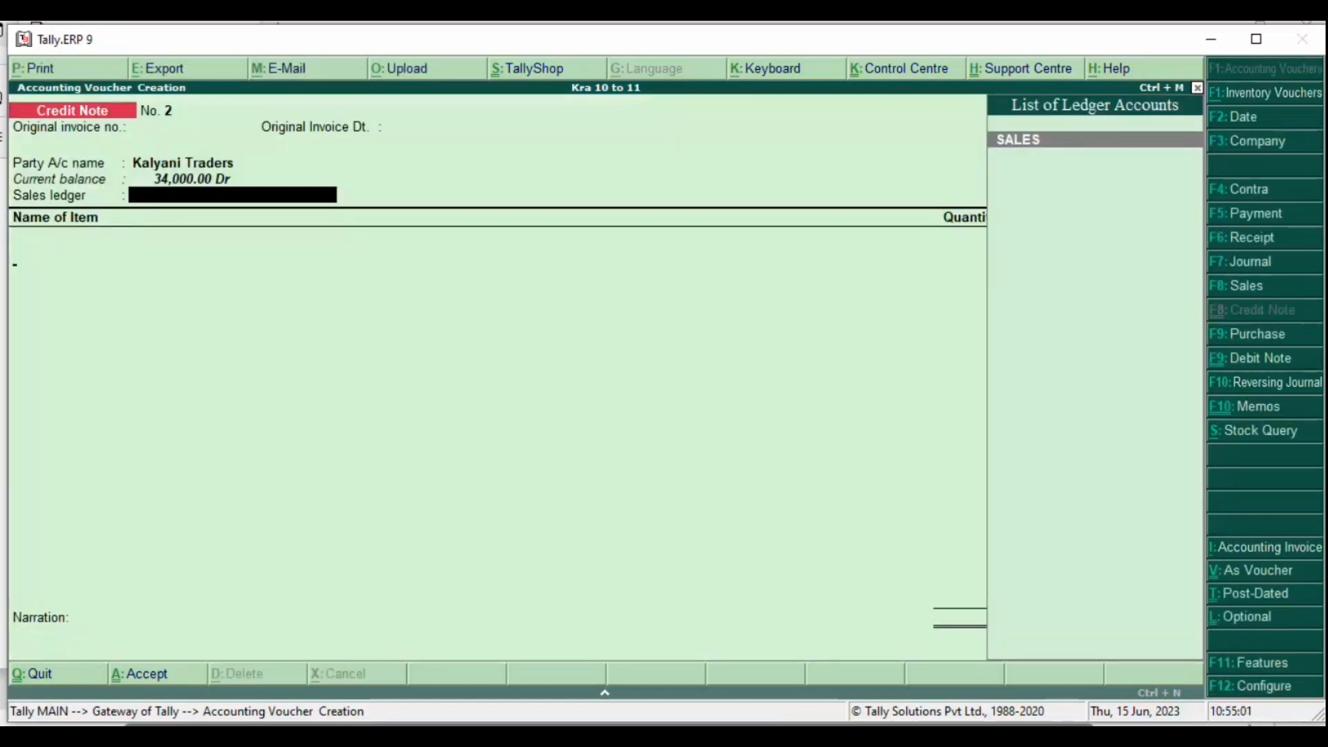
{"action": "key", "text": "Return"}
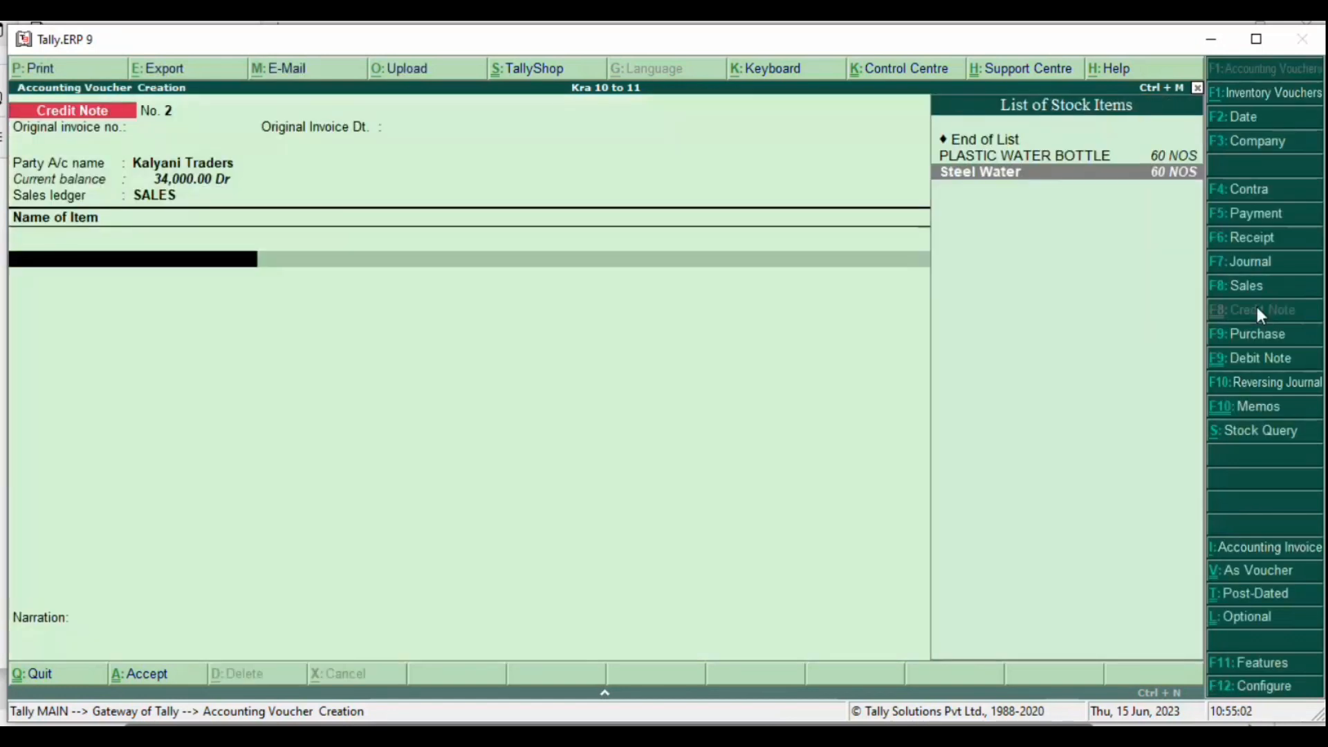
Step: Add 20 NOS of PLASTIC WATER BOTTLE at 150 to the credit note at Main Location, with tracking number Not Applicable
{"action": "key", "text": "Up"}
{"action": "key", "text": "Return"}
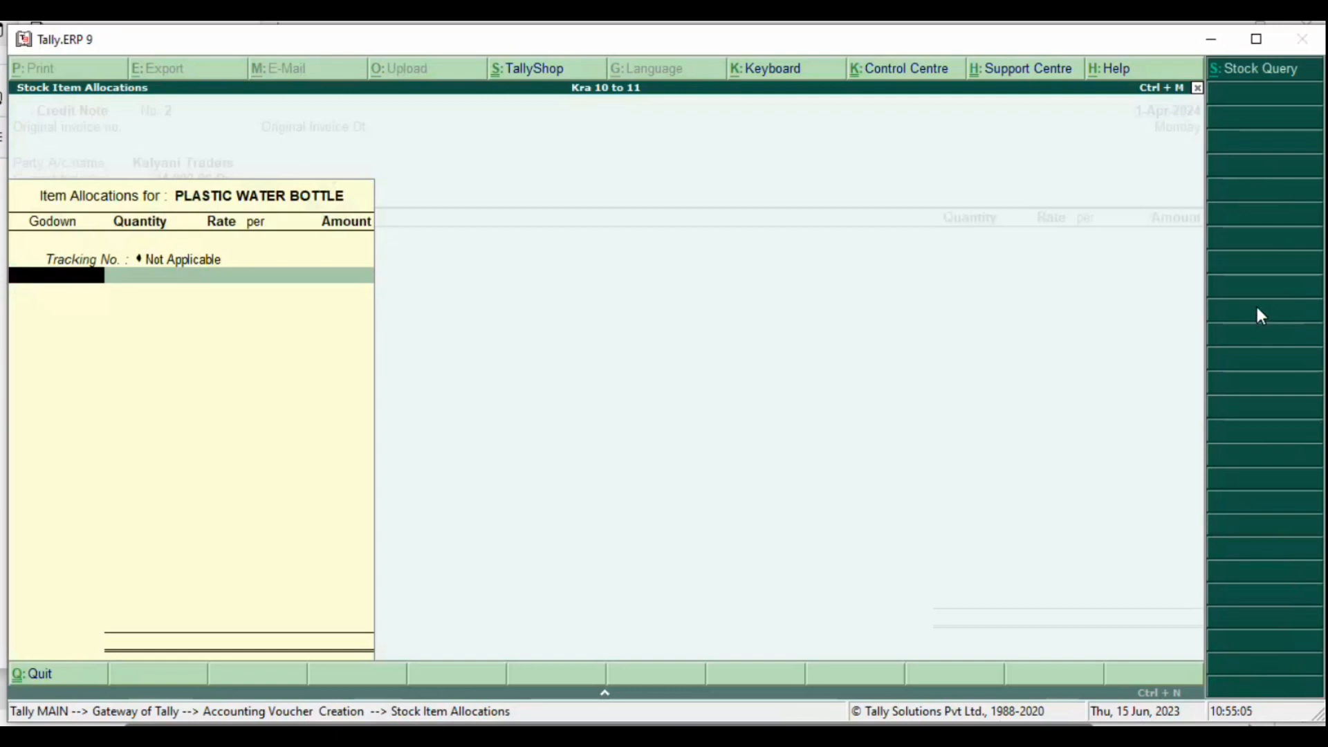
{"action": "key", "text": "Return"}
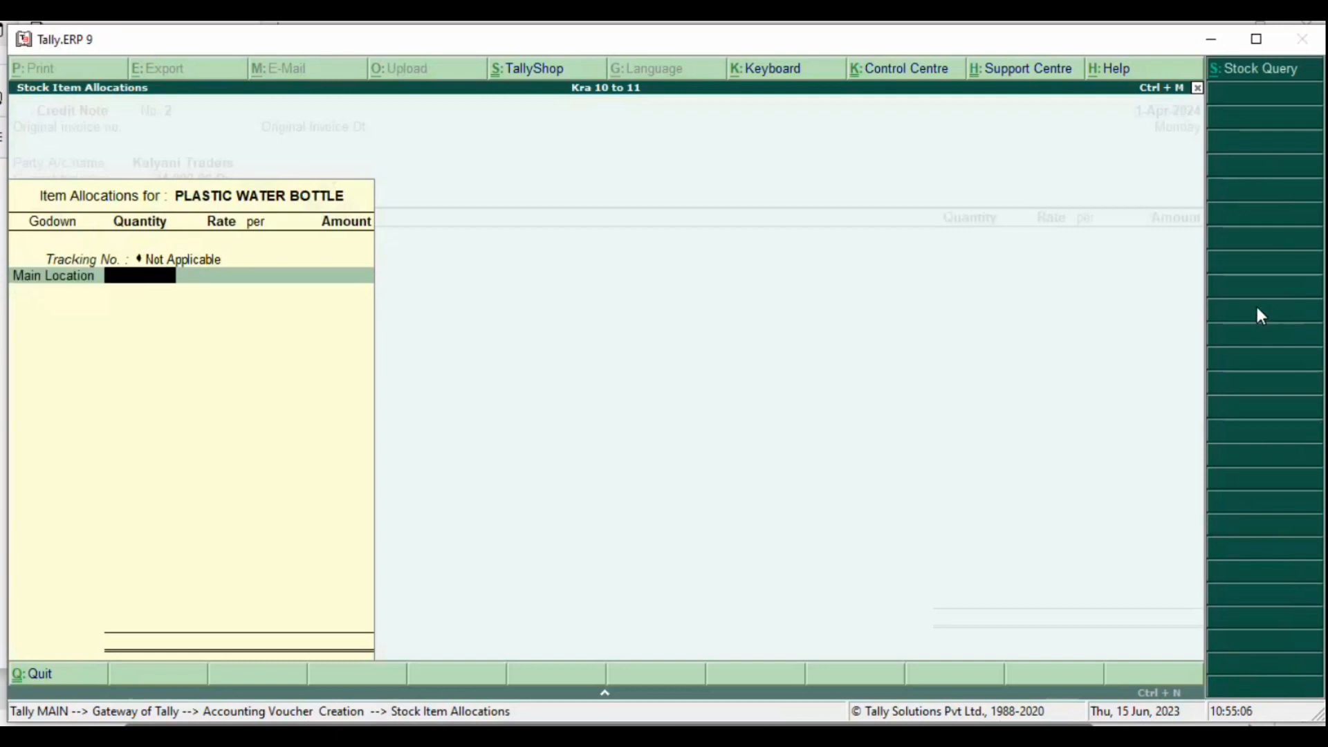
{"action": "type", "text": "20"}
{"action": "key", "text": "Return"}
{"action": "key", "text": "Return"}
{"action": "key", "text": "Return"}
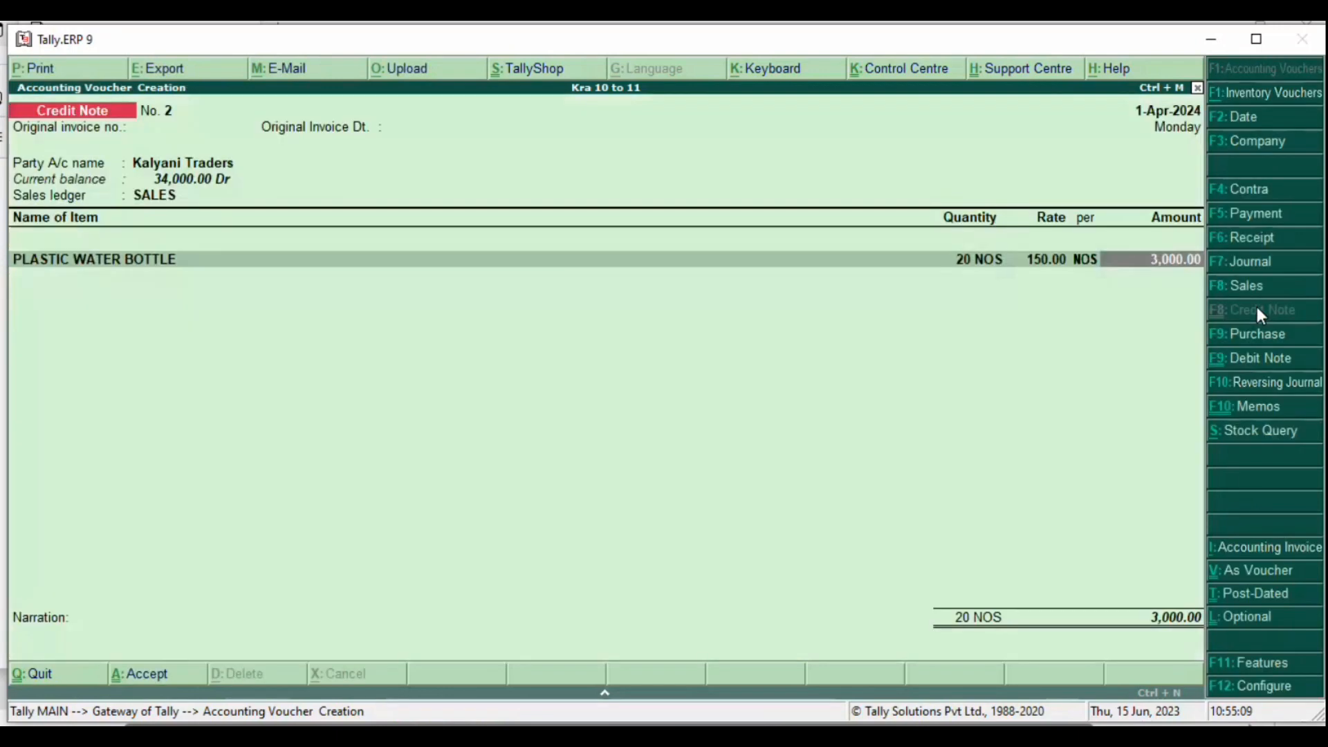
{"action": "key", "text": "Return"}
Step: Add 20 NOS of Steel Water at 700 to the credit note at Main Location
{"action": "type", "text": "Stee"}
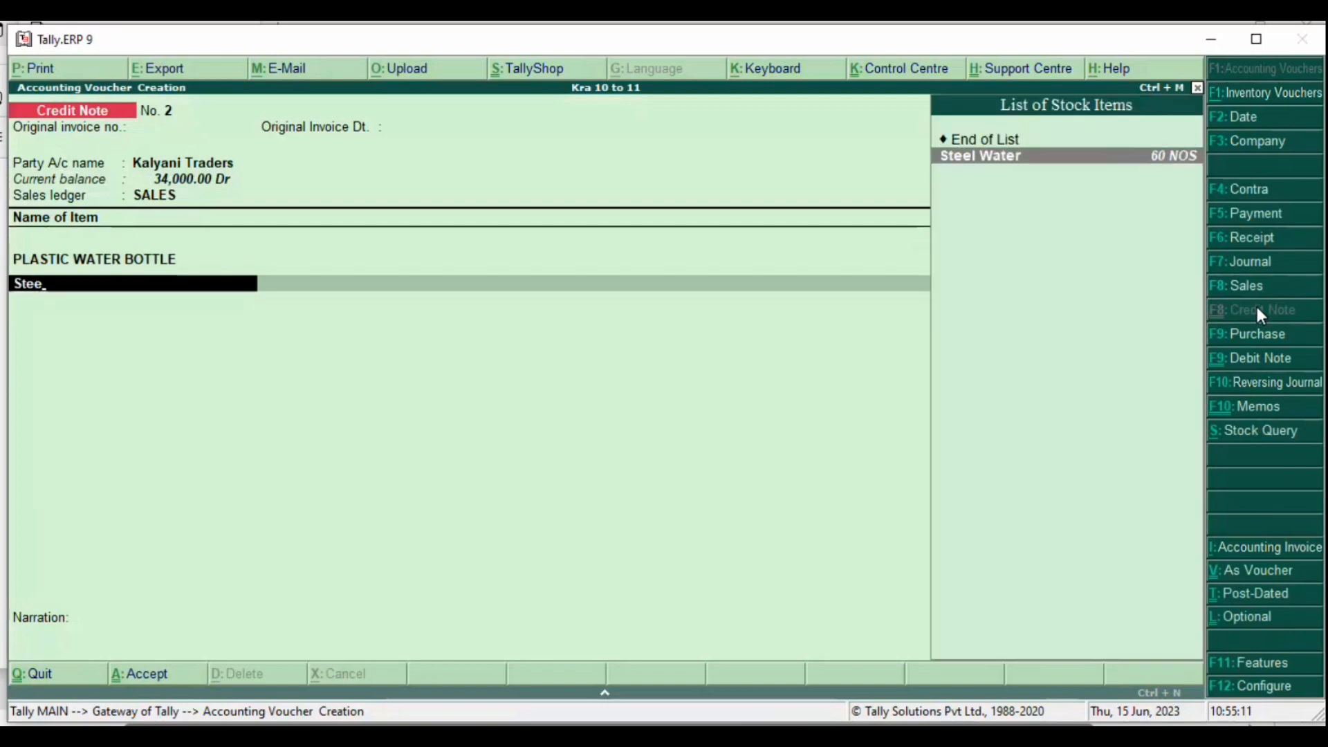
{"action": "key", "text": "Return"}
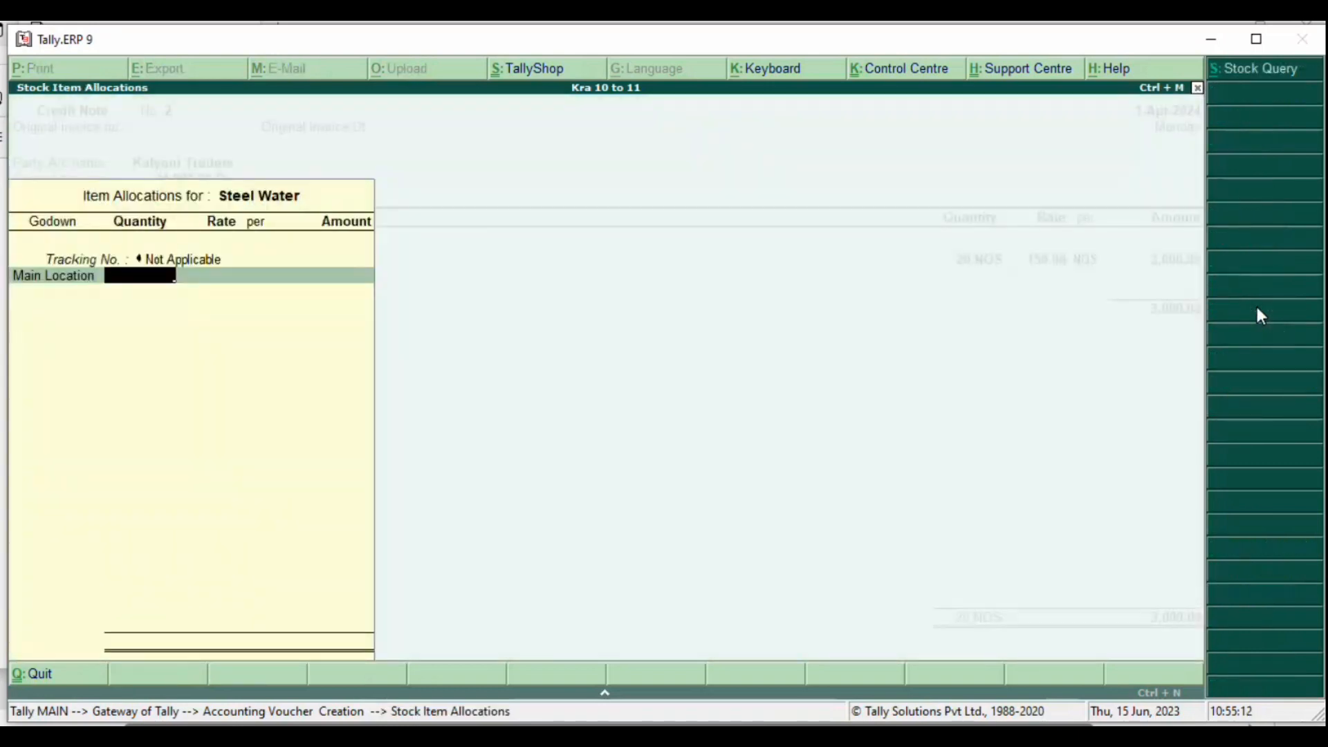
{"action": "type", "text": "20"}
{"action": "key", "text": "Return"}
{"action": "key", "text": "Return"}
{"action": "key", "text": "Return"}
{"action": "key", "text": "Return"}
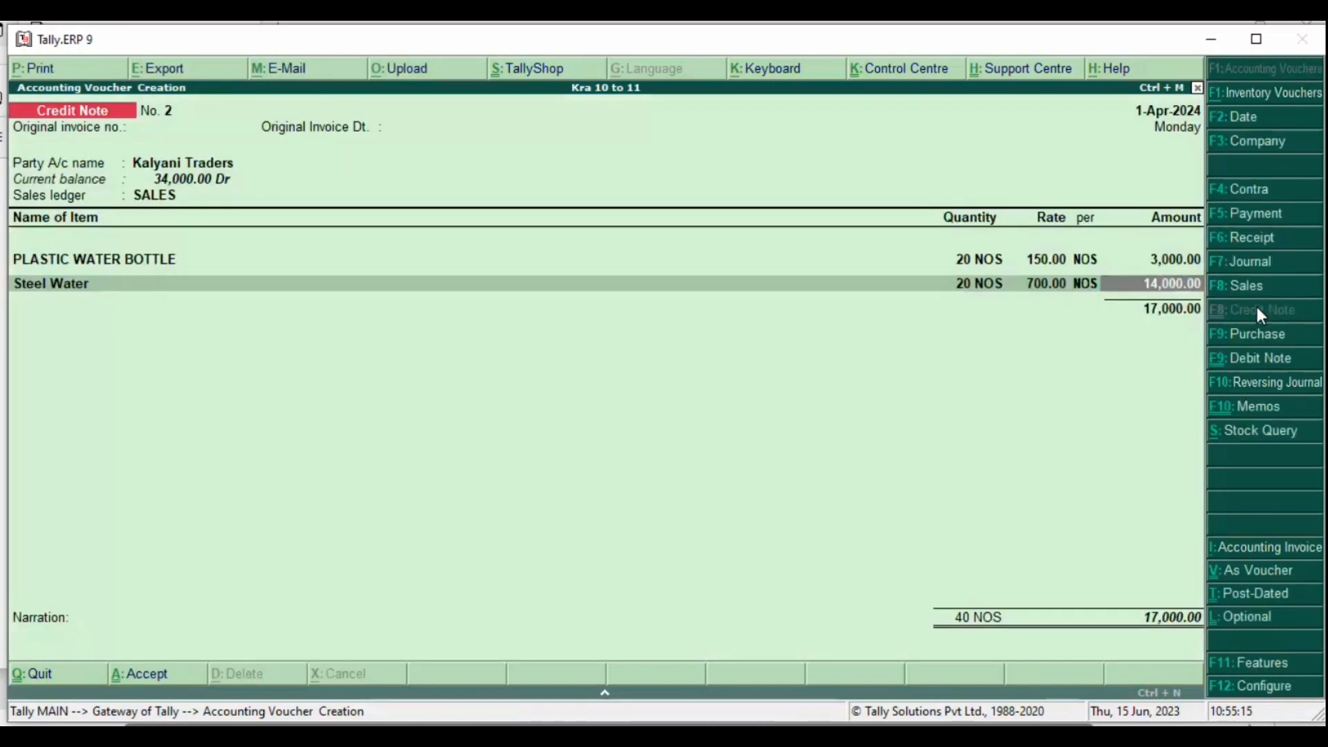
Step: End the item list and save the Kalyani Traders credit note without a narration
{"action": "key", "text": "Return"}
{"action": "key", "text": "Return"}
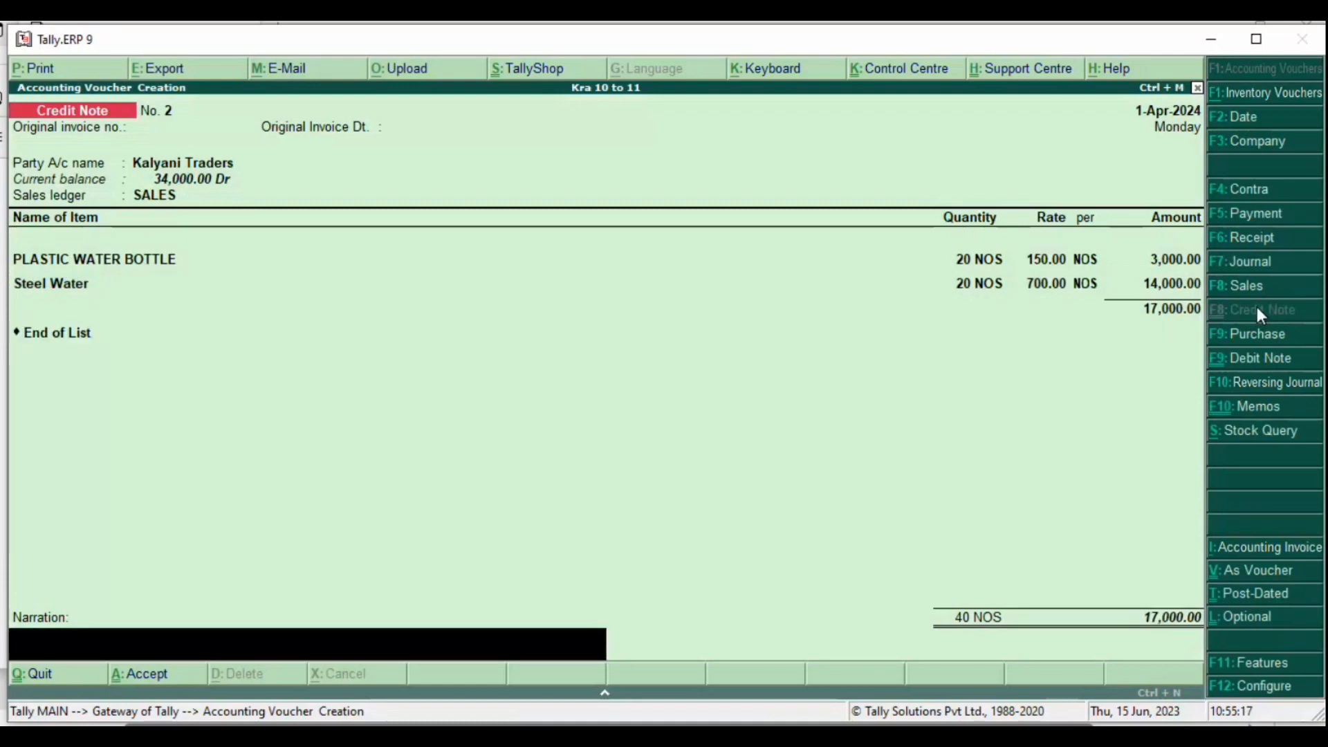
{"action": "key", "text": "Return"}
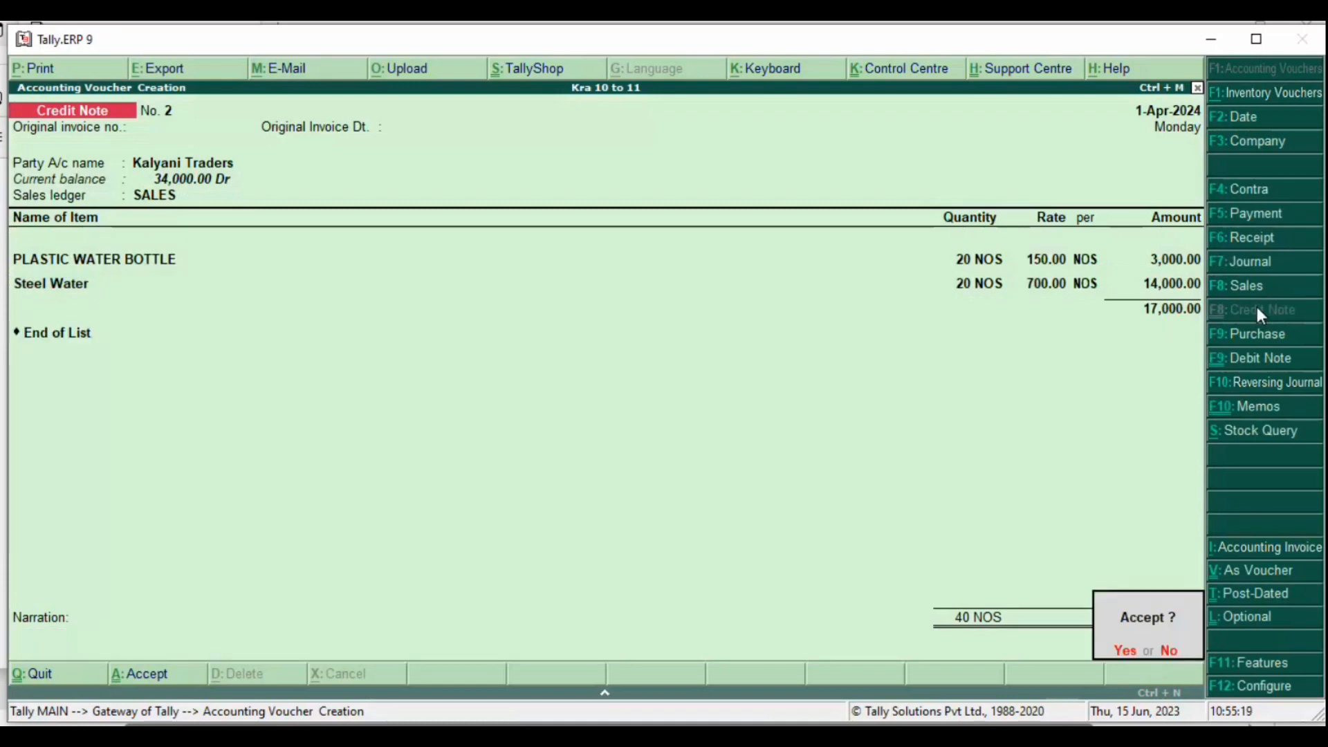
{"action": "key", "text": "Return"}
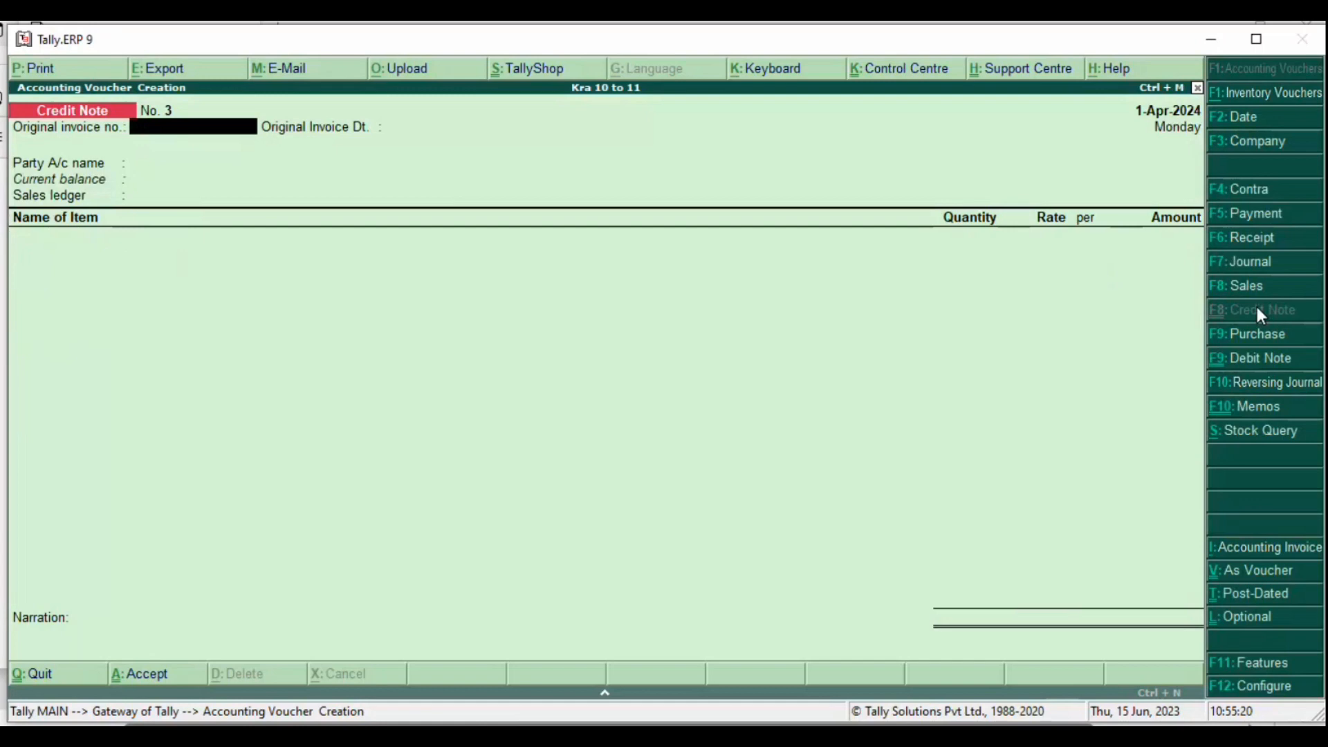